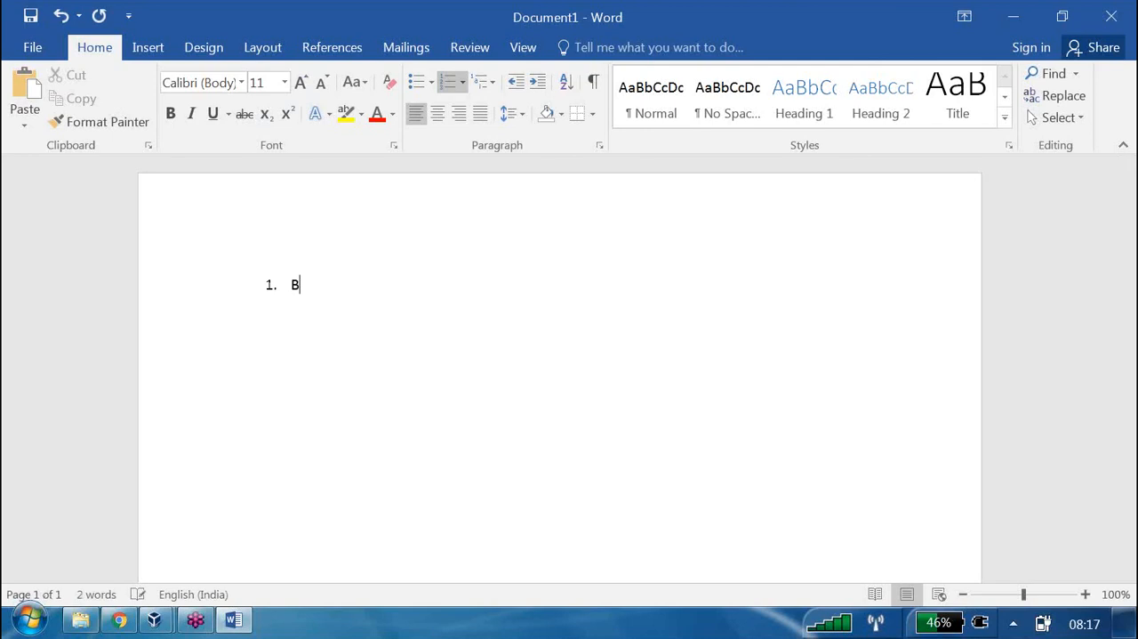
# Complete the first list item as "BMM LAYER" and add the sub-item "It is also called as Logical /Business Layer"
pyautogui.write('AYER')
pyautogui.press('Return')
pyautogui.click(538, 81)
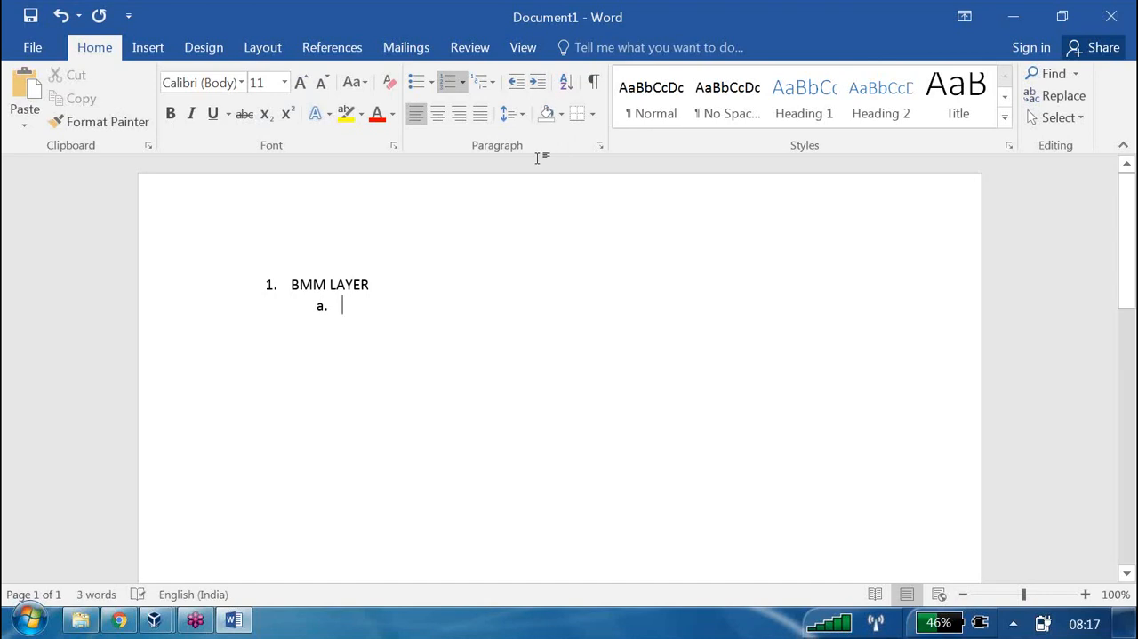
pyautogui.write('It')
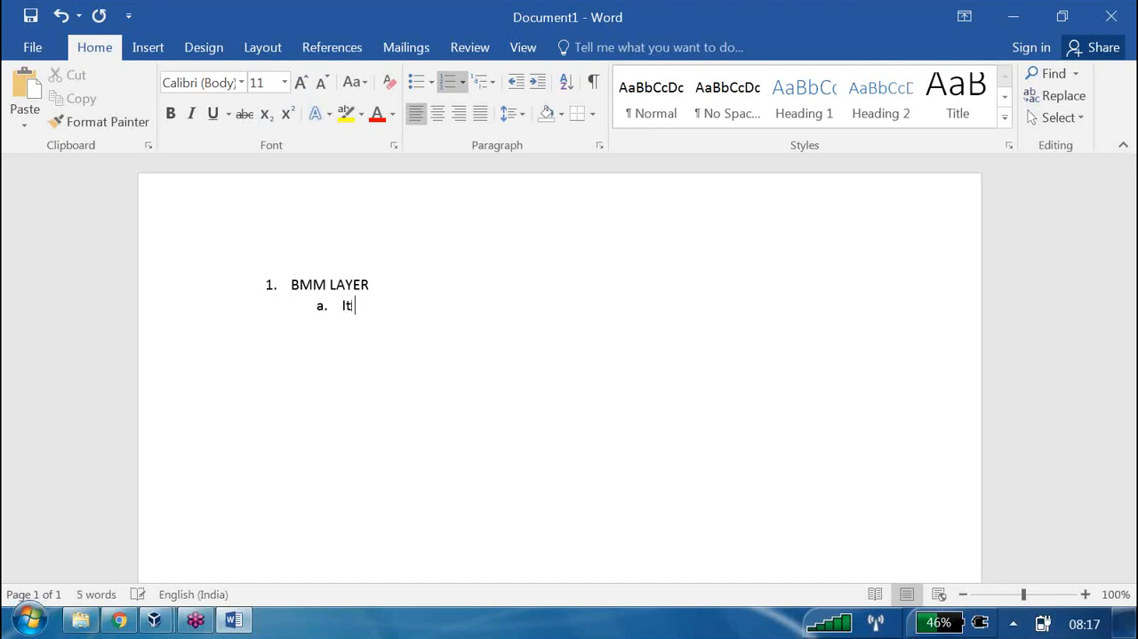
pyautogui.write(' is also called as ')
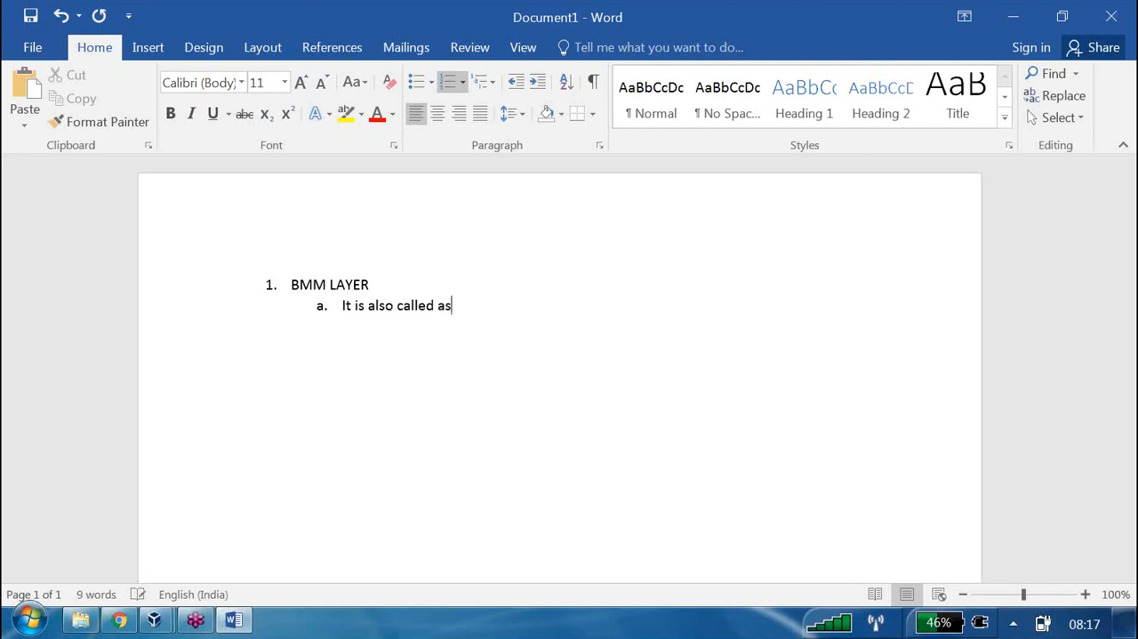
pyautogui.write('Logical')
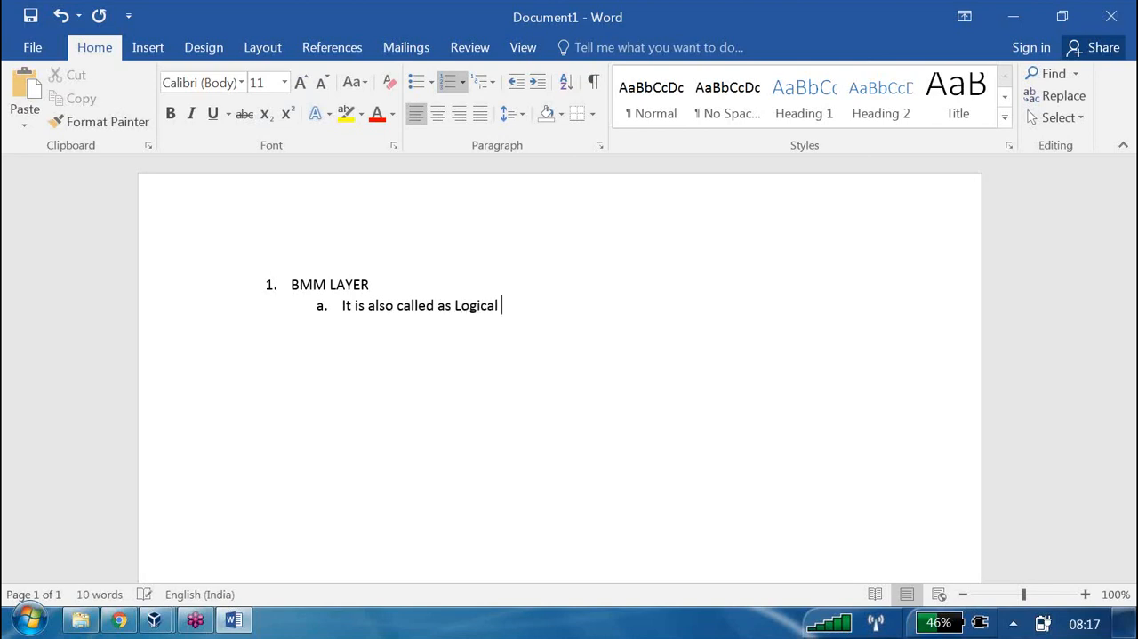
pyautogui.write(' /Business Layer')
pyautogui.press('Return')
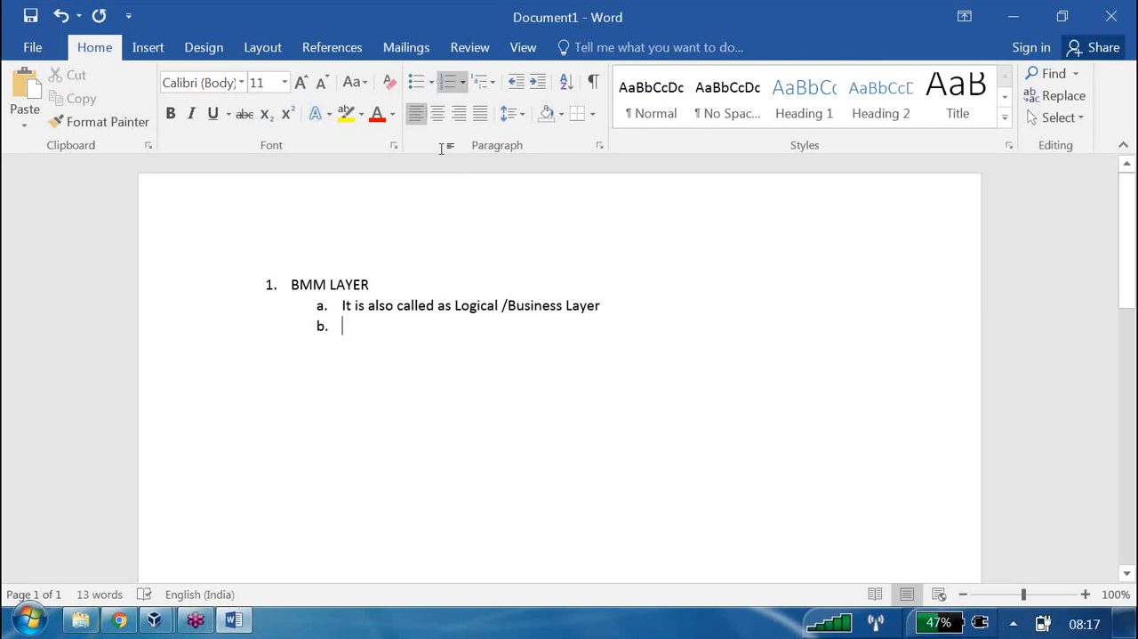
# Promote the empty sub-item to item 2 and reword item 1 as "What is BMM LAYER?"
pyautogui.click(516, 81)
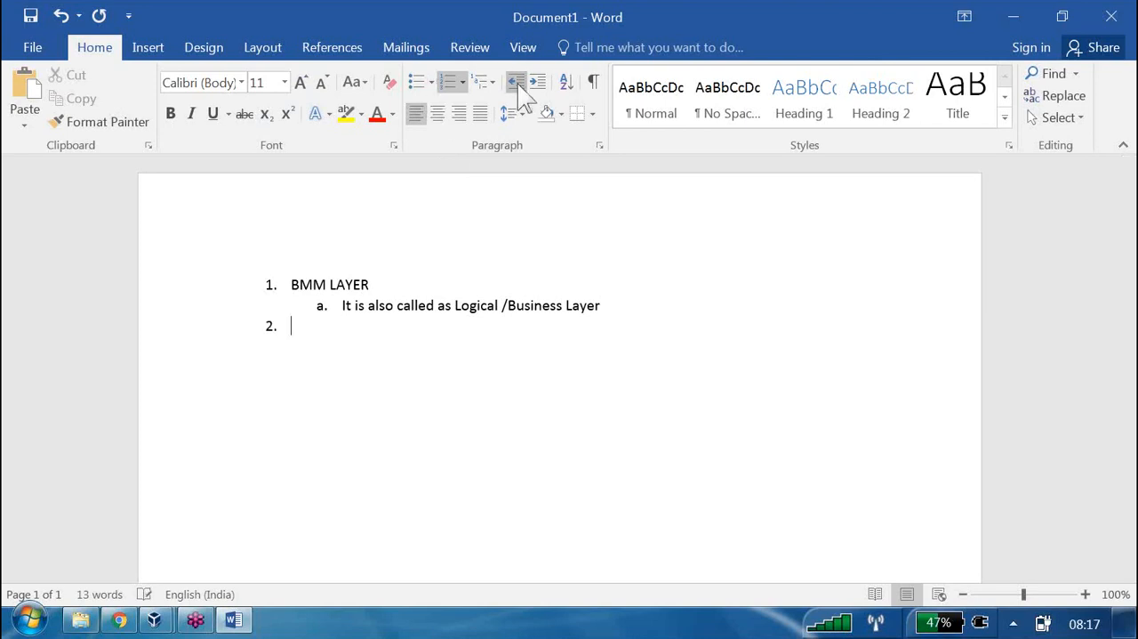
pyautogui.click(292, 286)
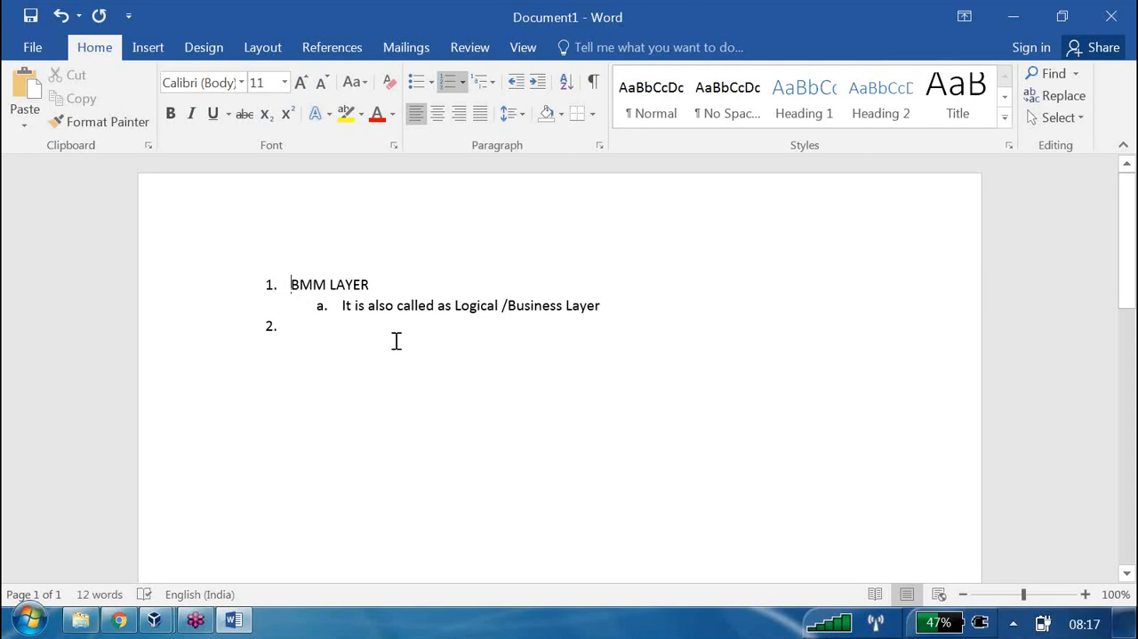
pyautogui.write('What is')
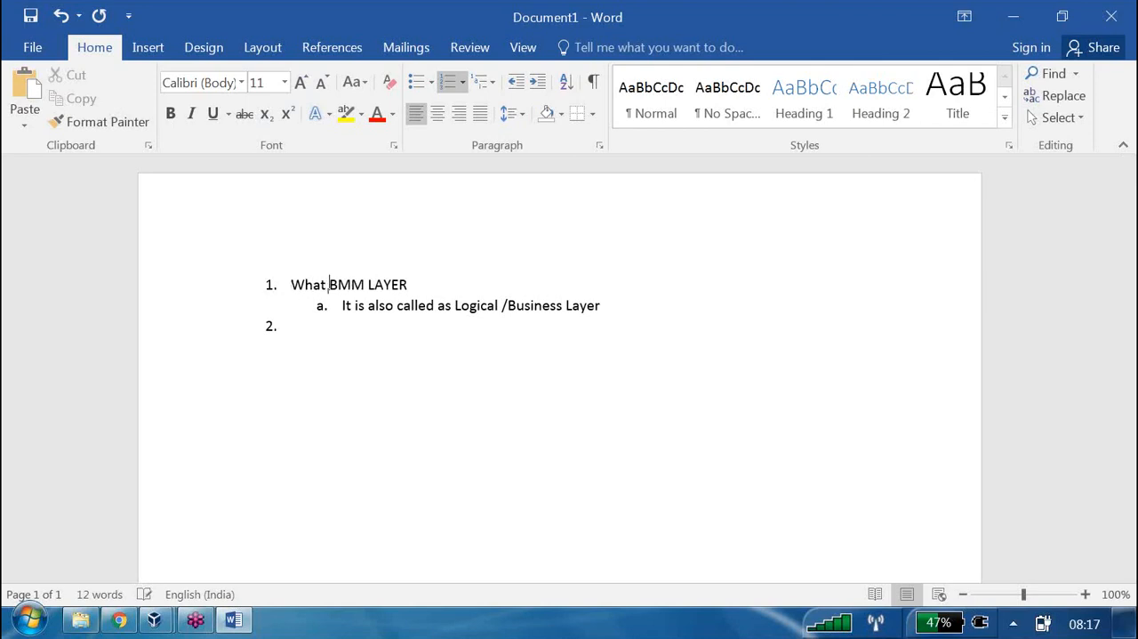
pyautogui.click(424, 282)
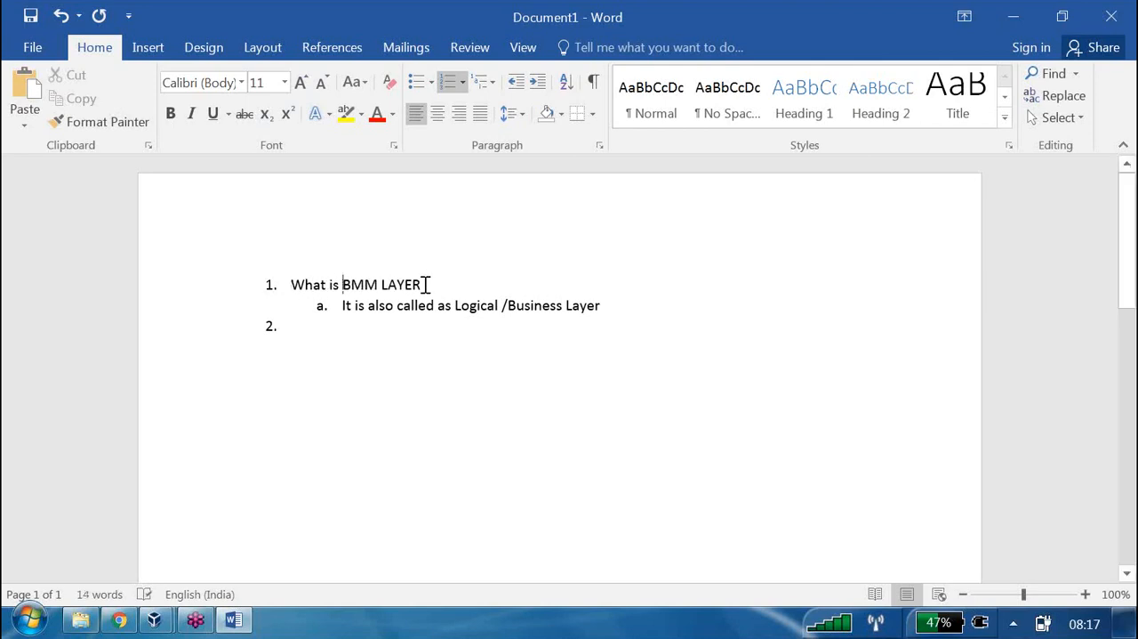
pyautogui.write('?')
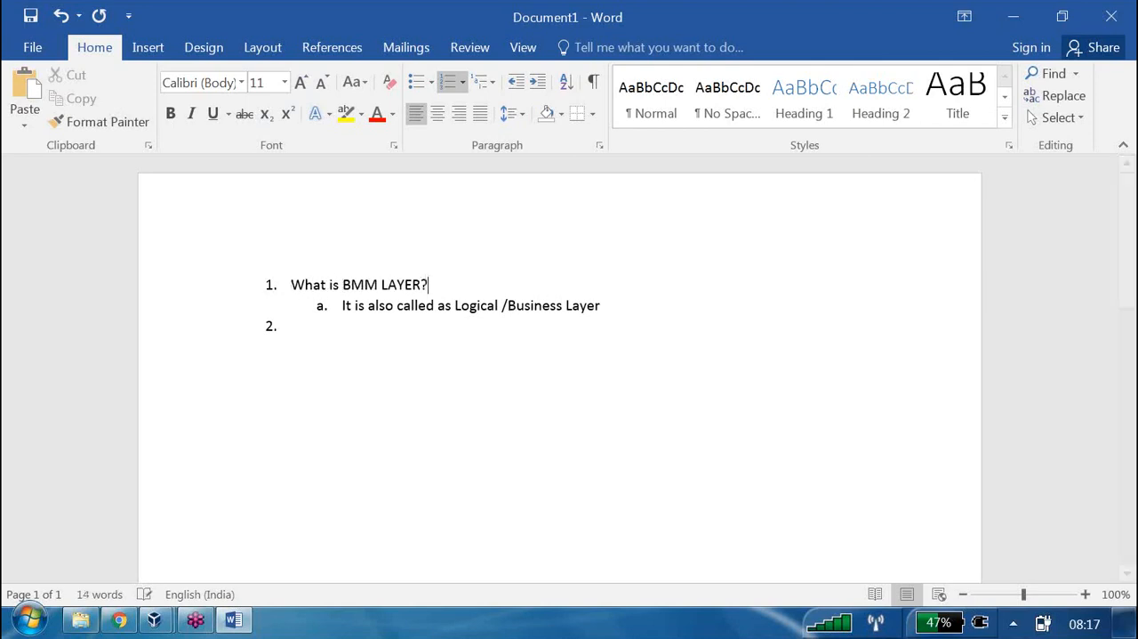
# Delete "It is also called as" from the sub-item under question 1, keeping "Logical /Business Layer"
pyautogui.click(309, 324)
pyautogui.moveTo(453, 305); pyautogui.dragTo(343, 305)
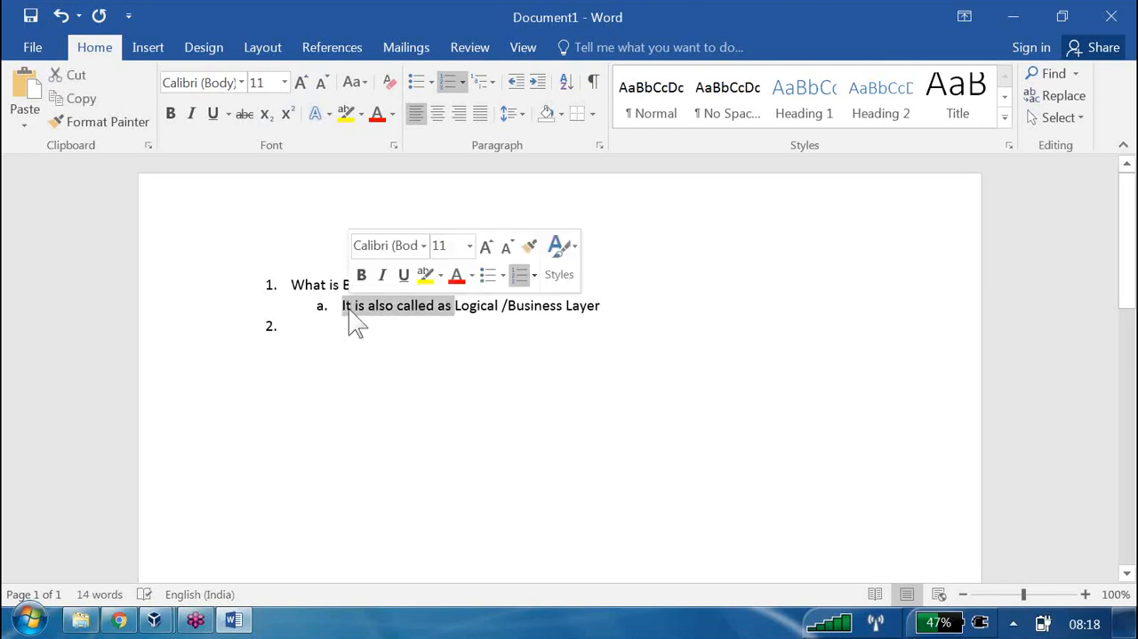
pyautogui.press('Delete')
# Enter "Can I create a business model from multiple databases?" as list item 2
pyautogui.click(297, 327)
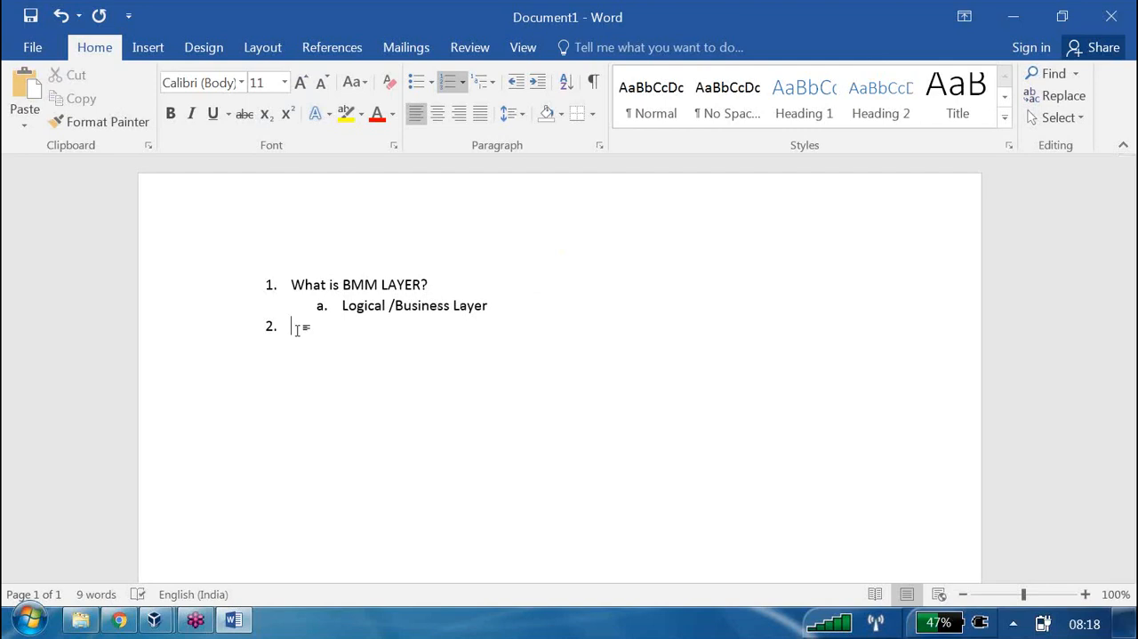
pyautogui.write('C')
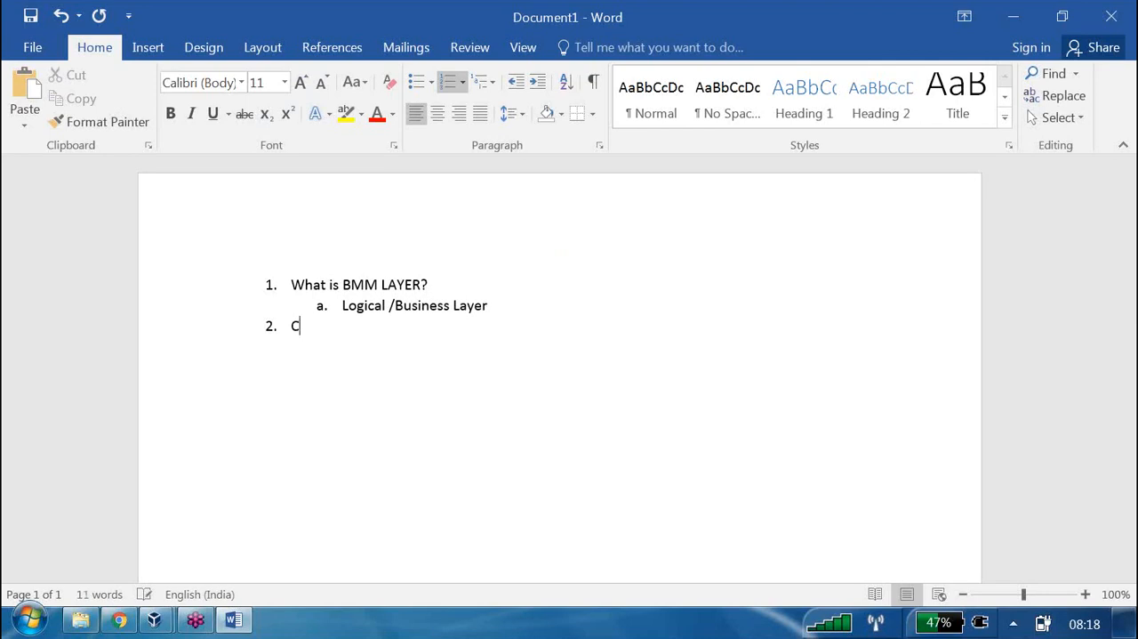
pyautogui.write('an I create a bu')
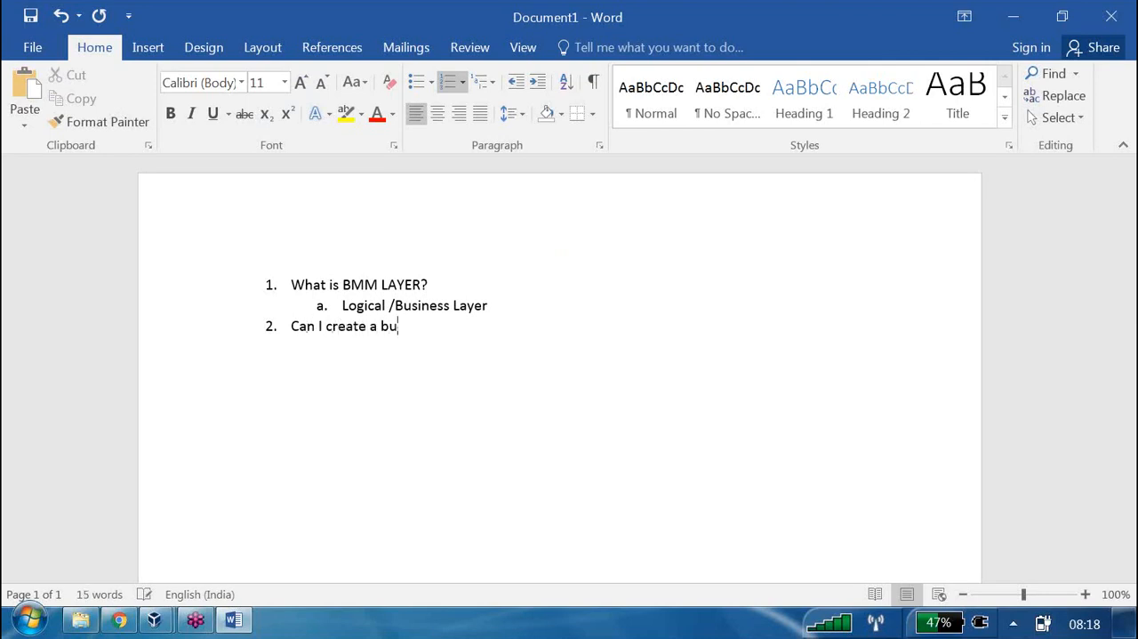
pyautogui.write('siness model from ')
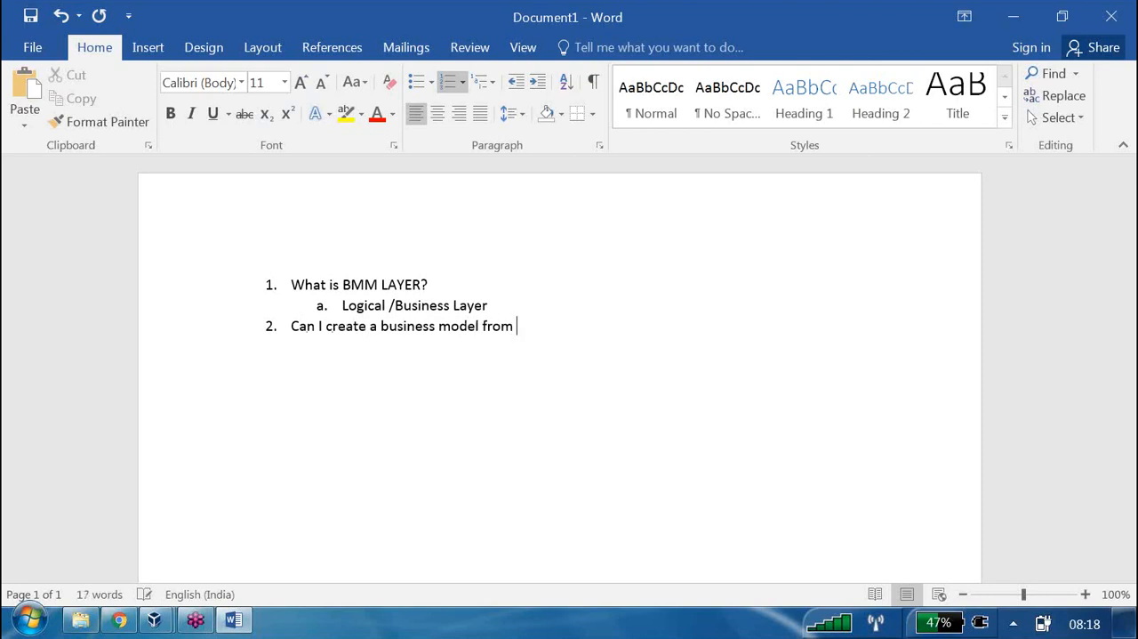
pyautogui.write('multiple dat')
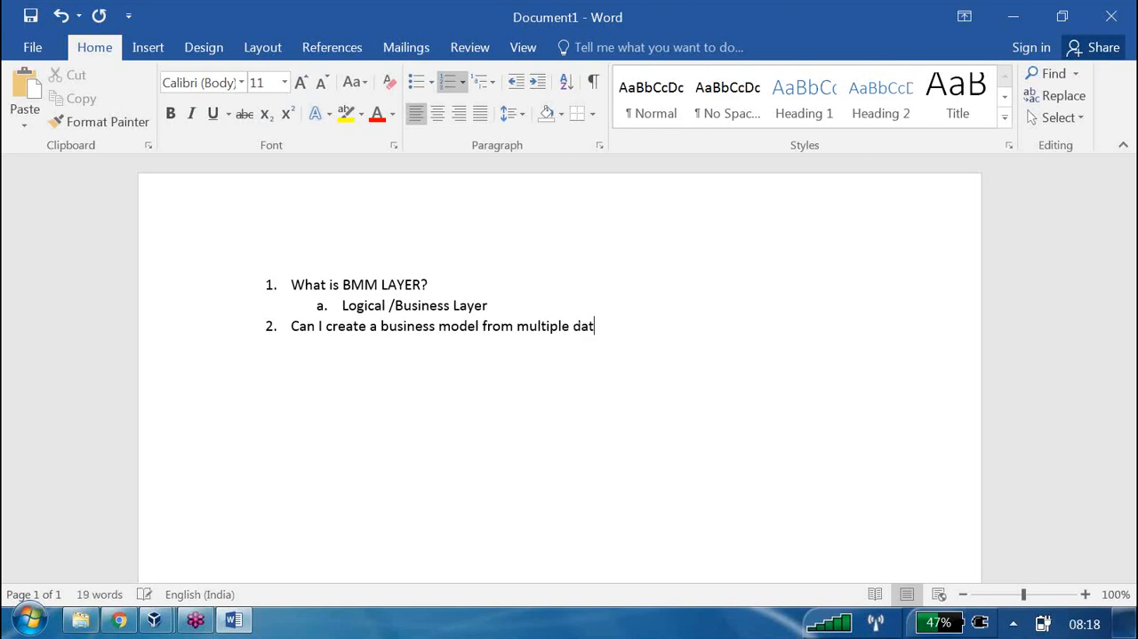
pyautogui.write('abases?')
pyautogui.press('Return')
# Add "Yes" as the indented sub-item answering question 2 about multiple databases
pyautogui.click(536, 82)
pyautogui.write('Yes')
pyautogui.press('Return')
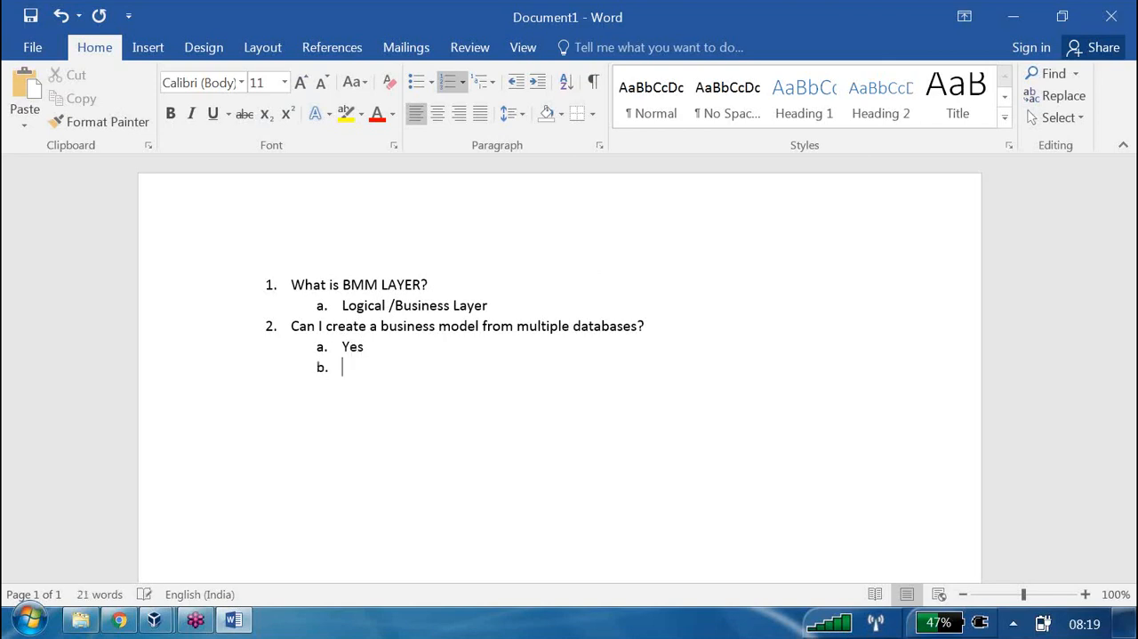
# Add "Can I have Multiple LTS under LT?" as top-level list item 3
pyautogui.click(519, 83)
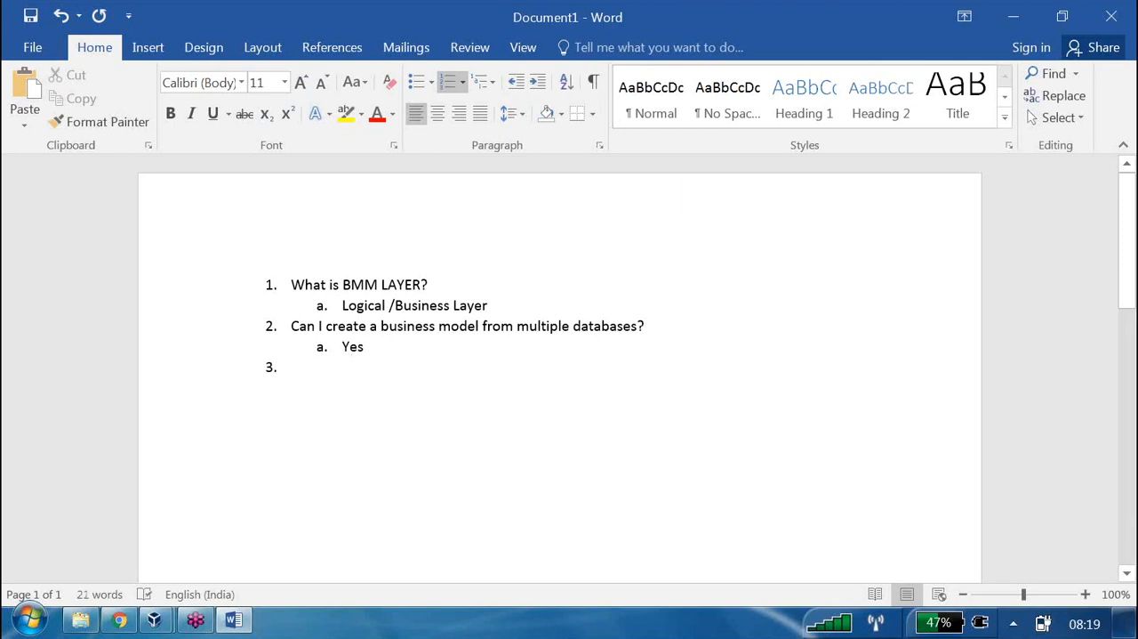
pyautogui.write('Can I')
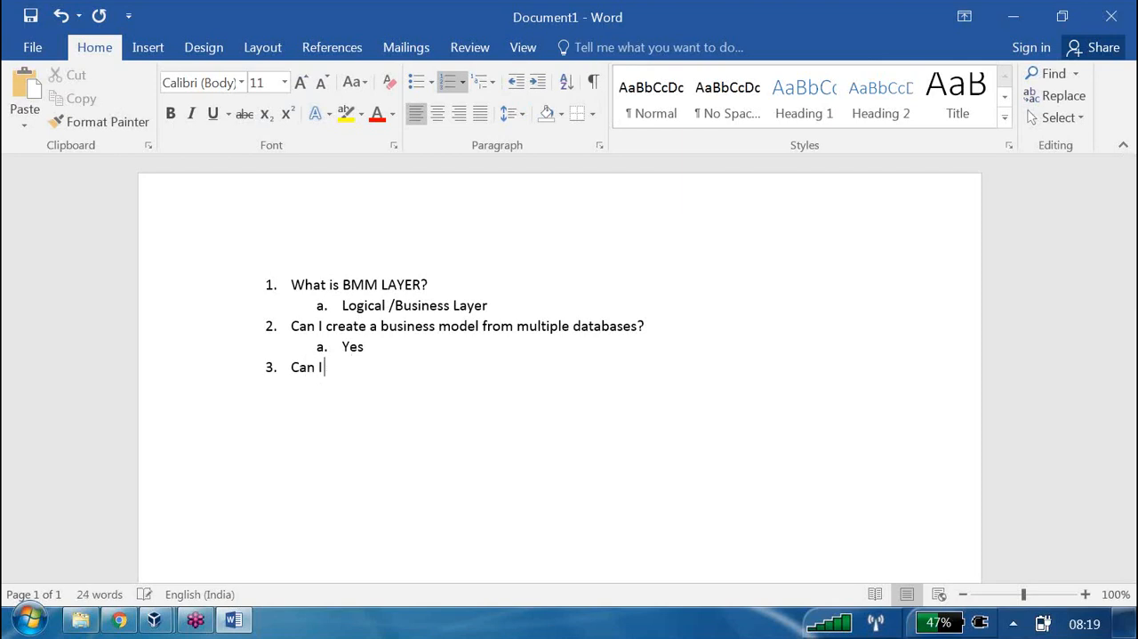
pyautogui.write(' have Multiple L')
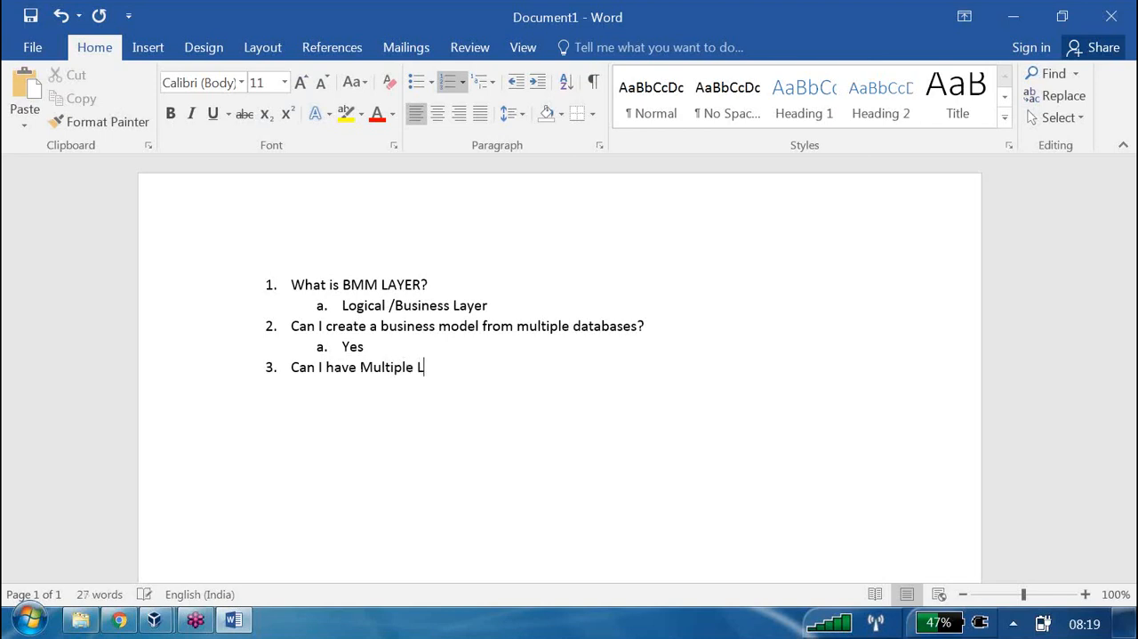
pyautogui.write('TS under LT?')
pyautogui.press('Return')
# Add "Yes" as the indented sub-item answering question 3 about multiple LTS
pyautogui.click(537, 82)
pyautogui.write('Yes')
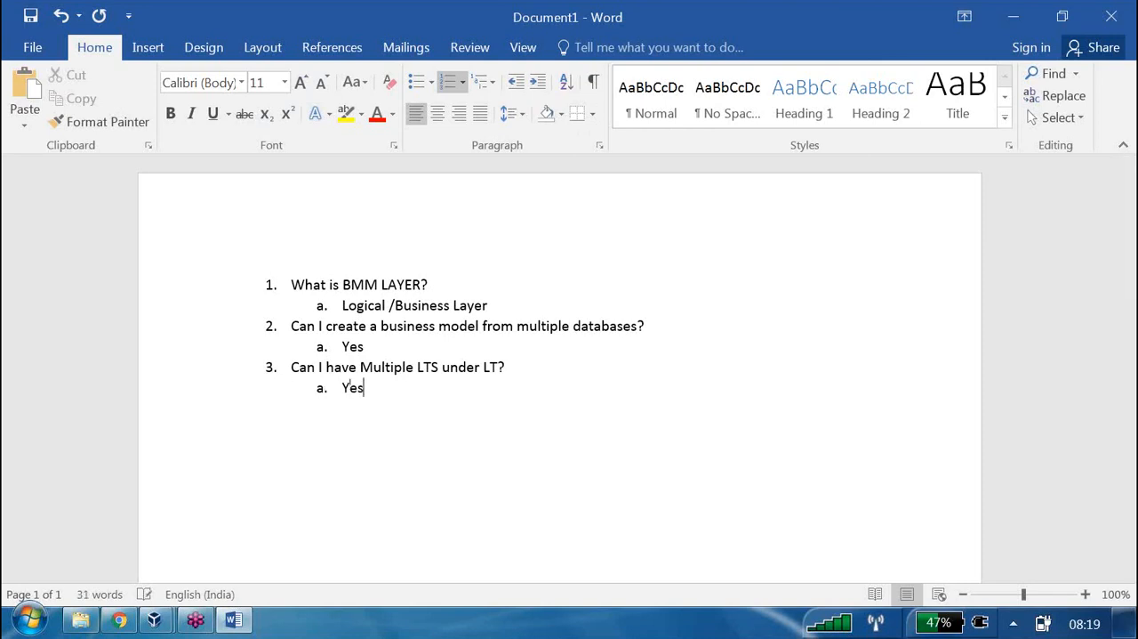
pyautogui.press('Return')
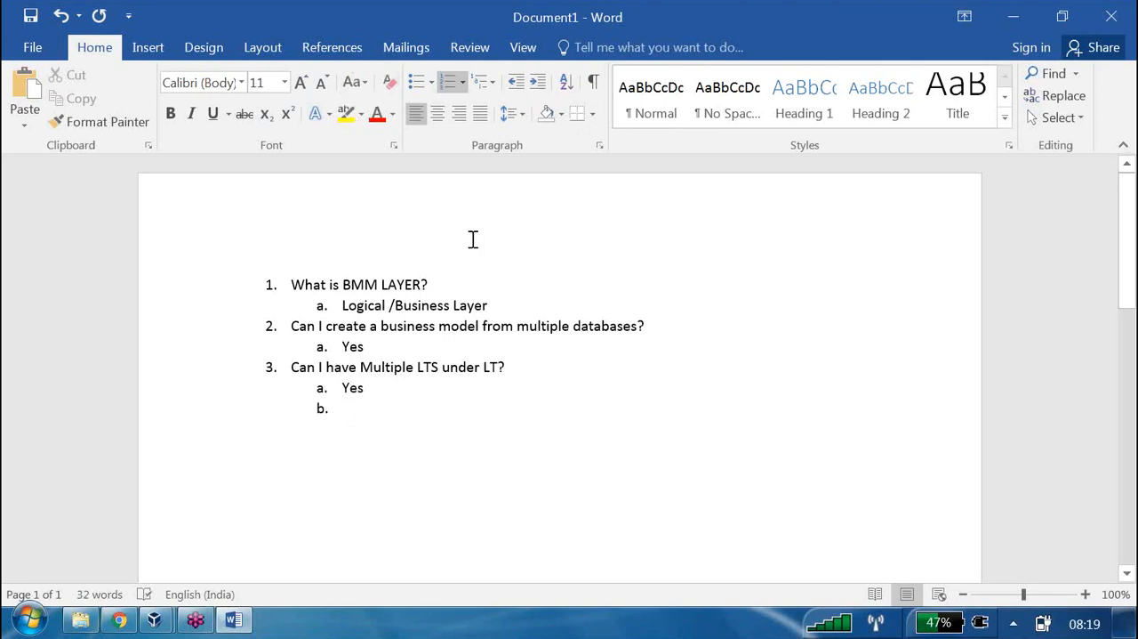
# Add "Can I map Multiple physical columns to logical column?" as top-level list item 4
pyautogui.click(515, 83)
pyautogui.write('Can I map ')
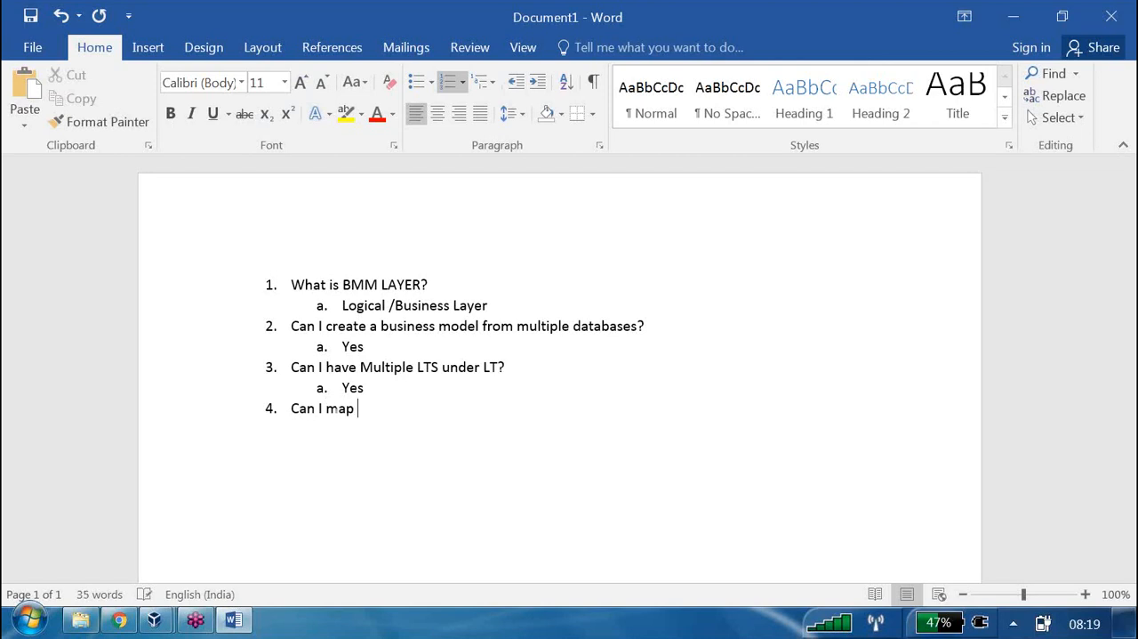
pyautogui.write('Multiple phys')
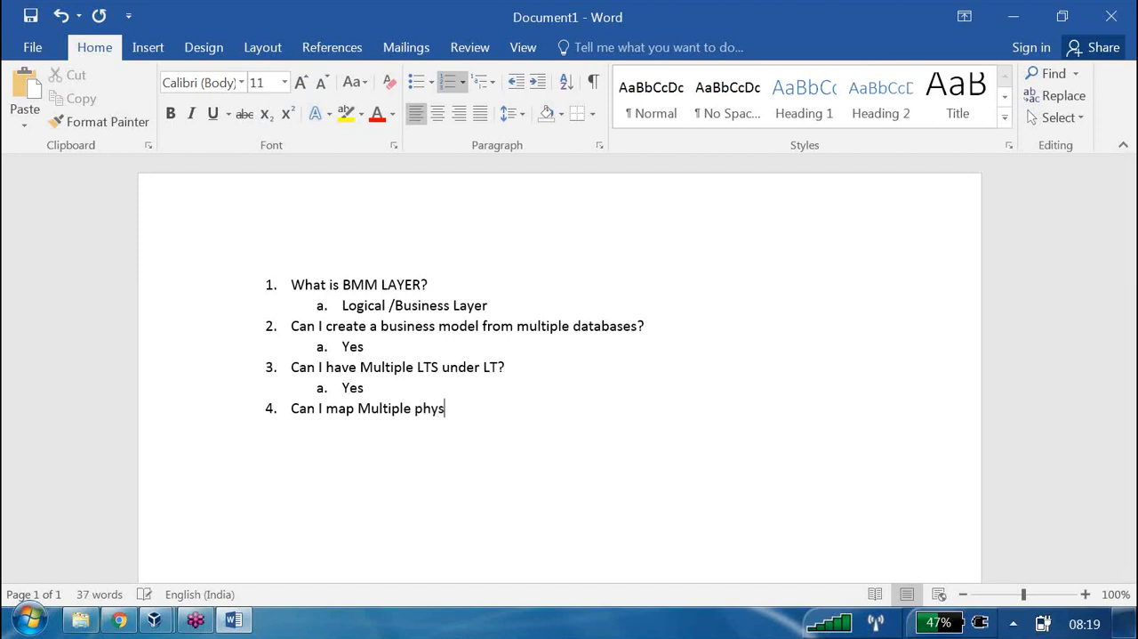
pyautogui.write('ical columns to lo')
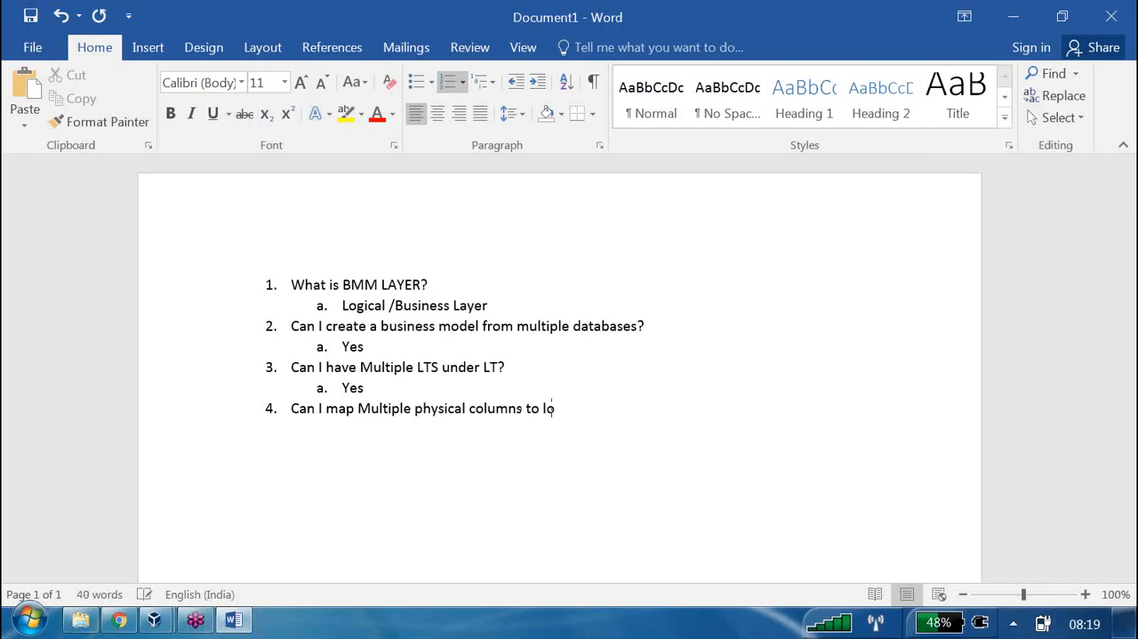
pyautogui.write('gical column')
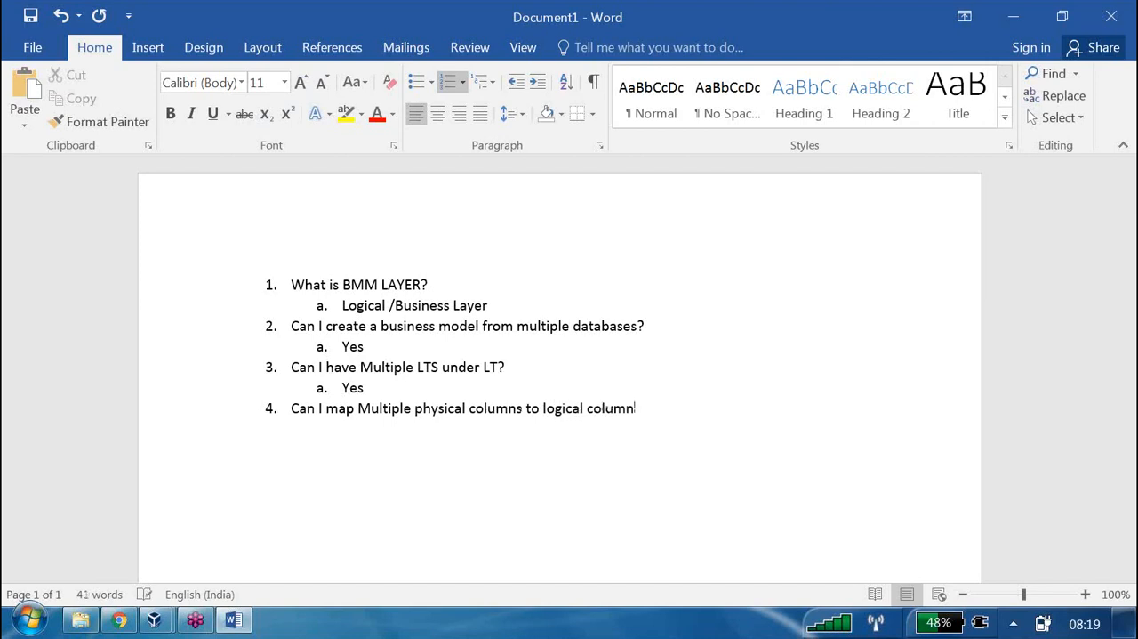
pyautogui.write('?')
pyautogui.press('Return')
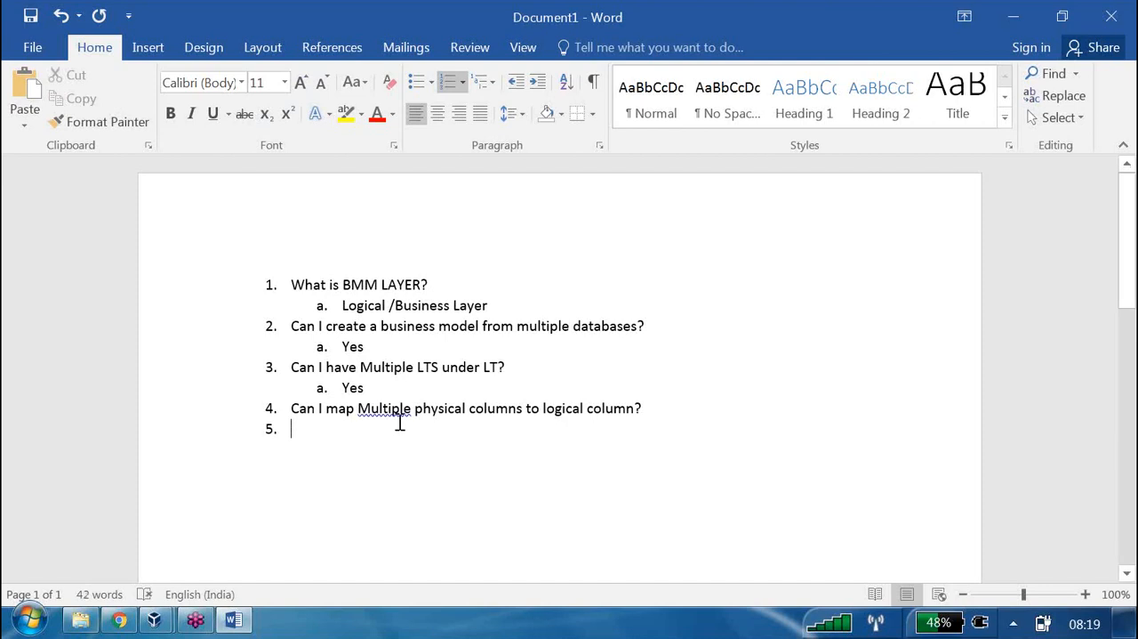
# Correct "Multiple" to the suggested "multiple" in question 4 and add "Yes" as its indented sub-item answer
pyautogui.rightClick(390, 411)
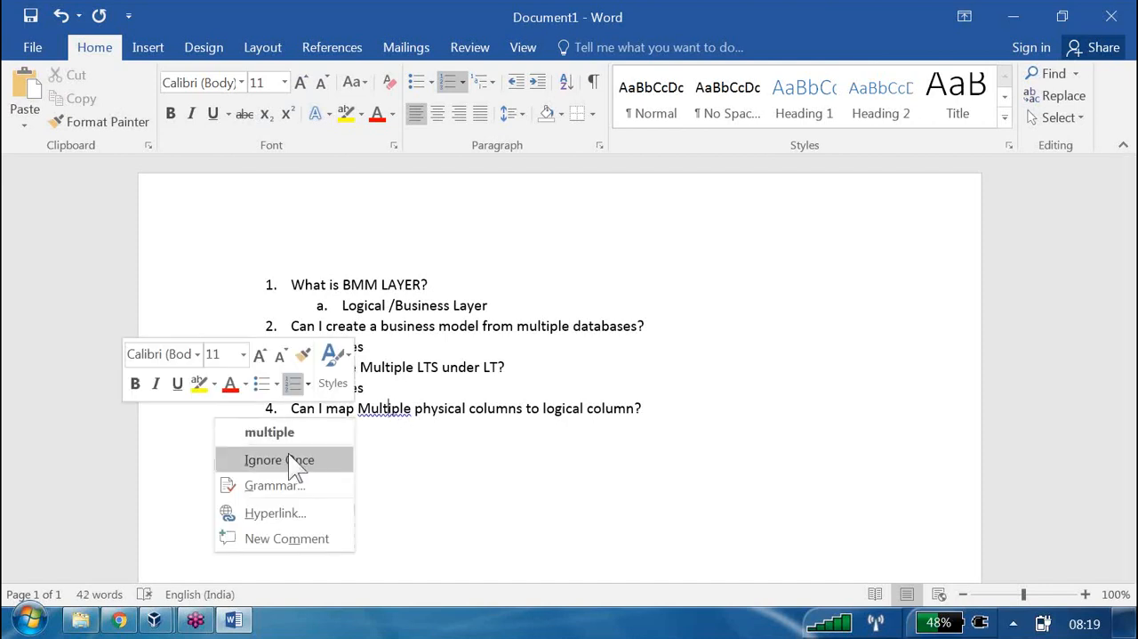
pyautogui.click(298, 433)
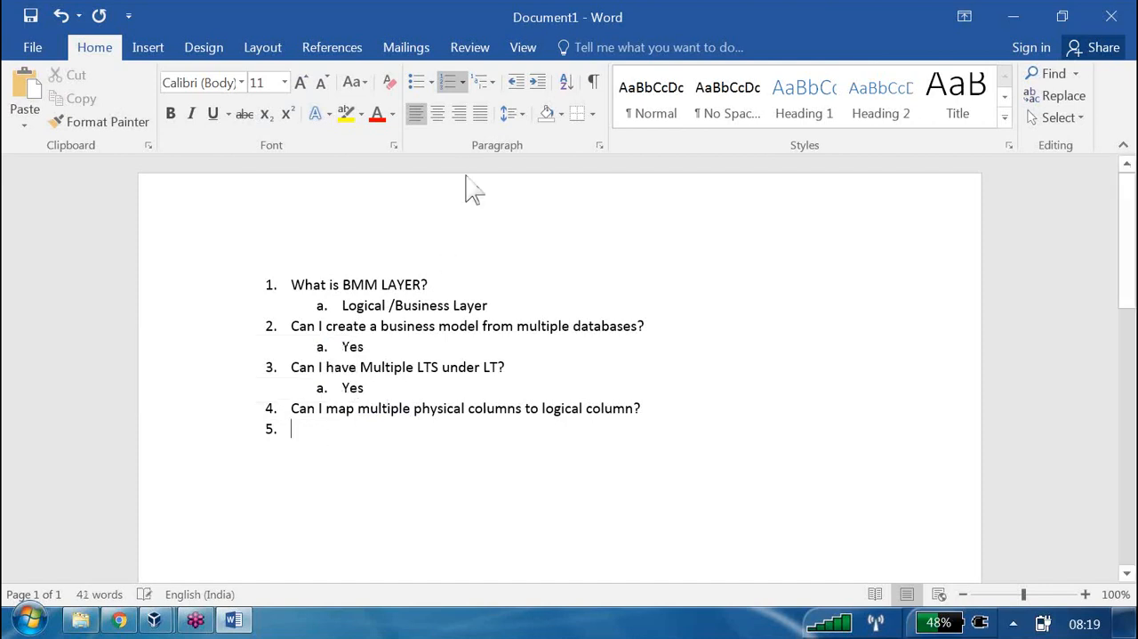
pyautogui.click(537, 82)
pyautogui.write('Yes')
pyautogui.press('Return')
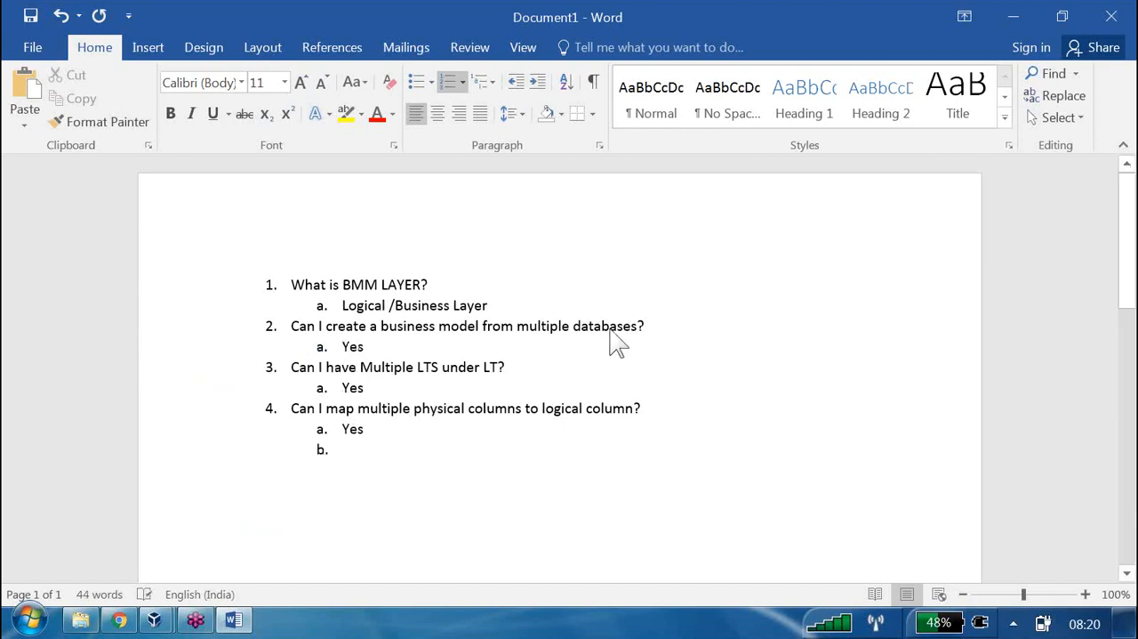
# Add "Can I rename for general requirments?" as top-level list item 5
pyautogui.click(523, 84)
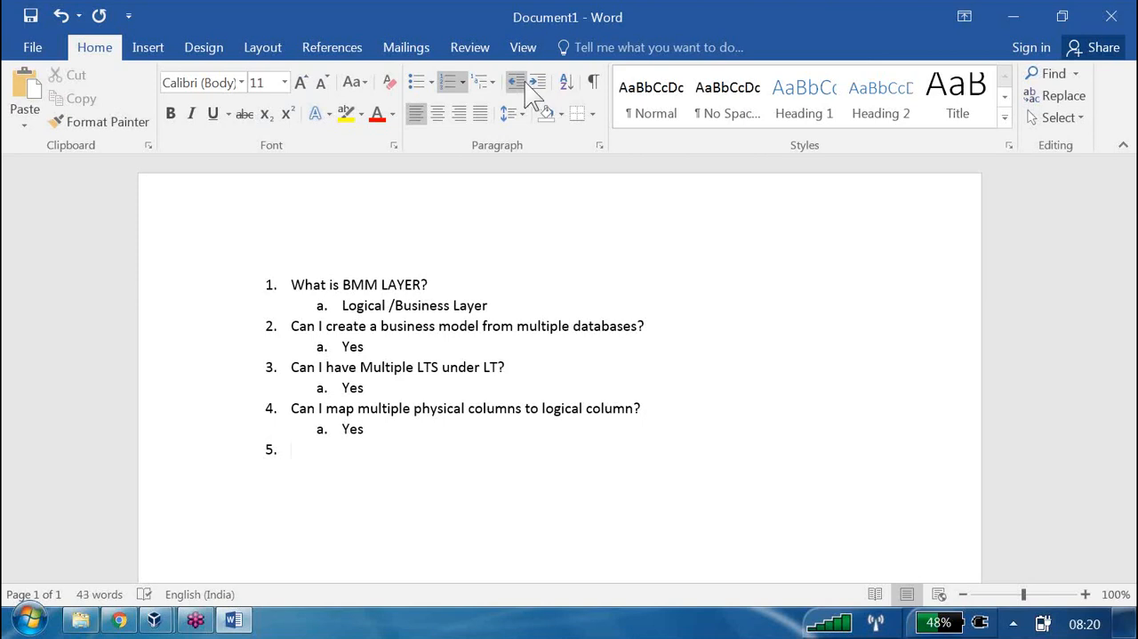
pyautogui.write('C')
pyautogui.write('an I r')
pyautogui.write('e')
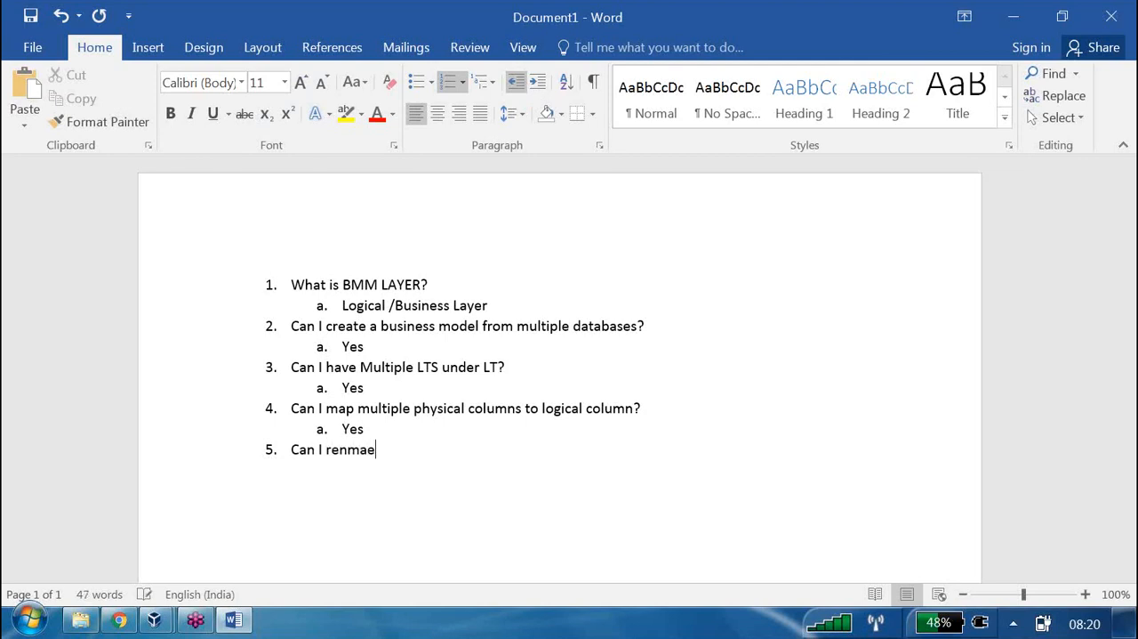
pyautogui.write('name for ger')
pyautogui.press('BackSpace')
pyautogui.write('neral re')
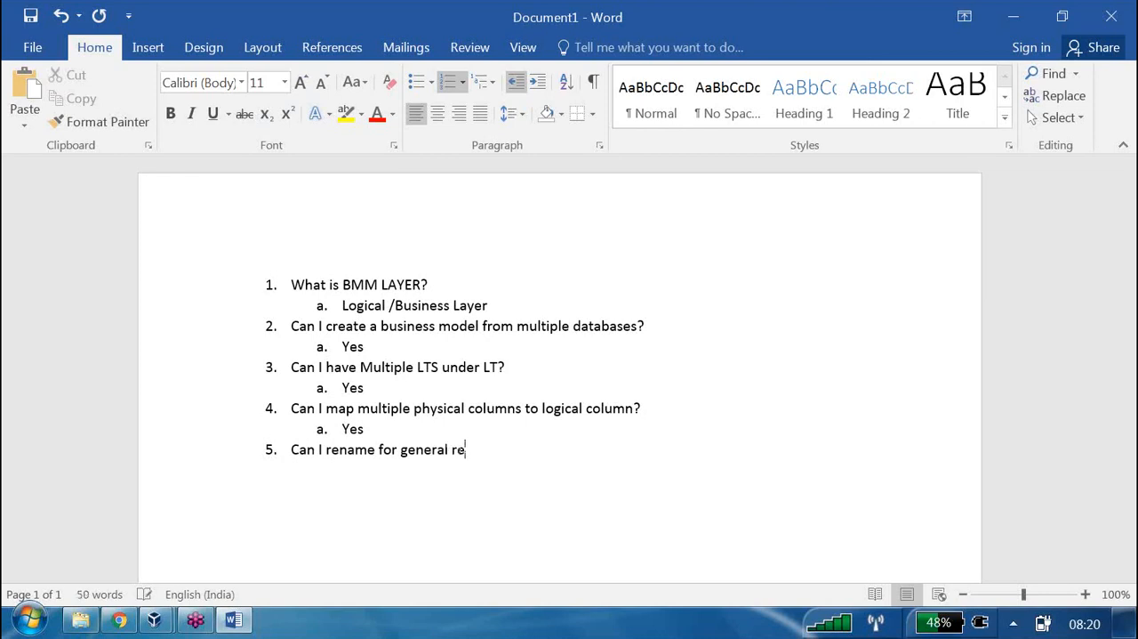
pyautogui.write('quirments?')
pyautogui.press('Return')
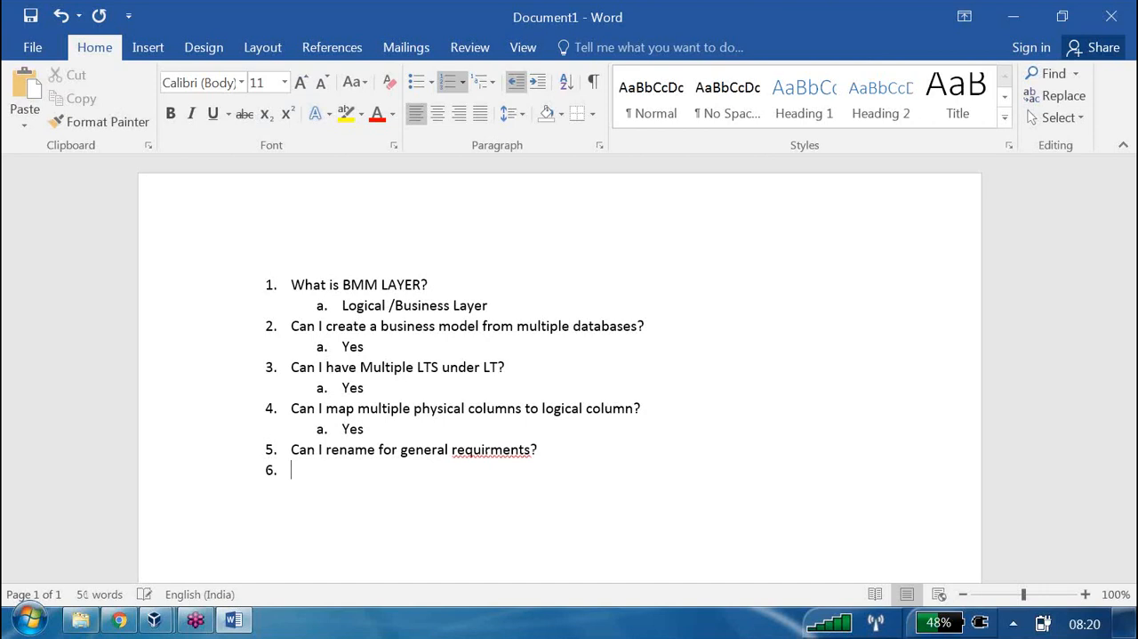
# Correct "requirments" to the suggested "requirements" in question 5
pyautogui.rightClick(496, 452)
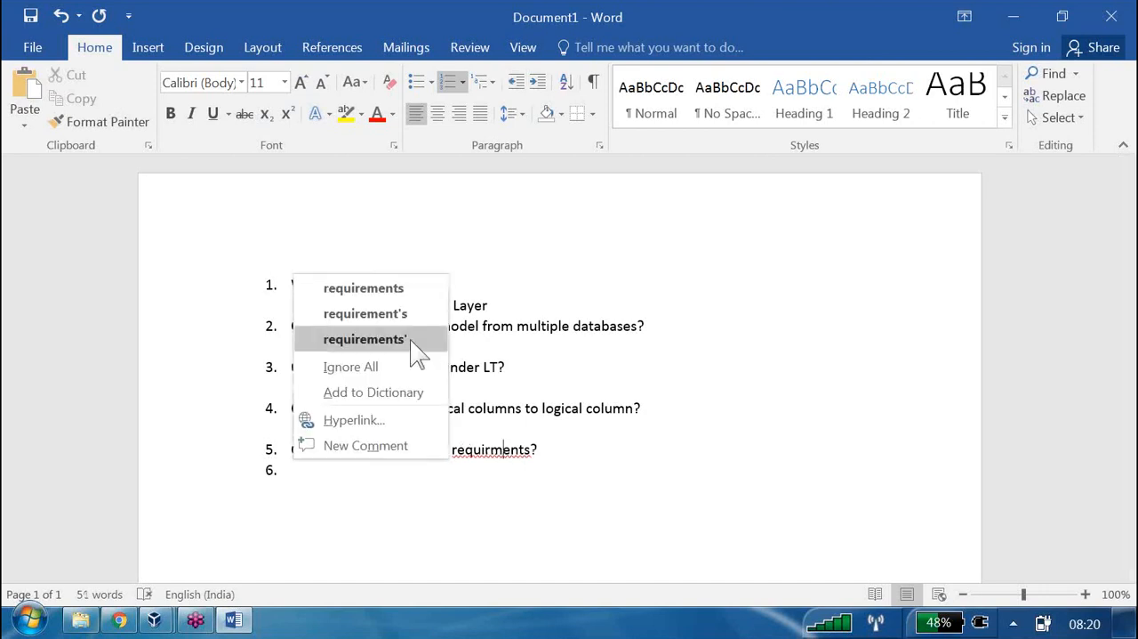
pyautogui.click(365, 288)
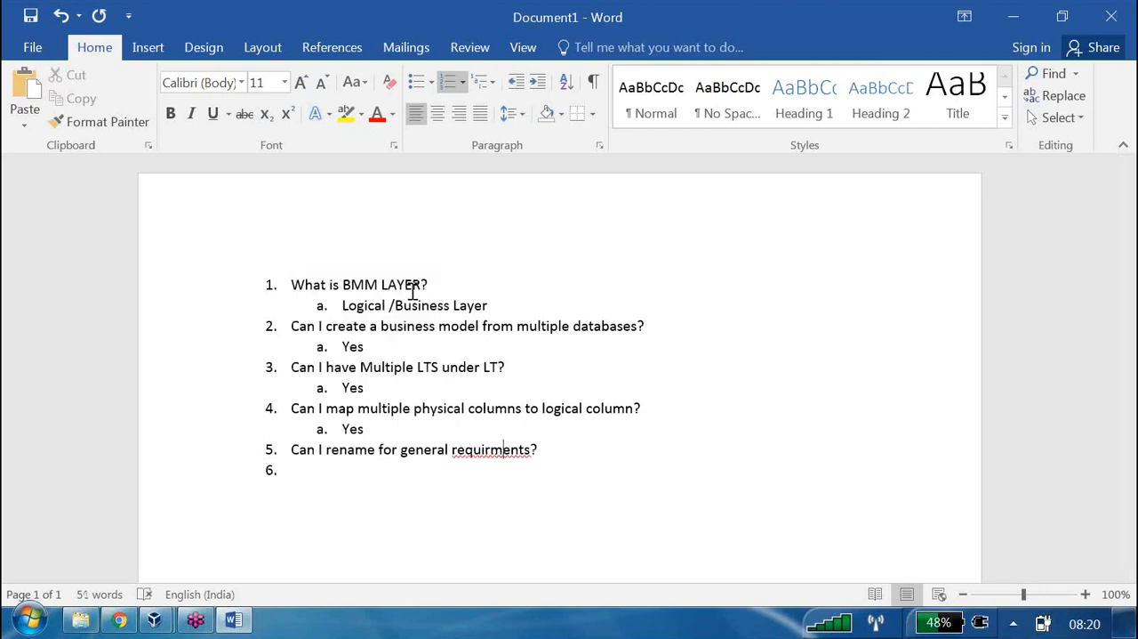
pyautogui.click(540, 82)
pyautogui.click(516, 82)
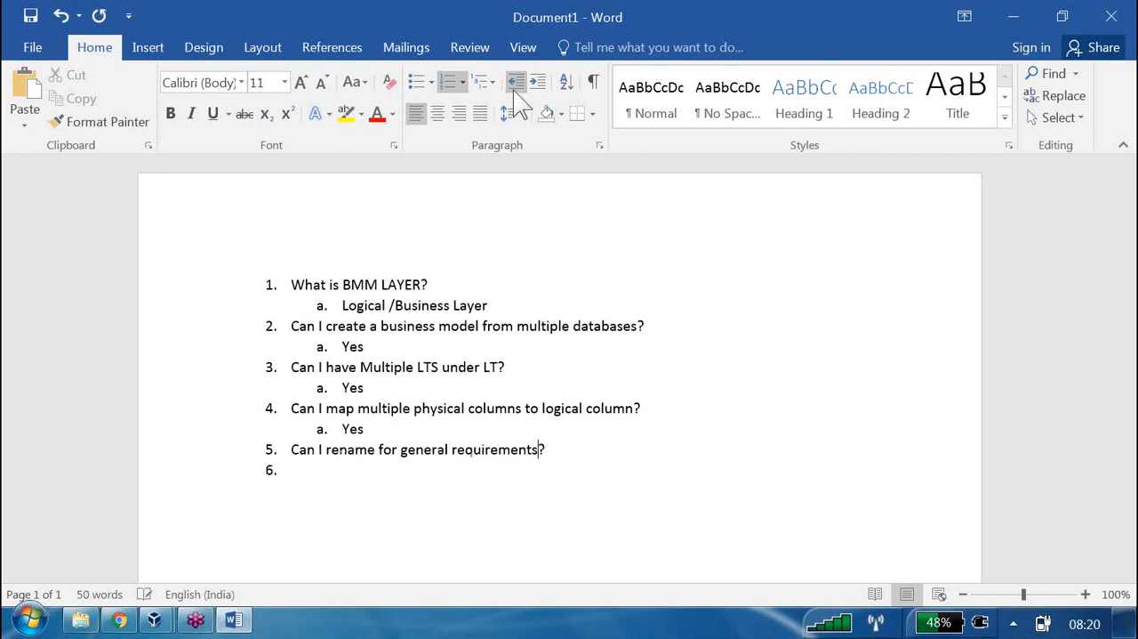
# Add "Utilities (rename Wizard)" as the indented sub-item answering question 5, with the spelling of "Utilities" corrected
pyautogui.click(327, 477)
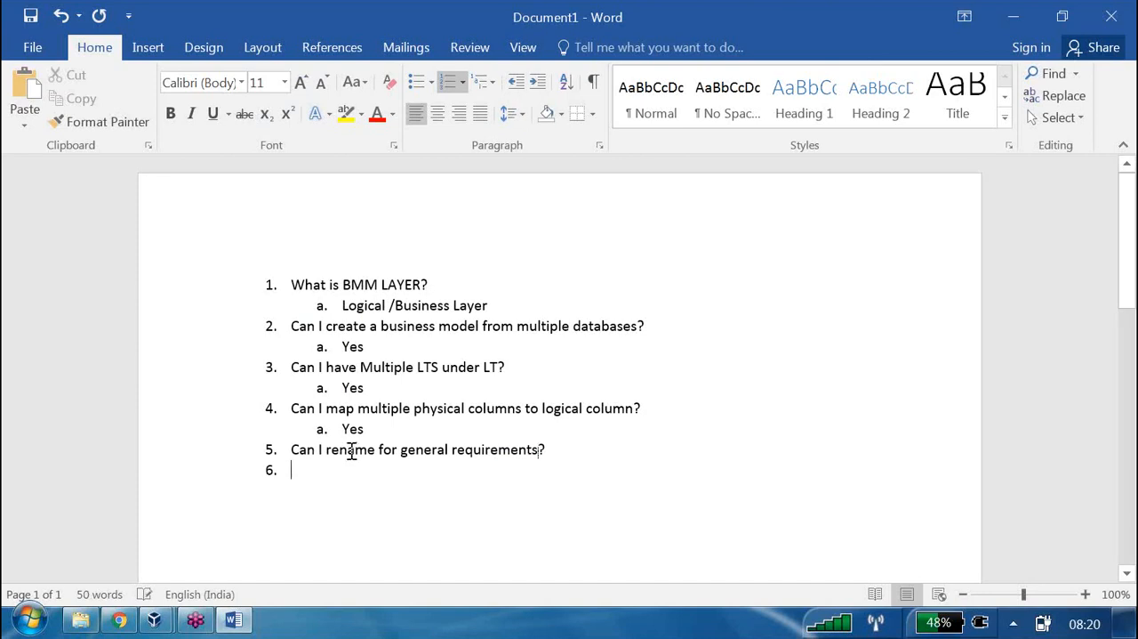
pyautogui.click(538, 81)
pyautogui.write('Ut')
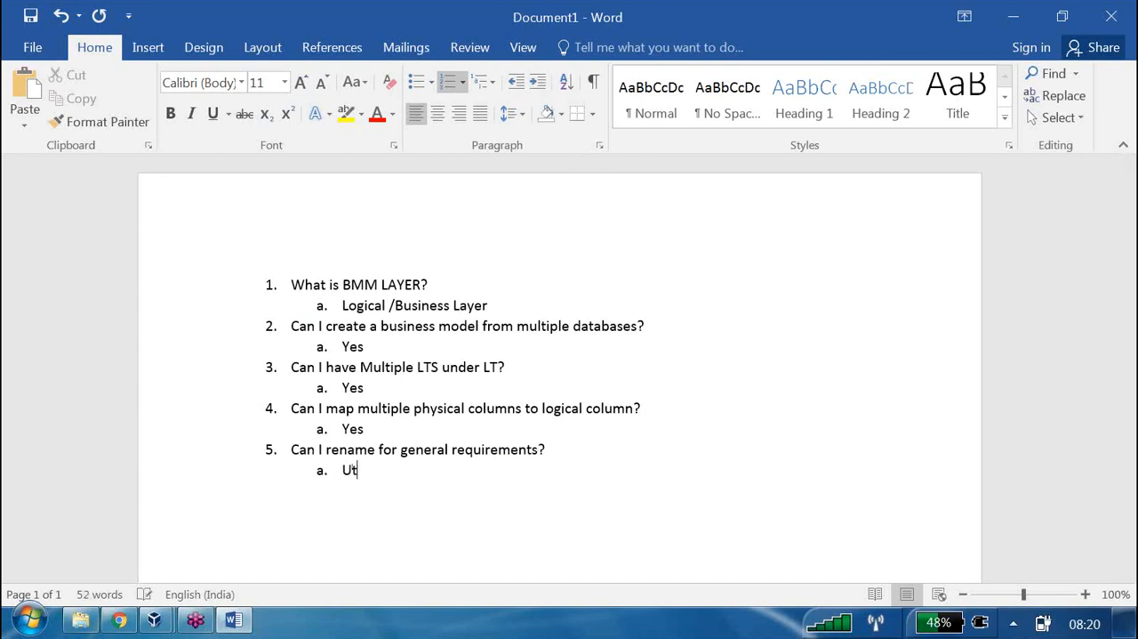
pyautogui.write('lities (rename ')
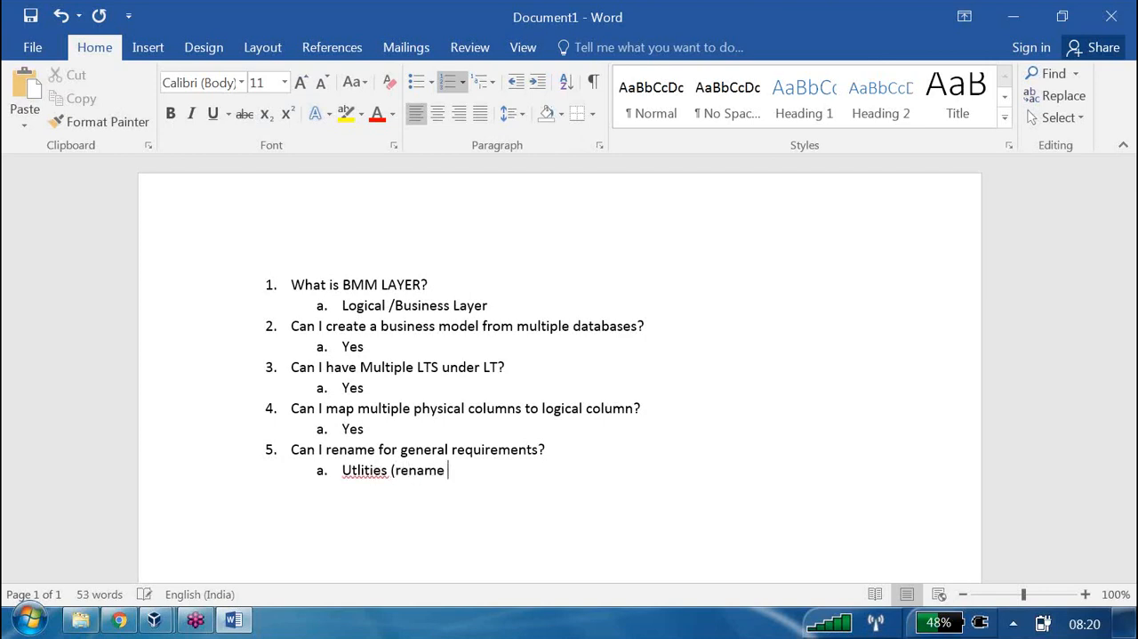
pyautogui.write('Wizard)')
pyautogui.rightClick(372, 470)
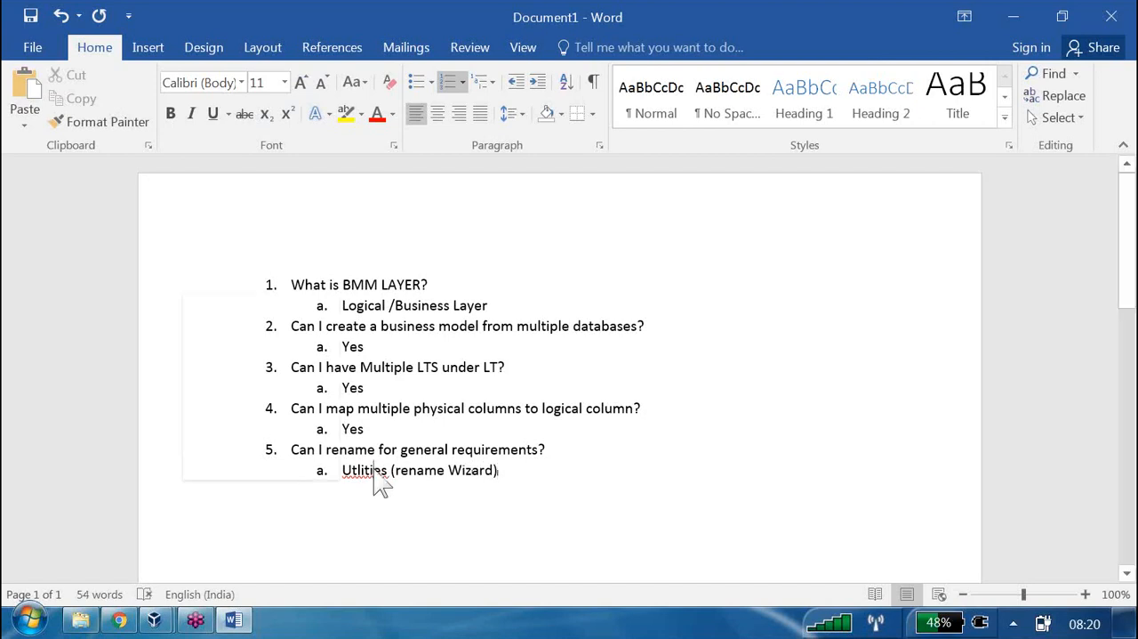
pyautogui.click(273, 311)
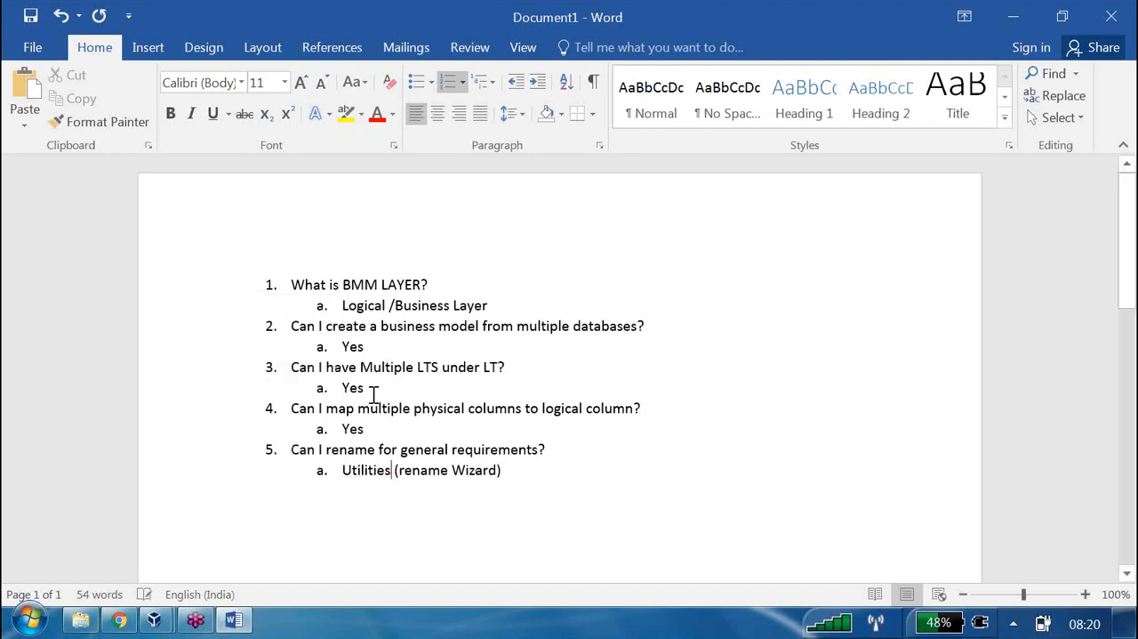
# Add "What is Measure" as top-level list item 6
pyautogui.click(519, 467)
pyautogui.press('Return')
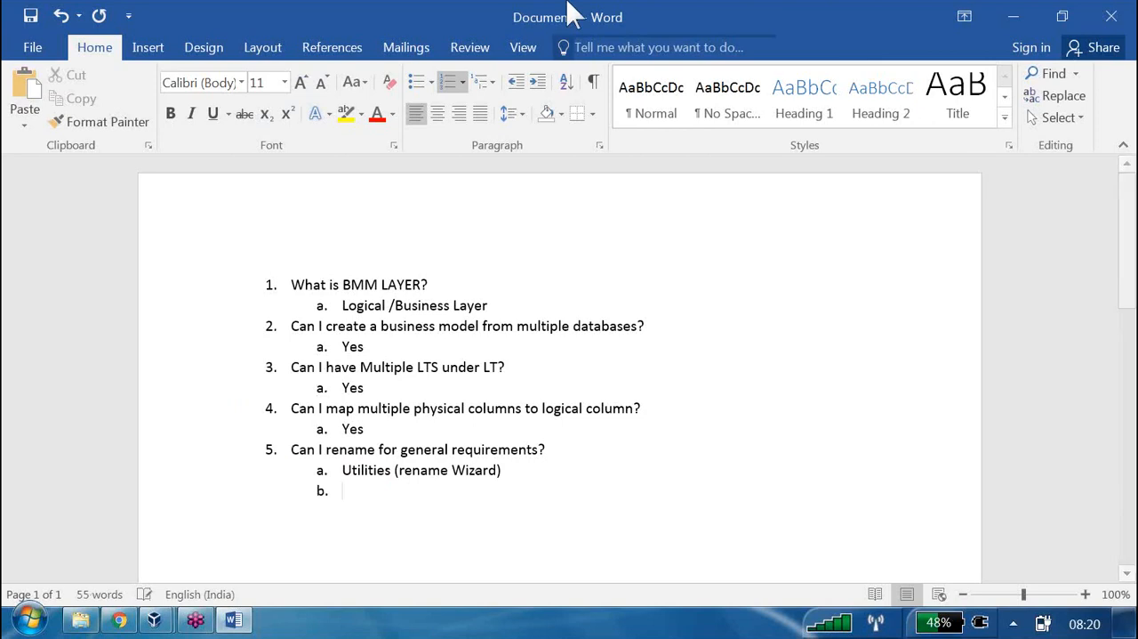
pyautogui.click(515, 81)
pyautogui.write('W')
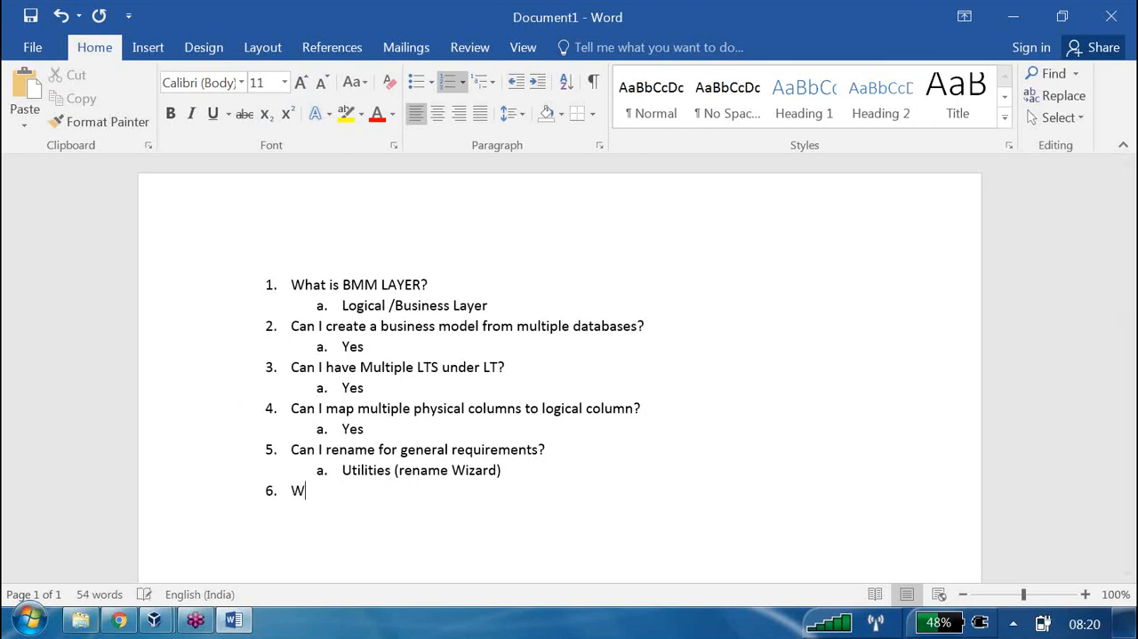
pyautogui.write('hat is Measure')
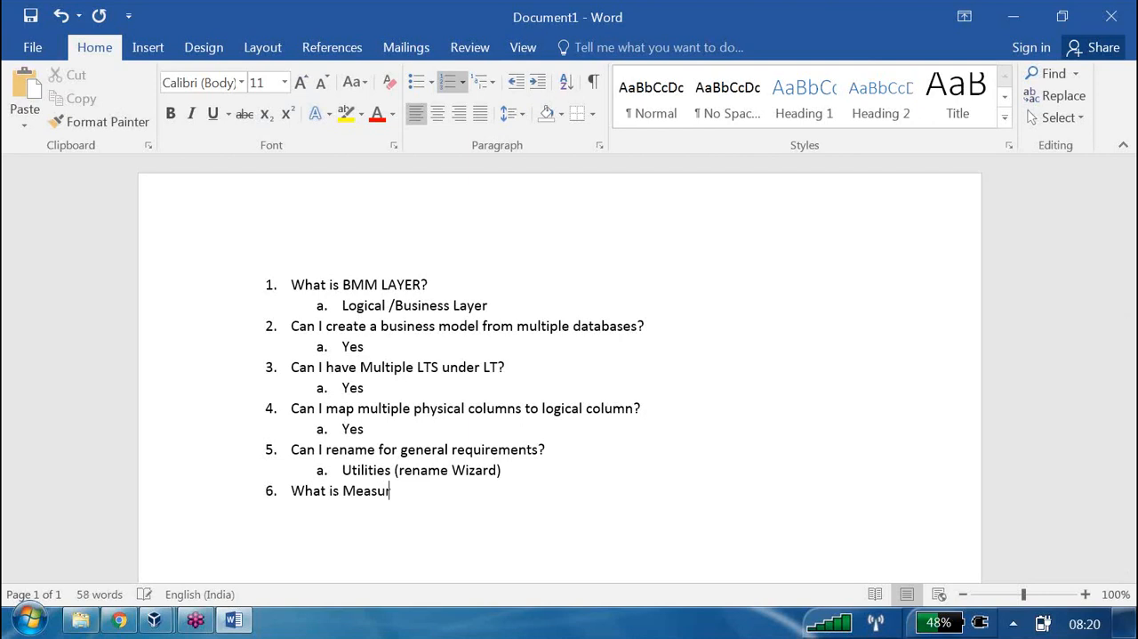
# Add "Number + Agg rule(ex sum(sal),Min(cost),avg(marks)...)" as the indented sub-item answering question 6
pyautogui.press('Return')
pyautogui.press('Tab')
pyautogui.write('Number +')
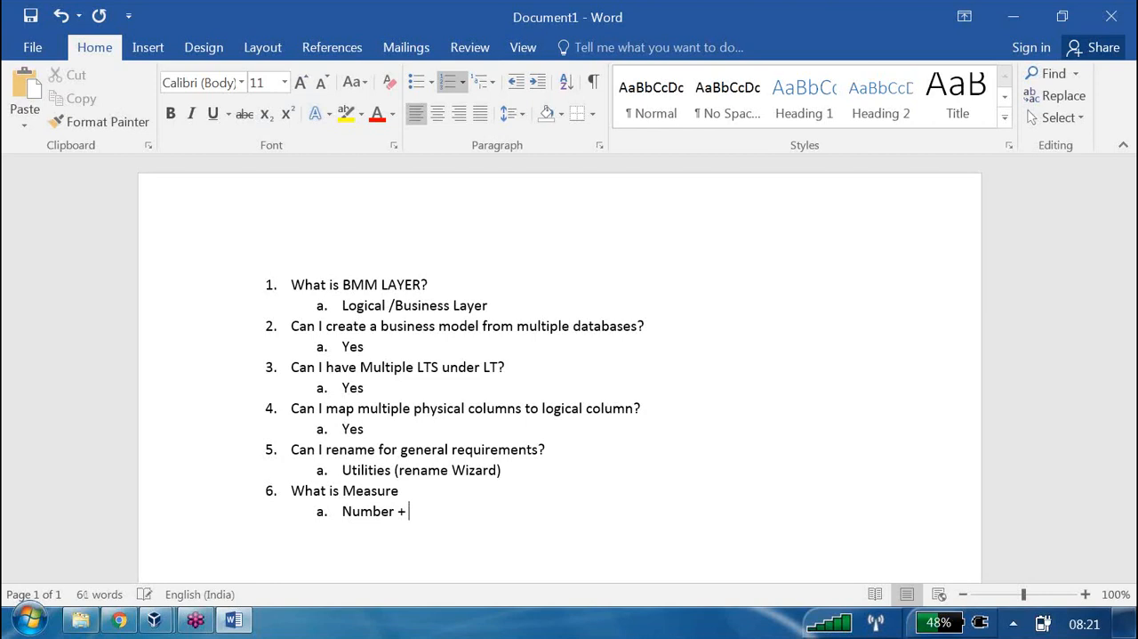
pyautogui.write(' Agg rule')
pyautogui.write('(ex sum(sal)')
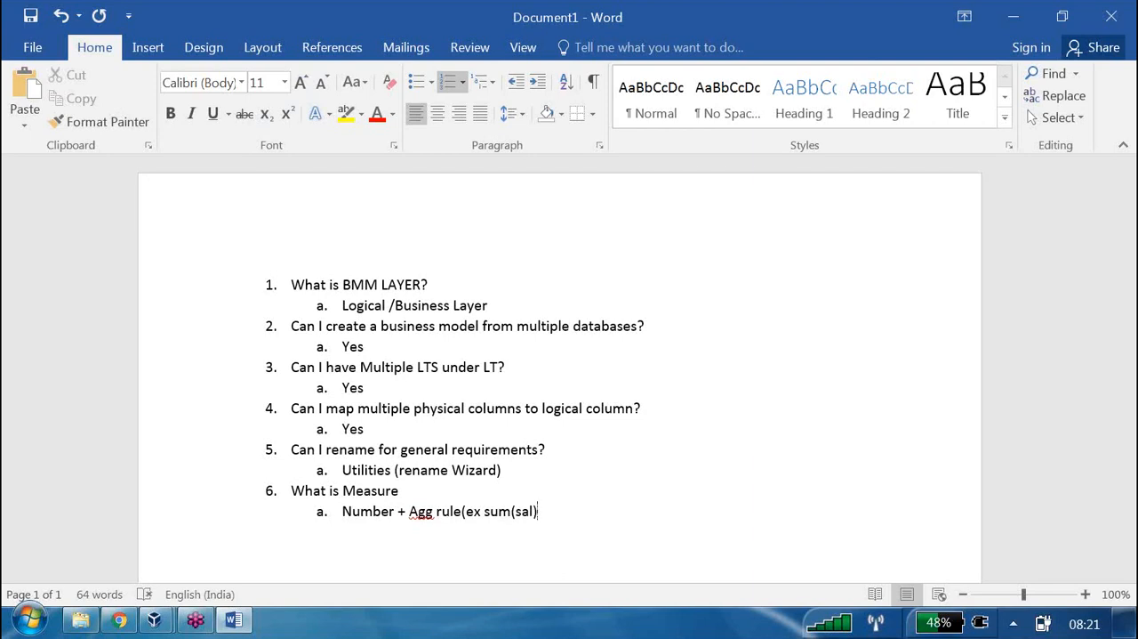
pyautogui.write(',Min(cost),avg')
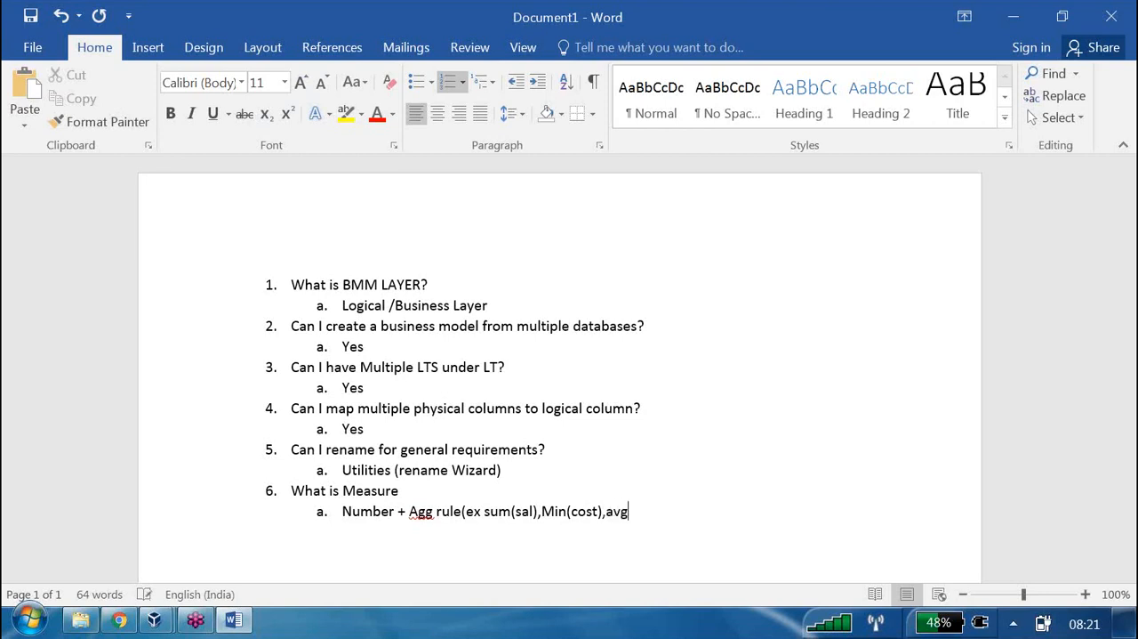
pyautogui.write('(marks)')
pyautogui.write('...)')
# Add "Can I join two tables which are coming from two different databases?" as top-level list item 7
pyautogui.press('Return')
pyautogui.click(518, 82)
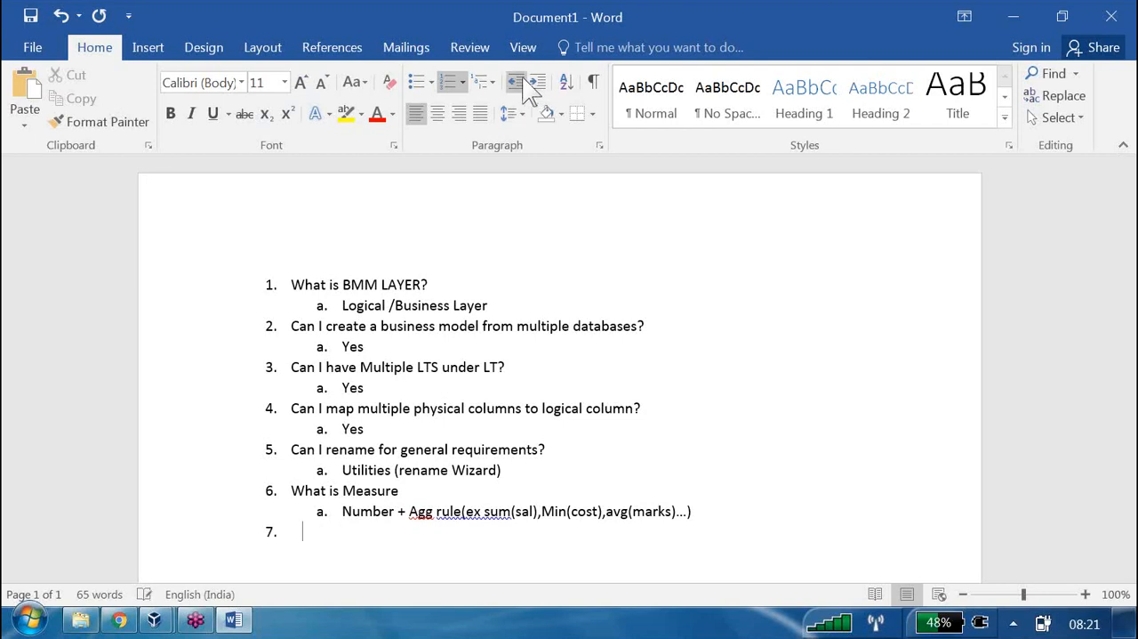
pyautogui.write('C')
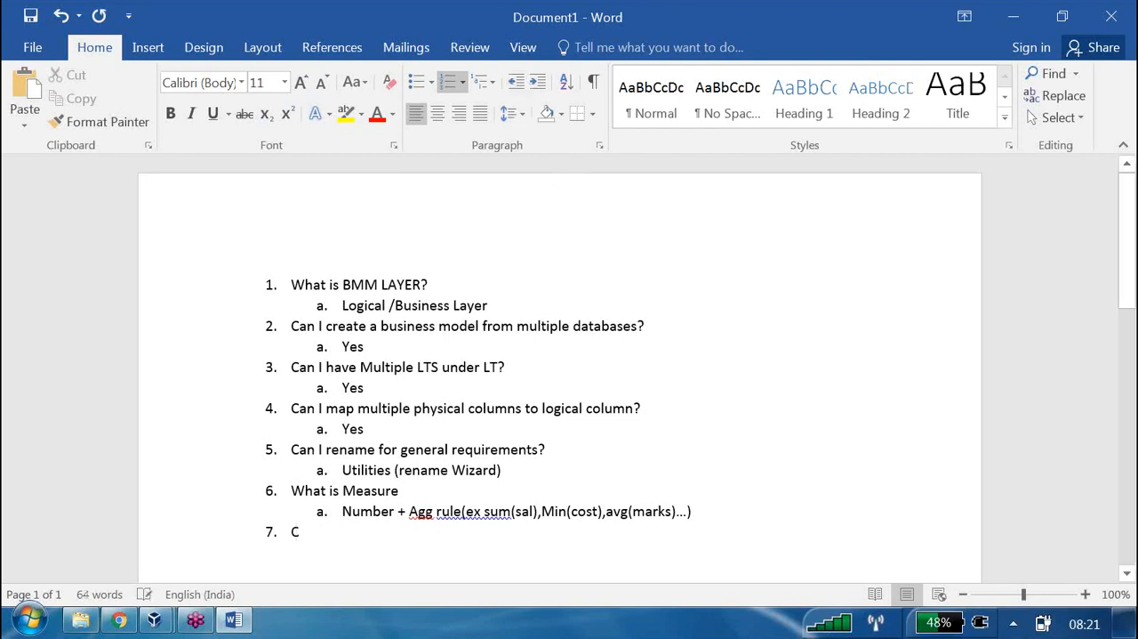
pyautogui.write('an I')
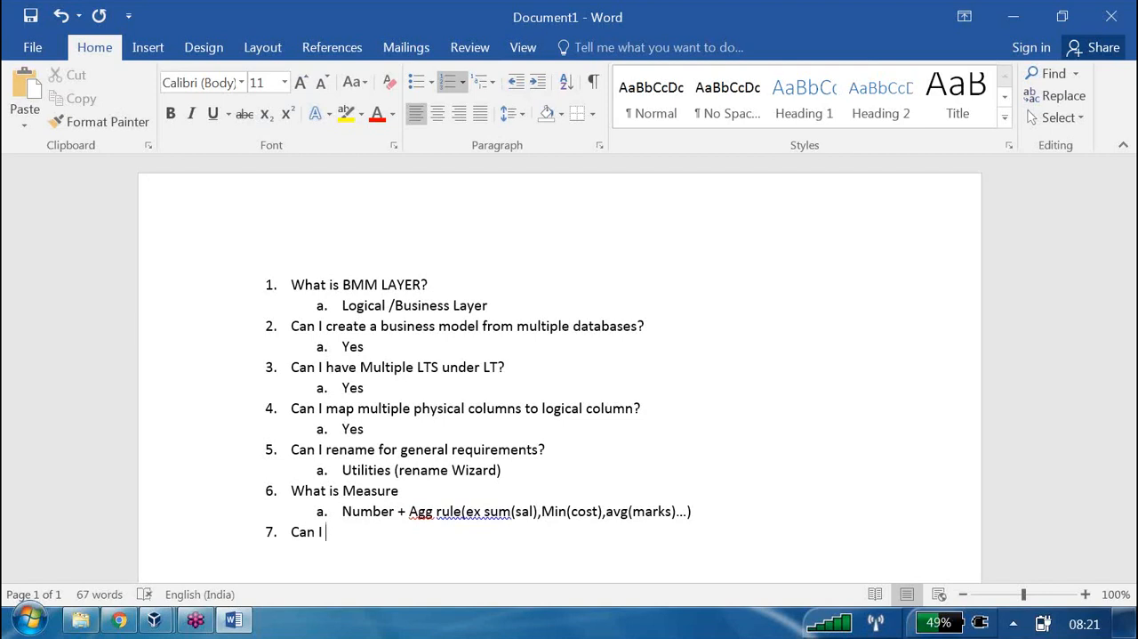
pyautogui.write(' join two tables,')
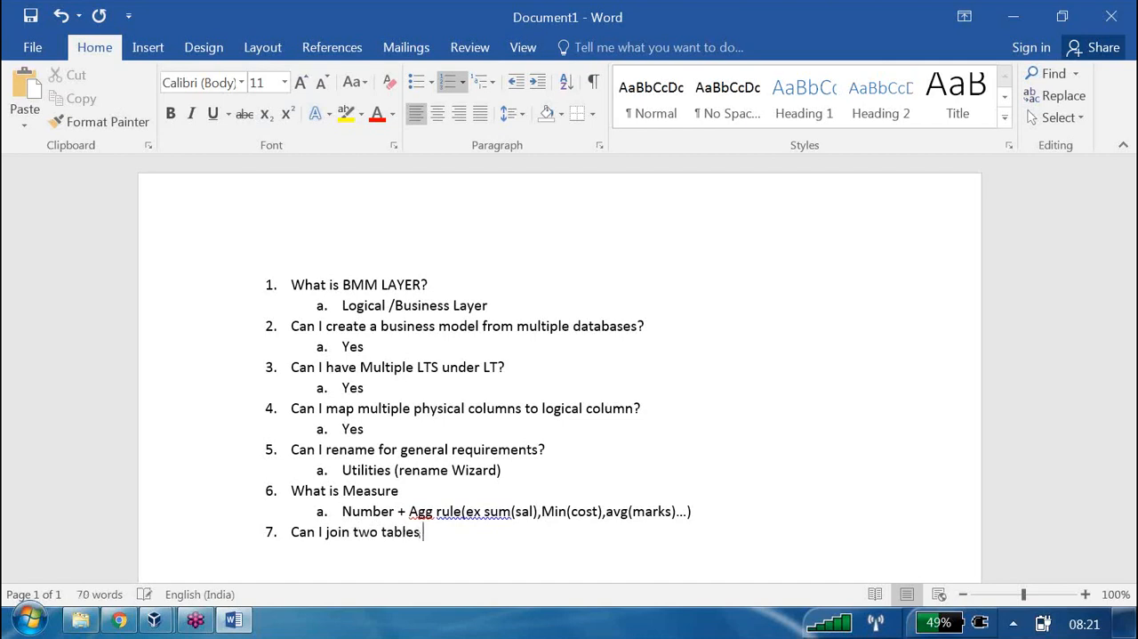
pyautogui.press('BackSpace')
pyautogui.write('which are c')
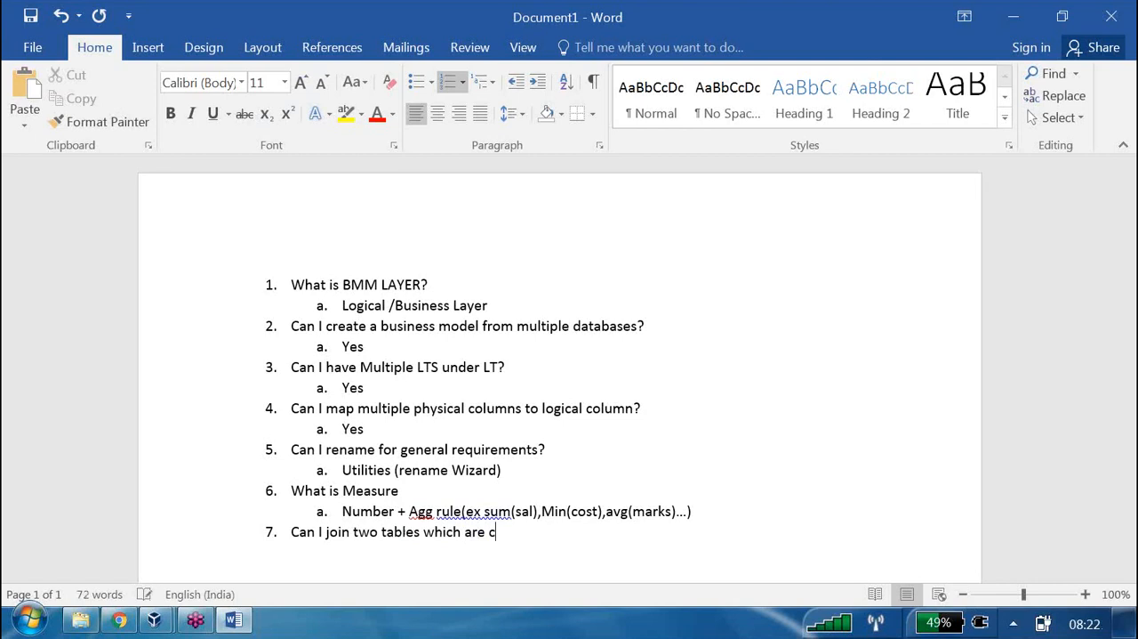
pyautogui.write('oming from two di')
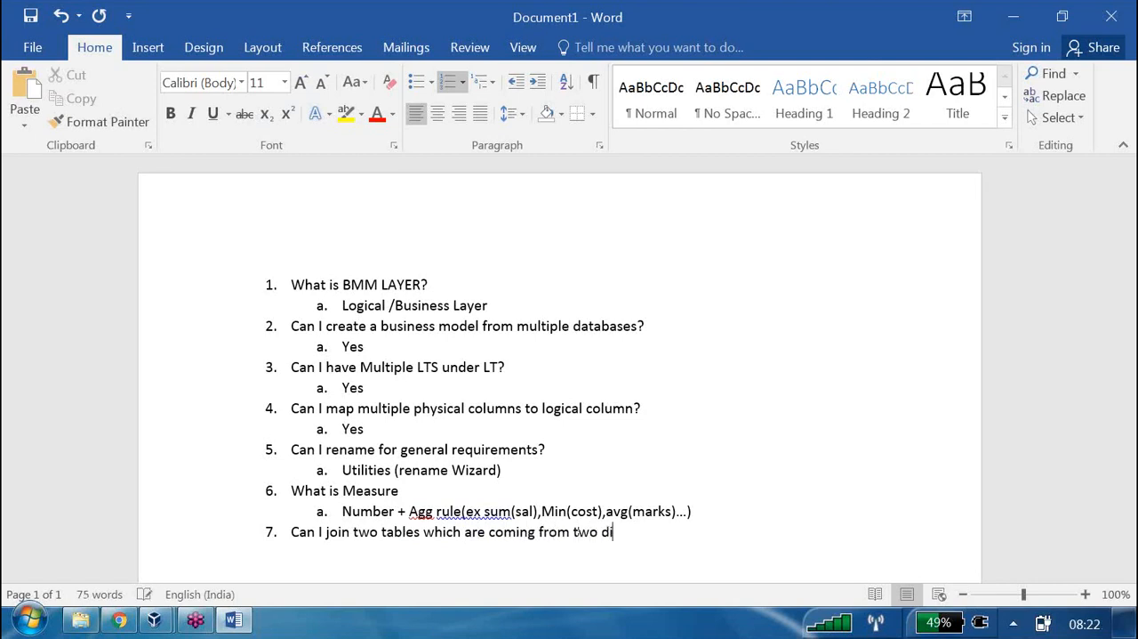
pyautogui.write('fferent databas')
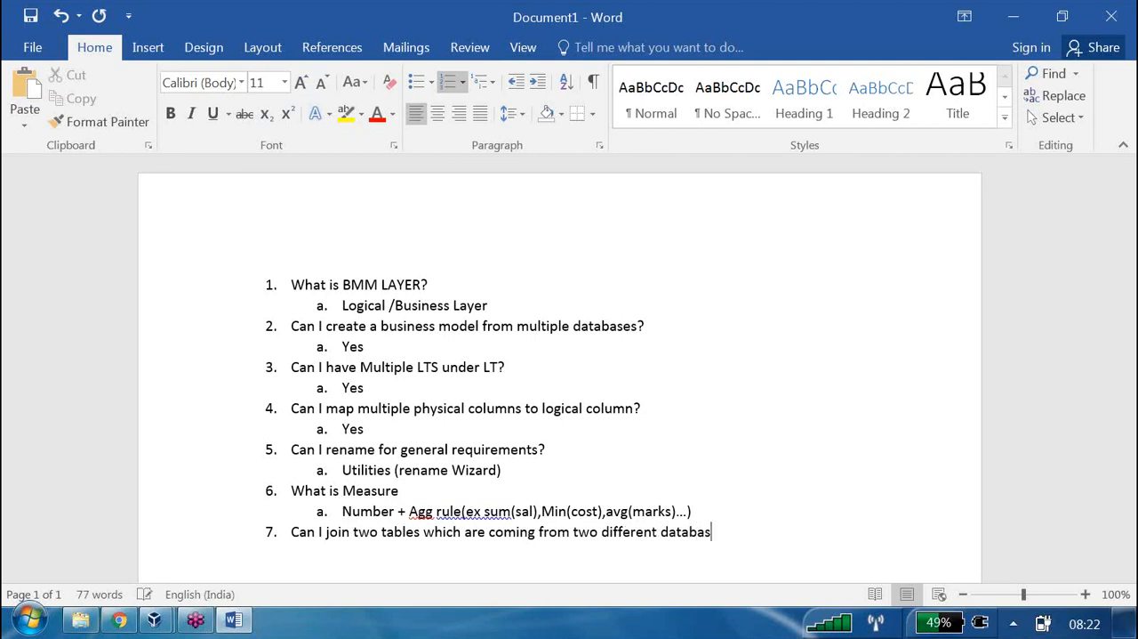
pyautogui.write('es?')
# Add "Yes * (better to use driving table option to improve the performance)" as the indented sub-item answering question 7
pyautogui.press('Return')
pyautogui.press('Tab')
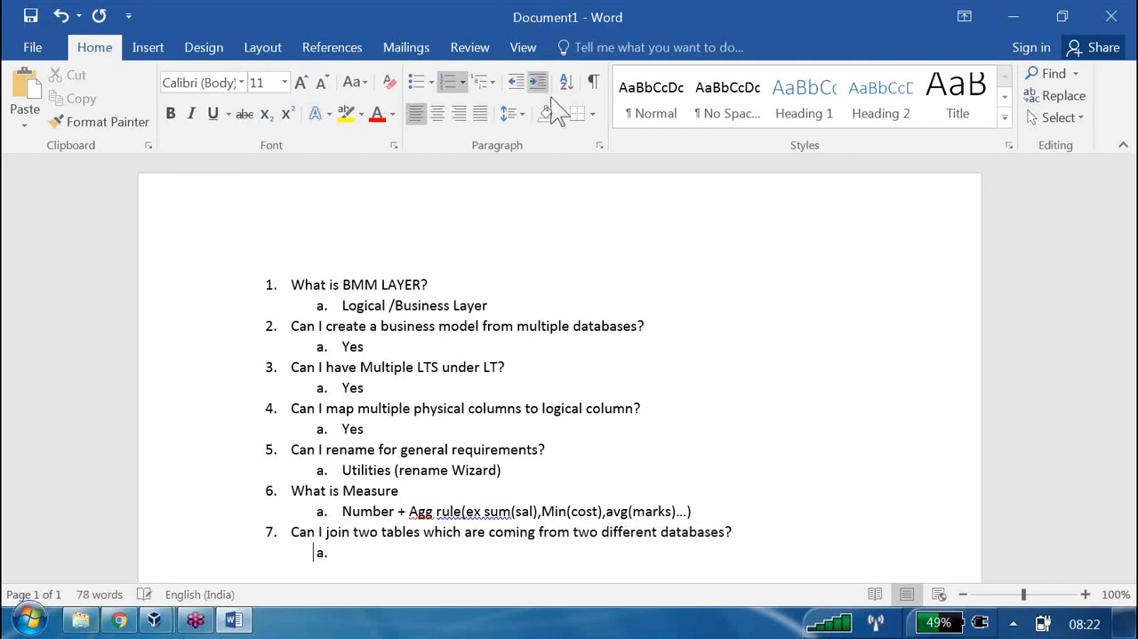
pyautogui.write('Yes')
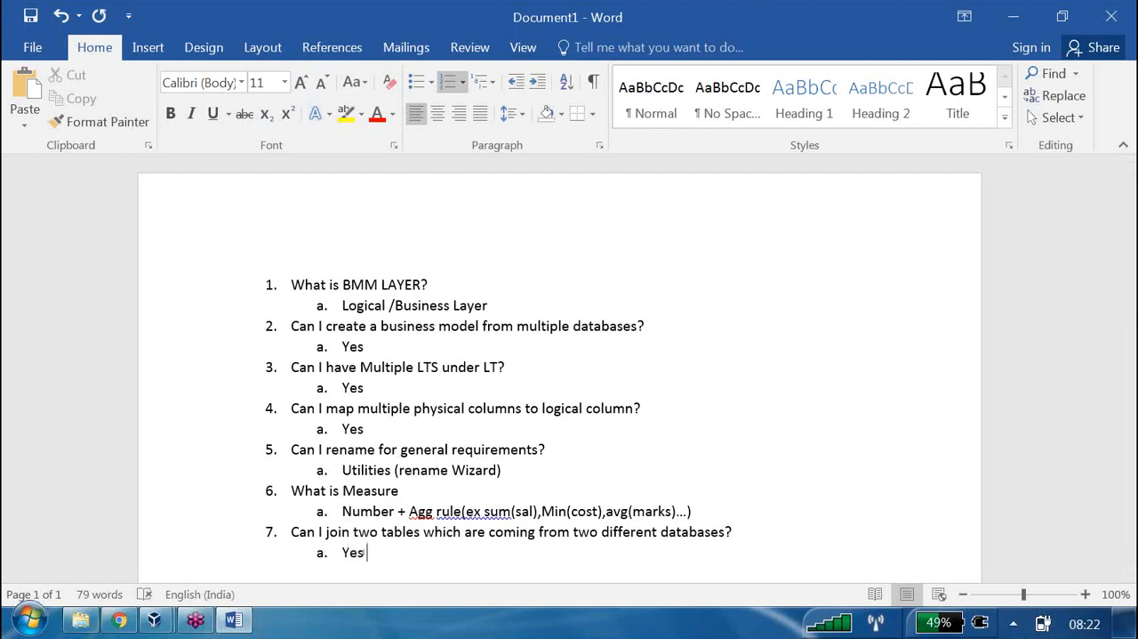
pyautogui.write(' * (better to us e dri')
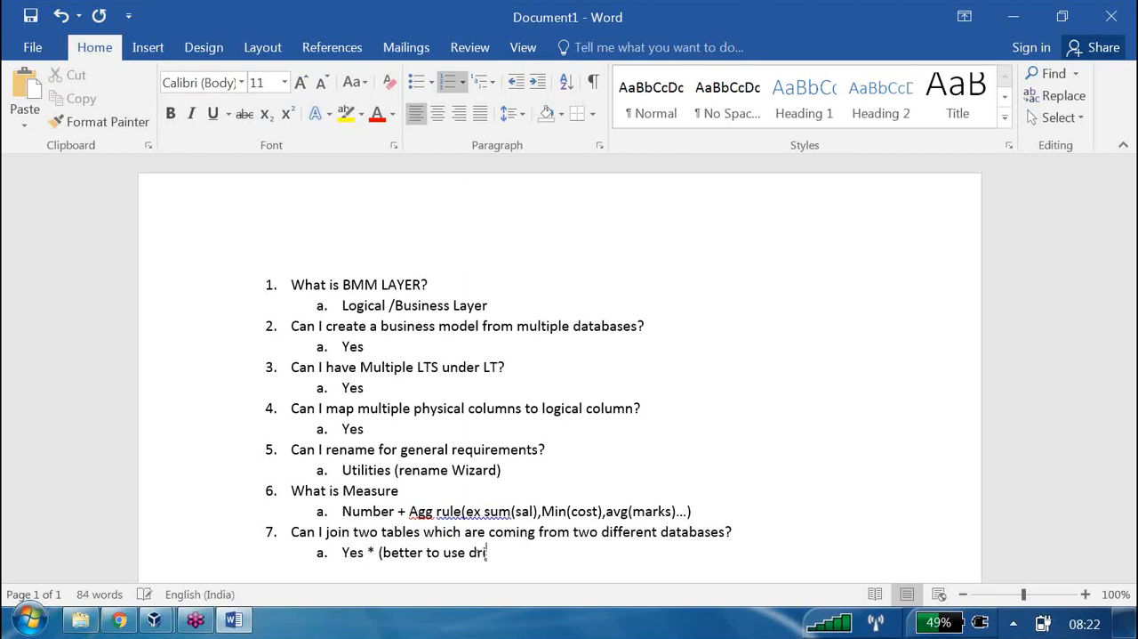
pyautogui.write('ving table optio')
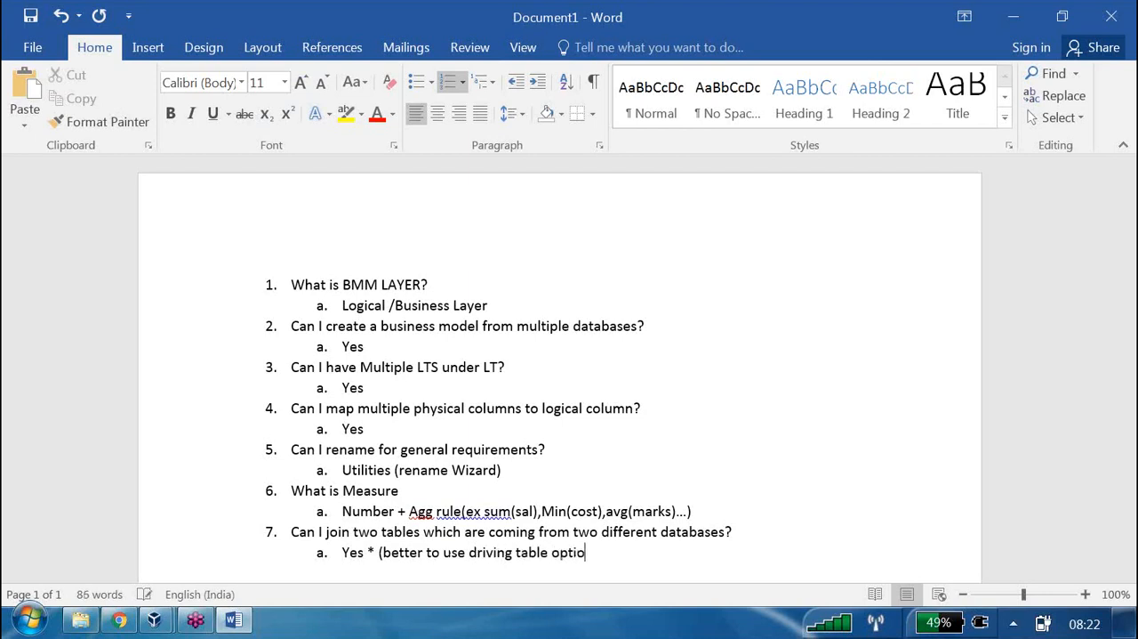
pyautogui.write('n to improve th')
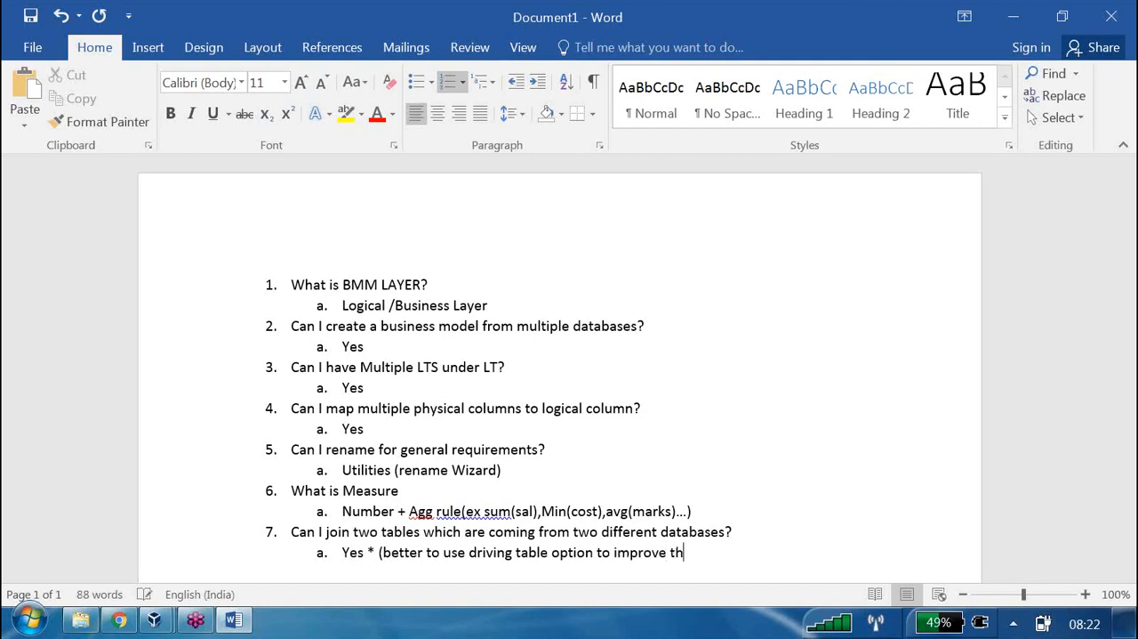
pyautogui.write('e performance)')
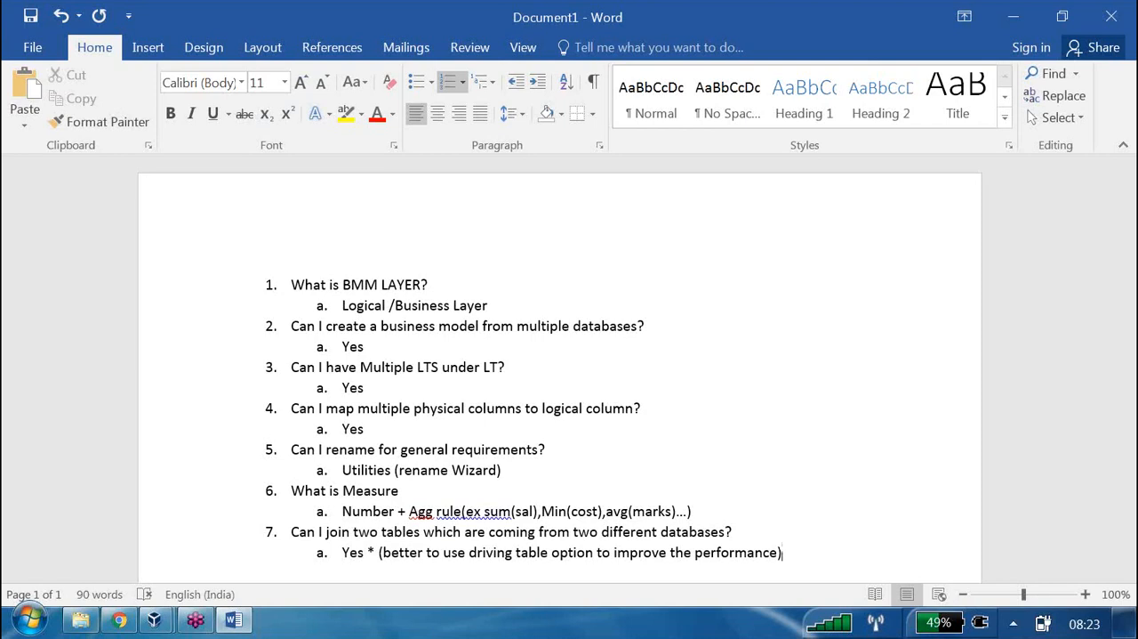
# Add "More work % wise we will do in which layer?" as top-level list item 8
pyautogui.press('Return')
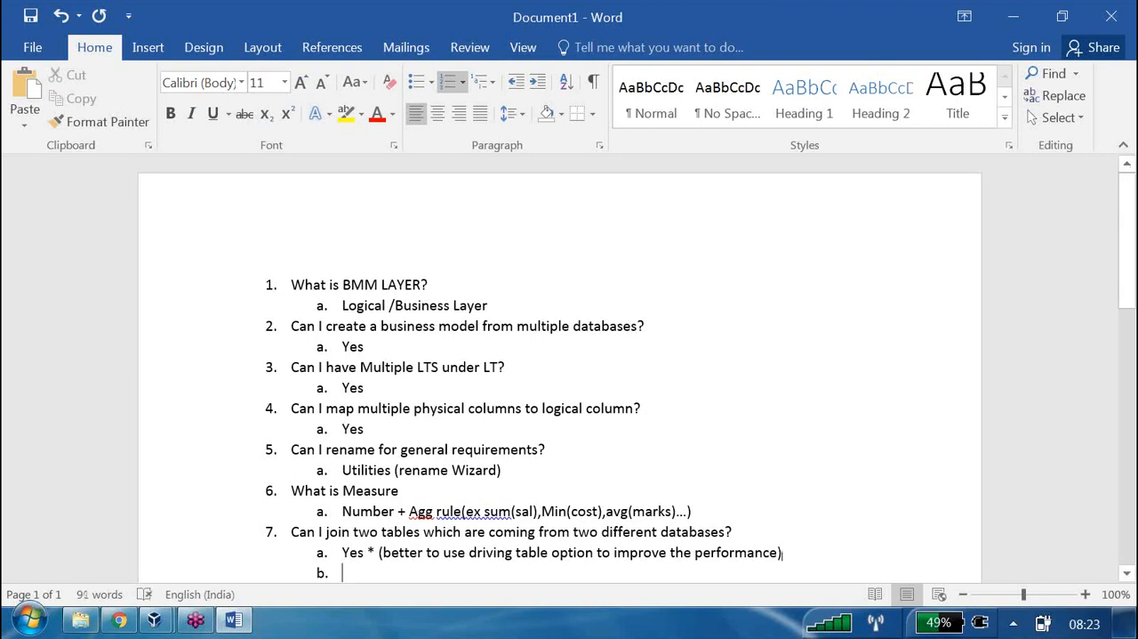
pyautogui.hotkey('shift', 'Tab')
pyautogui.scroll(-1, 551, 448)
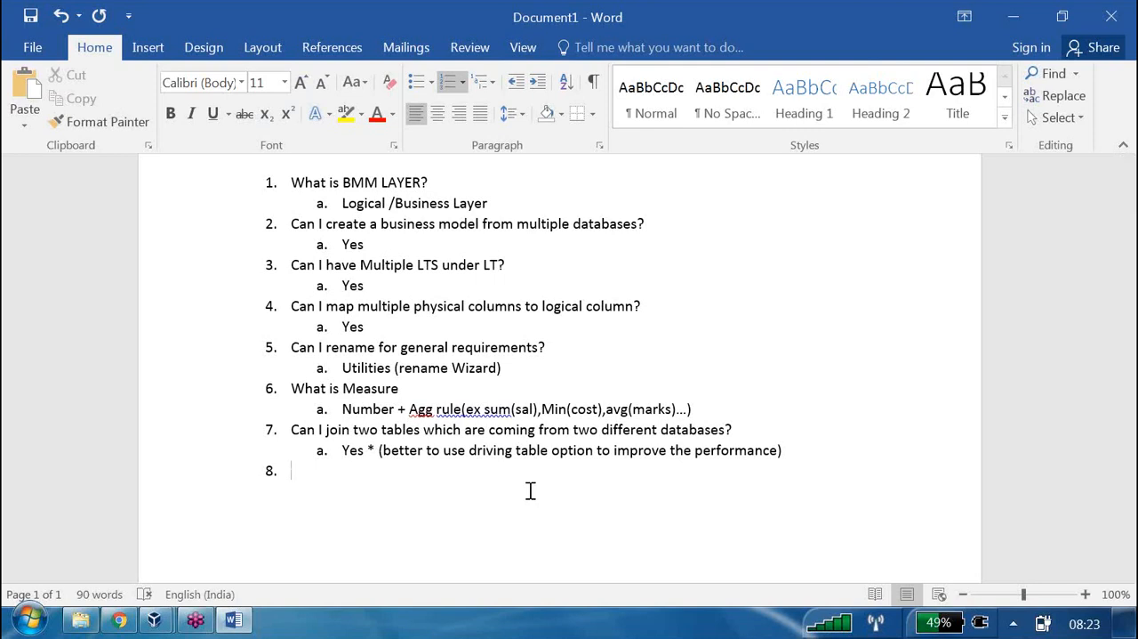
pyautogui.write('More work % w')
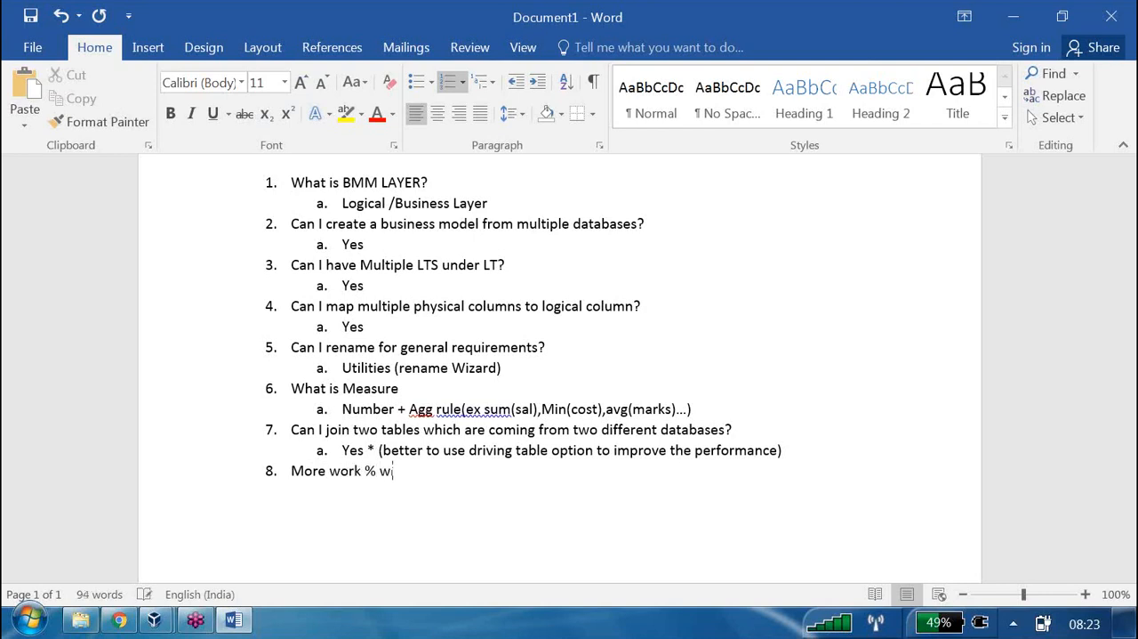
pyautogui.write('ise we will do in ')
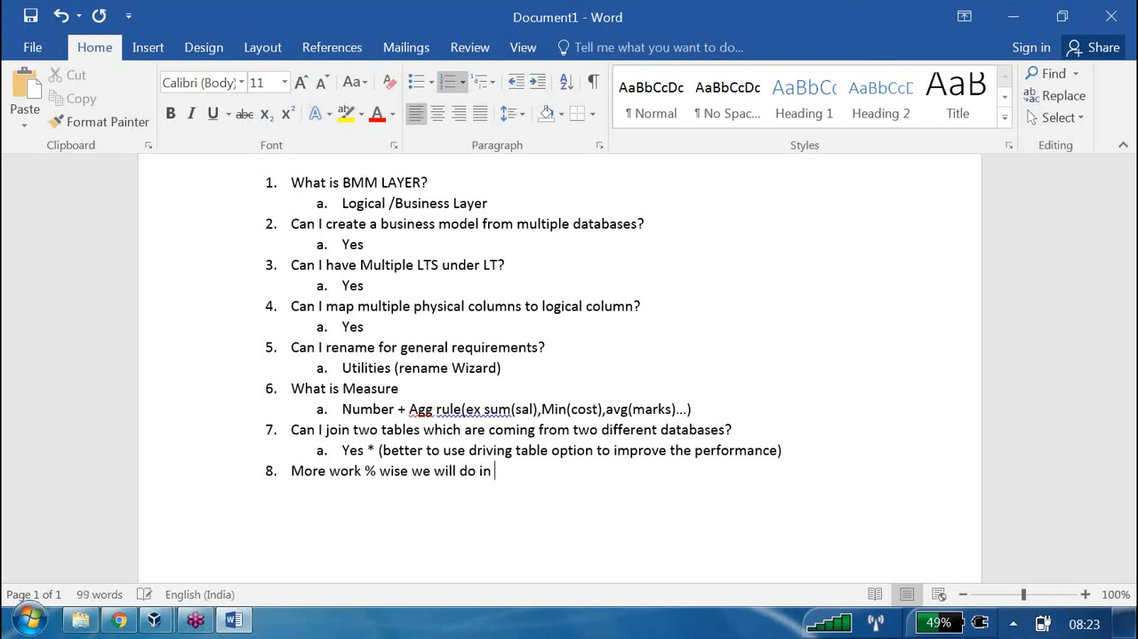
pyautogui.write('which layer')
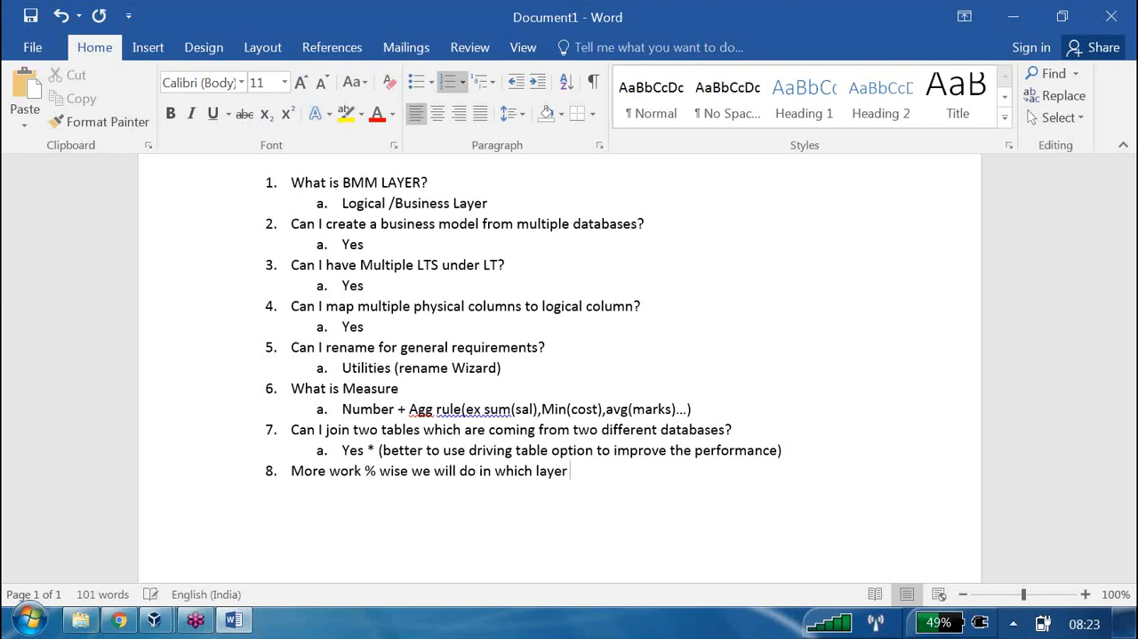
pyautogui.press('BackSpace')
pyautogui.write('?')
# Add "Around 70%" as the indented sub-item answering question 8
pyautogui.press('Return')
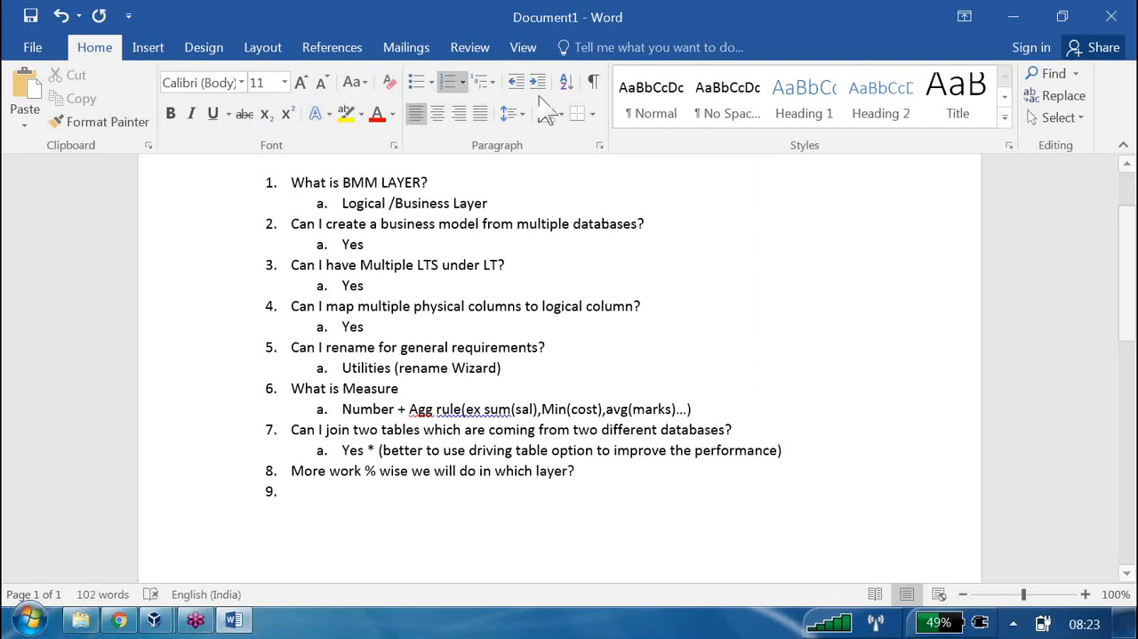
pyautogui.press('Tab')
pyautogui.write('arou')
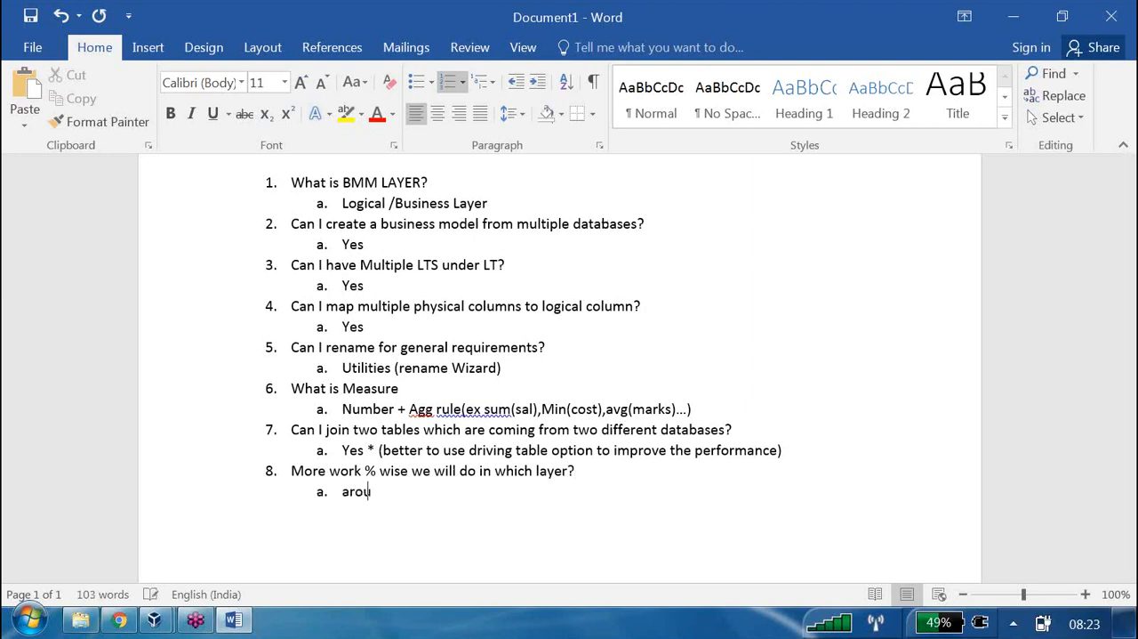
pyautogui.write('nd 70%')
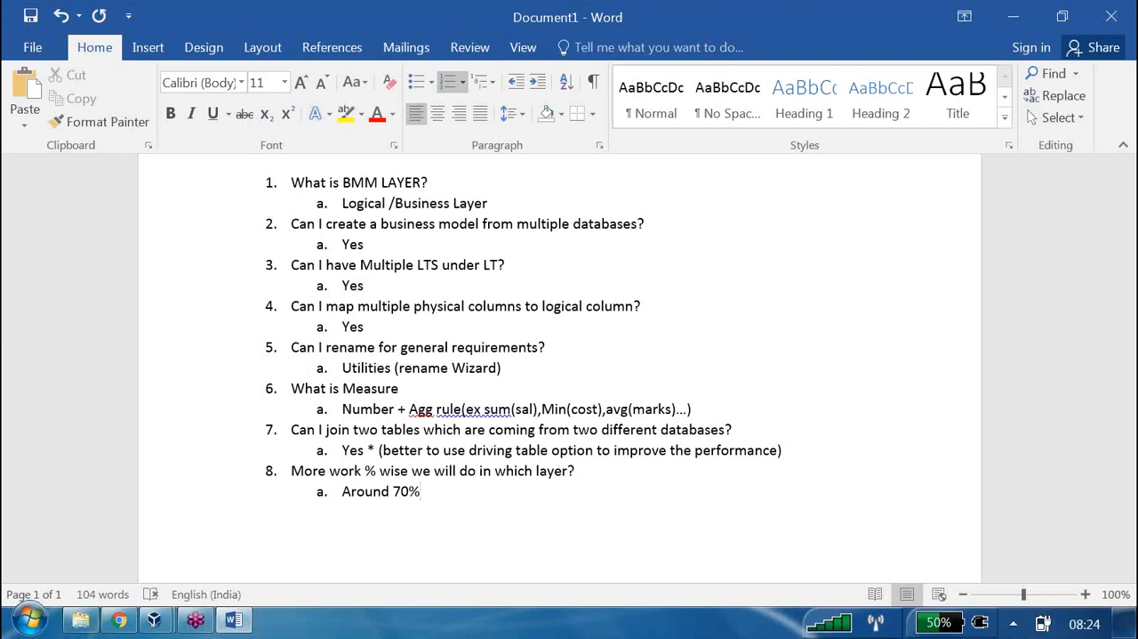
# Add top-level list item 9 and write "Today Presentation Layer" three line breaks below its number
pyautogui.press('Return')
pyautogui.click(516, 82)
pyautogui.write('Today,')
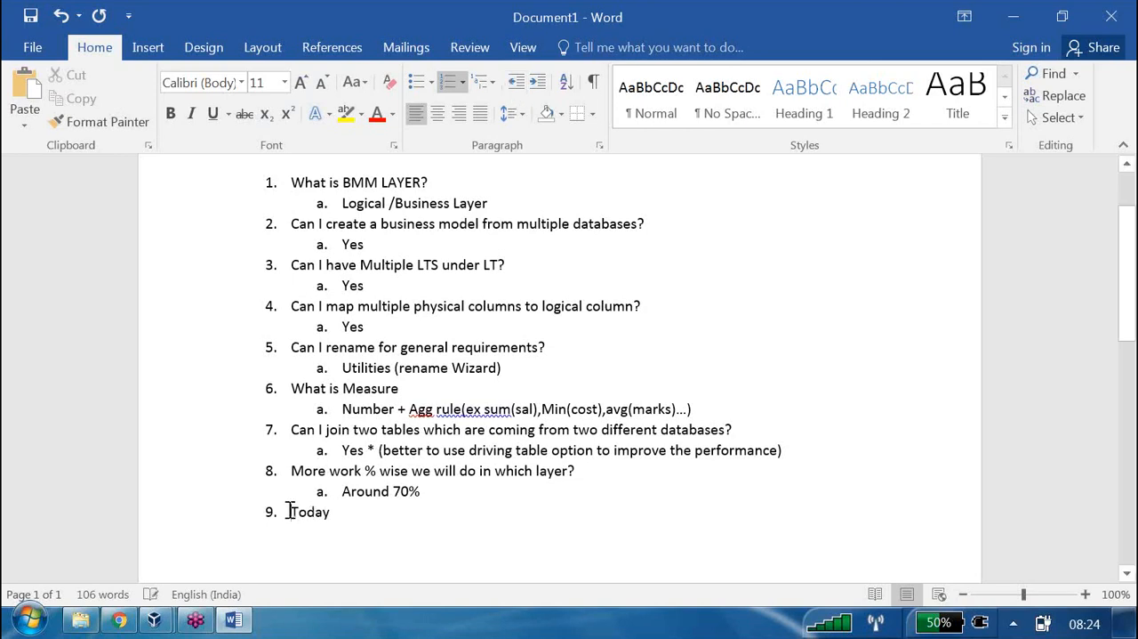
pyautogui.click(291, 512)
pyautogui.hotkey('shift', 'Return')
pyautogui.hotkey('shift', 'Return')
pyautogui.hotkey('shift', 'Return')
pyautogui.scroll(-5, 442, 464)
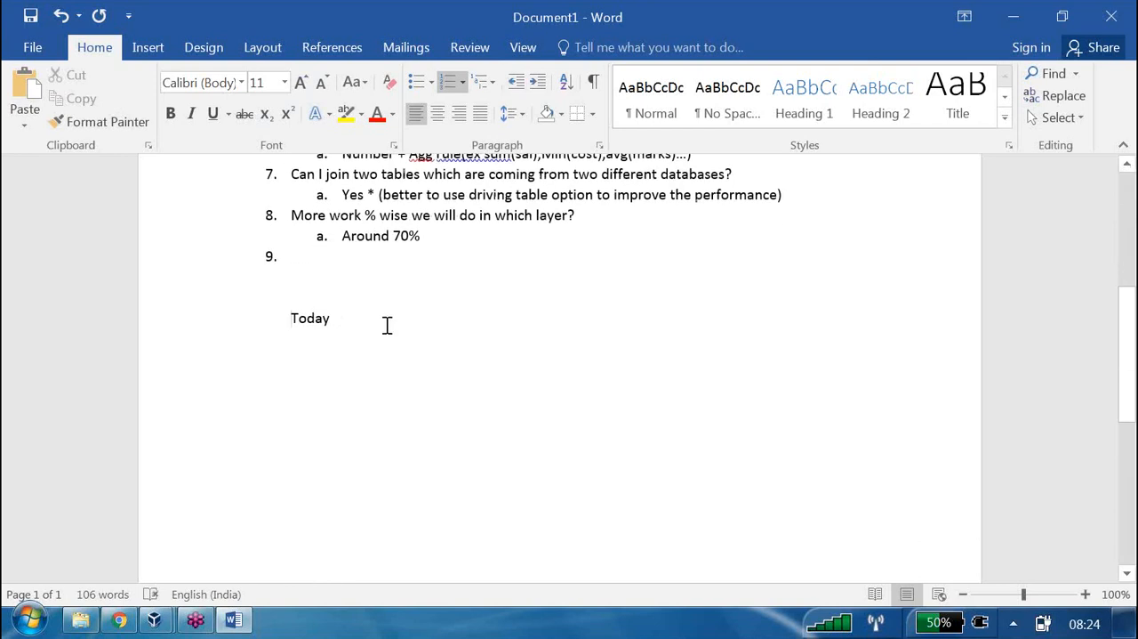
pyautogui.write('Present')
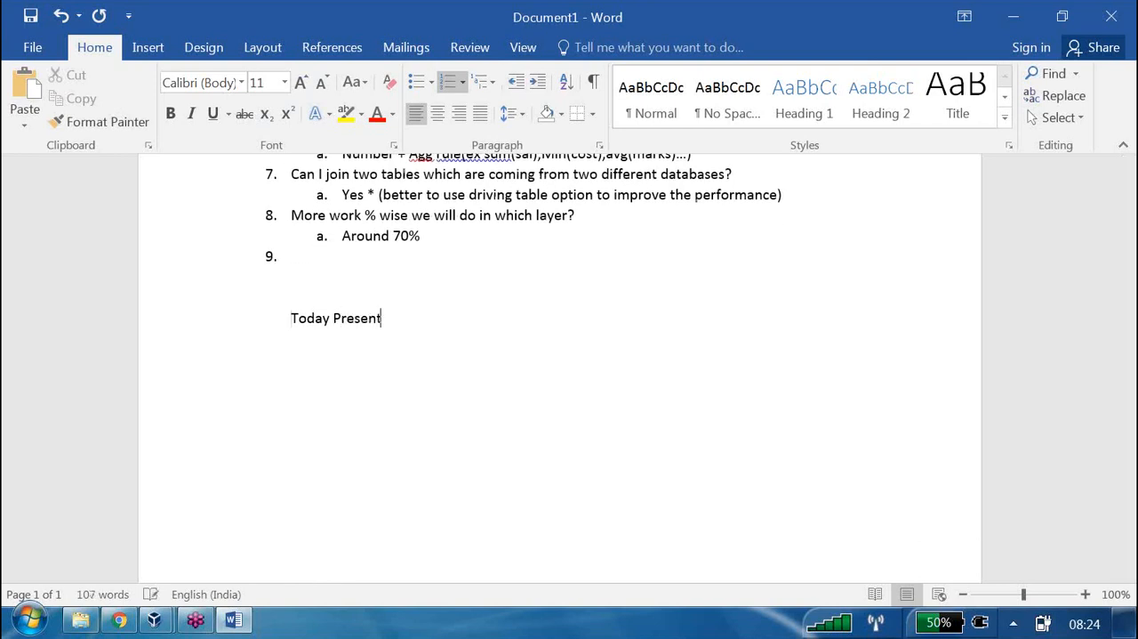
pyautogui.write('ation Layer')
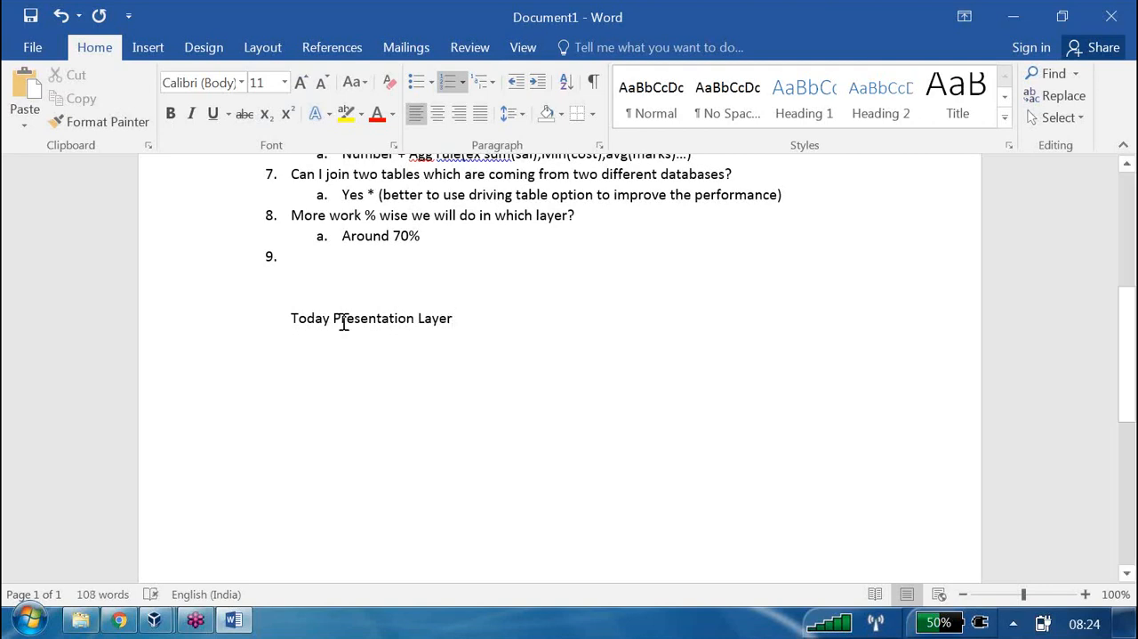
# Make "Presentation Layer" bold and highlight it in yellow
pyautogui.moveTo(333, 317); pyautogui.dragTo(457, 319)
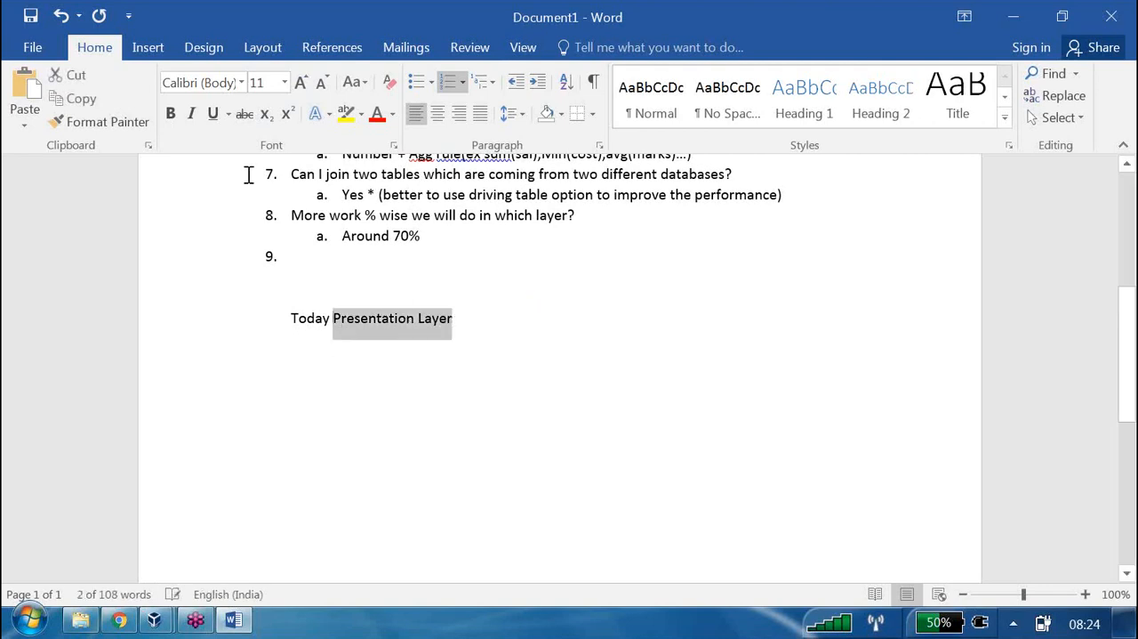
pyautogui.click(170, 113)
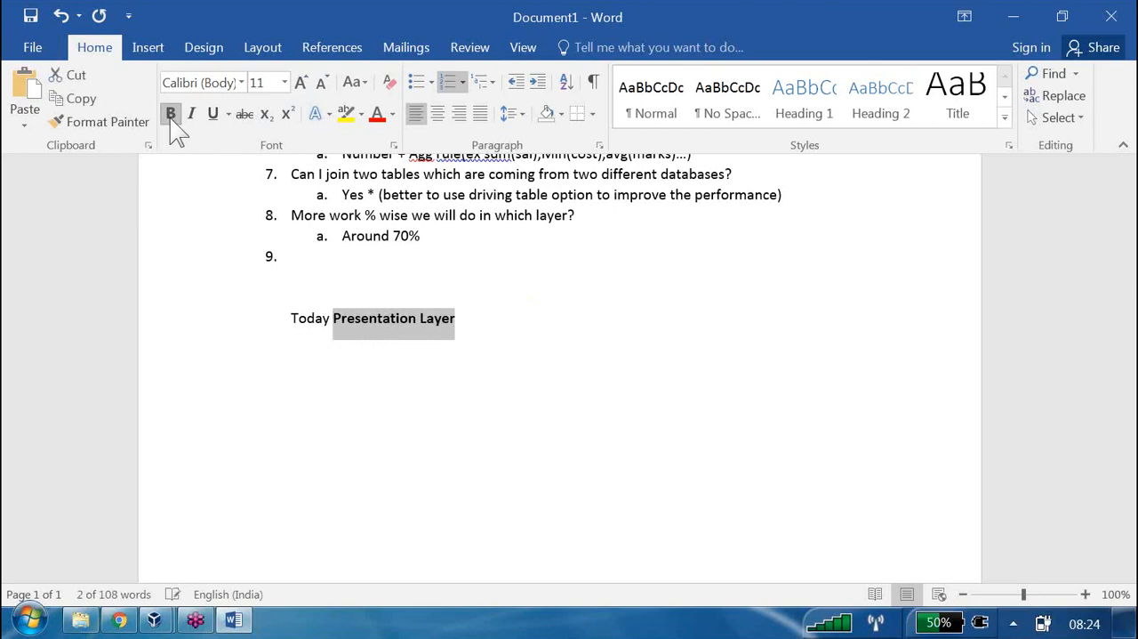
pyautogui.click(346, 113)
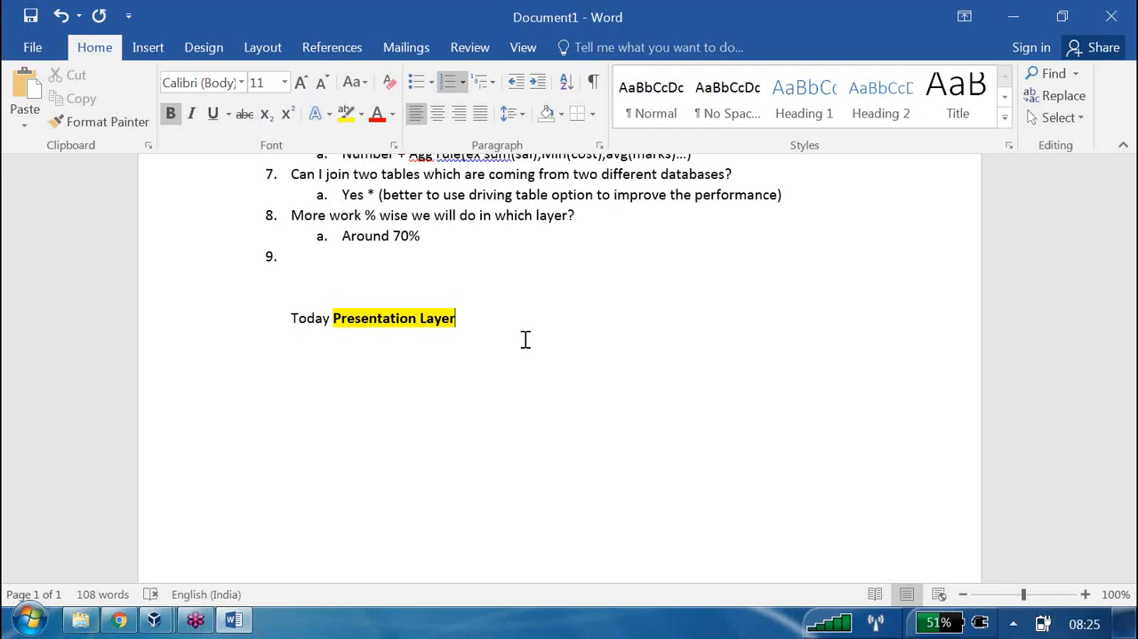
# Switch to Chrome, open demo.us.oracle.com:7780/analytics in a new tab and sign in to Oracle Business Intelligence
pyautogui.click(119, 621)
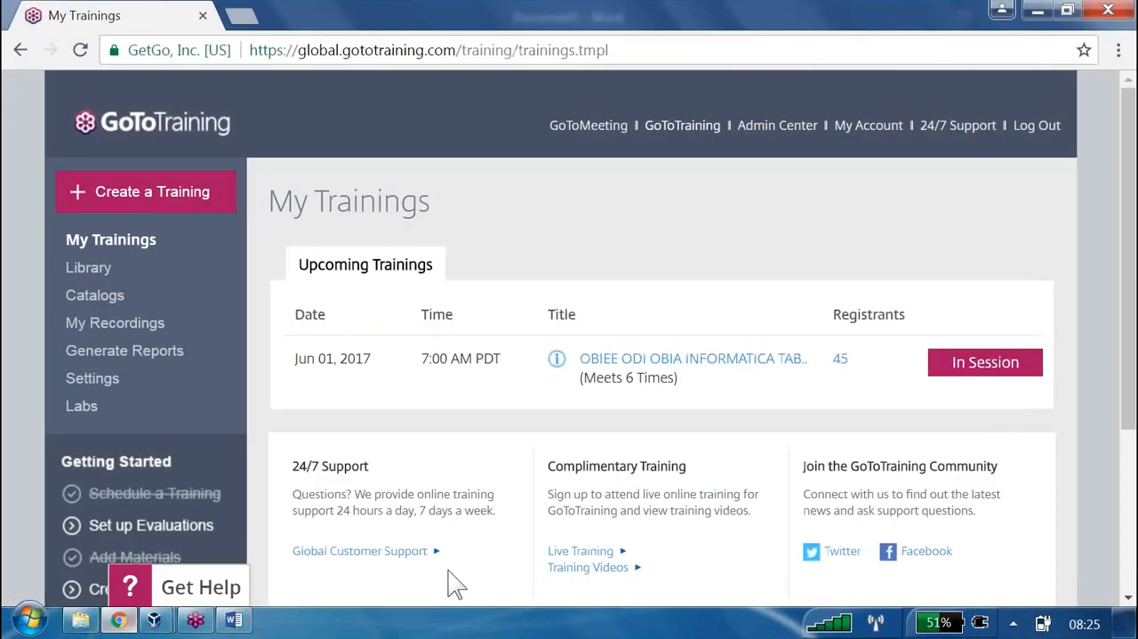
pyautogui.click(242, 16)
pyautogui.write('ana')
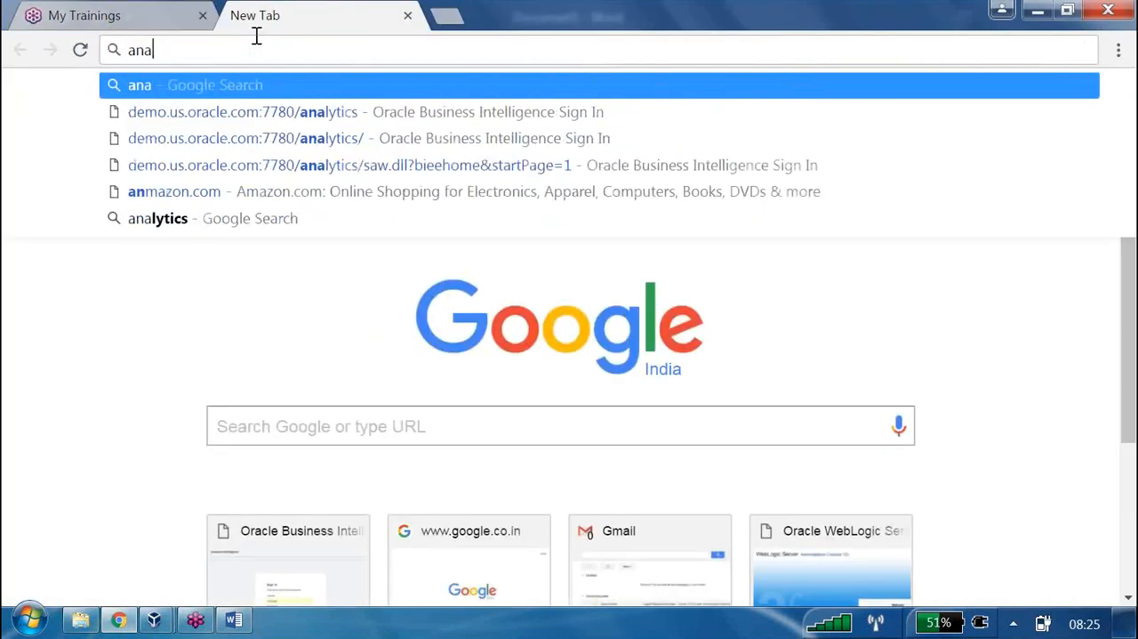
pyautogui.click(330, 112)
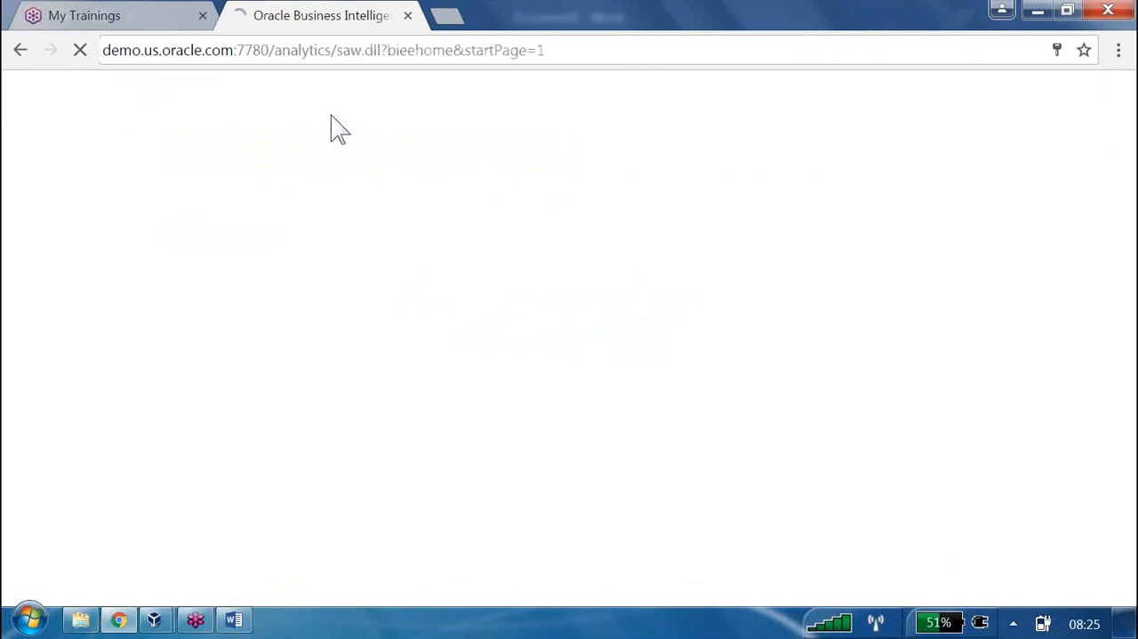
pyautogui.press('Return')
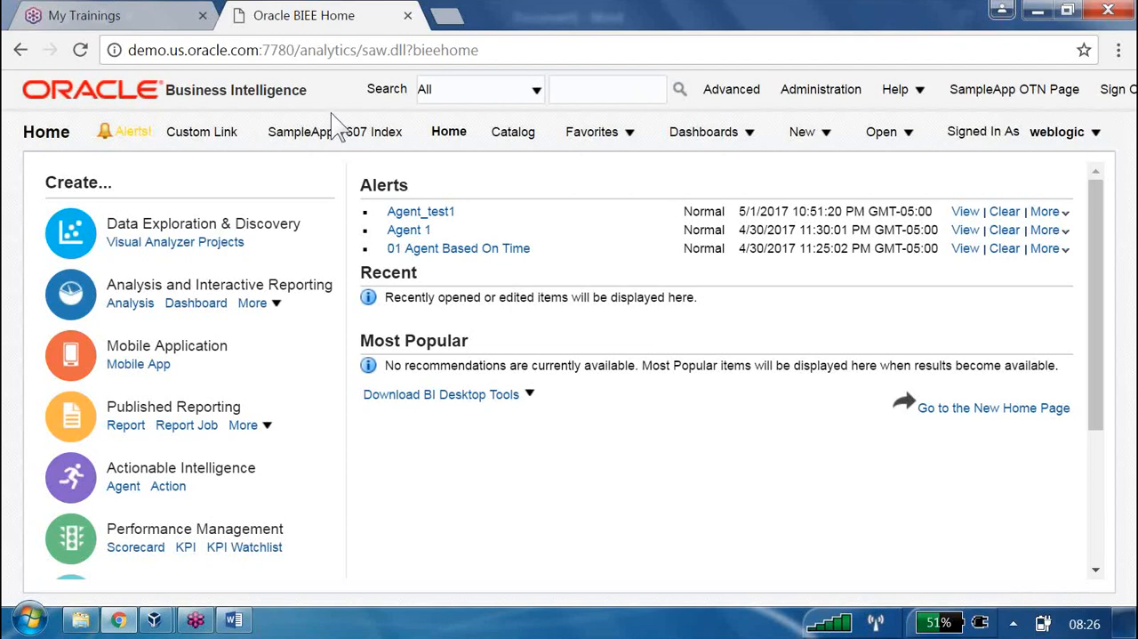
# Shorten the address of the Oracle BI home page to demo.us.oracle.com:7780/analytics/
pyautogui.click(496, 50)
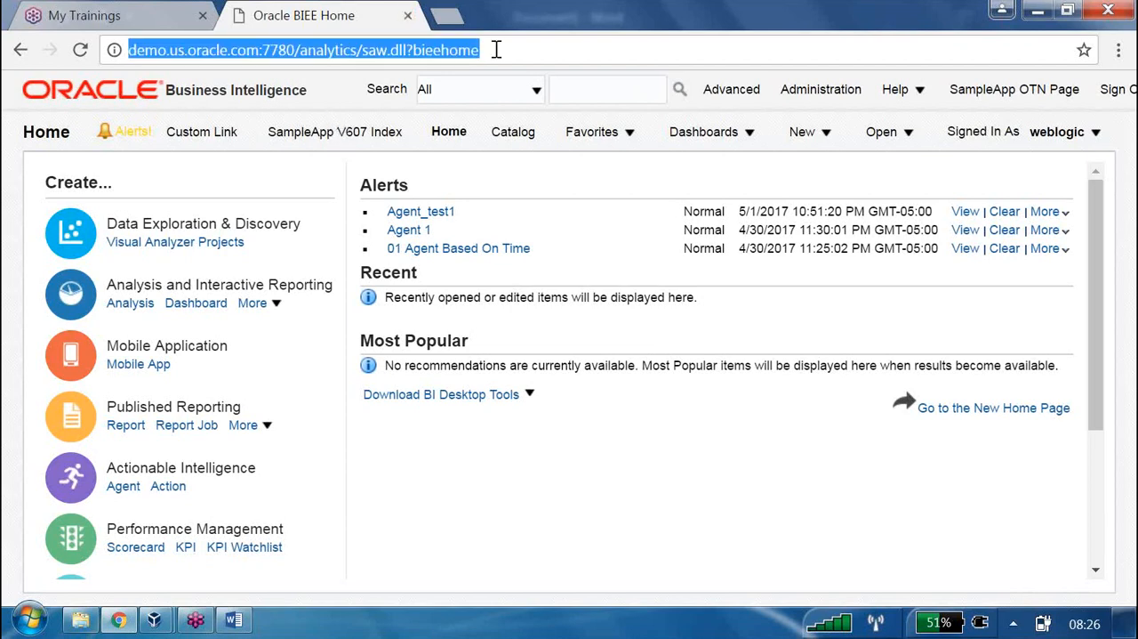
pyautogui.click(551, 55)
pyautogui.press('BackSpace')
pyautogui.press('BackSpace')
pyautogui.press('BackSpace')
pyautogui.press('BackSpace')
pyautogui.press('BackSpace')
pyautogui.press('BackSpace')
pyautogui.press('BackSpace')
pyautogui.press('BackSpace')
pyautogui.press('BackSpace')
pyautogui.press('BackSpace')
pyautogui.press('BackSpace')
pyautogui.press('BackSpace')
pyautogui.press('BackSpace')
pyautogui.press('BackSpace')
pyautogui.press('BackSpace')
pyautogui.press('BackSpace')
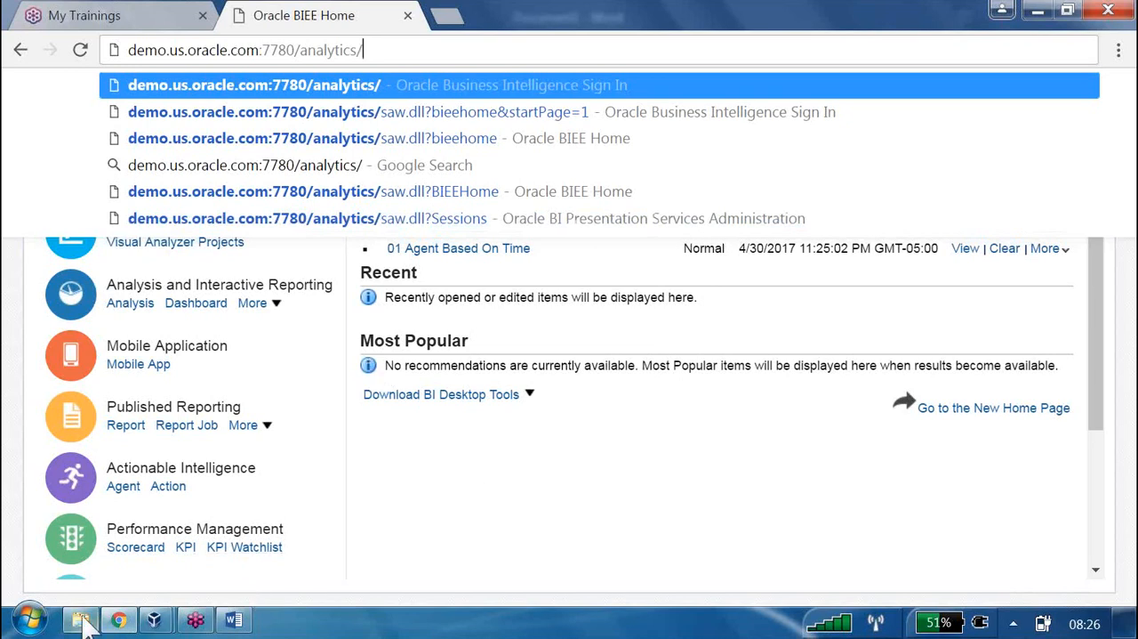
# Look at the computer's system properties for its memory and processor details, and close the window
pyautogui.click(40, 620)
pyautogui.rightClick(338, 337)
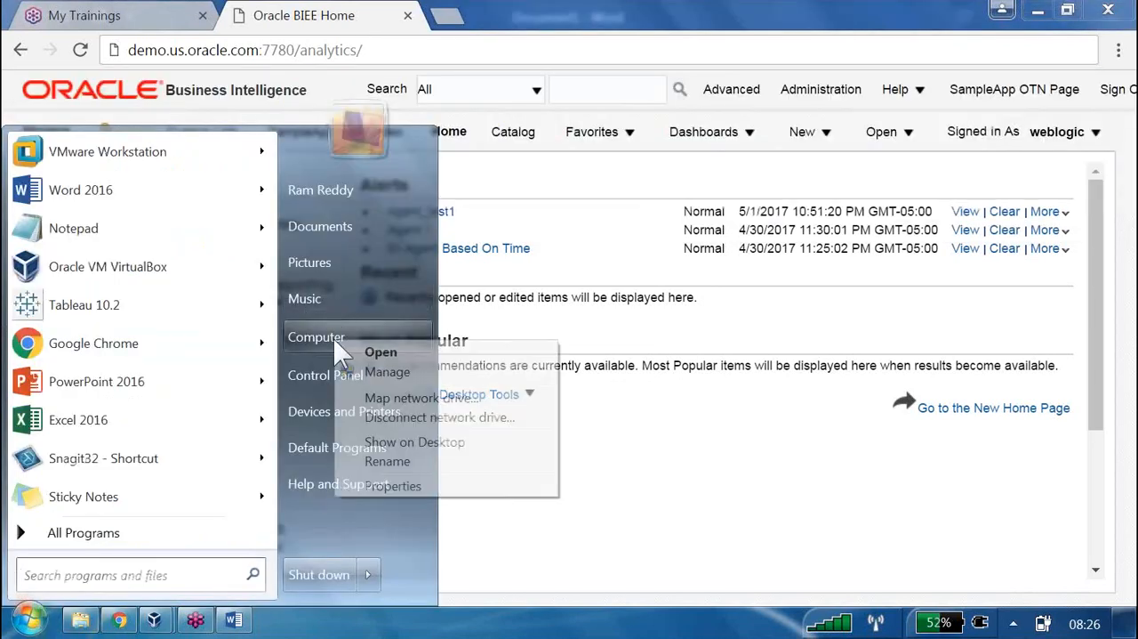
pyautogui.click(409, 487)
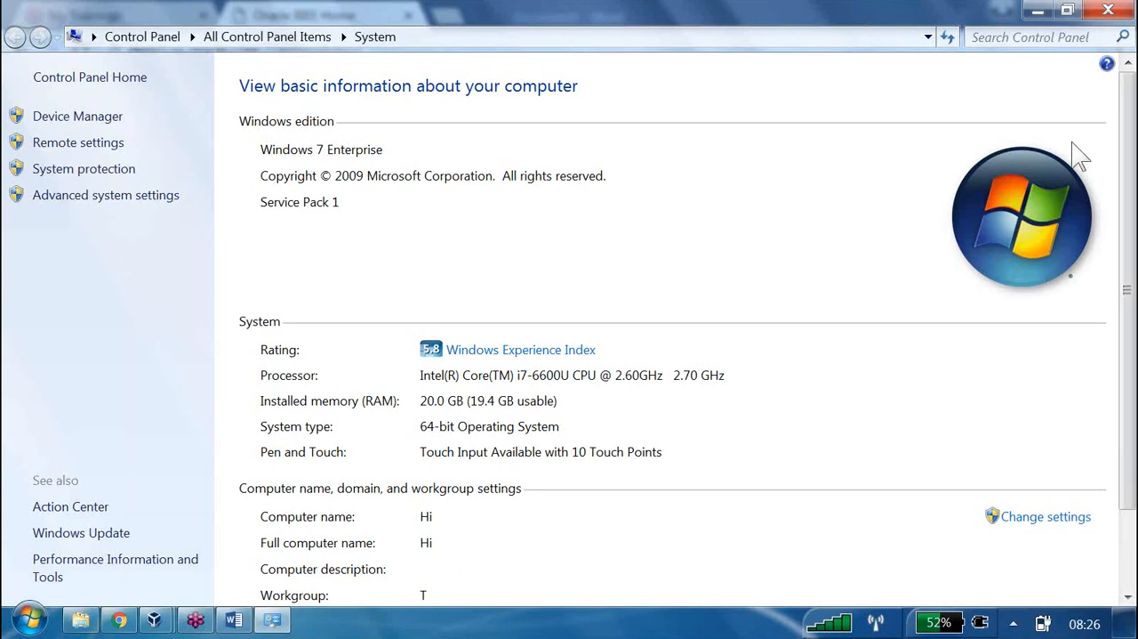
pyautogui.click(1105, 12)
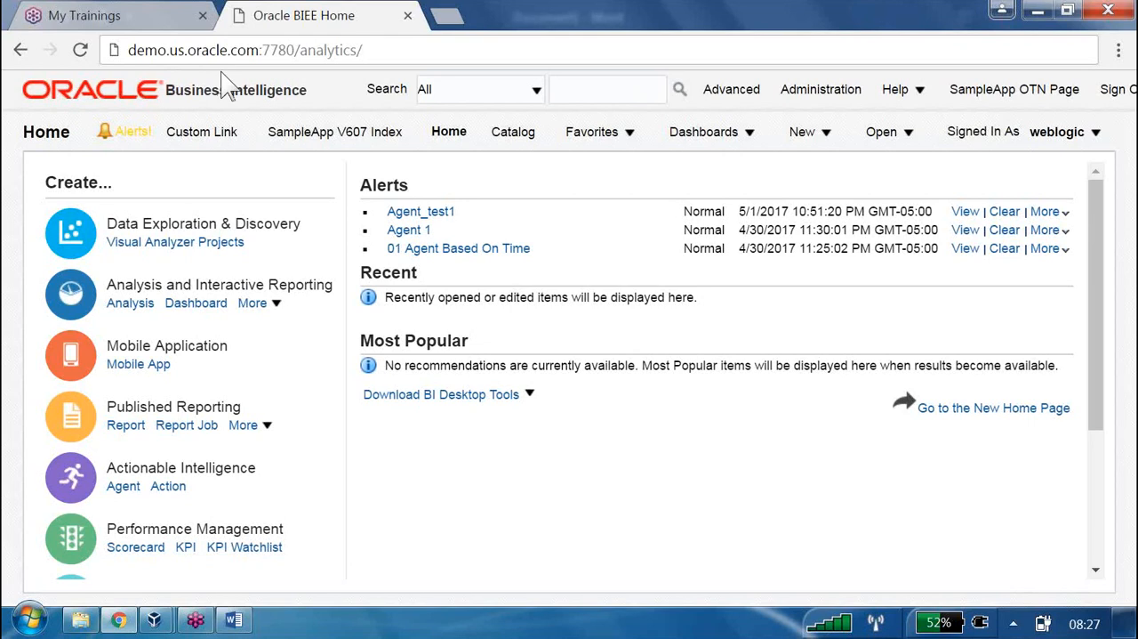
# Start a new analysis to bring up the list of available subject areas
pyautogui.moveTo(173, 612)
pyautogui.click(801, 131)
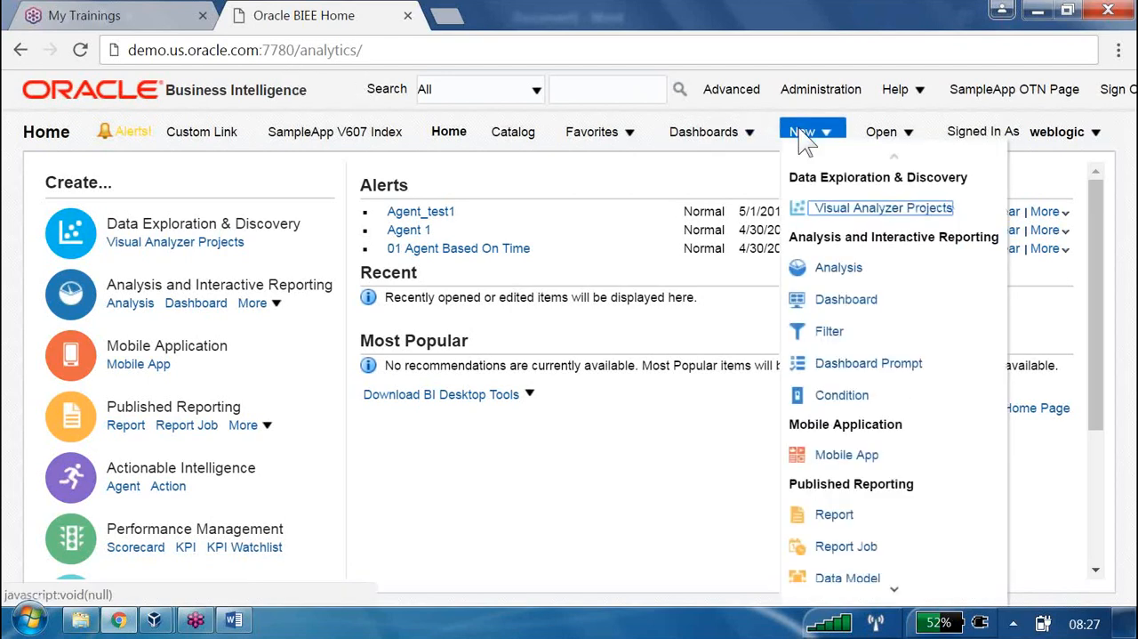
pyautogui.click(829, 251)
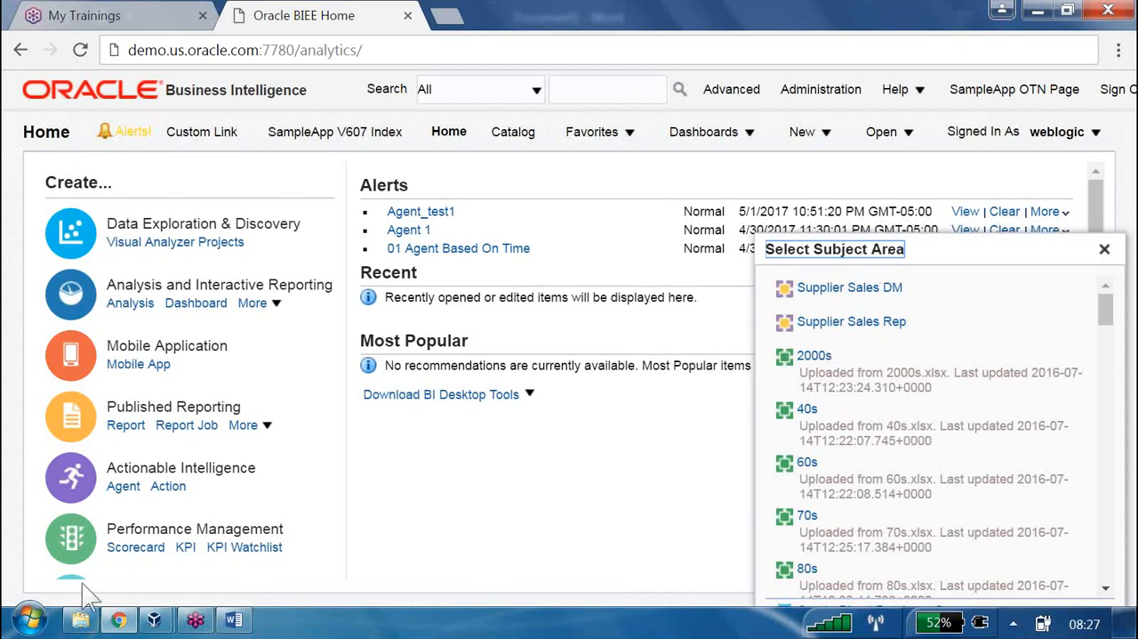
# Find and launch the Oracle BI Administration Tool on the computer
pyautogui.click(34, 618)
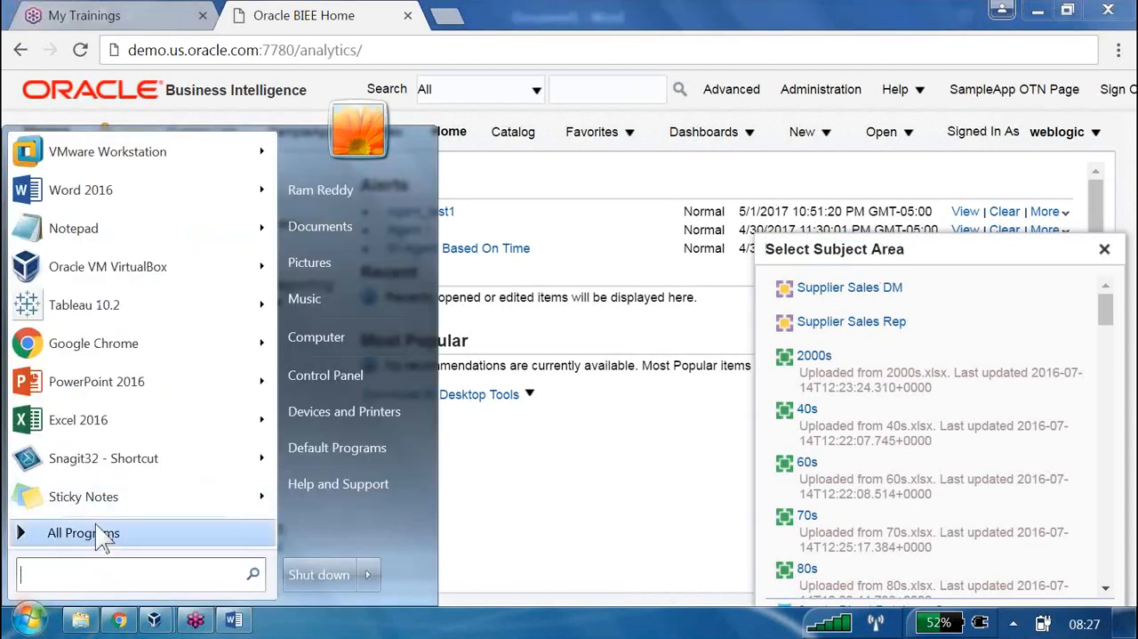
pyautogui.click(98, 533)
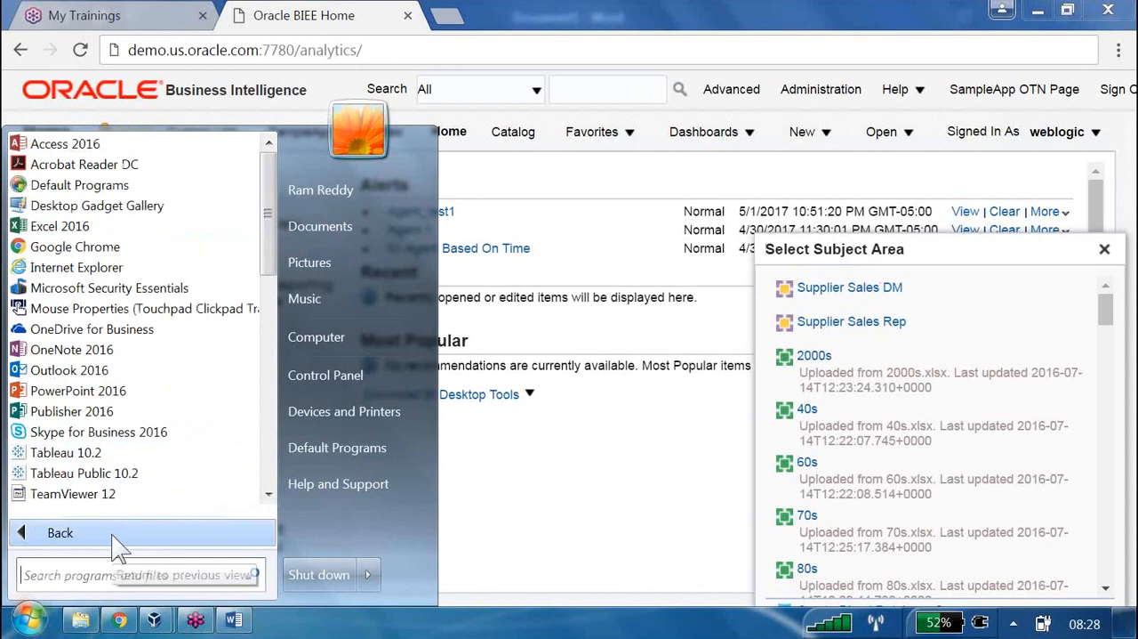
pyautogui.write('ad')
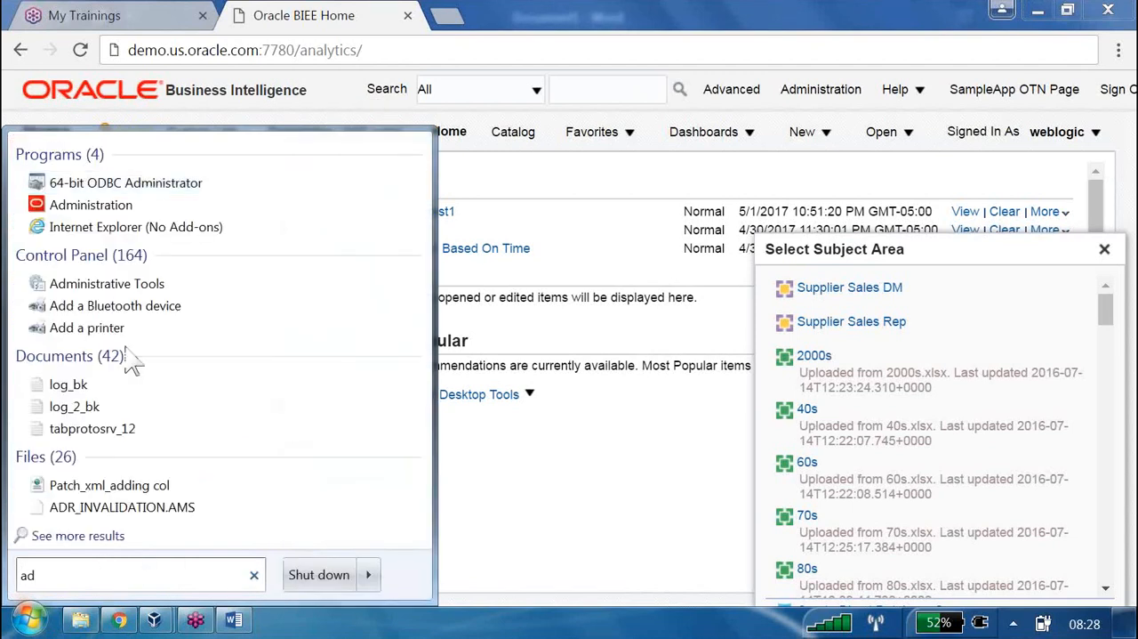
pyautogui.click(109, 207)
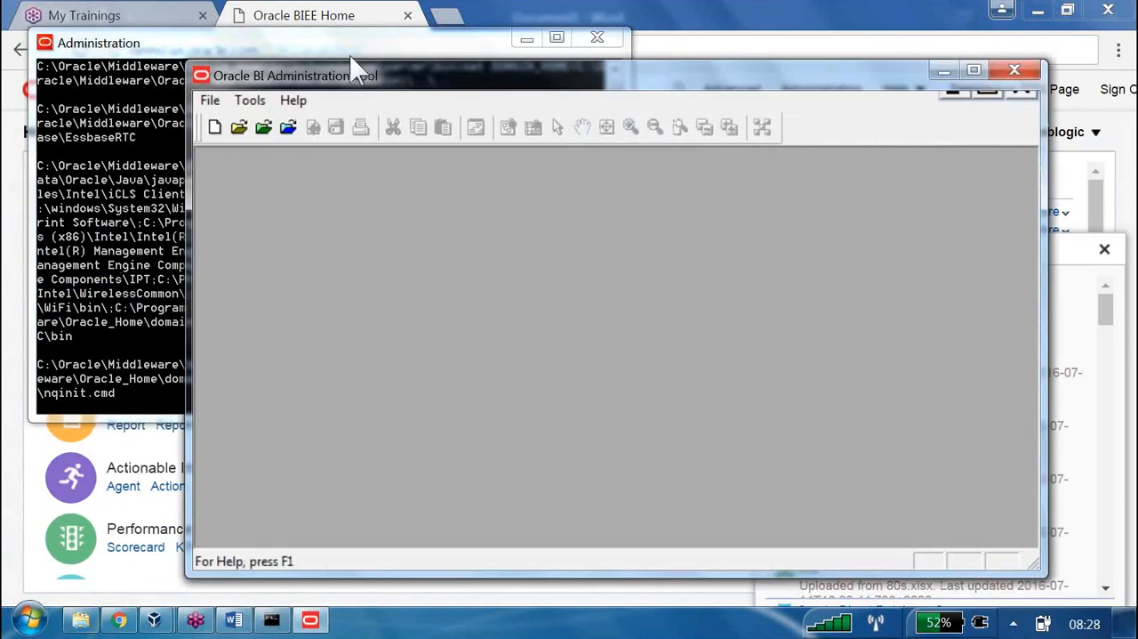
pyautogui.doubleClick(351, 64)
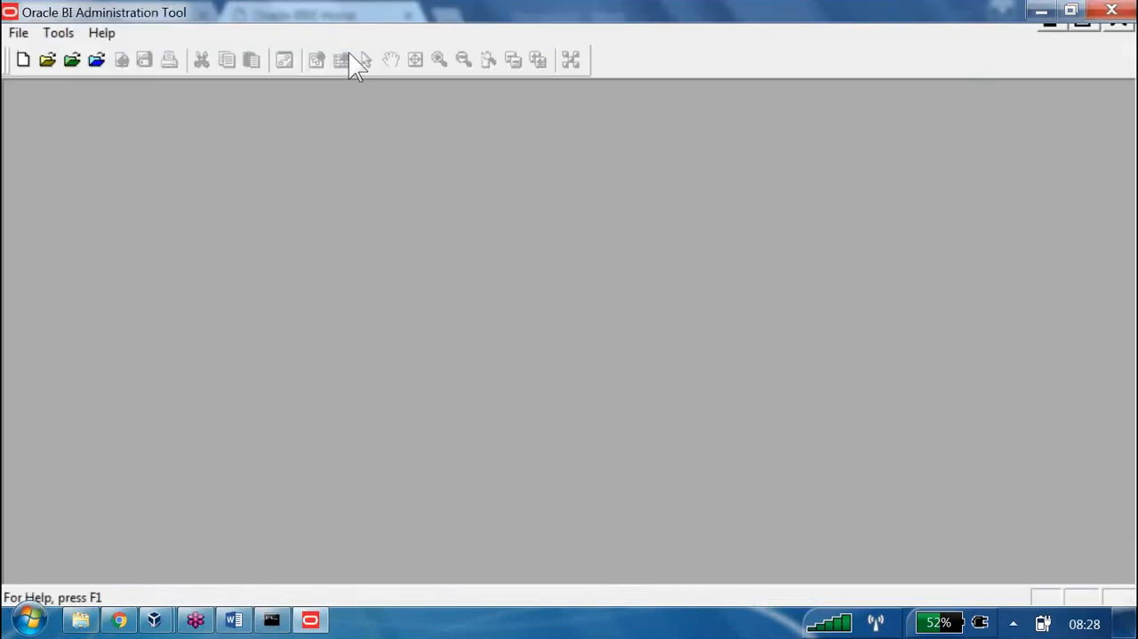
# Open the OBIEE1 repository online as weblogic, entering the repository user's password
pyautogui.click(96, 59)
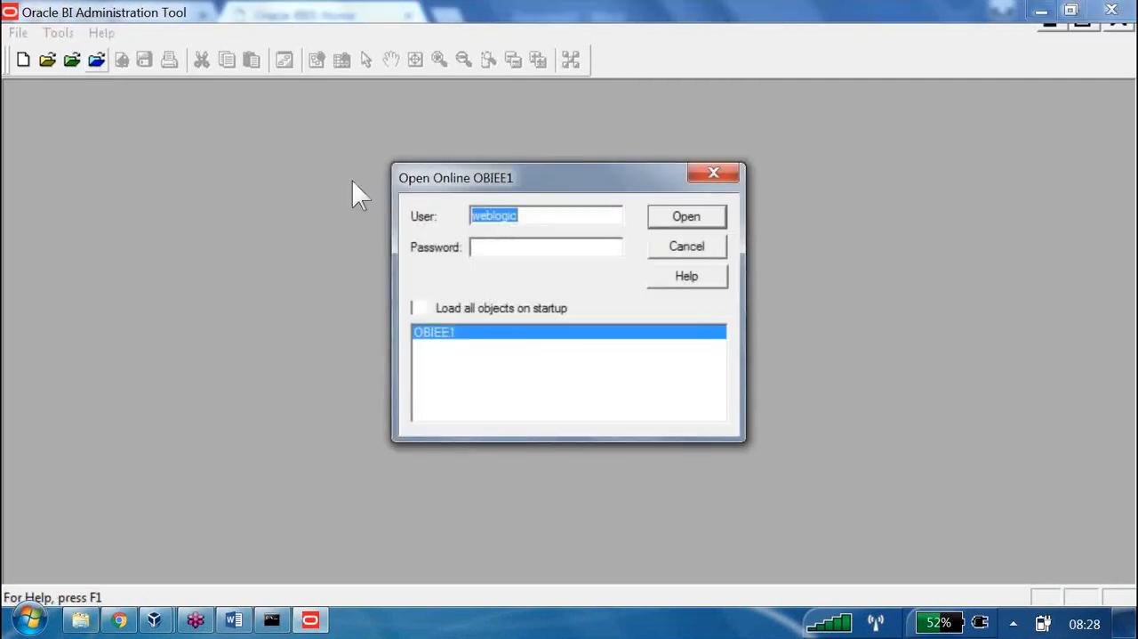
pyautogui.press('Tab')
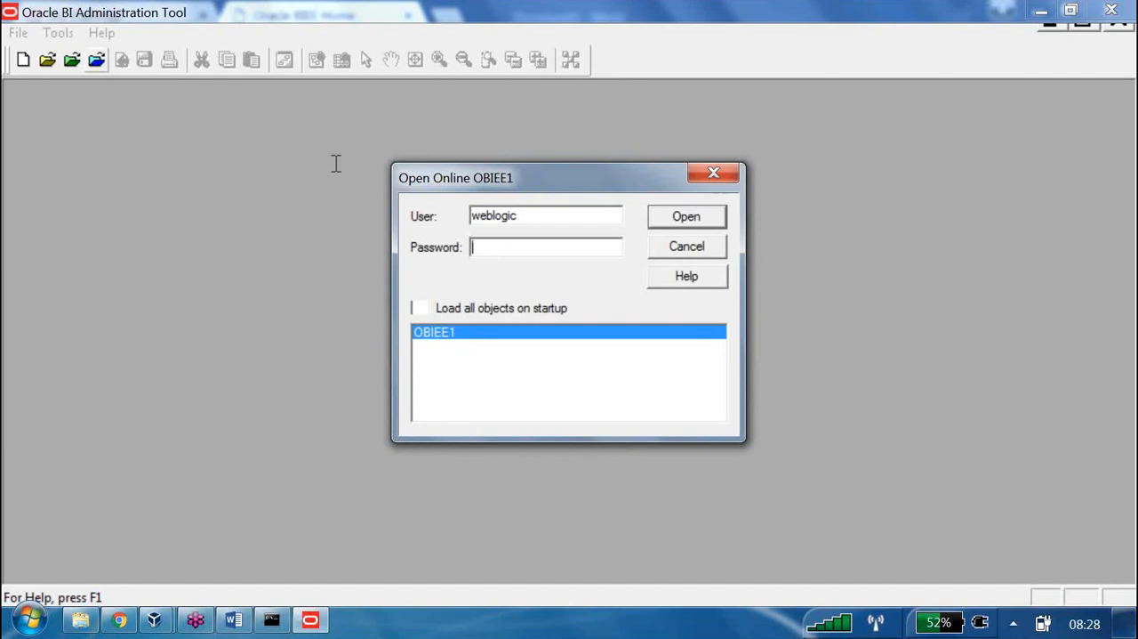
pyautogui.write('12345678')
pyautogui.press('Tab')
pyautogui.press('space')
pyautogui.click(662, 217)
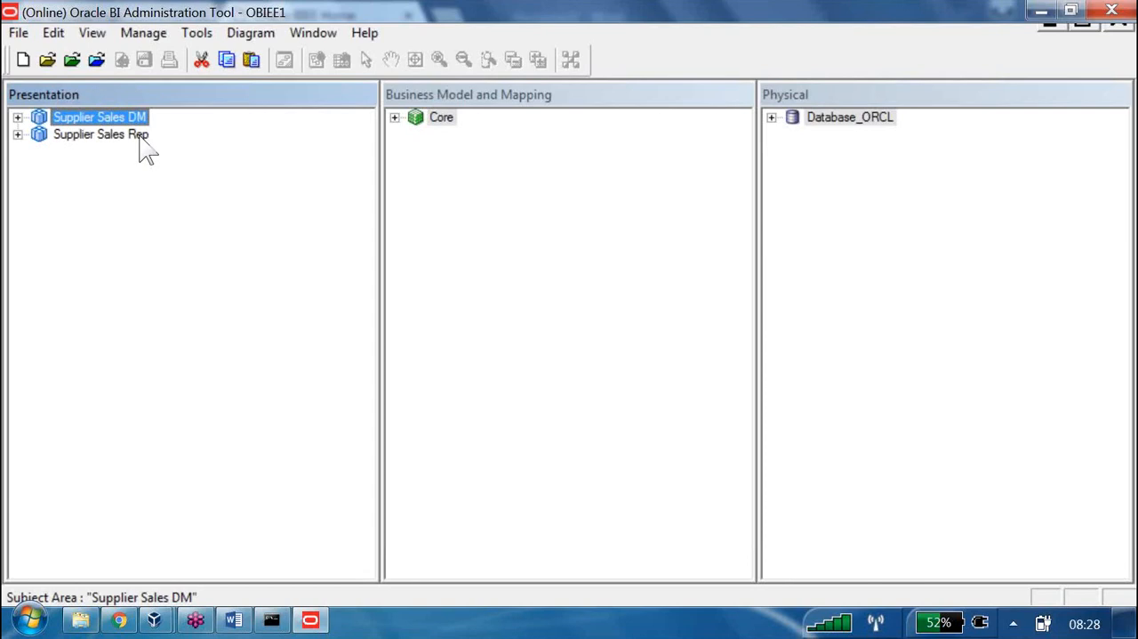
# Compare the subject areas in the Presentation layer with the browser's Select Subject Area list, and return to the Administration Tool
pyautogui.hotkey('alt', 'Tab')
pyautogui.hotkey('alt', 'Tab')
pyautogui.hotkey('alt', 'Tab')
pyautogui.hotkey('alt', 'Tab')
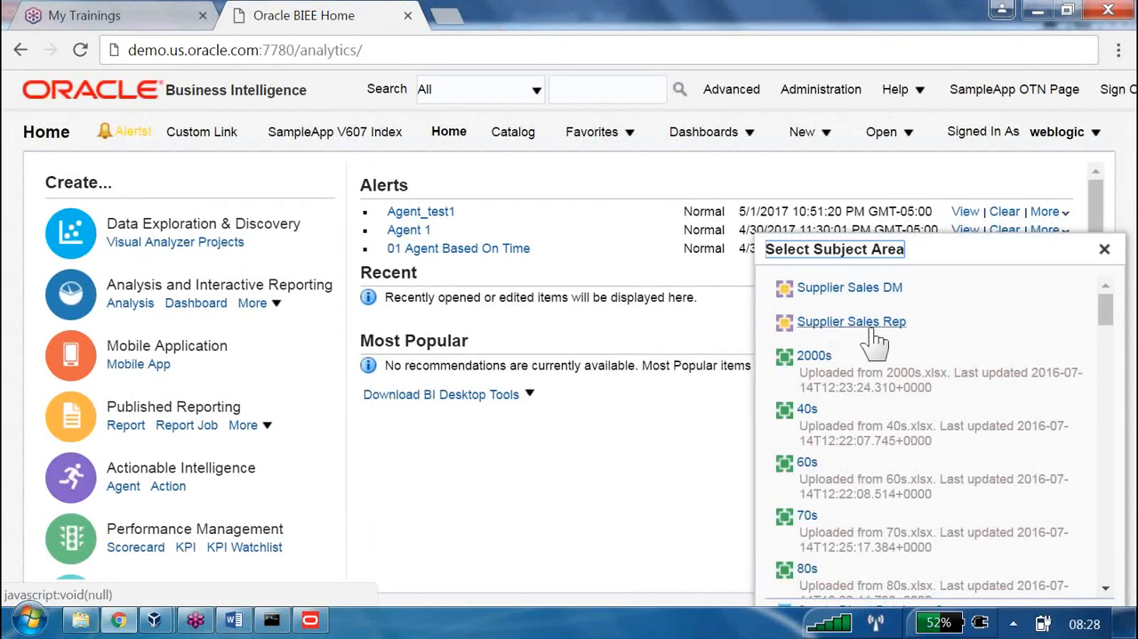
pyautogui.hotkey('alt', 'Tab')
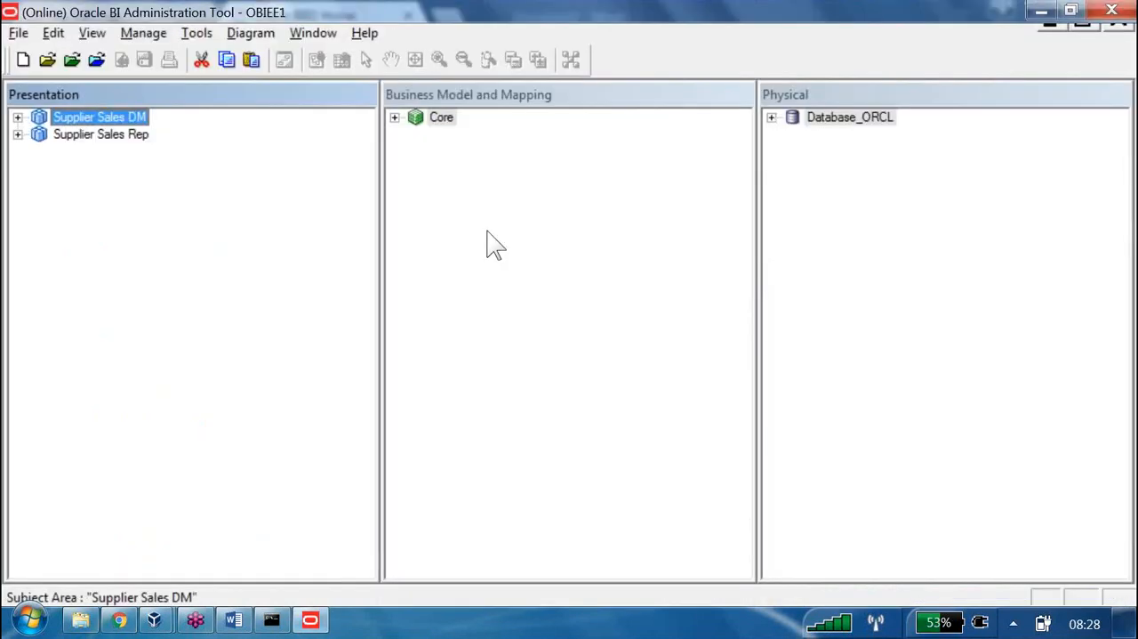
# Create a new subject area in the Presentation layer for the Core business model, using a person's first name as its name
pyautogui.rightClick(92, 156)
pyautogui.press('Down')
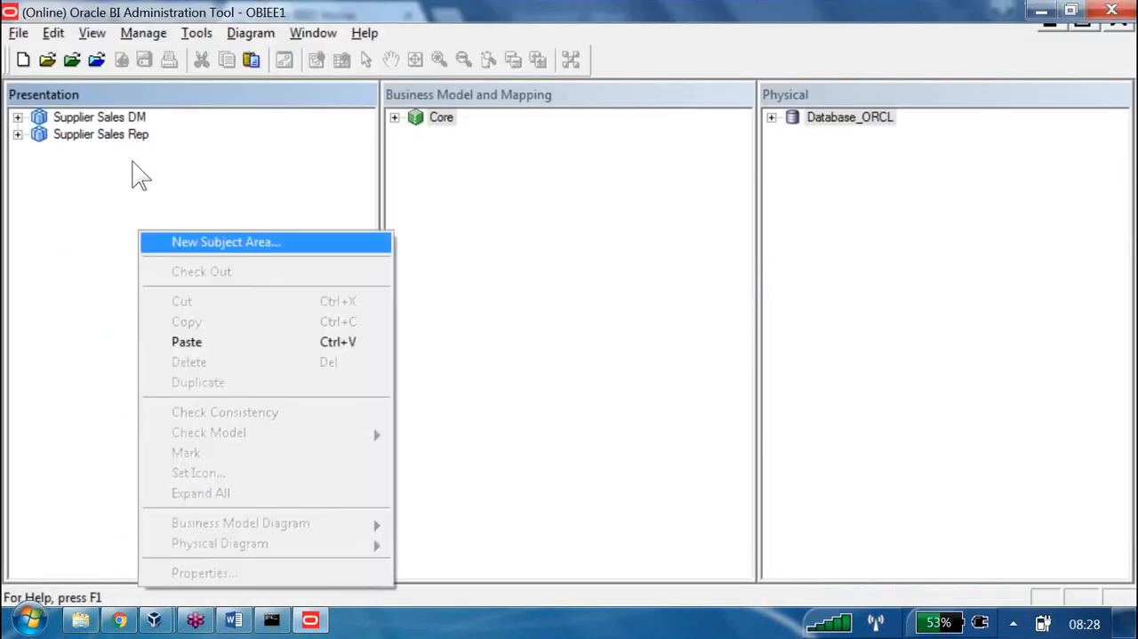
pyautogui.press('Return')
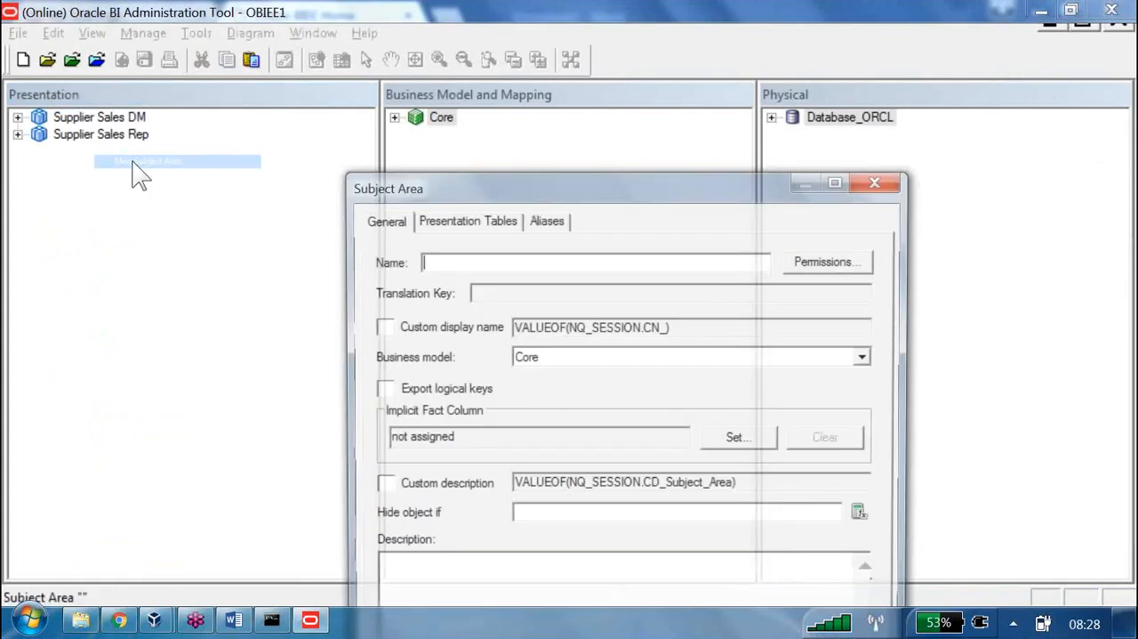
pyautogui.write('venkat')
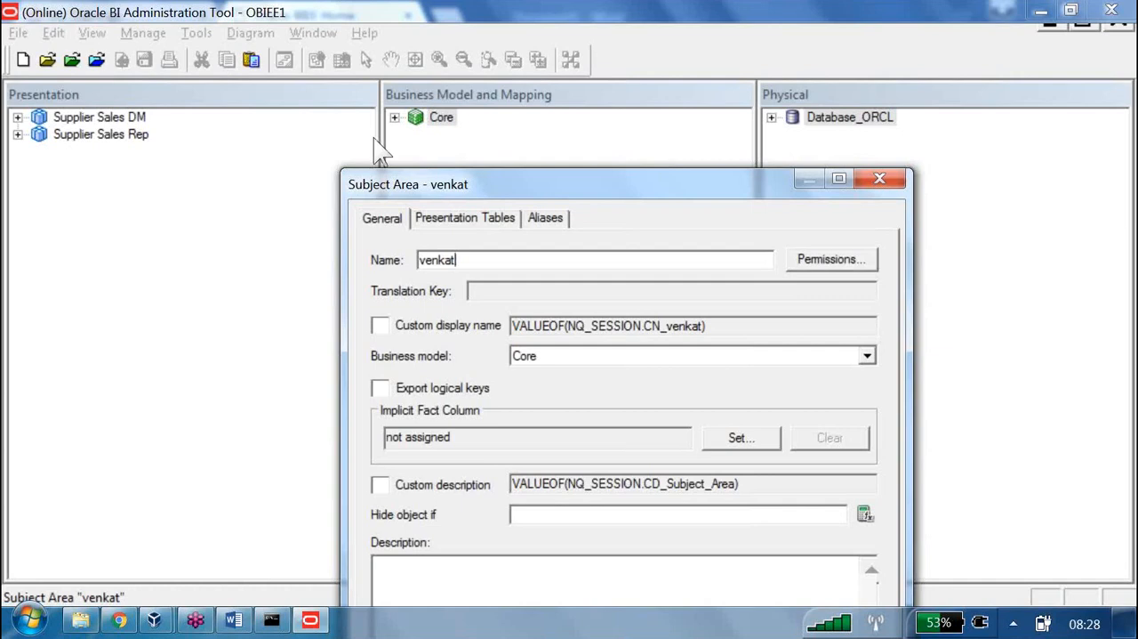
pyautogui.moveTo(622, 187); pyautogui.dragTo(521, 13)
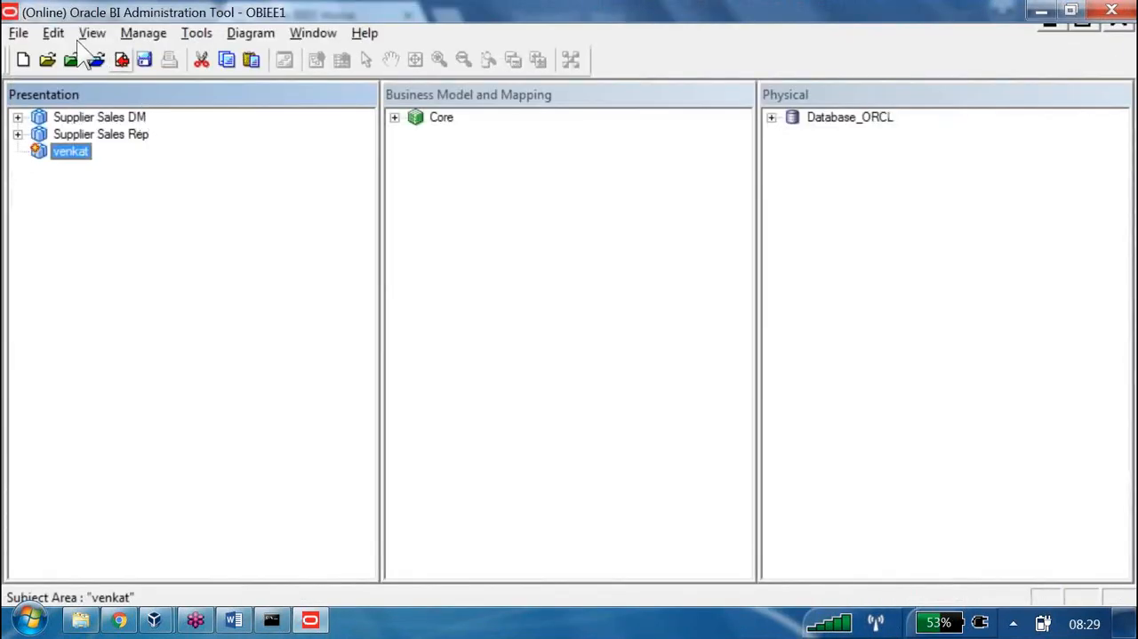
# Check in the repository changes without checking global consistency, and switch back to the Oracle BI page in Chrome
pyautogui.click(121, 59)
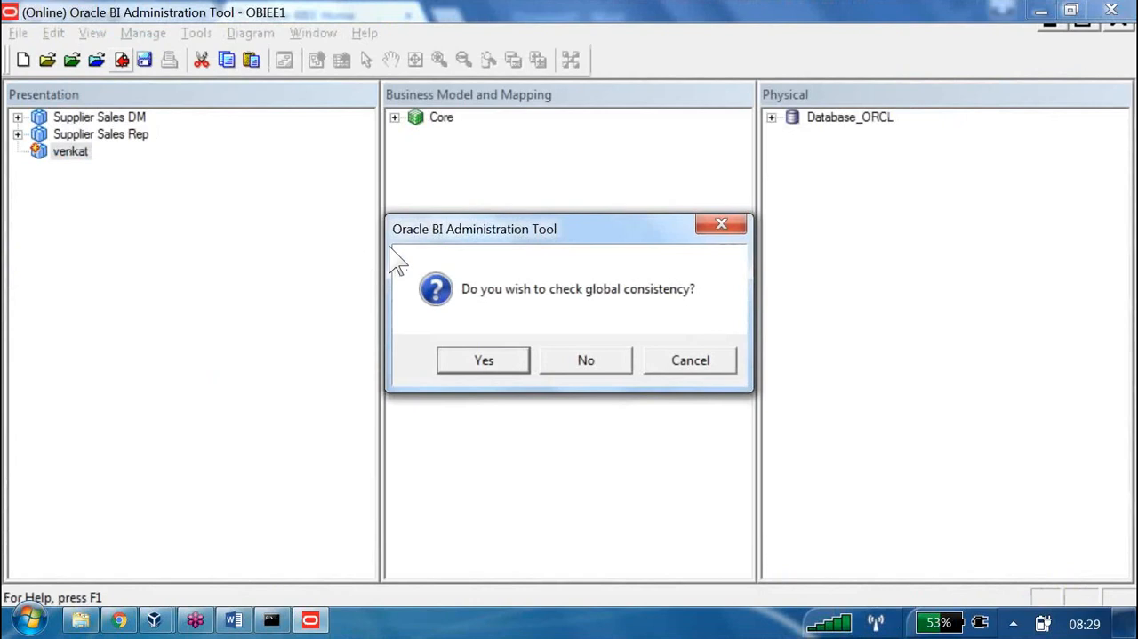
pyautogui.press('Right')
pyautogui.press('Return')
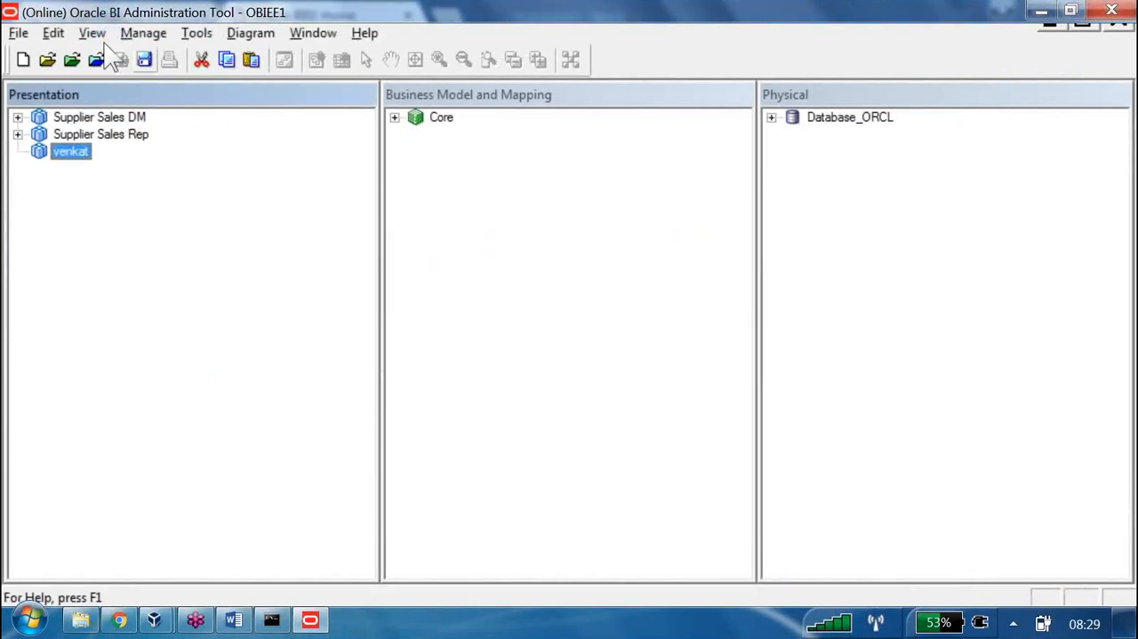
pyautogui.hotkey('alt', 'Tab')
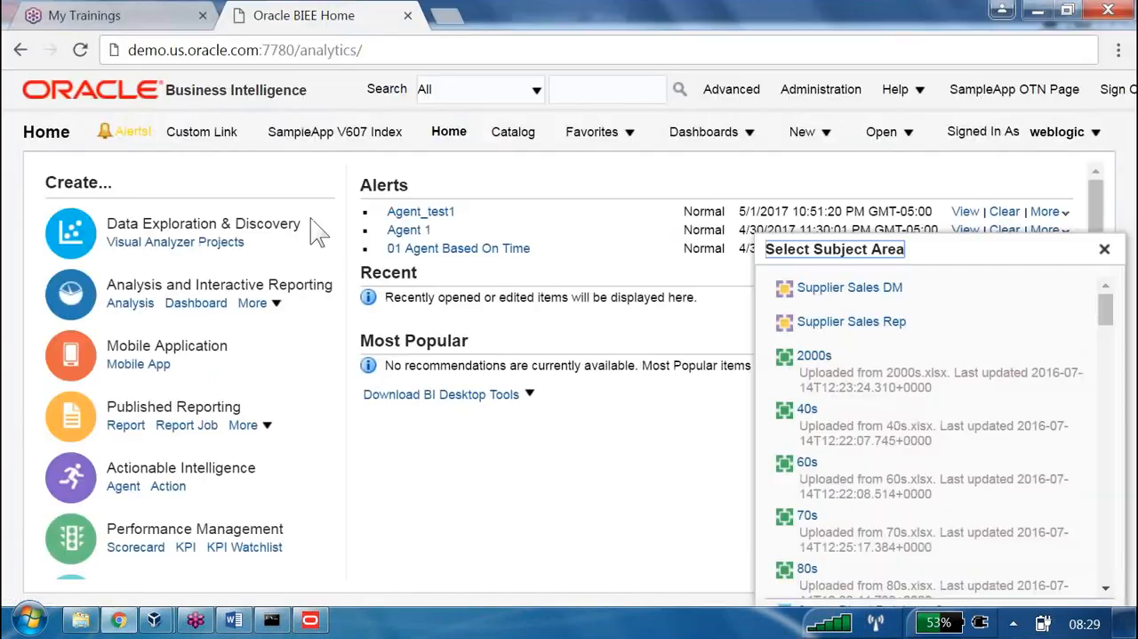
# Start an analysis on the Supplier Sales Rep subject area and reload the server metadata
pyautogui.click(836, 322)
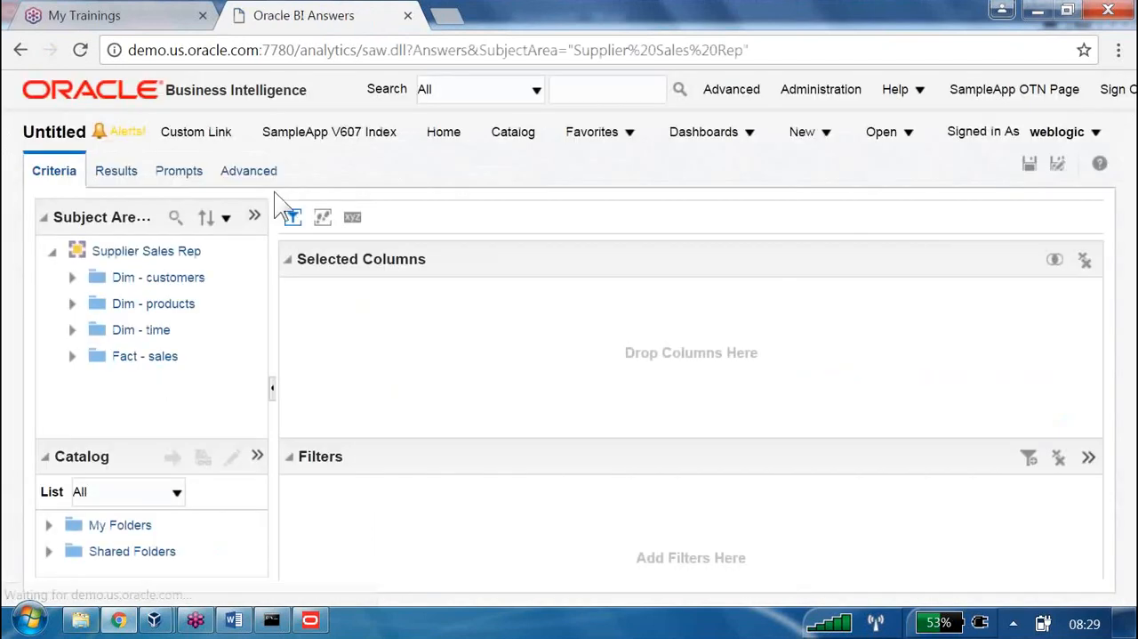
pyautogui.click(257, 216)
pyautogui.moveTo(351, 270)
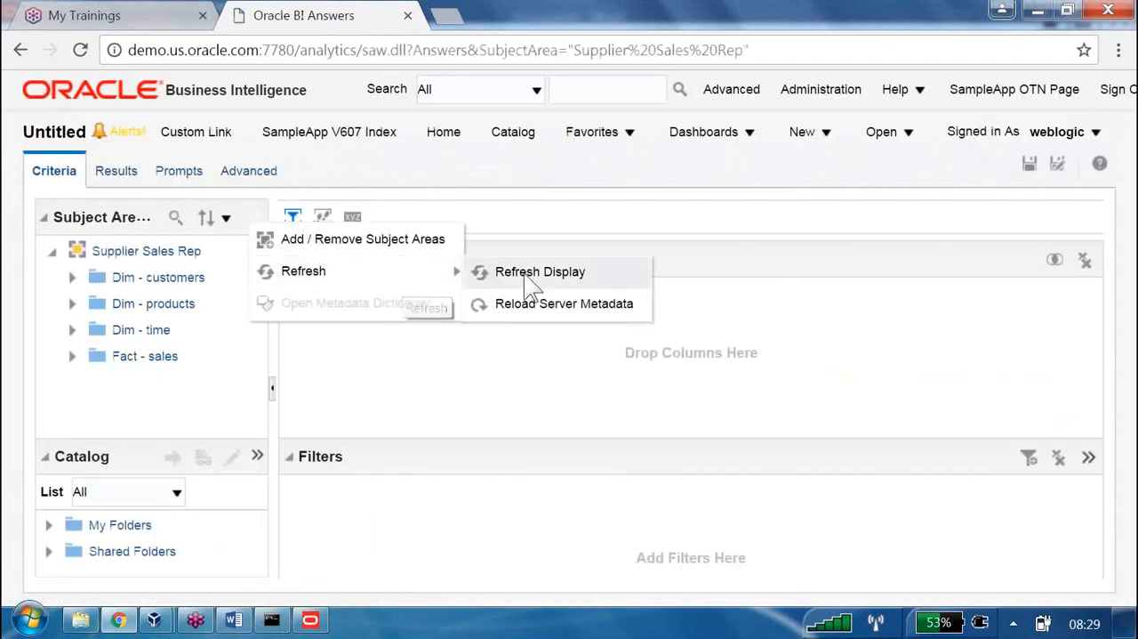
pyautogui.click(526, 305)
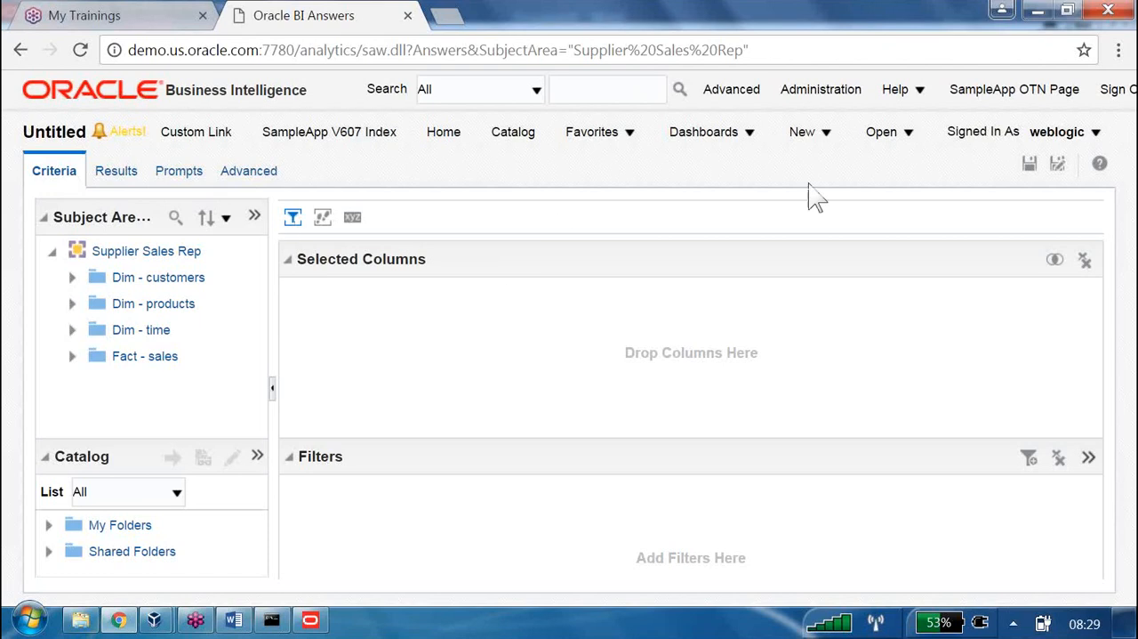
# Bring up the subject area list for a new analysis and compare it with the repository's Presentation layer
pyautogui.click(819, 140)
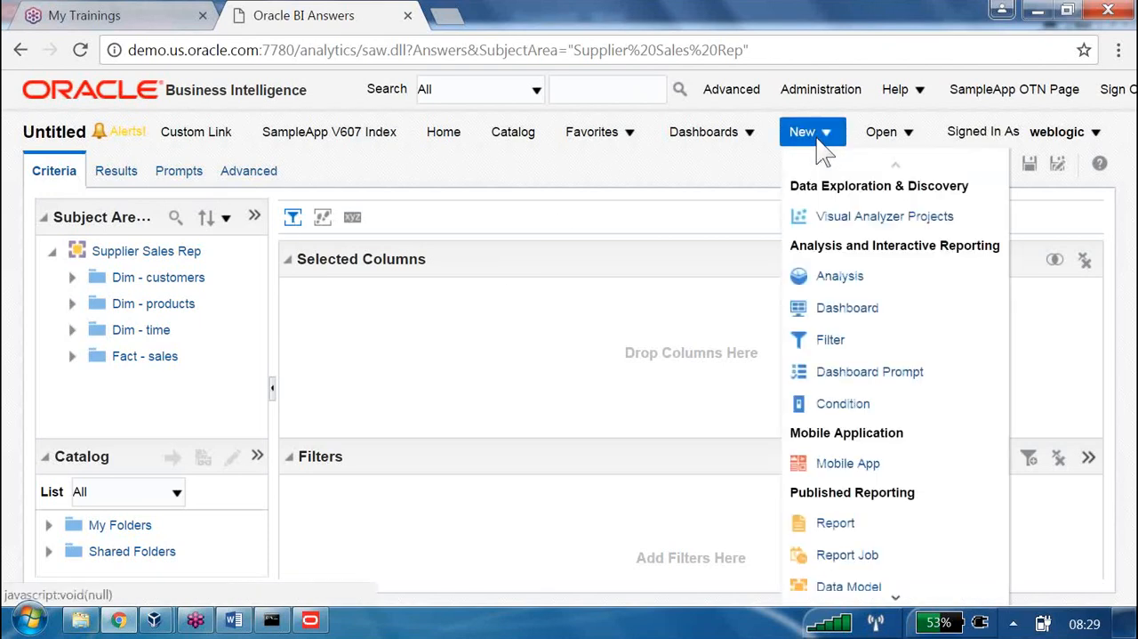
pyautogui.click(831, 271)
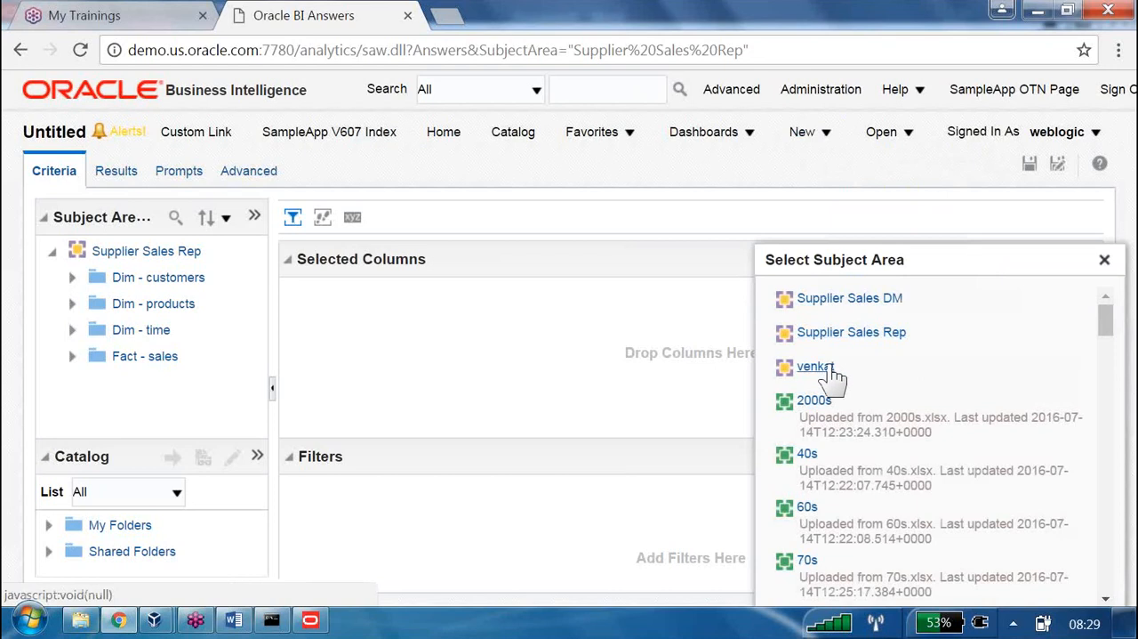
pyautogui.hotkey('alt', 'Tab')
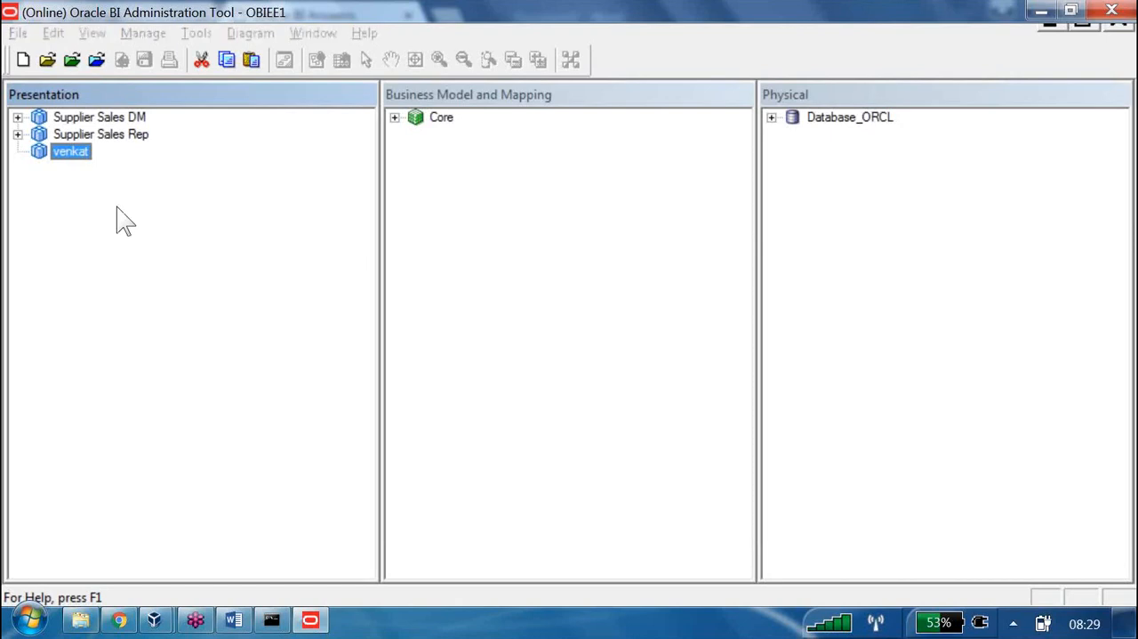
pyautogui.hotkey('alt', 'Tab')
pyautogui.click(323, 54)
pyautogui.doubleClick(326, 51)
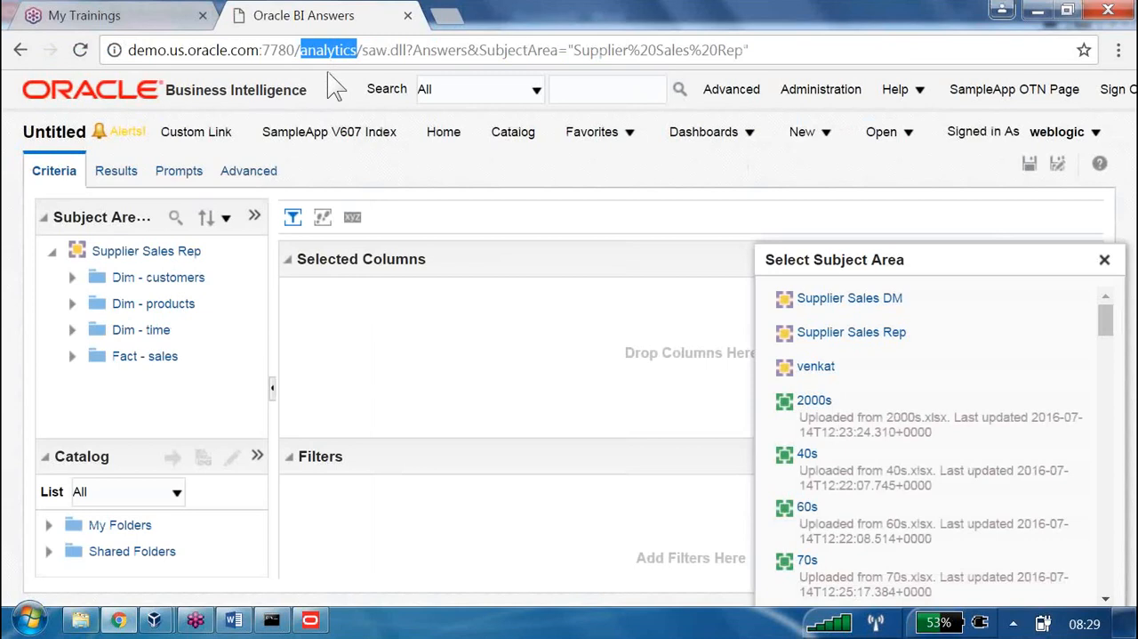
# In the Administration Tool, add Core's Dim - customers table to the new subject area and check in the changes
pyautogui.hotkey('alt', 'Tab')
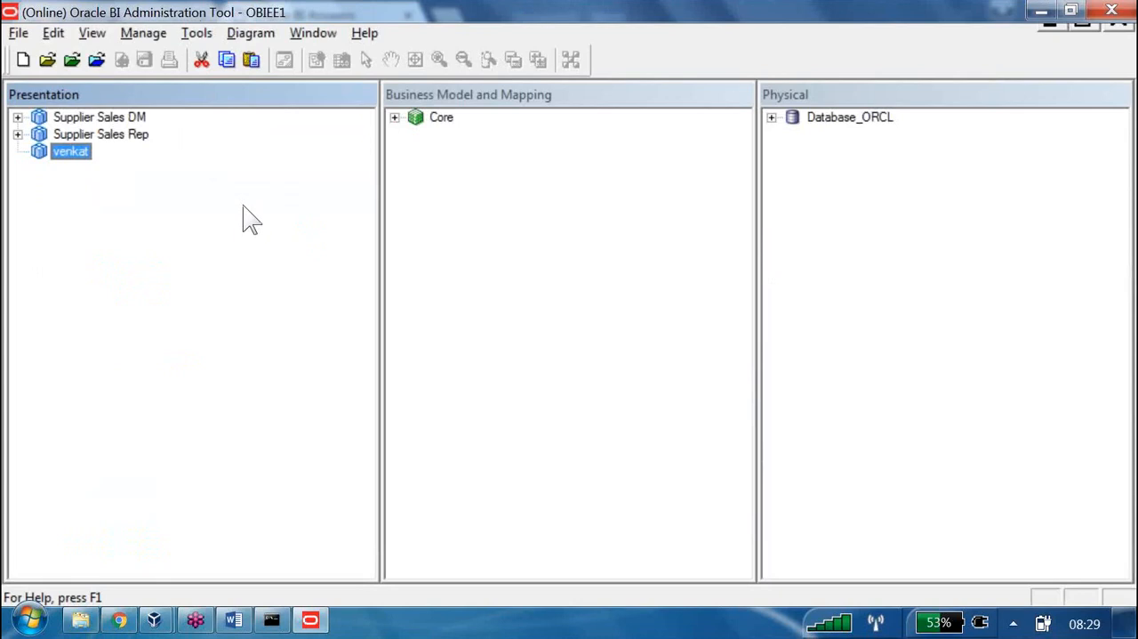
pyautogui.click(395, 118)
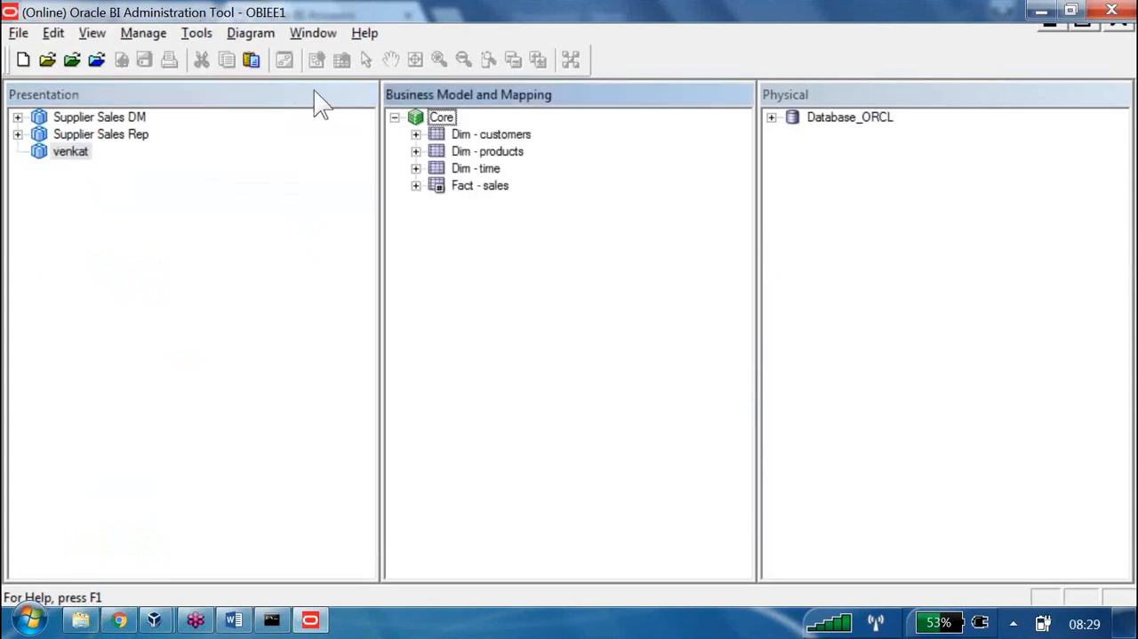
pyautogui.moveTo(491, 134); pyautogui.dragTo(70, 151)
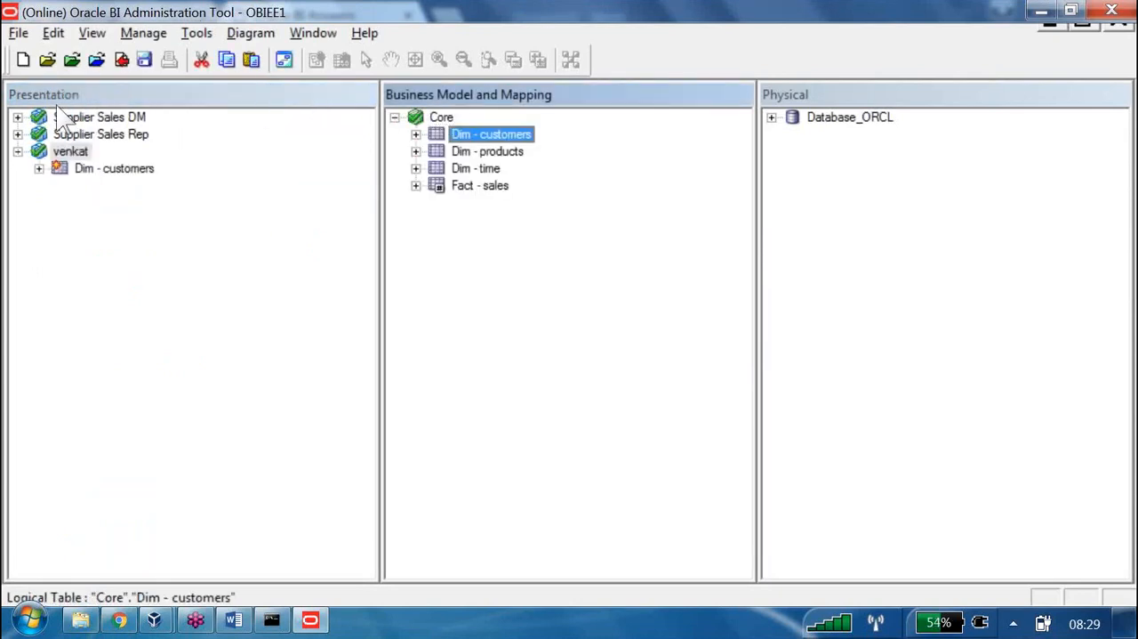
pyautogui.click(122, 60)
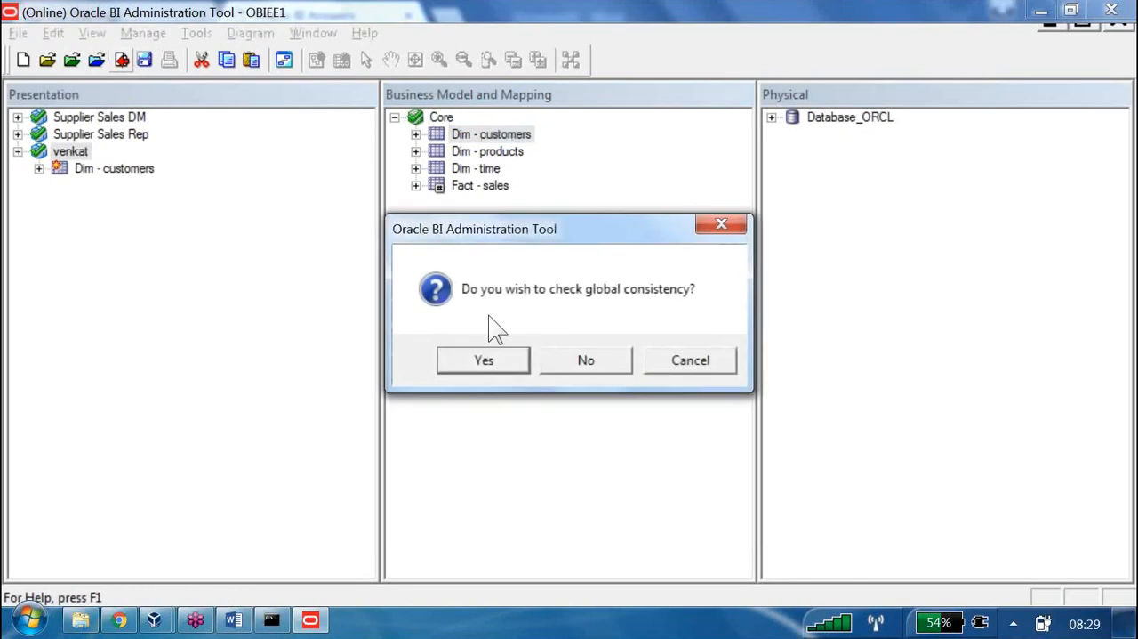
pyautogui.press('Return')
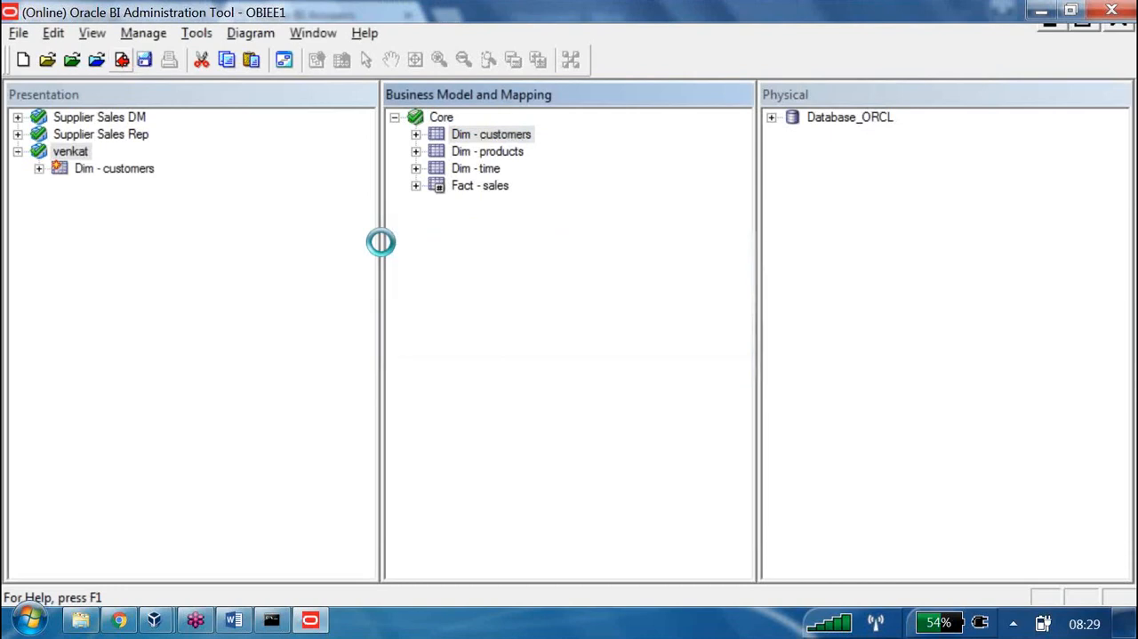
# Switch back to the Oracle BI analysis in Chrome and reload the server metadata
pyautogui.hotkey('alt', 'Tab')
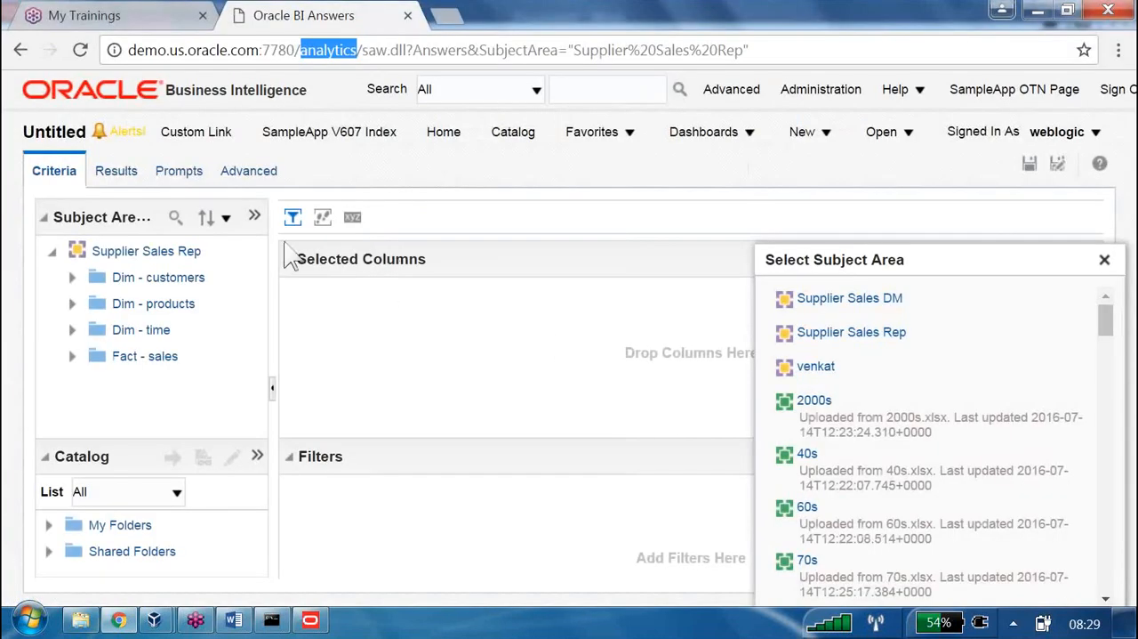
pyautogui.click(257, 217)
pyautogui.moveTo(320, 272)
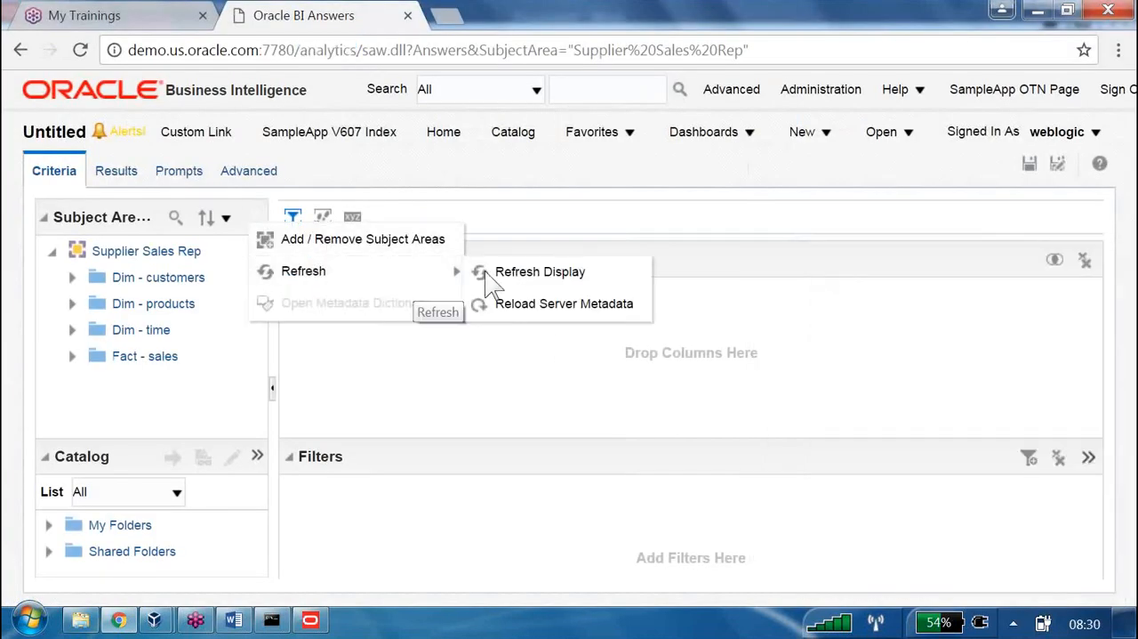
pyautogui.click(525, 311)
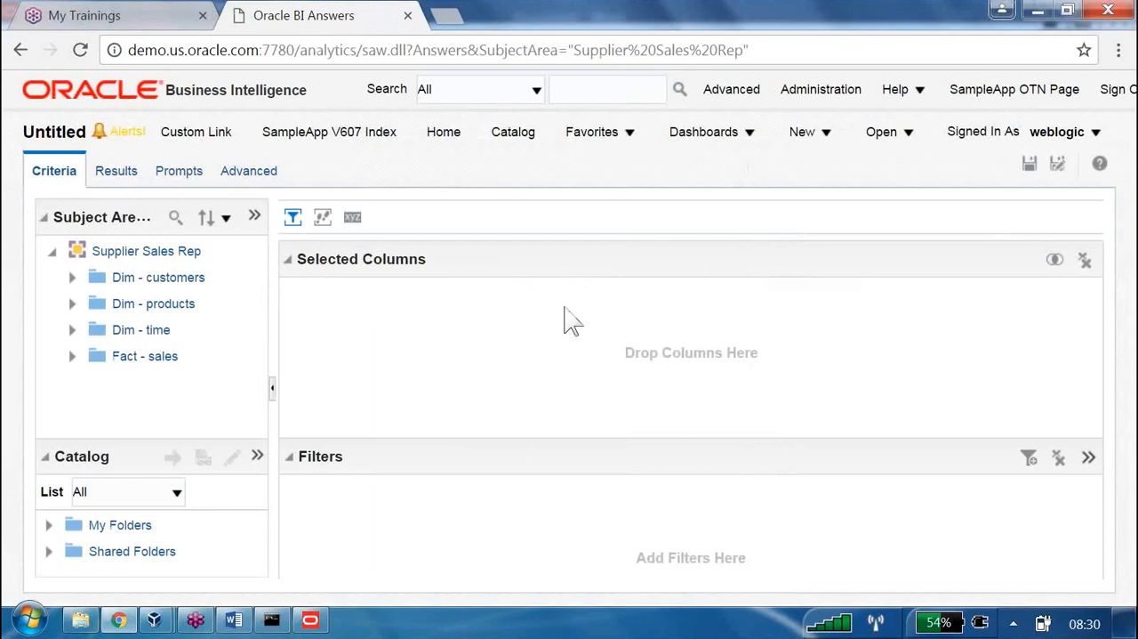
# Create a new analysis on the newly added subject area and expand its Dim - customers folder
pyautogui.click(822, 133)
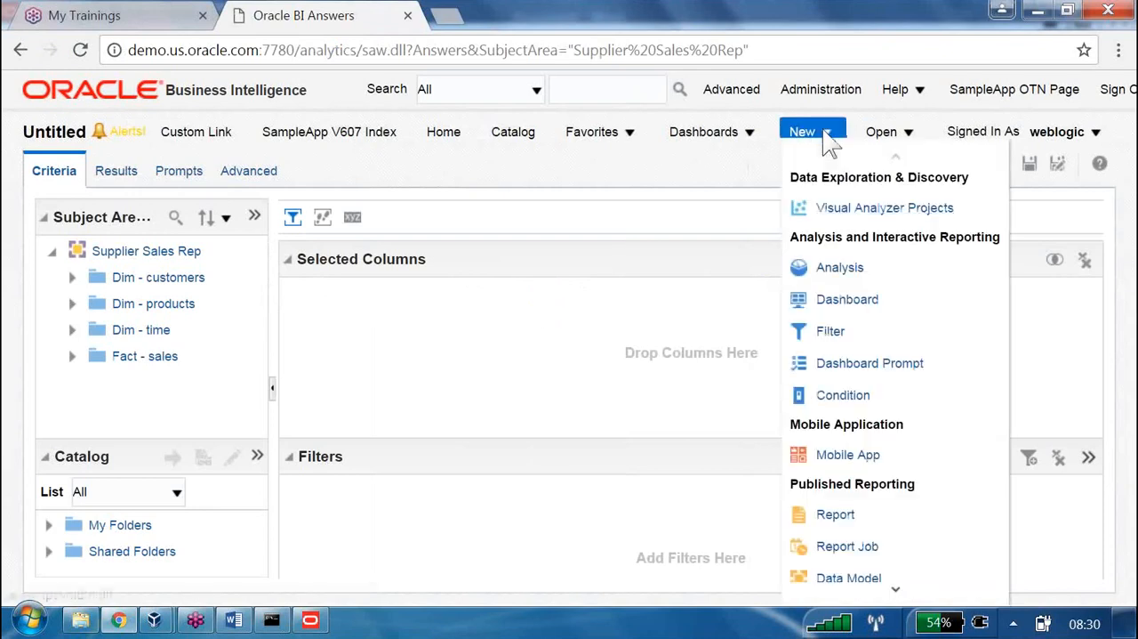
pyautogui.click(834, 270)
pyautogui.click(815, 232)
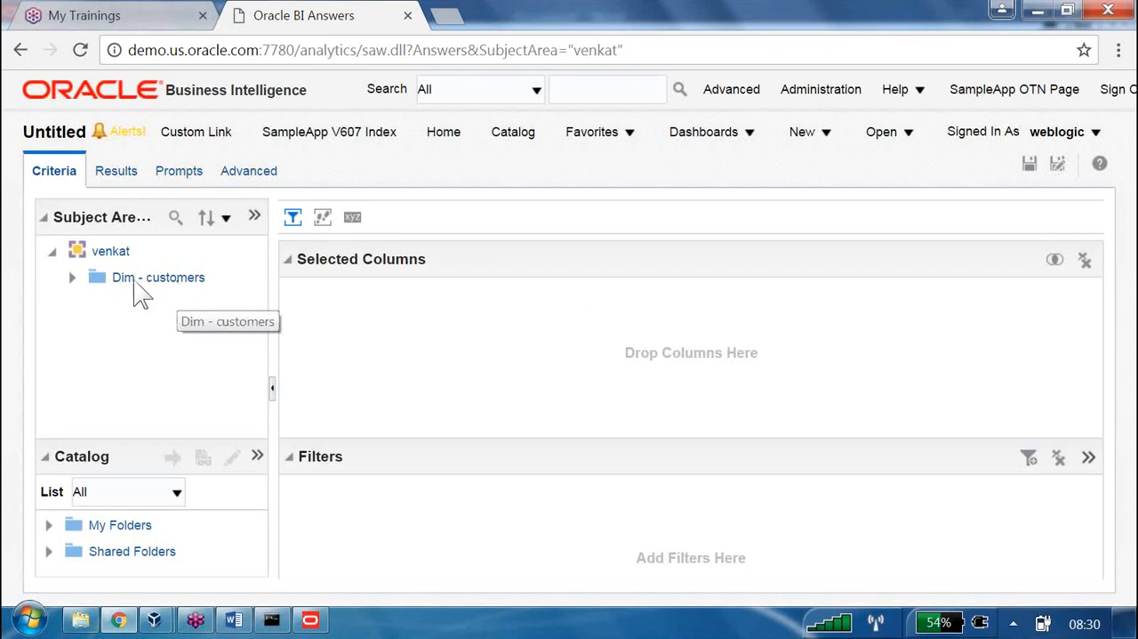
pyautogui.click(72, 278)
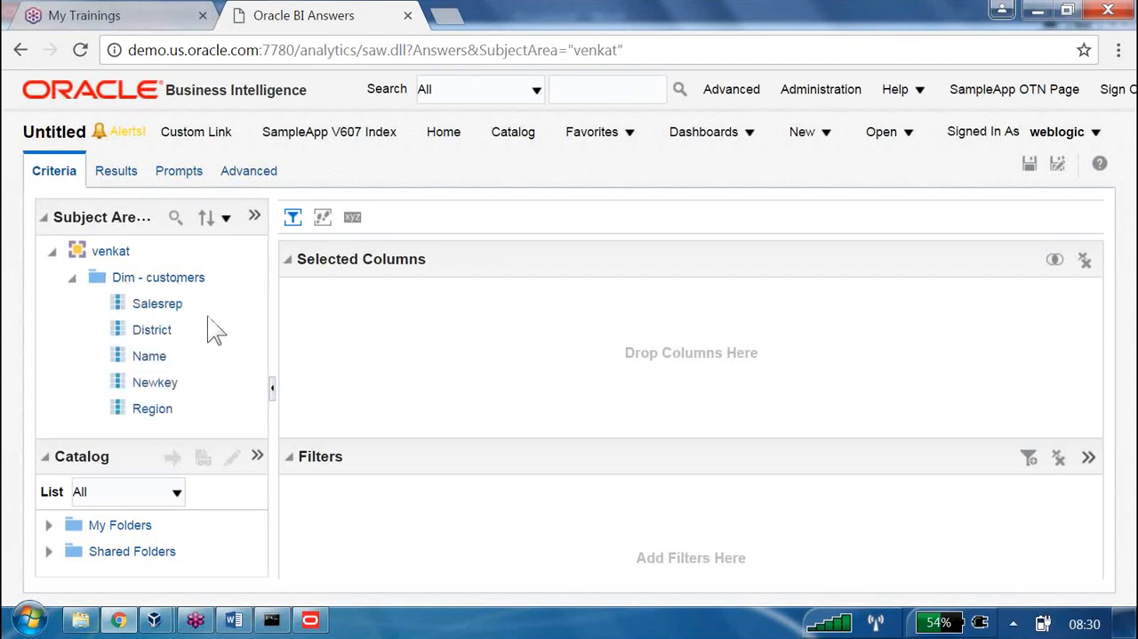
# In the Administration Tool, start a presentation column under Dim - customers, disable Use Logical Column Name, and enter a person's first name as its name
pyautogui.hotkey('alt', 'Tab')
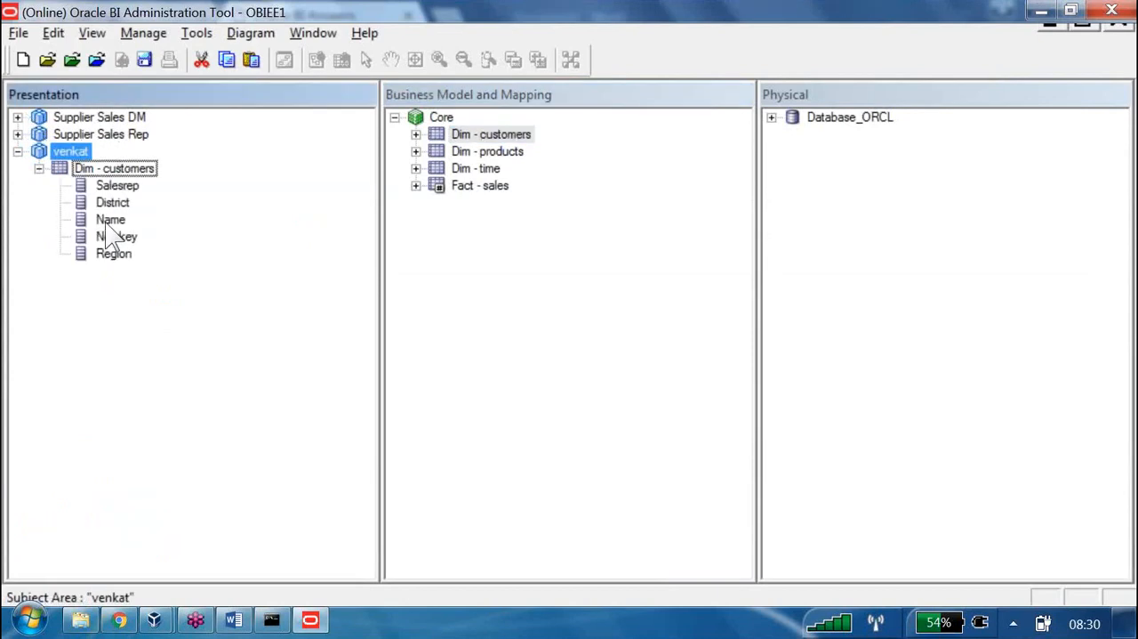
pyautogui.rightClick(138, 169)
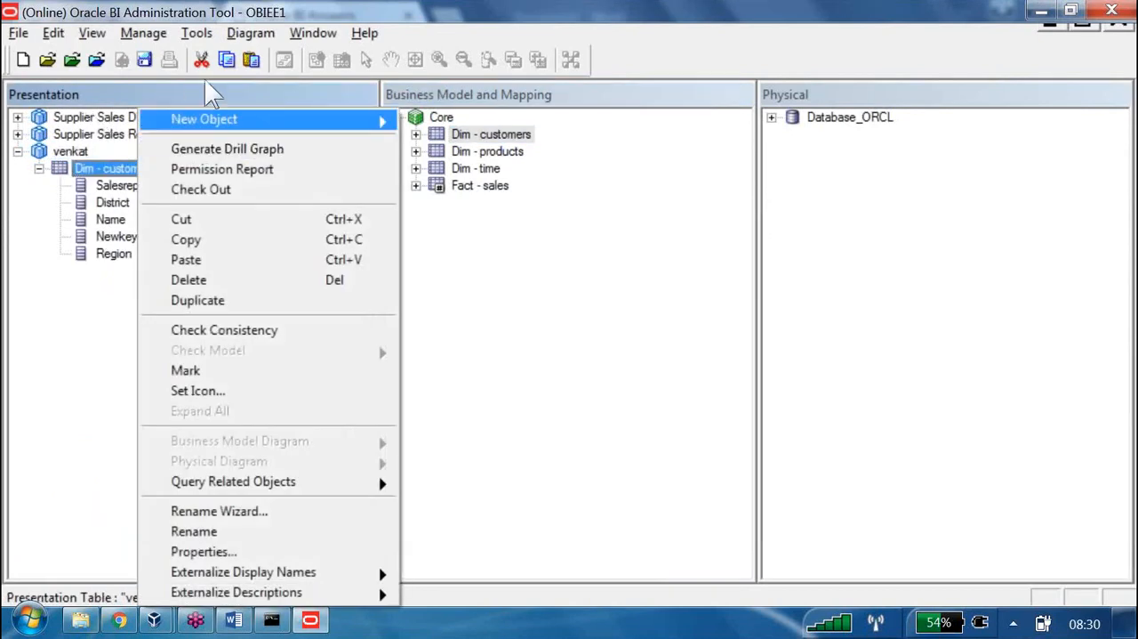
pyautogui.moveTo(309, 119)
pyautogui.click(457, 138)
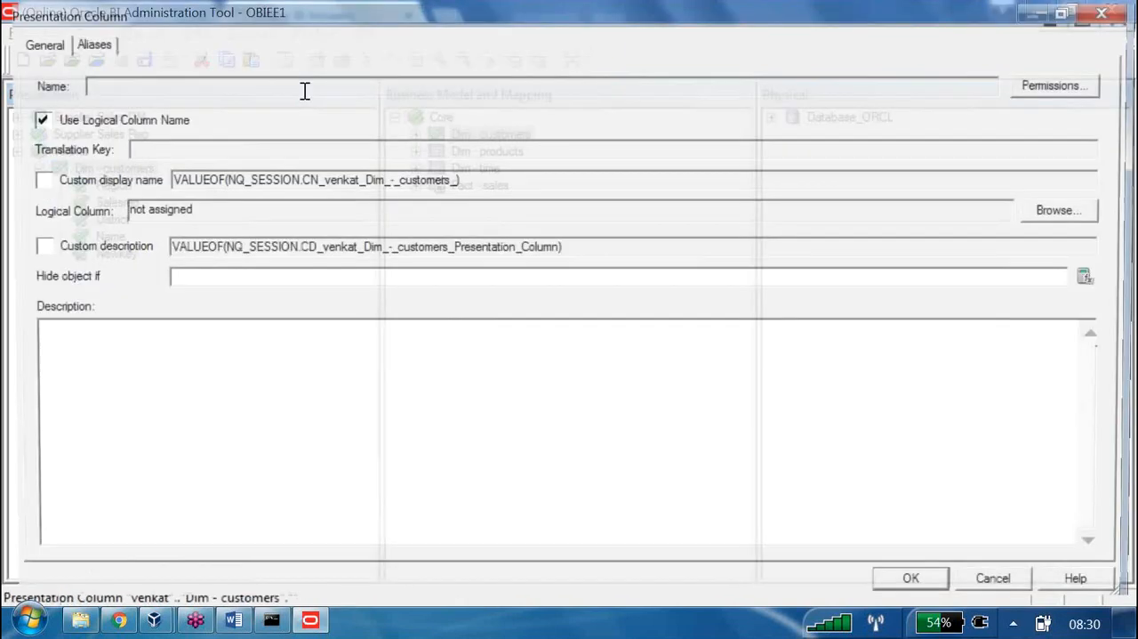
pyautogui.click(32, 117)
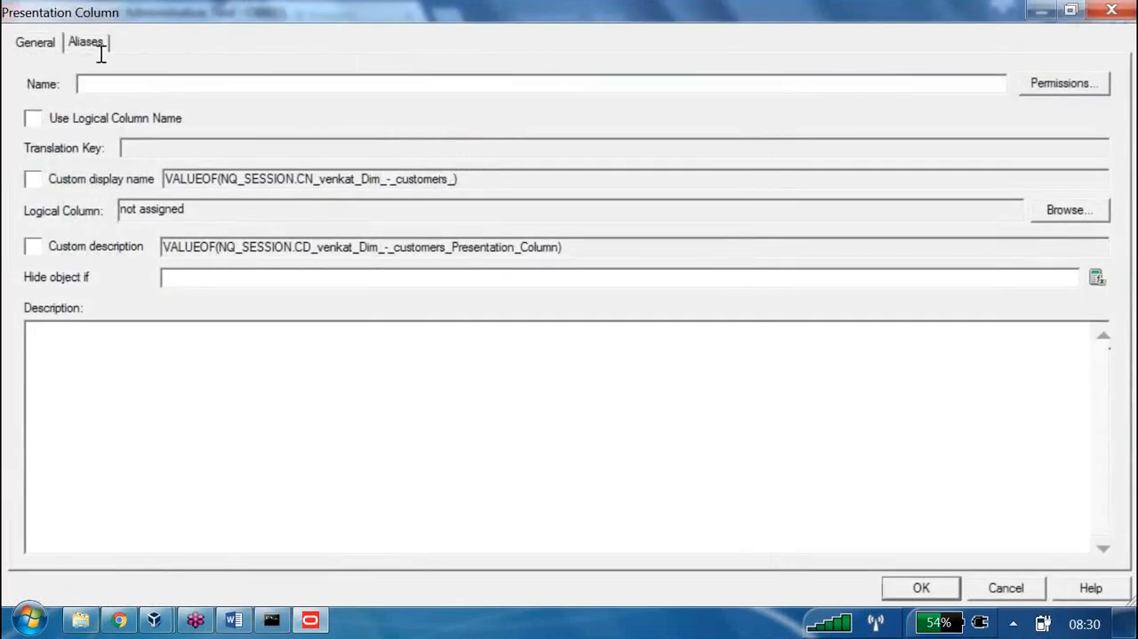
pyautogui.write('Ram')
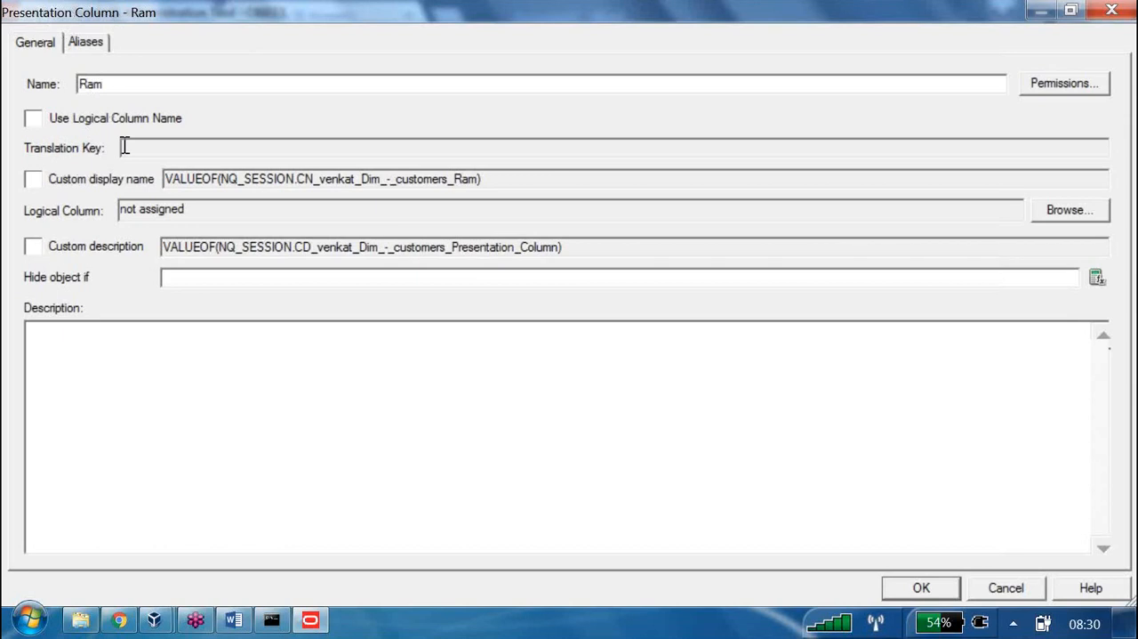
# Map the new presentation column to the Genericdescription logical column of Core's Dim - products table and save it
pyautogui.moveTo(115, 139); pyautogui.dragTo(56, 136)
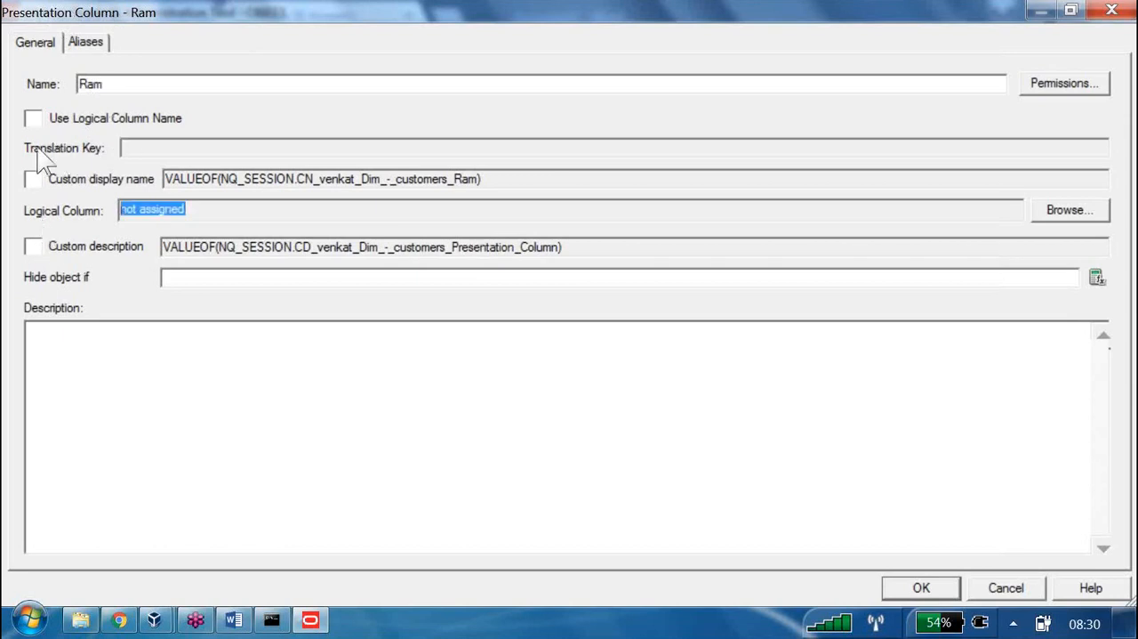
pyautogui.click(707, 137)
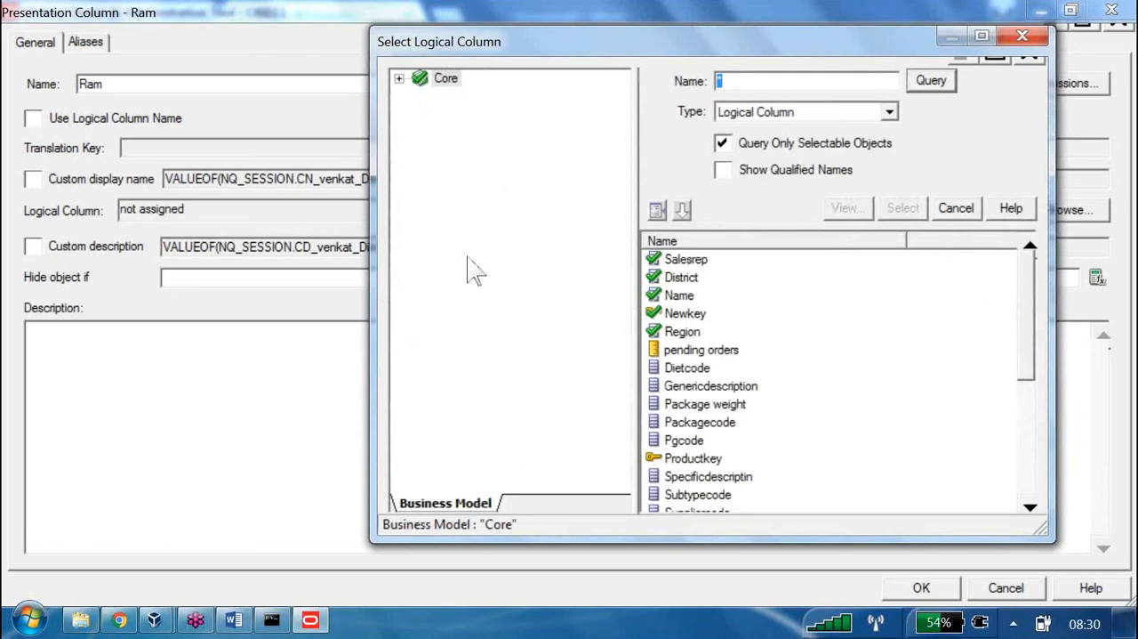
pyautogui.click(467, 256)
pyautogui.click(901, 209)
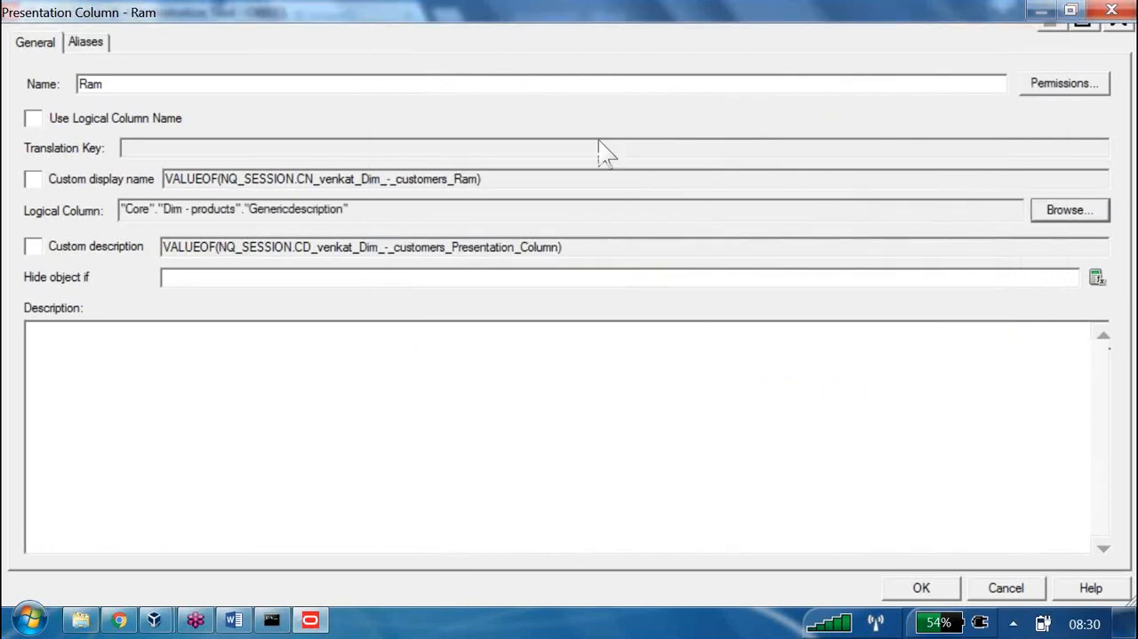
pyautogui.click(921, 587)
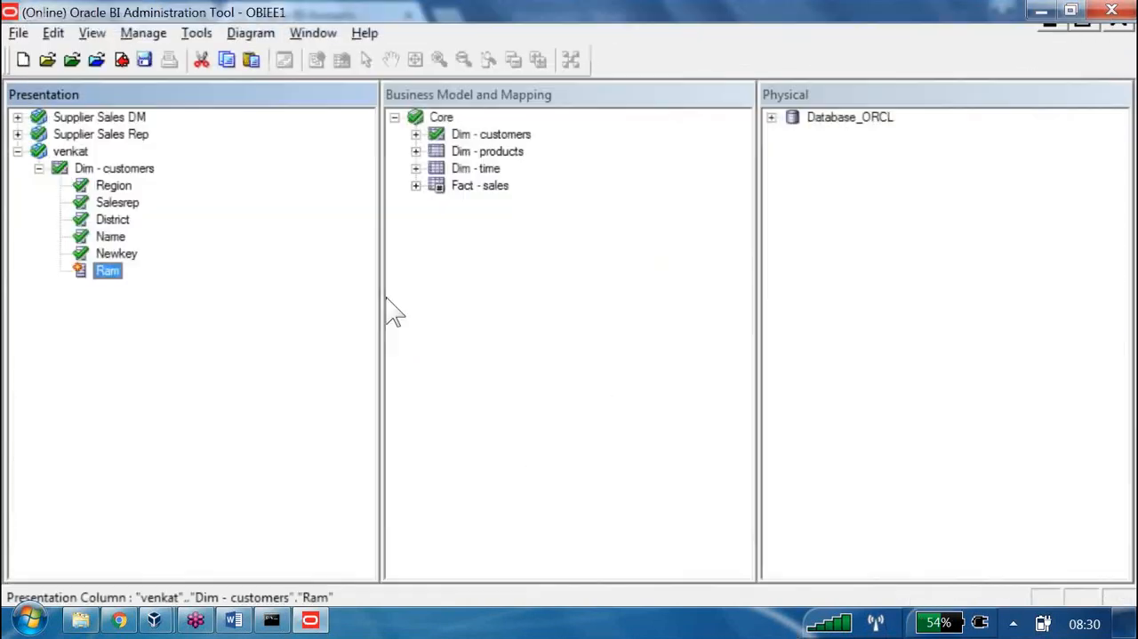
# Check in the repository changes and reload the server metadata in the Chrome analysis
pyautogui.click(96, 59)
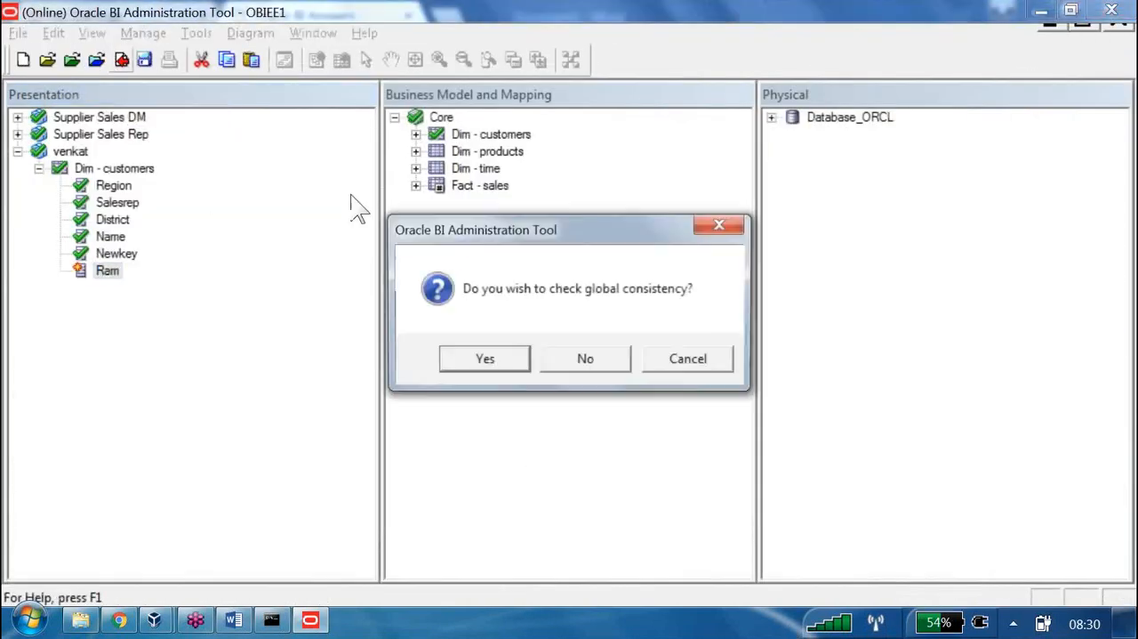
pyautogui.press('Return')
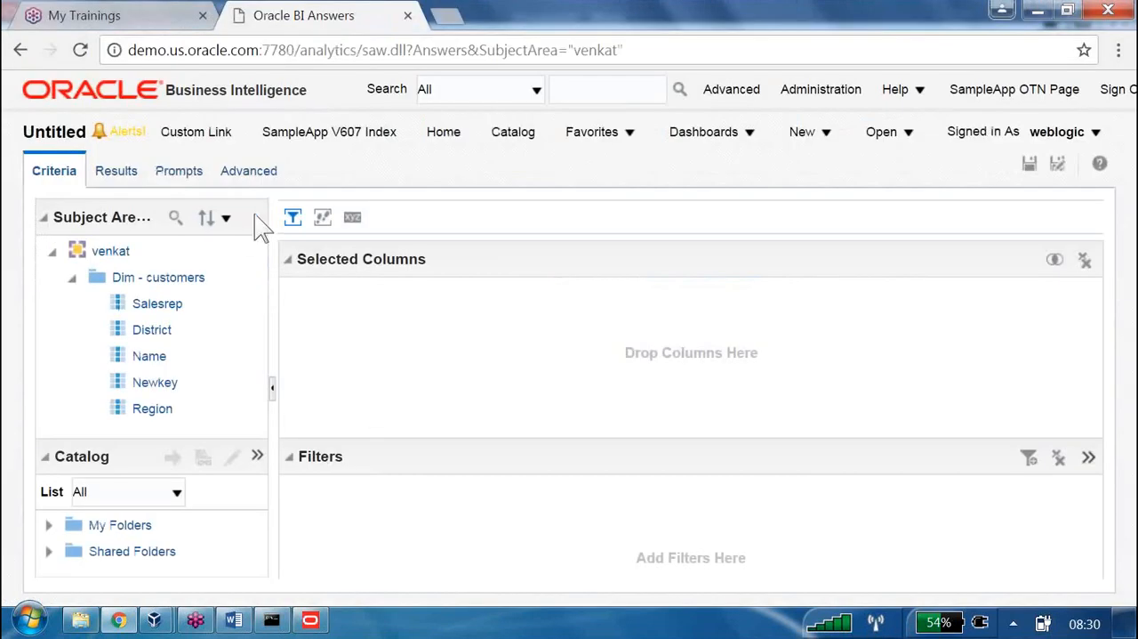
pyautogui.click(255, 217)
pyautogui.moveTo(475, 280)
pyautogui.click(536, 317)
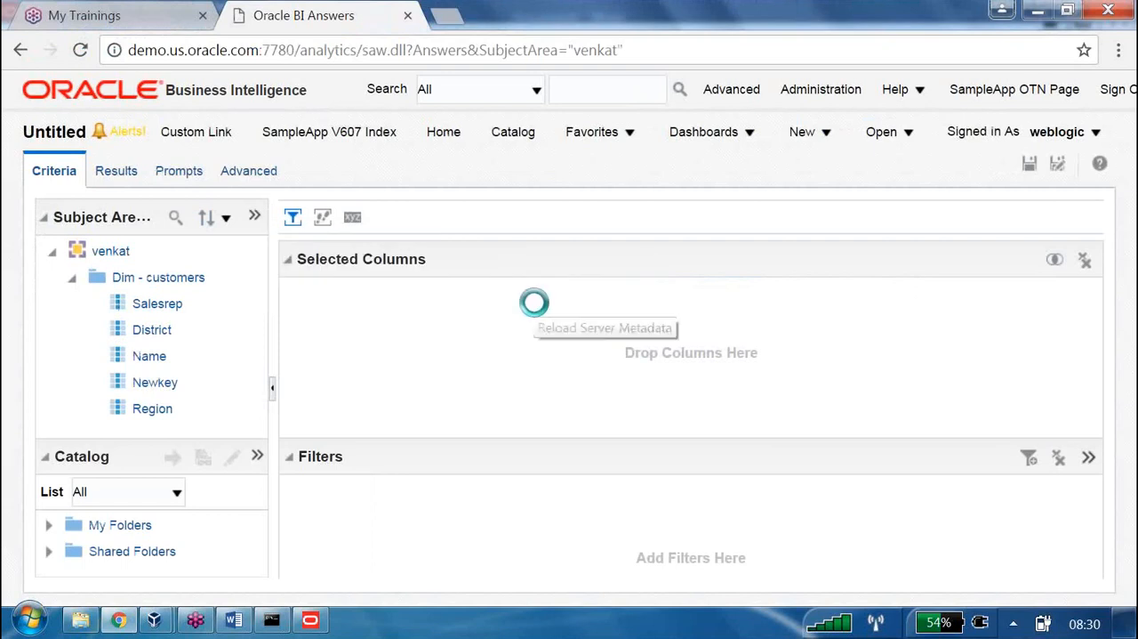
# Expand Dim - customers in the analysis's subject area and select the newly added column
pyautogui.click(73, 278)
pyautogui.scroll(-1, 180, 355)
pyautogui.click(146, 421)
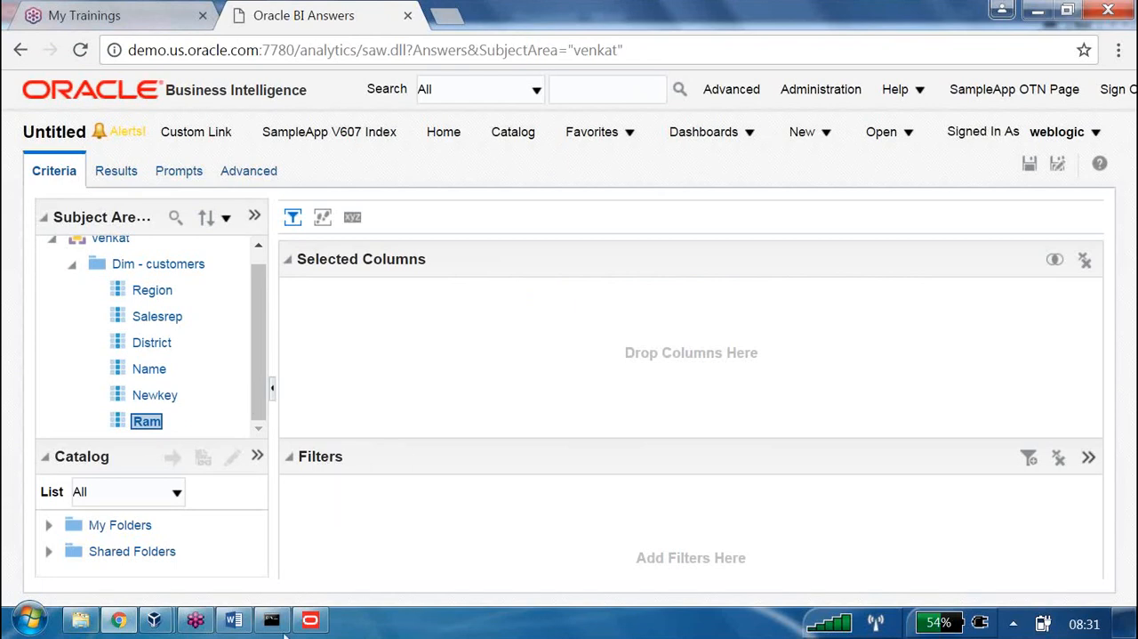
# Close the Word document Document1 without saving its changes
pyautogui.moveTo(240, 618)
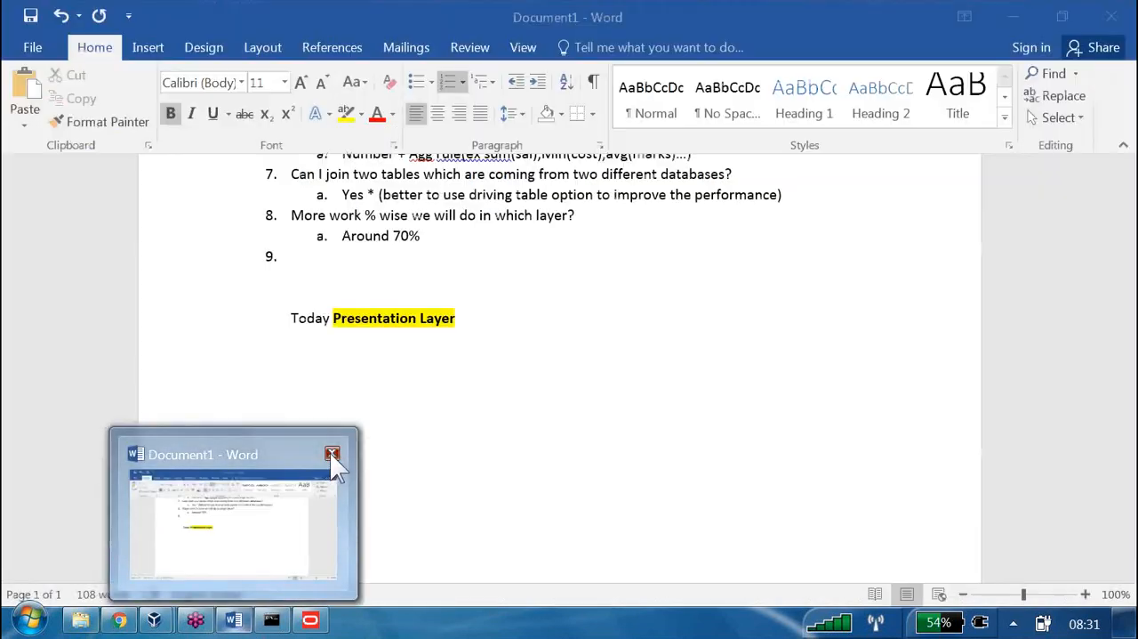
pyautogui.click(330, 453)
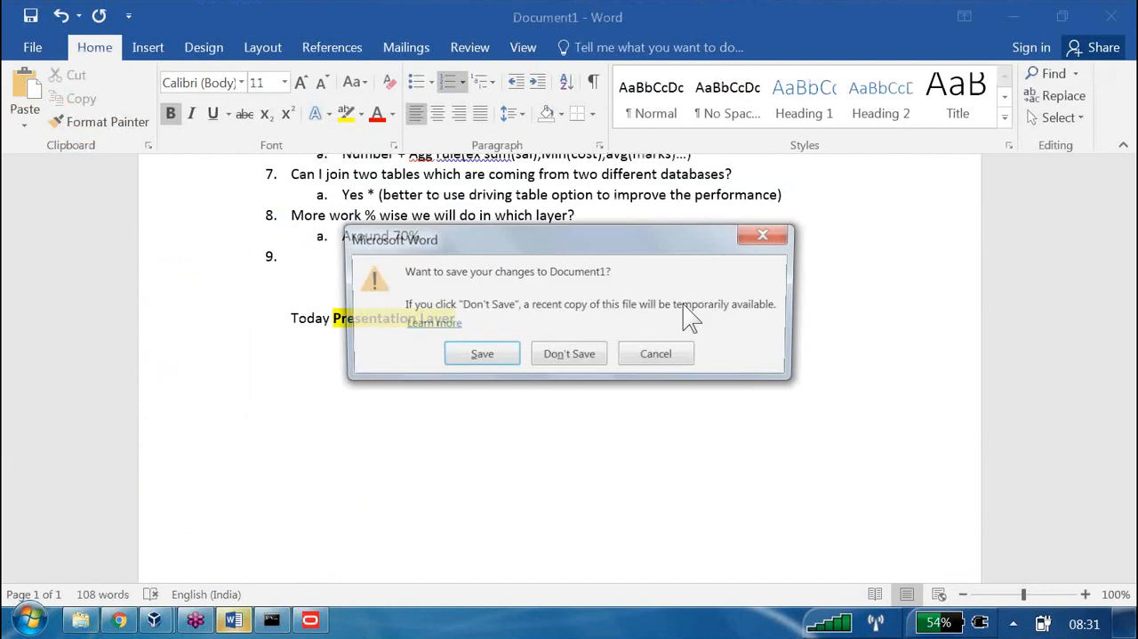
pyautogui.click(570, 355)
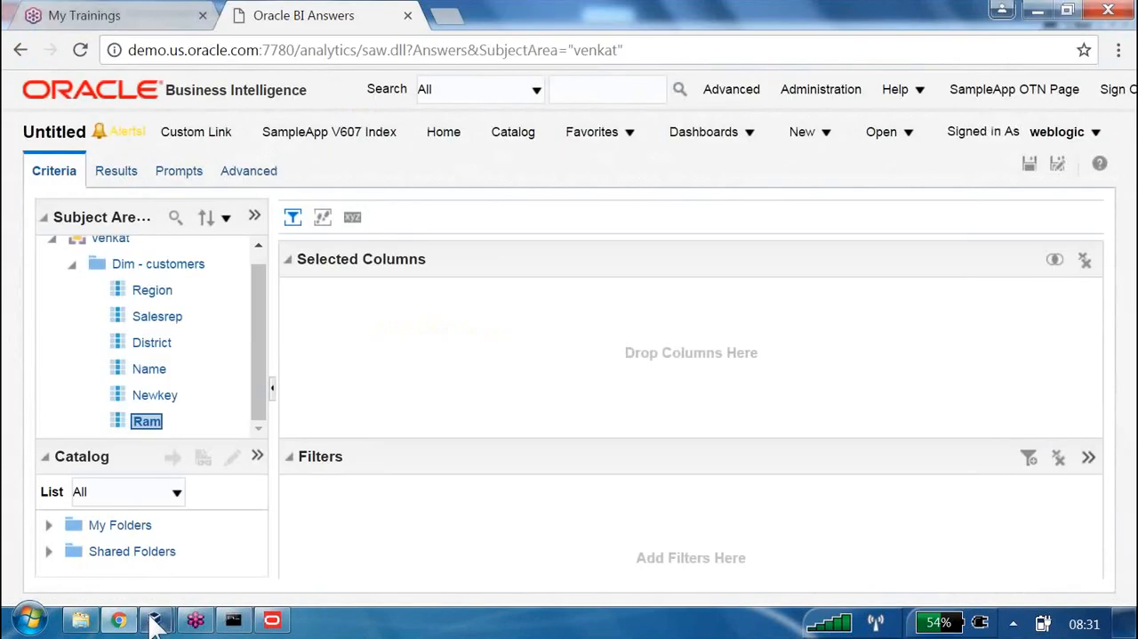
# Open the latest OBIEE 12C_INFORMATICA_DAC_ODI_OBIA_BIP_MAN_COPY.26 document from 04. MASTER LAB COPY's 01 OBIEE > OBIEE 12C folder and dismiss the activation notice
pyautogui.click(80, 620)
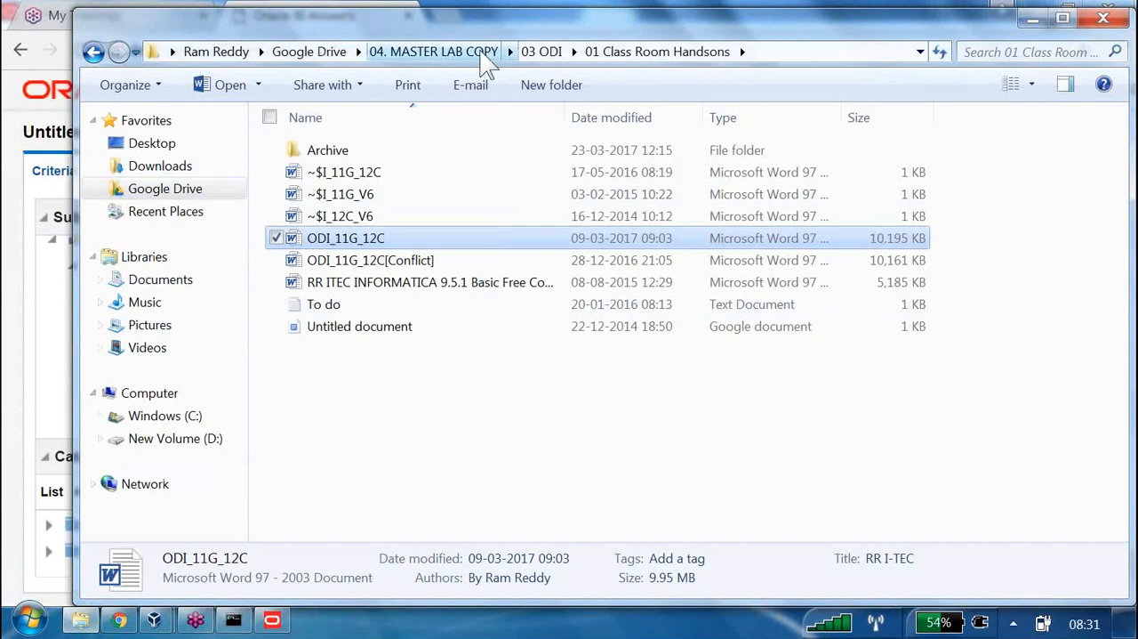
pyautogui.click(458, 54)
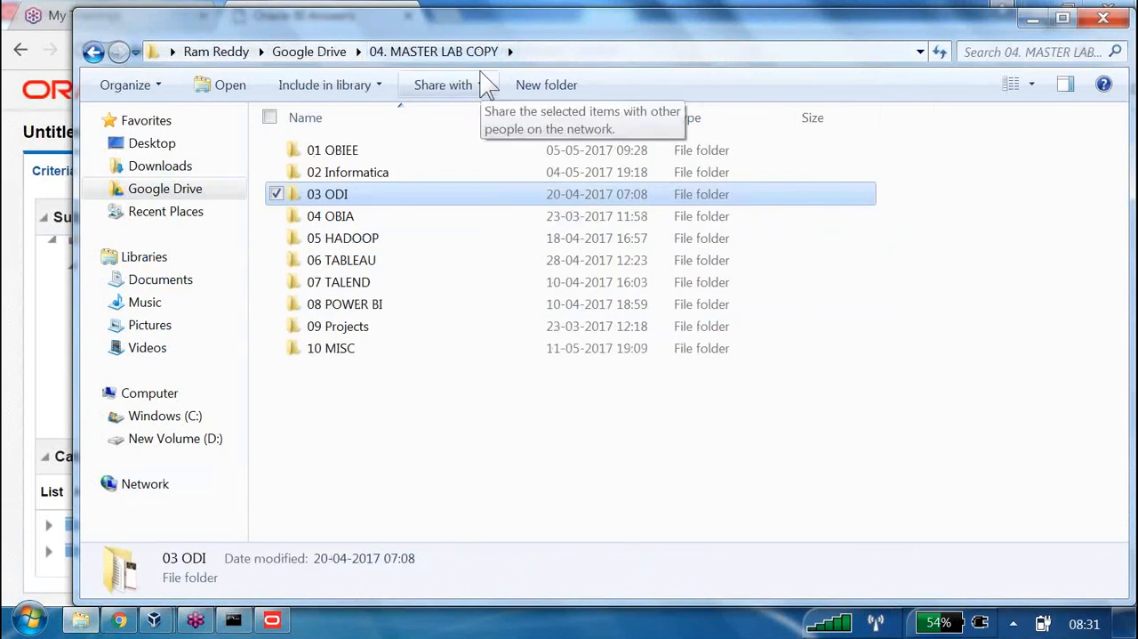
pyautogui.doubleClick(347, 153)
pyautogui.scroll(-1, 467, 315)
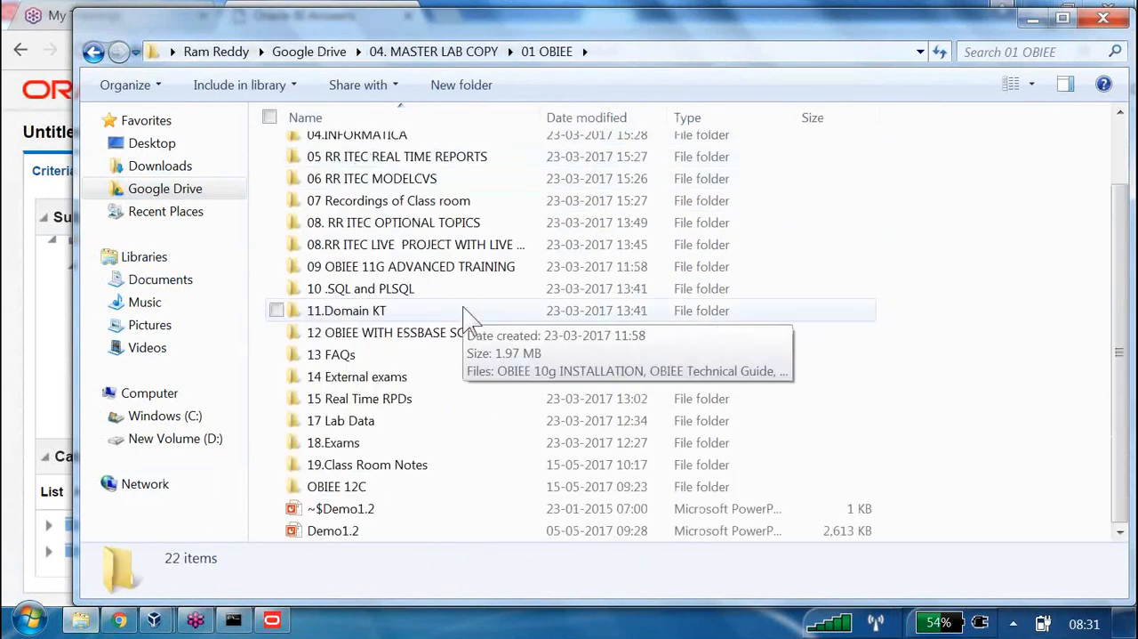
pyautogui.doubleClick(409, 490)
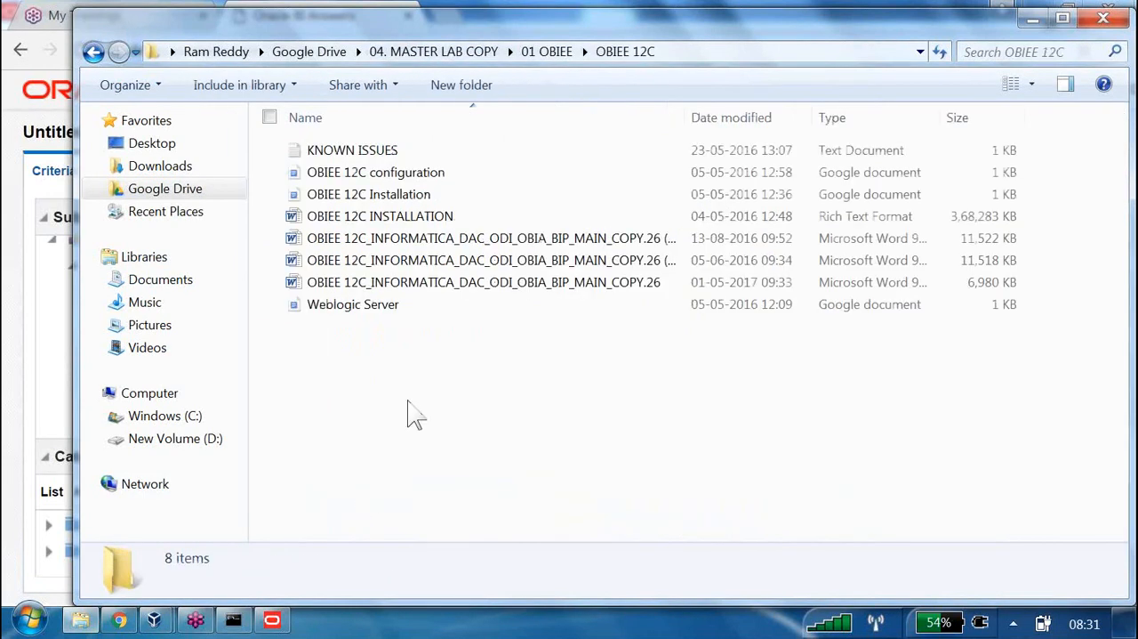
pyautogui.doubleClick(445, 281)
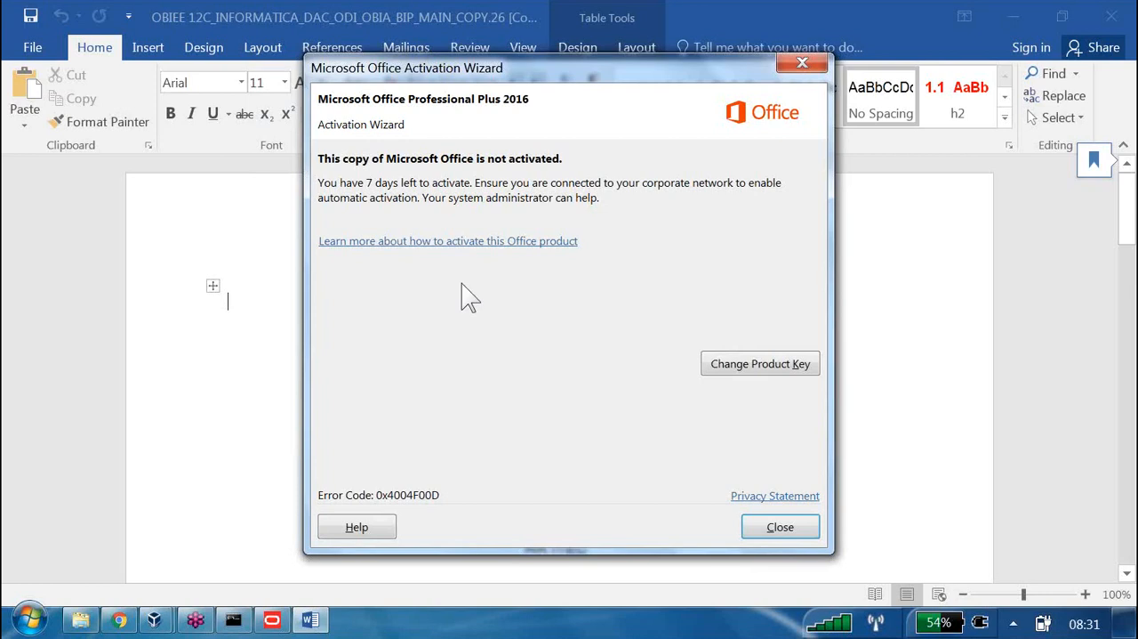
pyautogui.click(794, 526)
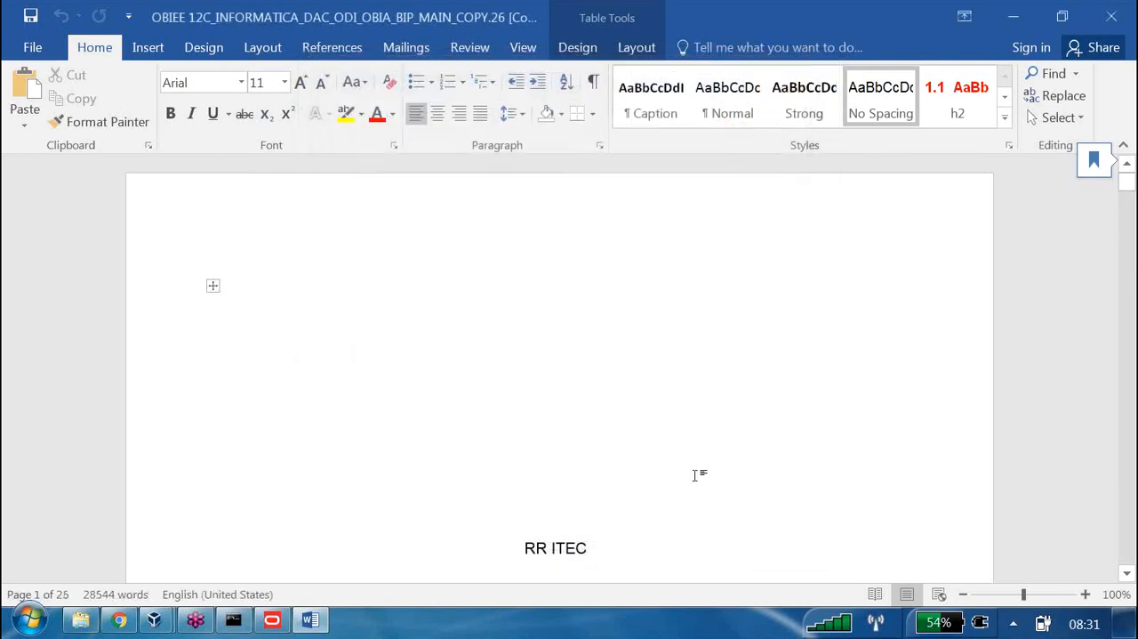
# Go to the Hands on 3: Creating Presentation Layer section from the document's table of contents
pyautogui.scroll(-20, 695, 475)
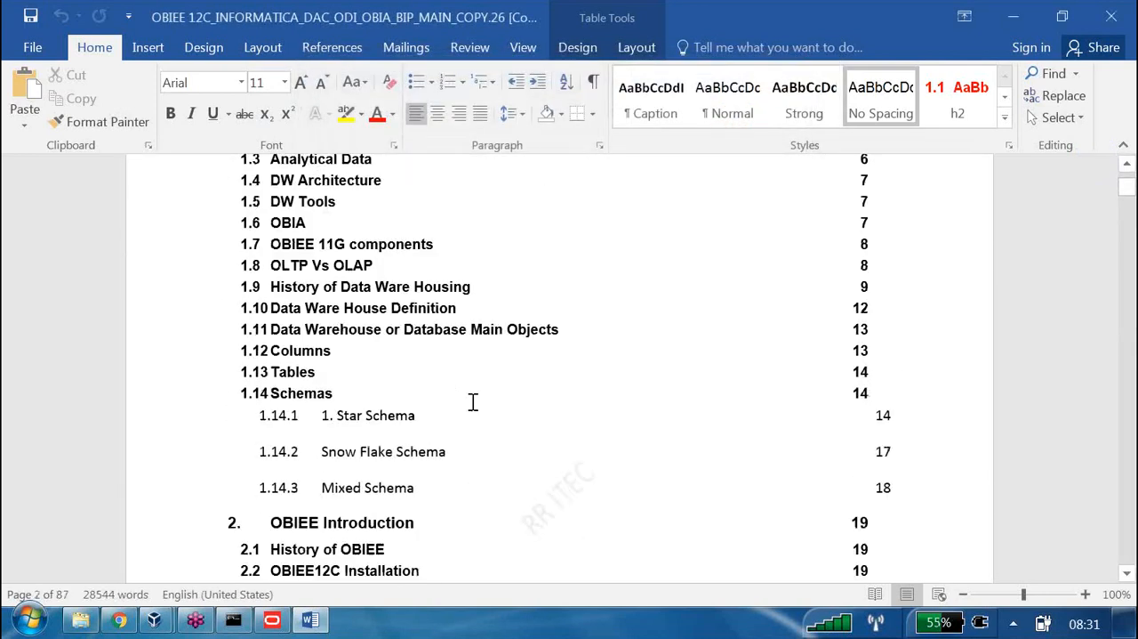
pyautogui.scroll(-3, 473, 402)
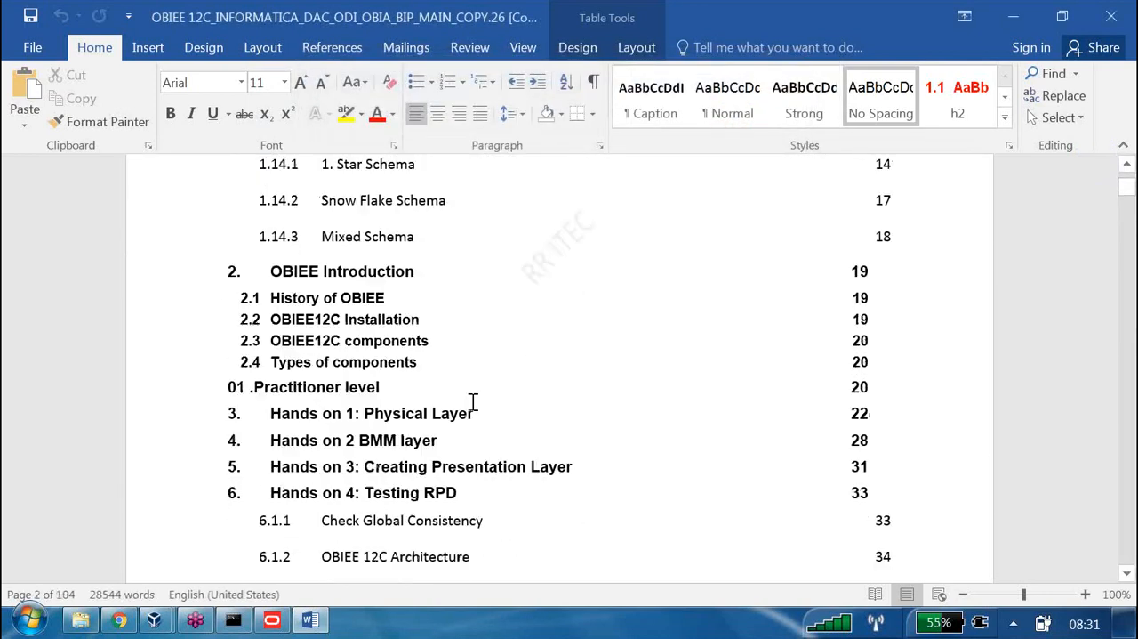
pyautogui.keyDown('ctrl'); pyautogui.click(413, 460); pyautogui.keyUp('ctrl')
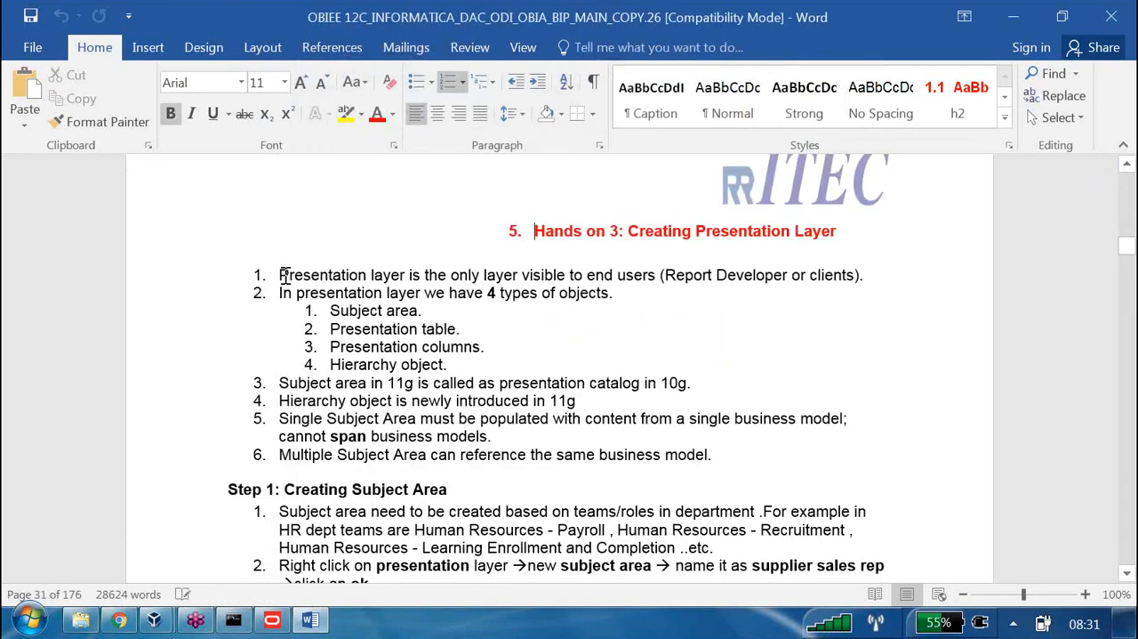
# Highlight the notes on who can see the Presentation layer and on its four types of objects while reading them
pyautogui.moveTo(281, 274); pyautogui.dragTo(660, 272)
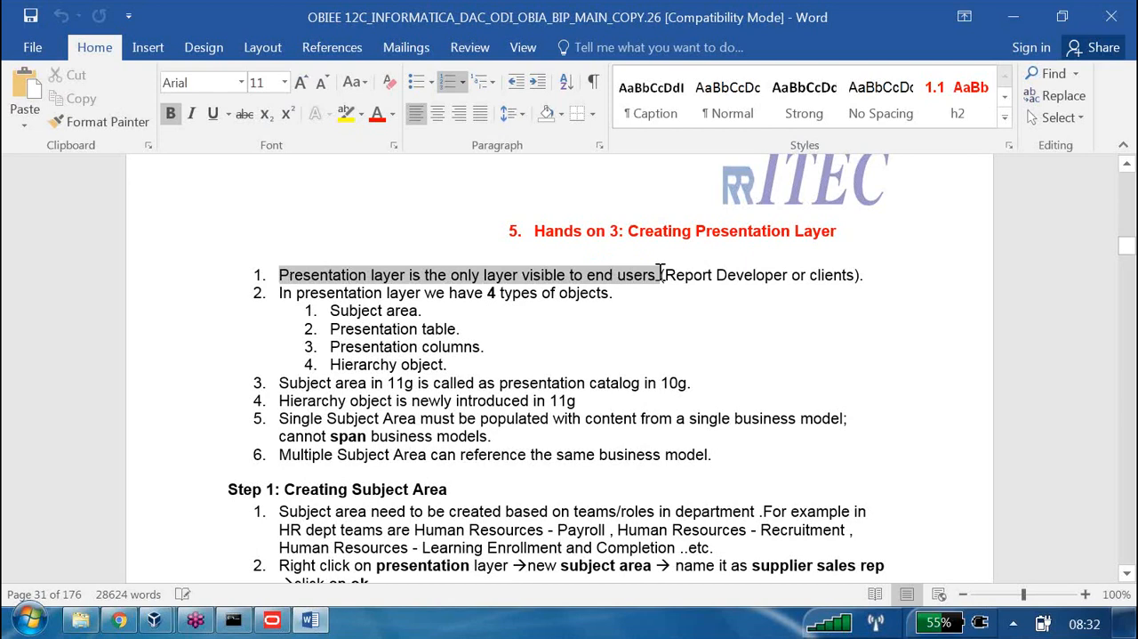
pyautogui.moveTo(661, 272); pyautogui.dragTo(775, 276)
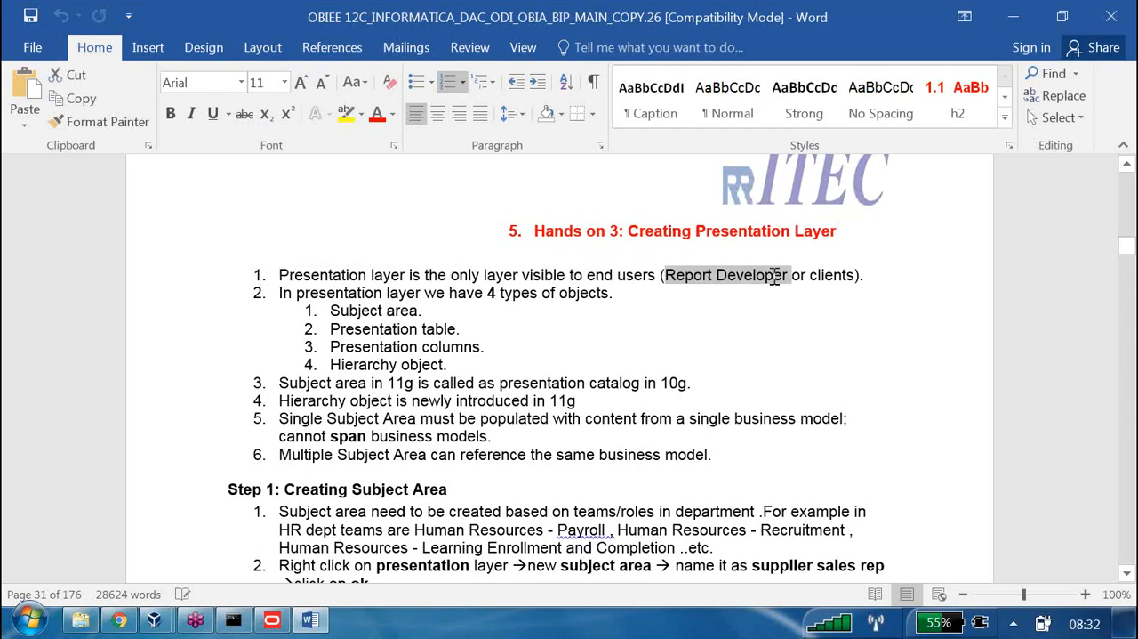
pyautogui.doubleClick(849, 275)
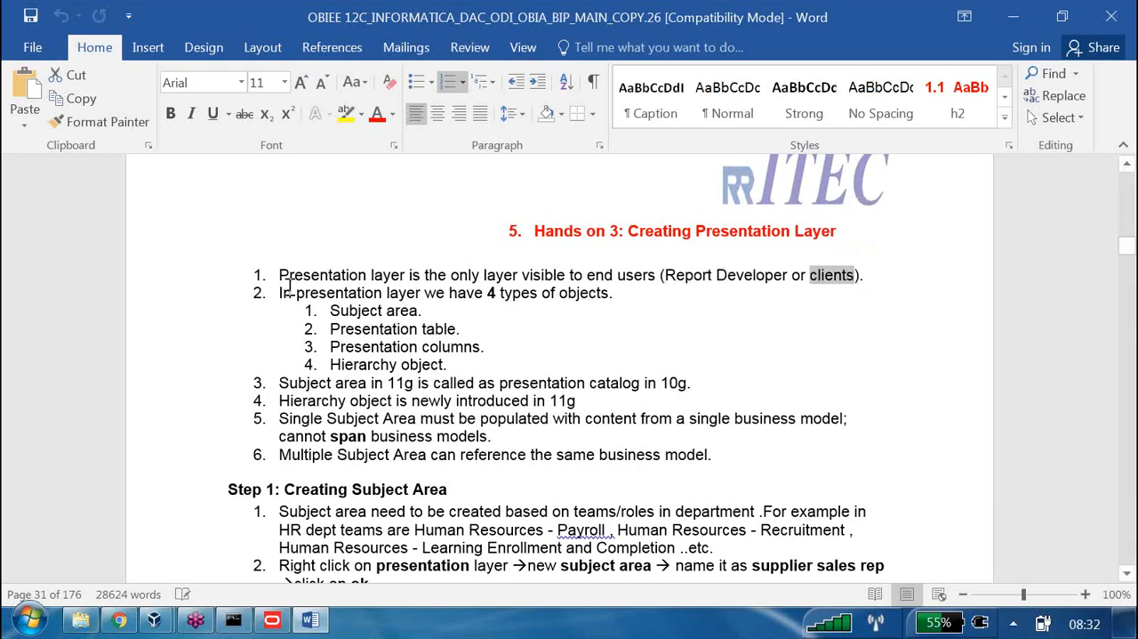
pyautogui.moveTo(281, 276); pyautogui.dragTo(408, 276)
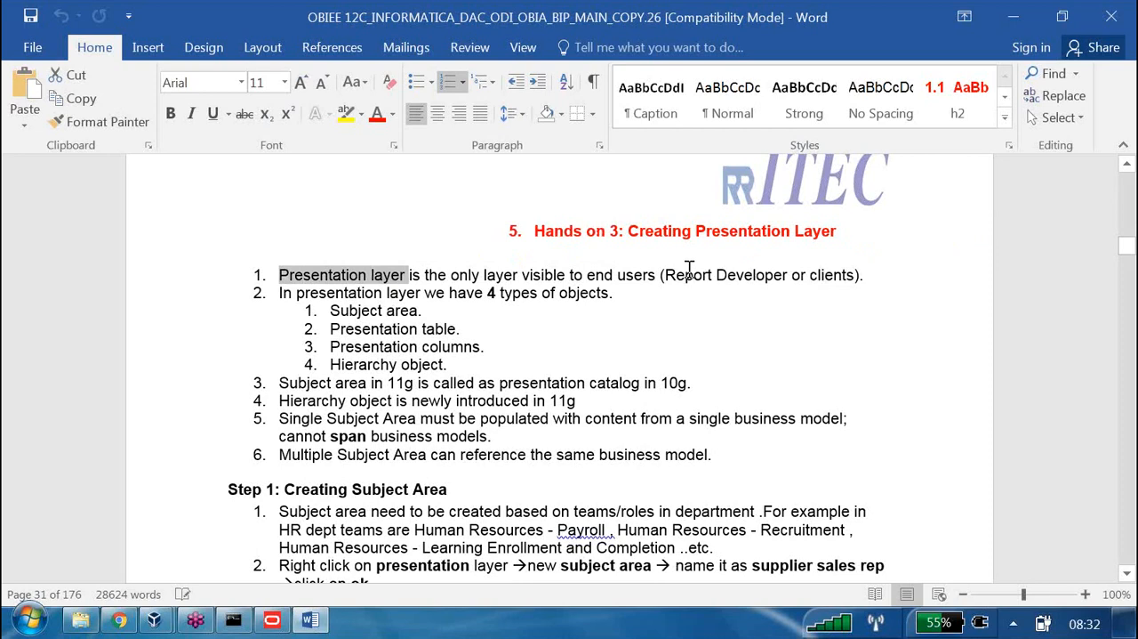
pyautogui.moveTo(681, 275); pyautogui.dragTo(836, 281)
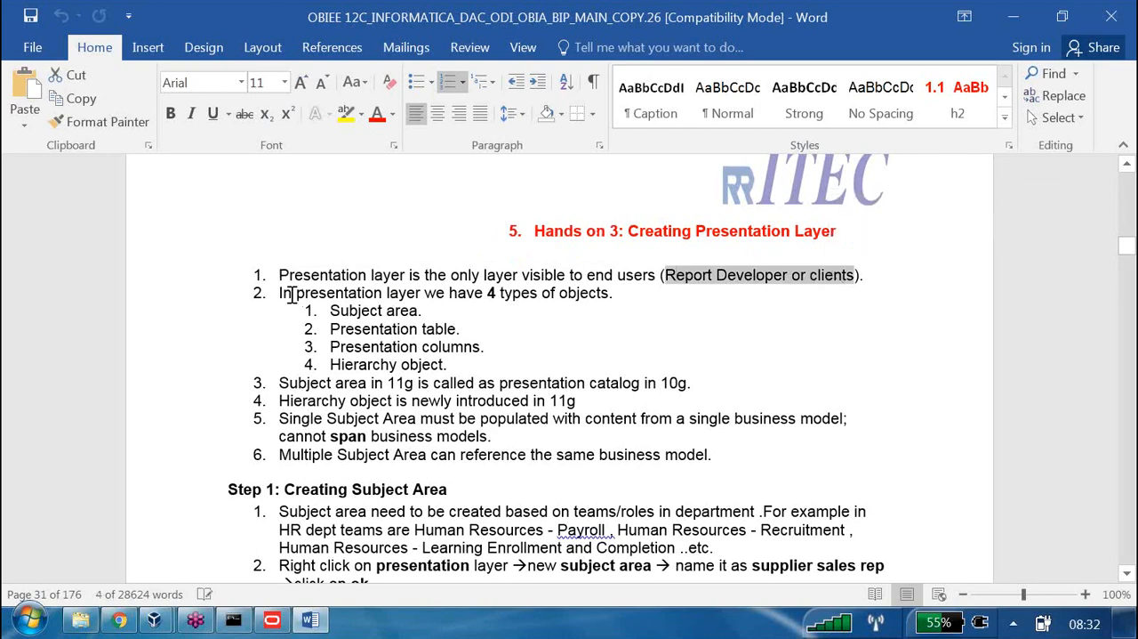
pyautogui.moveTo(283, 293); pyautogui.dragTo(609, 293)
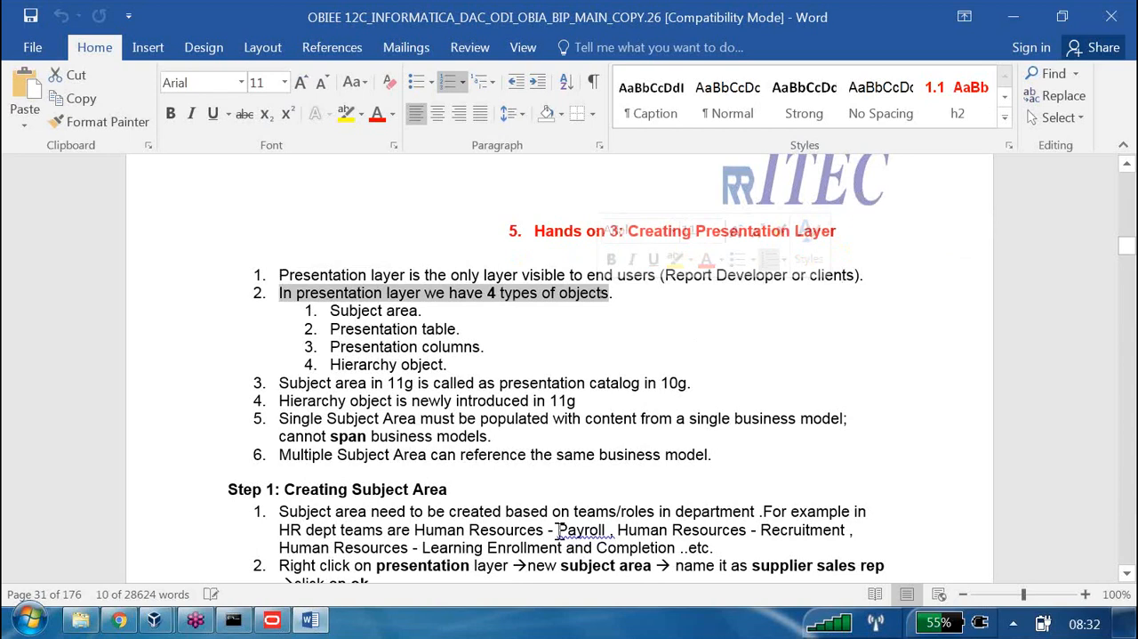
# Switch to the Oracle BI Administration Tool and view the properties of the new subject area, its Dim - customers table and the Region column
pyautogui.click(272, 620)
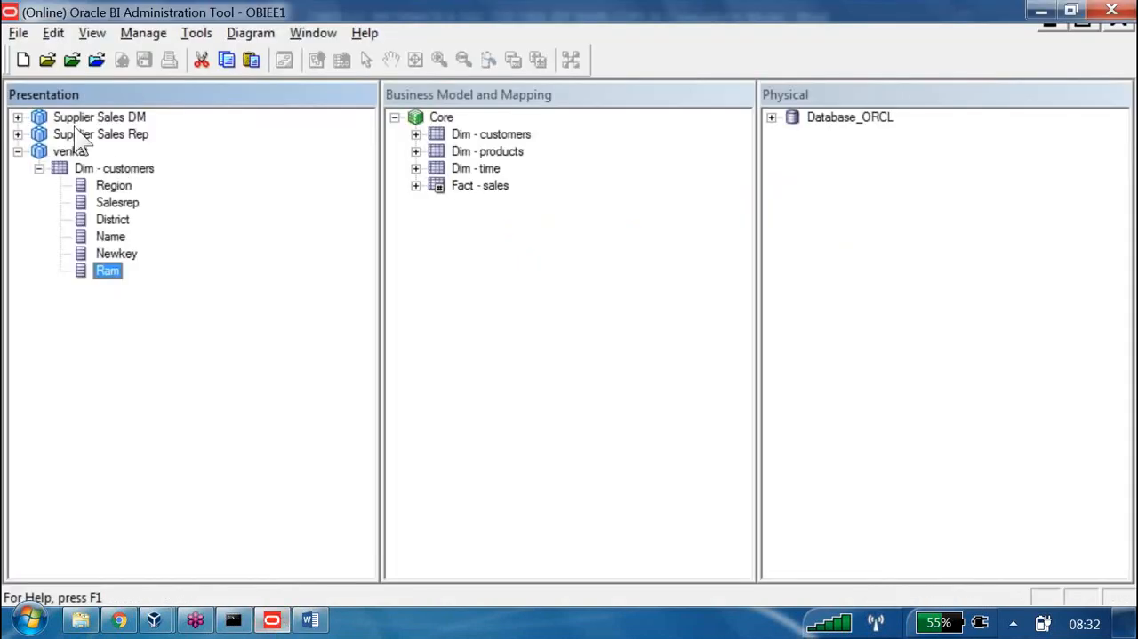
pyautogui.doubleClick(67, 151)
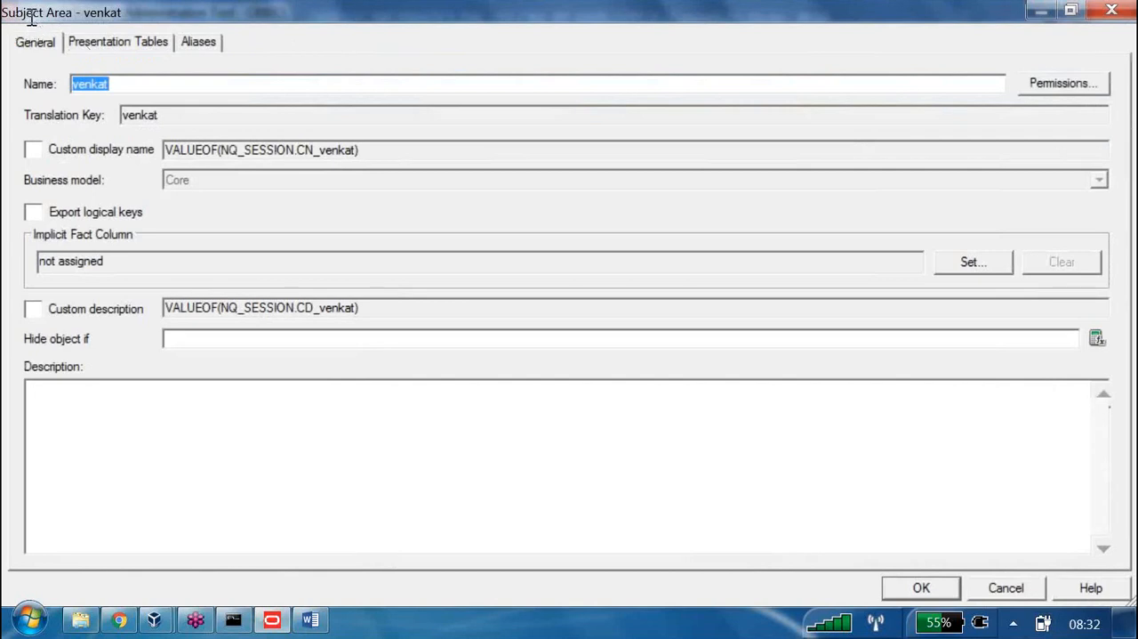
pyautogui.click(1111, 10)
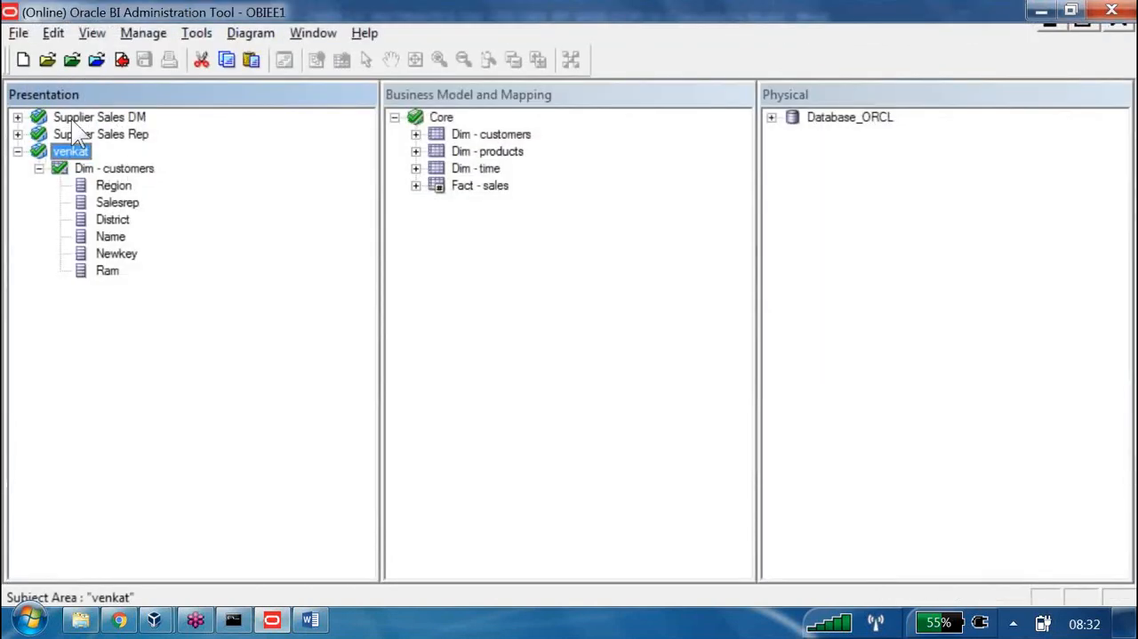
pyautogui.doubleClick(114, 168)
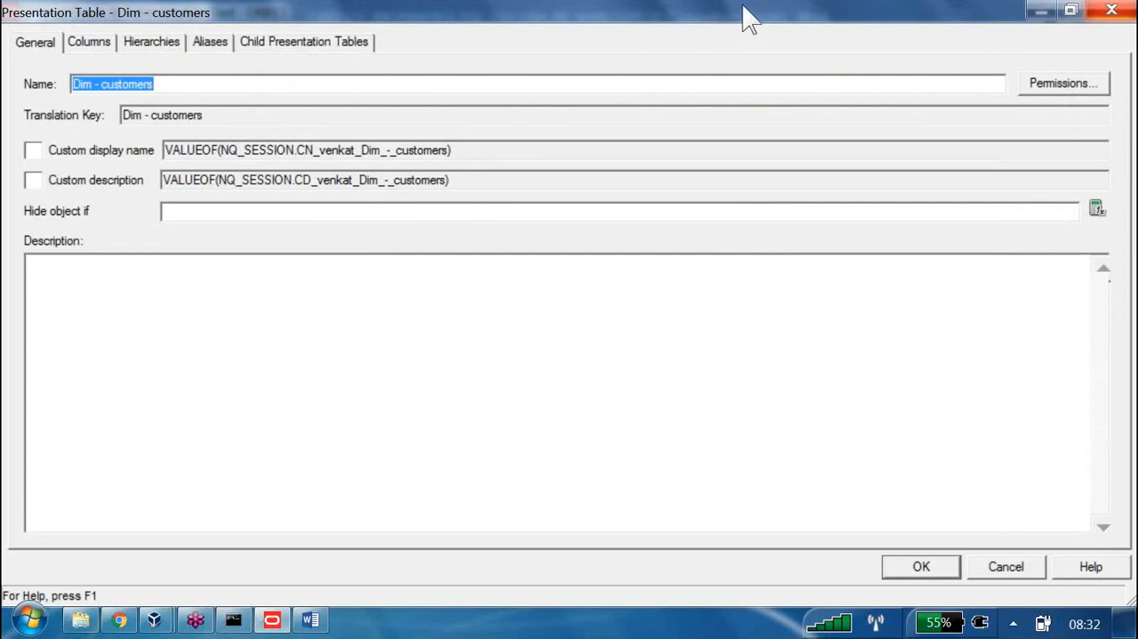
pyautogui.press('Escape')
pyautogui.doubleClick(109, 183)
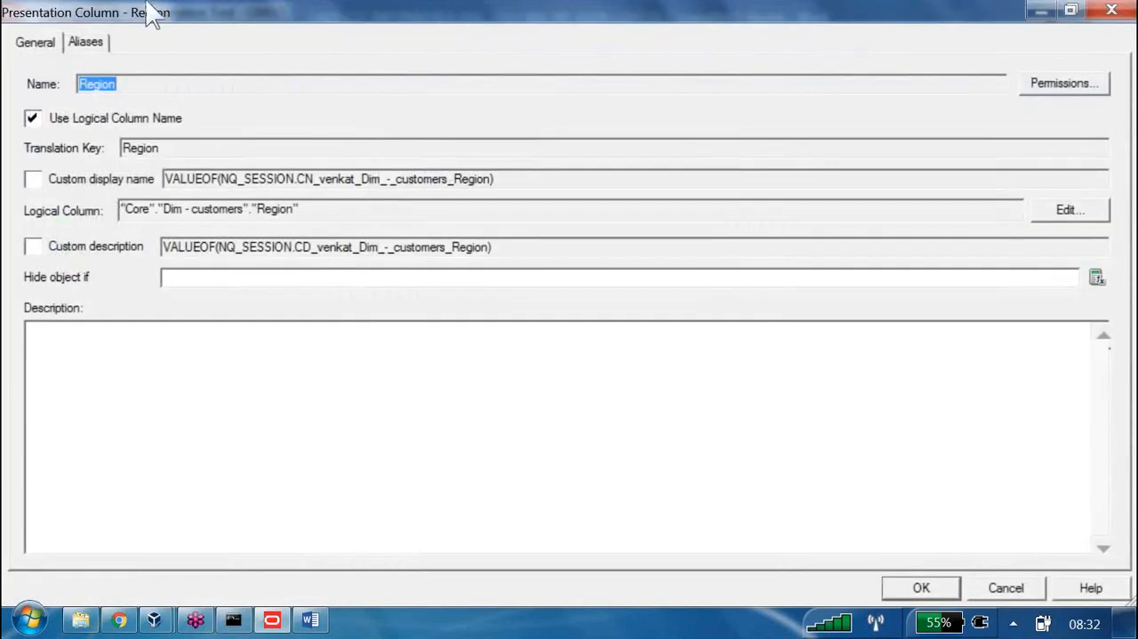
pyautogui.click(1112, 12)
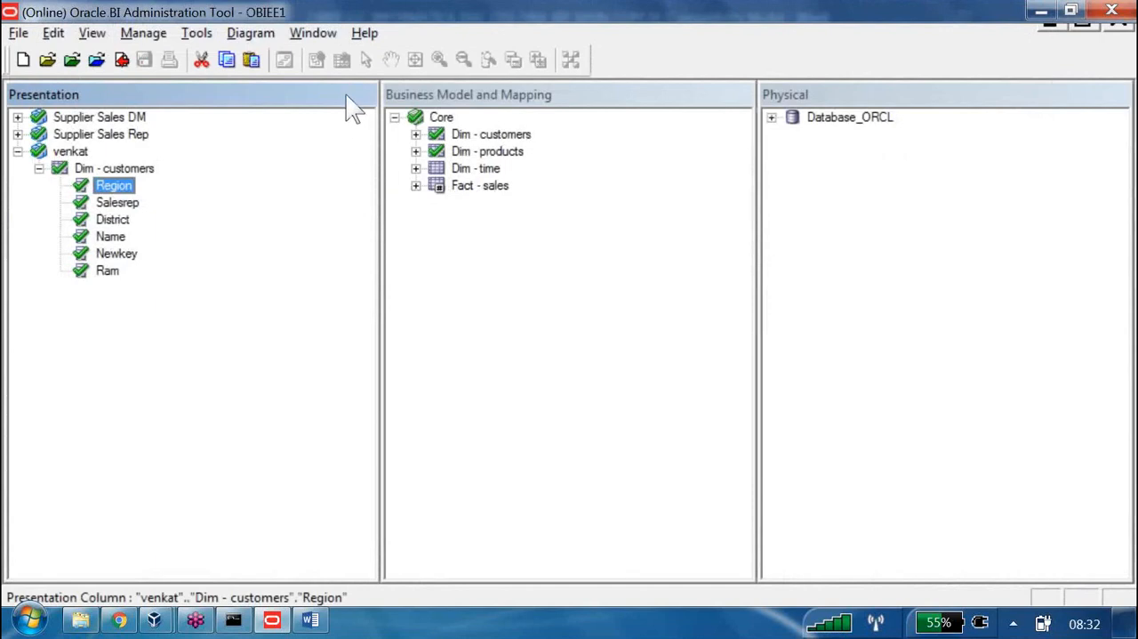
# Create a logical dimension from Core's Dim - customers table, add it to the Dim - customers presentation table and view the hierarchy's properties
pyautogui.rightClick(514, 134)
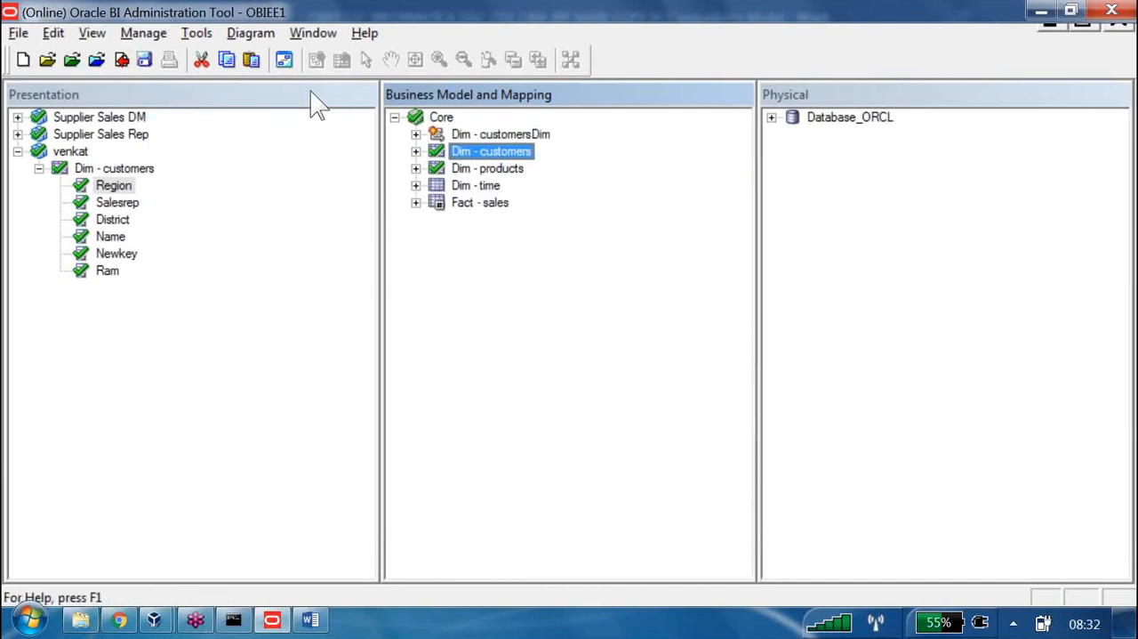
pyautogui.moveTo(458, 135); pyautogui.dragTo(143, 191)
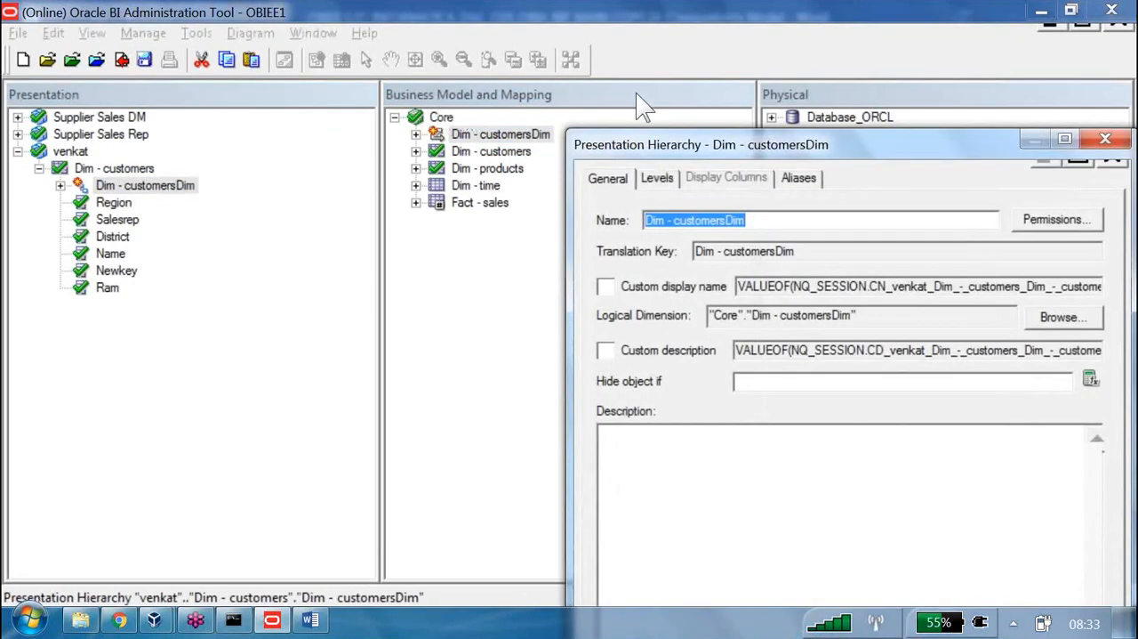
pyautogui.moveTo(953, 140); pyautogui.dragTo(845, 149)
pyautogui.click(997, 148)
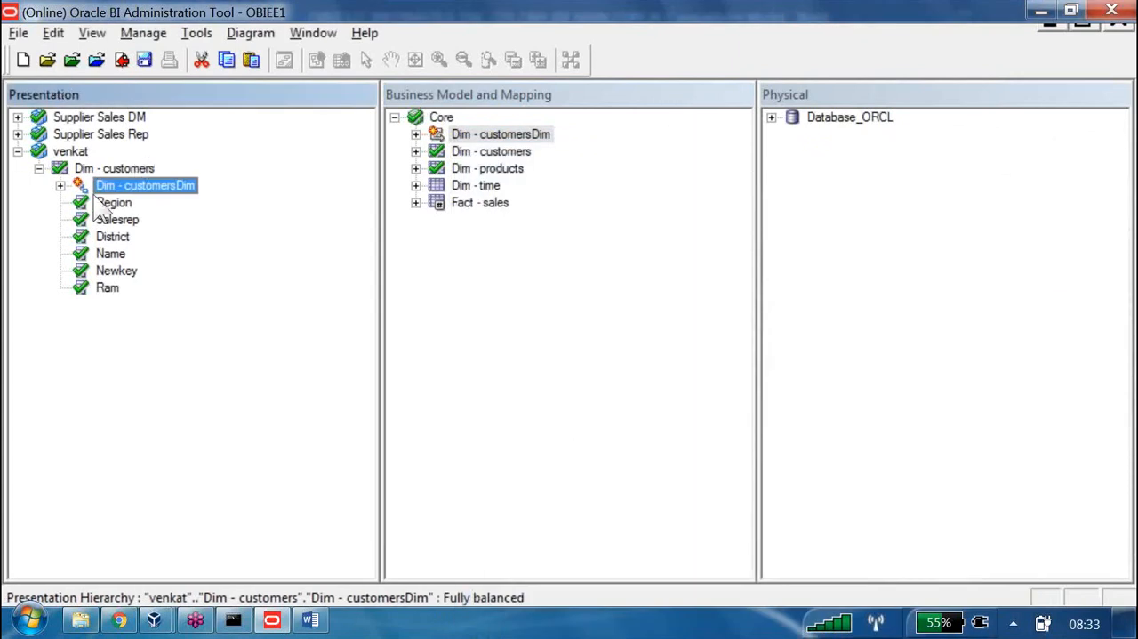
# Point out the subject area, presentation table, hierarchy and column objects in turn in the Presentation layer
pyautogui.click(64, 151)
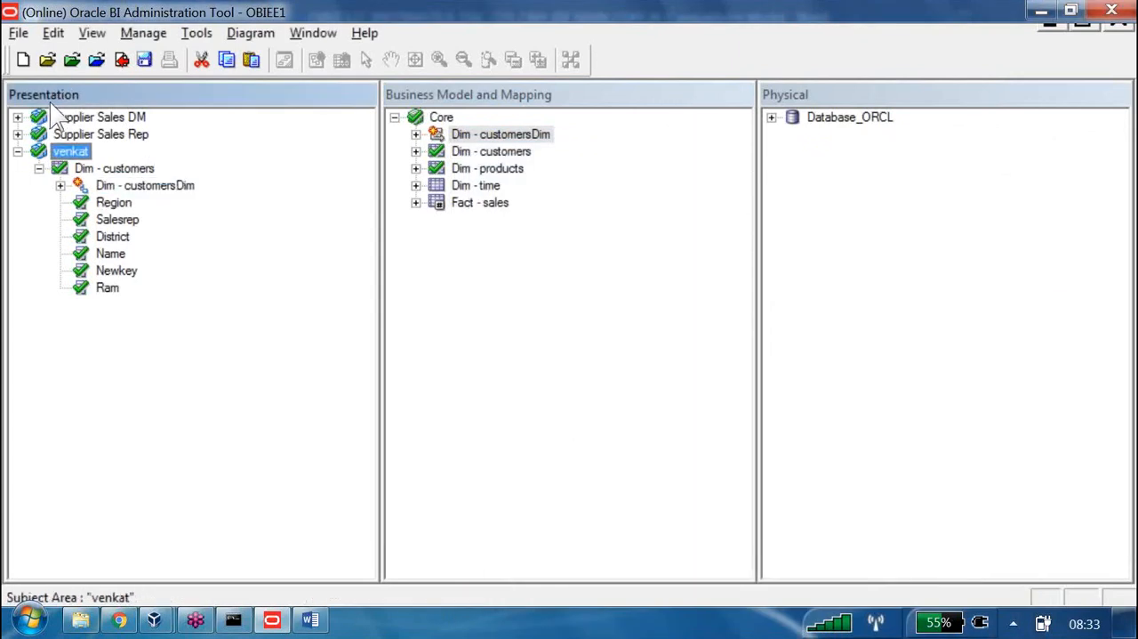
pyautogui.press('Down')
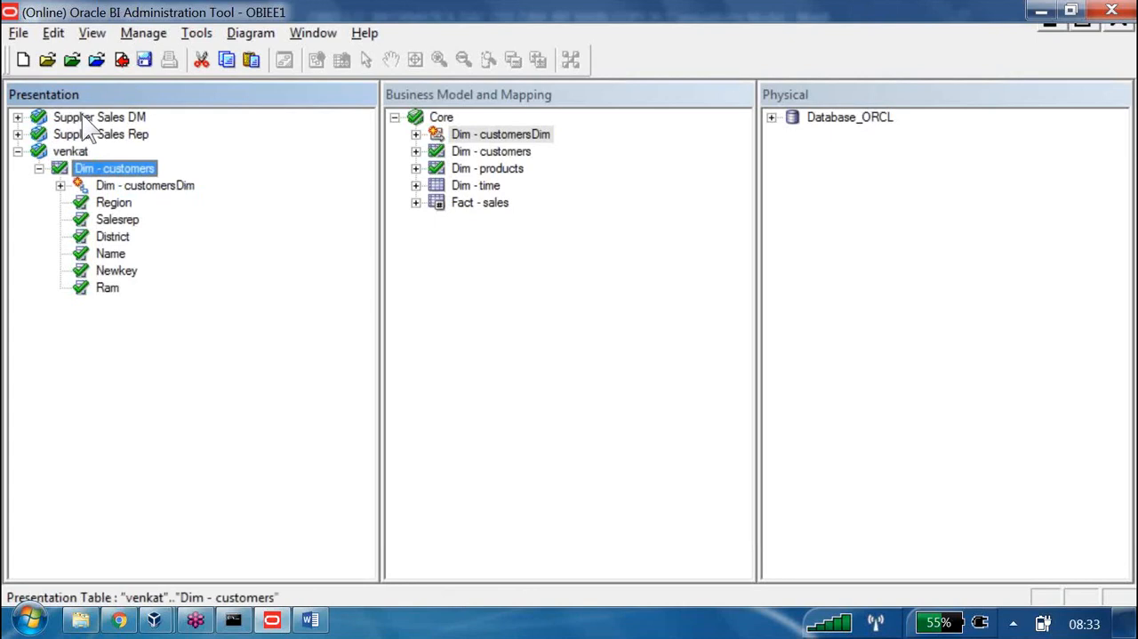
pyautogui.press('Down')
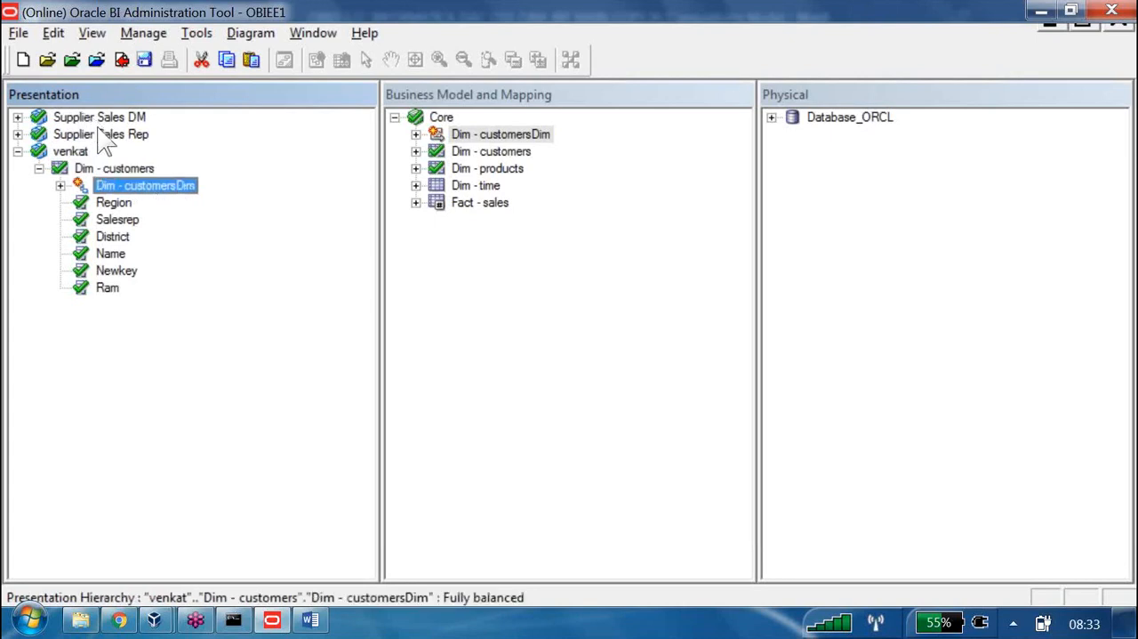
pyautogui.press('Down')
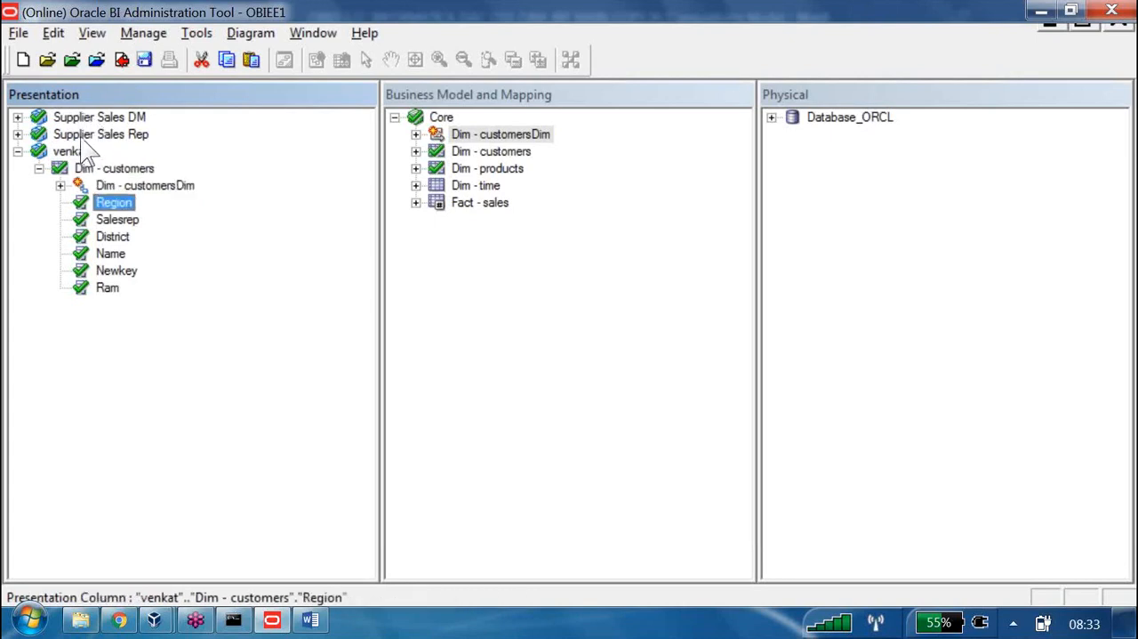
# Expand Database_ORCL down to SUPPLIER2's D1_CUSTOMER2 table and view the properties of its REGION physical column
pyautogui.click(772, 117)
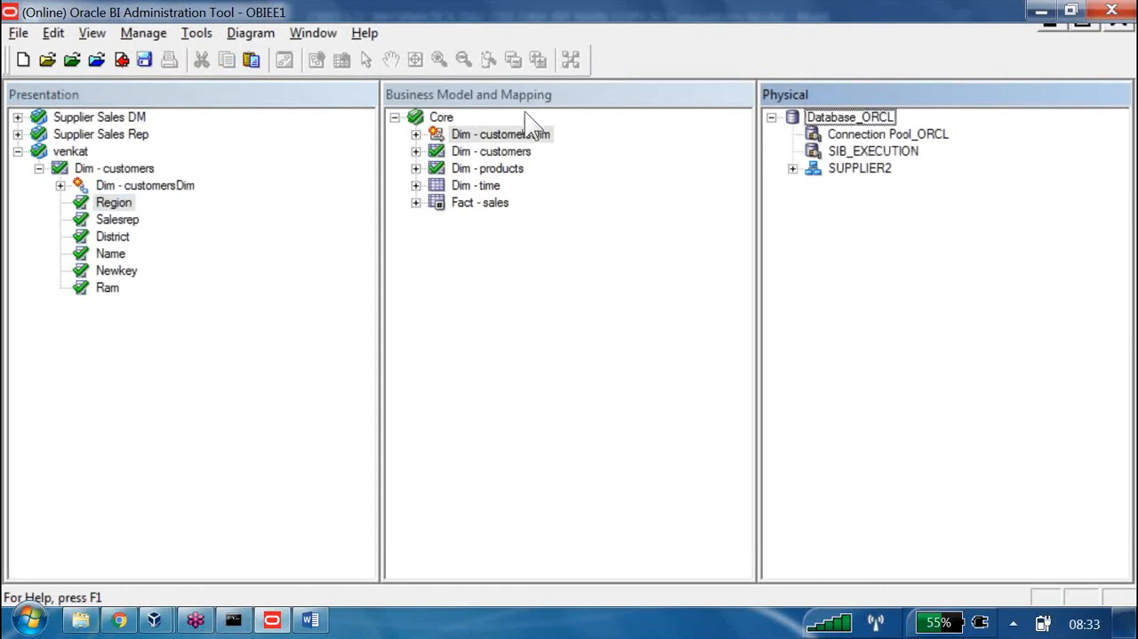
pyautogui.click(793, 168)
pyautogui.click(815, 203)
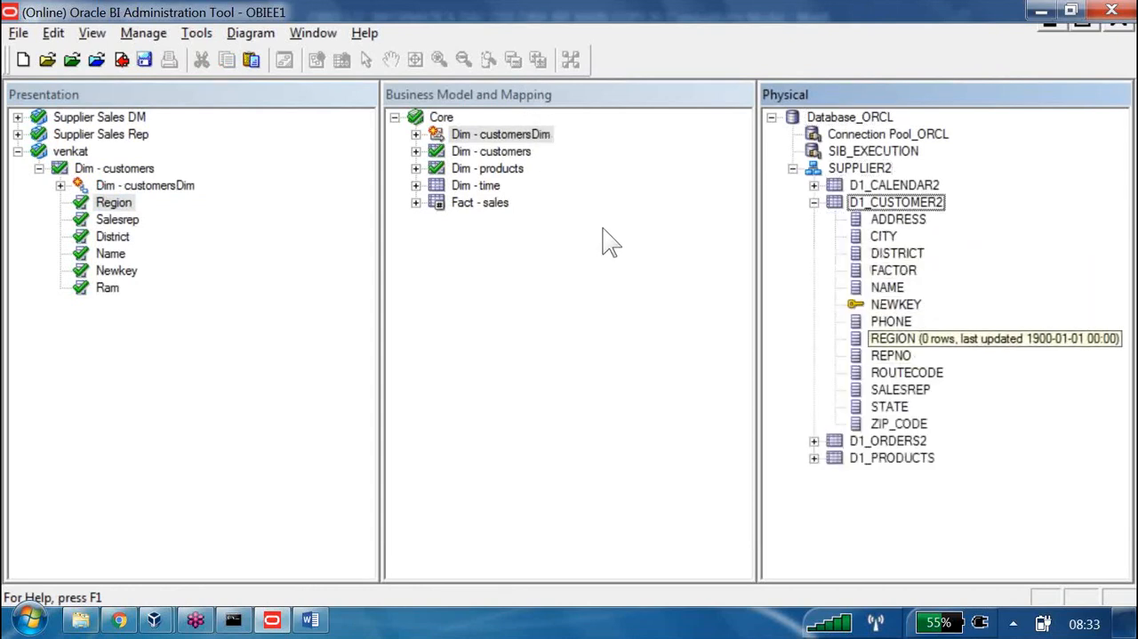
pyautogui.click(893, 338)
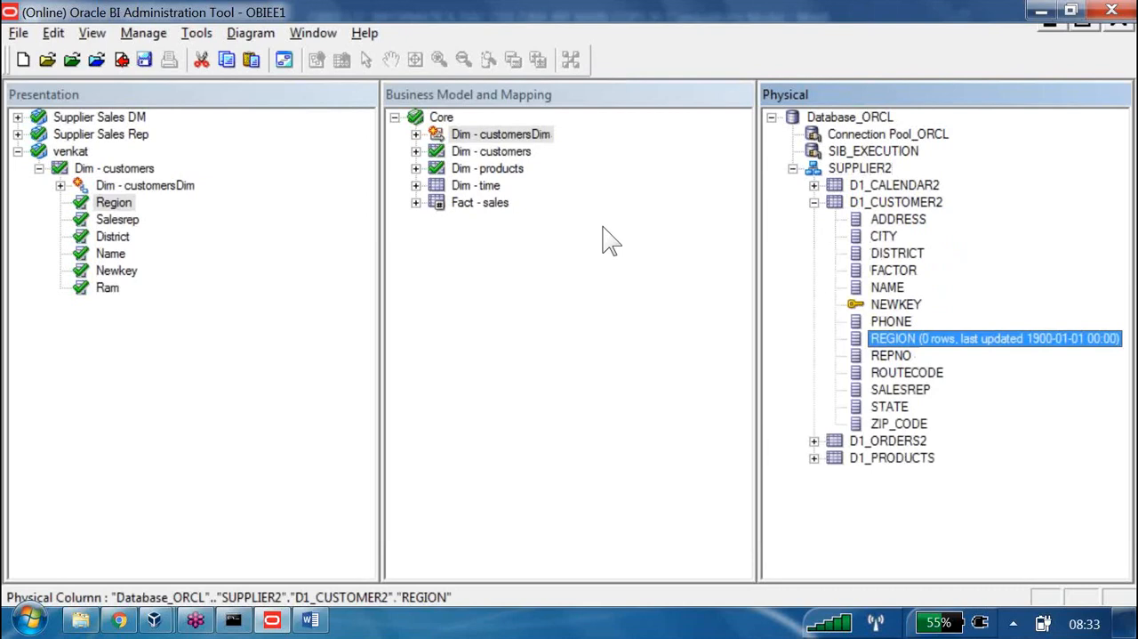
pyautogui.doubleClick(893, 338)
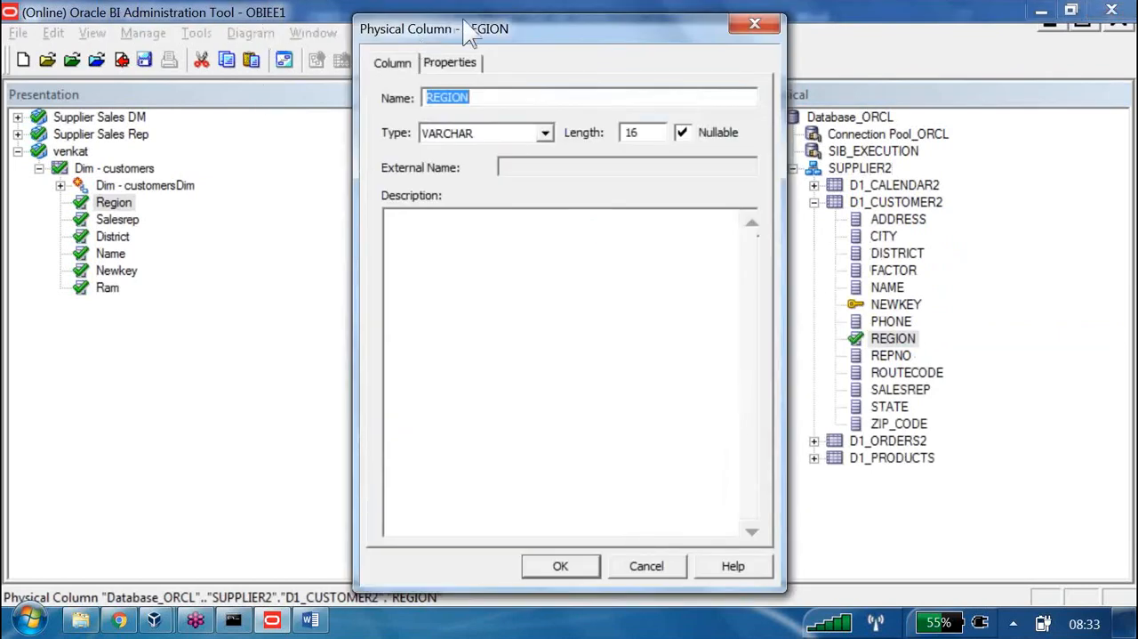
pyautogui.press('Escape')
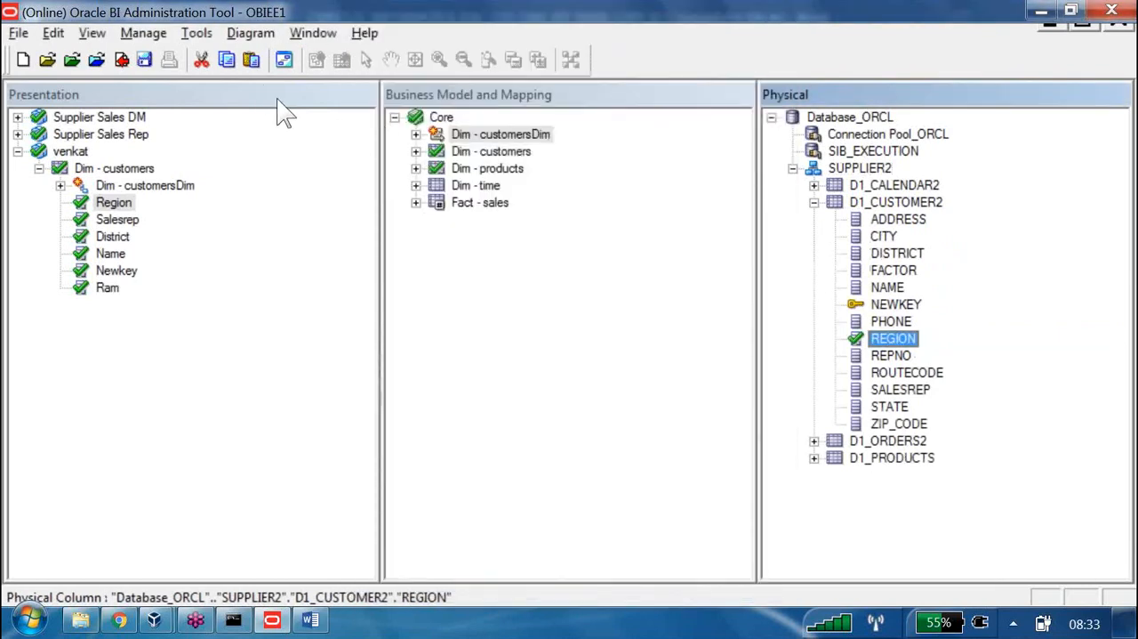
# Expand Dim - customers in the Core business model and view the properties of its Region logical column
pyautogui.click(416, 151)
pyautogui.doubleClick(491, 254)
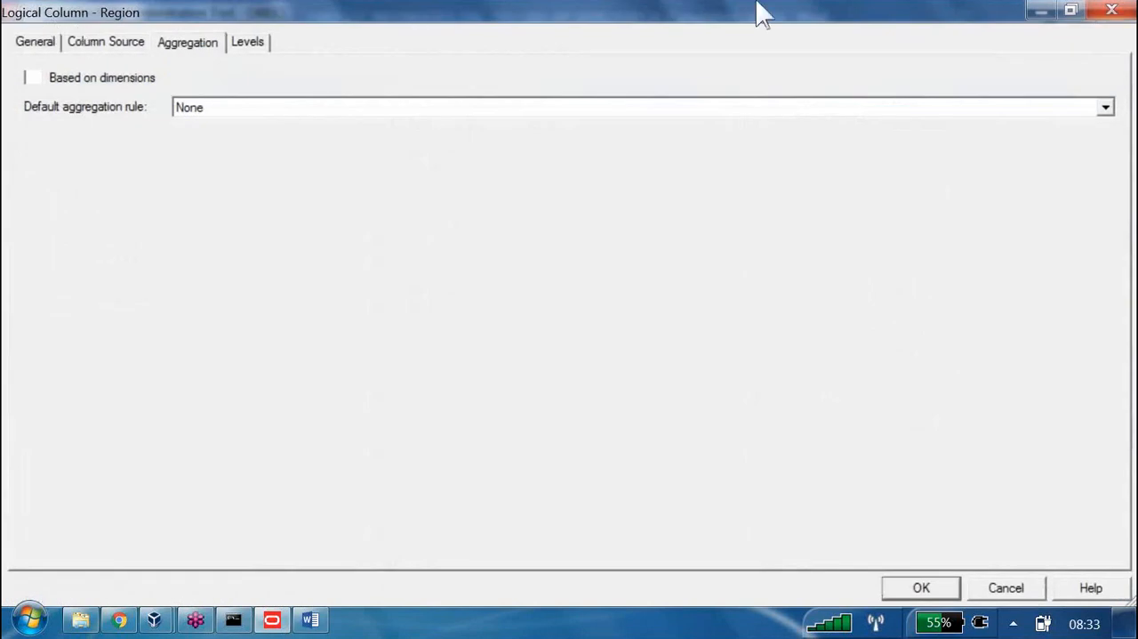
pyautogui.press('Escape')
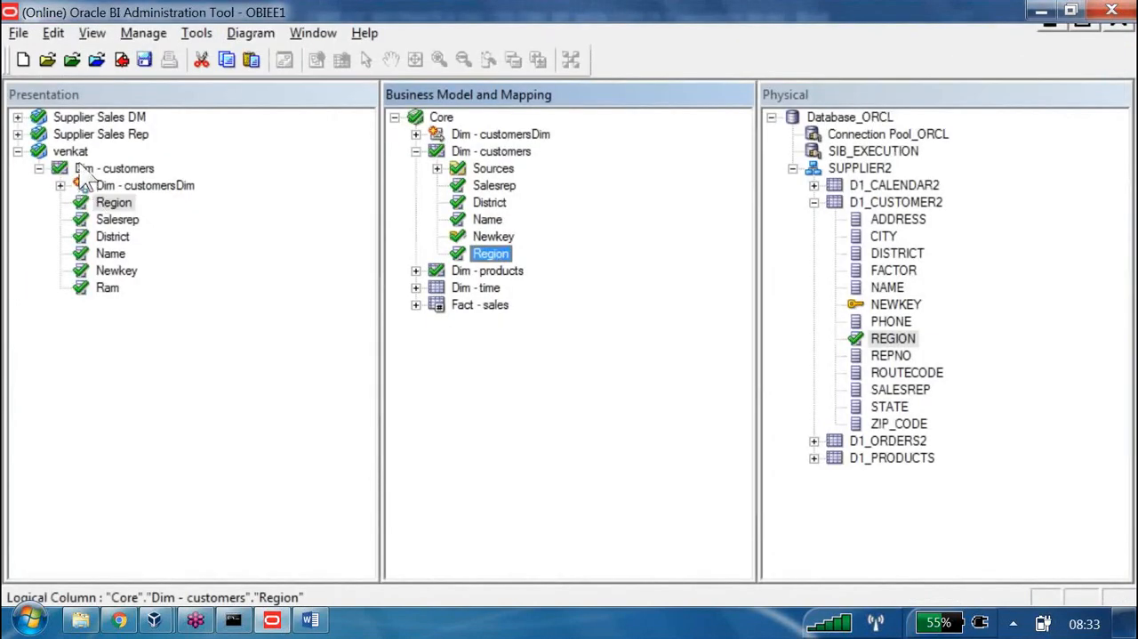
# View the properties of the Region presentation column under venkat's Dim - customers table
pyautogui.doubleClick(113, 202)
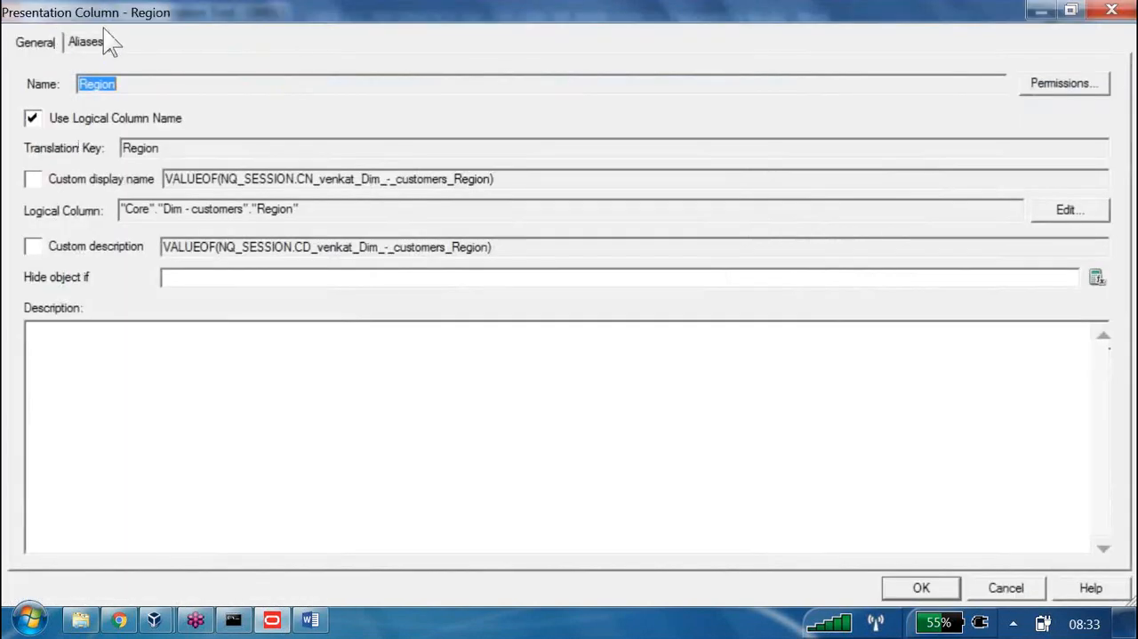
pyautogui.press('Escape')
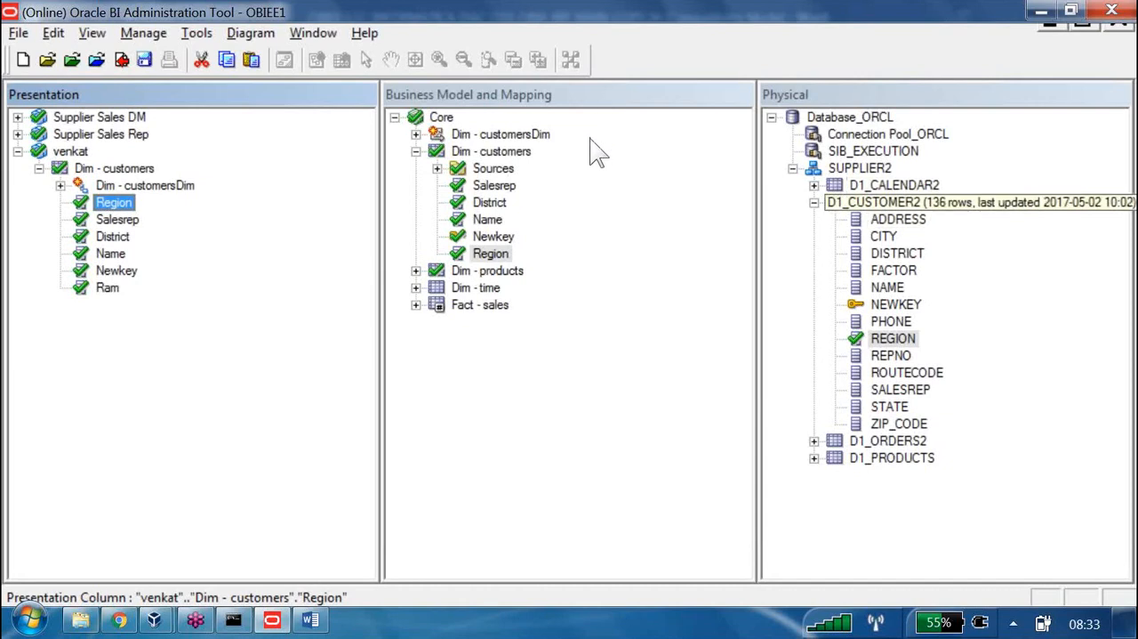
# View the properties of the D1_CUSTOMER2 physical table and the Dim - customers logical table, ending on the Dim - customers presentation table
pyautogui.doubleClick(886, 202)
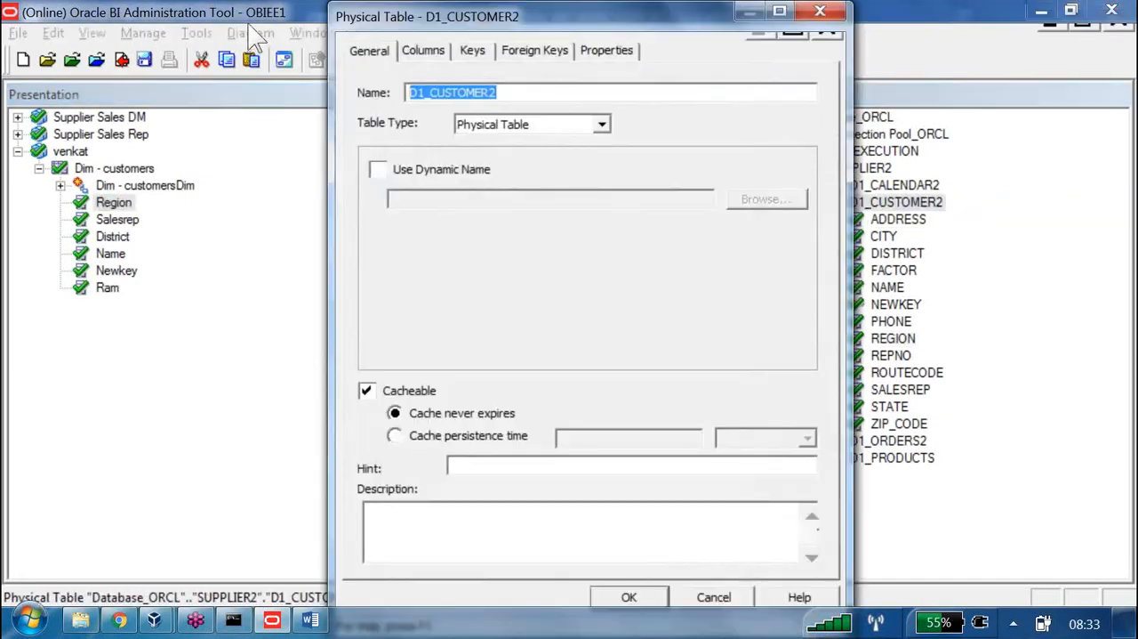
pyautogui.press('Escape')
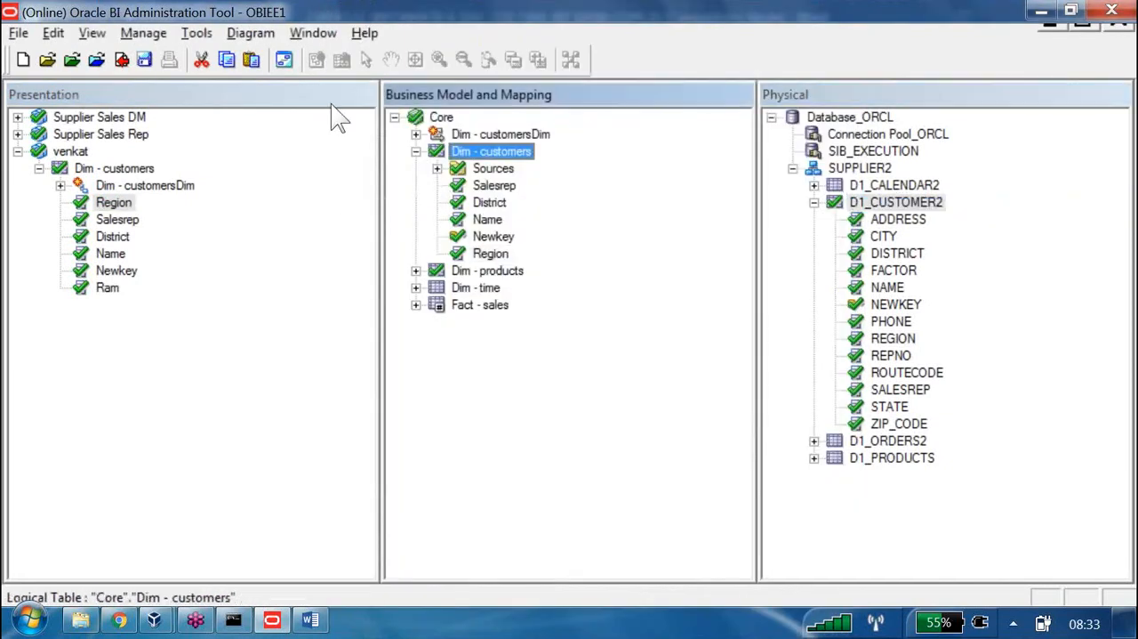
pyautogui.doubleClick(491, 151)
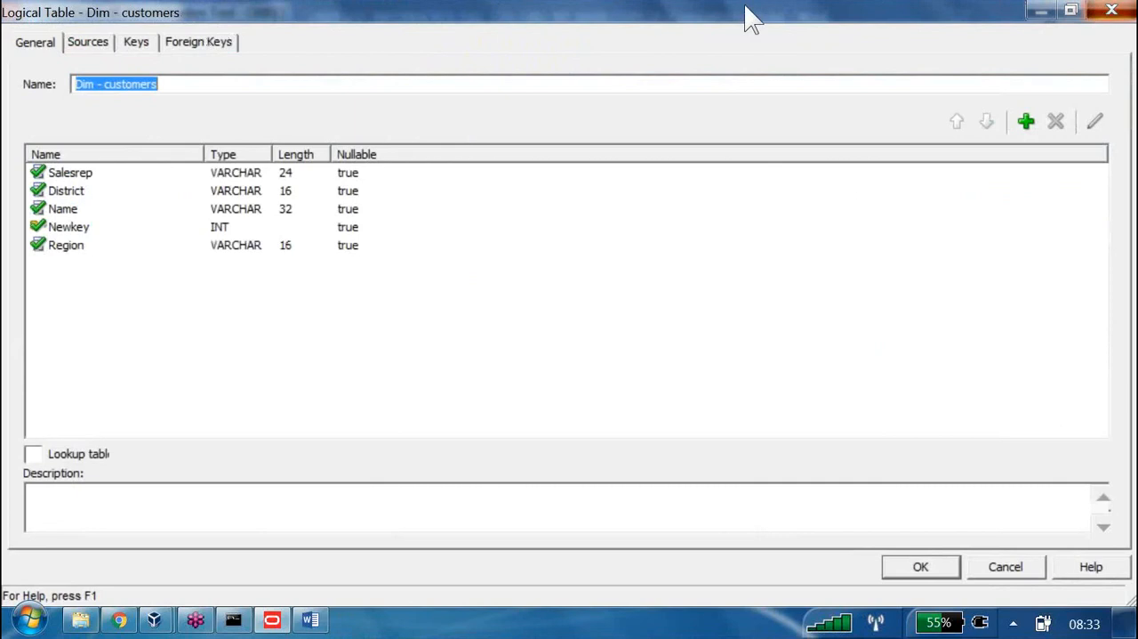
pyautogui.press('Escape')
pyautogui.click(114, 168)
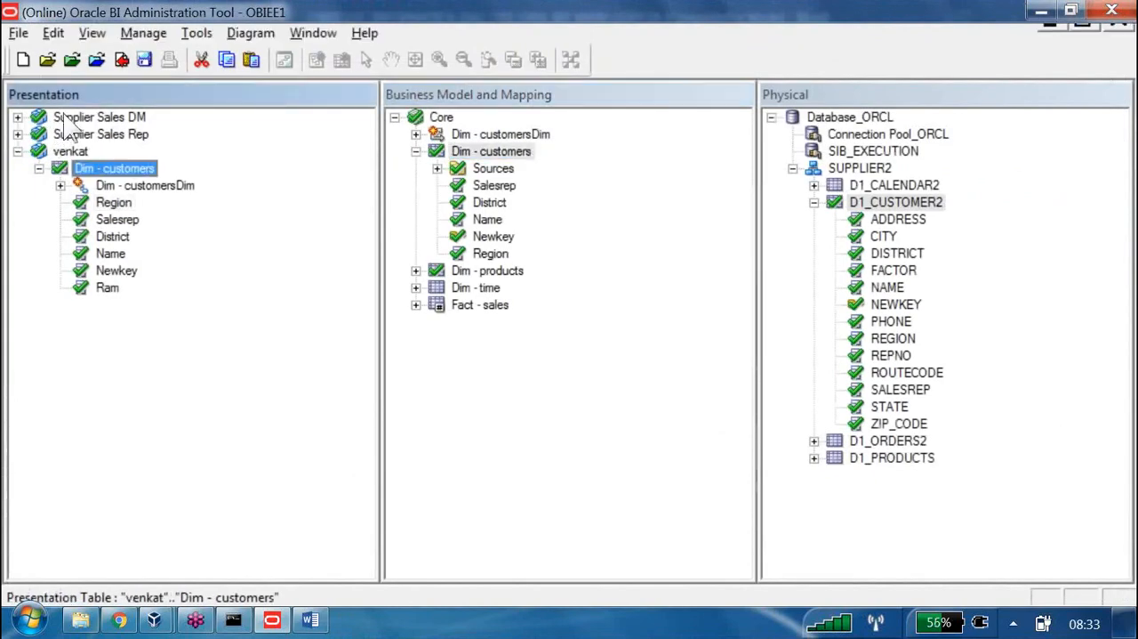
# Switch to the lab notes in Word and add "/12c" after "11g" in note 3 about the subject area
pyautogui.click(311, 620)
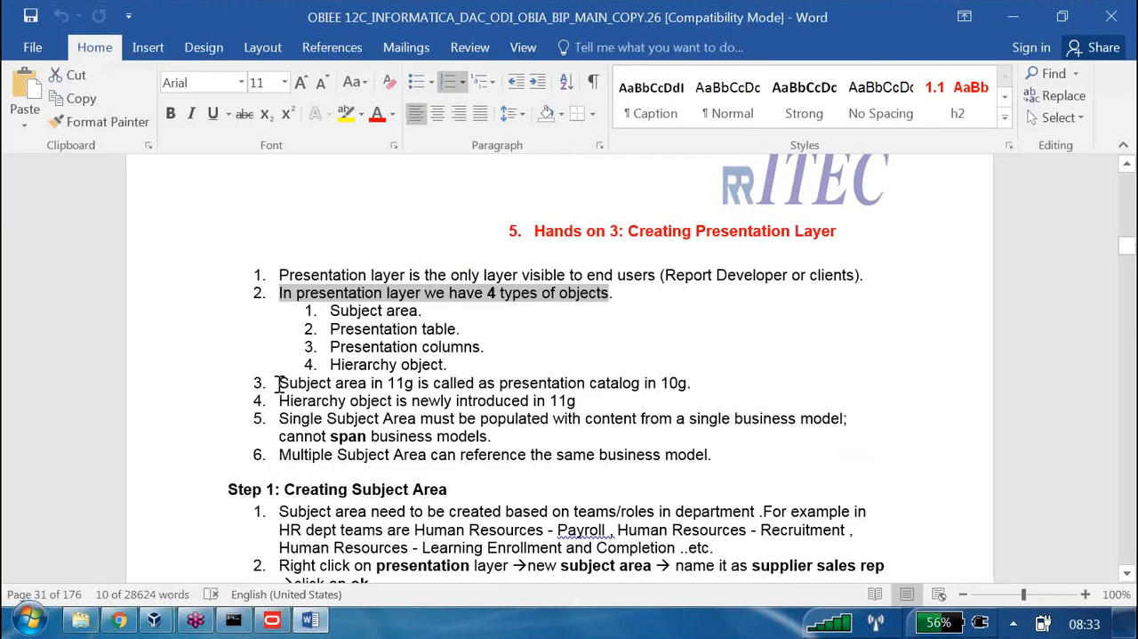
pyautogui.moveTo(278, 386); pyautogui.dragTo(681, 384)
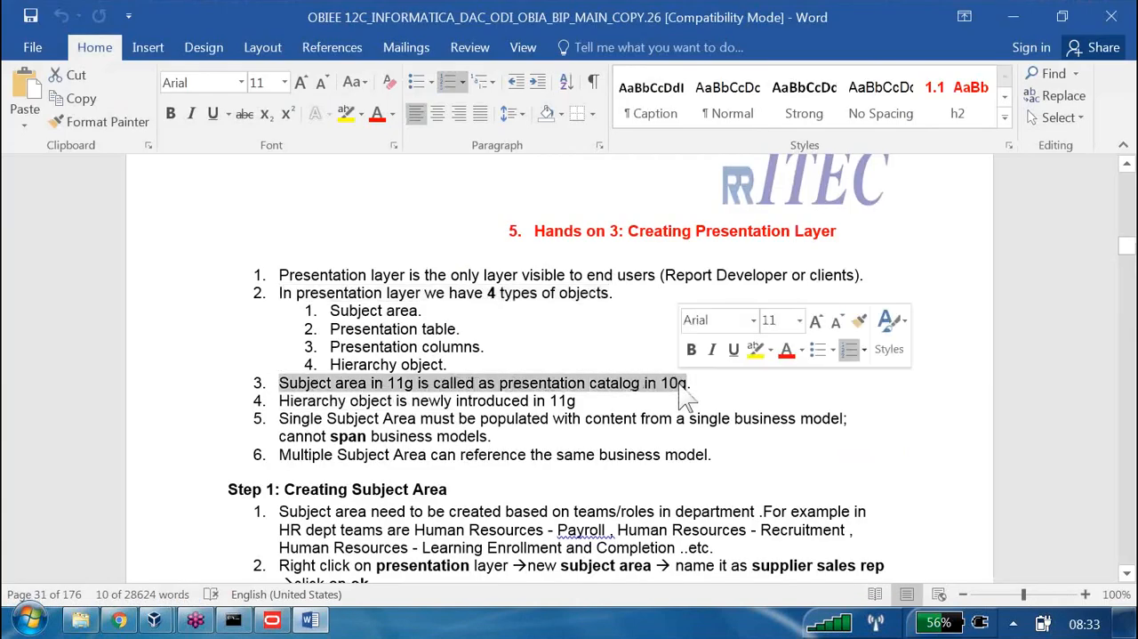
pyautogui.click(413, 382)
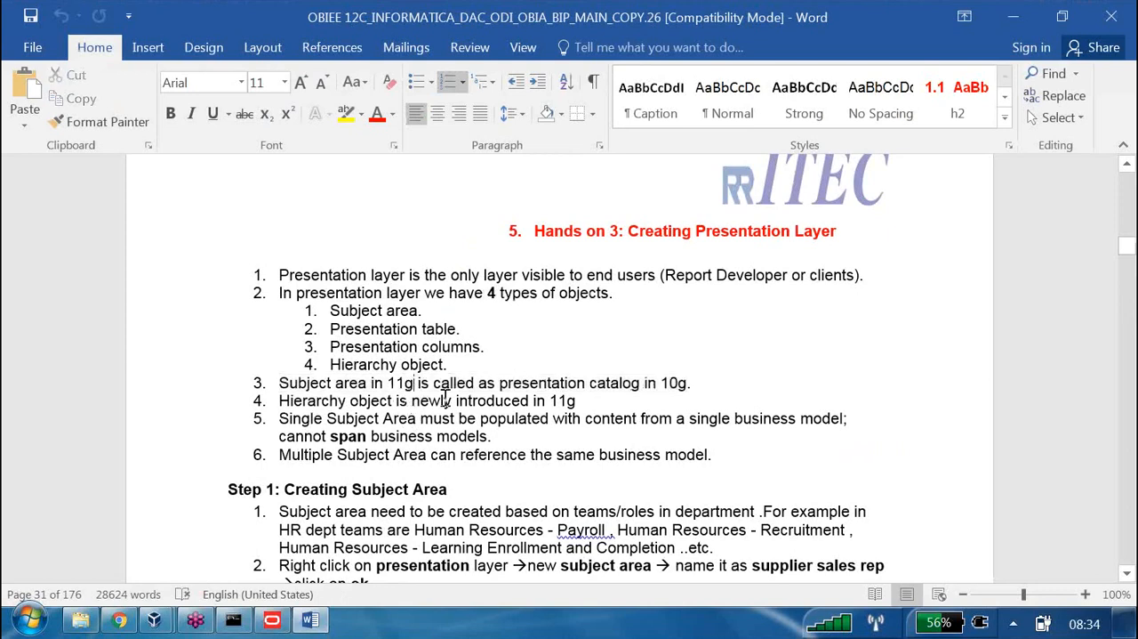
pyautogui.write('/12c')
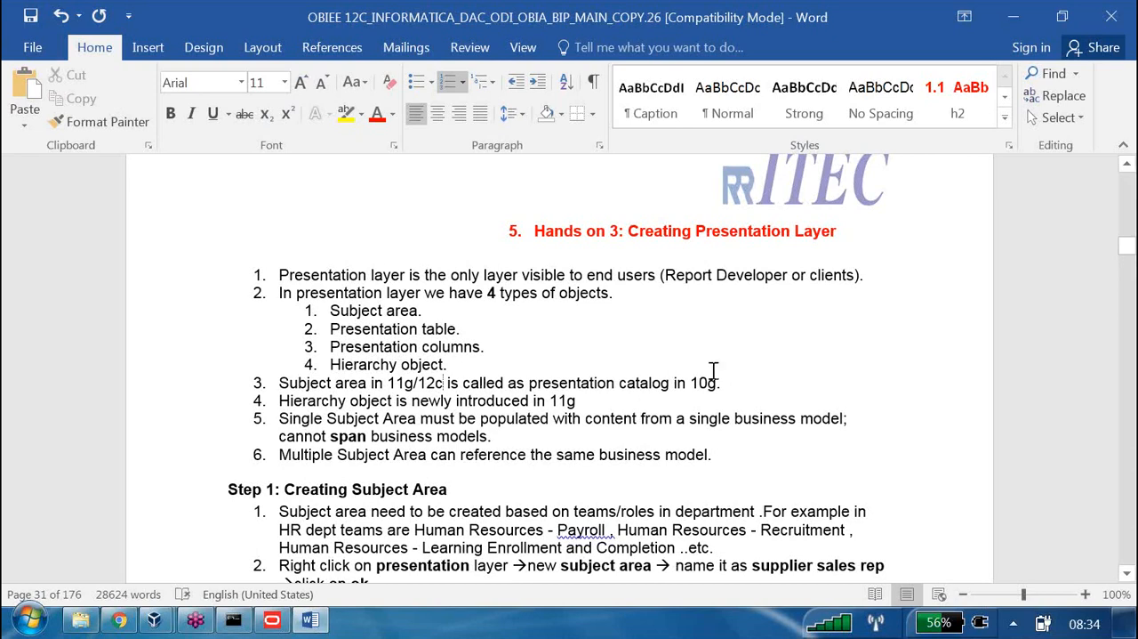
# Show the Presentation layer's New Subject Area command in the Administration Tool, and highlight note 3 in the Word lab notes
pyautogui.click(274, 621)
pyautogui.click(64, 251)
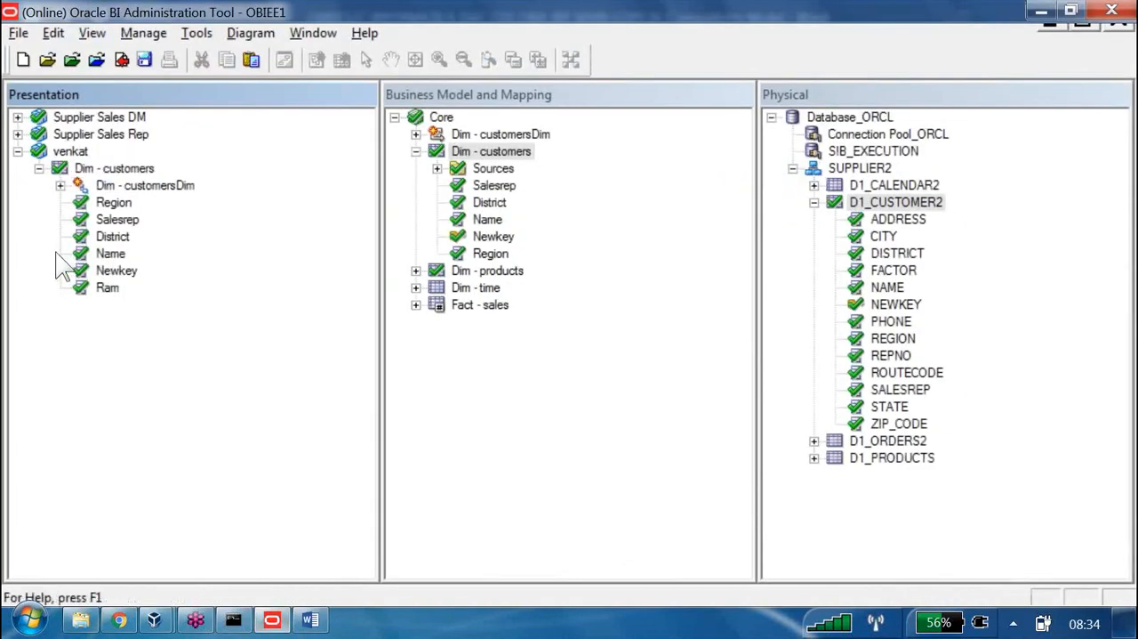
pyautogui.rightClick(84, 379)
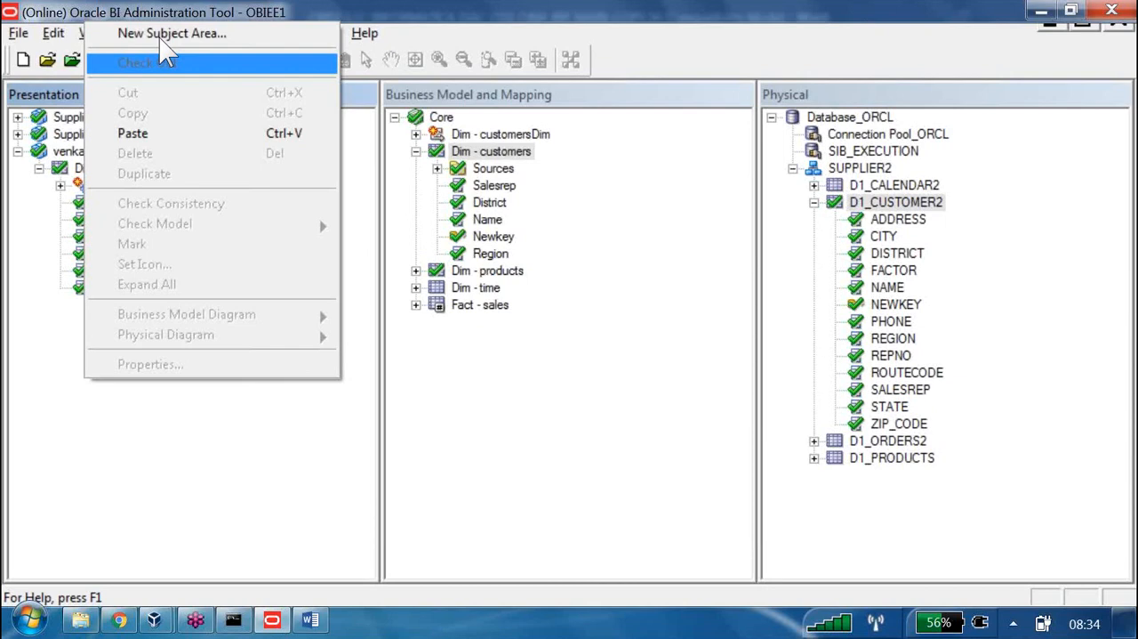
pyautogui.click(322, 622)
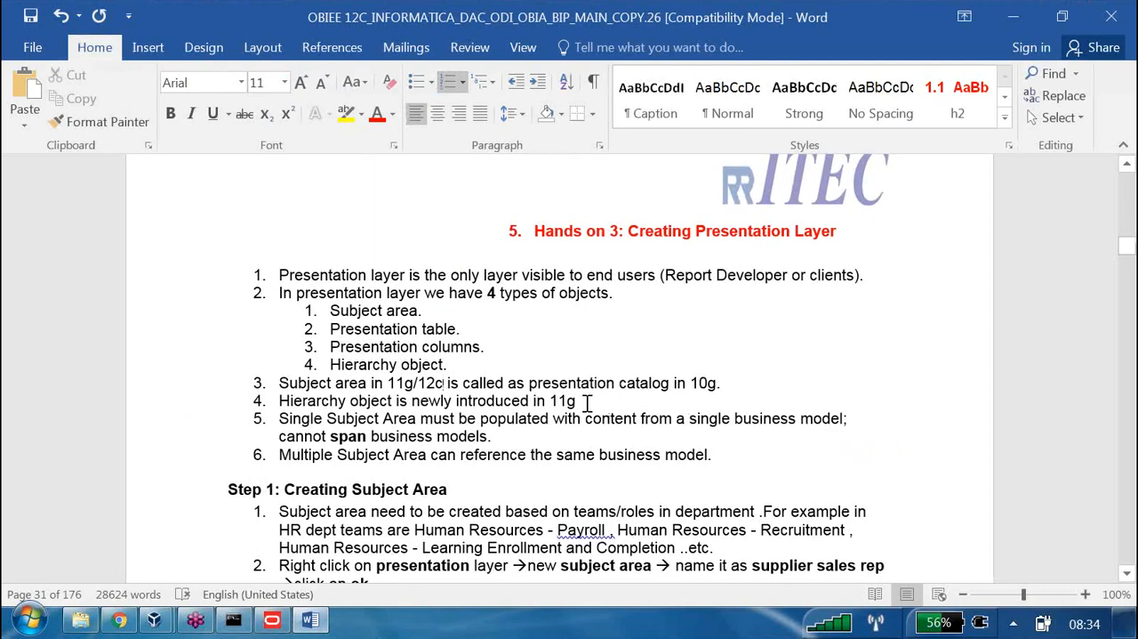
pyautogui.moveTo(719, 384); pyautogui.dragTo(275, 382)
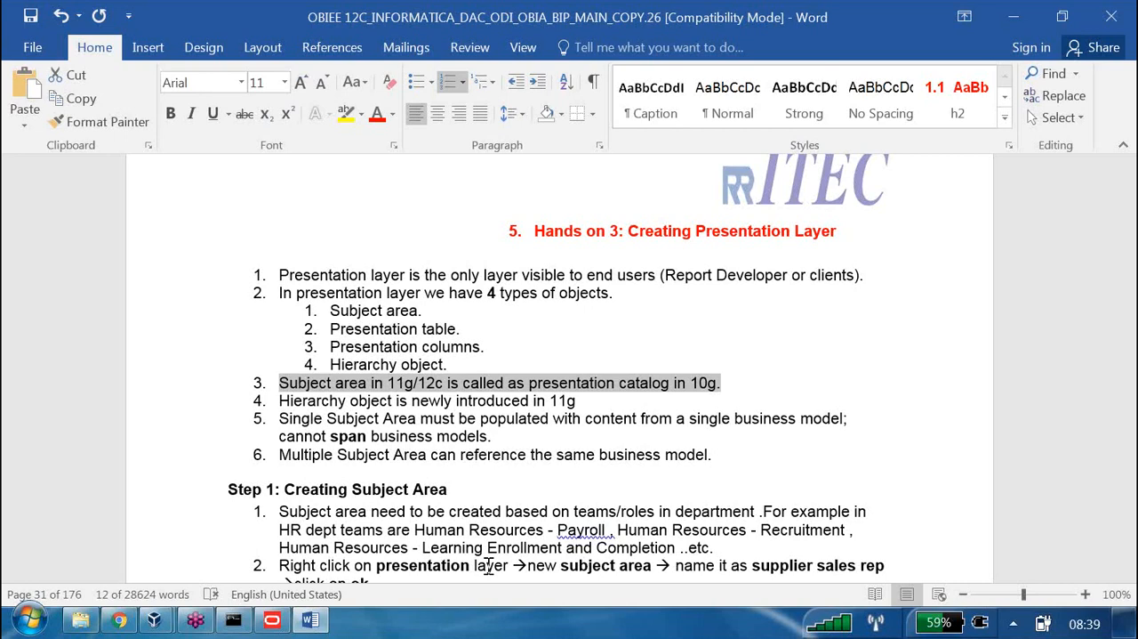
# Switch to Oracle BI Answers in Chrome and start a new analysis to show the list of available subject areas
pyautogui.click(118, 620)
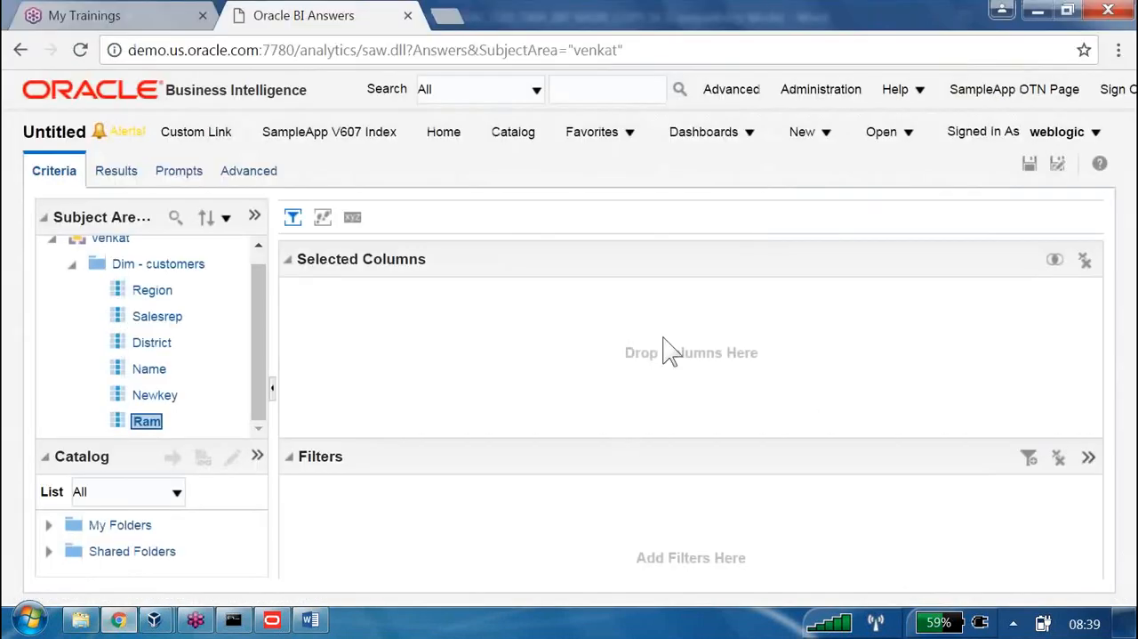
pyautogui.click(807, 138)
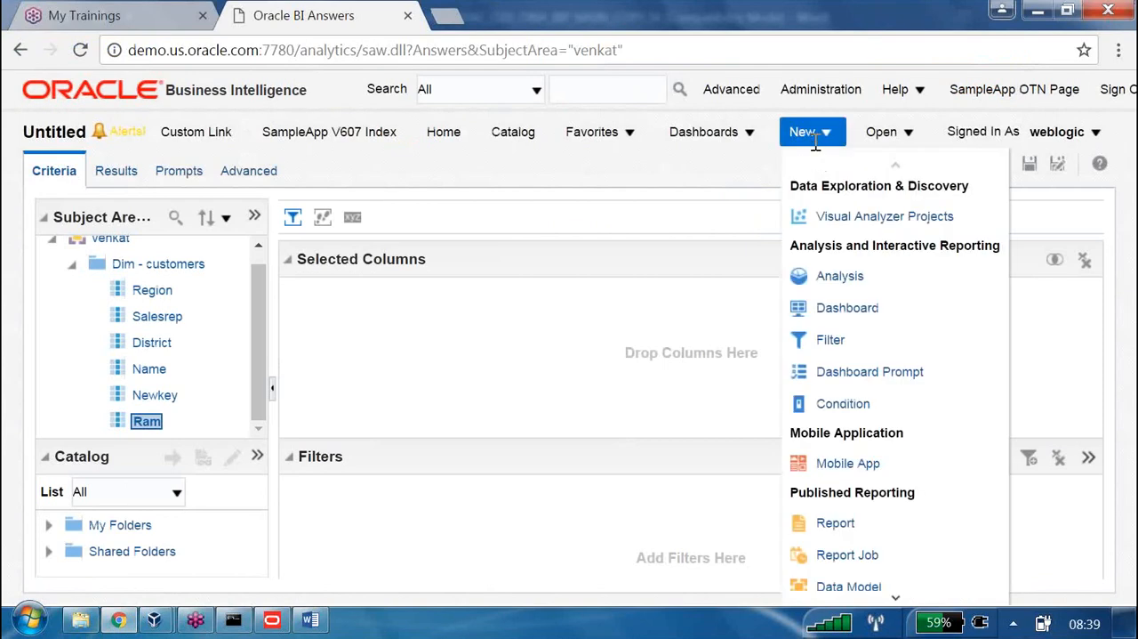
pyautogui.click(840, 277)
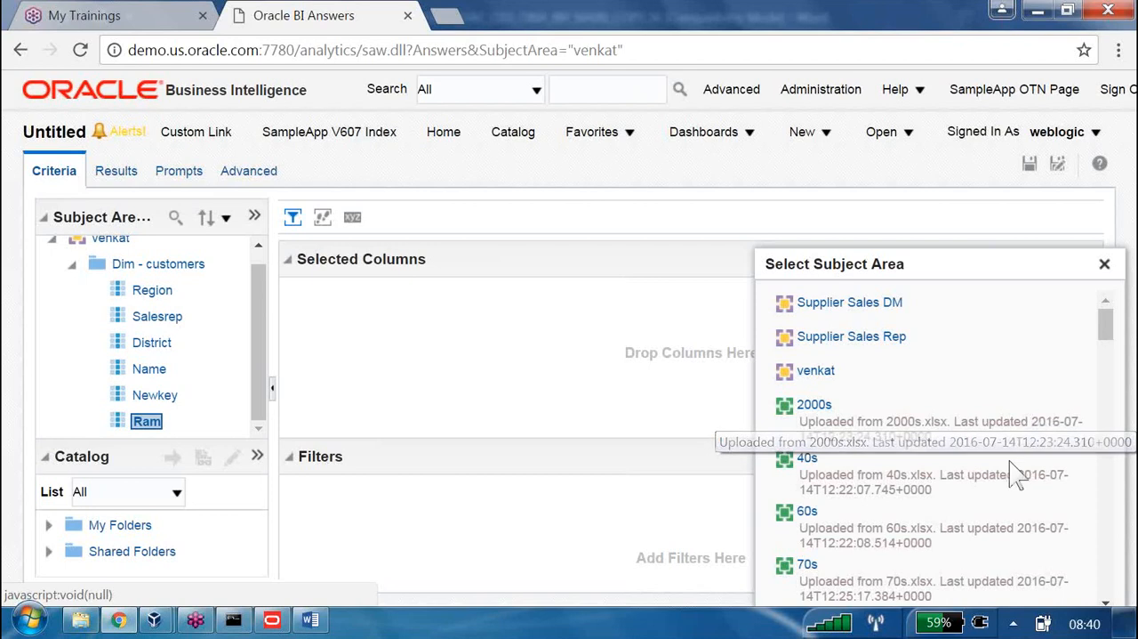
# Switch to the Administration Tool and point out the Supplier Sales DM and Supplier Sales Rep subject areas in the Presentation layer
pyautogui.click(272, 619)
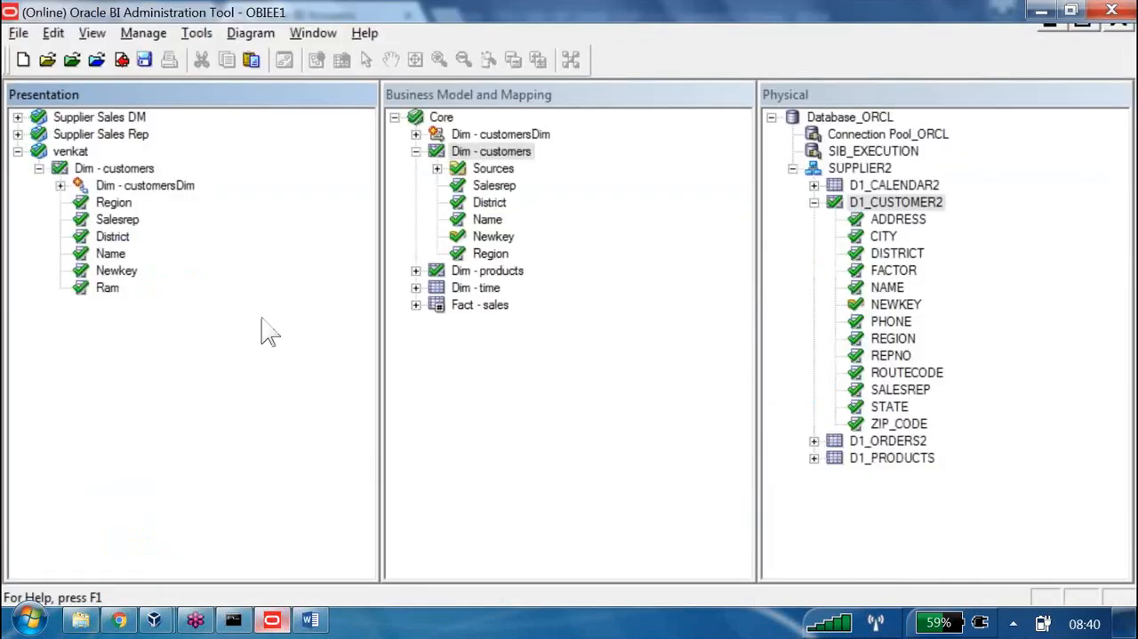
pyautogui.click(98, 116)
pyautogui.press('Down')
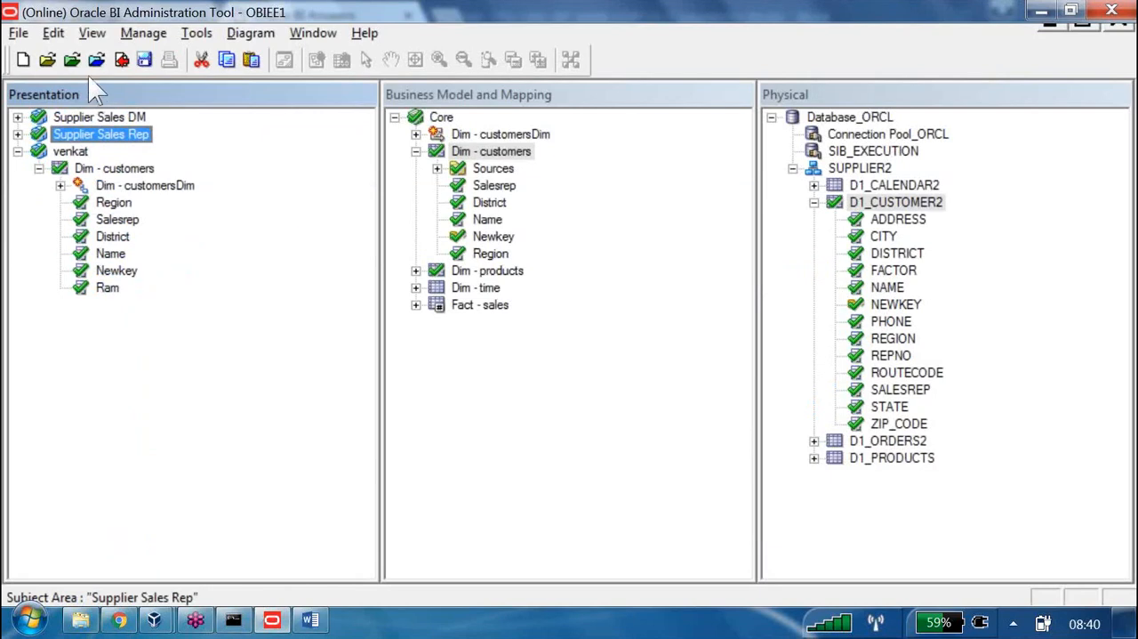
pyautogui.press('Up')
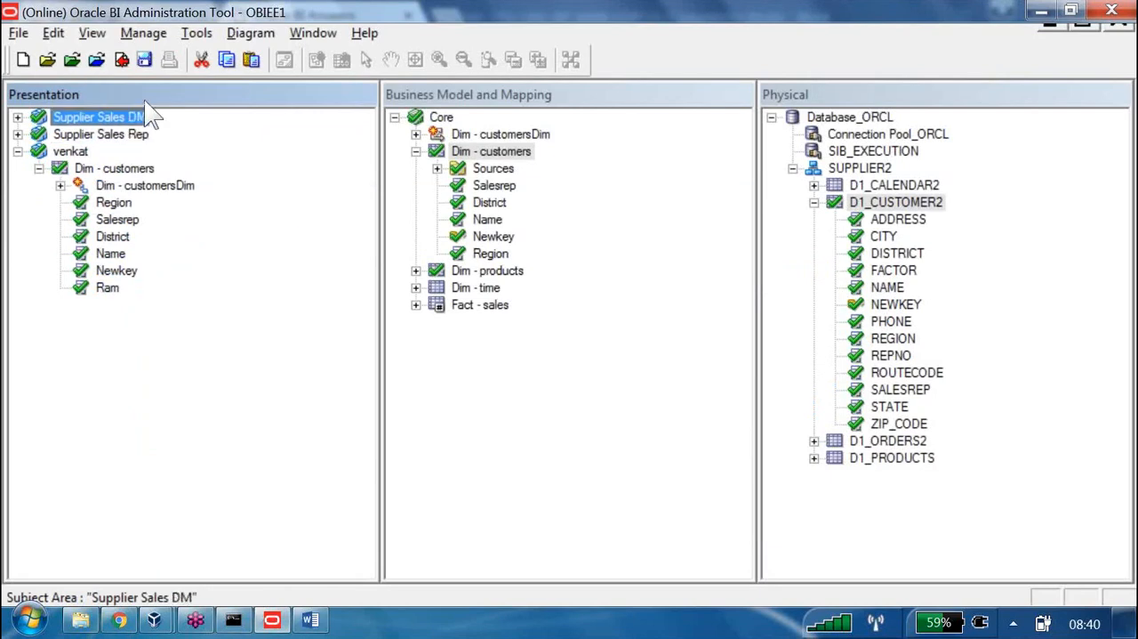
pyautogui.press('Down')
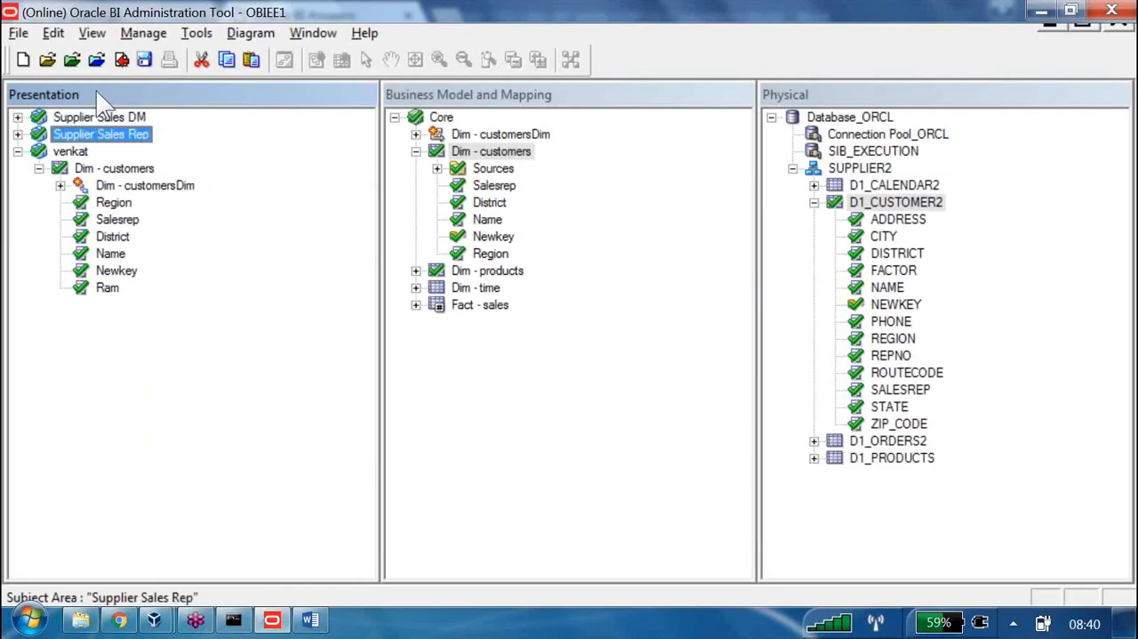
pyautogui.press('Up')
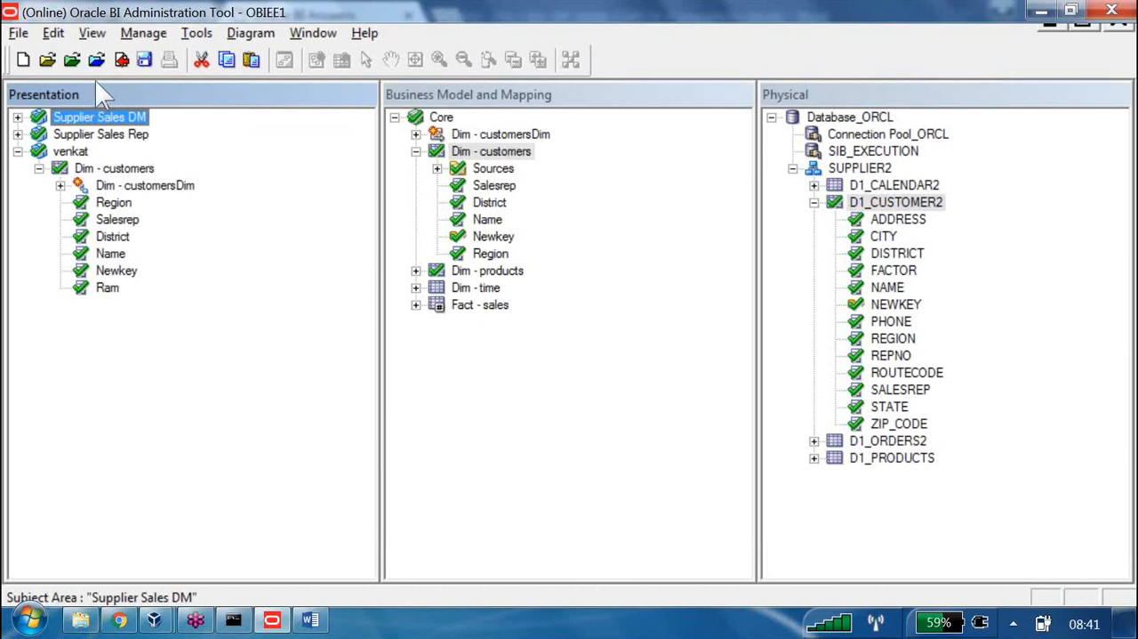
# View the permissions of the Supplier Sales DM subject area from its properties, and close them unchanged
pyautogui.press('Return')
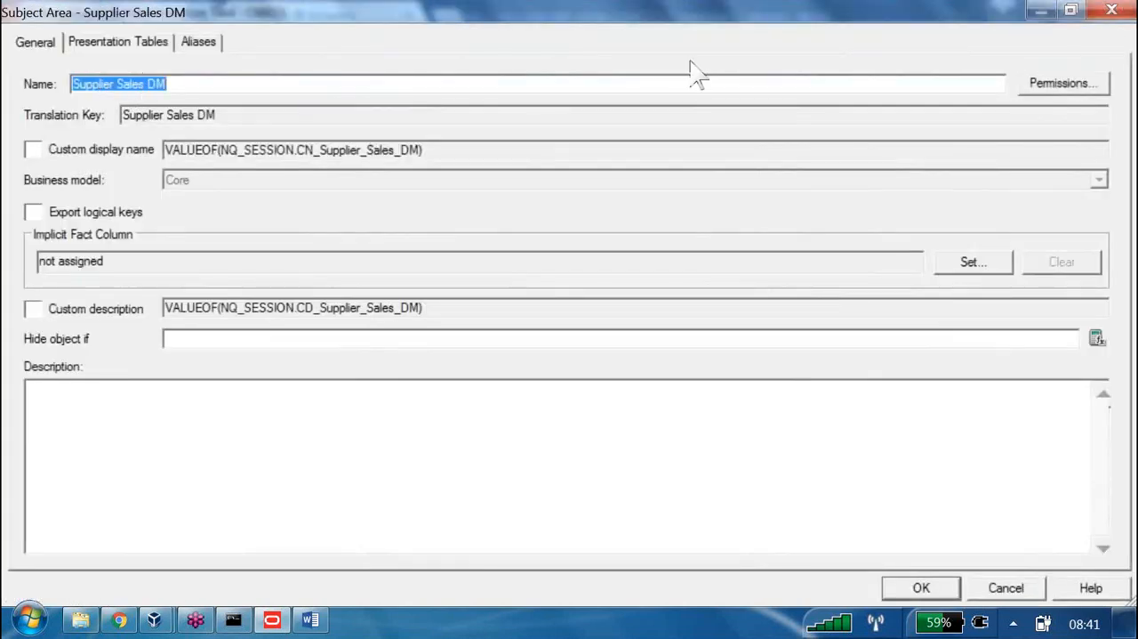
pyautogui.click(1050, 83)
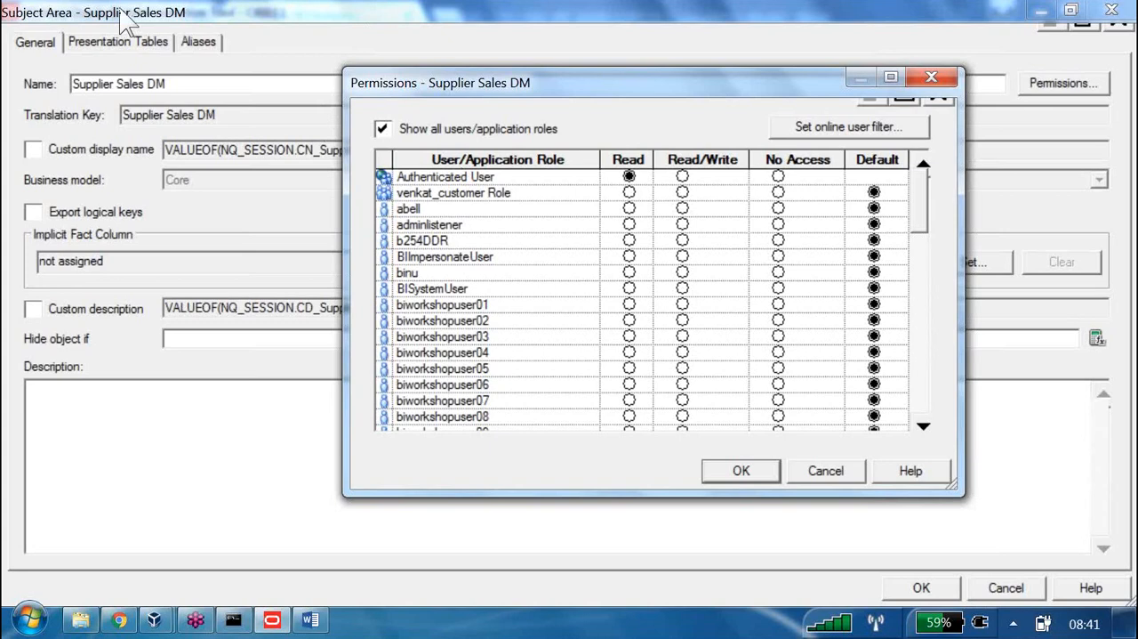
pyautogui.click(931, 76)
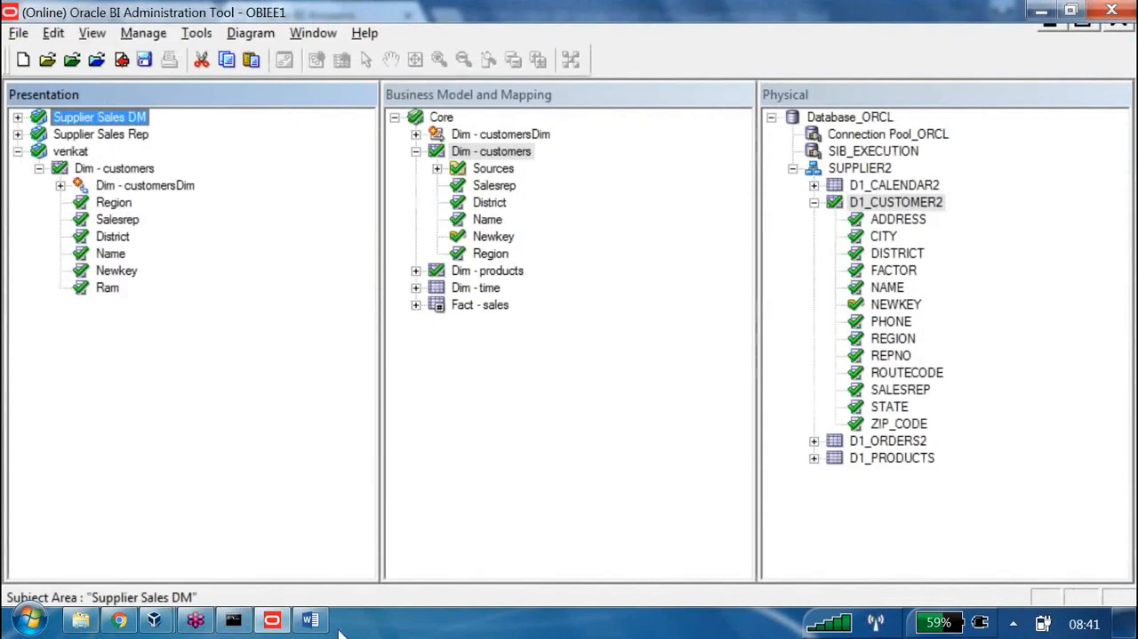
# Switch to the Word lab notes and highlight point 1 of Step 1: Creating Subject Area and note 4 about the hierarchy object
pyautogui.click(311, 620)
pyautogui.scroll(-1, 402, 425)
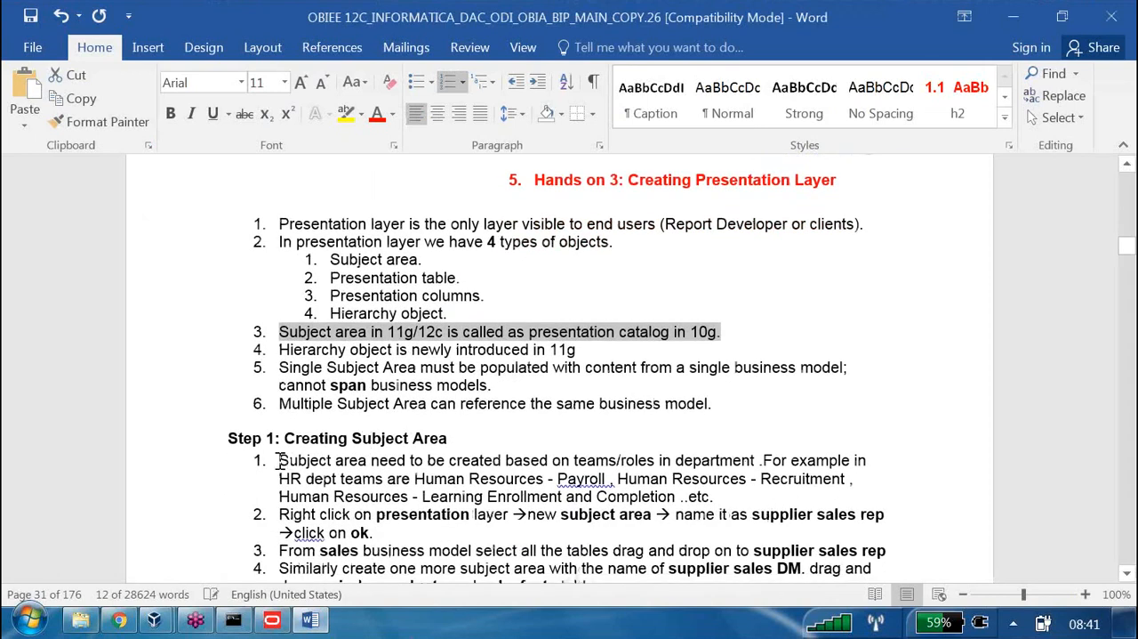
pyautogui.moveTo(279, 460); pyautogui.dragTo(882, 494)
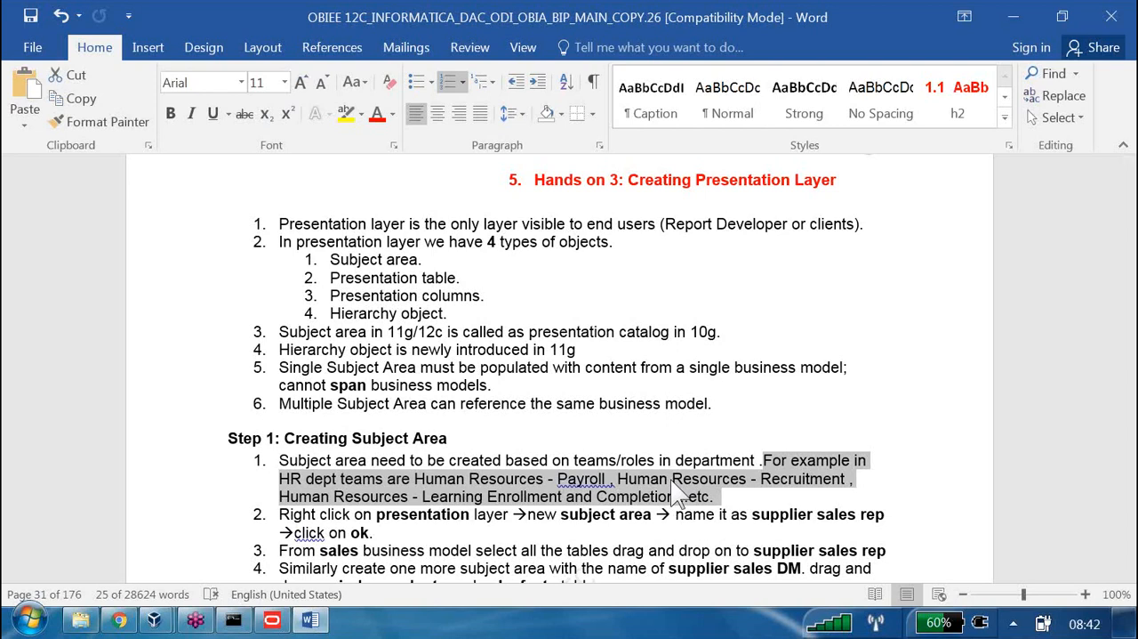
pyautogui.moveTo(283, 348); pyautogui.dragTo(584, 367)
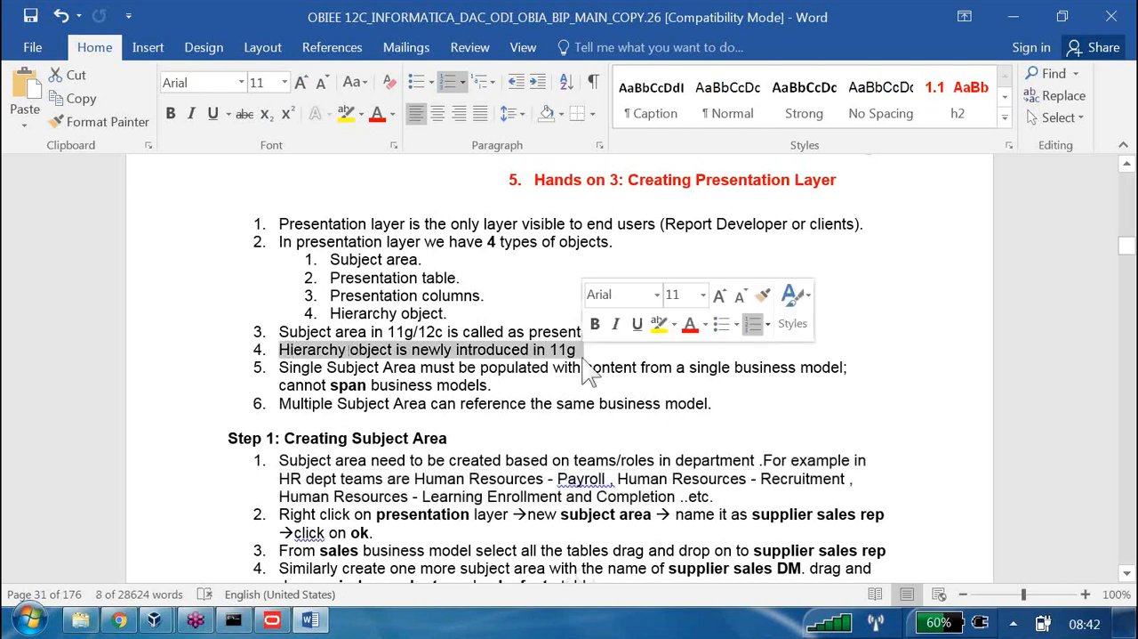
# In the Administration Tool, show the Dim - customersDim logical dimension and its presentation hierarchy under Dim - customers
pyautogui.click(277, 621)
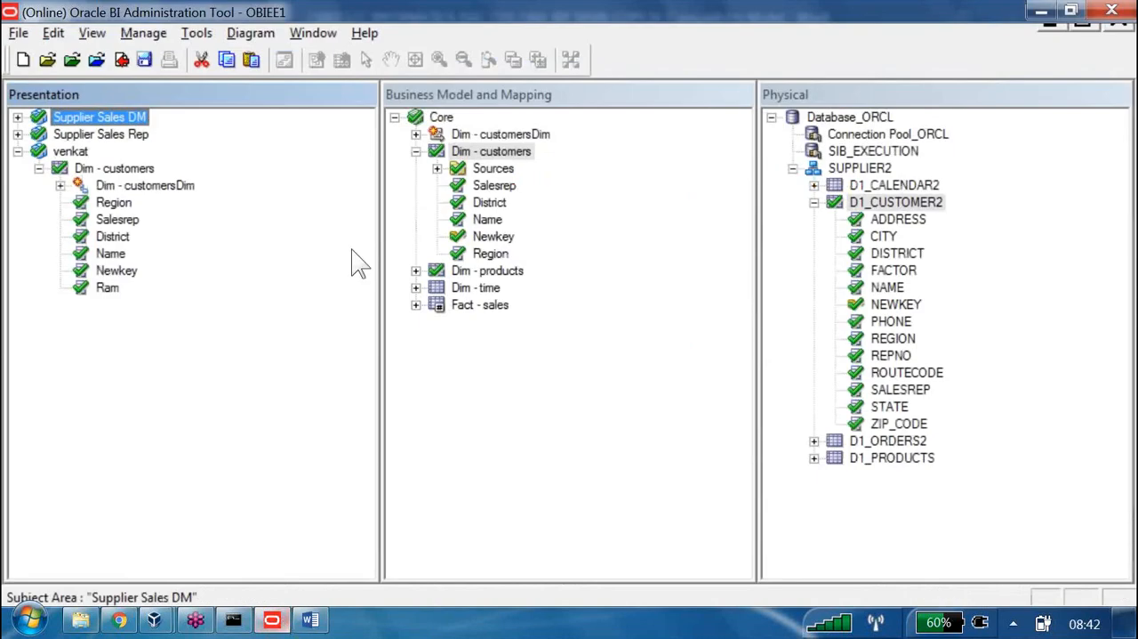
pyautogui.click(501, 134)
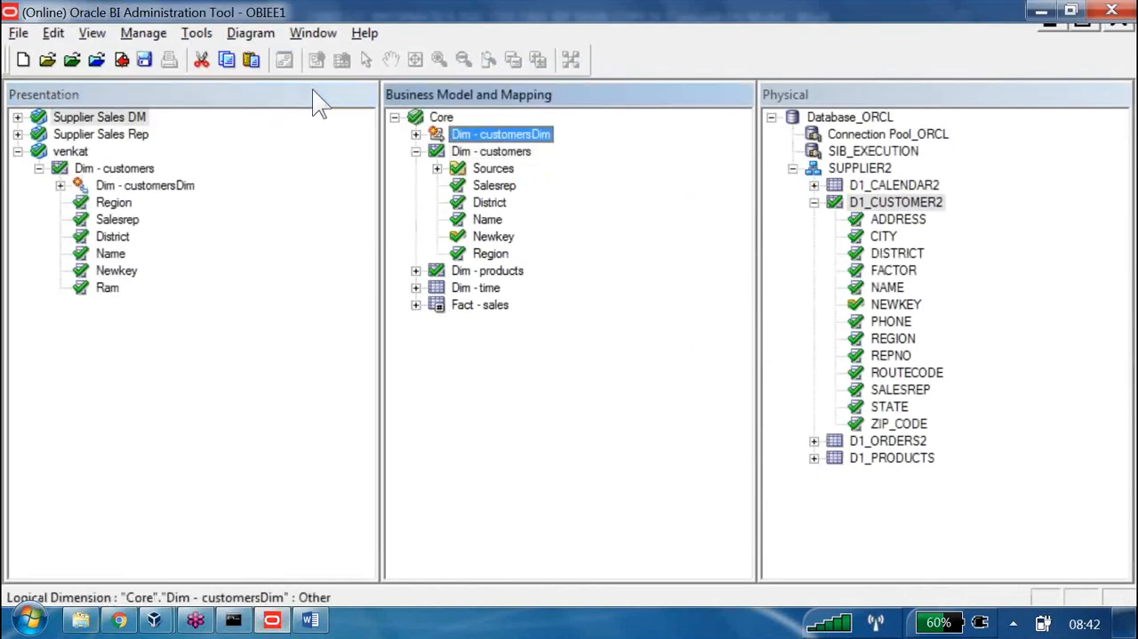
pyautogui.click(134, 185)
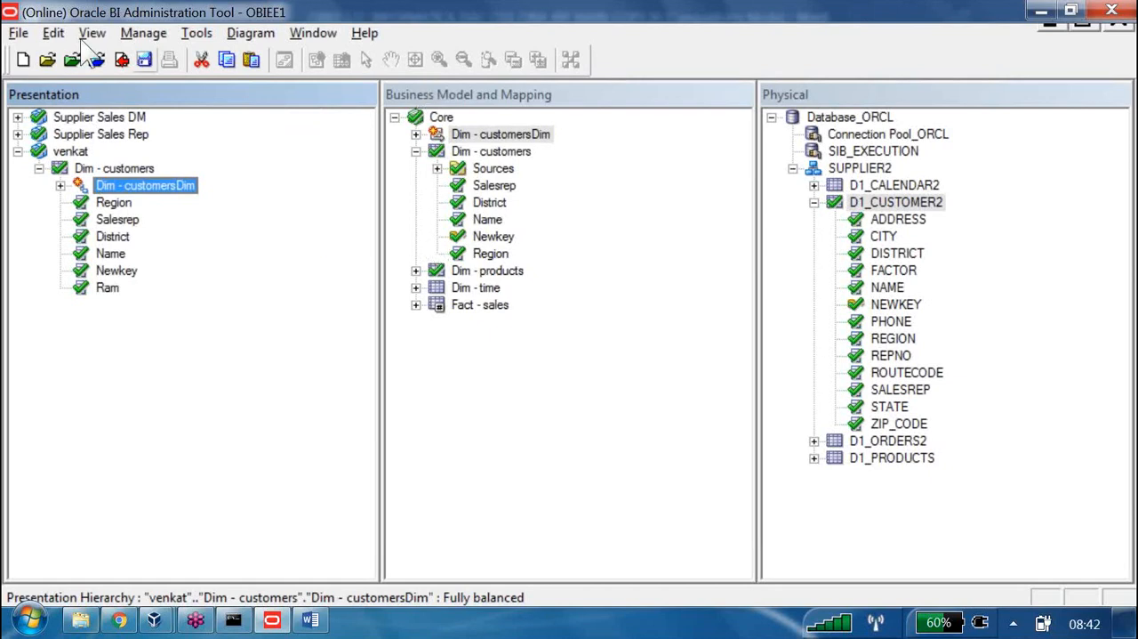
# Check in the repository changes with a consistency check, and close the Consistency Check Manager
pyautogui.click(93, 58)
pyautogui.press('Return')
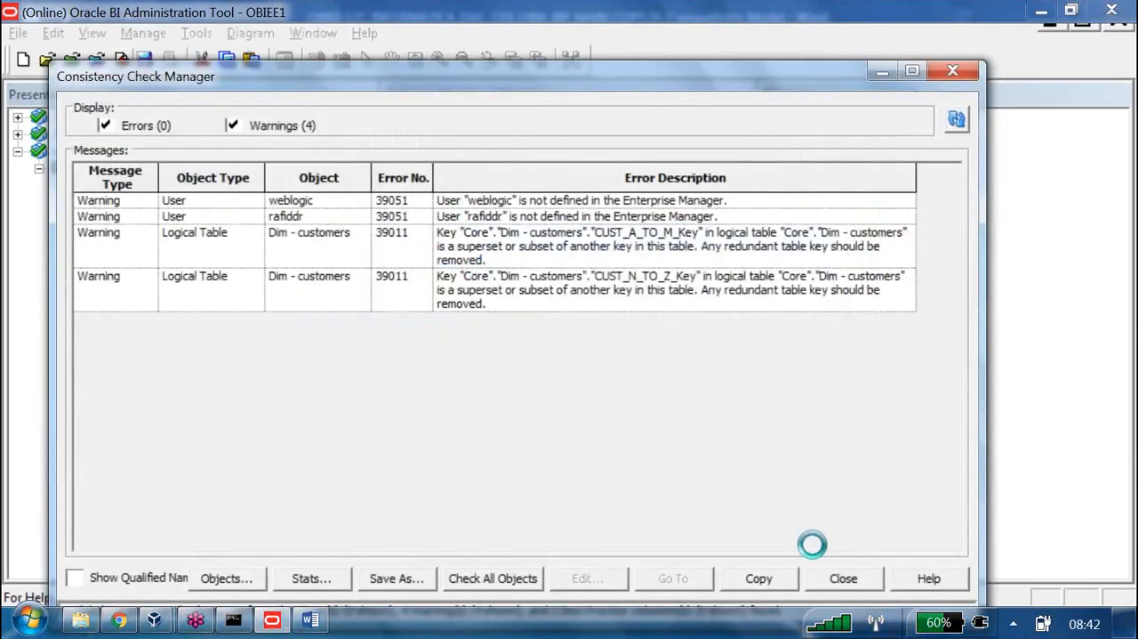
pyautogui.click(843, 578)
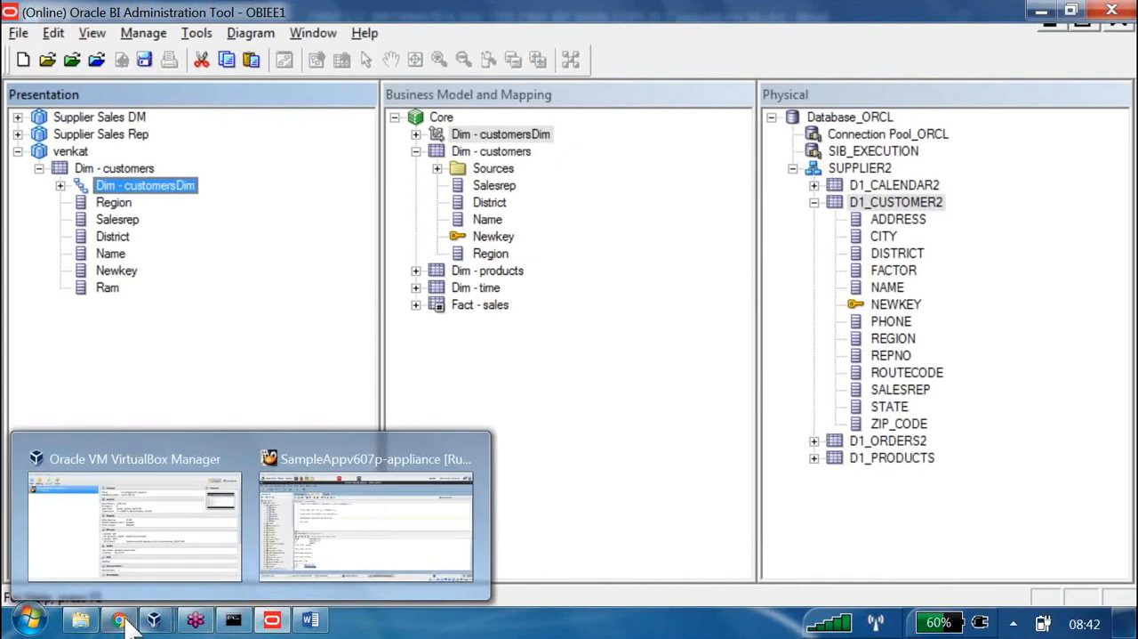
# Switch to Oracle BI Answers in Chrome and refresh the subject area metadata
pyautogui.click(119, 620)
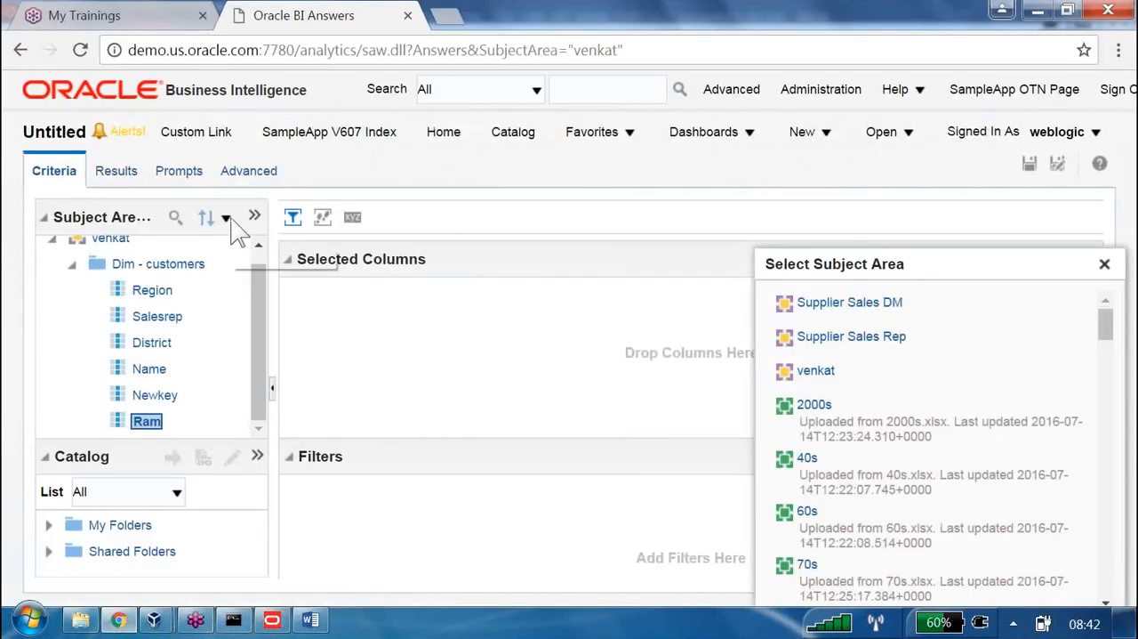
pyautogui.click(255, 217)
pyautogui.moveTo(305, 266)
pyautogui.click(509, 272)
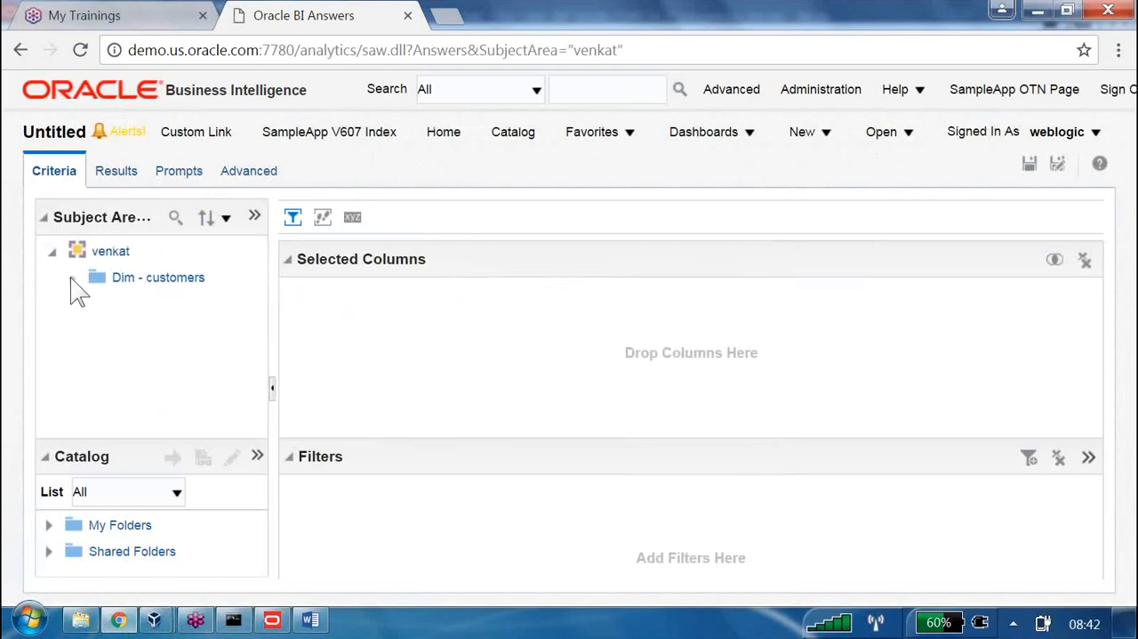
# Expand Dim - customers, add the Dim - customersDim hierarchy to the analysis's selected columns, and show its column options
pyautogui.click(72, 278)
pyautogui.scroll(-1, 160, 324)
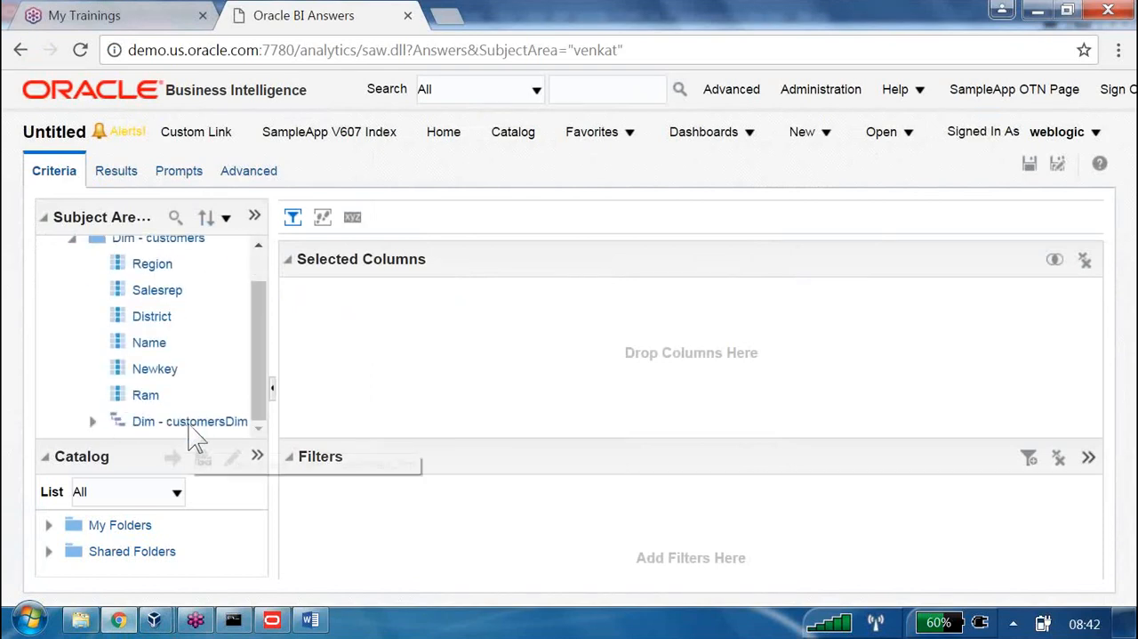
pyautogui.moveTo(191, 423); pyautogui.dragTo(397, 360)
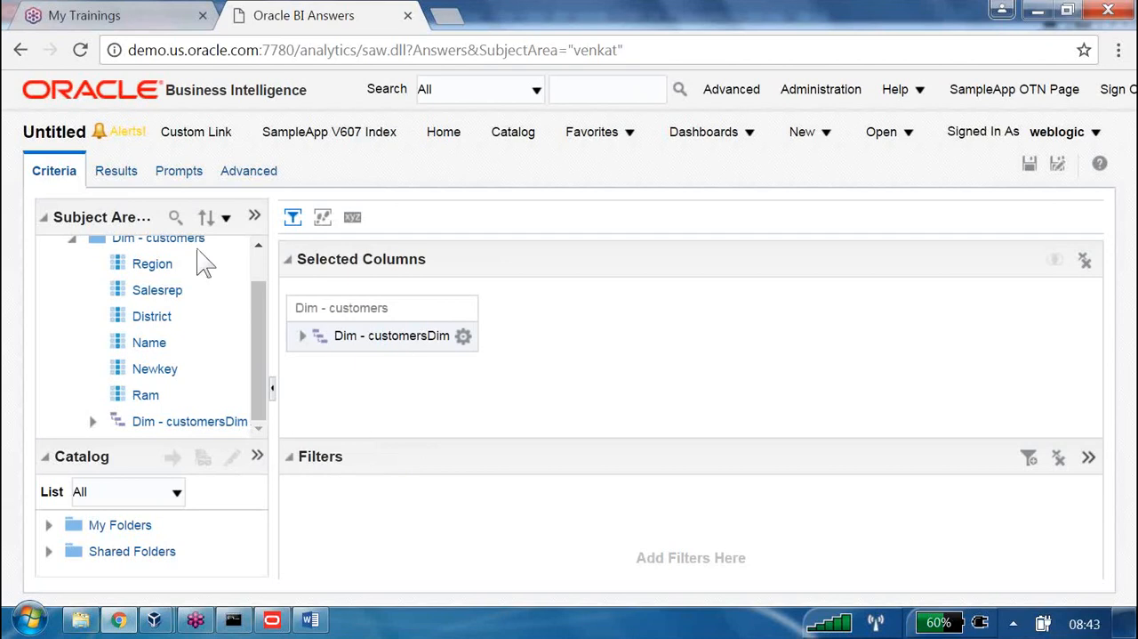
pyautogui.click(464, 336)
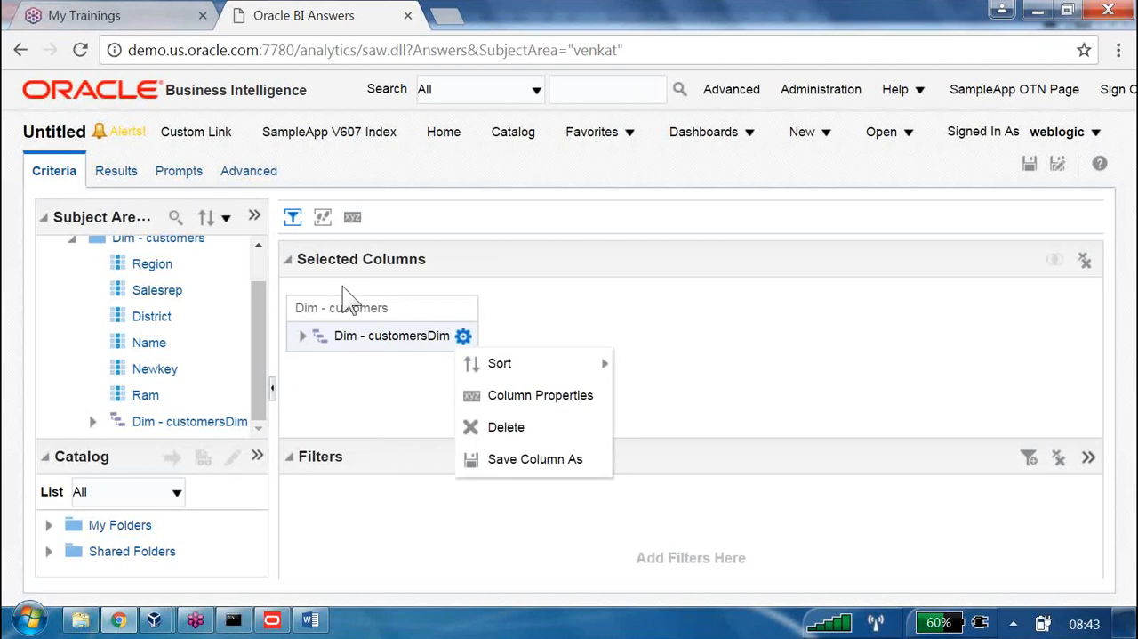
# Switch to the Word lab notes, highlight note 5 about a single subject area, and display the document in Read Mode
pyautogui.hotkey('alt', 'Tab')
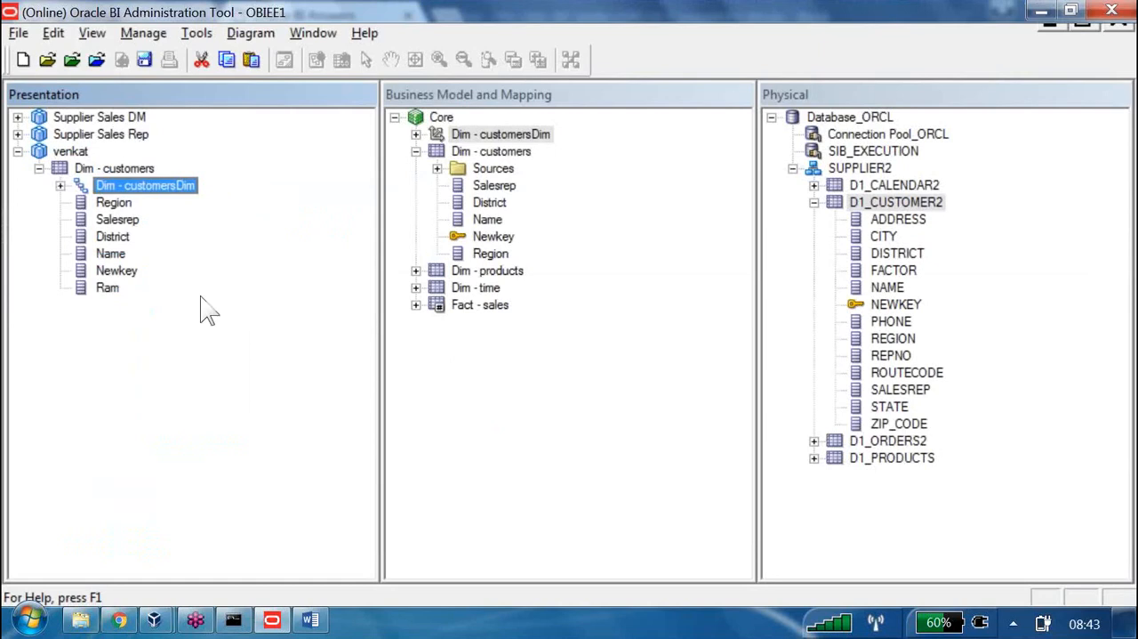
pyautogui.click(310, 620)
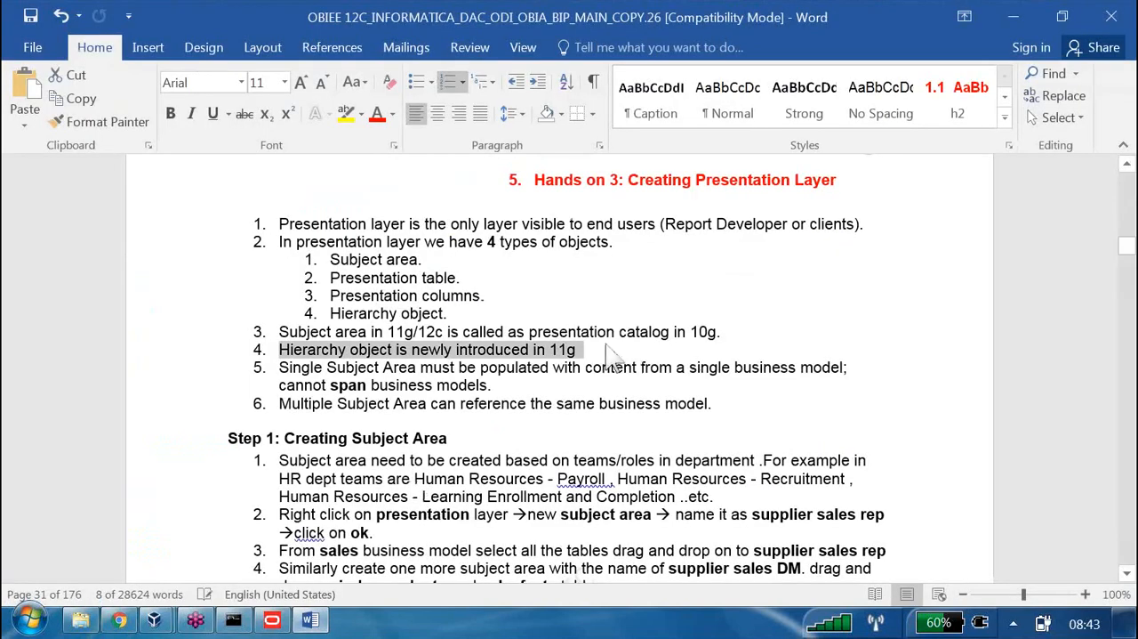
pyautogui.moveTo(609, 356); pyautogui.dragTo(863, 387)
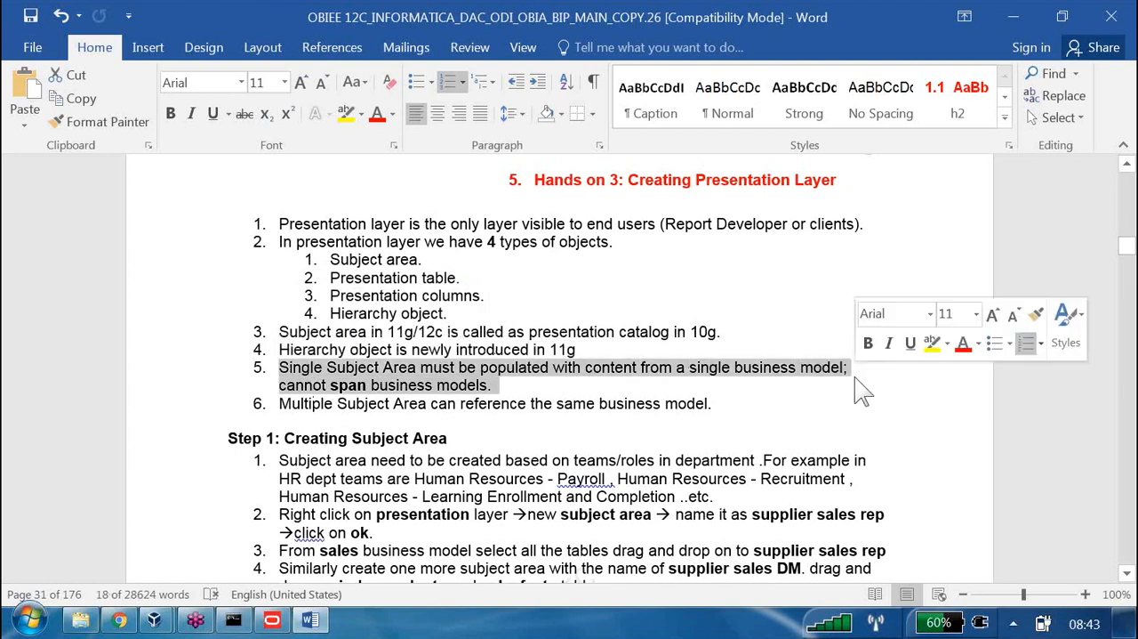
pyautogui.click(875, 595)
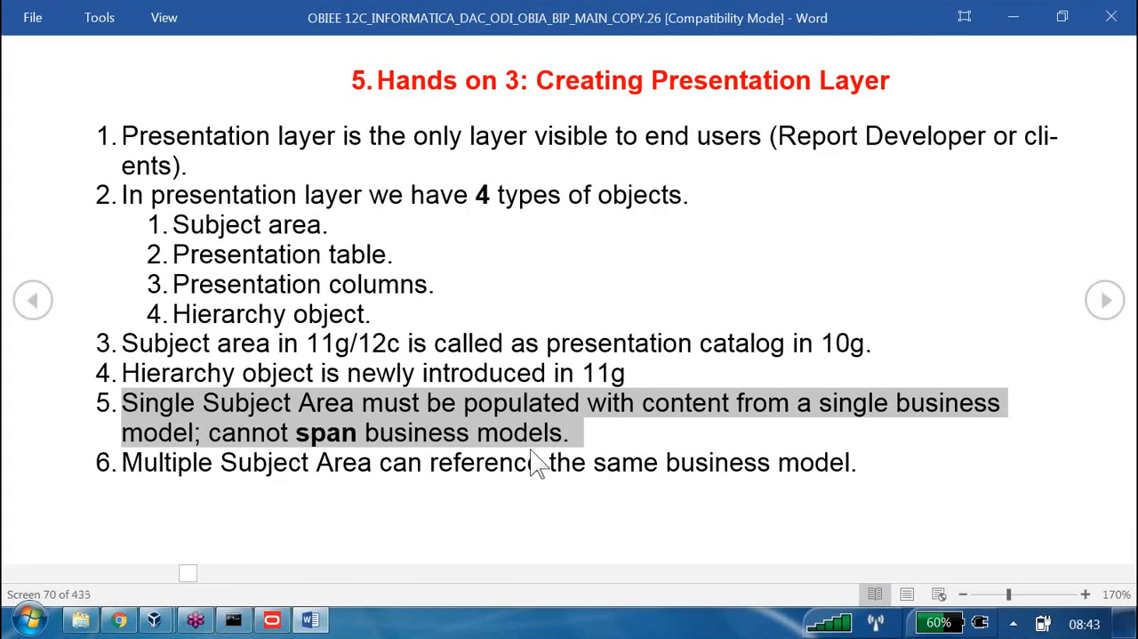
# Switch to the Administration Tool and close the online OBIEE1 repository without saving changes
pyautogui.click(273, 620)
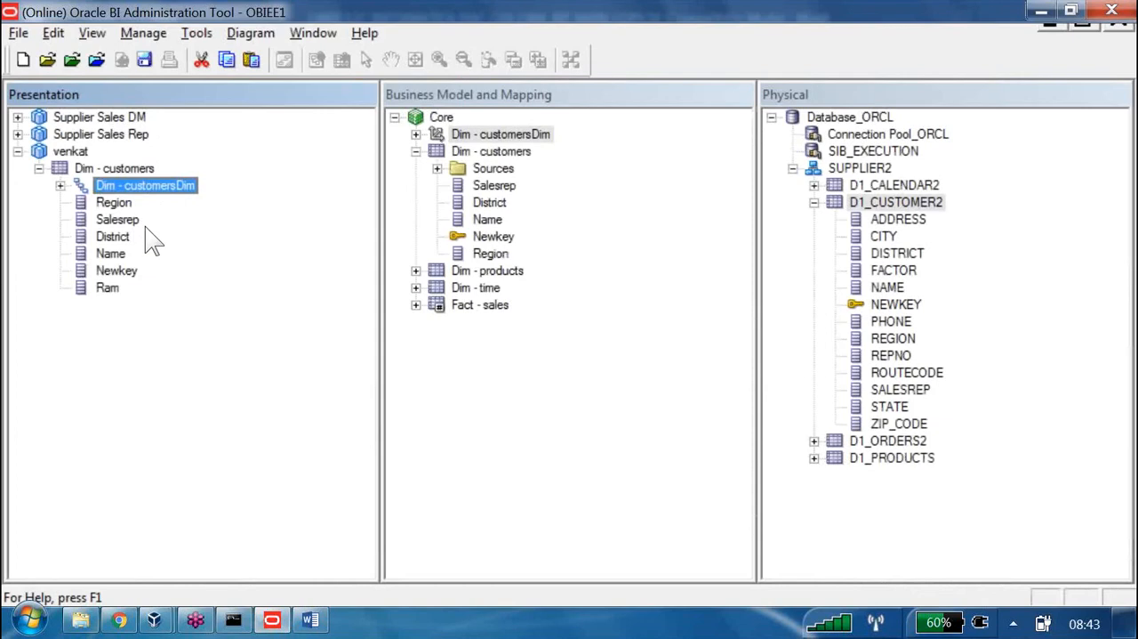
pyautogui.click(18, 33)
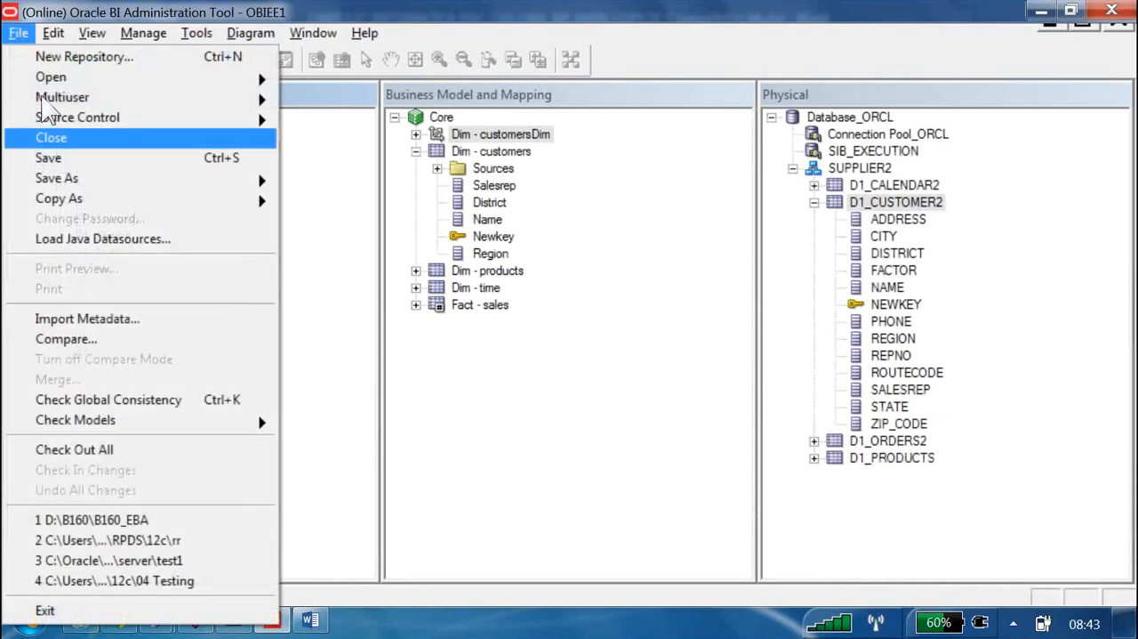
pyautogui.click(51, 137)
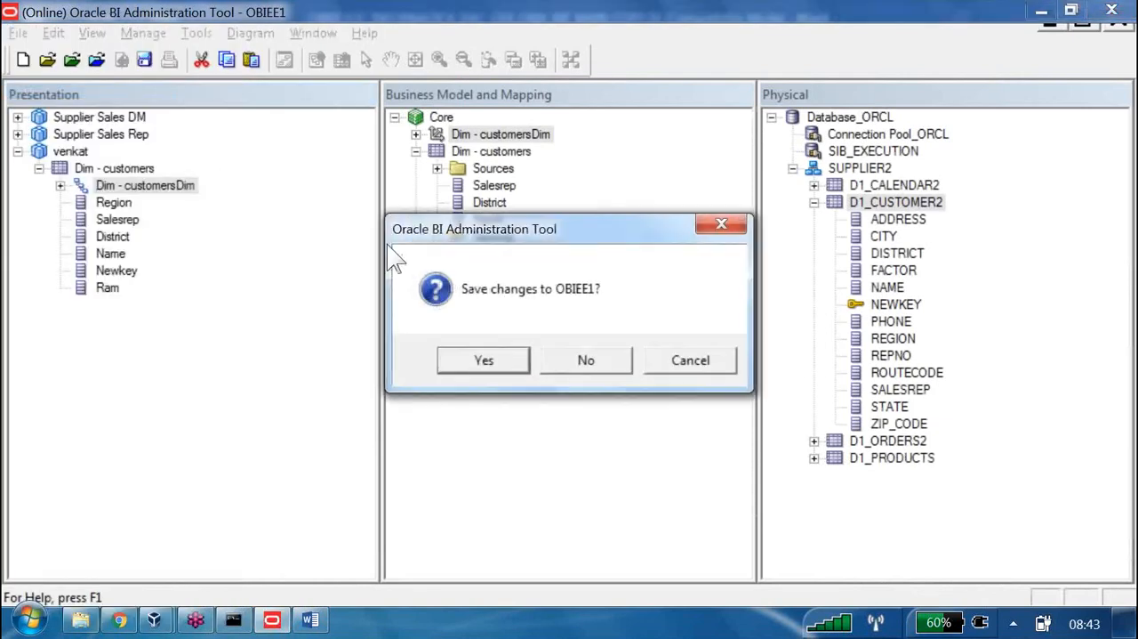
pyautogui.press('Tab')
pyautogui.press('Return')
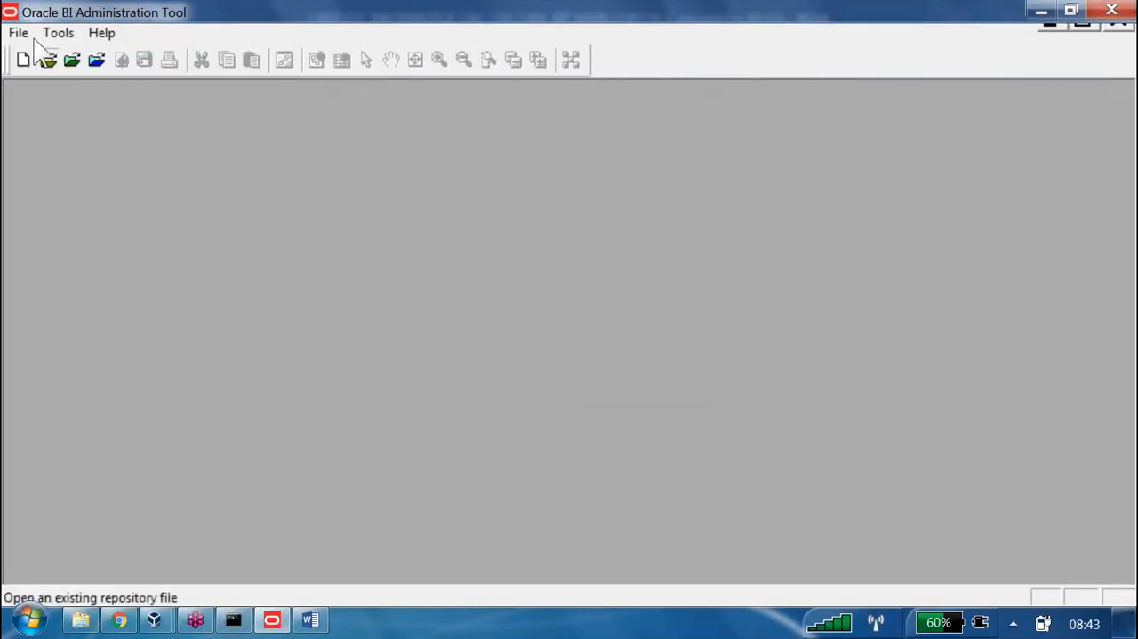
# Open the B160_EBA repository offline from the B160 folder on drive D, entering the repository password
pyautogui.click(37, 44)
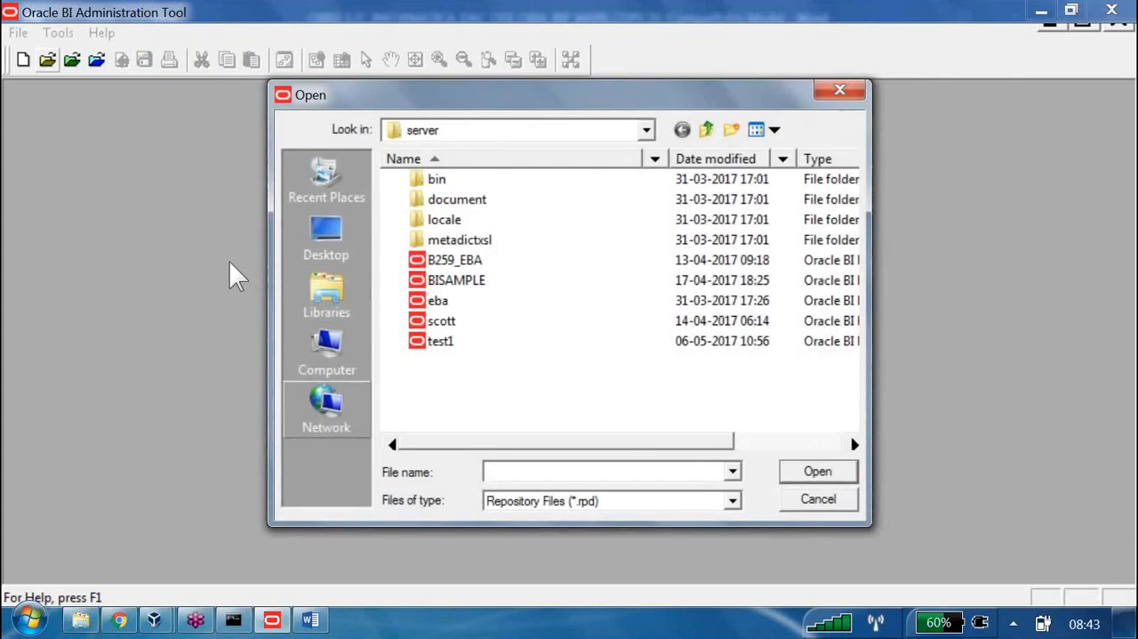
pyautogui.click(327, 352)
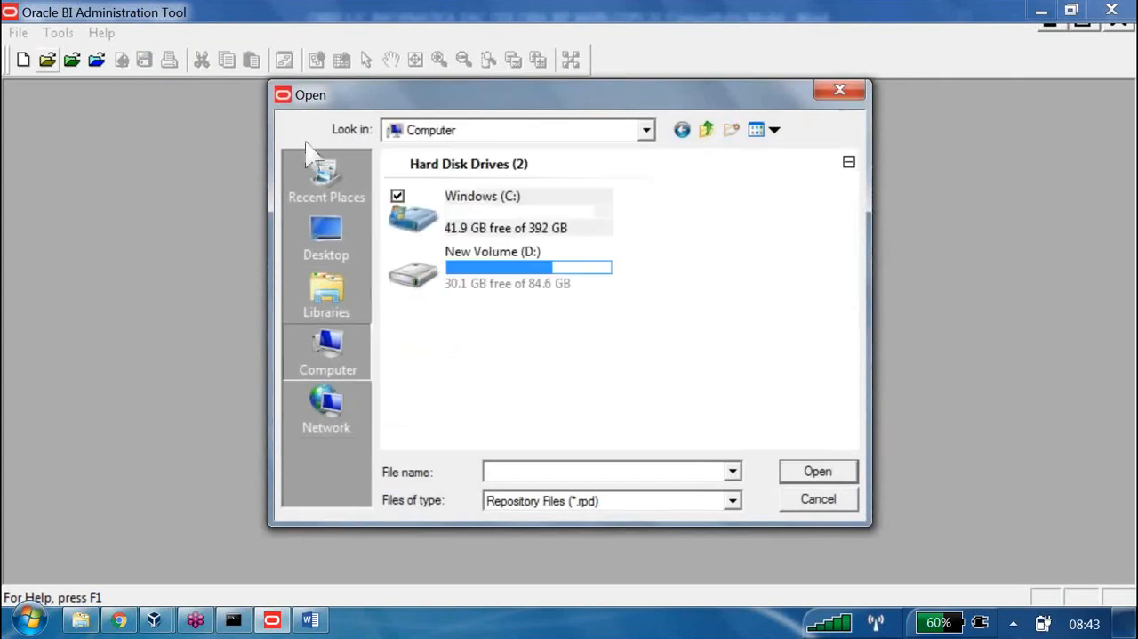
pyautogui.doubleClick(504, 263)
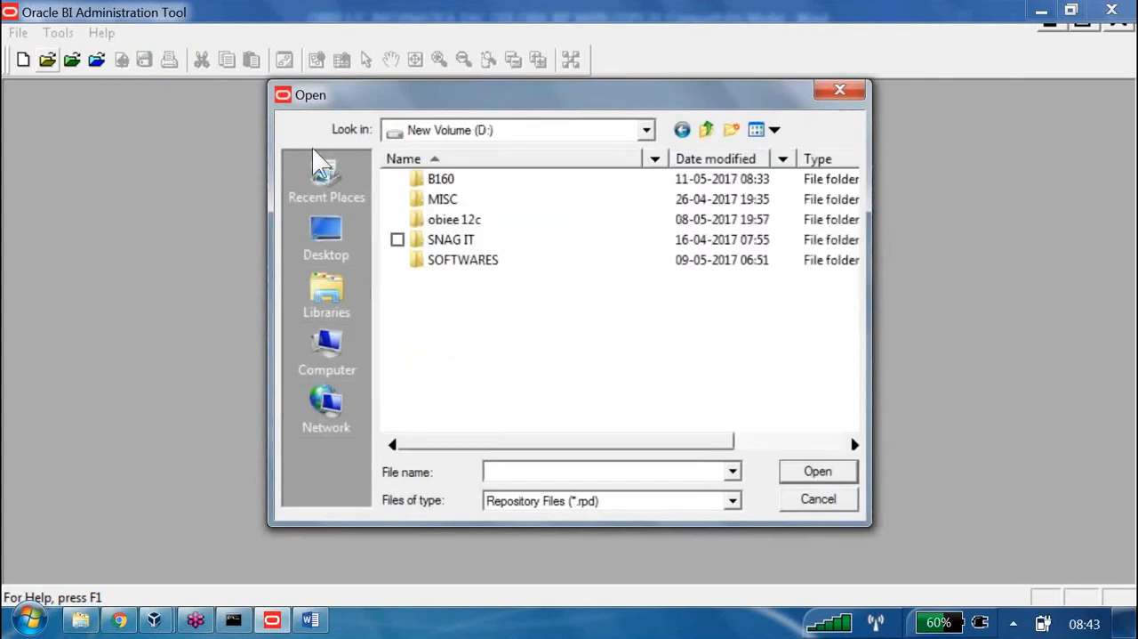
pyautogui.doubleClick(454, 181)
pyautogui.click(467, 178)
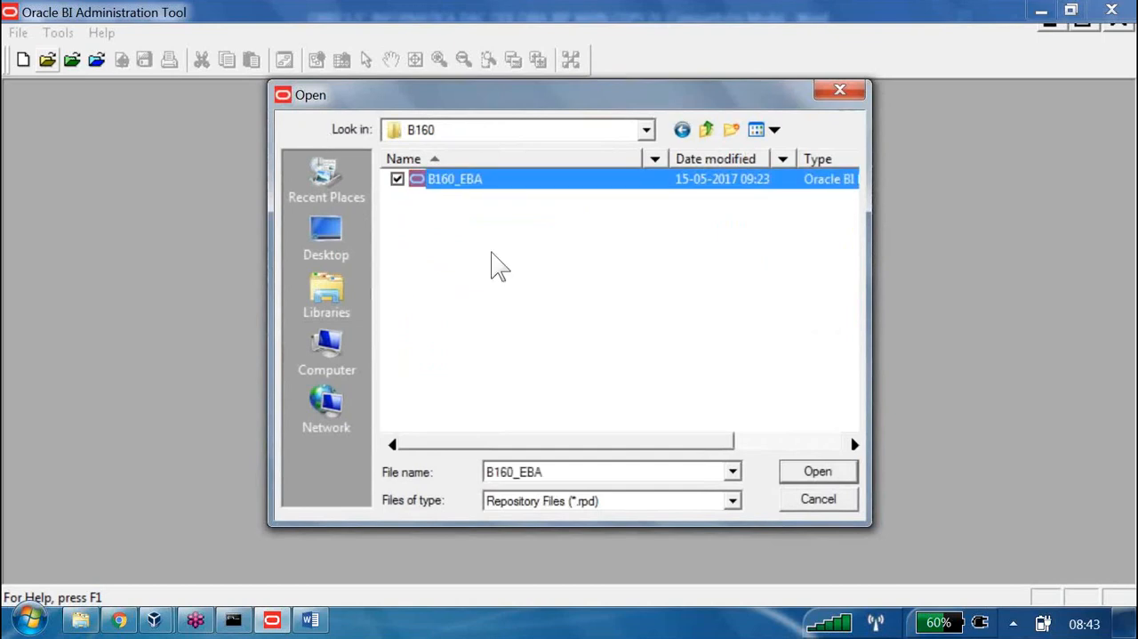
pyautogui.press('Return')
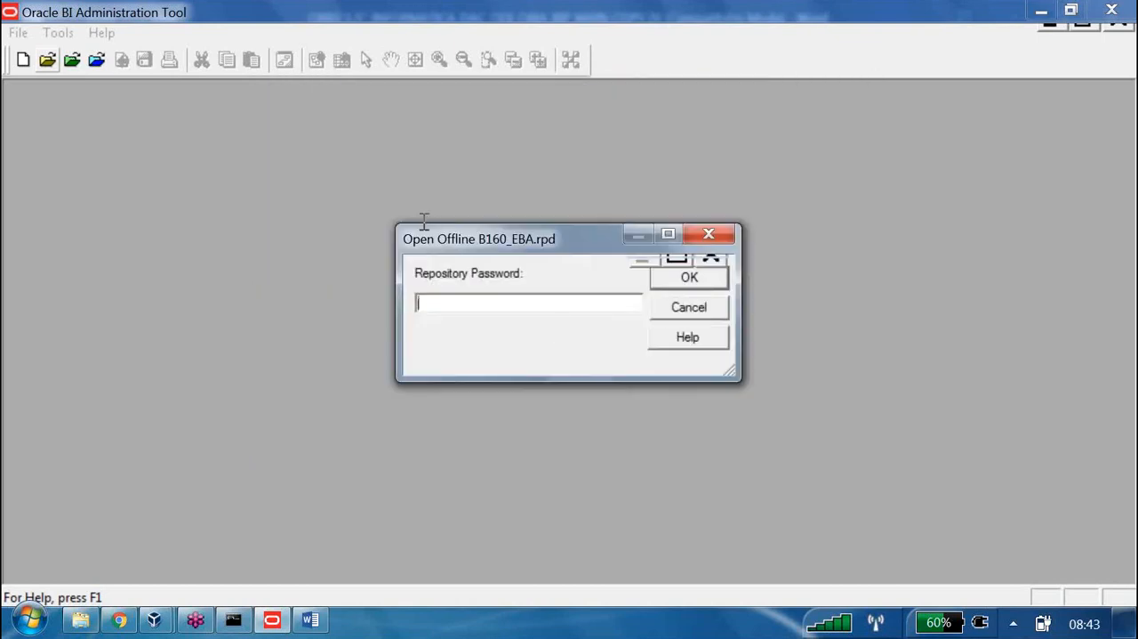
pyautogui.write('Admin123')
pyautogui.press('Return')
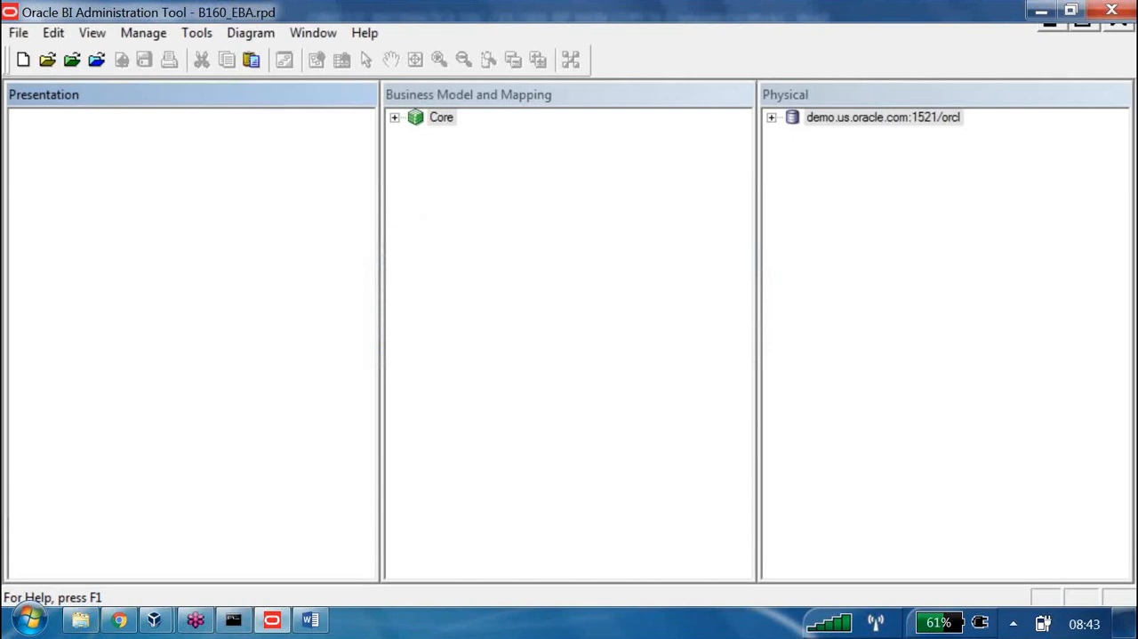
# Create a subject area named ABCD for the Core business model and add the Dim - customers and Dim - products tables to it
pyautogui.click(394, 117)
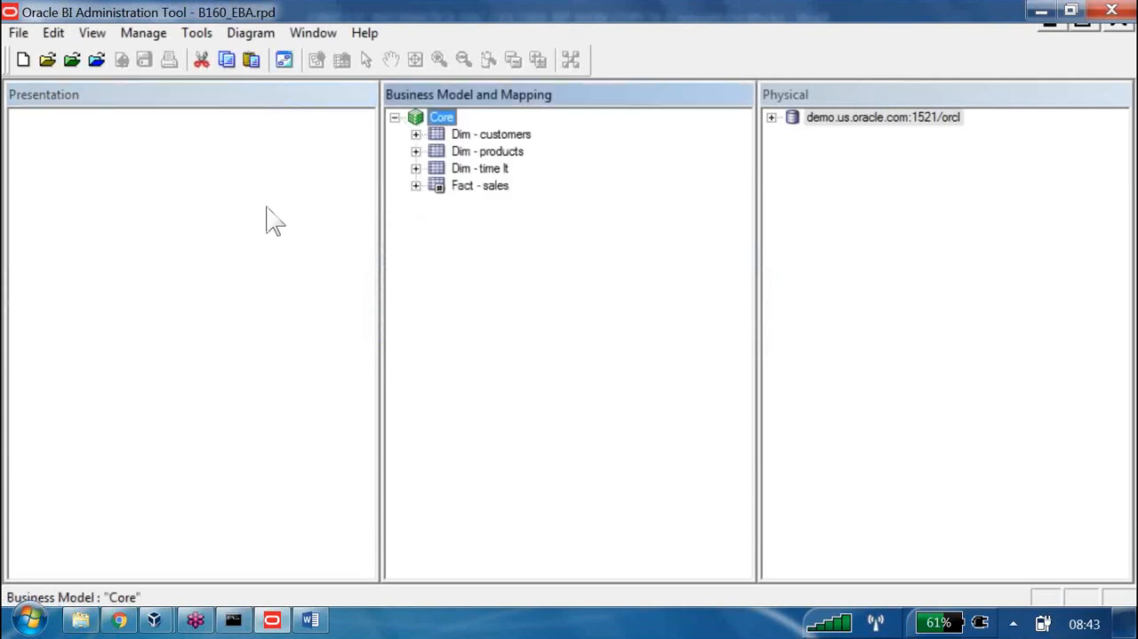
pyautogui.rightClick(82, 144)
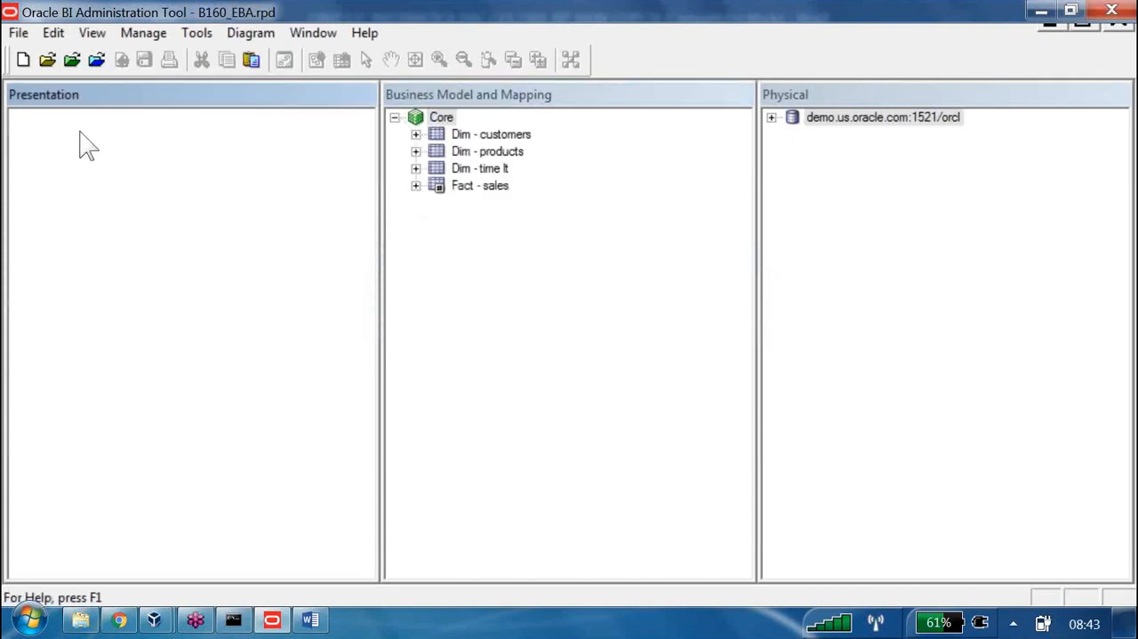
pyautogui.click(216, 212)
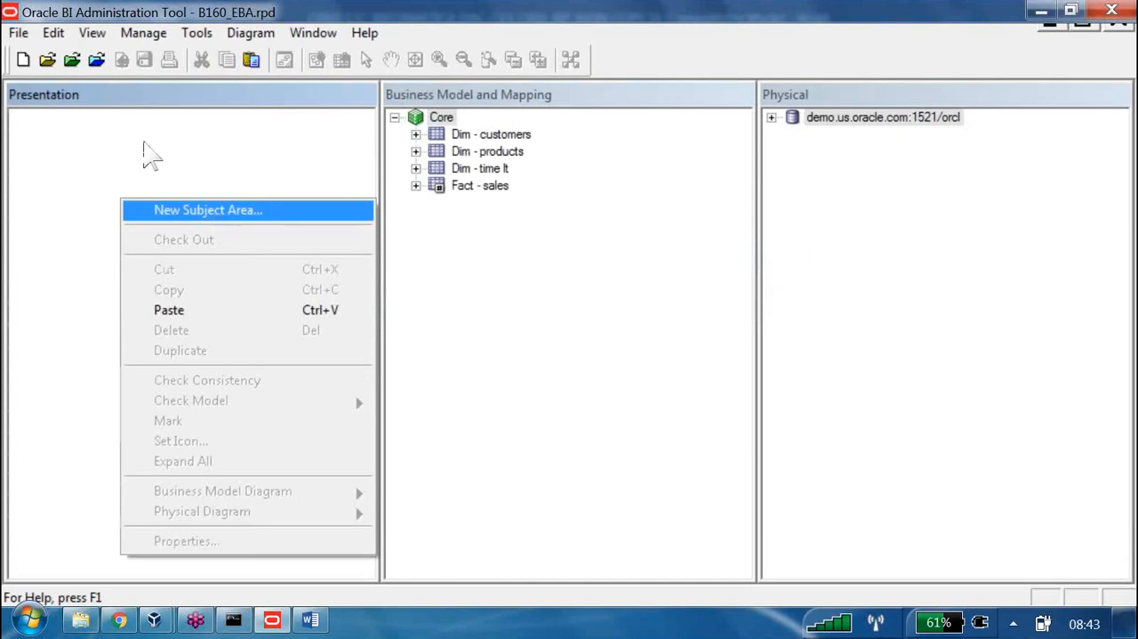
pyautogui.write('ABCD')
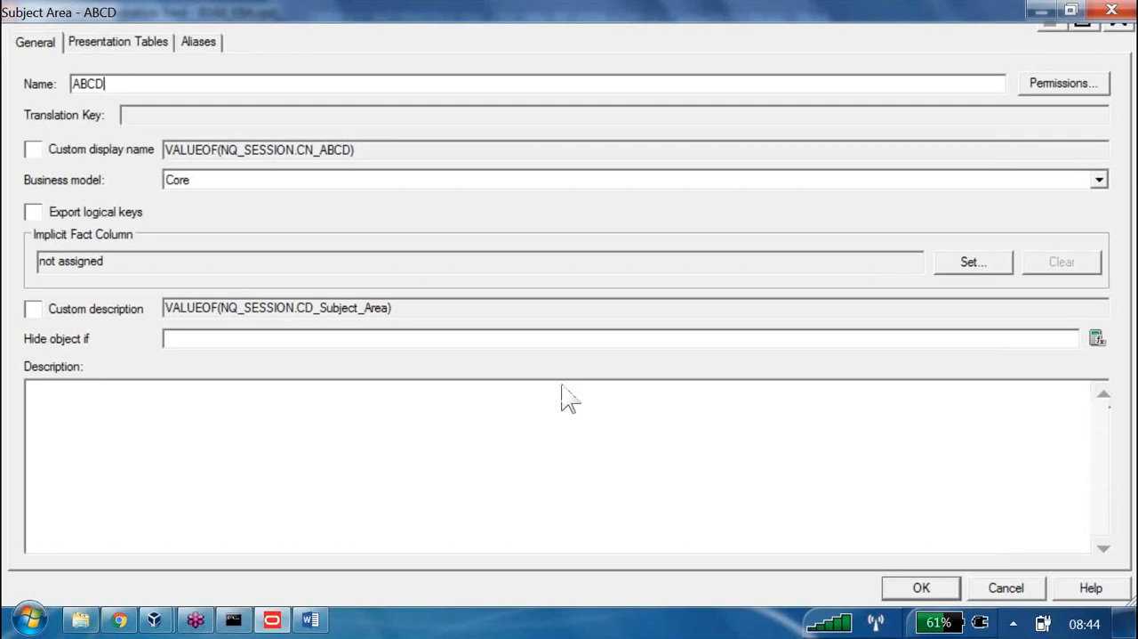
pyautogui.press('Return')
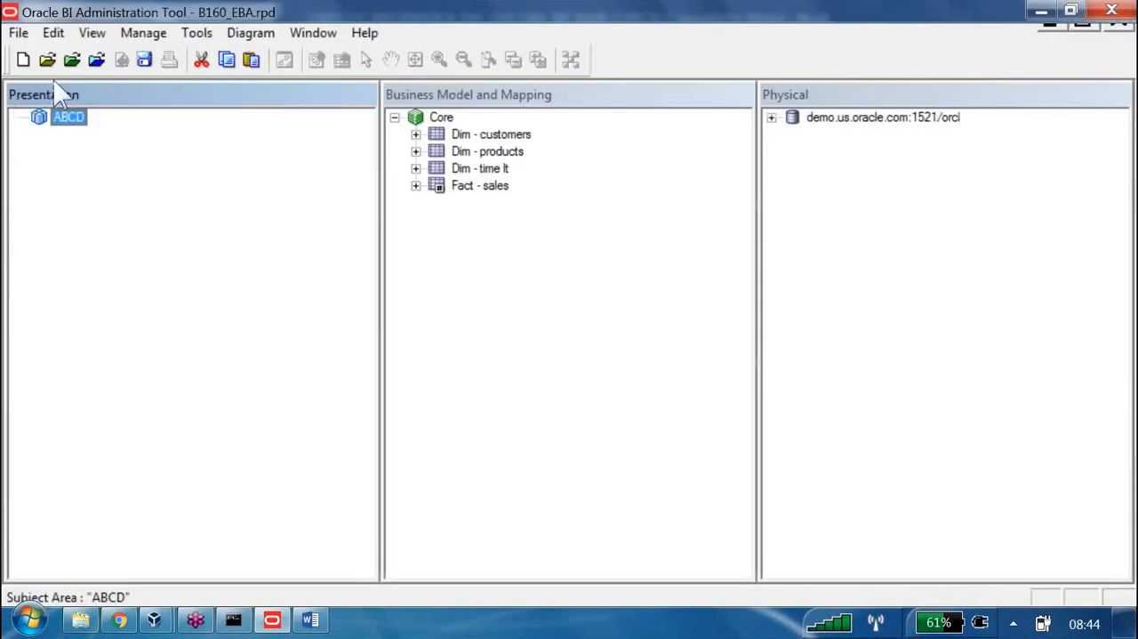
pyautogui.moveTo(491, 135); pyautogui.dragTo(45, 79)
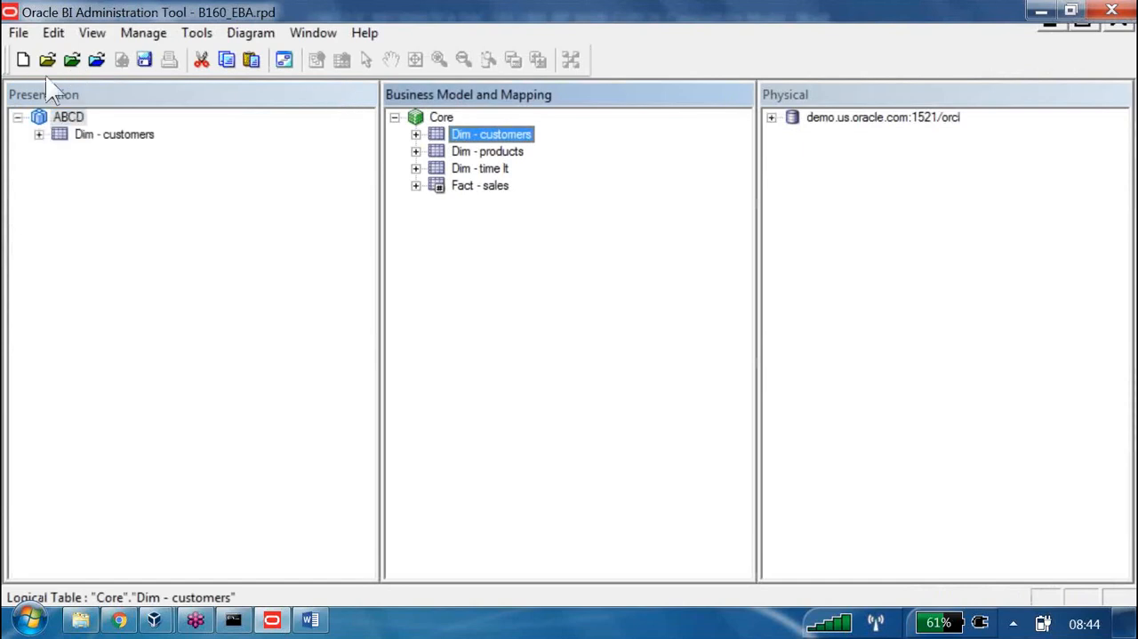
pyautogui.moveTo(487, 151); pyautogui.dragTo(60, 96)
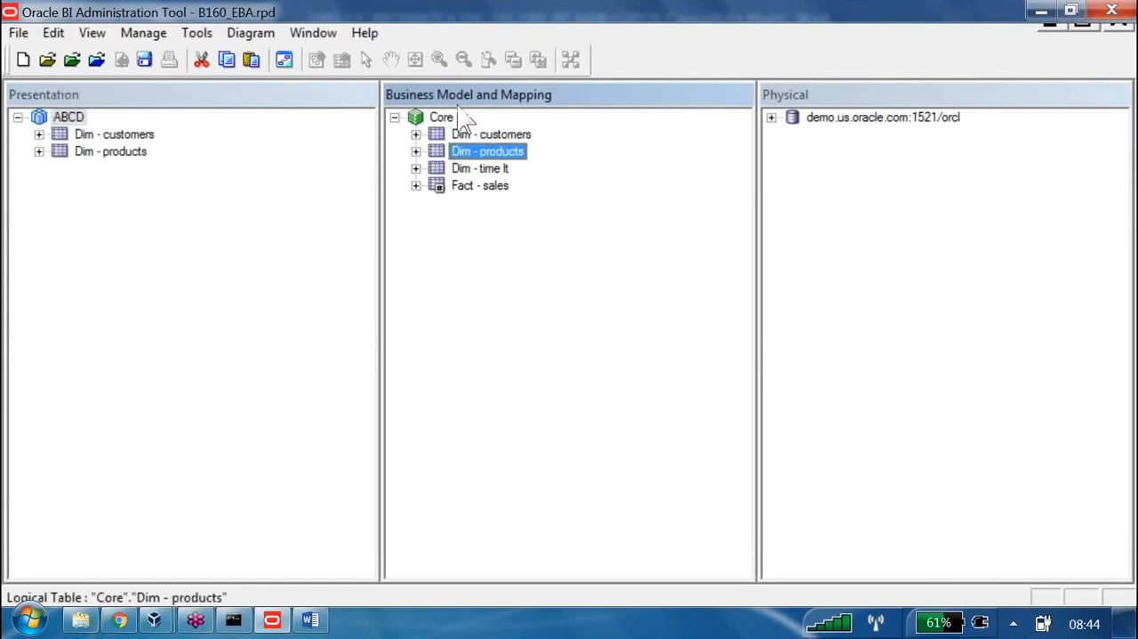
# Create the SUPPLIER2 business model from the physical database objects, and view its properties without changing them
pyautogui.click(832, 118)
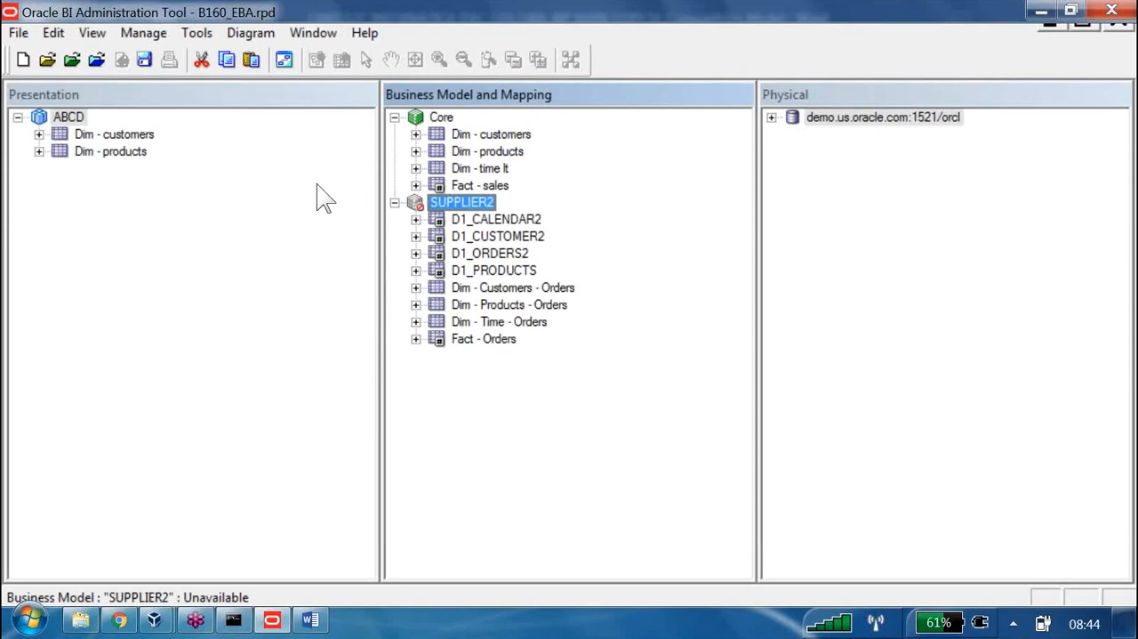
pyautogui.press('Return')
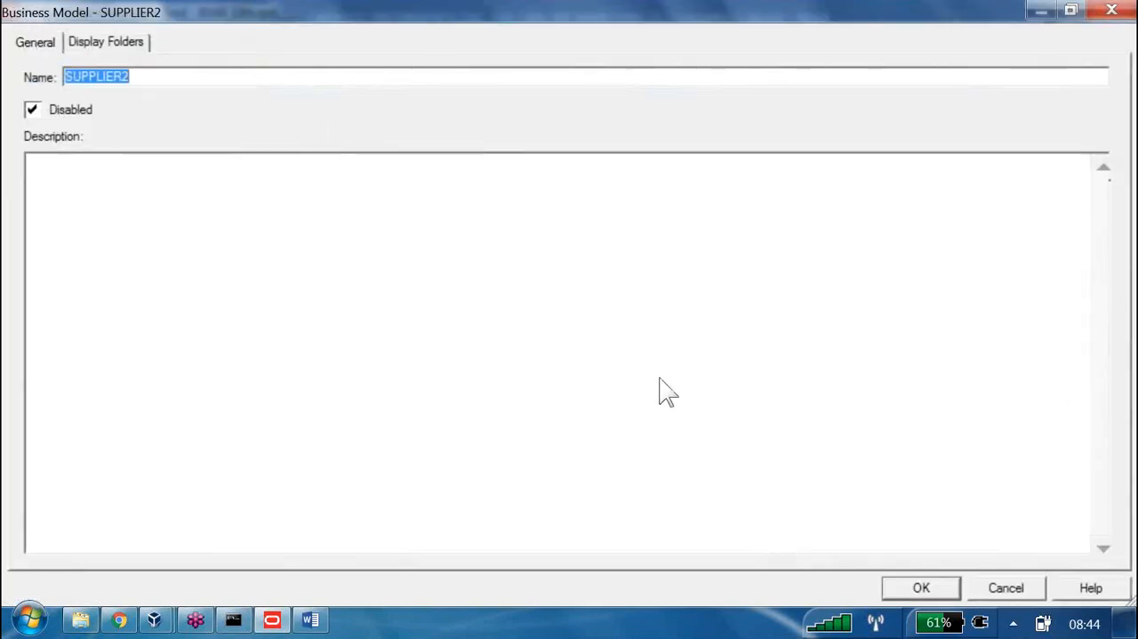
pyautogui.click(1005, 588)
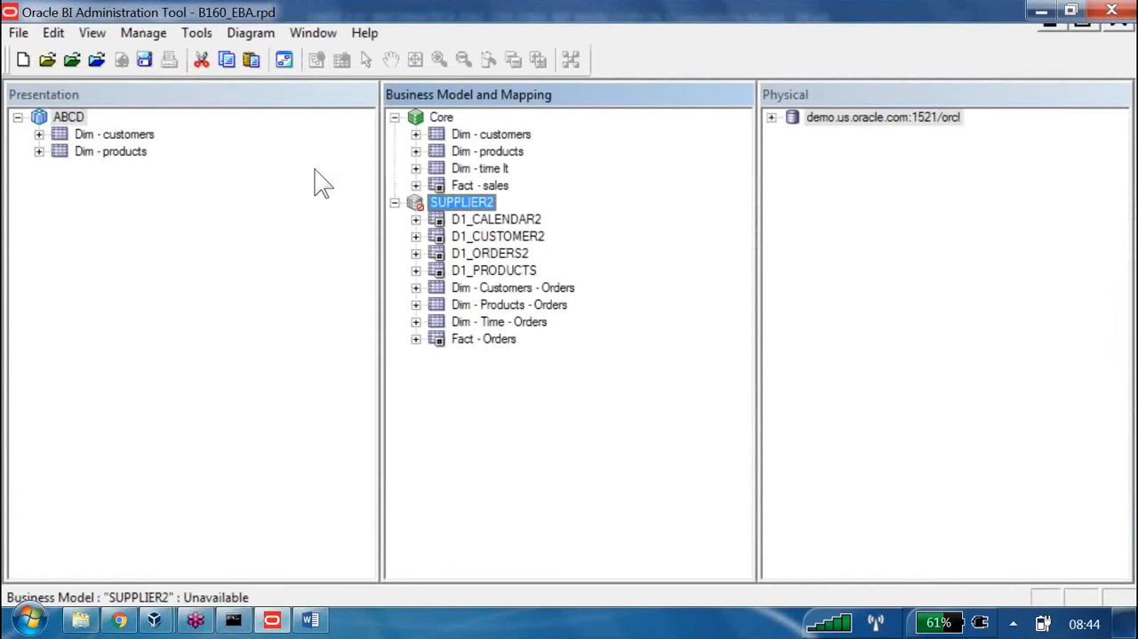
# Try to add the D1_PRODUCTS table from SUPPLIER2 to the ABCD subject area, and check the business model assigned to ABCD
pyautogui.moveTo(493, 271); pyautogui.dragTo(50, 77)
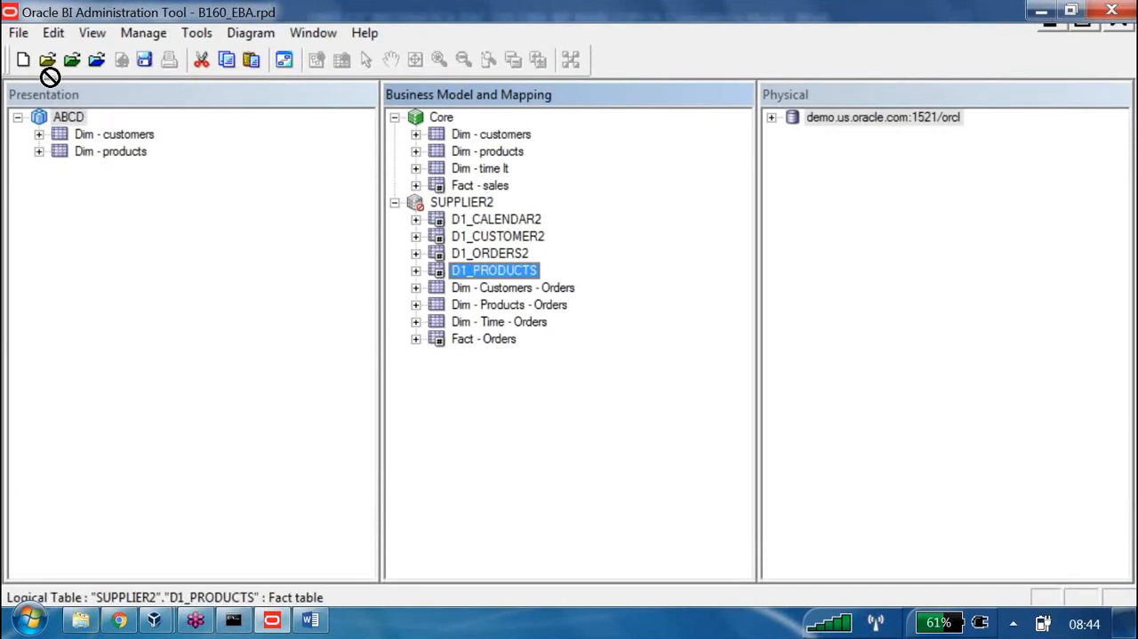
pyautogui.moveTo(50, 77); pyautogui.dragTo(48, 76)
pyautogui.moveTo(48, 76); pyautogui.dragTo(49, 79)
pyautogui.moveTo(49, 79); pyautogui.dragTo(68, 117)
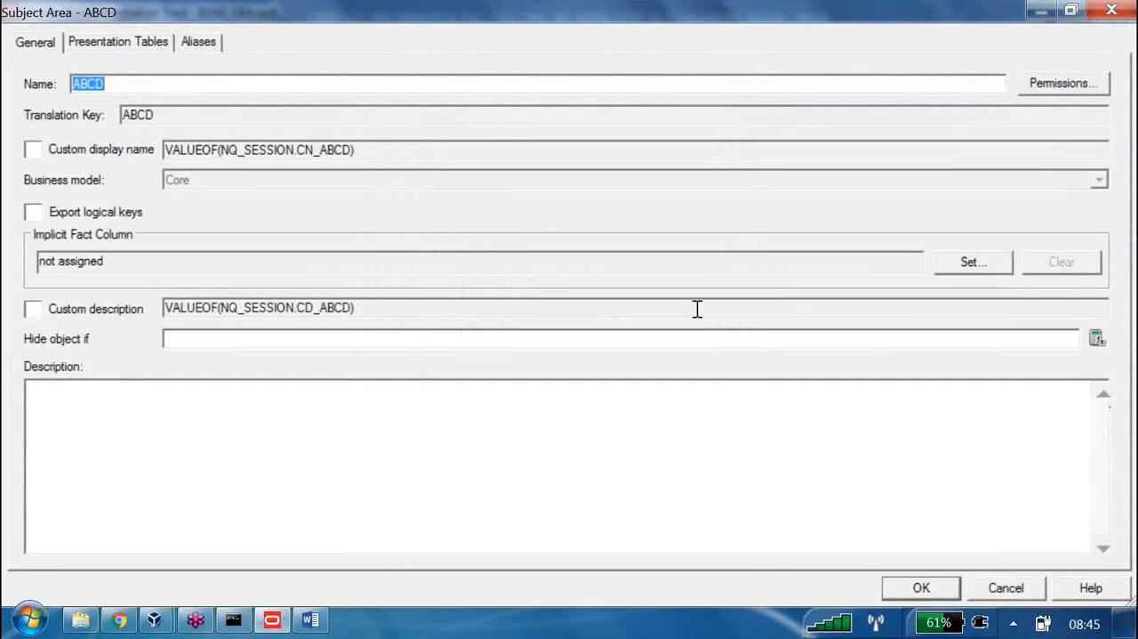
pyautogui.press('Return')
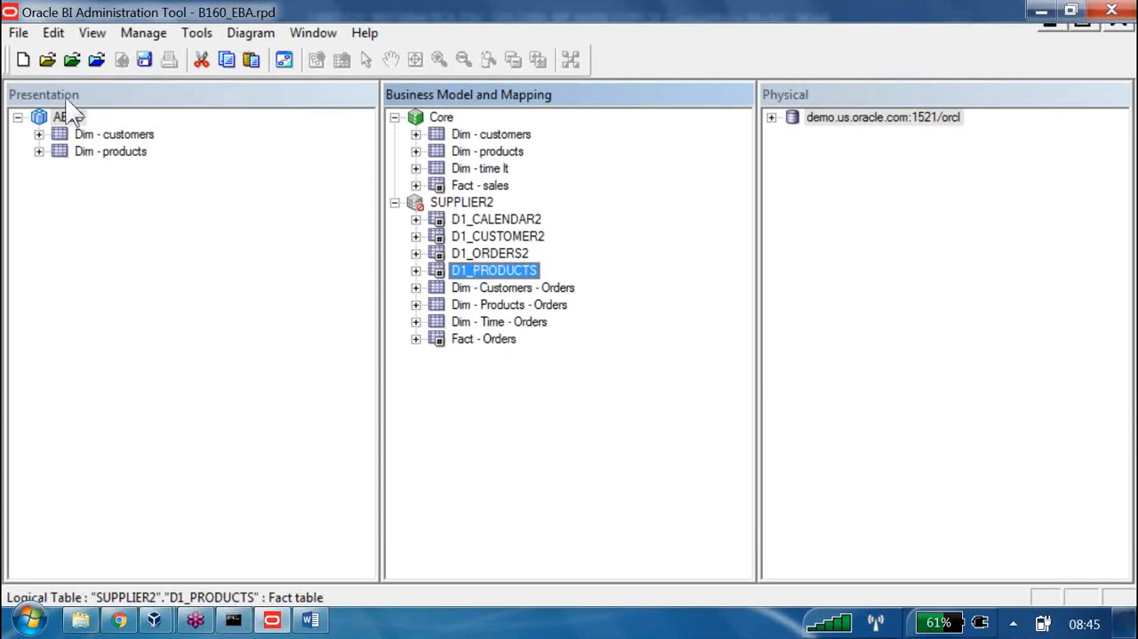
# Create a second subject area named EFGH for the Core business model and add the Dim - time lt table to it
pyautogui.click(50, 77)
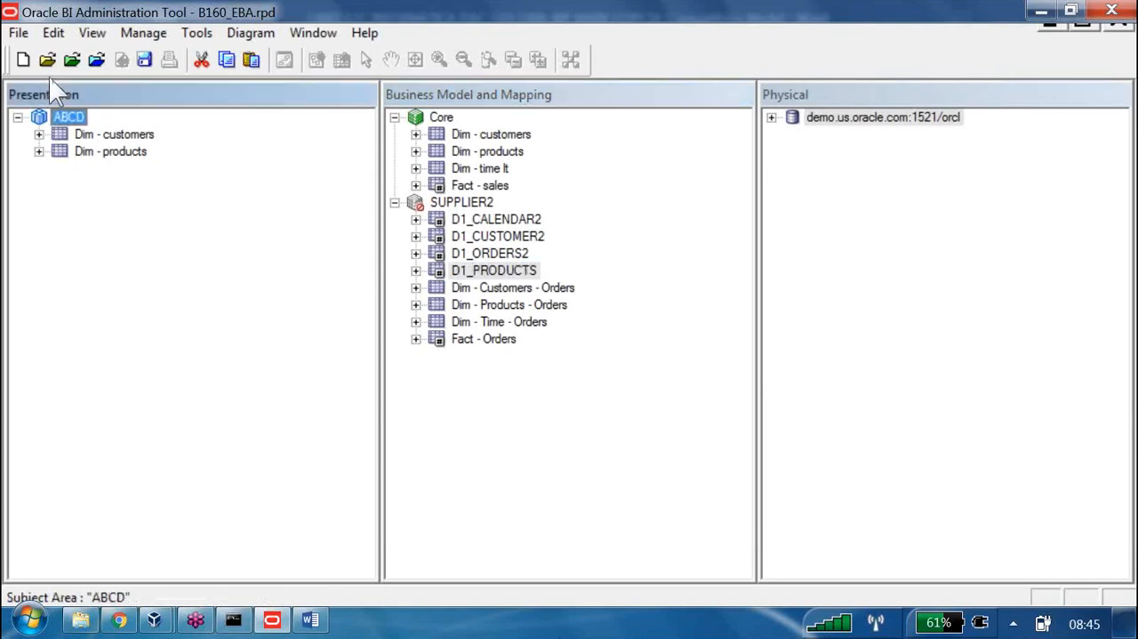
pyautogui.rightClick(130, 225)
pyautogui.click(178, 239)
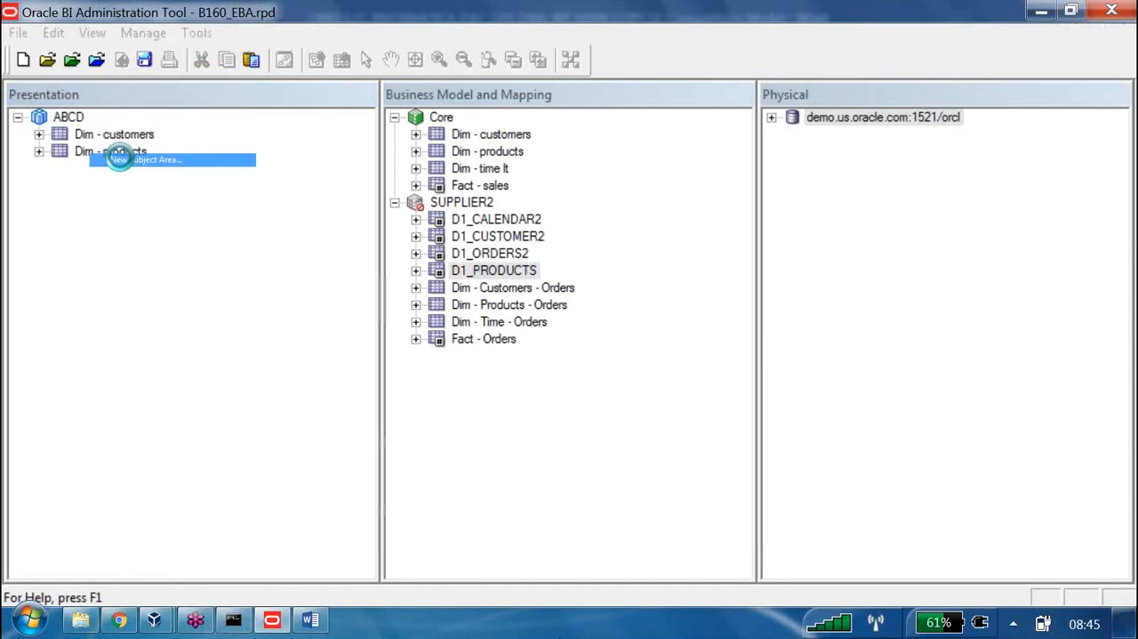
pyautogui.write('EFGH')
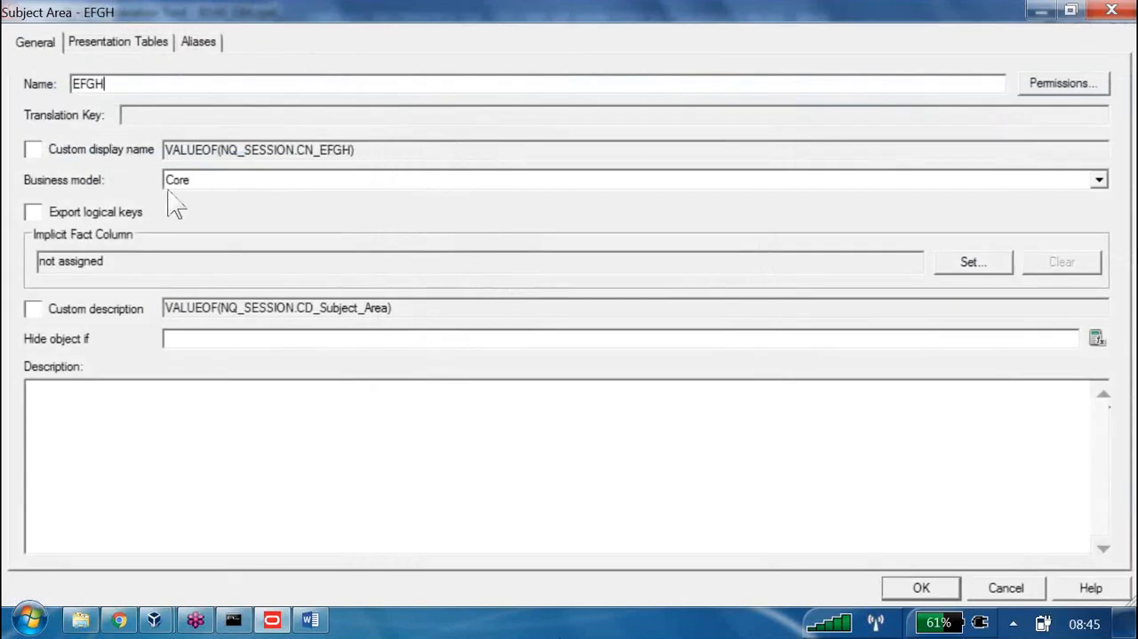
pyautogui.click(921, 587)
pyautogui.moveTo(480, 168); pyautogui.dragTo(62, 168)
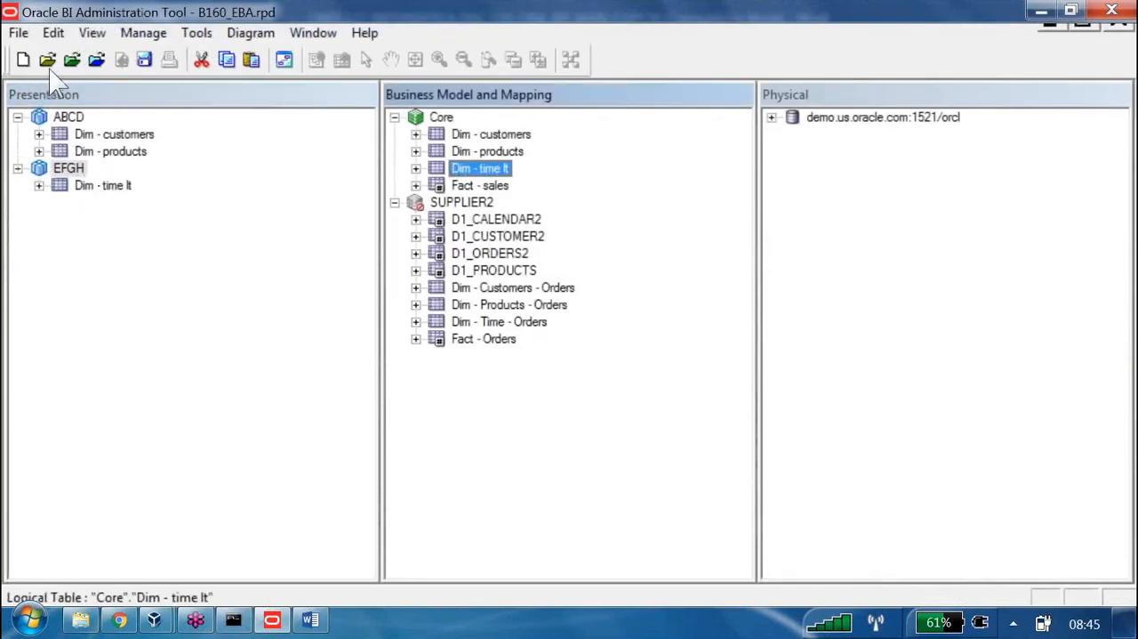
# Check the business model assigned to the ABCD and EFGH subject areas in their properties
pyautogui.doubleClick(55, 117)
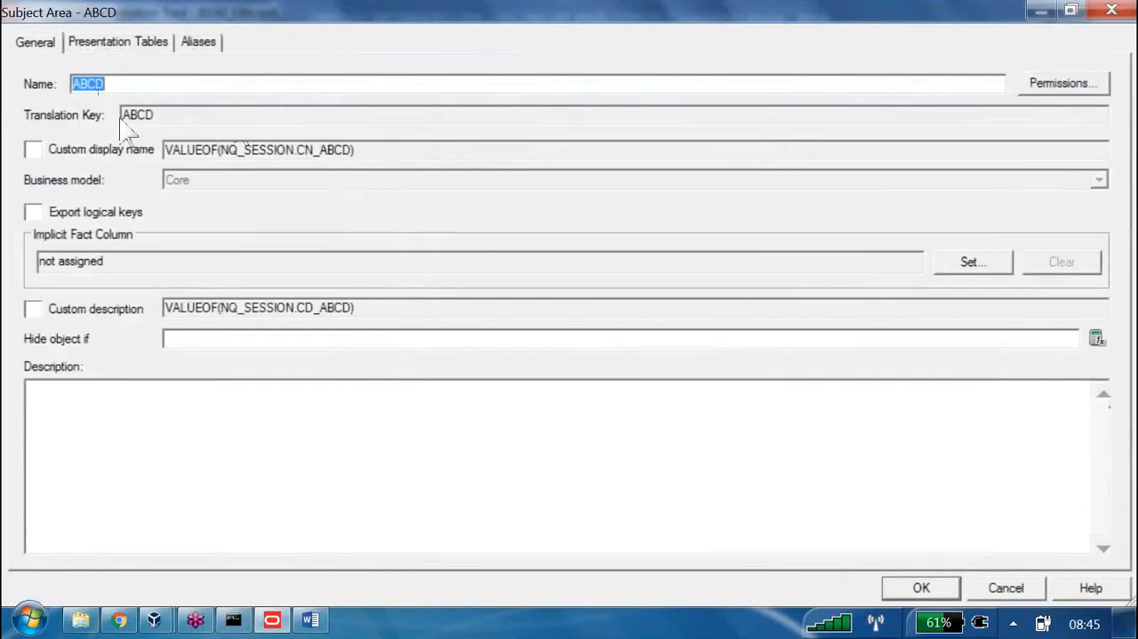
pyautogui.click(1112, 10)
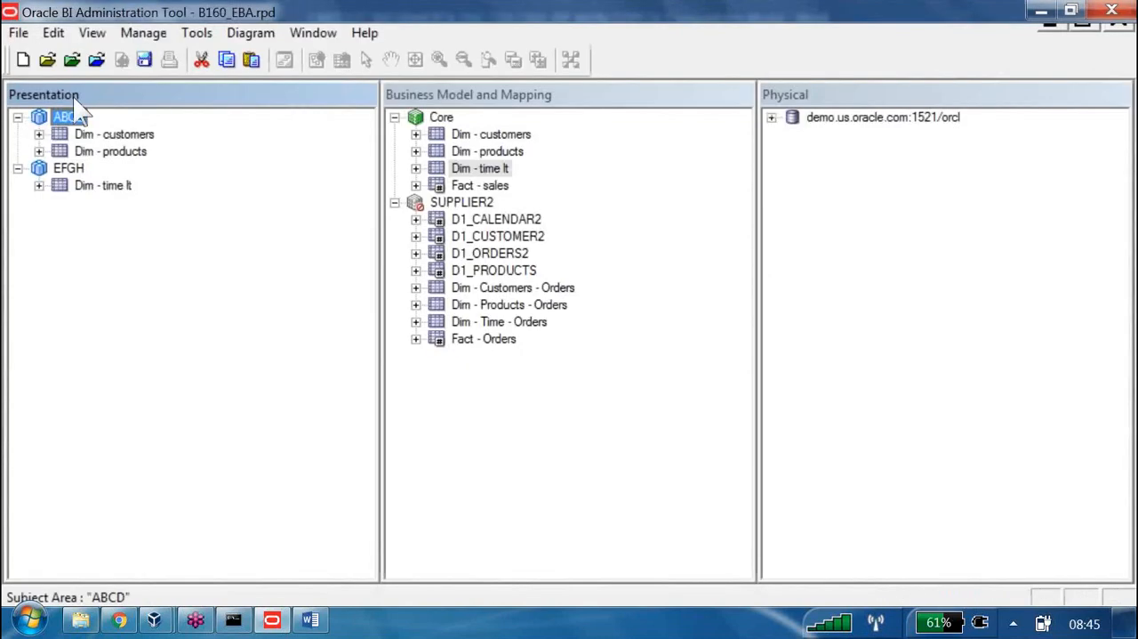
pyautogui.doubleClick(68, 168)
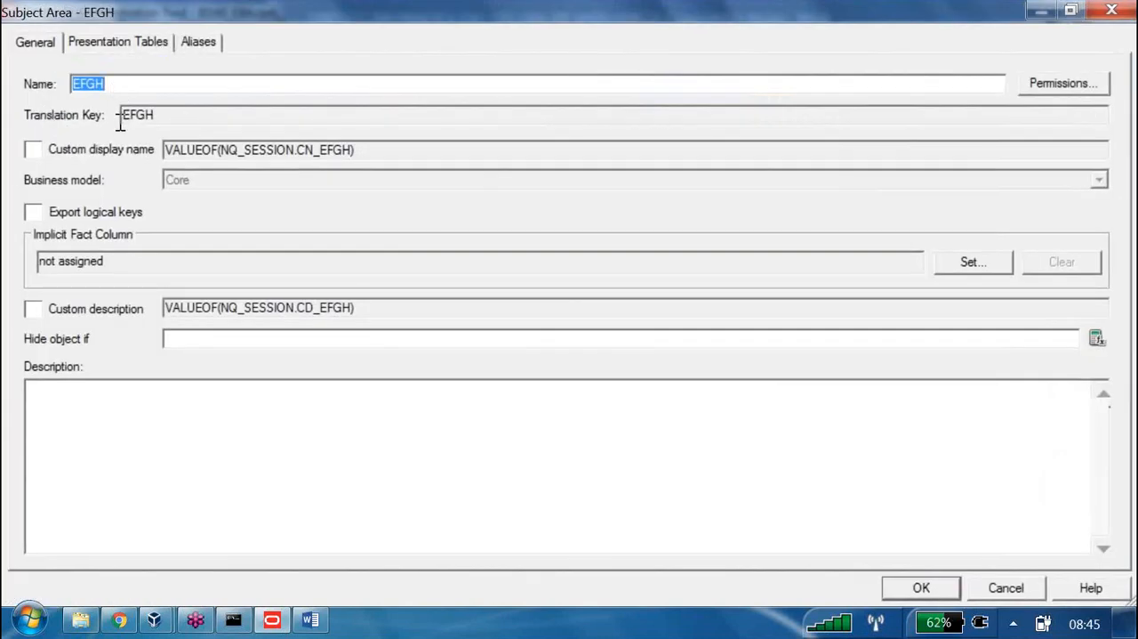
pyautogui.press('Escape')
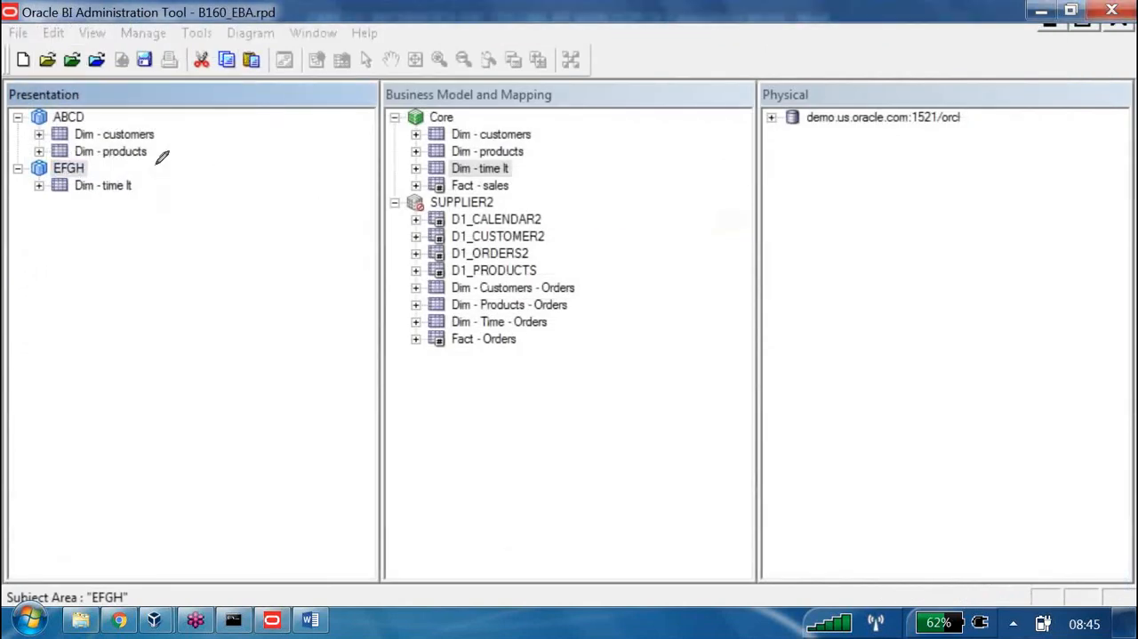
# Draw red annotation lines from the ABCD and EFGH subject areas to the Core business model, and add a red tick above Core
pyautogui.moveTo(84, 117); pyautogui.dragTo(386, 116)
pyautogui.moveTo(80, 175); pyautogui.dragTo(388, 117)
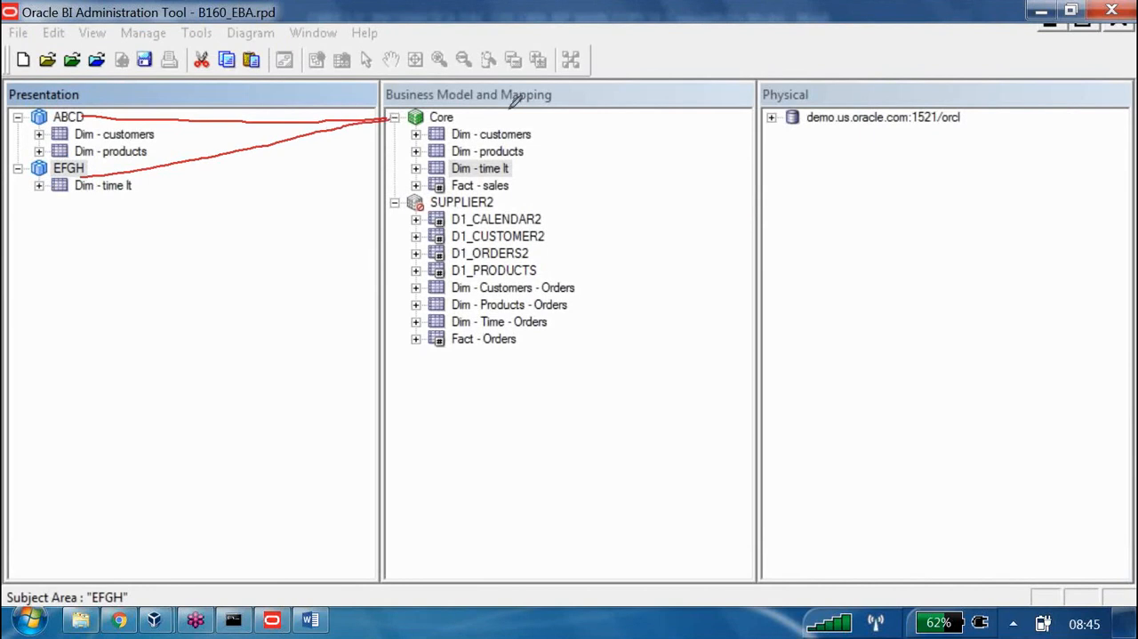
pyautogui.moveTo(488, 92); pyautogui.dragTo(611, 26)
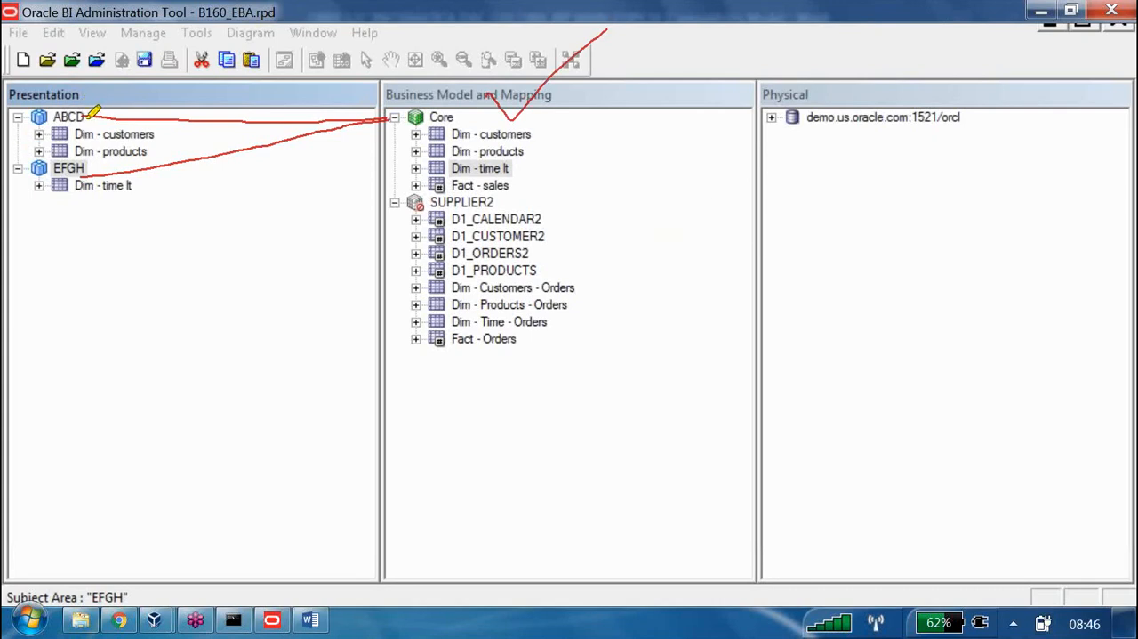
# Draw a yellow branching highlighter line from ABCD to both Core and SUPPLIER2, and mark it with a yellow cross underneath
pyautogui.moveTo(55, 116)
pyautogui.mouseDown()
pyautogui.moveTo(132, 112)
pyautogui.moveTo(255, 178)
pyautogui.moveTo(402, 144)
pyautogui.moveTo(420, 127)
pyautogui.moveTo(250, 201)
pyautogui.moveTo(411, 212)
pyautogui.mouseUp()
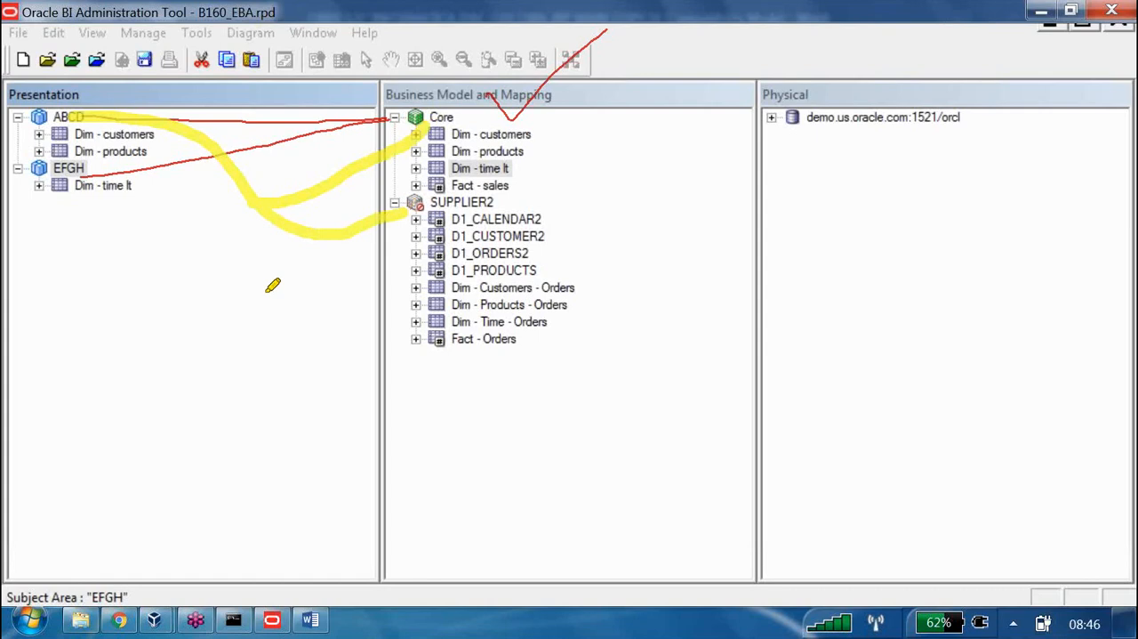
pyautogui.moveTo(272, 256); pyautogui.dragTo(372, 295)
pyautogui.moveTo(370, 257); pyautogui.dragTo(263, 323)
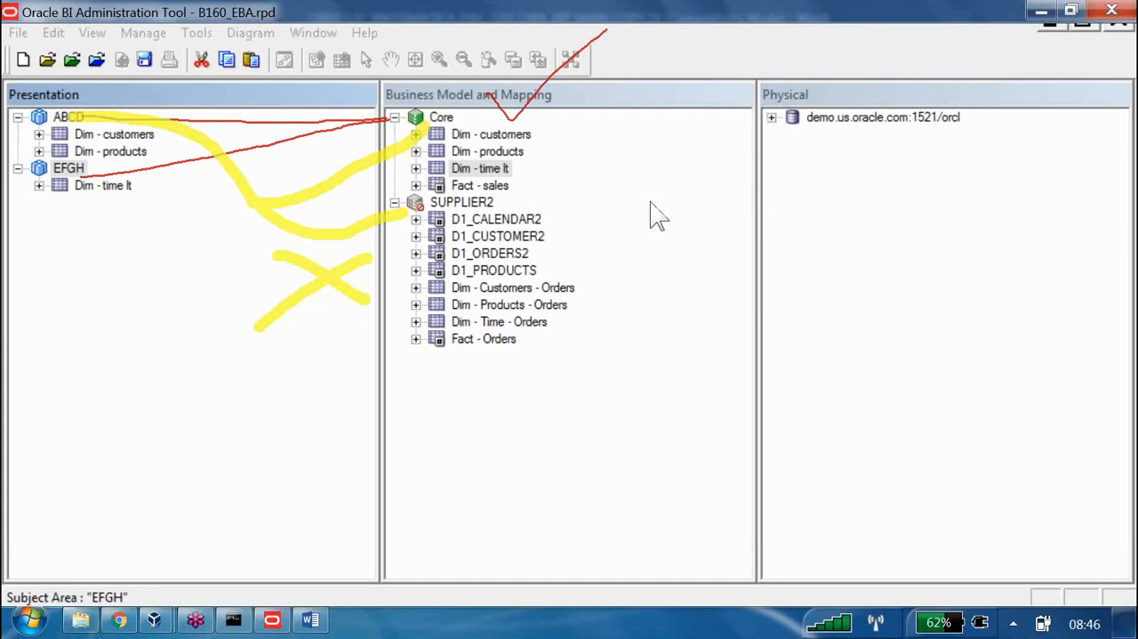
# Handwrite a red diagram below the trees linking SA 1 and SA 2 to BM 1, and add a tick beside BM 1
pyautogui.moveTo(538, 400); pyautogui.dragTo(539, 457)
pyautogui.moveTo(539, 400)
pyautogui.mouseDown()
pyautogui.moveTo(570, 427)
pyautogui.moveTo(525, 471)
pyautogui.mouseUp()
pyautogui.moveTo(594, 405)
pyautogui.mouseDown()
pyautogui.moveTo(605, 396)
pyautogui.moveTo(656, 432)
pyautogui.moveTo(657, 456)
pyautogui.mouseUp()
pyautogui.moveTo(679, 405); pyautogui.dragTo(699, 473)
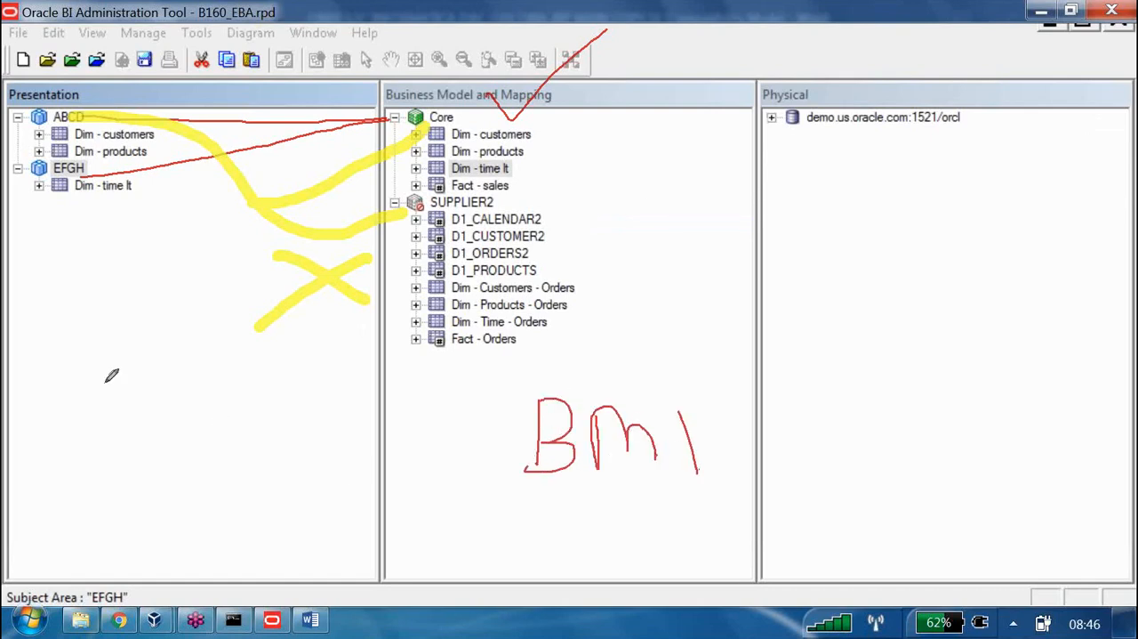
pyautogui.moveTo(111, 381)
pyautogui.mouseDown()
pyautogui.moveTo(76, 425)
pyautogui.moveTo(134, 434)
pyautogui.moveTo(159, 399)
pyautogui.moveTo(161, 438)
pyautogui.moveTo(169, 389)
pyautogui.mouseUp()
pyautogui.moveTo(201, 363); pyautogui.dragTo(218, 416)
pyautogui.moveTo(130, 489)
pyautogui.mouseDown()
pyautogui.moveTo(135, 527)
pyautogui.moveTo(101, 533)
pyautogui.moveTo(193, 539)
pyautogui.moveTo(205, 491)
pyautogui.moveTo(256, 518)
pyautogui.moveTo(307, 525)
pyautogui.mouseUp()
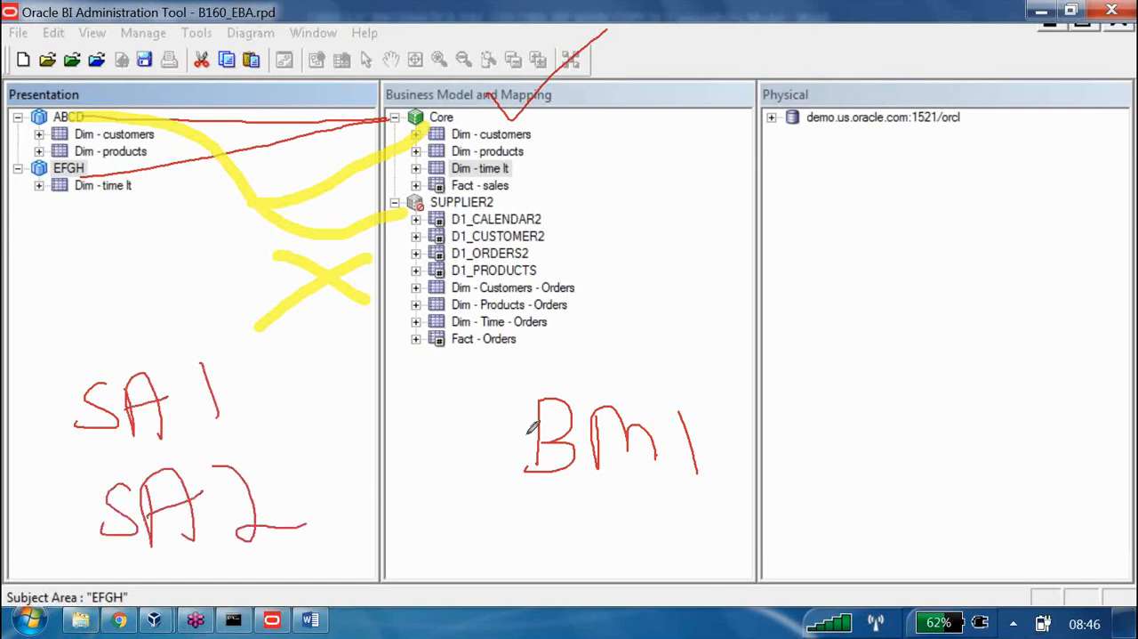
pyautogui.moveTo(534, 433)
pyautogui.mouseDown()
pyautogui.moveTo(224, 393)
pyautogui.moveTo(276, 519)
pyautogui.mouseUp()
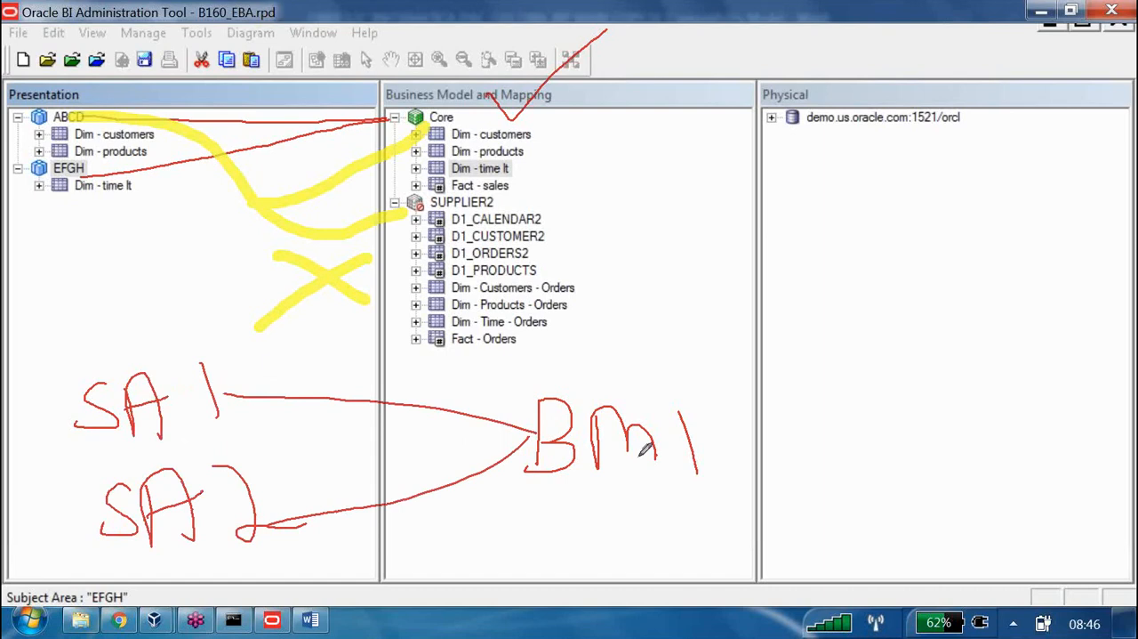
pyautogui.moveTo(723, 423); pyautogui.dragTo(823, 376)
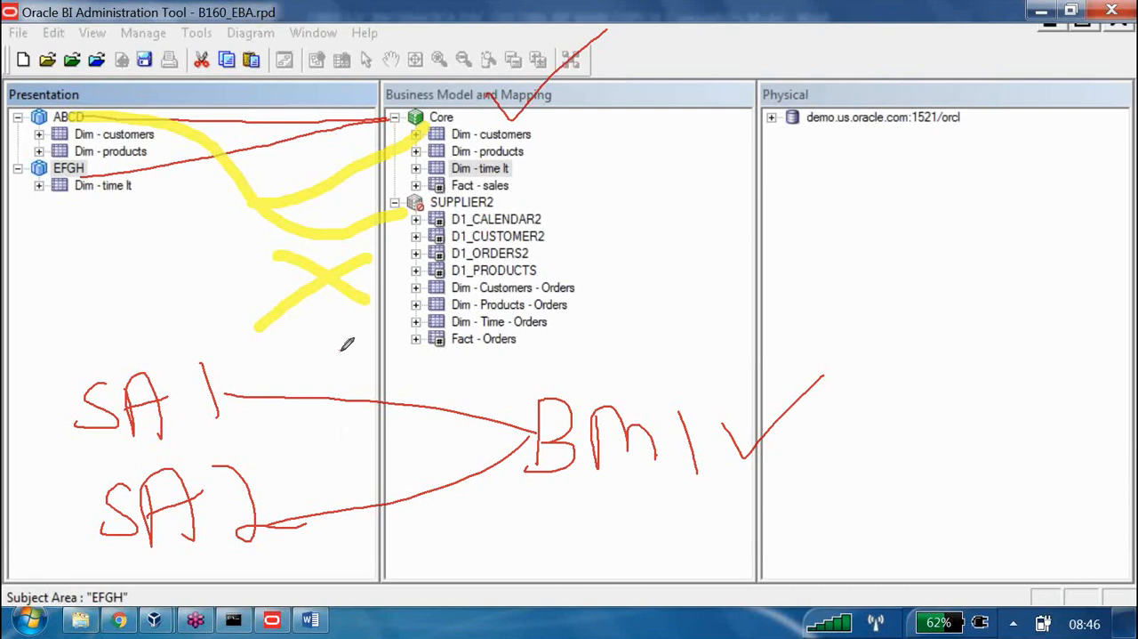
# Draw red circled markers above the SA 1 to BM 1 diagram and over the Physical heading, writing 2 in the latter
pyautogui.moveTo(340, 349)
pyautogui.mouseDown()
pyautogui.moveTo(353, 331)
pyautogui.moveTo(355, 370)
pyautogui.moveTo(338, 377)
pyautogui.moveTo(356, 348)
pyautogui.moveTo(368, 372)
pyautogui.mouseUp()
pyautogui.moveTo(325, 317); pyautogui.dragTo(318, 306)
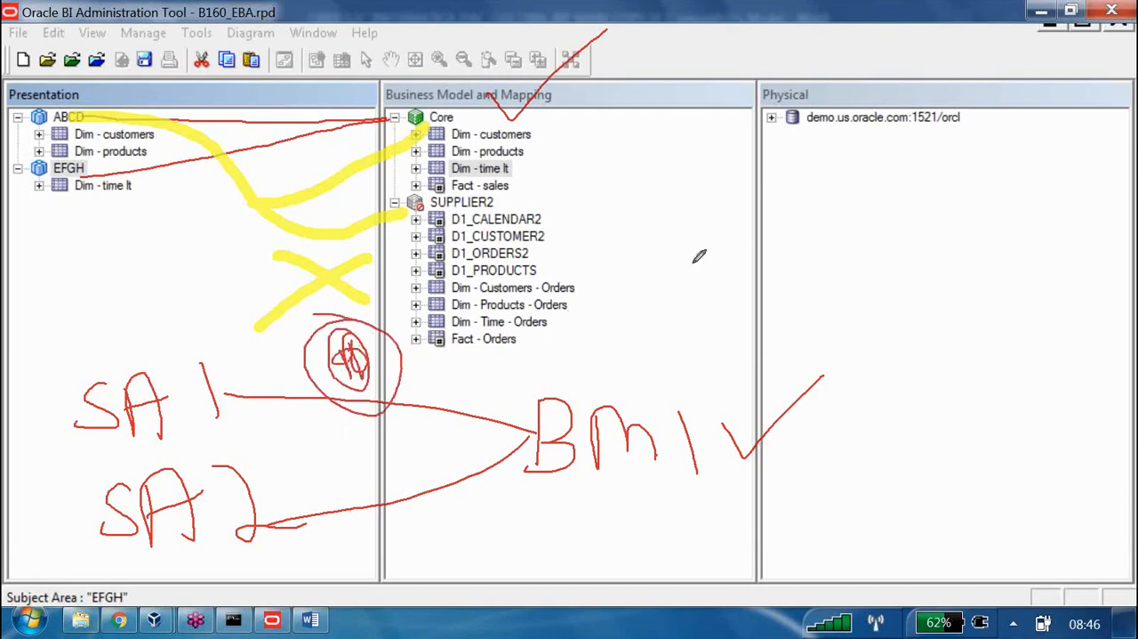
pyautogui.moveTo(841, 71)
pyautogui.mouseDown()
pyautogui.moveTo(830, 108)
pyautogui.moveTo(864, 104)
pyautogui.mouseUp()
pyautogui.moveTo(821, 47)
pyautogui.mouseDown()
pyautogui.moveTo(897, 74)
pyautogui.moveTo(810, 28)
pyautogui.mouseUp()
# Handwrite a crossed-out red diagram of SA1 branching to BM1 and BM2, and clear all annotations
pyautogui.moveTo(731, 187)
pyautogui.mouseDown()
pyautogui.moveTo(678, 229)
pyautogui.moveTo(752, 182)
pyautogui.moveTo(747, 204)
pyautogui.moveTo(779, 220)
pyautogui.mouseUp()
pyautogui.moveTo(950, 172)
pyautogui.mouseDown()
pyautogui.moveTo(964, 149)
pyautogui.moveTo(954, 178)
pyautogui.moveTo(998, 166)
pyautogui.moveTo(1012, 144)
pyautogui.moveTo(1054, 163)
pyautogui.mouseUp()
pyautogui.moveTo(973, 226); pyautogui.dragTo(978, 272)
pyautogui.moveTo(973, 226)
pyautogui.mouseDown()
pyautogui.moveTo(986, 276)
pyautogui.moveTo(1085, 252)
pyautogui.moveTo(1078, 240)
pyautogui.mouseUp()
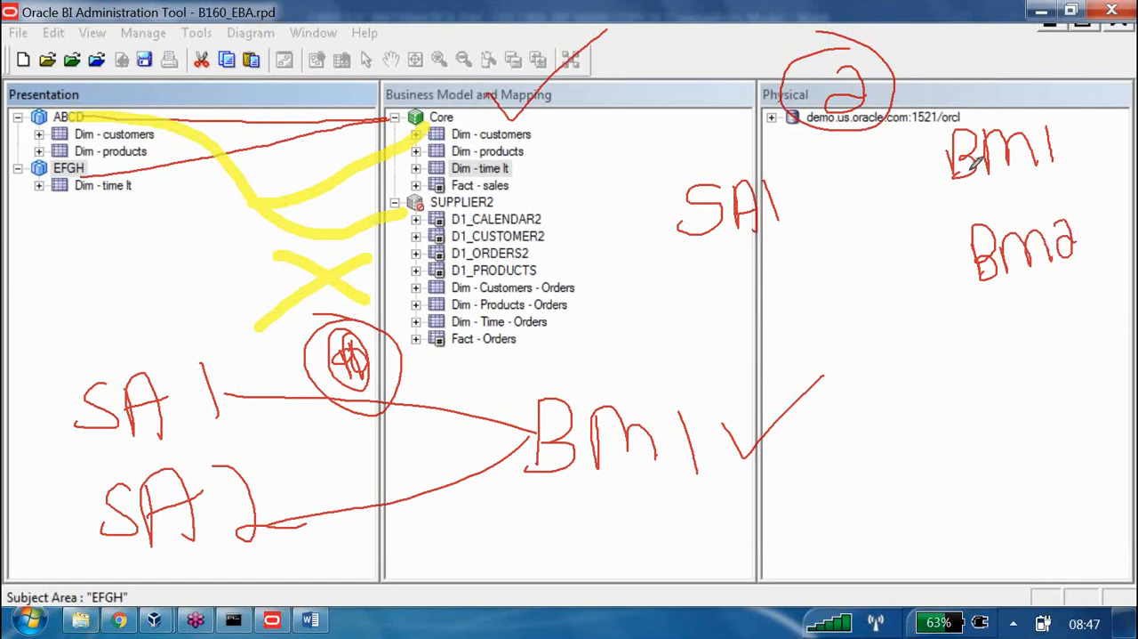
pyautogui.moveTo(952, 176)
pyautogui.mouseDown()
pyautogui.moveTo(771, 196)
pyautogui.moveTo(976, 242)
pyautogui.mouseUp()
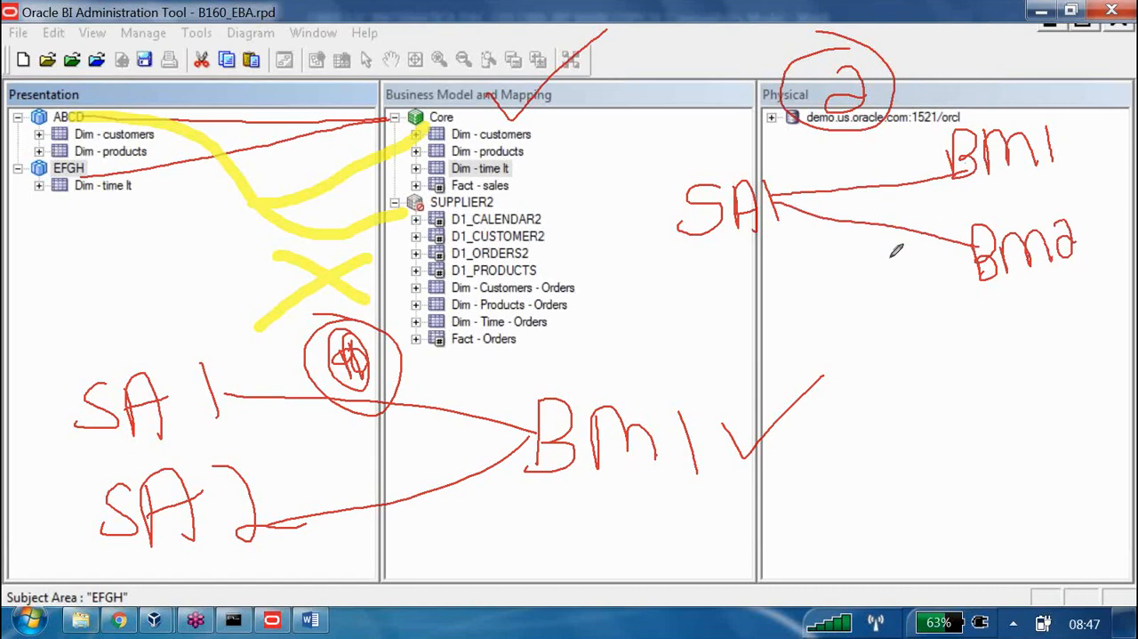
pyautogui.moveTo(877, 251); pyautogui.dragTo(941, 302)
pyautogui.moveTo(945, 259); pyautogui.dragTo(844, 311)
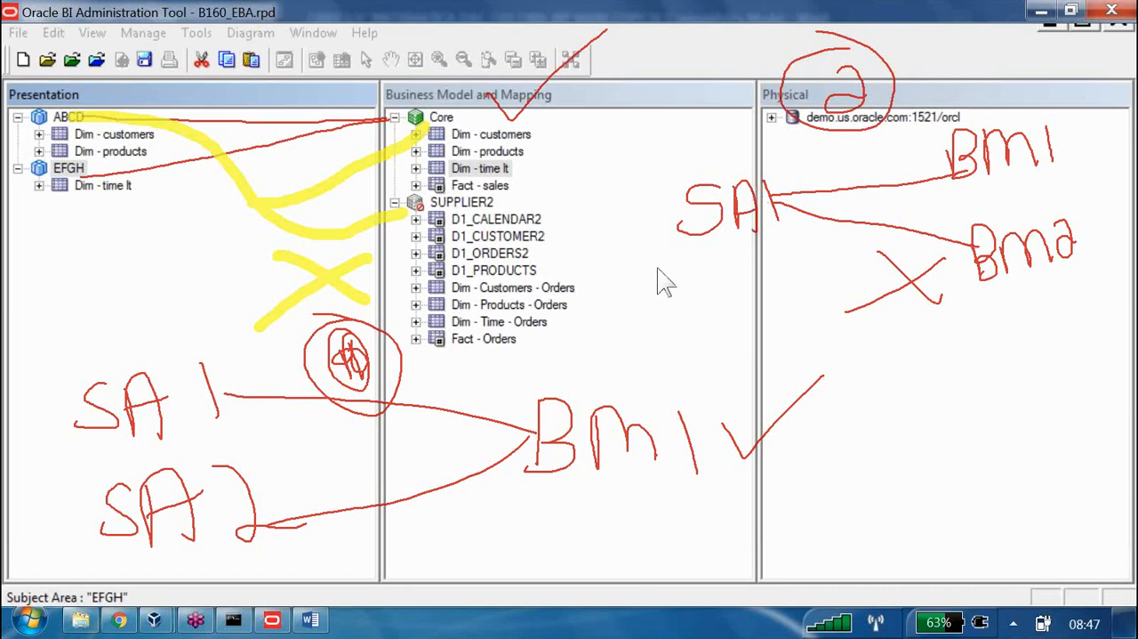
pyautogui.press('Escape')
# Delete the SUPPLIER2 business model from the Business Model and Mapping layer
pyautogui.click(461, 202)
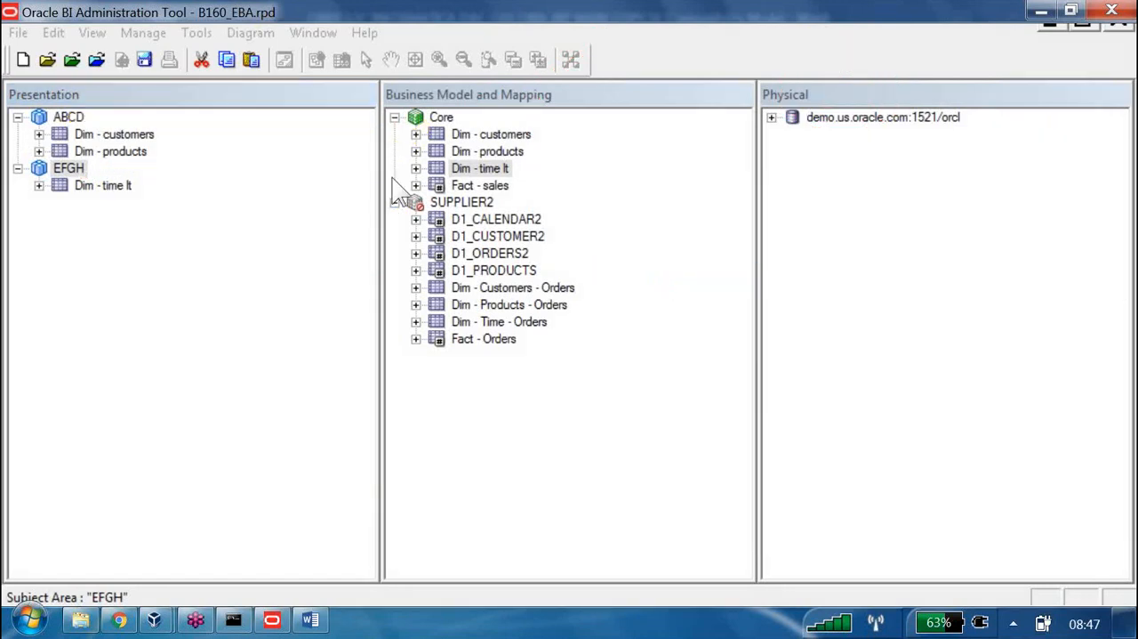
pyautogui.press('Delete')
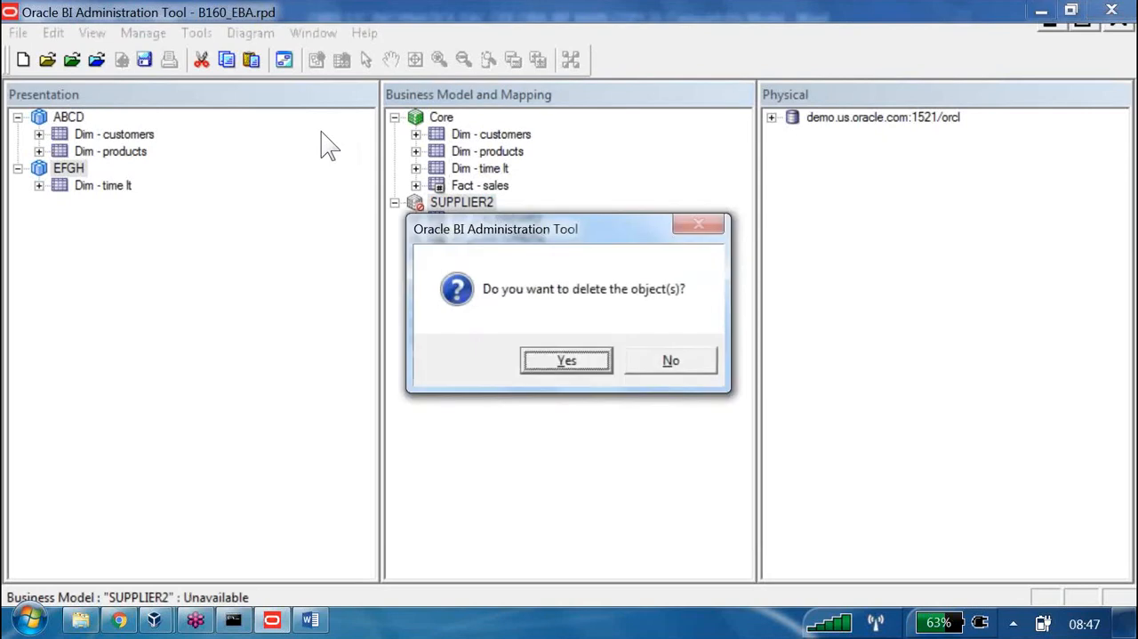
pyautogui.press('Return')
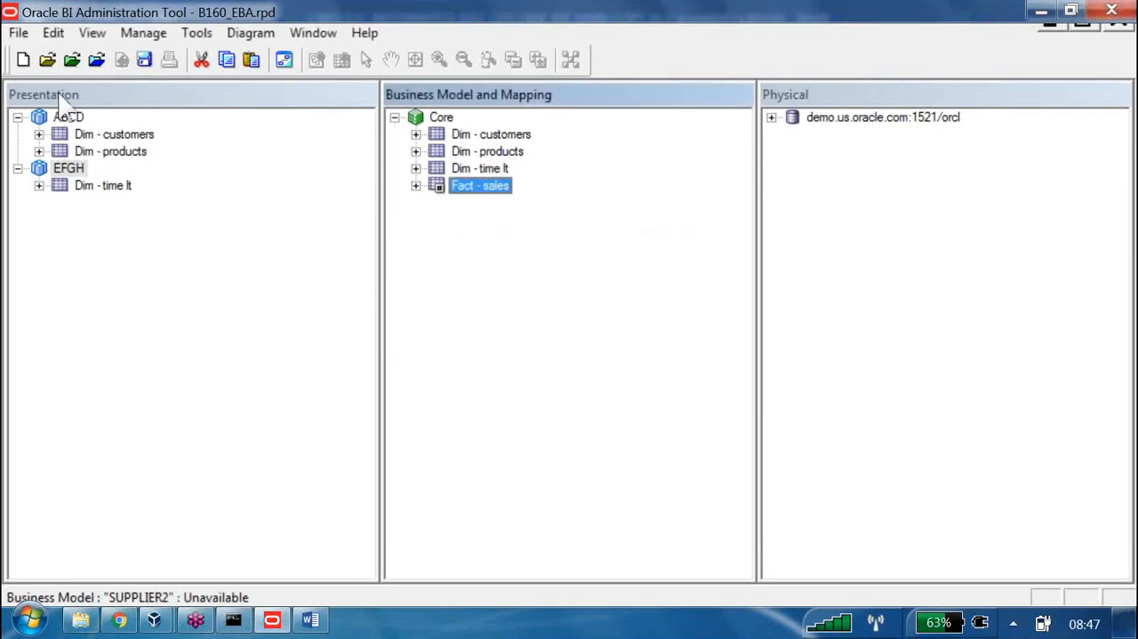
# Delete both the ABCD and EFGH subject areas from the Presentation layer
pyautogui.click(55, 114)
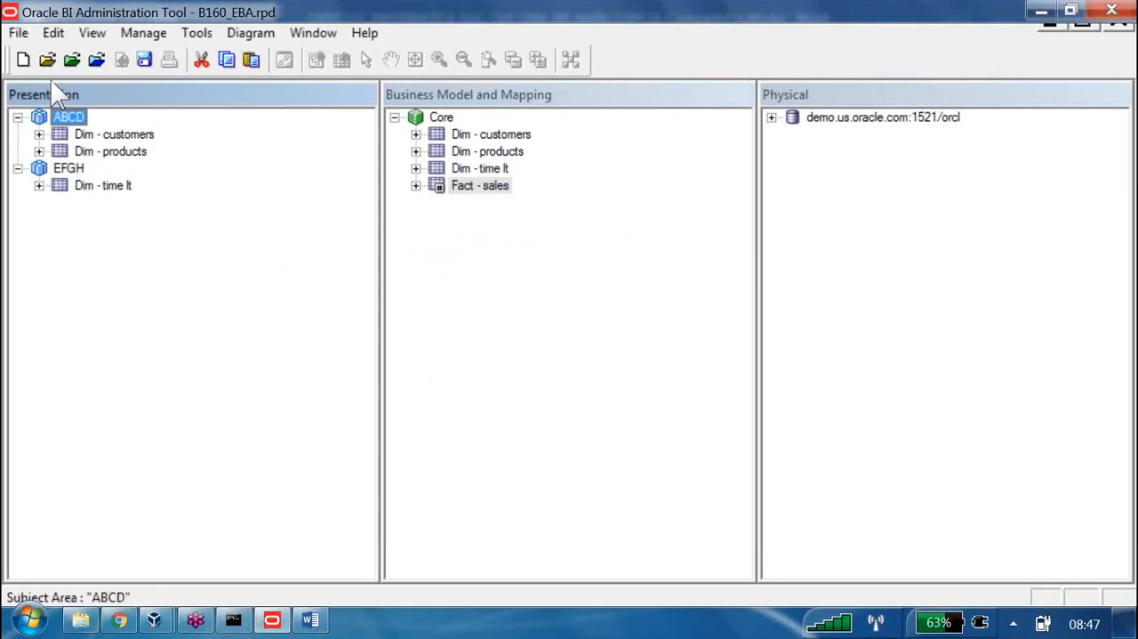
pyautogui.hotkey('ctrl', 'a')
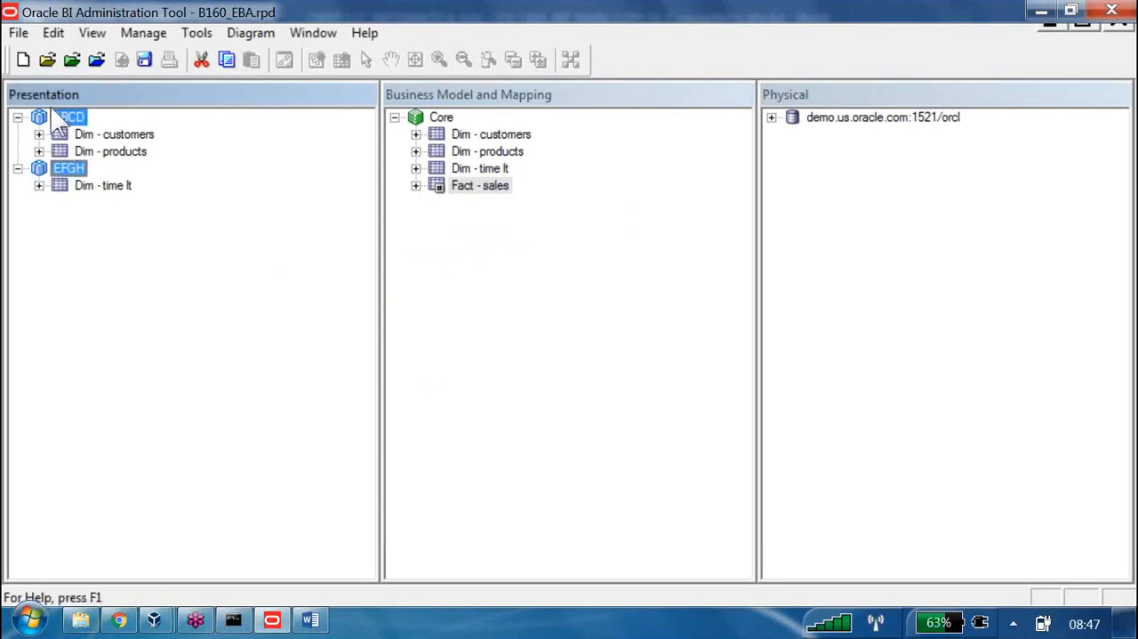
pyautogui.press('Delete')
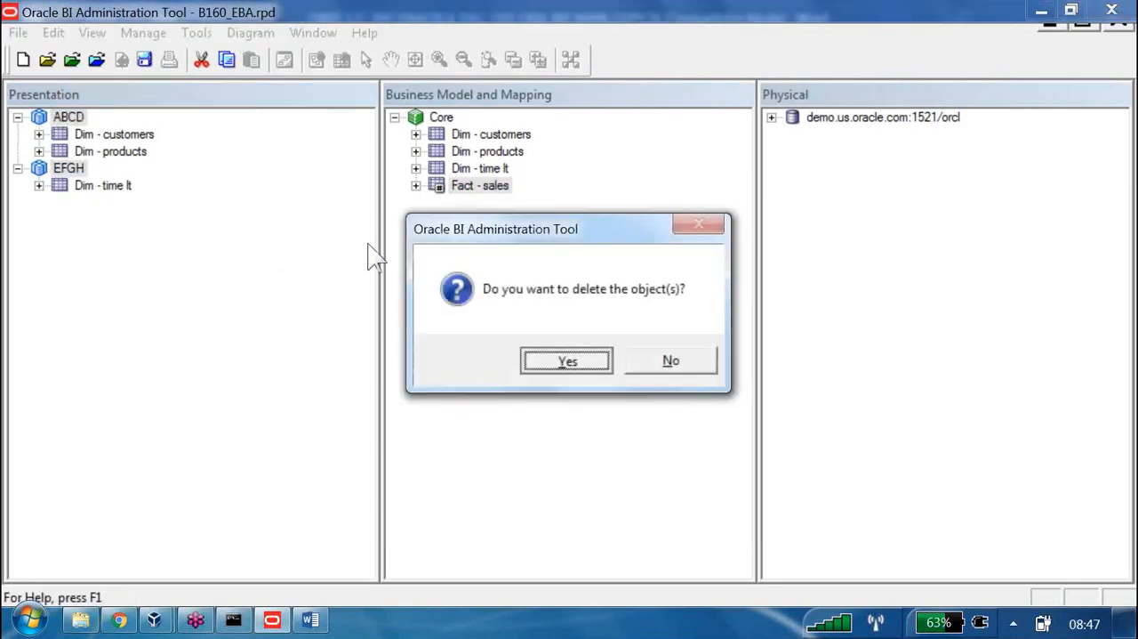
pyautogui.press('Return')
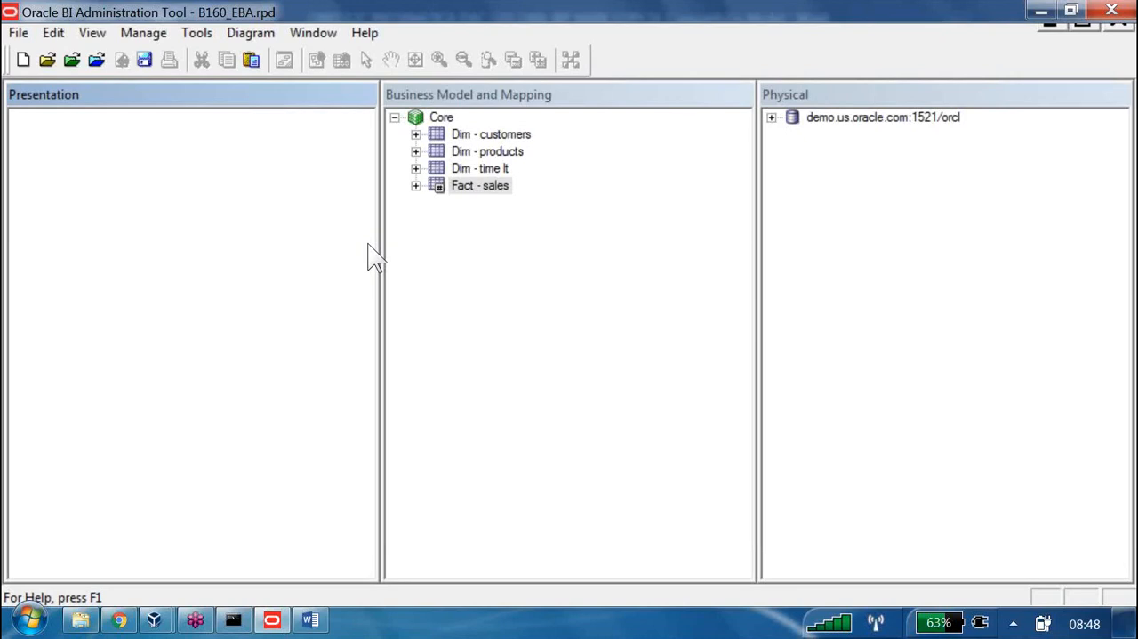
# Create a subject area named "B160 Supplier Sales Rep" on the Core business model
pyautogui.rightClick(182, 186)
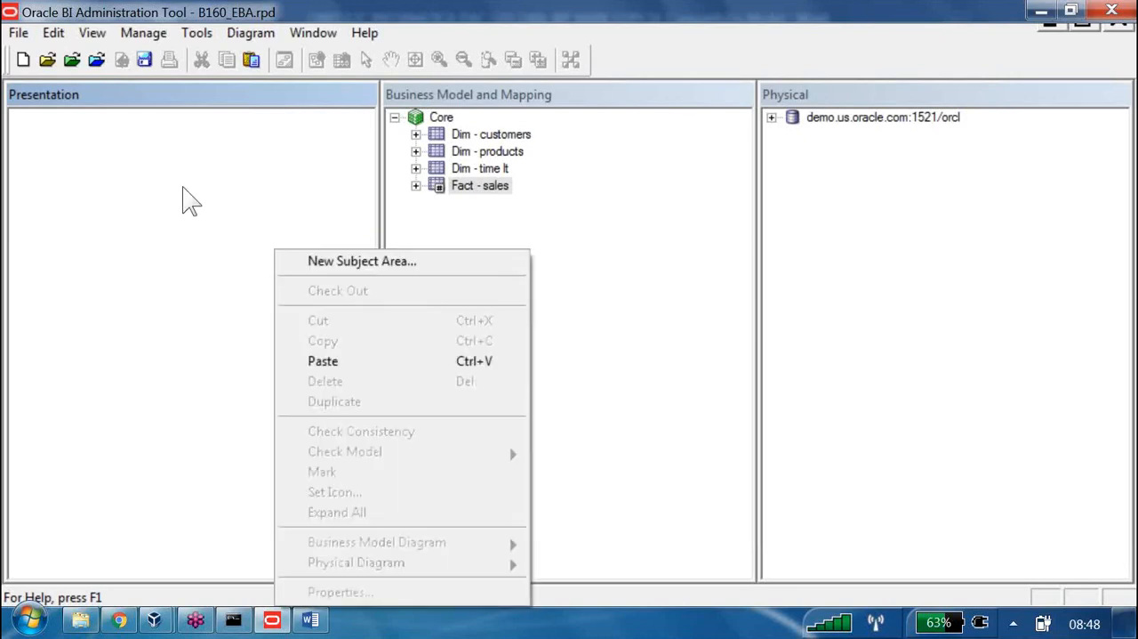
pyautogui.click(307, 259)
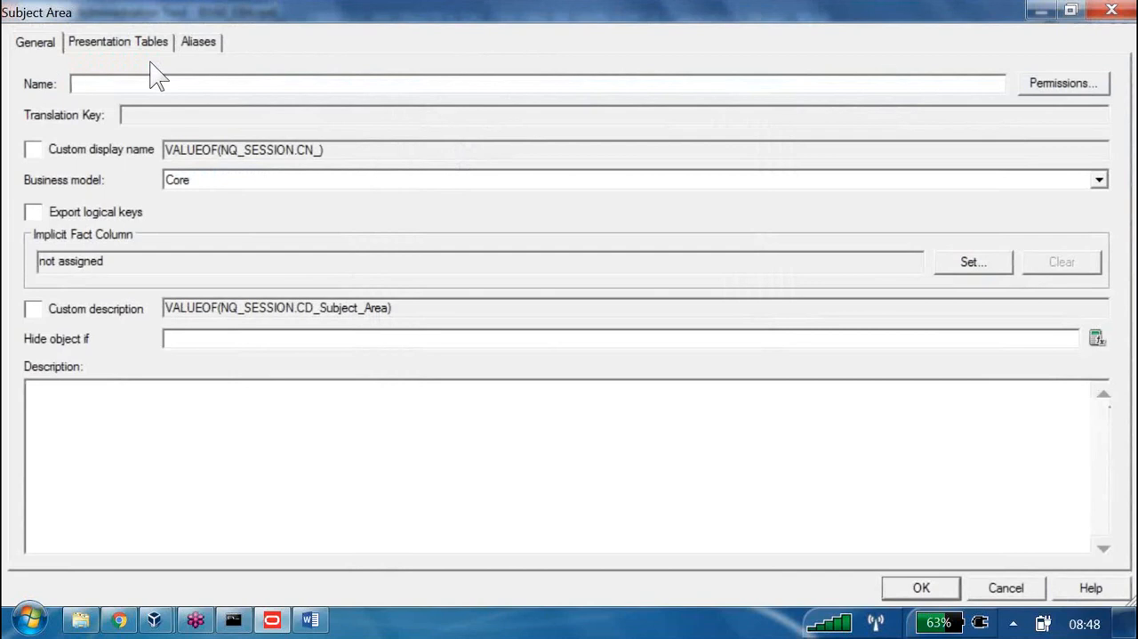
pyautogui.write('B')
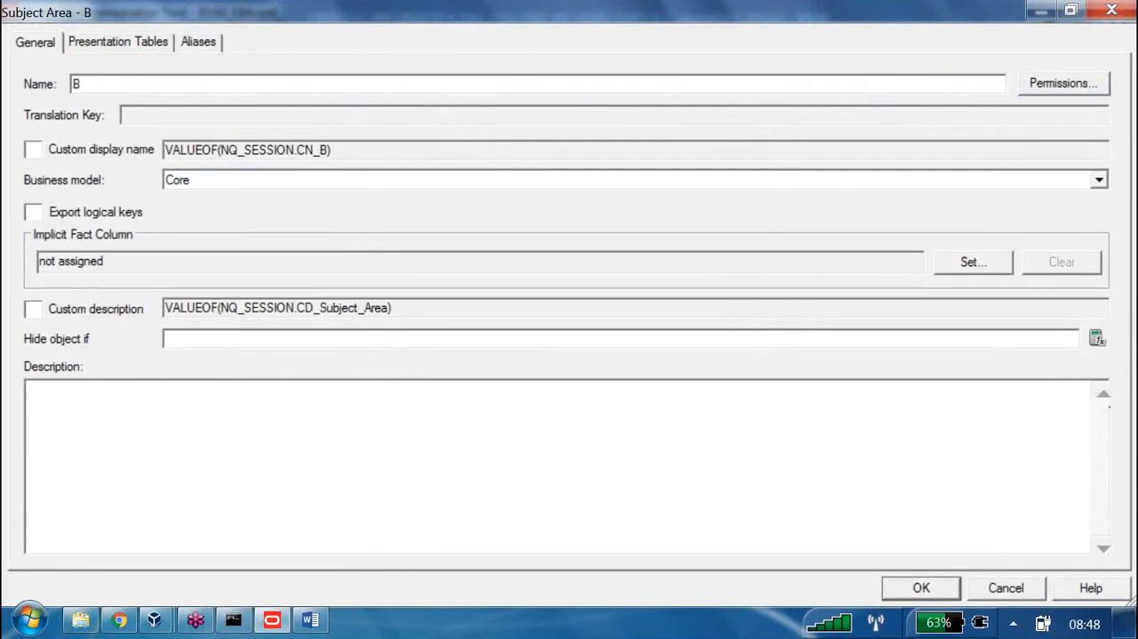
pyautogui.write('160')
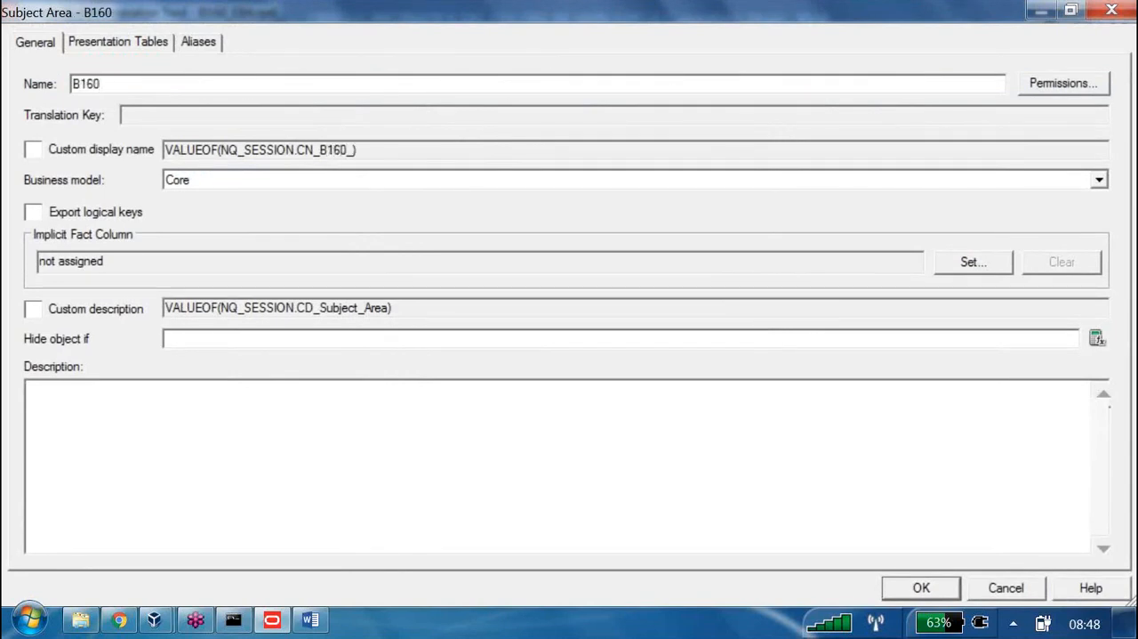
pyautogui.write(' Supplie')
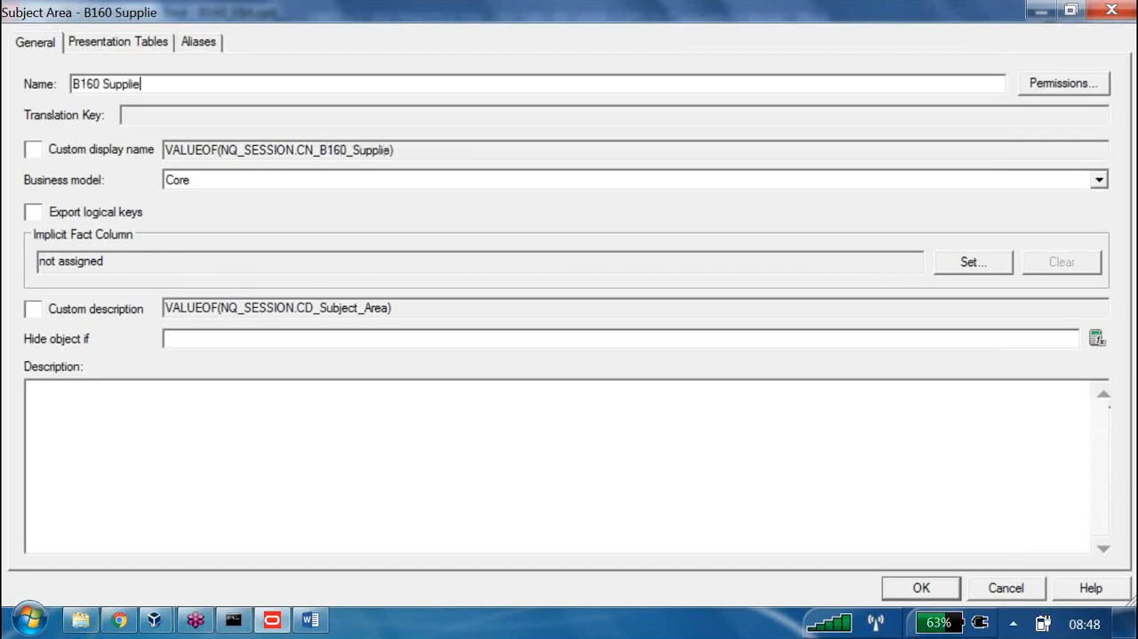
pyautogui.write('r Sales ')
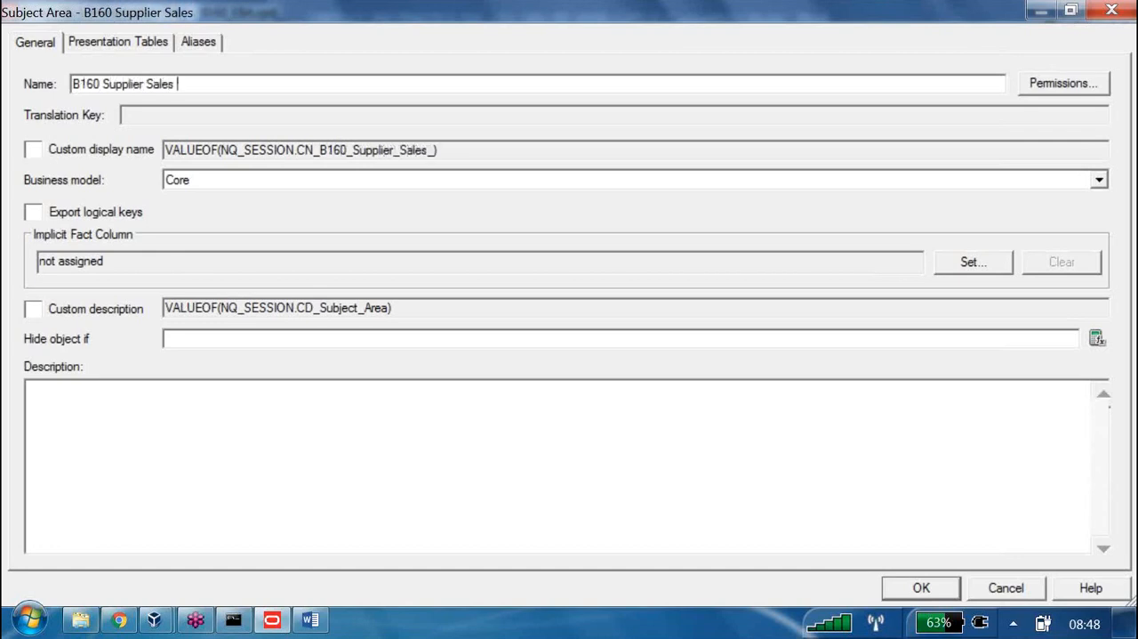
pyautogui.write('Rep')
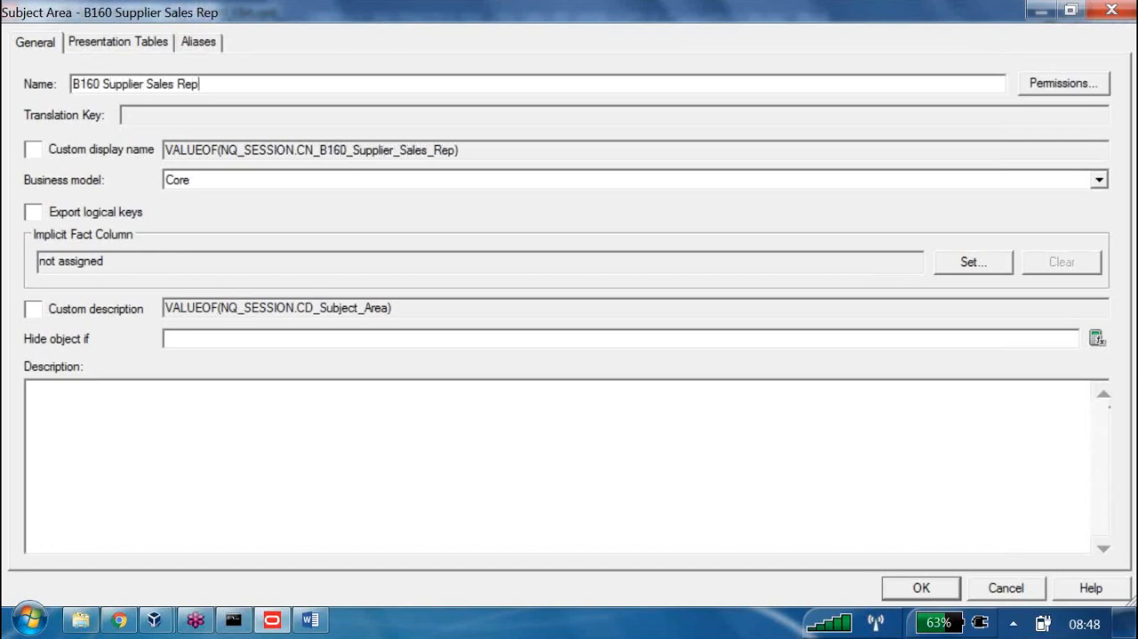
pyautogui.click(902, 580)
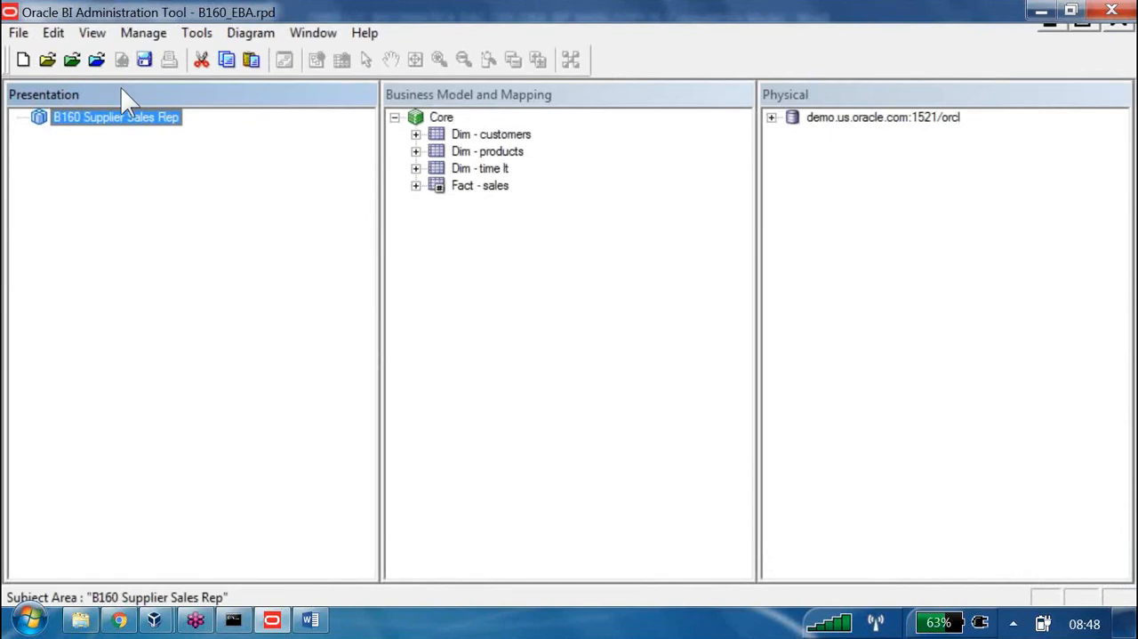
# Create a second subject area named "B160 Supplier Sales DM" on the Core business model
pyautogui.rightClick(132, 123)
pyautogui.click(135, 117)
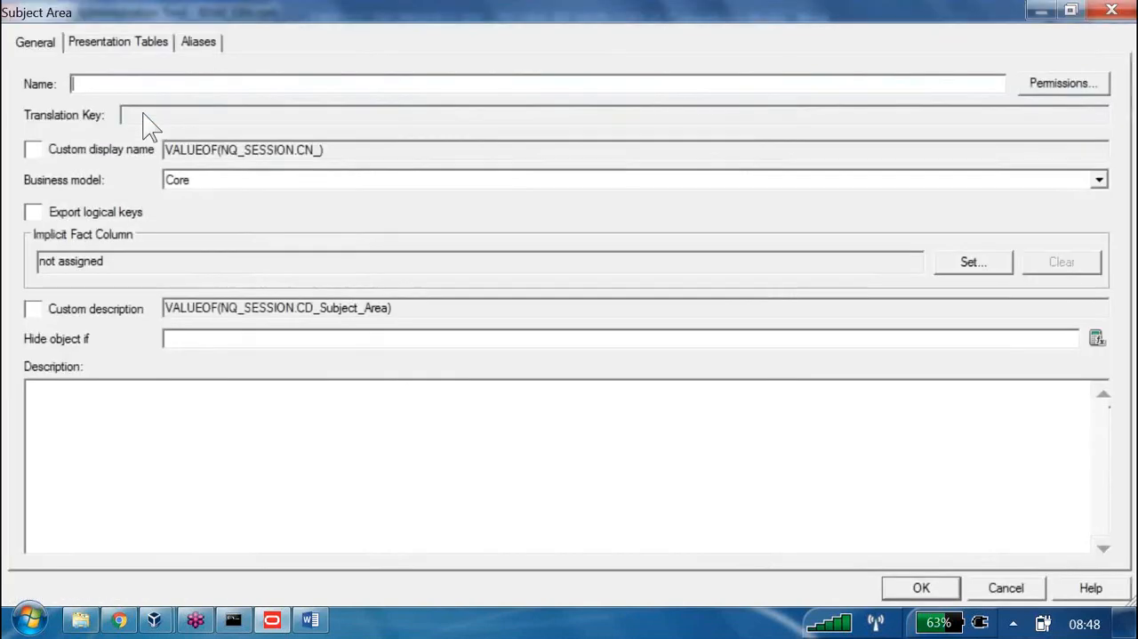
pyautogui.write('B160 S')
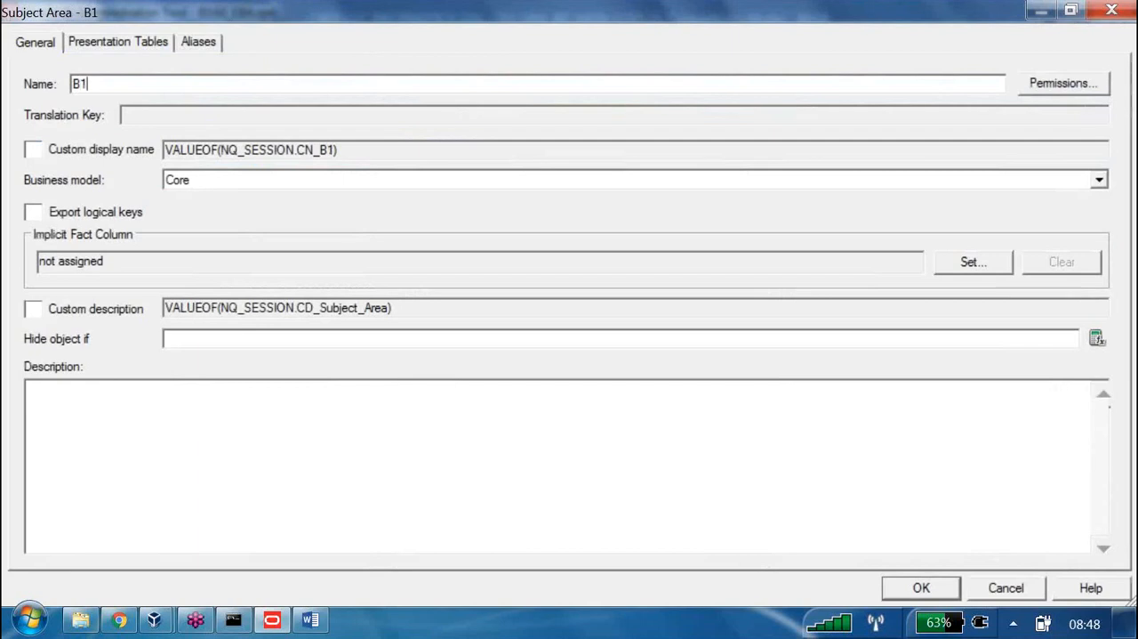
pyautogui.write('u')
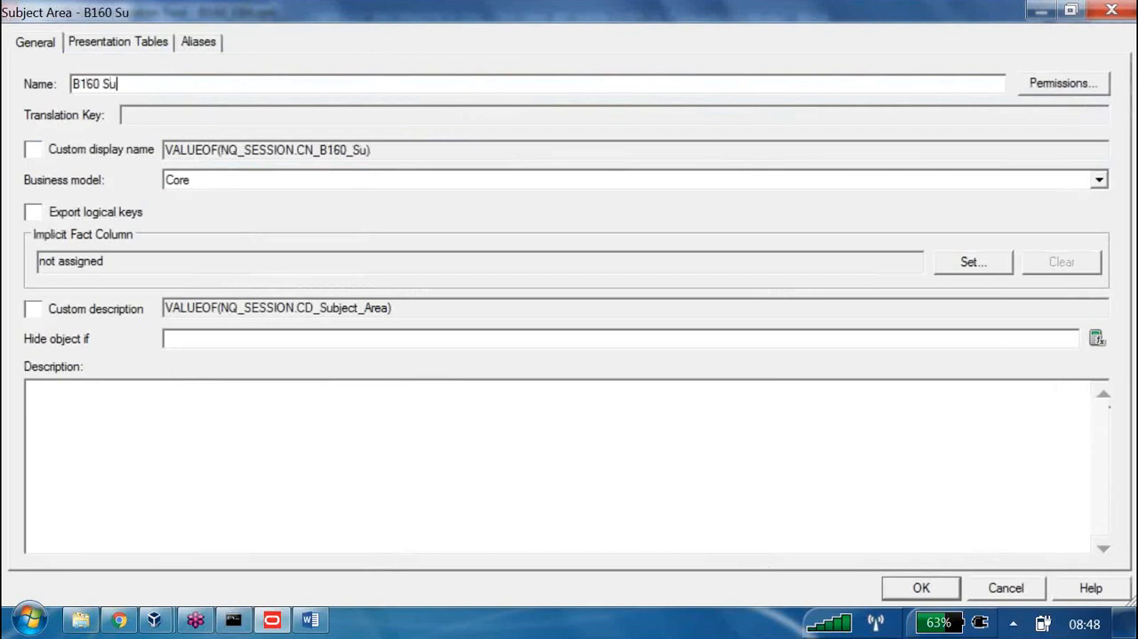
pyautogui.write('pplier S')
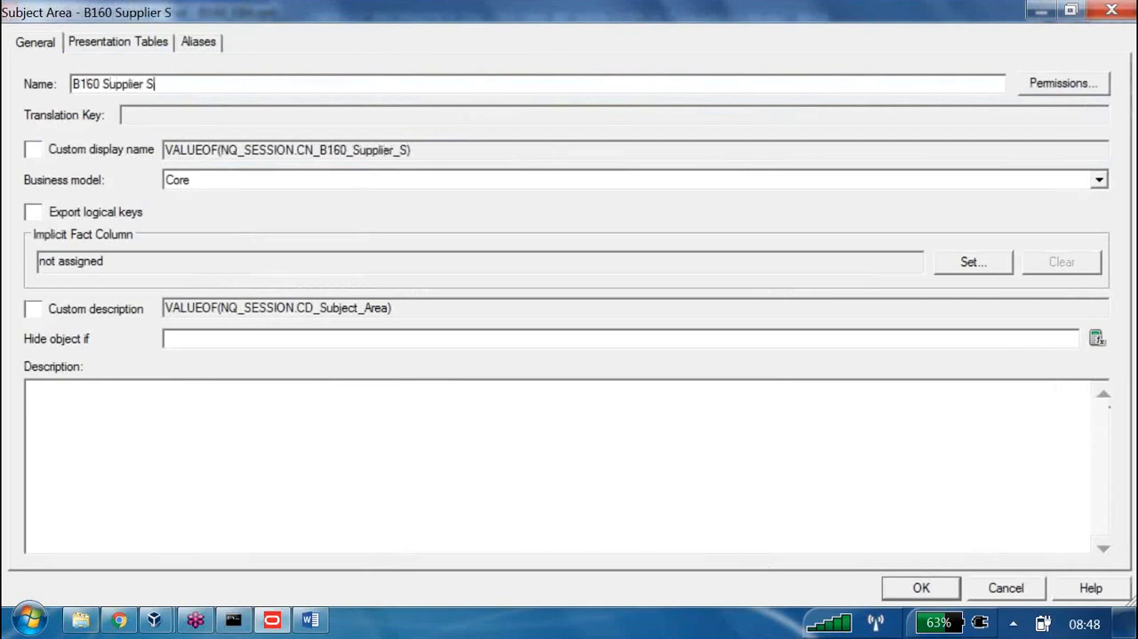
pyautogui.write('ales DM')
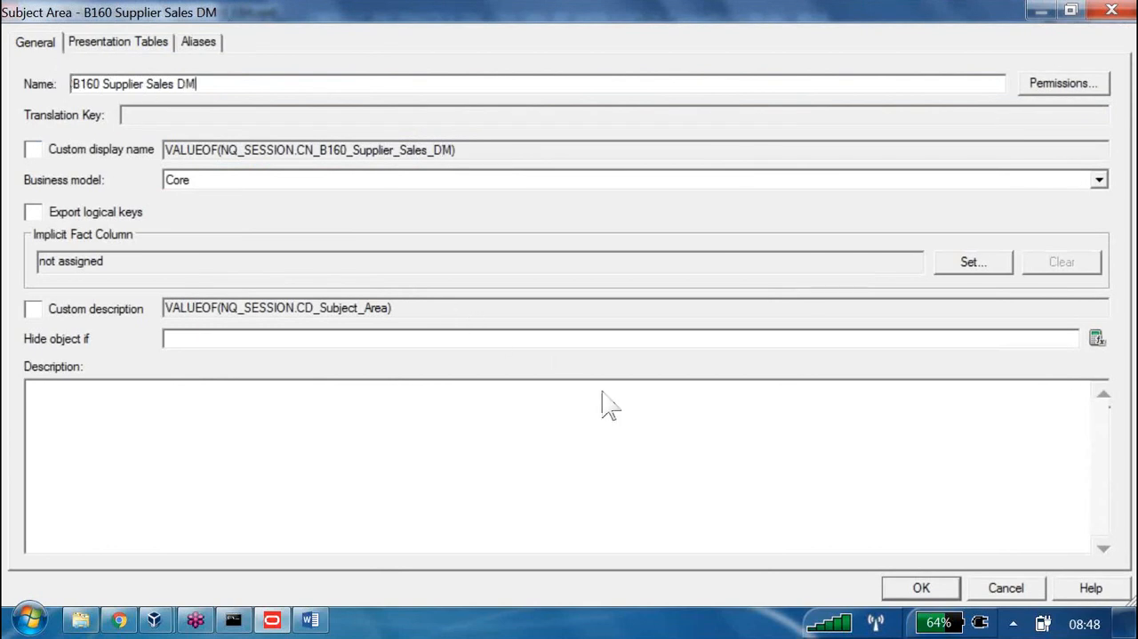
pyautogui.press('Return')
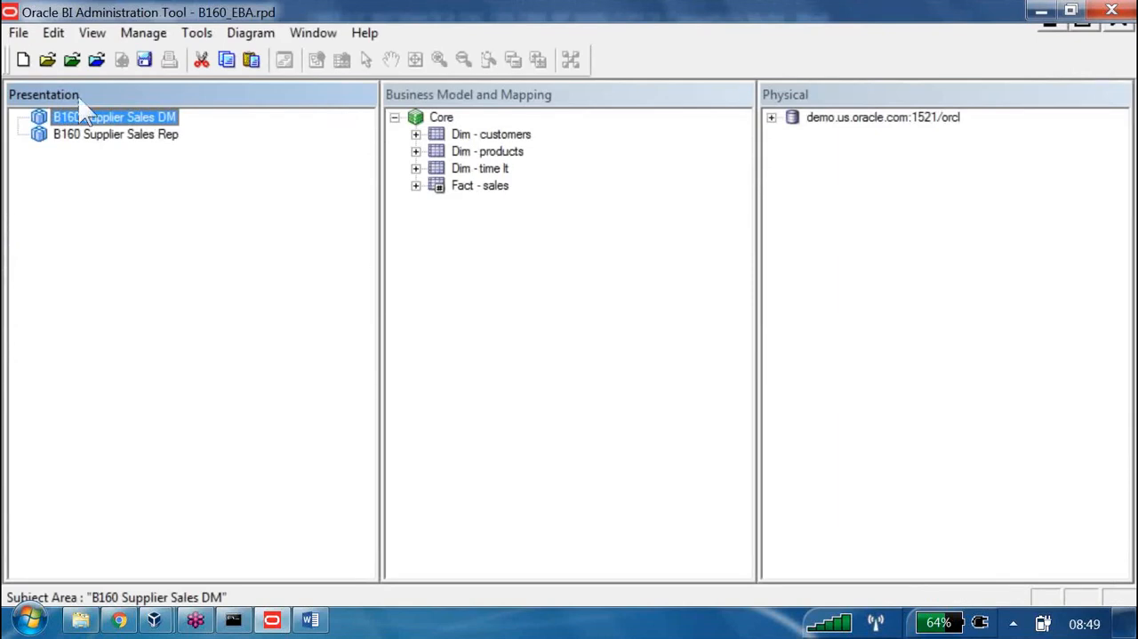
# Add the Core tables Dim - customers, Dim - products, Dim - time lt and Fact - sales to B160 Supplier Sales Rep
pyautogui.press('Down')
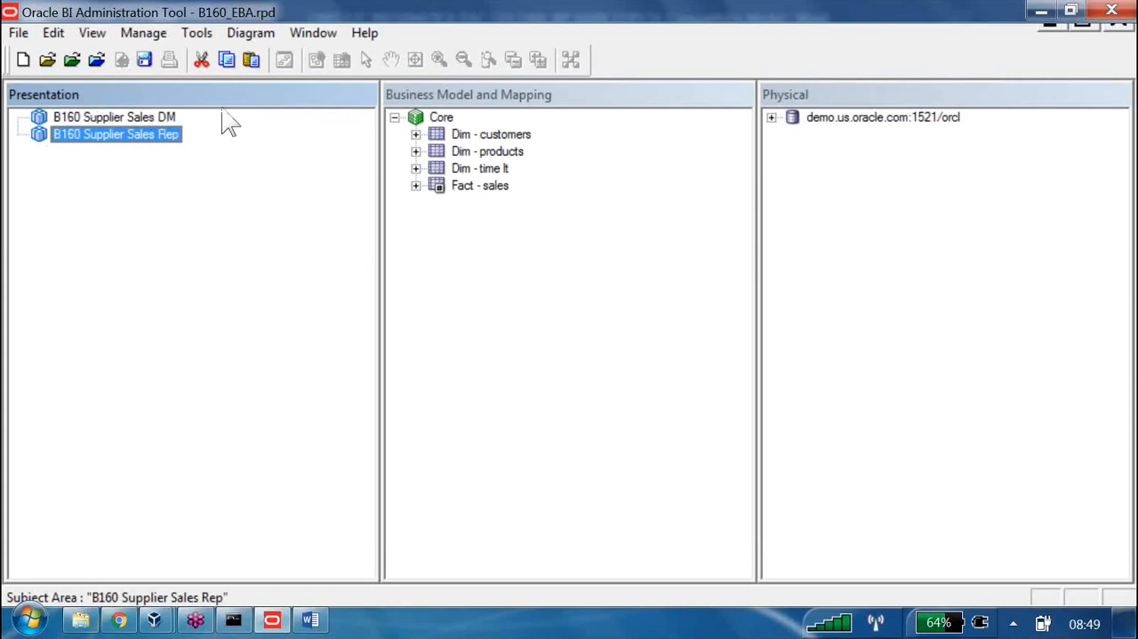
pyautogui.click(416, 135)
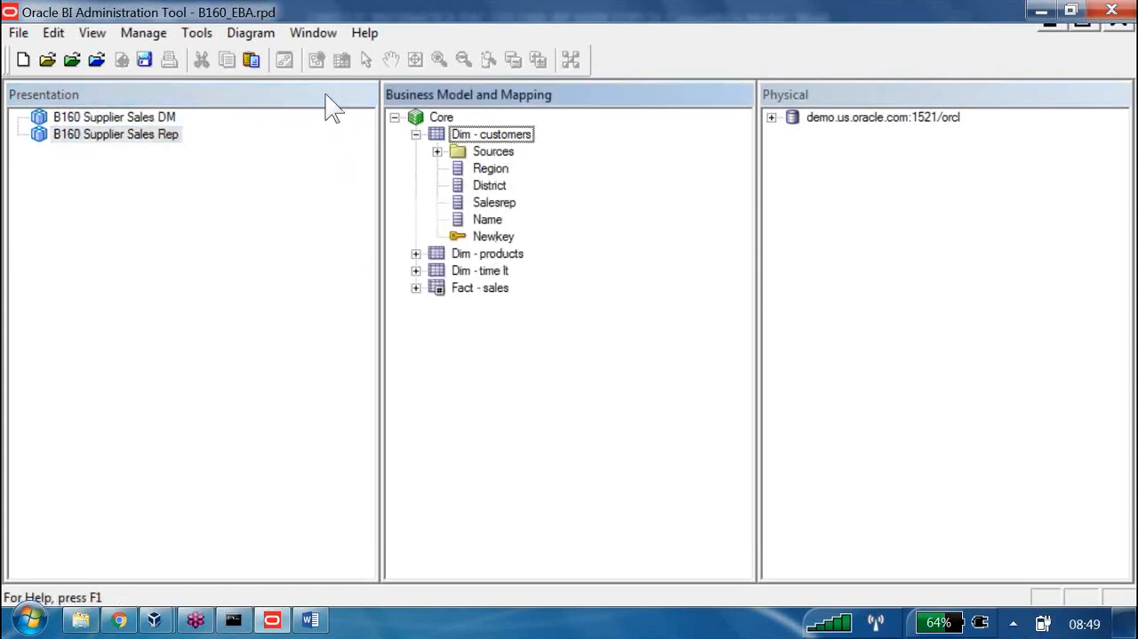
pyautogui.press('space')
pyautogui.keyDown('shift'); pyautogui.click(473, 287); pyautogui.keyUp('shift')
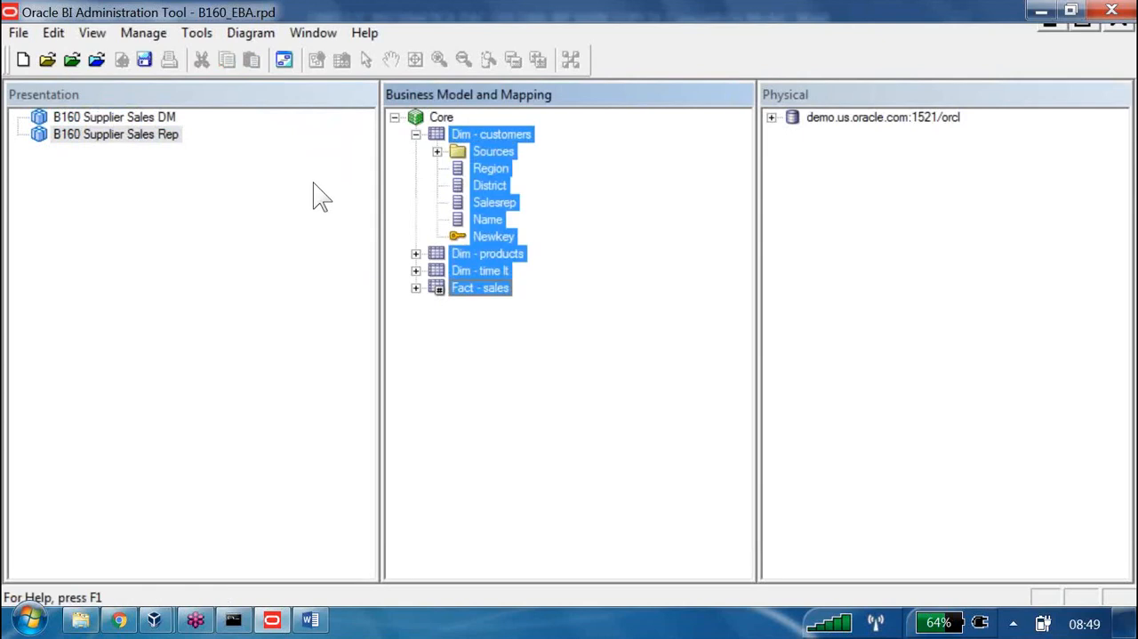
pyautogui.moveTo(483, 136)
pyautogui.mouseDown()
pyautogui.moveTo(278, 155)
pyautogui.moveTo(207, 142)
pyautogui.mouseUp()
pyautogui.moveTo(138, 95); pyautogui.dragTo(138, 95)
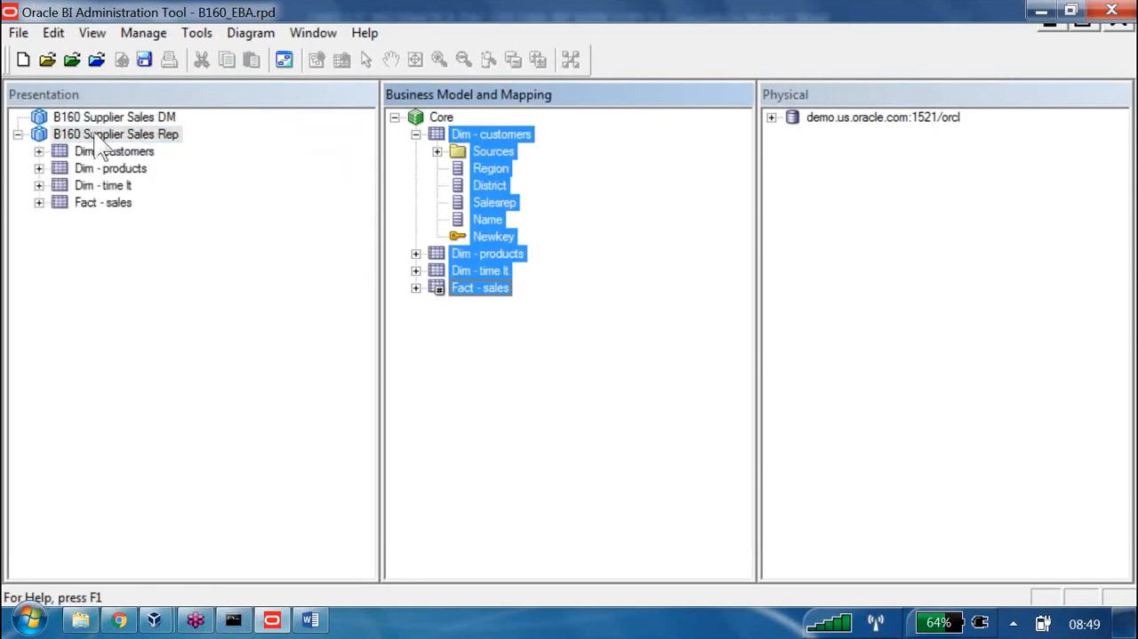
# Add the Core logical table Dim - customers to the B160 Supplier Sales DM subject area
pyautogui.click(114, 93)
pyautogui.click(416, 135)
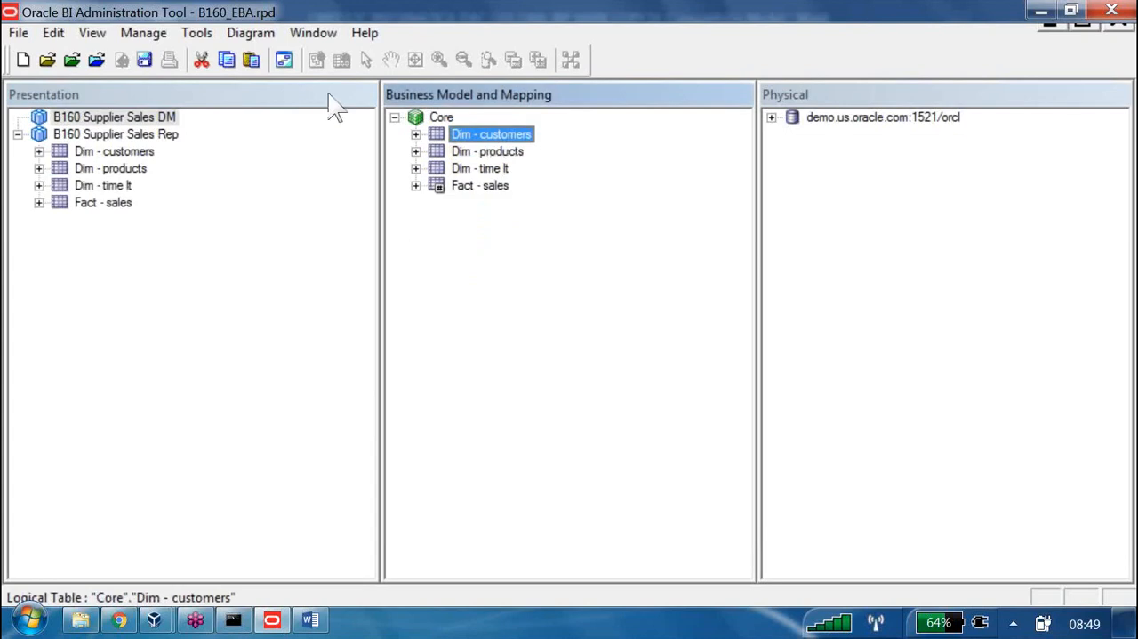
pyautogui.press('Right')
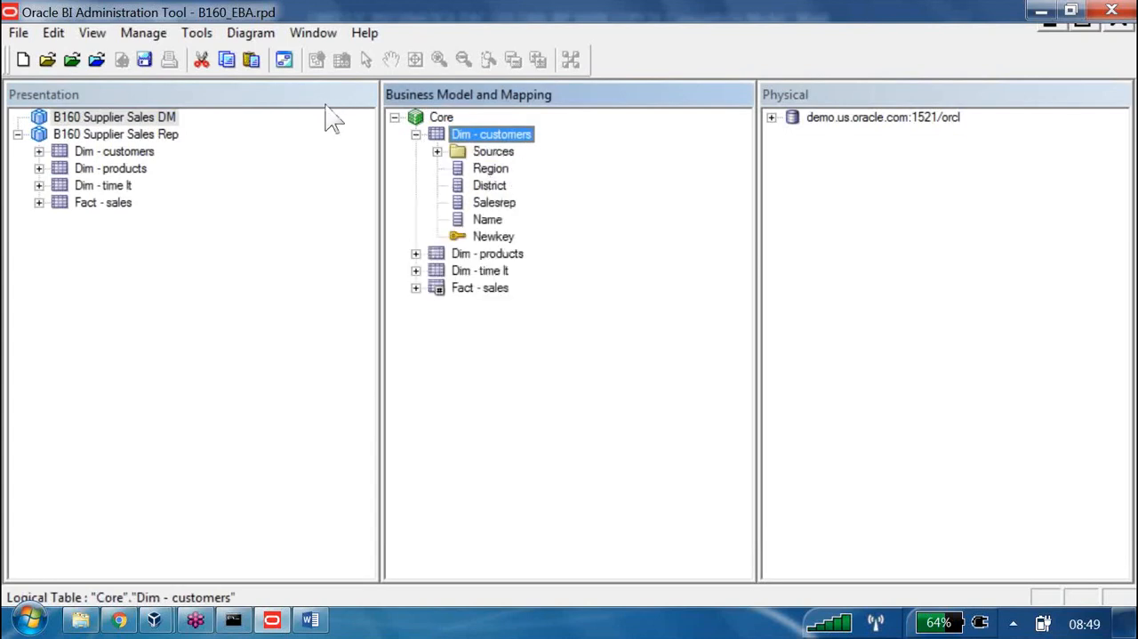
pyautogui.press('Down')
pyautogui.press('Down')
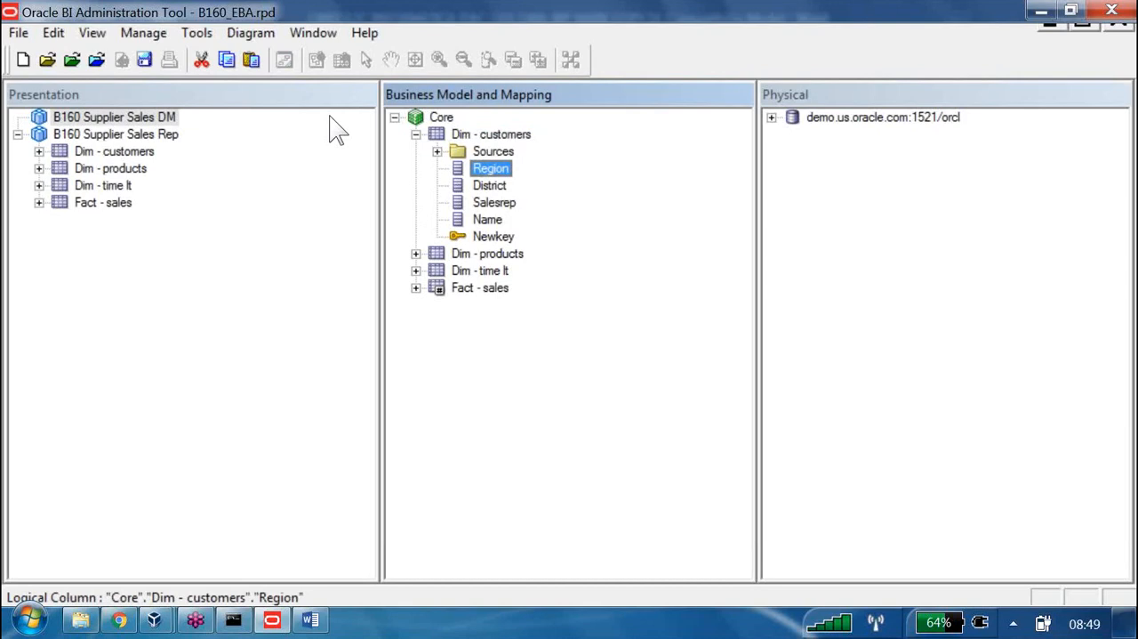
pyautogui.moveTo(498, 138); pyautogui.dragTo(76, 113)
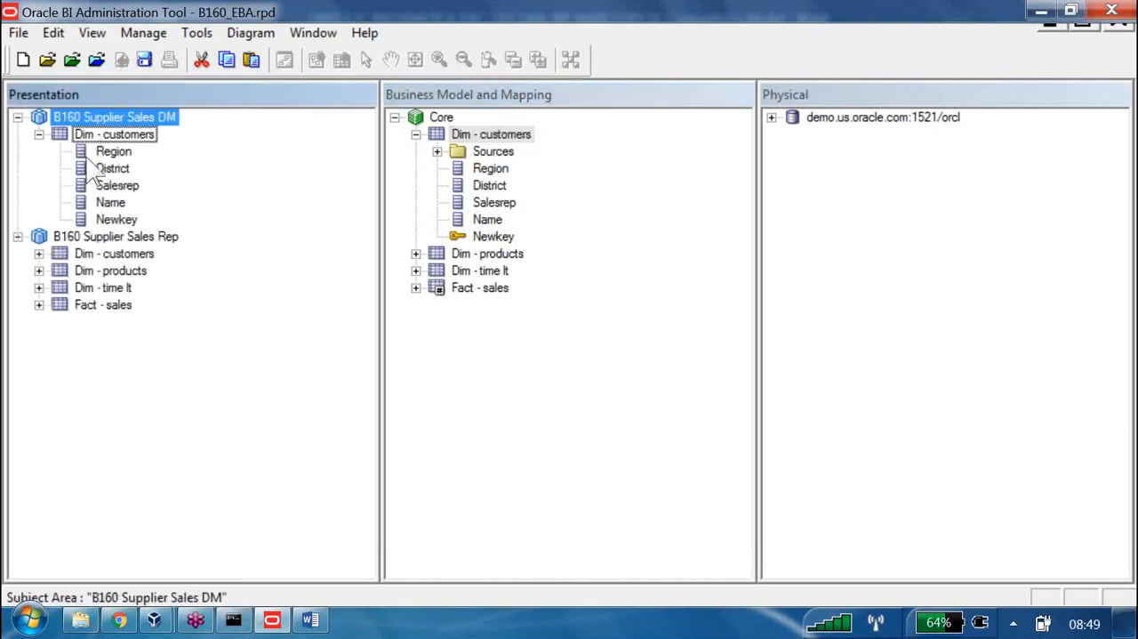
# Delete the Newkey and Name presentation columns from Dim - customers in the B160 Supplier Sales DM subject area
pyautogui.press('Delete')
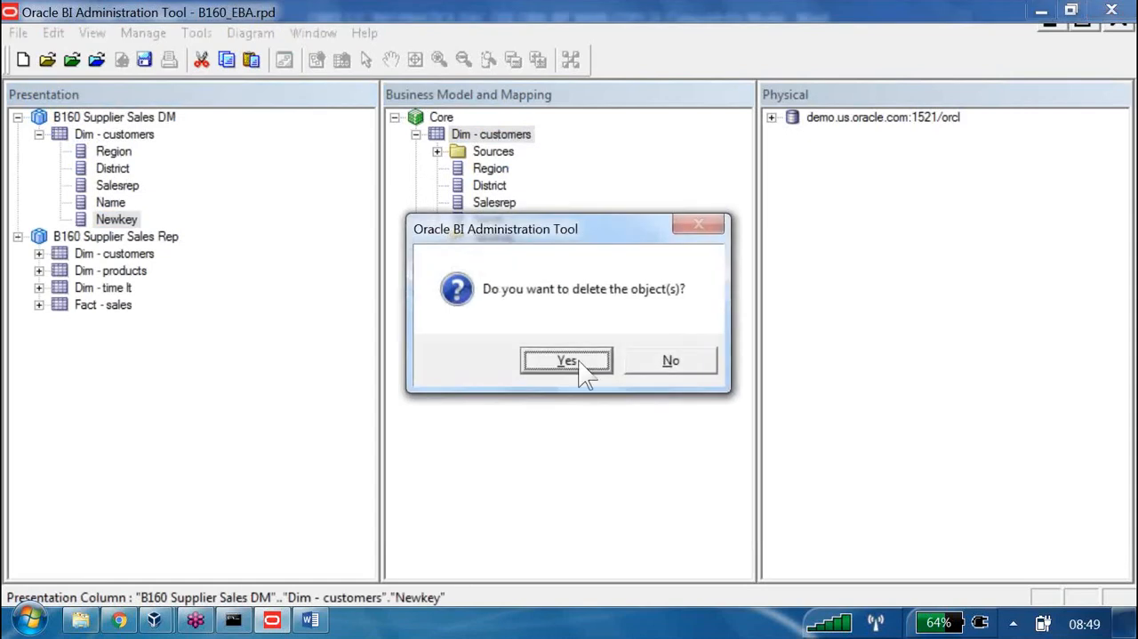
pyautogui.click(569, 364)
pyautogui.press('Up')
pyautogui.press('Delete')
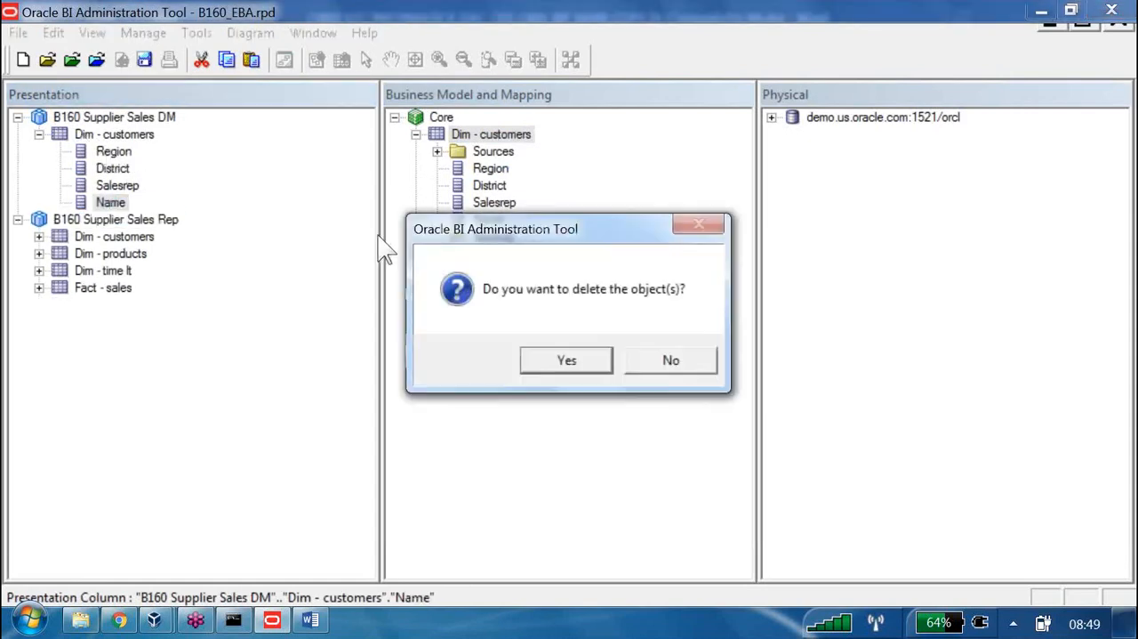
pyautogui.press('Return')
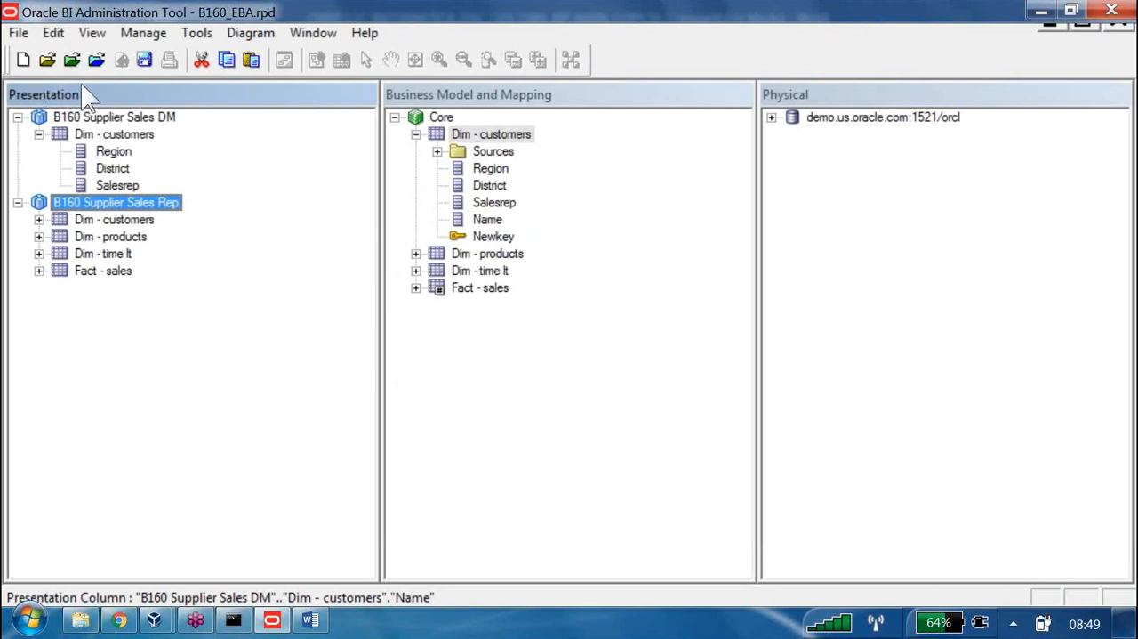
# Add the Core logical tables Dim - products, Dim - time lt and Fact - sales to B160 Supplier Sales DM
pyautogui.press('Home')
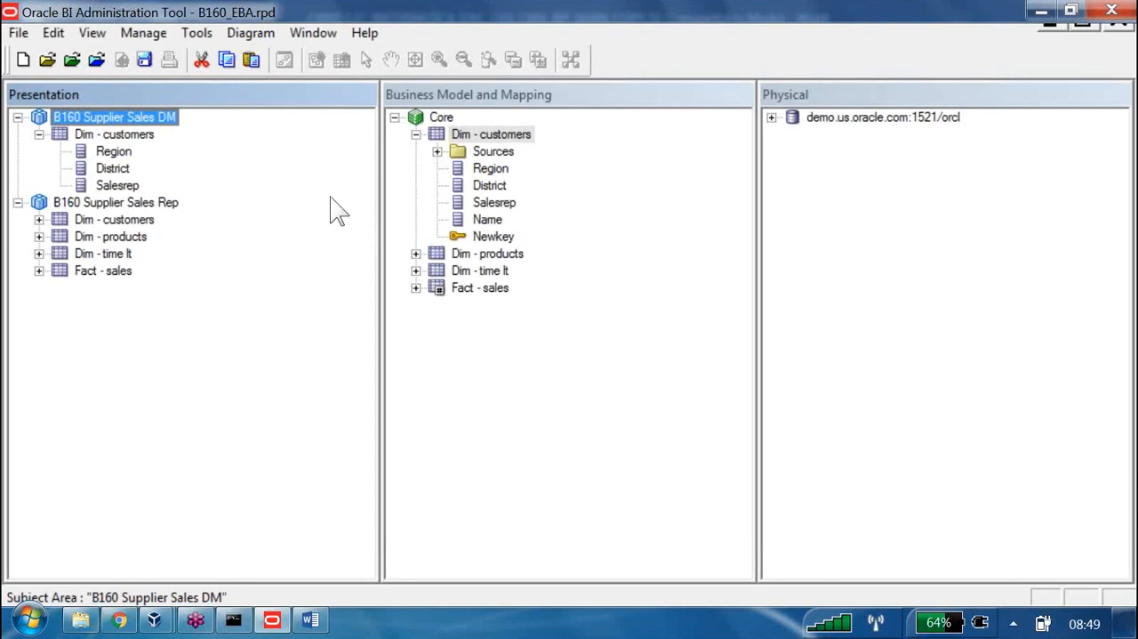
pyautogui.click(487, 253)
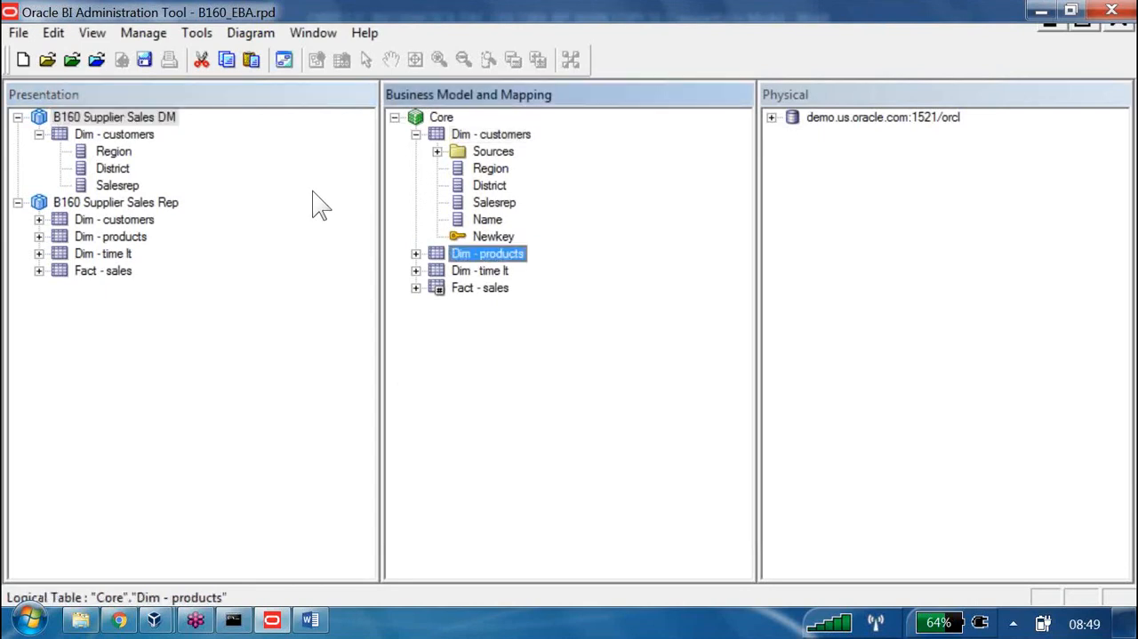
pyautogui.keyDown('shift'); pyautogui.click(475, 287); pyautogui.keyUp('shift')
pyautogui.moveTo(476, 255); pyautogui.dragTo(167, 130)
pyautogui.moveTo(111, 87); pyautogui.dragTo(106, 80)
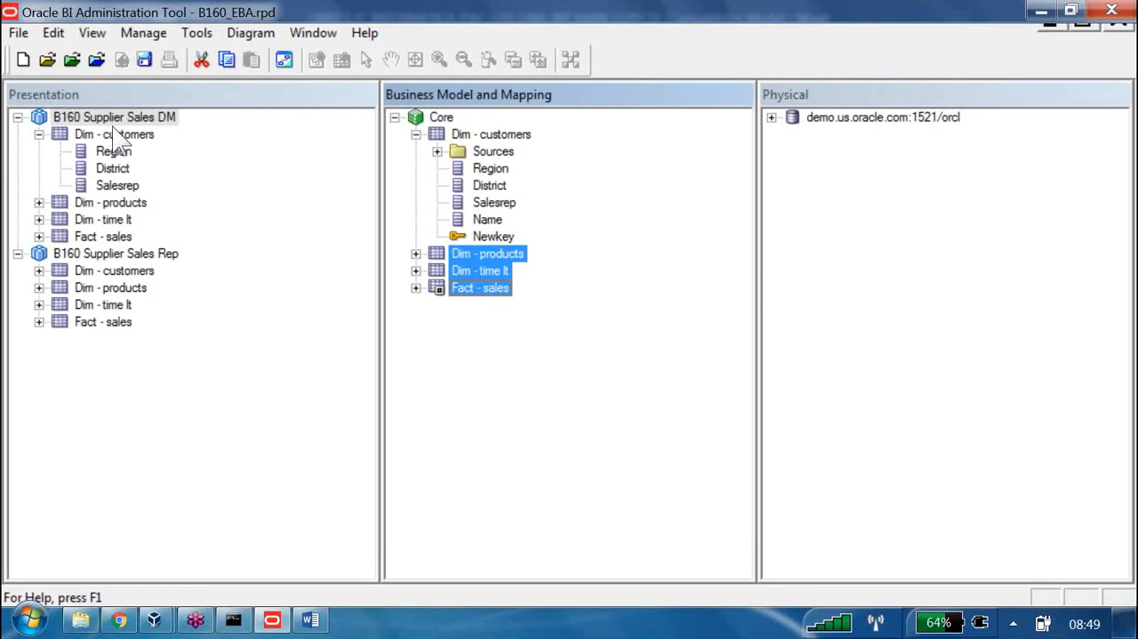
# Add the Core column Name to the Dim - customers presentation table in B160 Supplier Sales DM
pyautogui.click(119, 186)
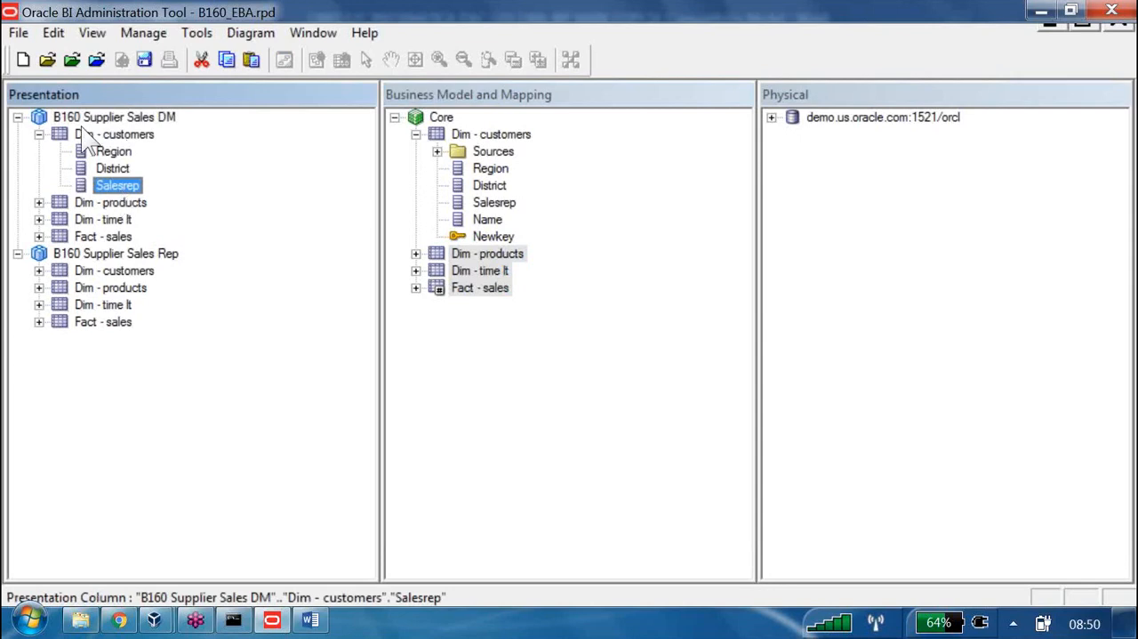
pyautogui.rightClick(127, 185)
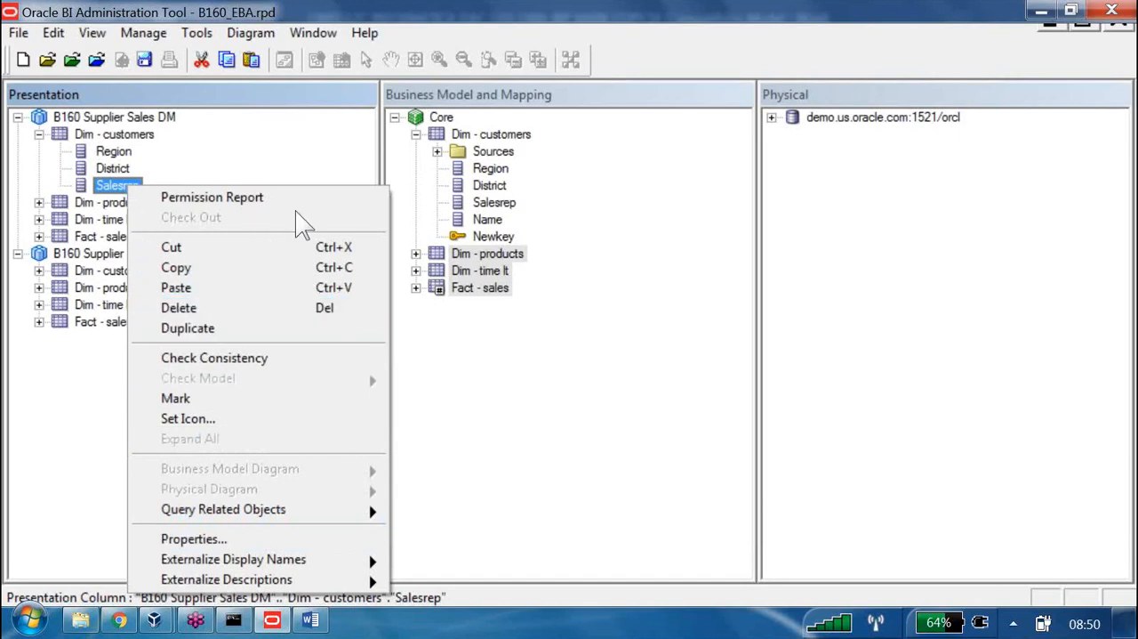
pyautogui.click(487, 220)
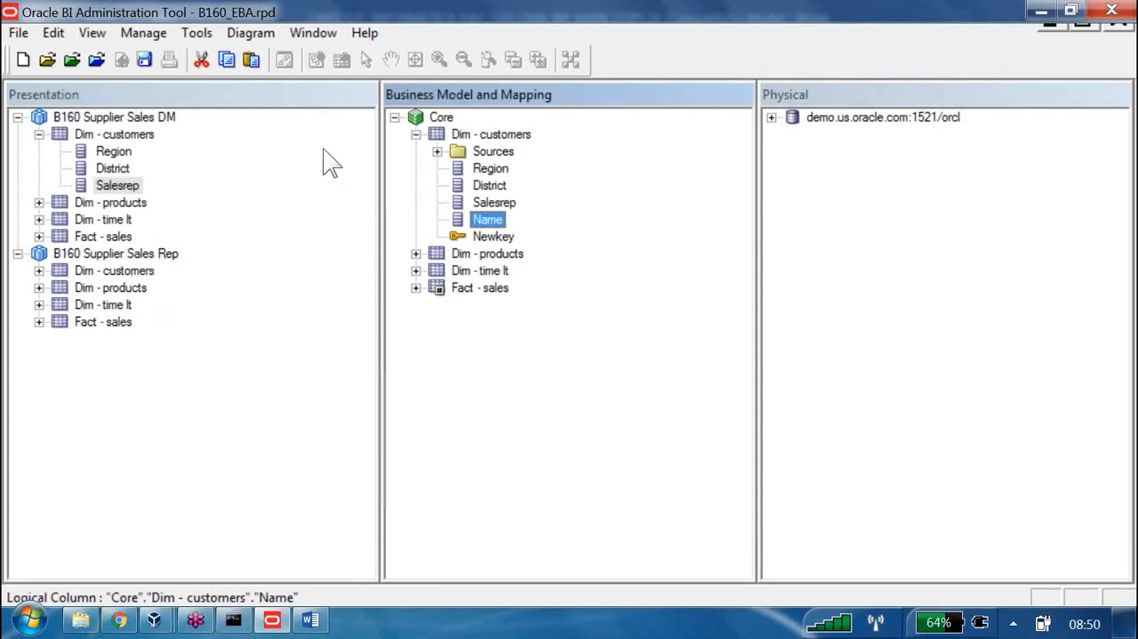
pyautogui.moveTo(323, 149); pyautogui.dragTo(86, 90)
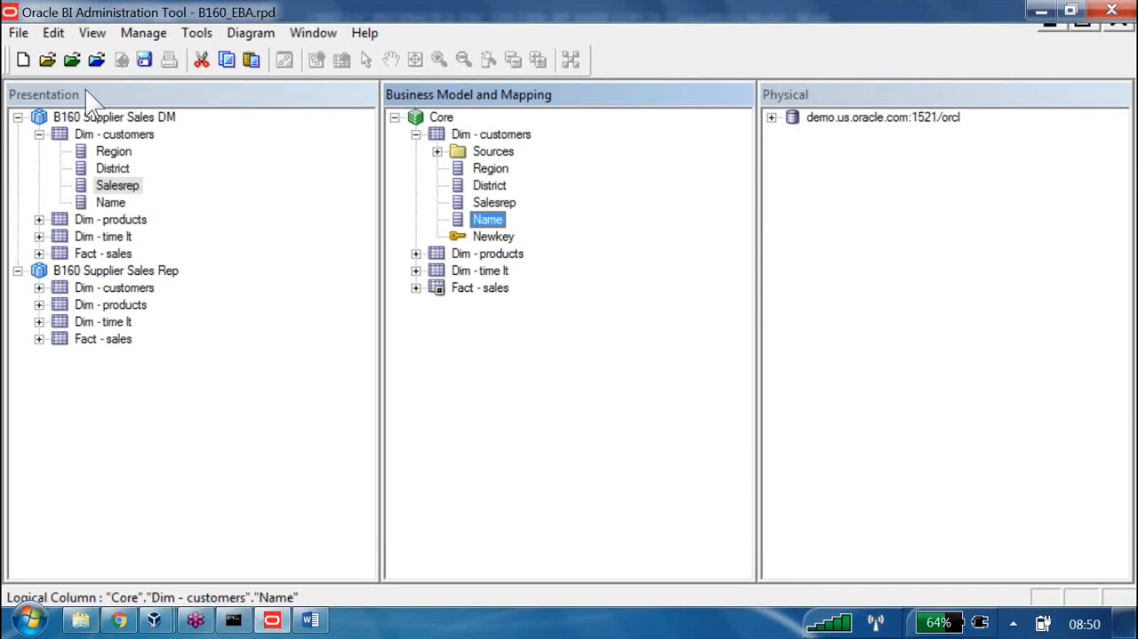
# Remove the re-added Name column from Dim - customers in B160 Supplier Sales DM
pyautogui.click(109, 202)
pyautogui.press('Delete')
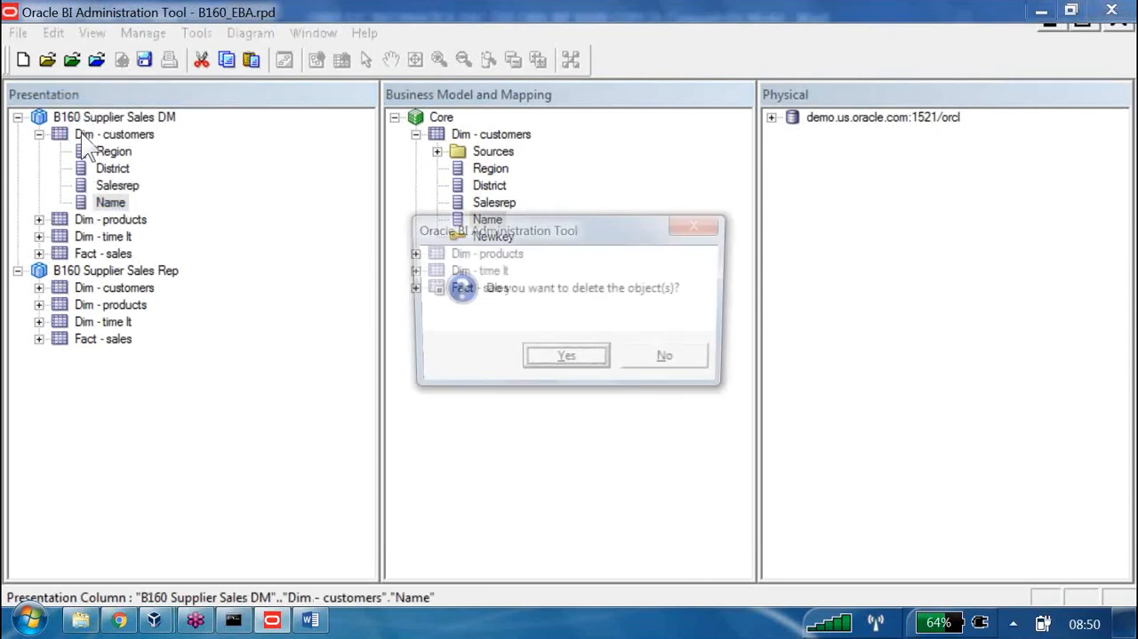
pyautogui.press('Return')
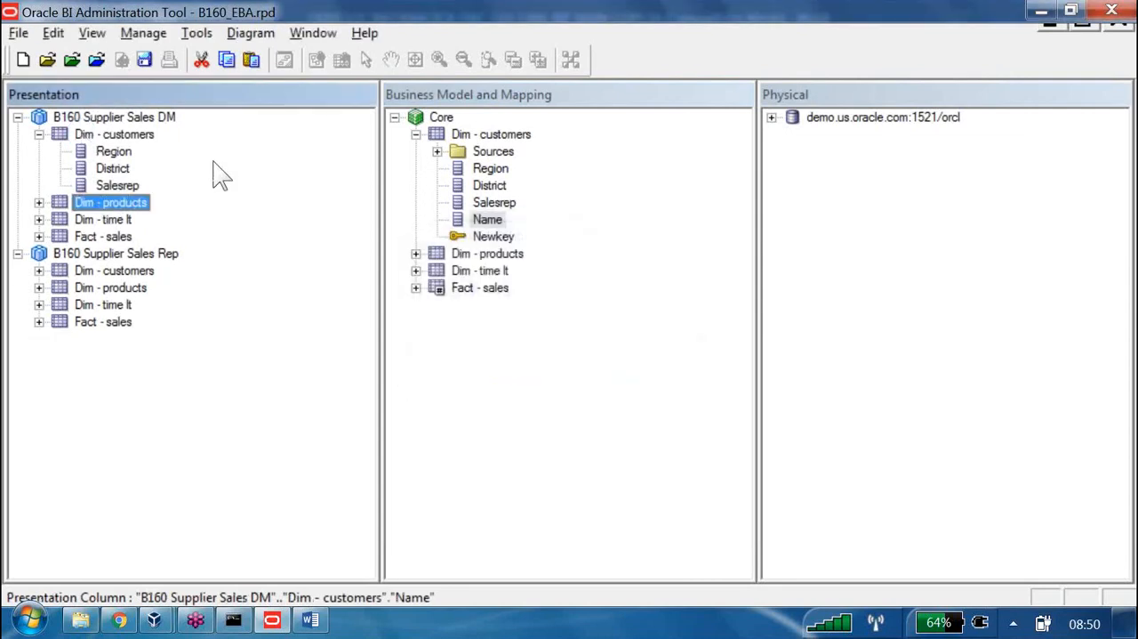
# Switch to the Word notes and review the subject area rules, the Creating Subject Area steps and the Reorder Columns heading
pyautogui.hotkey('alt', 'Tab')
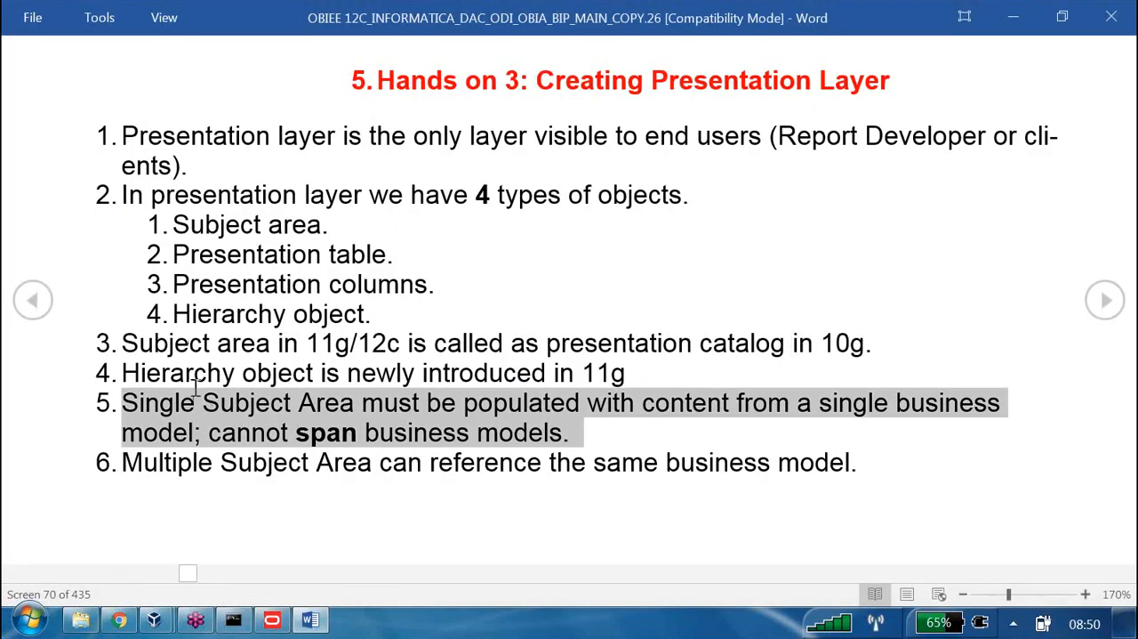
pyautogui.scroll(-1, 328, 461)
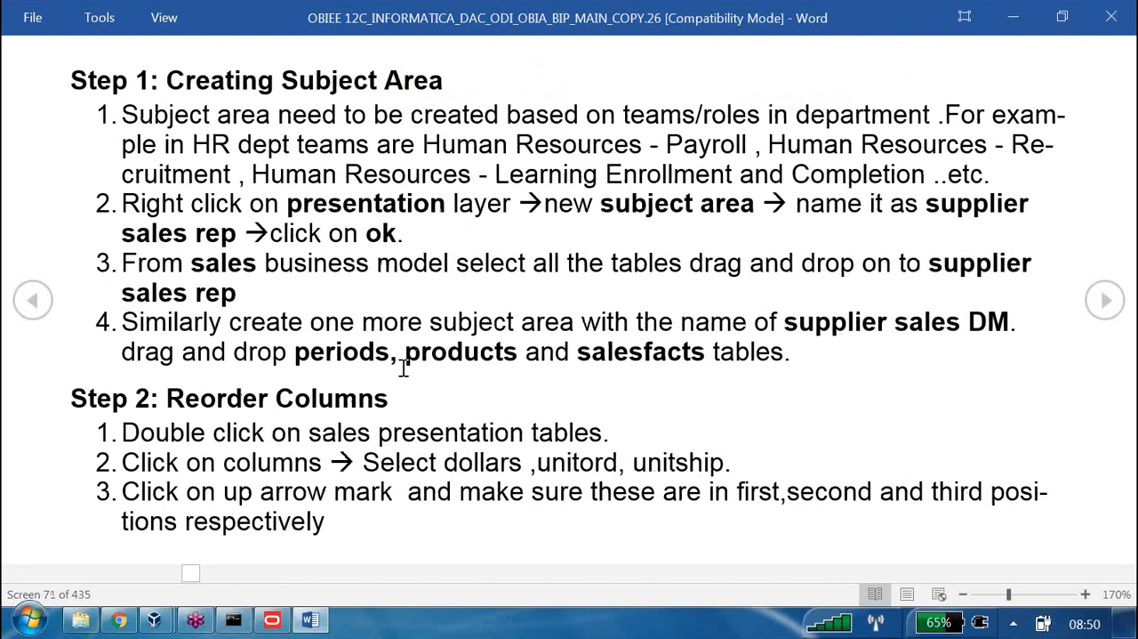
pyautogui.scroll(1, 406, 363)
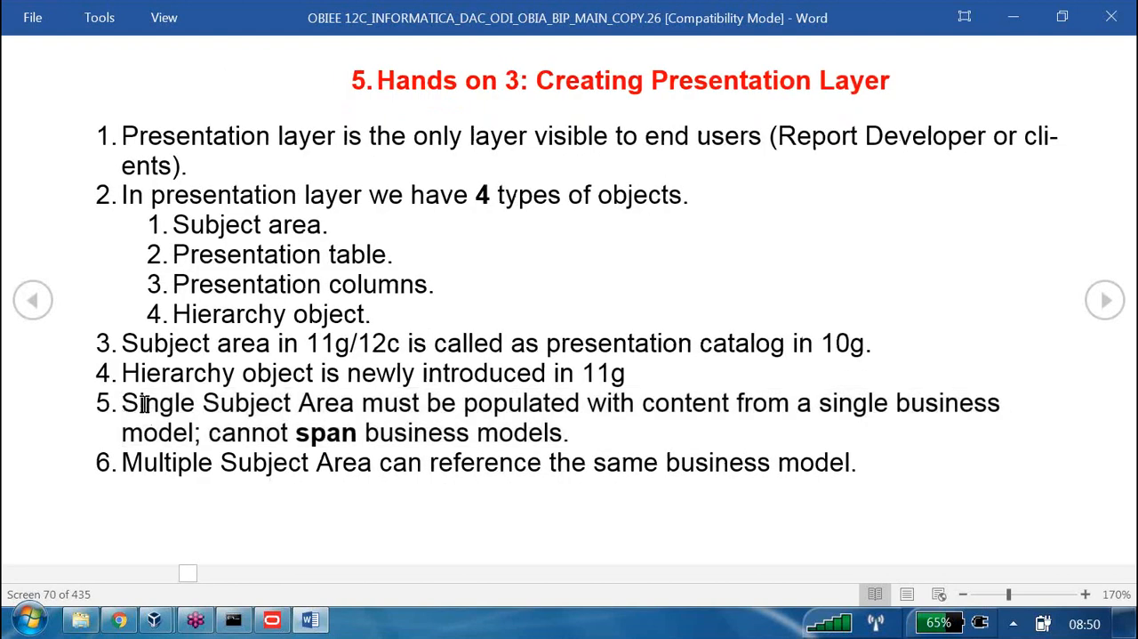
pyautogui.moveTo(143, 404); pyautogui.dragTo(586, 434)
pyautogui.moveTo(124, 462); pyautogui.dragTo(851, 464)
pyautogui.scroll(-1, 811, 466)
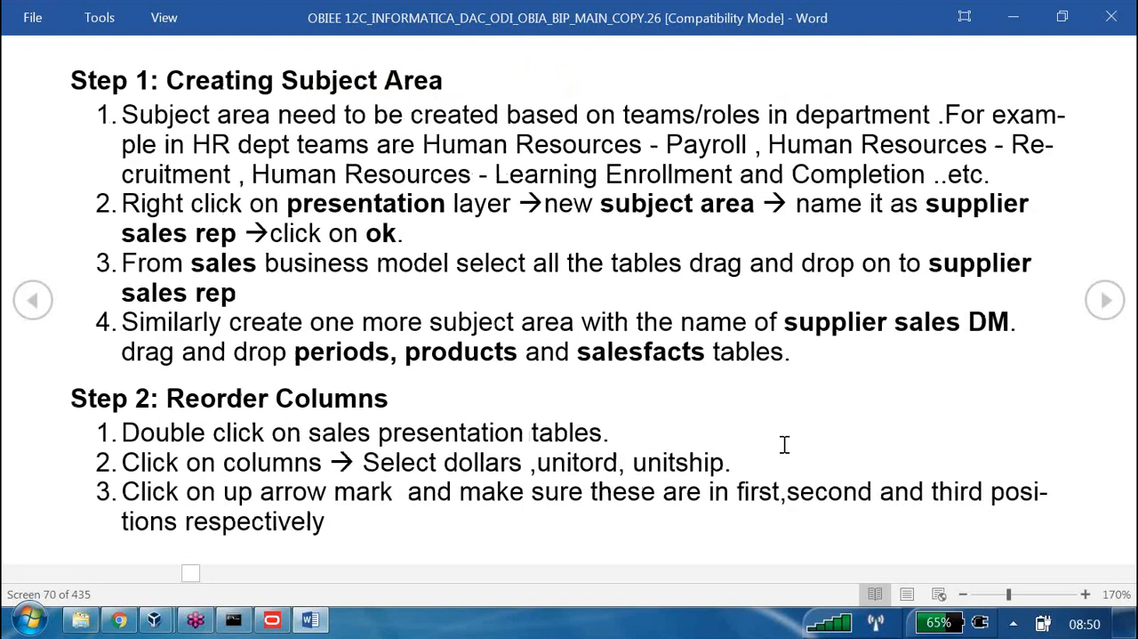
pyautogui.moveTo(210, 85); pyautogui.dragTo(458, 105)
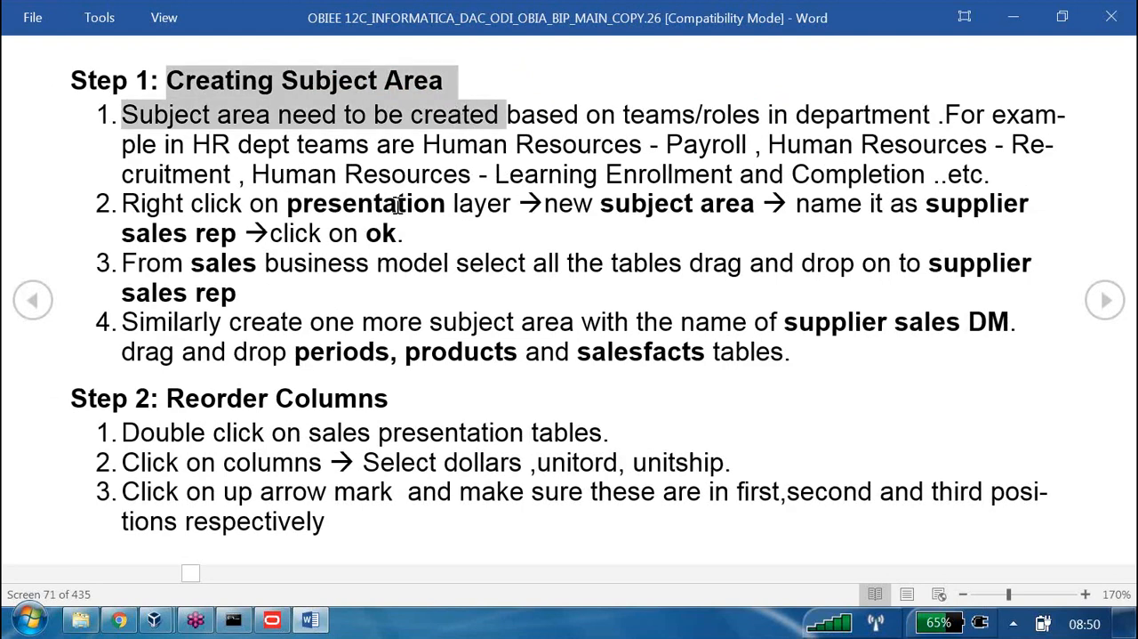
pyautogui.moveTo(167, 396); pyautogui.dragTo(389, 411)
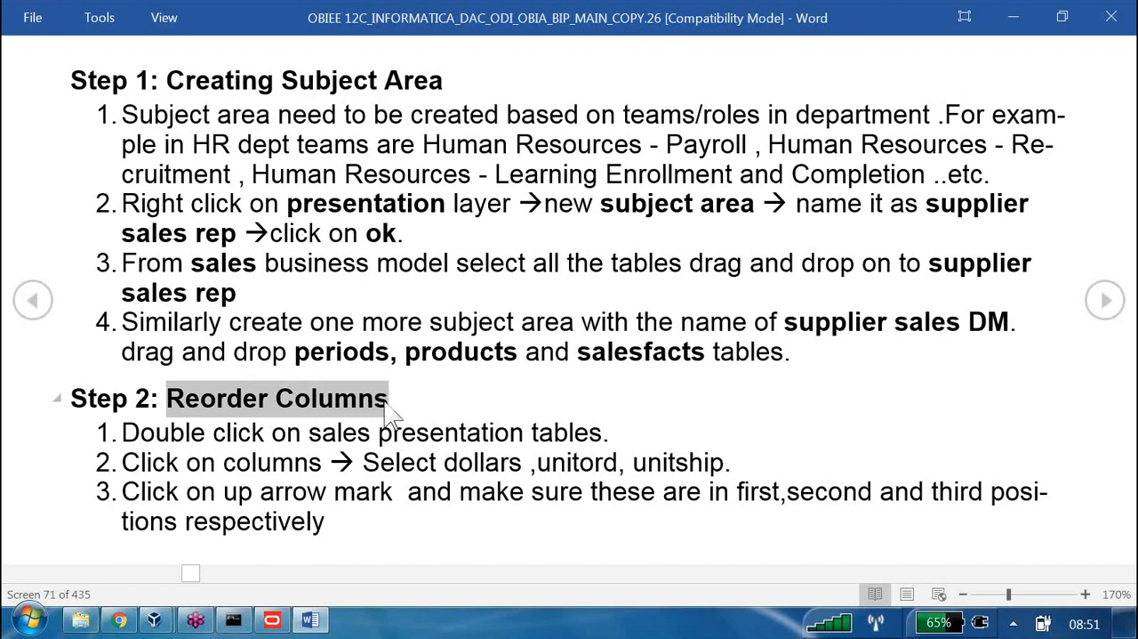
# Switch back to the Oracle BI Administration Tool and move Netwghtshpd below Unitshpd in the Fact - sales table of B160 Supplier Sales Rep
pyautogui.hotkey('alt', 'Tab')
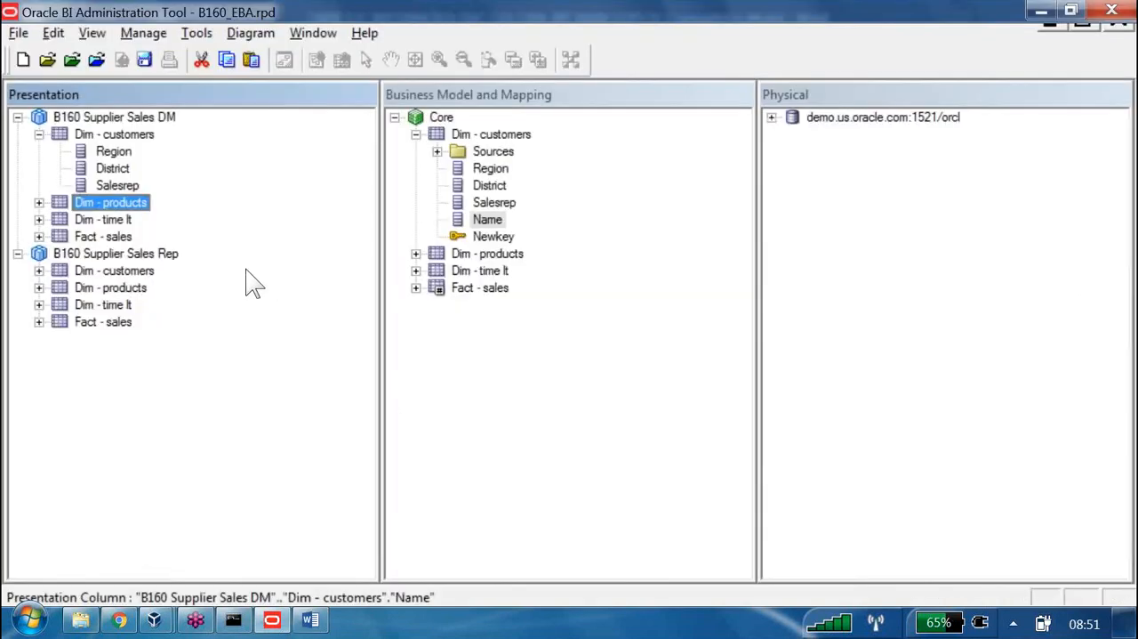
pyautogui.click(39, 321)
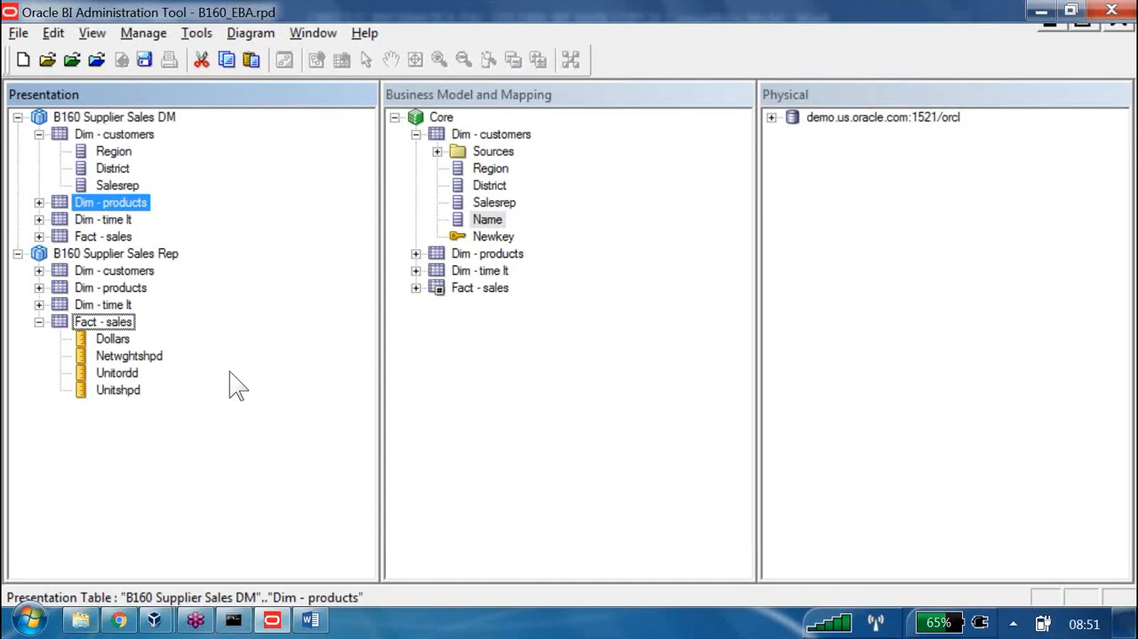
pyautogui.click(133, 356)
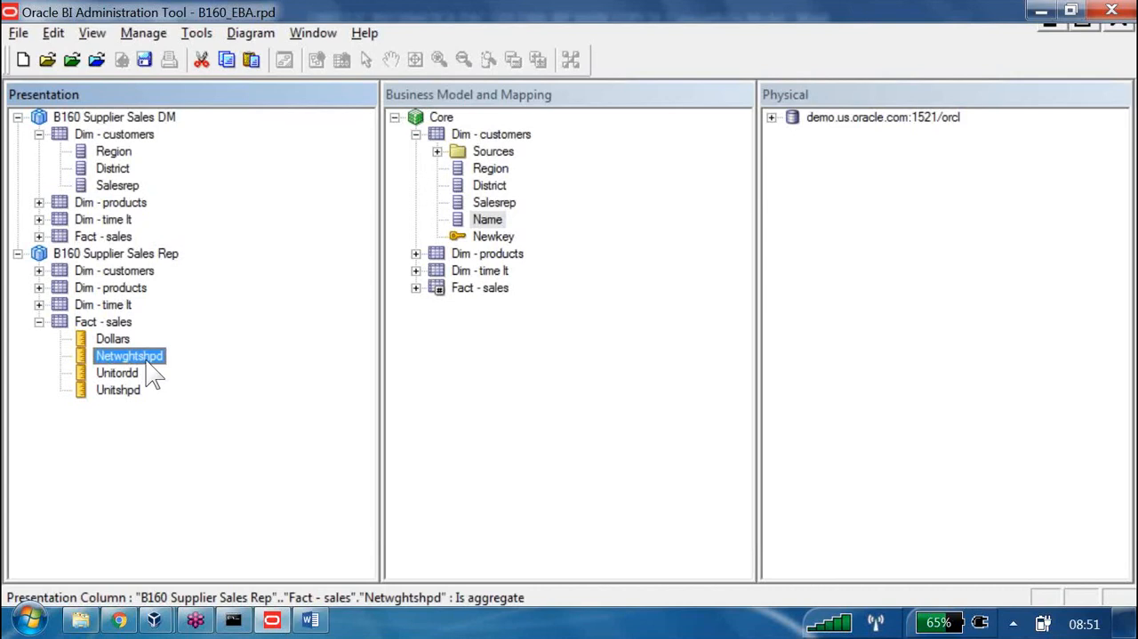
pyautogui.press('Left')
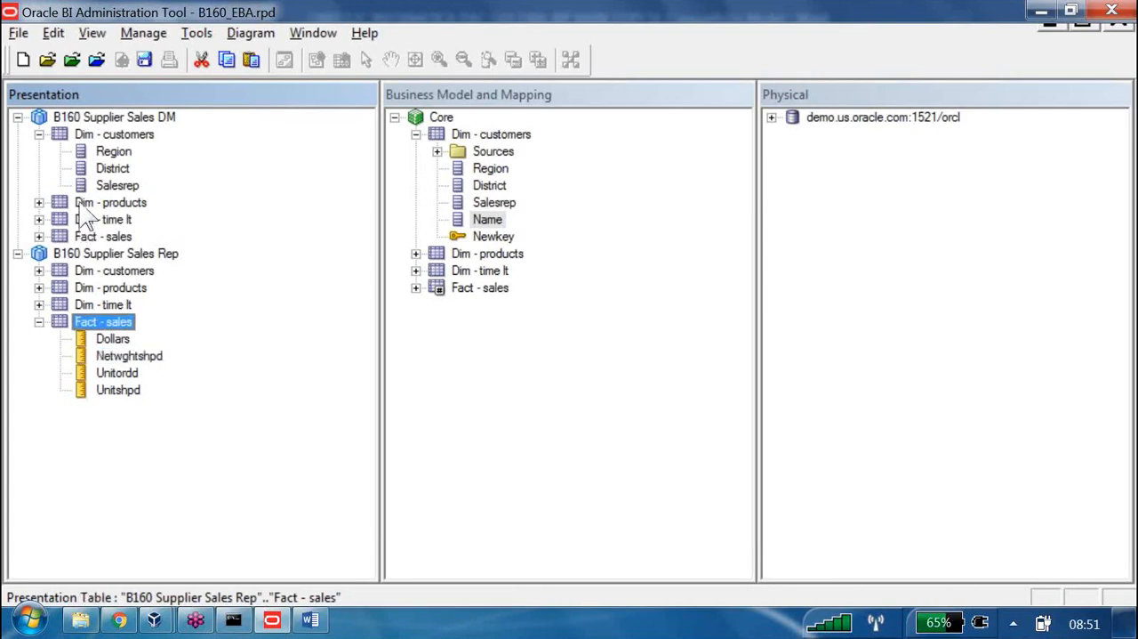
pyautogui.press('BackSpace')
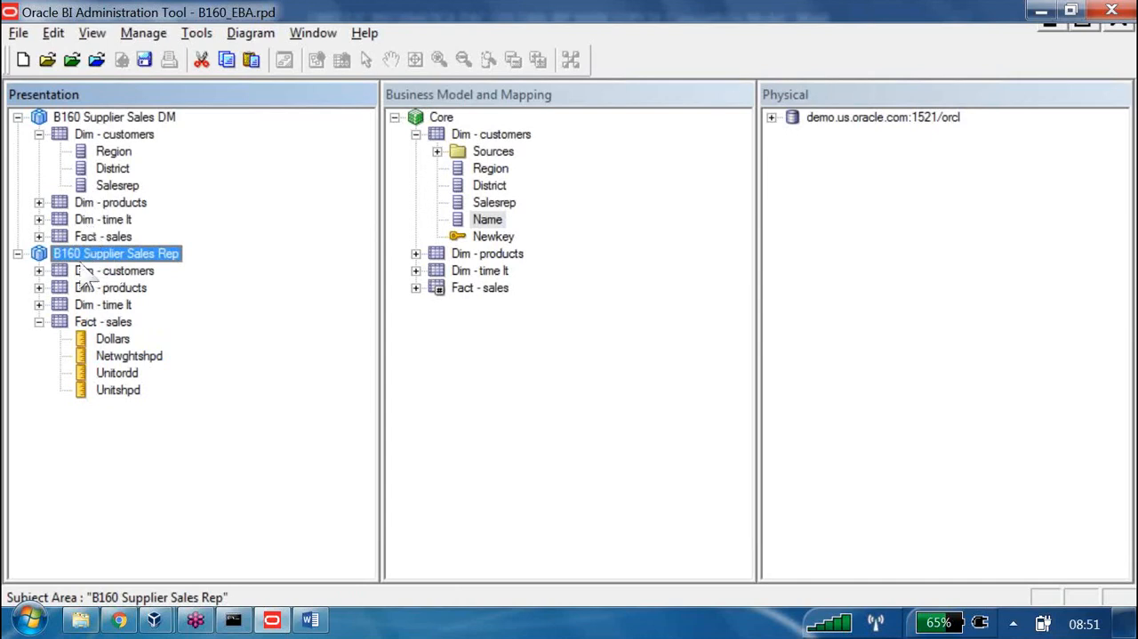
pyautogui.press('n')
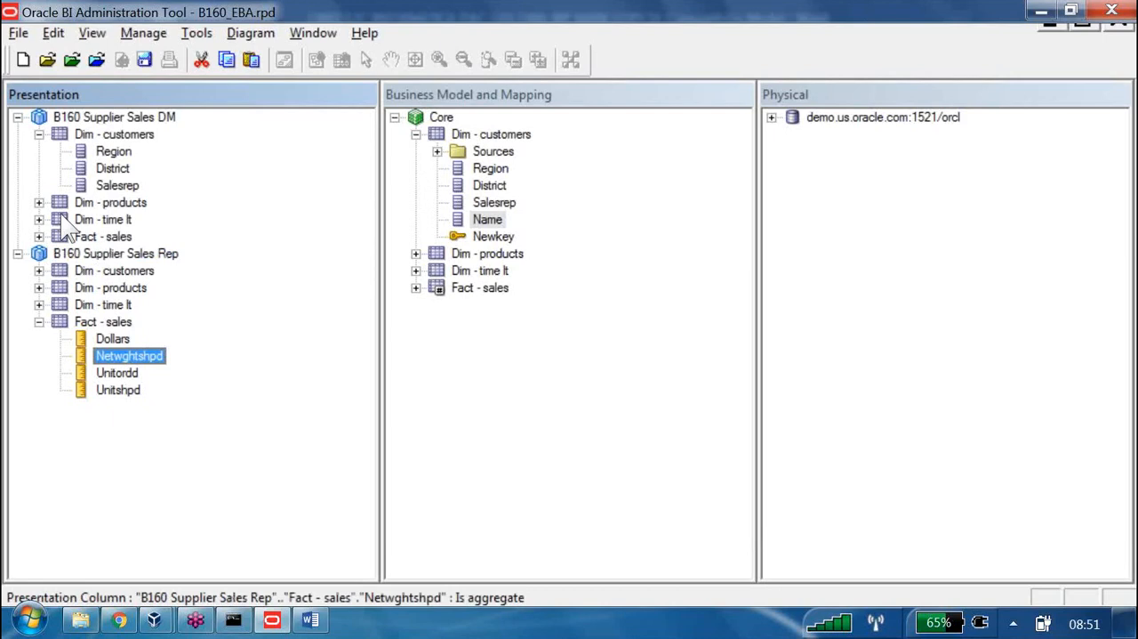
pyautogui.press('BackSpace')
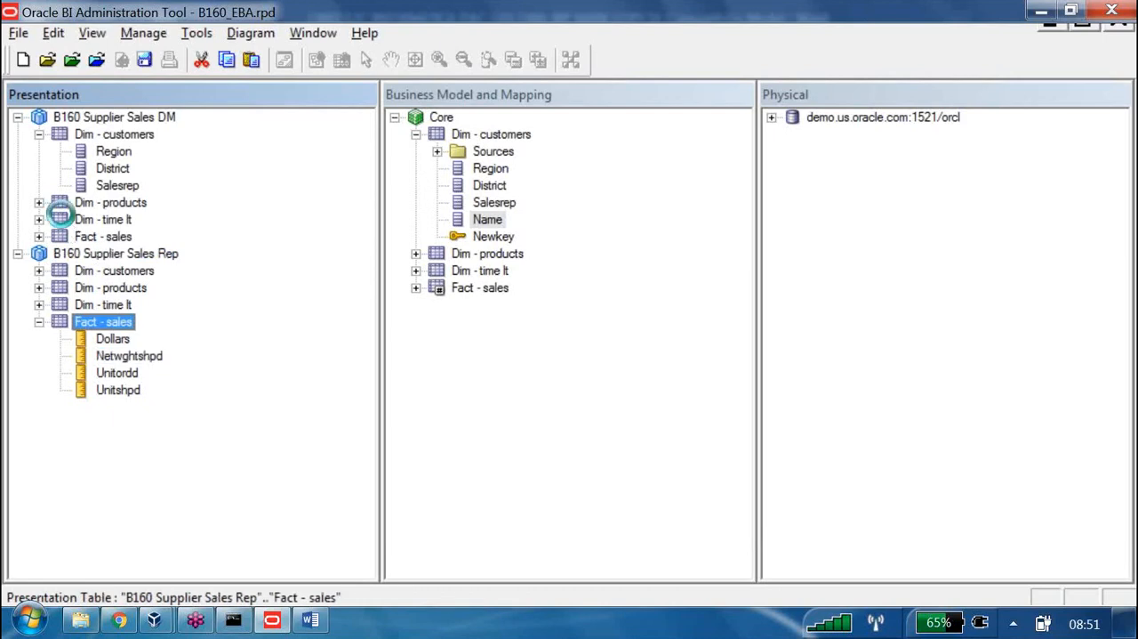
pyautogui.press('Return')
pyautogui.click(69, 41)
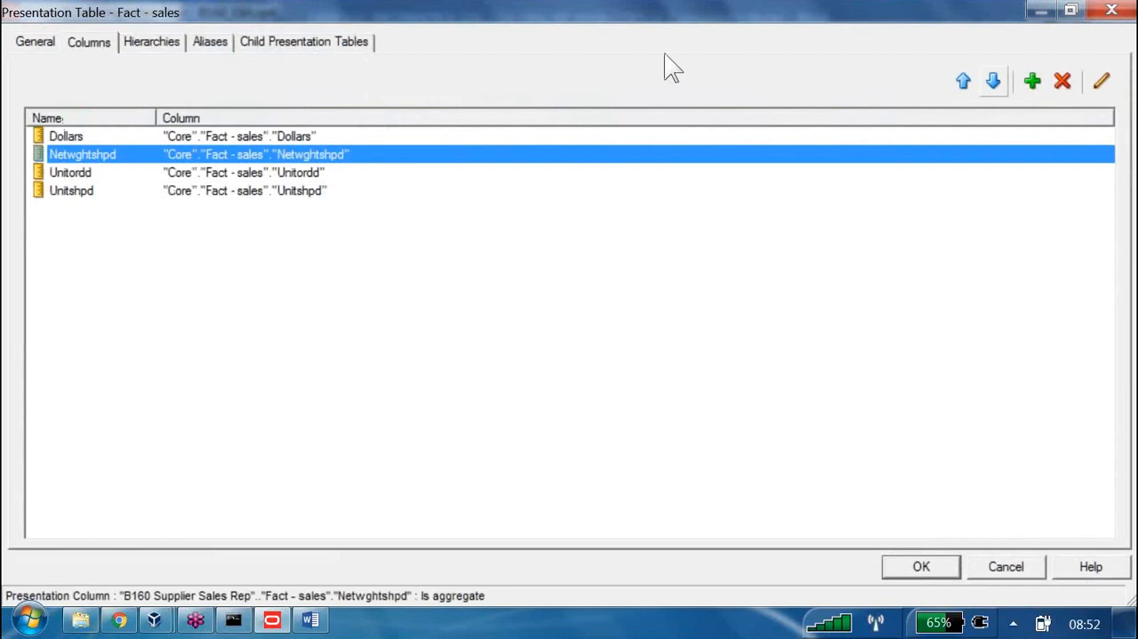
pyautogui.hotkey('alt', 'Down')
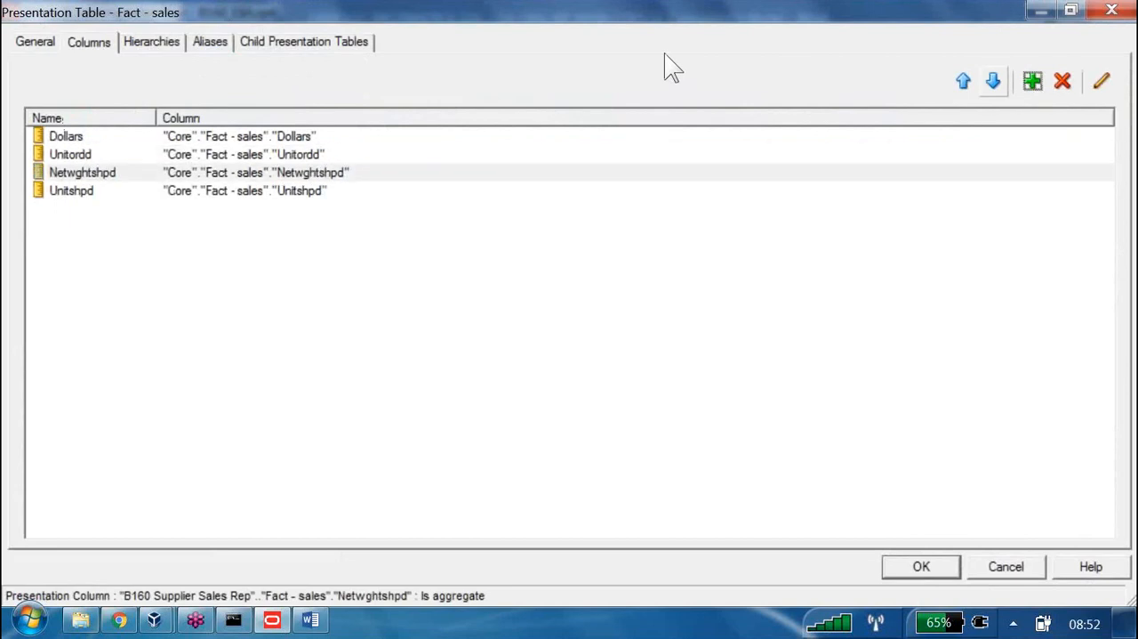
pyautogui.hotkey('alt', 'Down')
pyautogui.press('Return')
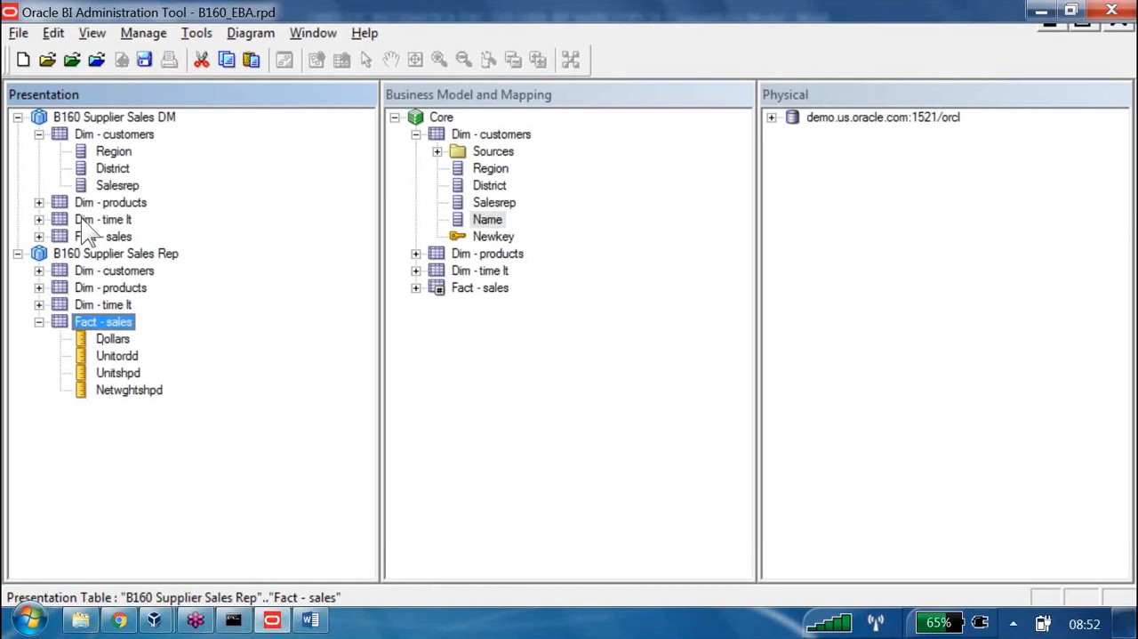
# Reorder the presentation tables of B160 Supplier Sales Rep so that Dim - time lt comes first
pyautogui.press('Up')
pyautogui.press('Up')
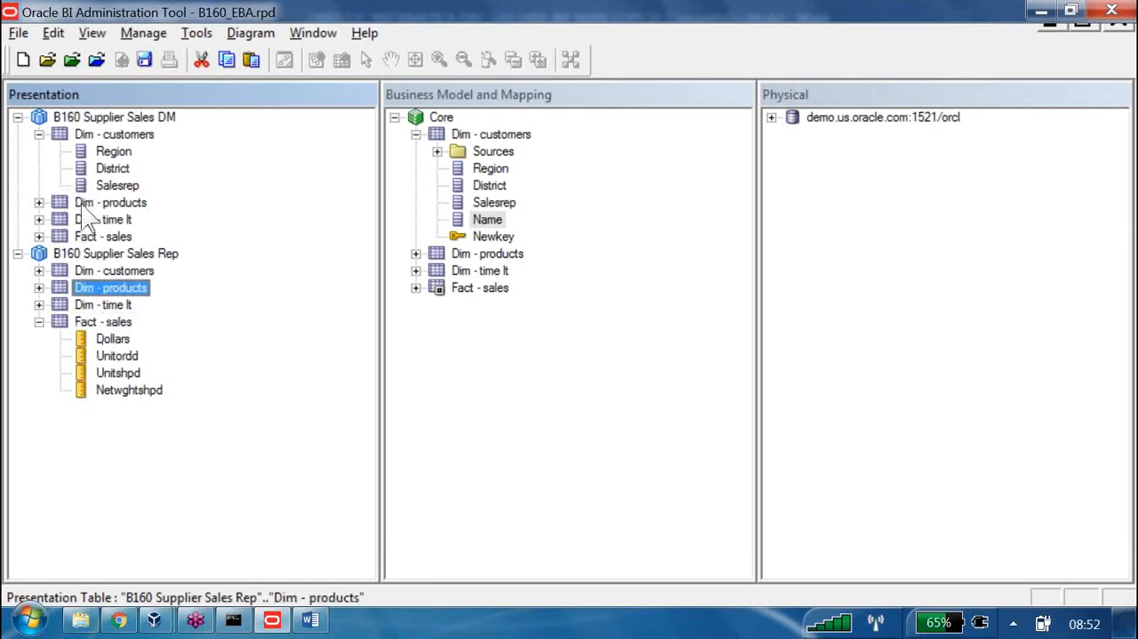
pyautogui.press('Down')
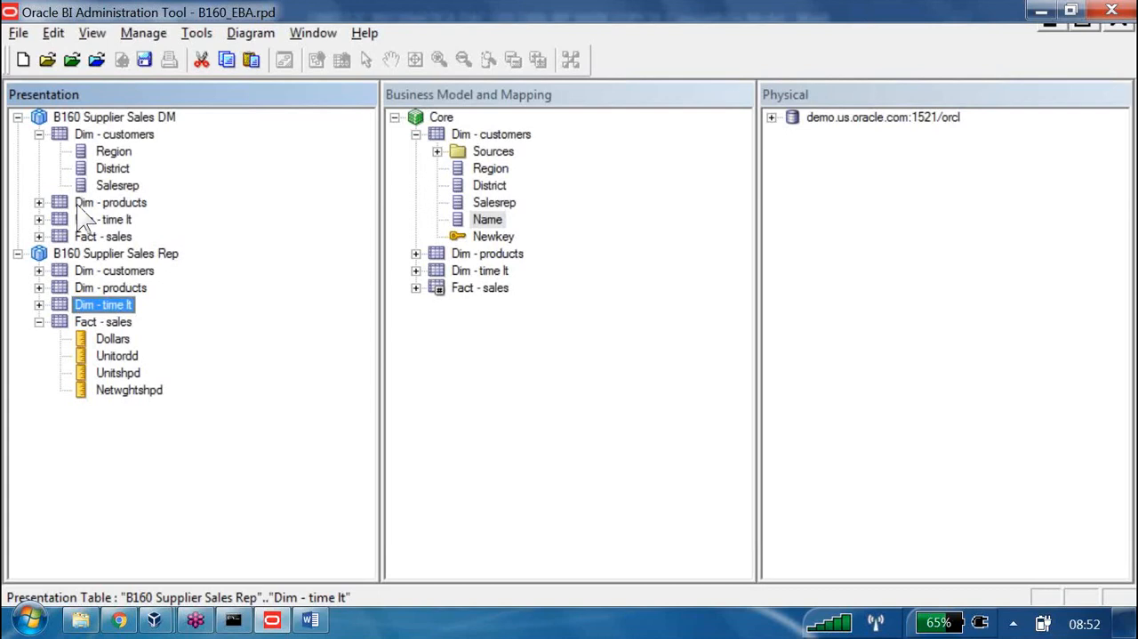
pyautogui.press('Left')
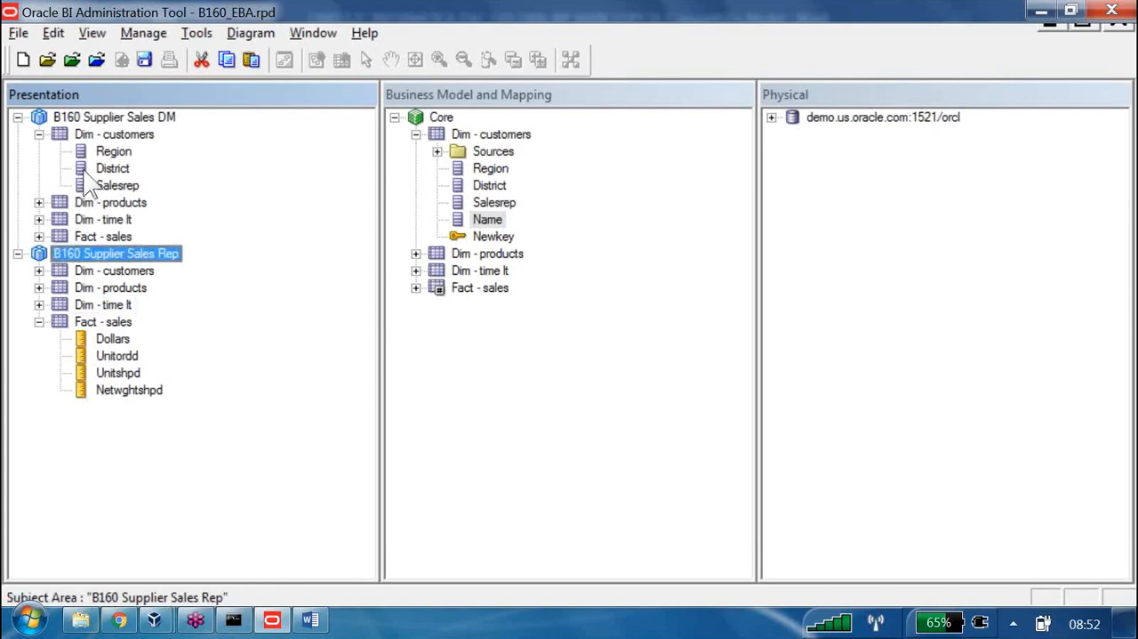
pyautogui.press('Return')
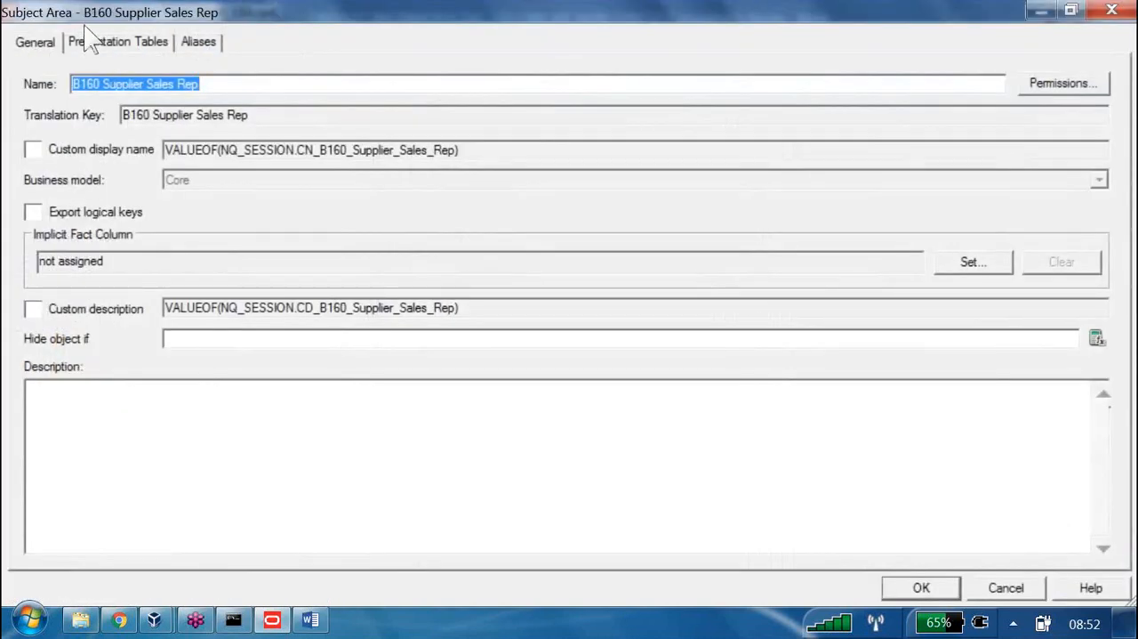
pyautogui.click(89, 42)
pyautogui.click(93, 174)
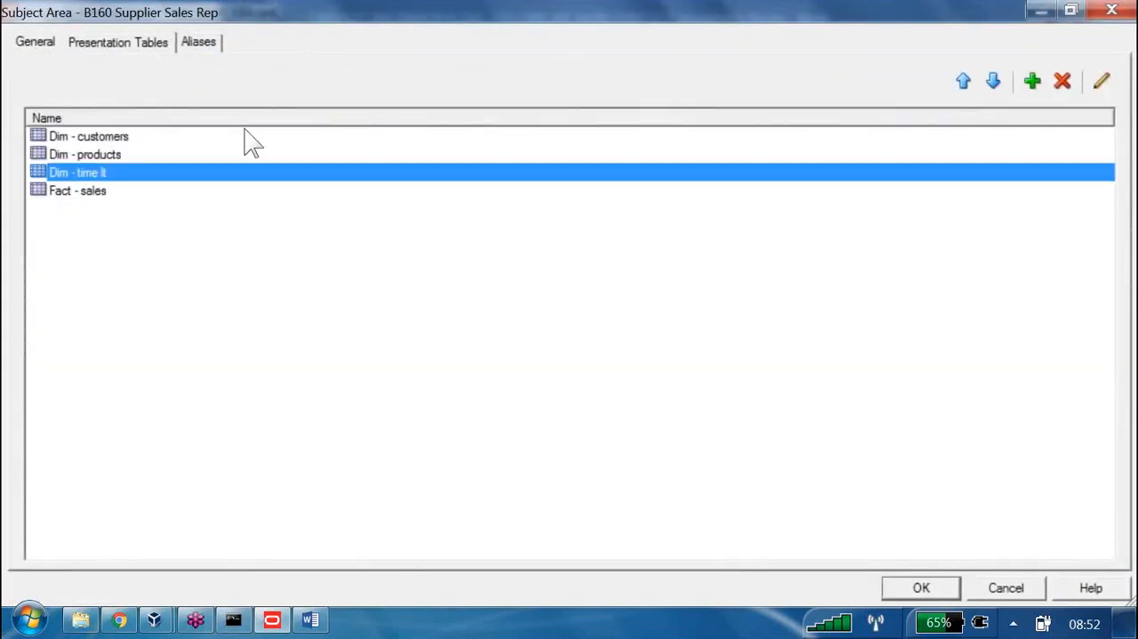
pyautogui.click(964, 81)
pyautogui.click(964, 81)
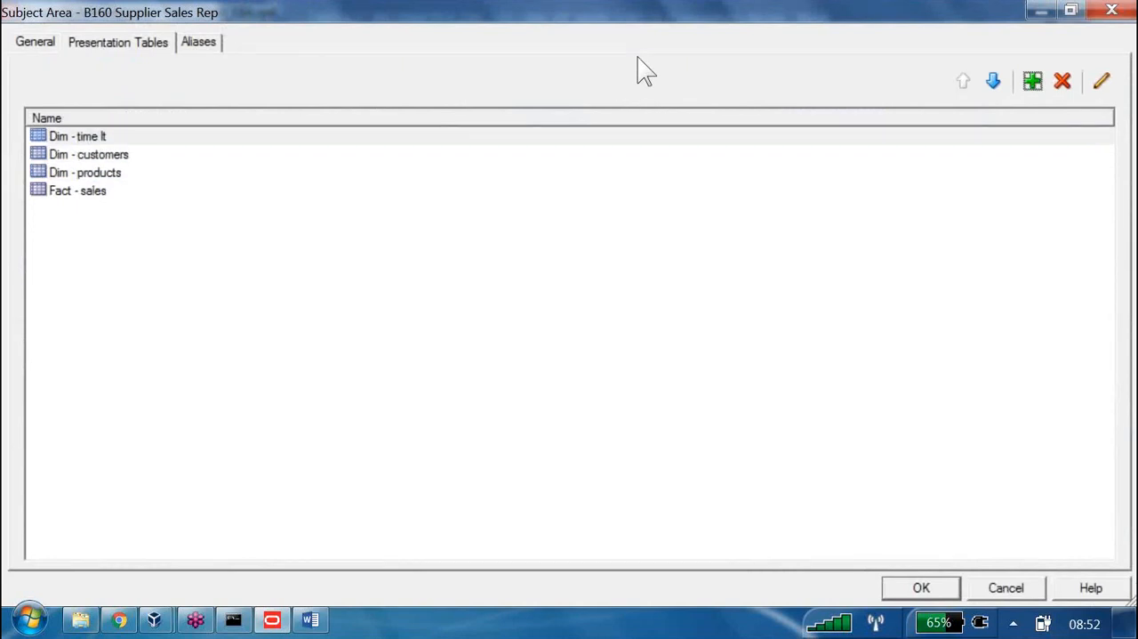
pyautogui.click(923, 585)
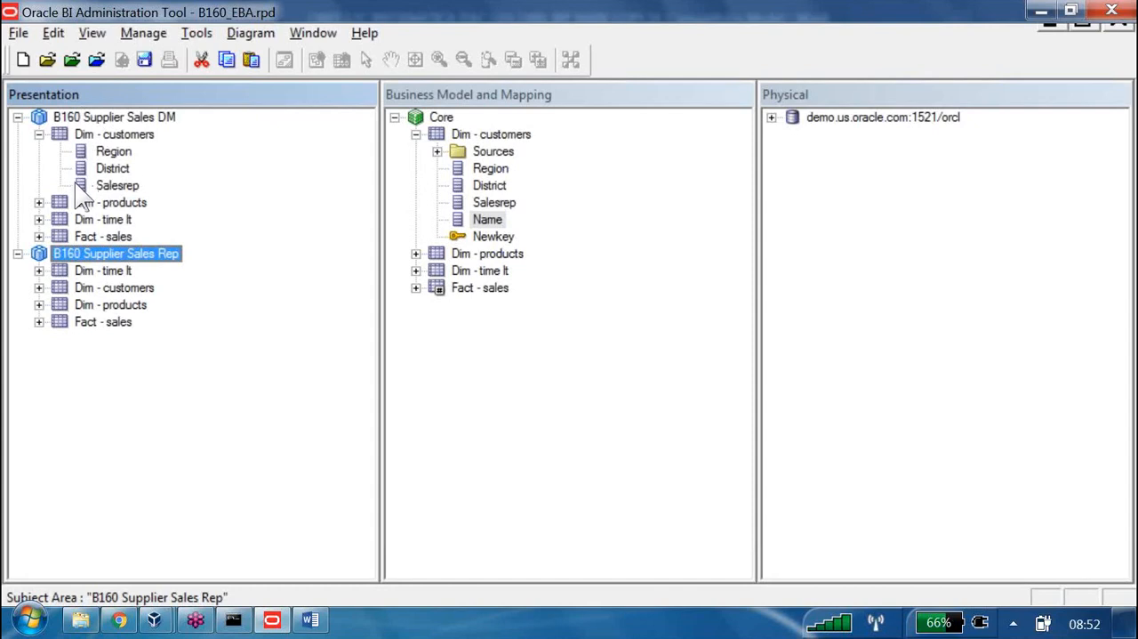
# Rename the presentation table Dim - time lt in B160 Supplier Sales Rep as Dim - time
pyautogui.press('Down')
pyautogui.press('Return')
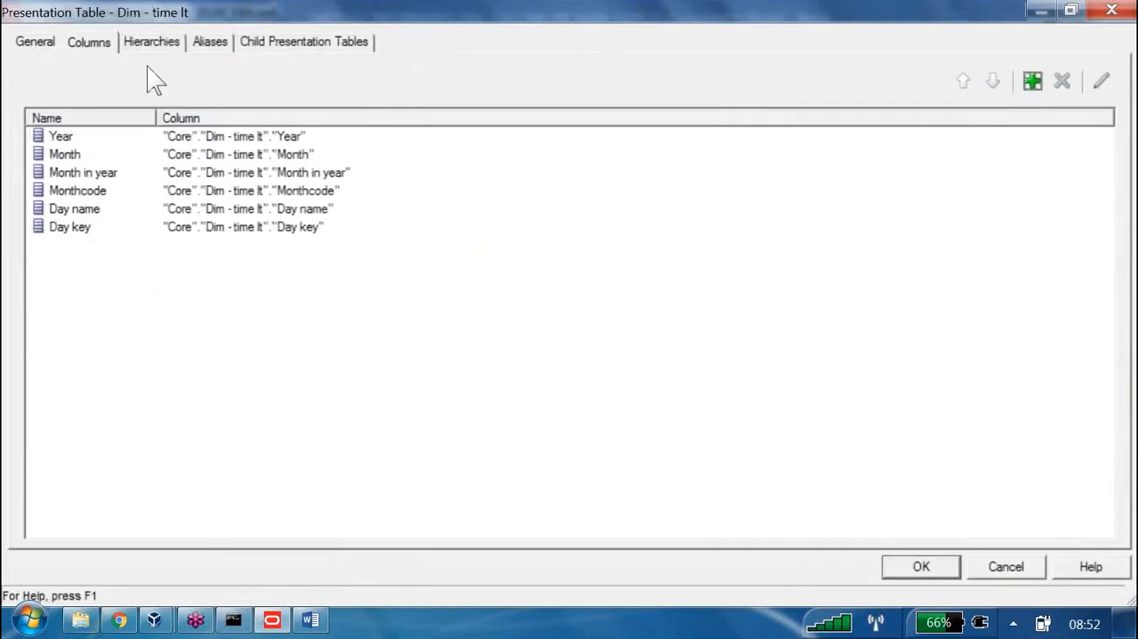
pyautogui.click(40, 42)
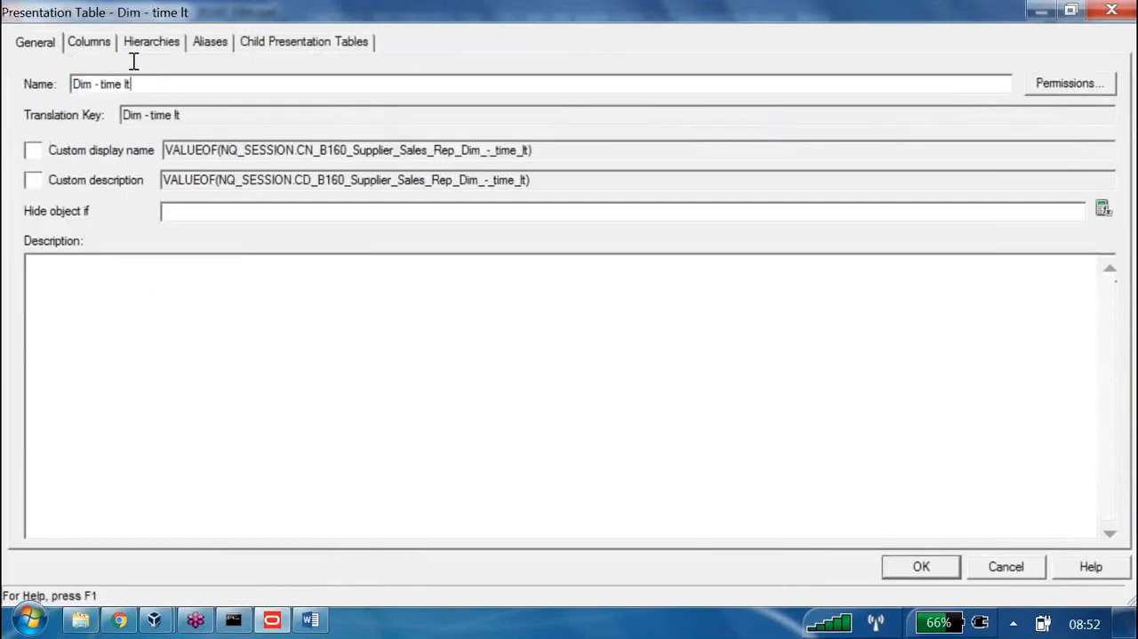
pyautogui.press('BackSpace')
pyautogui.press('BackSpace')
pyautogui.press('Return')
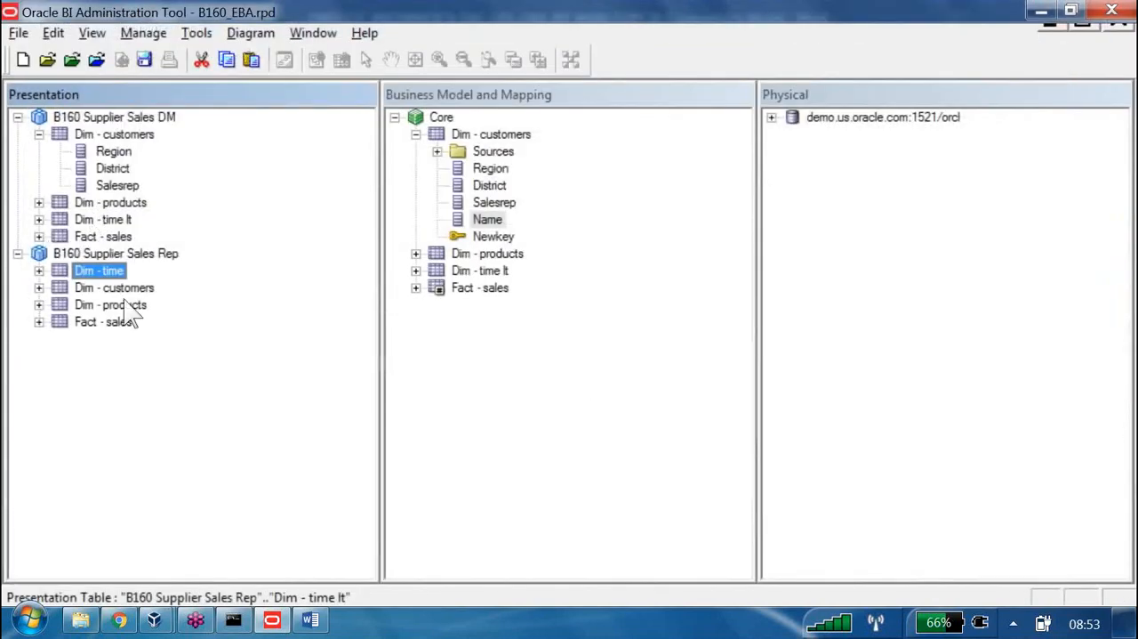
# Rename the Day key column of Dim - time as Day key1 without using the logical column name, and save the repository
pyautogui.click(40, 271)
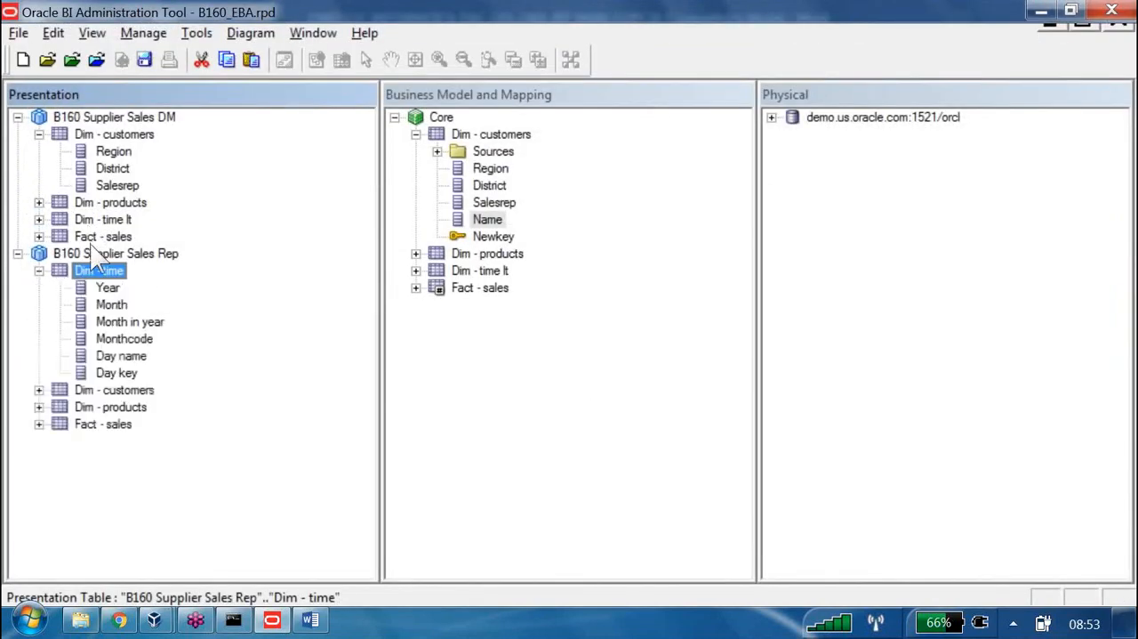
pyautogui.click(120, 374)
pyautogui.doubleClick(117, 373)
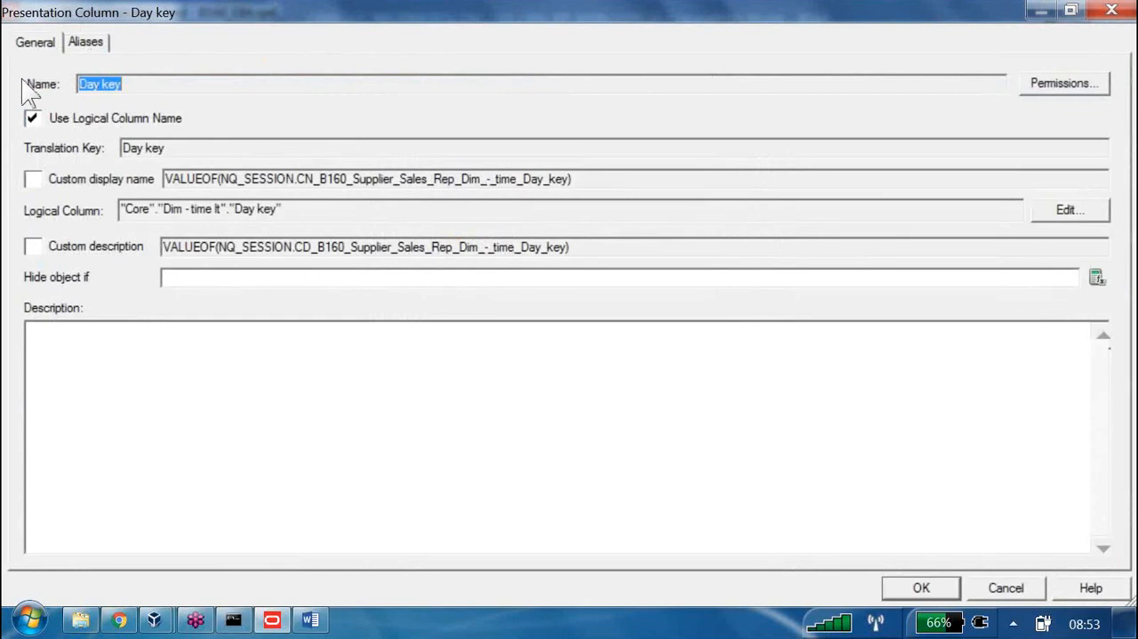
pyautogui.click(32, 118)
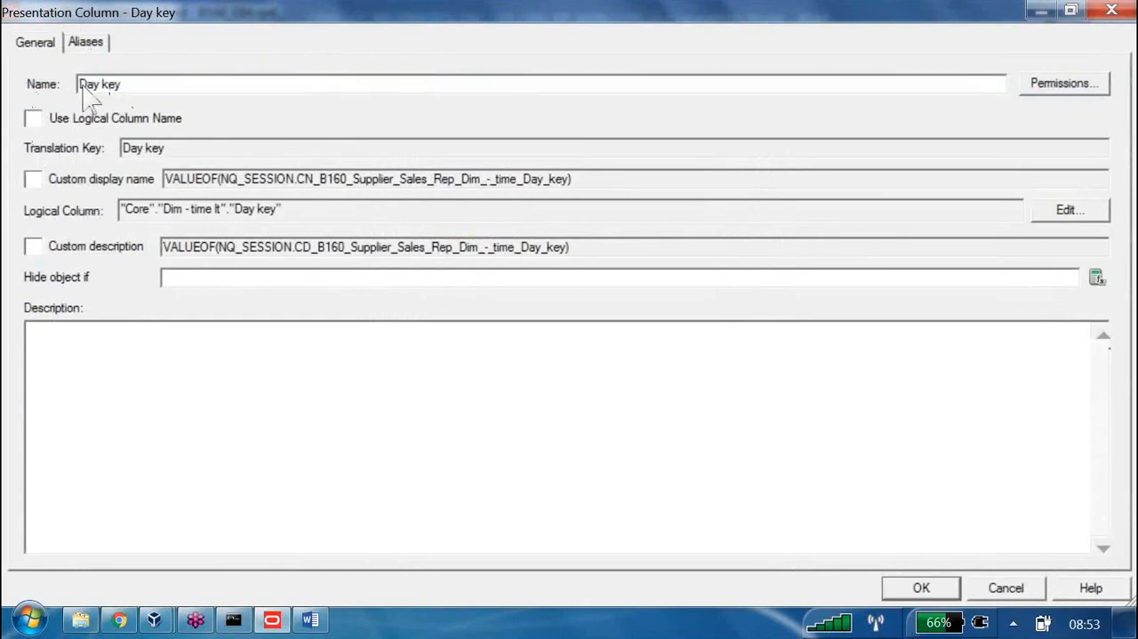
pyautogui.write('hh')
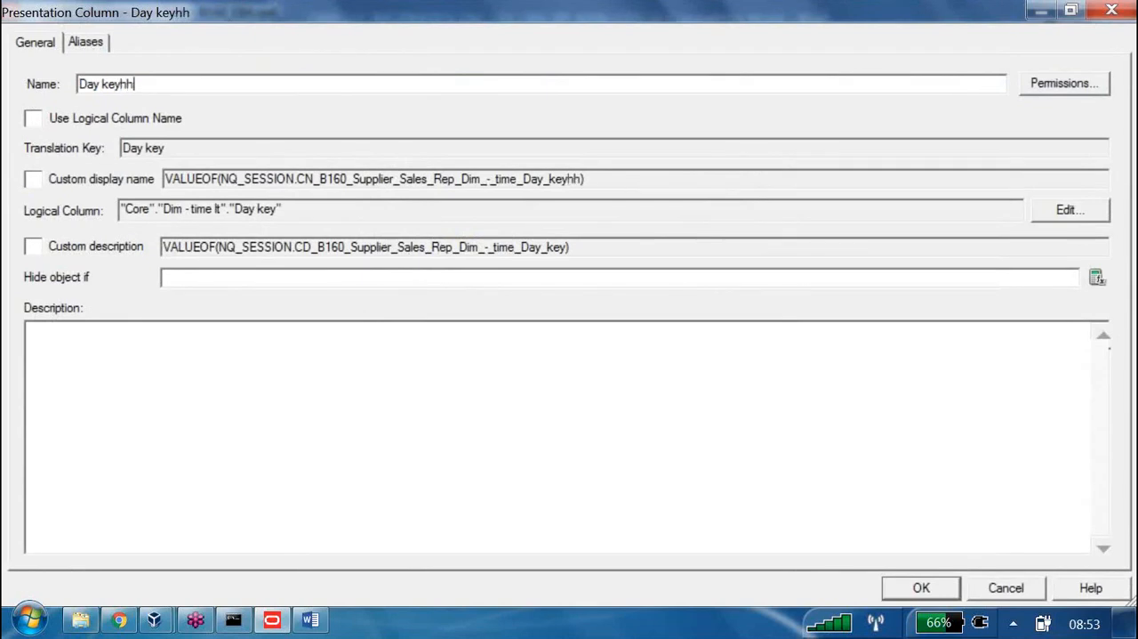
pyautogui.write('h')
pyautogui.press('BackSpace')
pyautogui.press('BackSpace')
pyautogui.press('BackSpace')
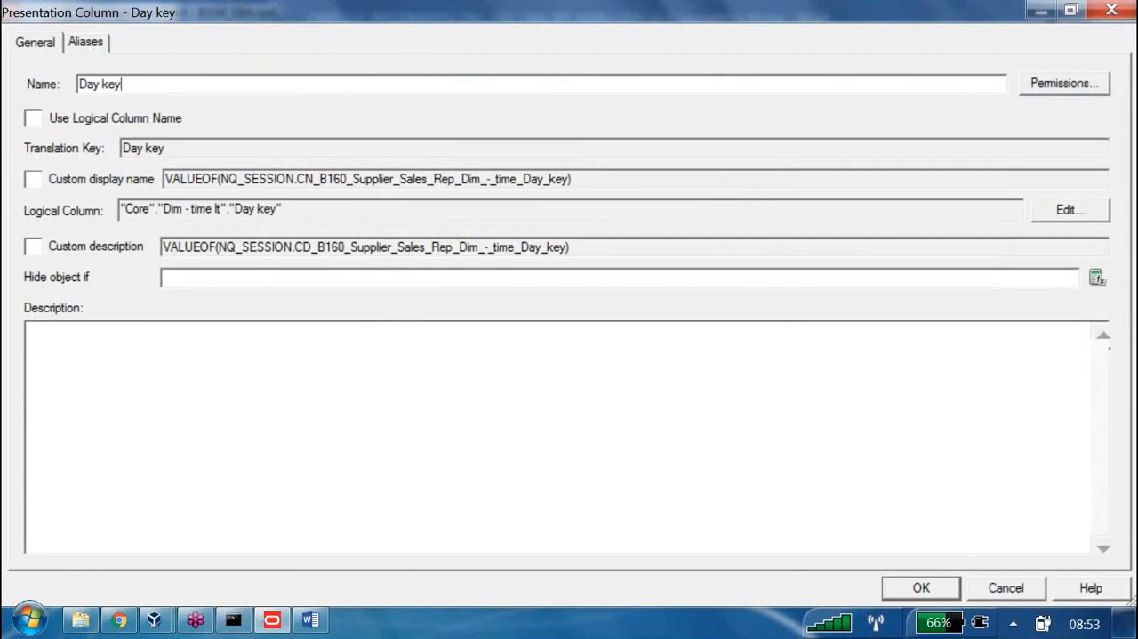
pyautogui.write('1')
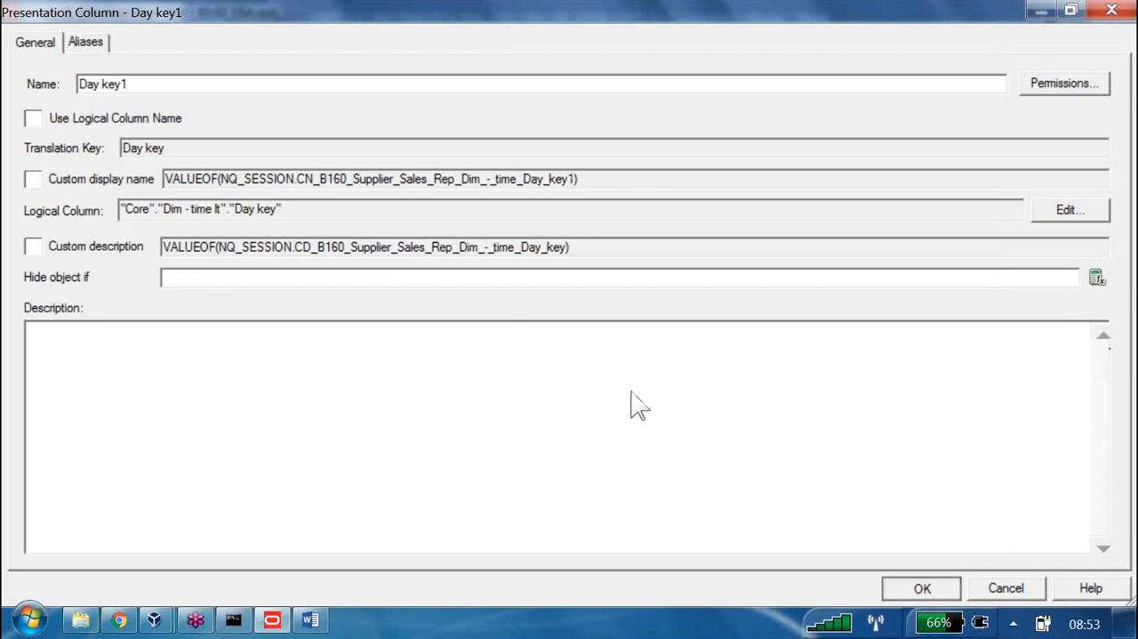
pyautogui.press('Return')
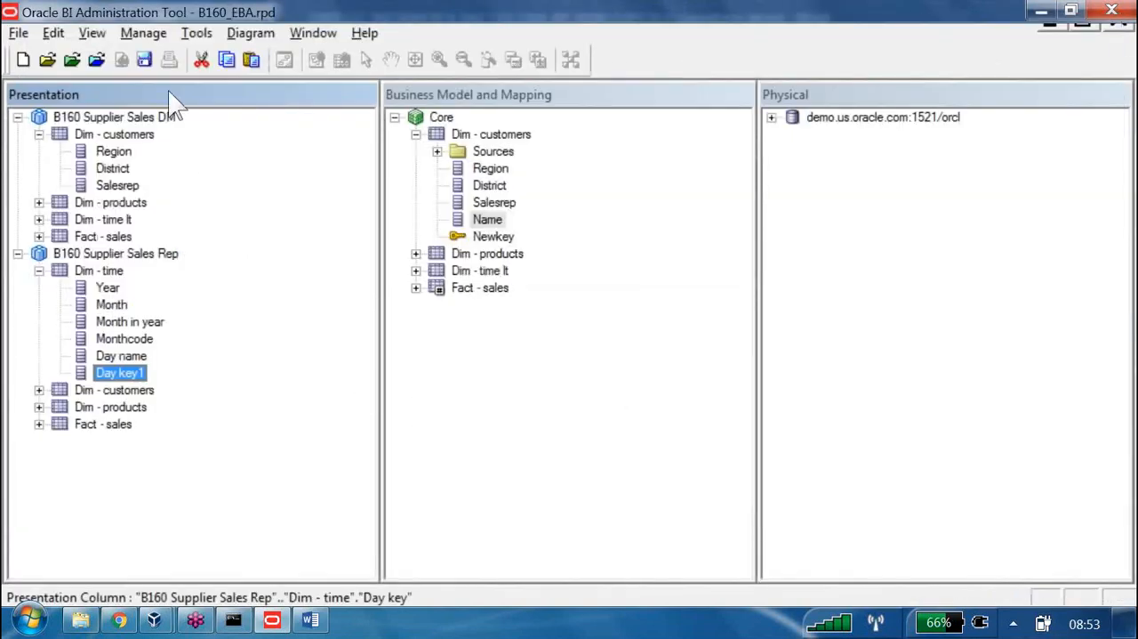
pyautogui.click(145, 60)
pyautogui.press('n')
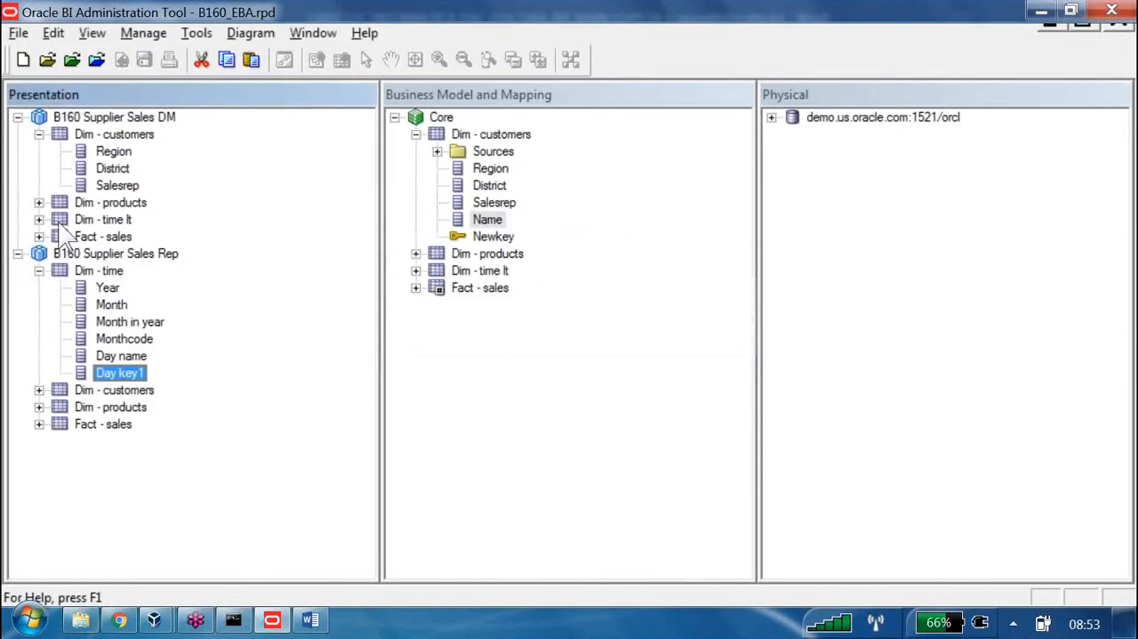
# Inspect the properties of the Year column in Dim - time and disable Edit presentation names in the general options
pyautogui.doubleClick(108, 287)
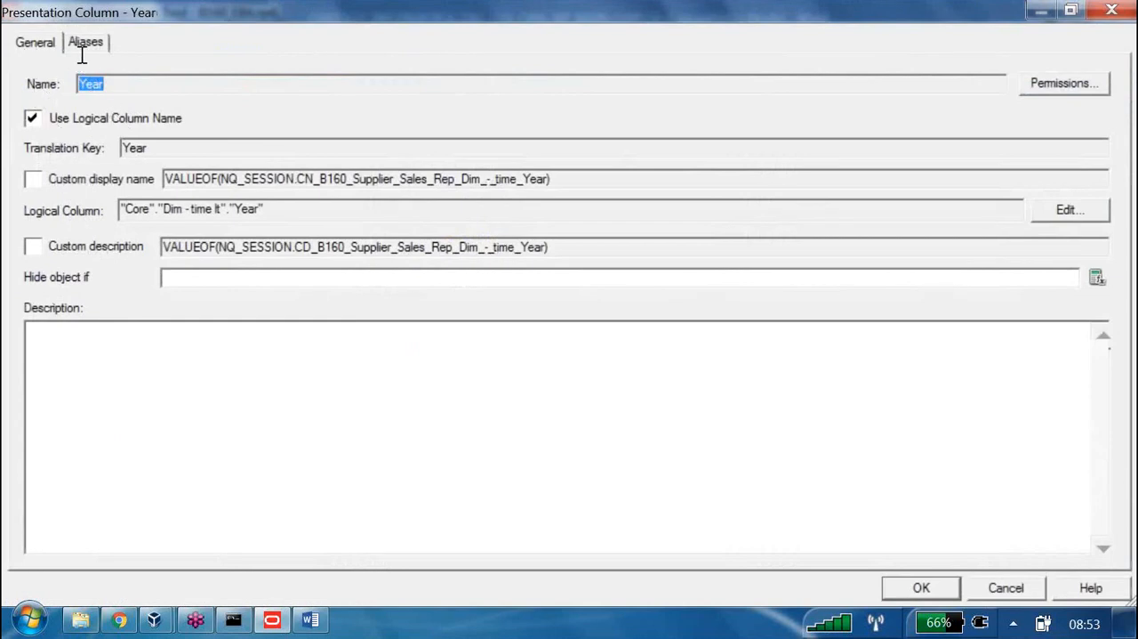
pyautogui.click(998, 588)
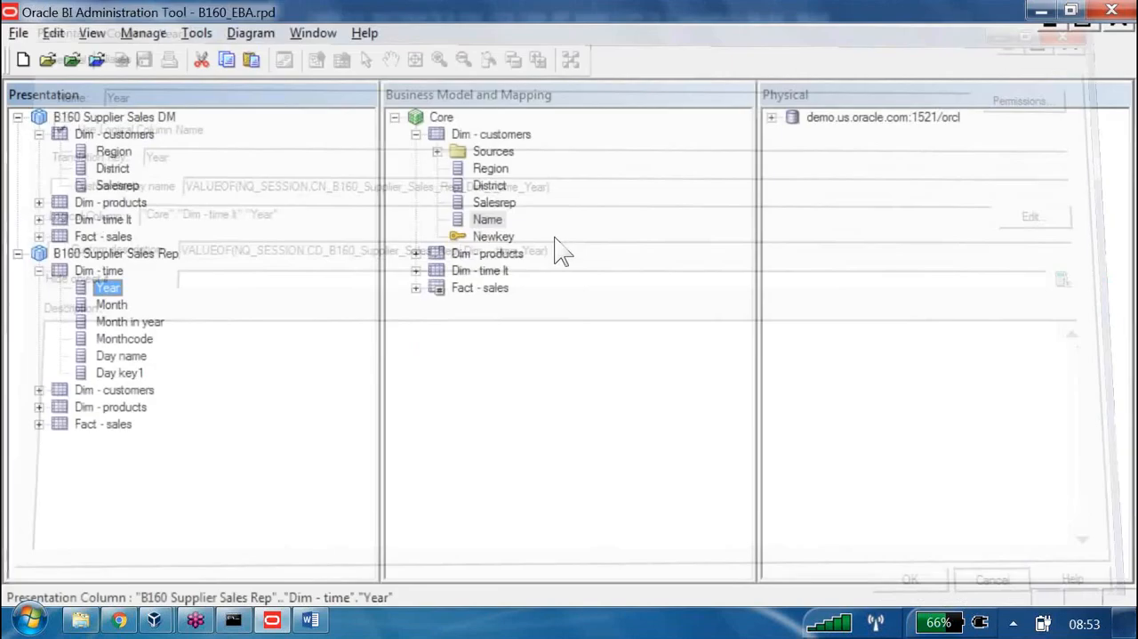
pyautogui.click(197, 33)
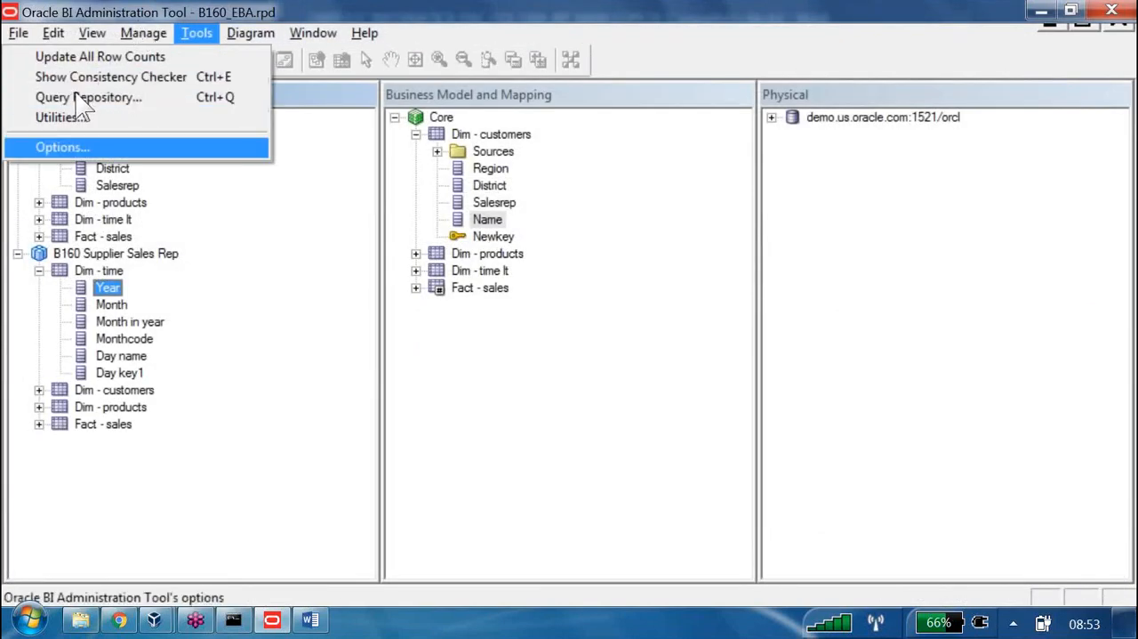
pyautogui.press('Return')
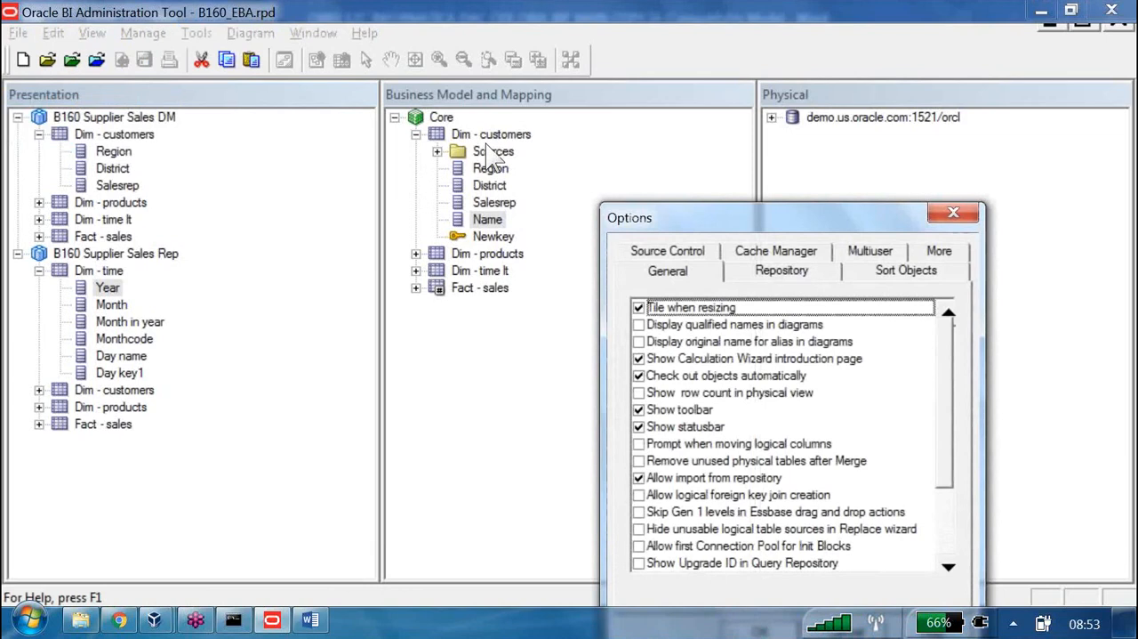
pyautogui.moveTo(483, 132); pyautogui.dragTo(313, 23)
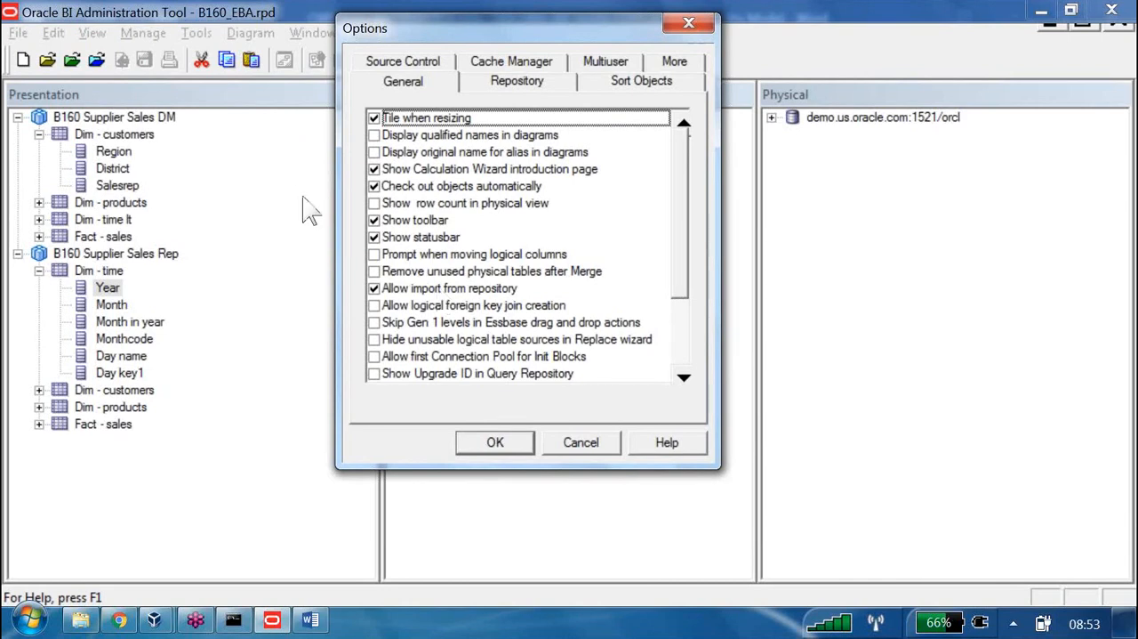
pyautogui.scroll(-1, 454, 197)
pyautogui.scroll(-3, 456, 214)
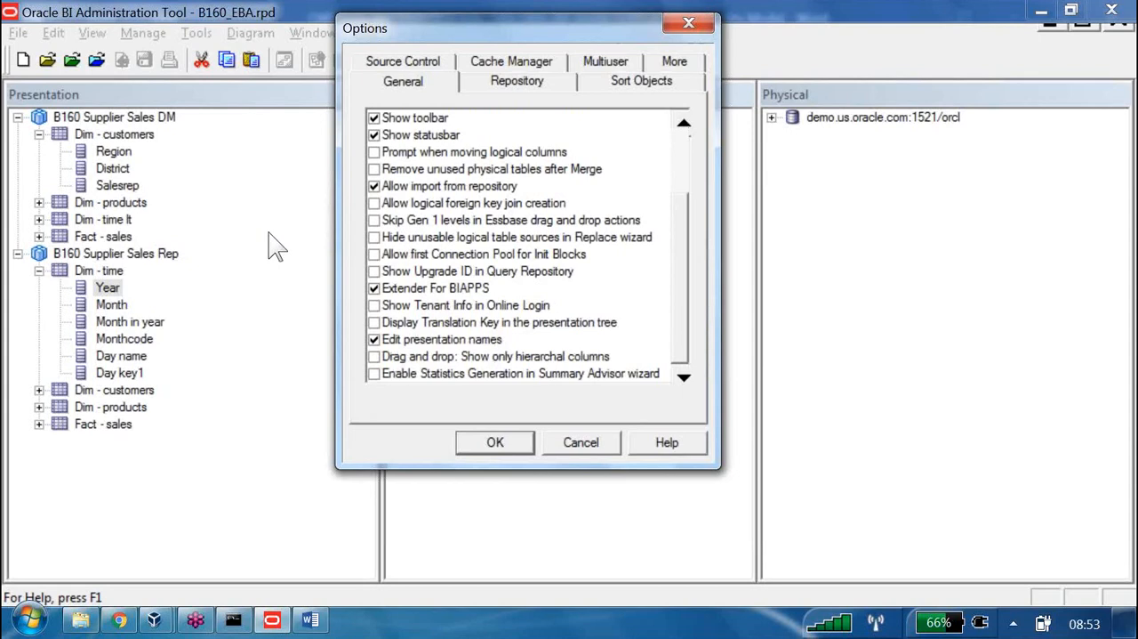
pyautogui.click(374, 339)
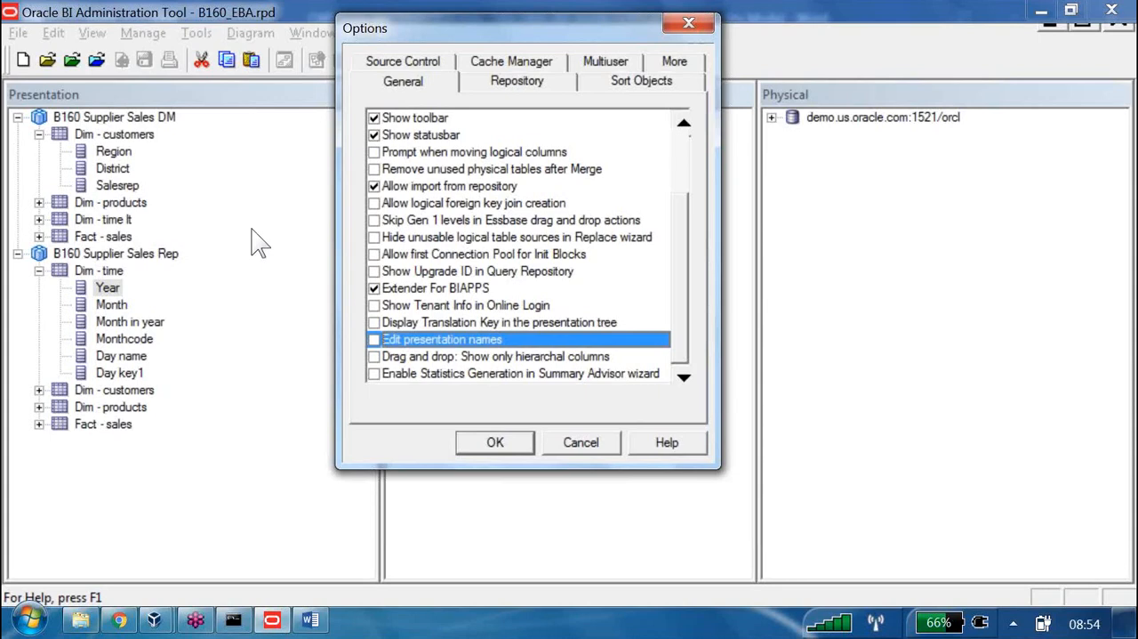
pyautogui.click(495, 442)
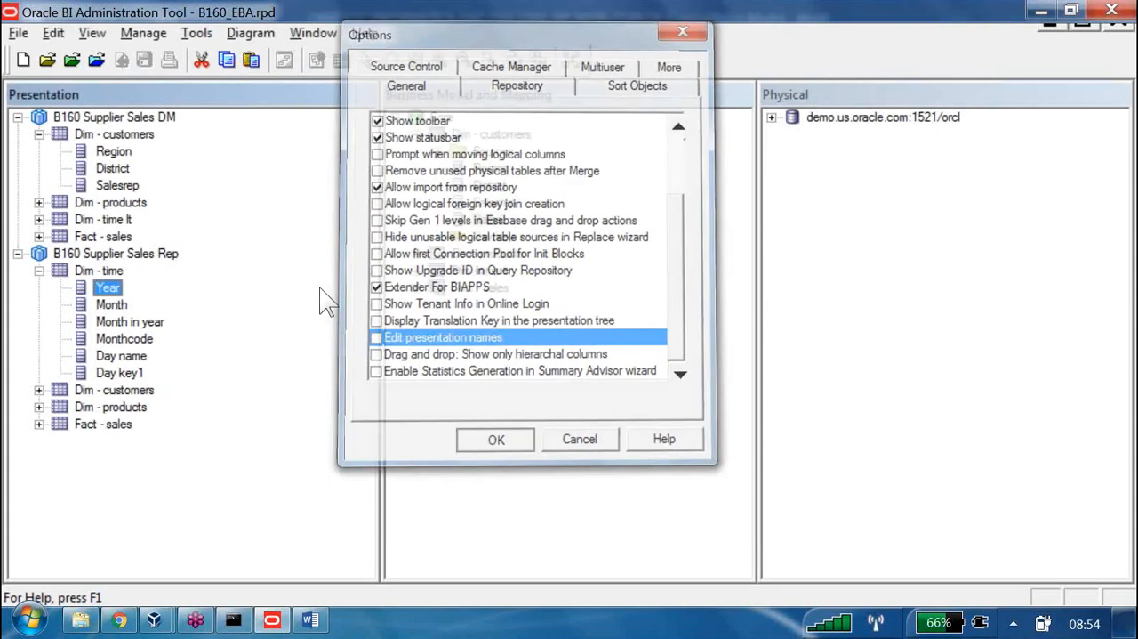
# Try to turn off Use Logical Column Name for the Month column in Dim - time of B160 Supplier Sales Rep
pyautogui.press('Down')
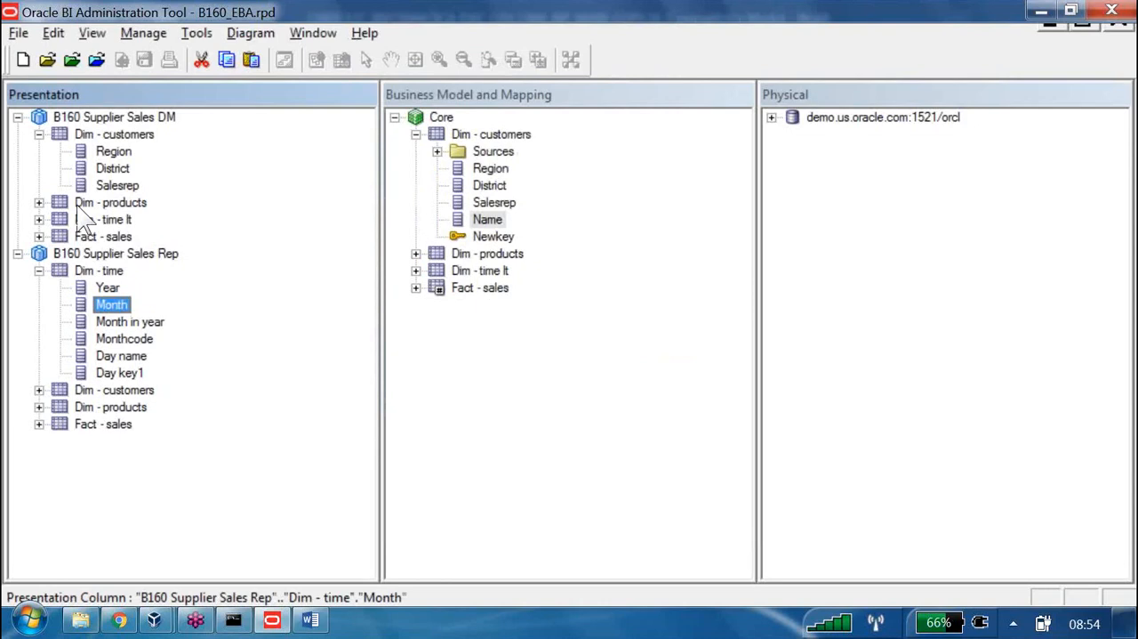
pyautogui.press('Return')
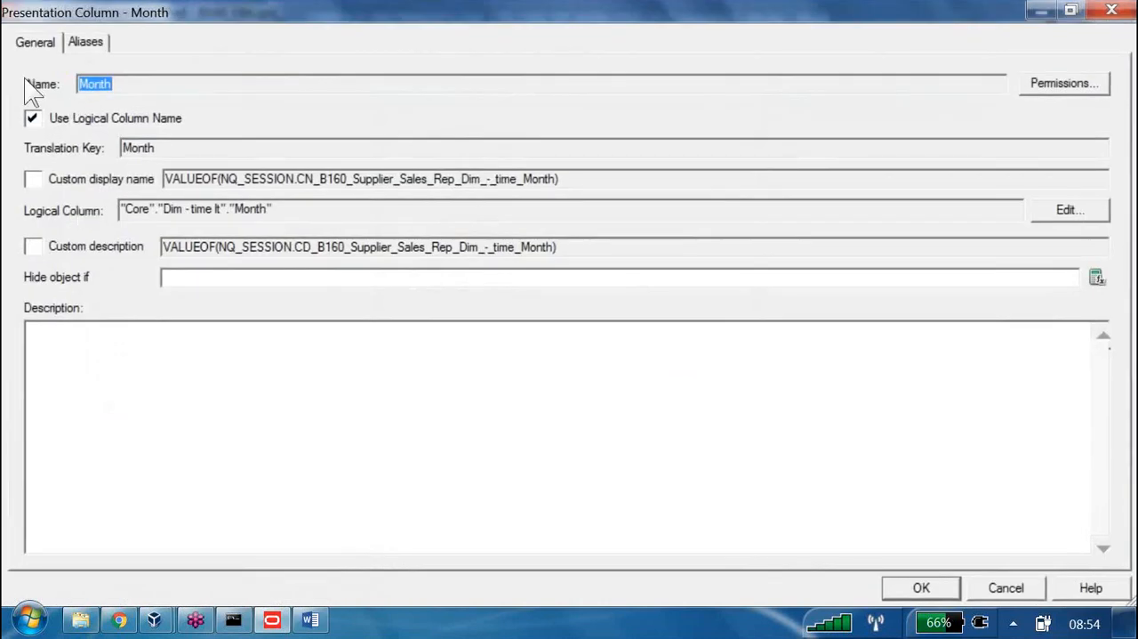
pyautogui.click(33, 118)
pyautogui.click(86, 66)
pyautogui.click(55, 117)
pyautogui.click(904, 588)
# Re-enable Edit presentation names in the general options and open the properties of the Day key1 column
pyautogui.click(196, 33)
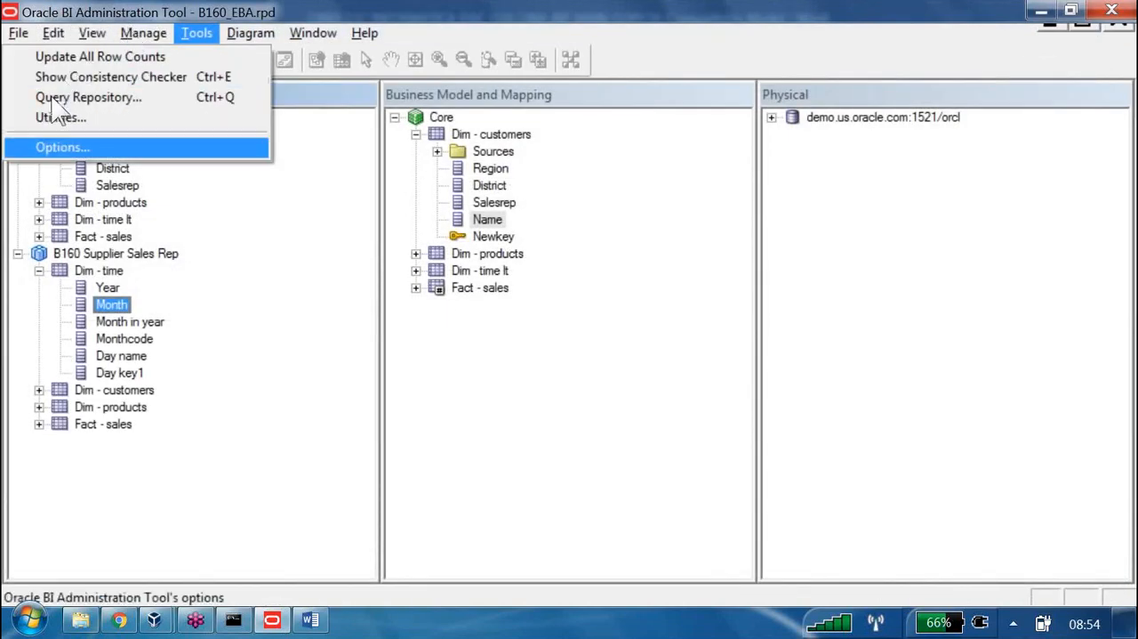
pyautogui.click(64, 147)
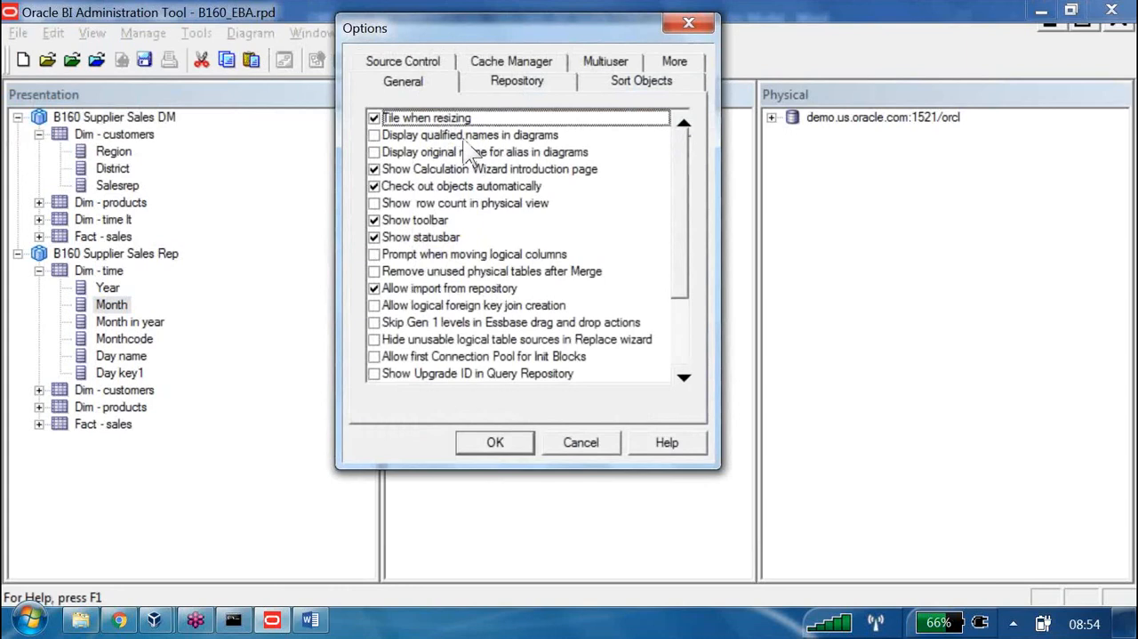
pyautogui.scroll(-2, 453, 191)
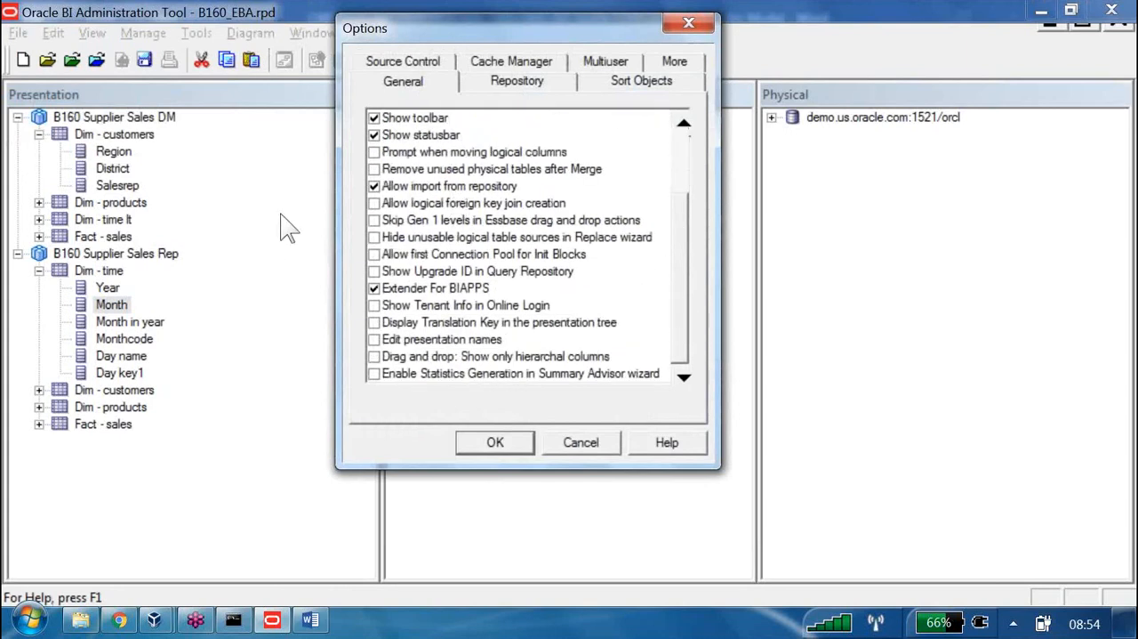
pyautogui.click(374, 339)
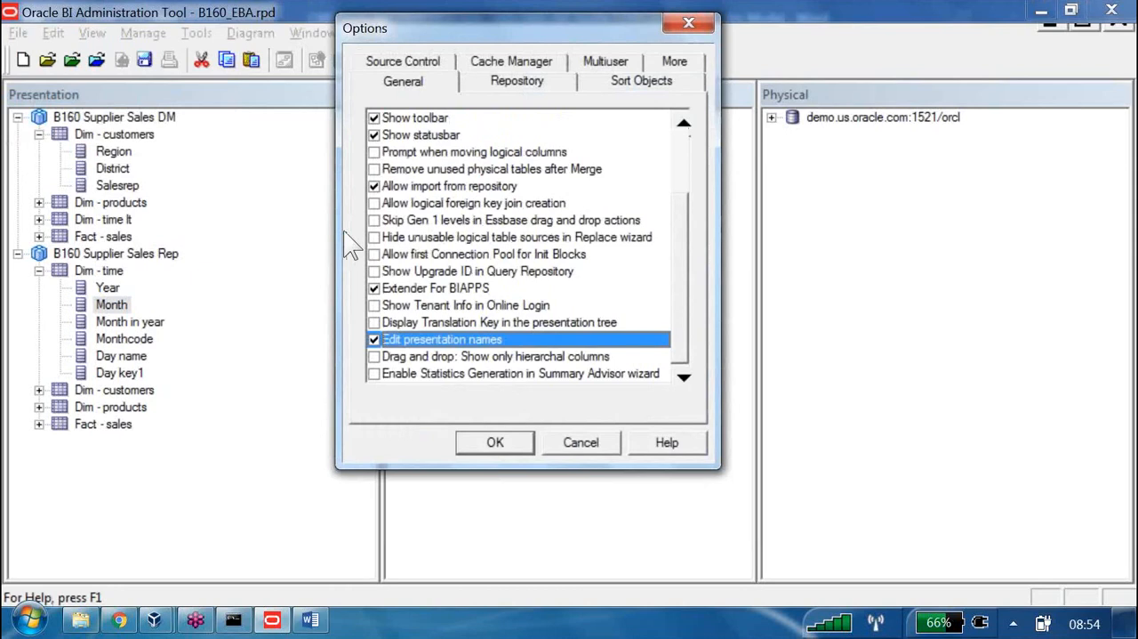
pyautogui.click(495, 442)
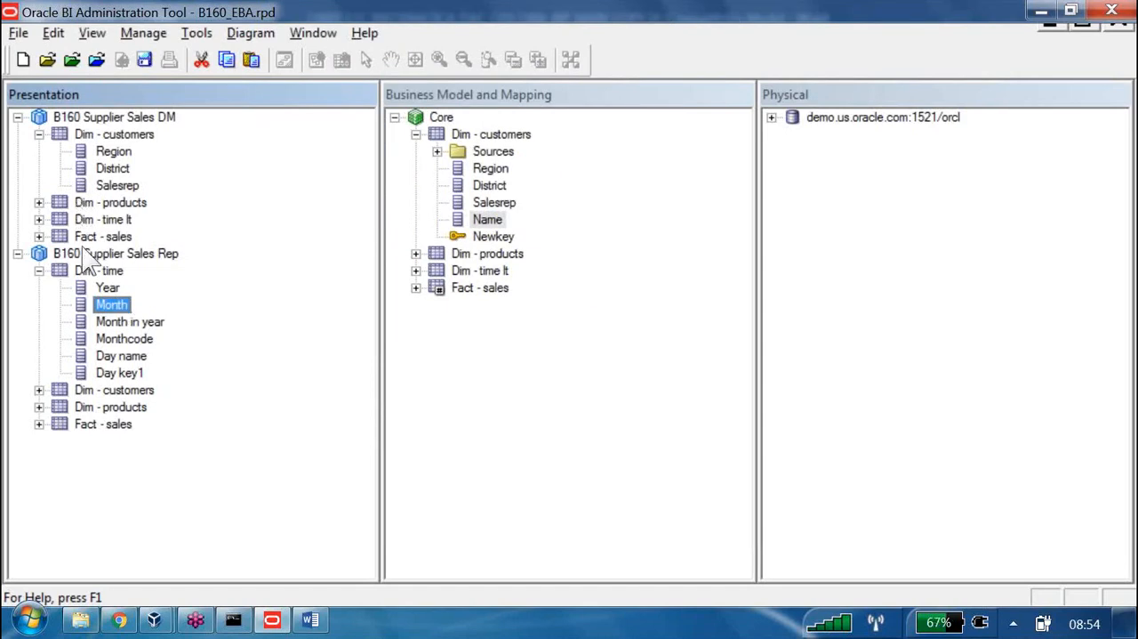
pyautogui.doubleClick(124, 373)
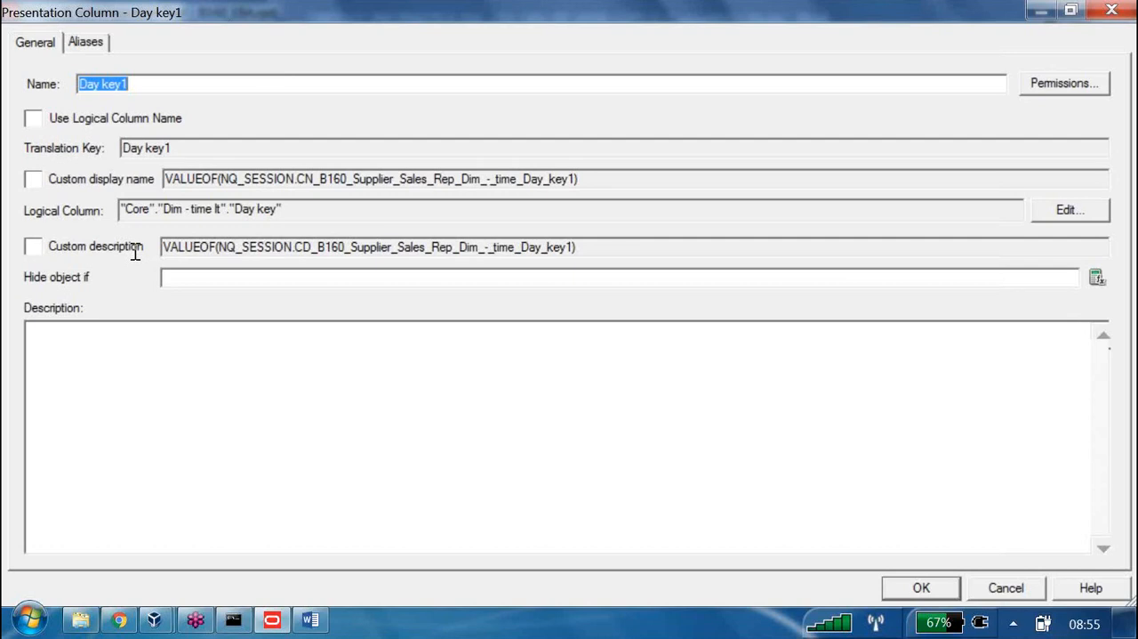
# Launch a second instance of the Oracle BI Administration Tool
pyautogui.click(30, 619)
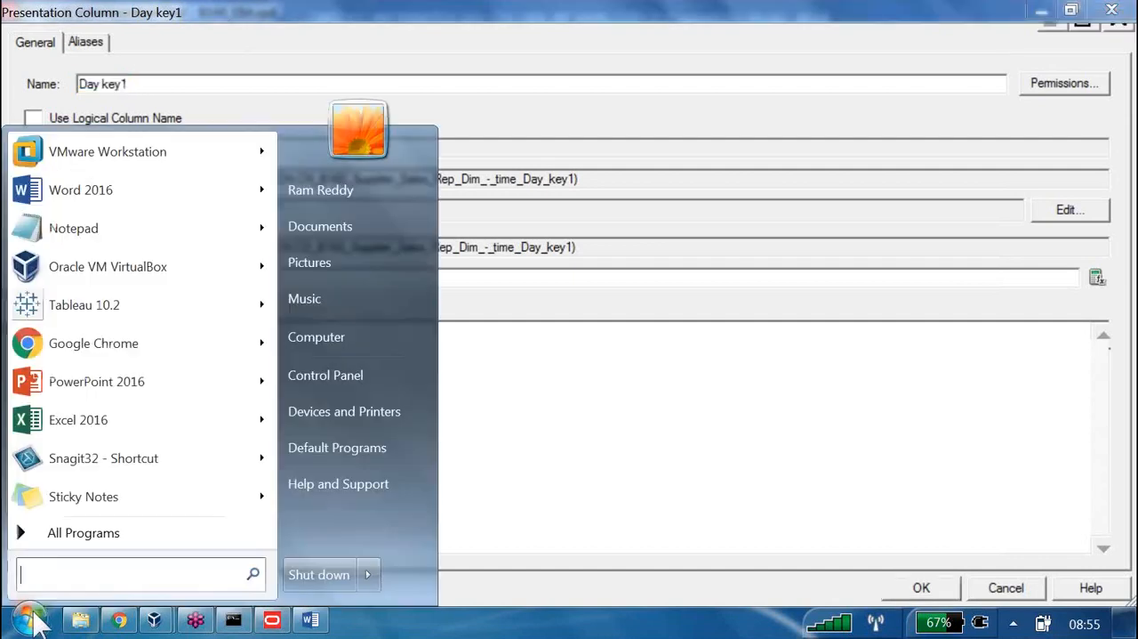
pyautogui.write('adm')
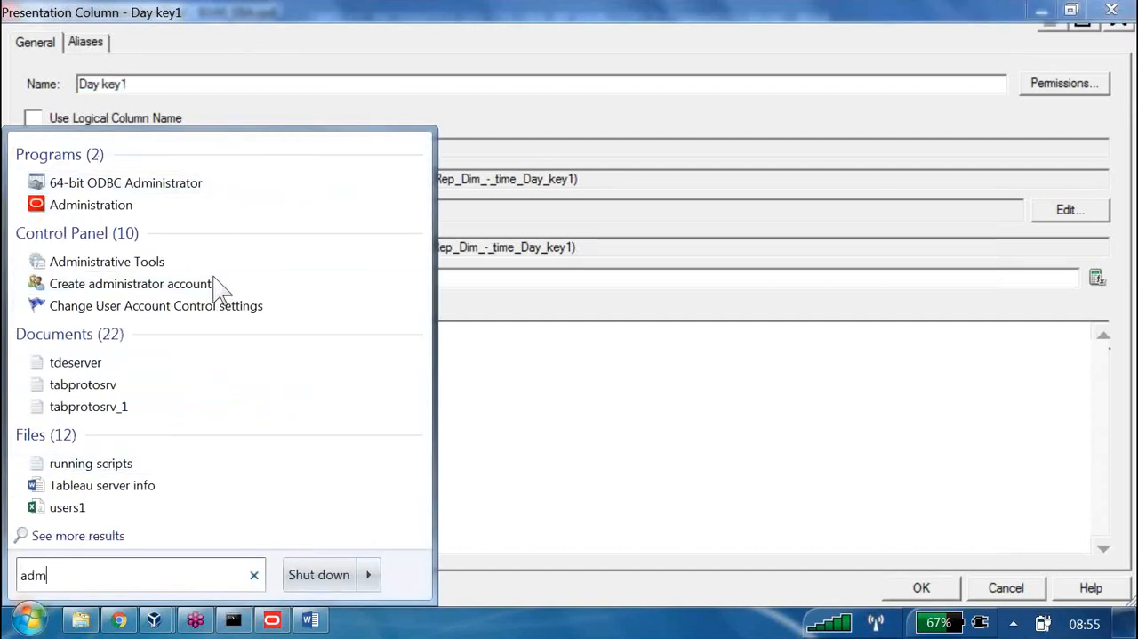
pyautogui.press('Down')
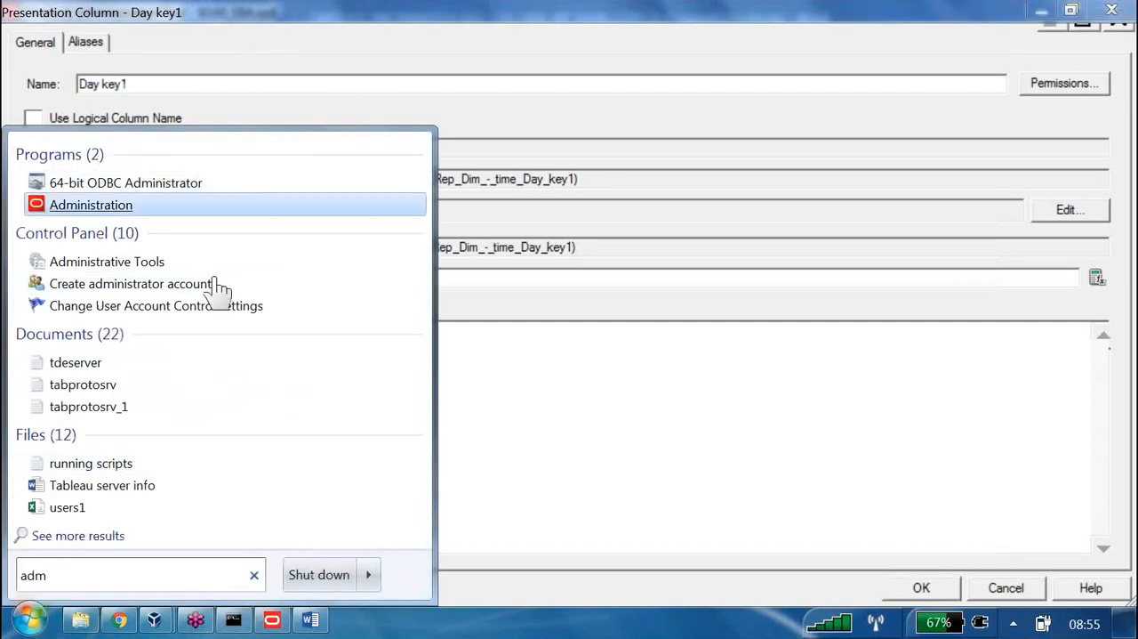
pyautogui.press('Return')
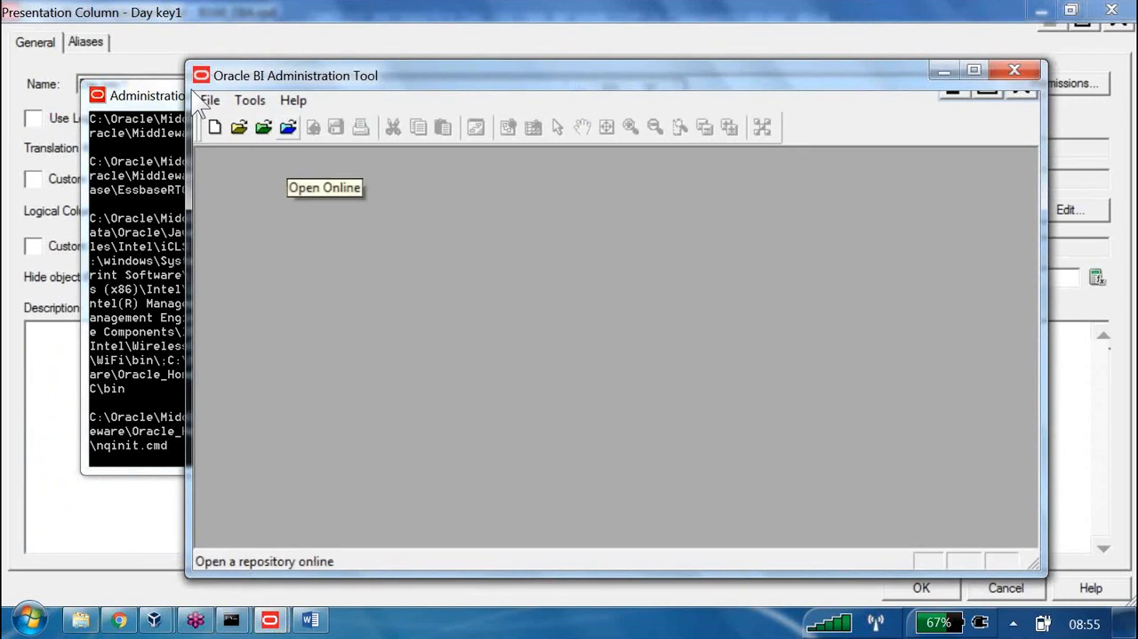
# Open the OBIEE1 repository online with the account password and expand the Supplier Sales Rep subject area
pyautogui.click(288, 128)
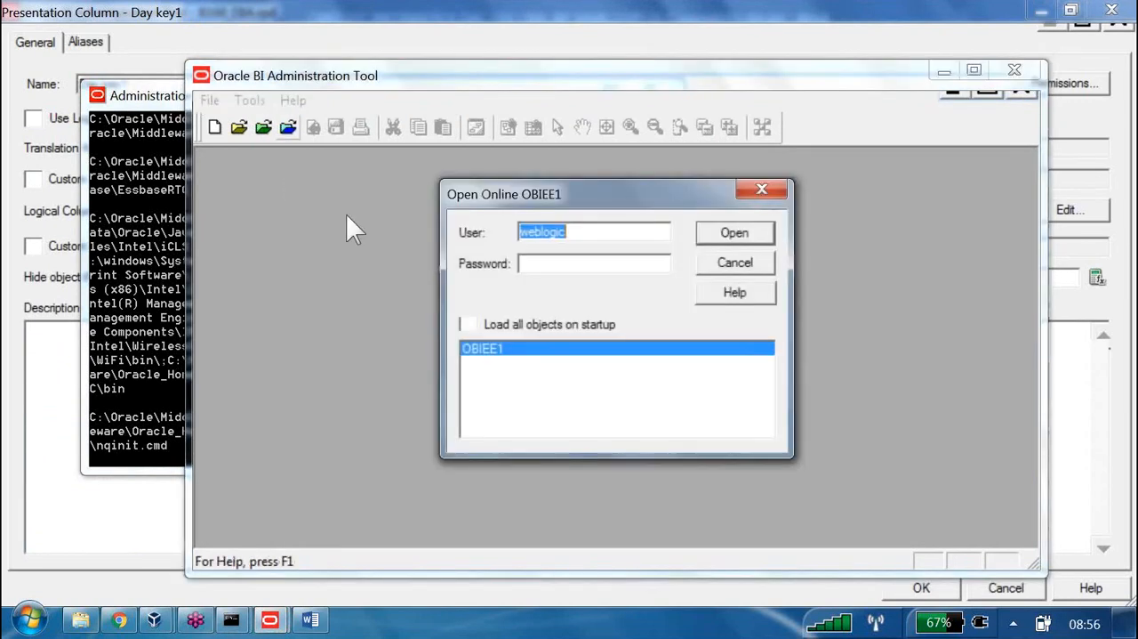
pyautogui.press('Tab')
pyautogui.write('1234')
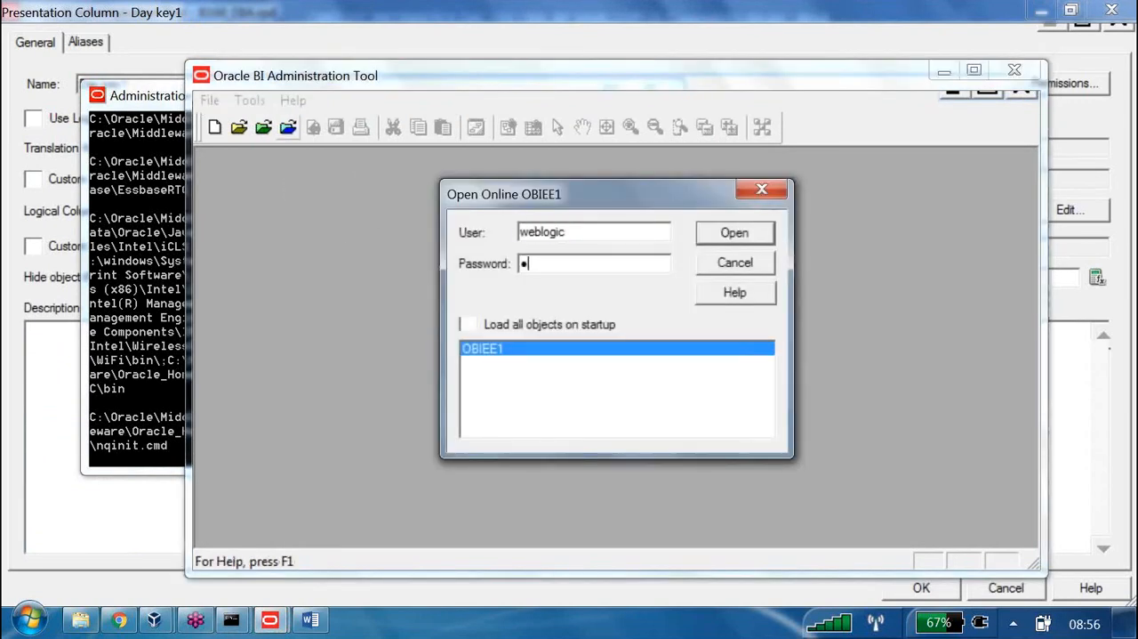
pyautogui.write('5678')
pyautogui.press('Return')
pyautogui.doubleClick(420, 73)
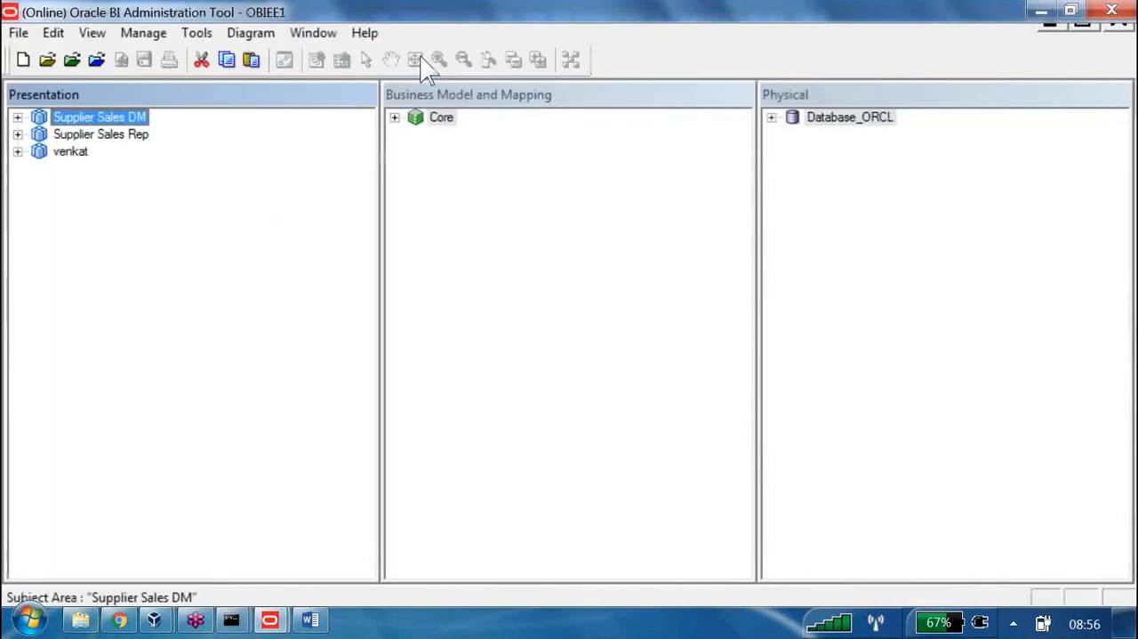
pyautogui.click(17, 133)
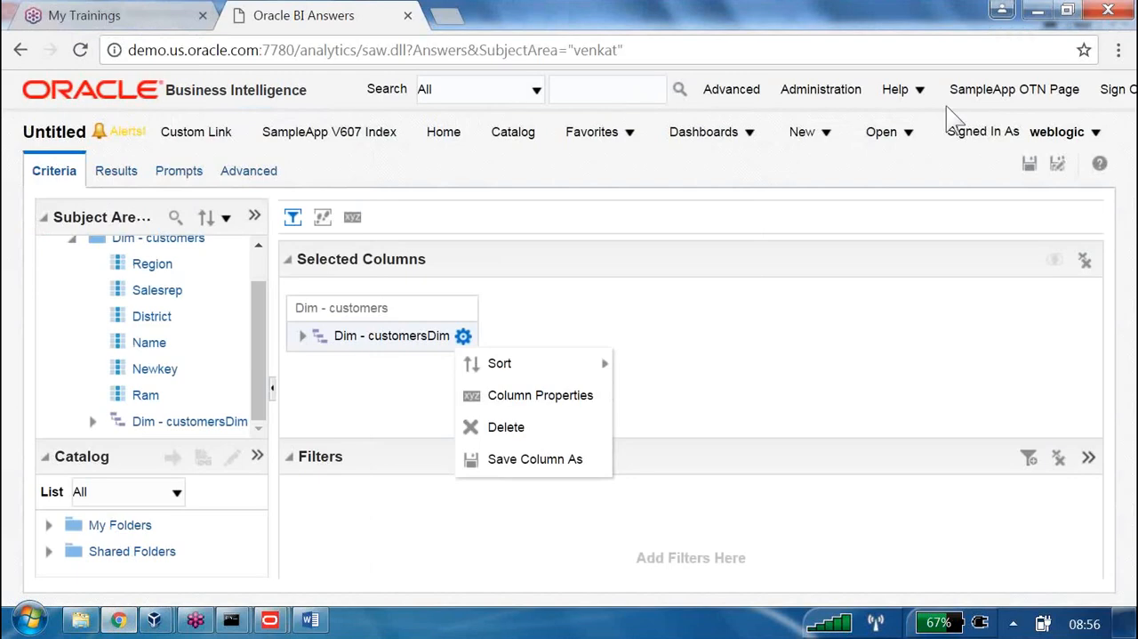
# Start a new analysis on the Supplier Sales Rep subject area, discarding the unsaved one
pyautogui.click(814, 135)
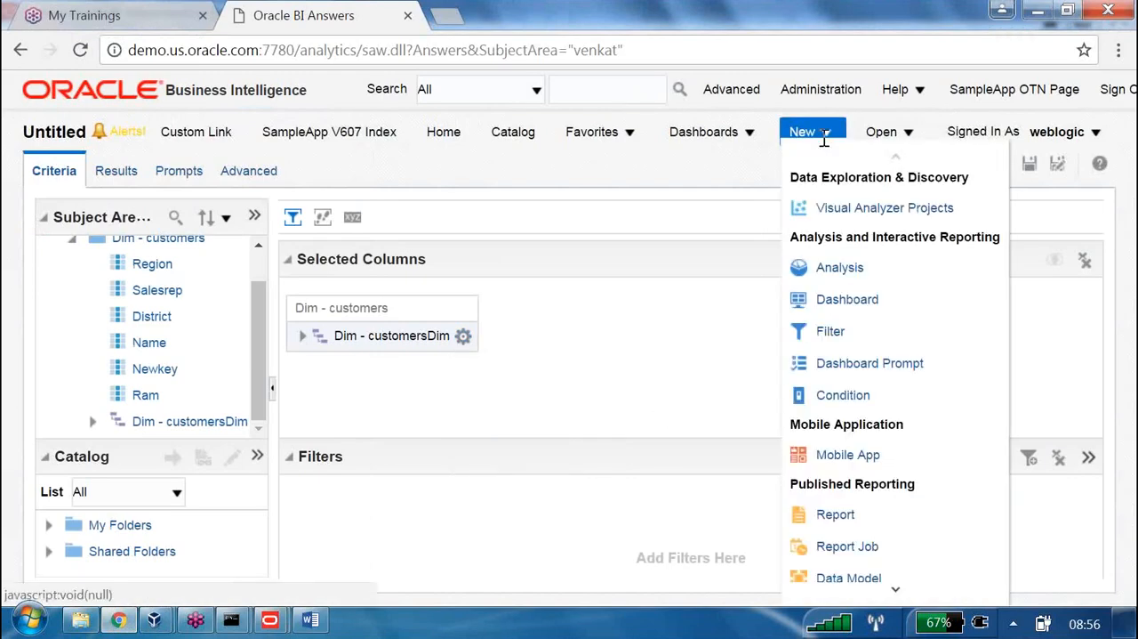
pyautogui.click(841, 267)
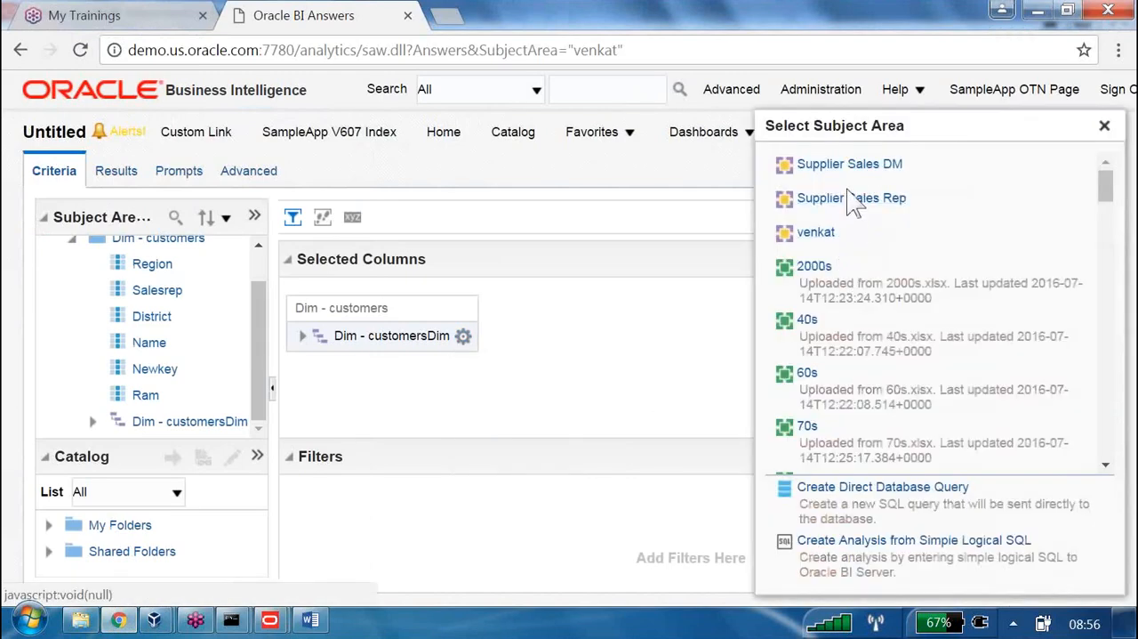
pyautogui.click(848, 200)
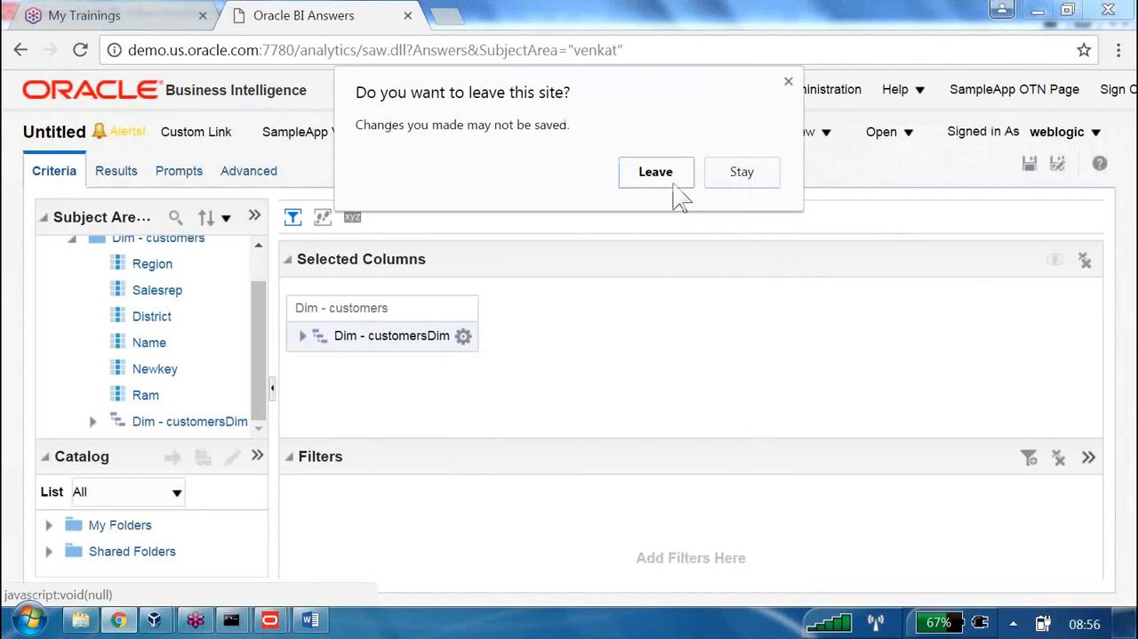
pyautogui.click(673, 181)
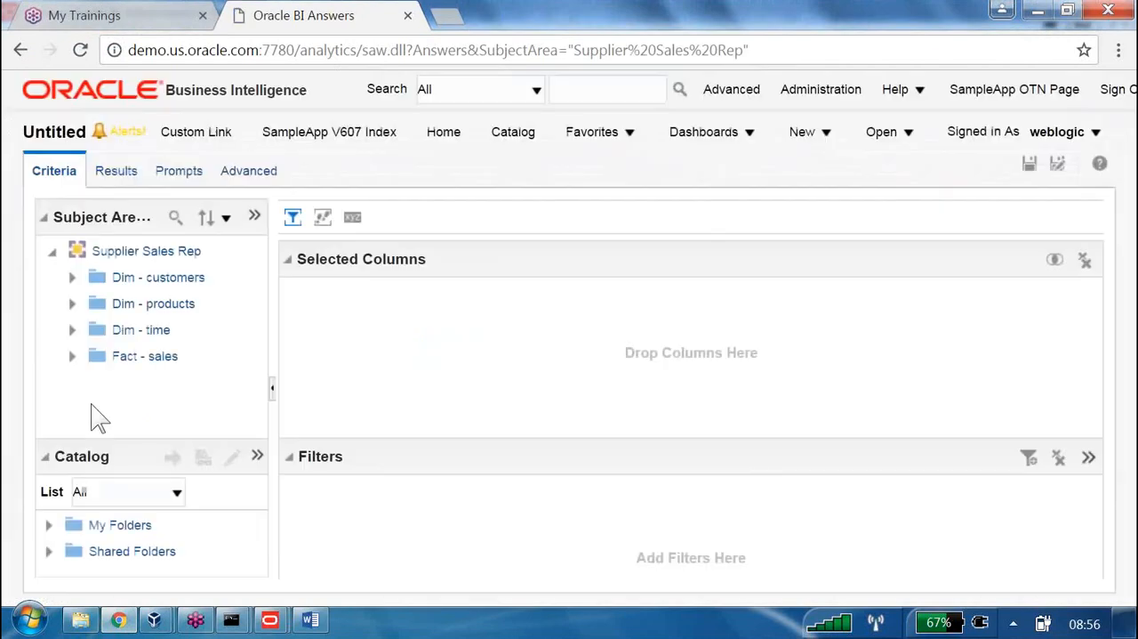
# Add Region from Dim - customers and Dollars from the Database Columns of Fact - sales to the analysis
pyautogui.click(72, 277)
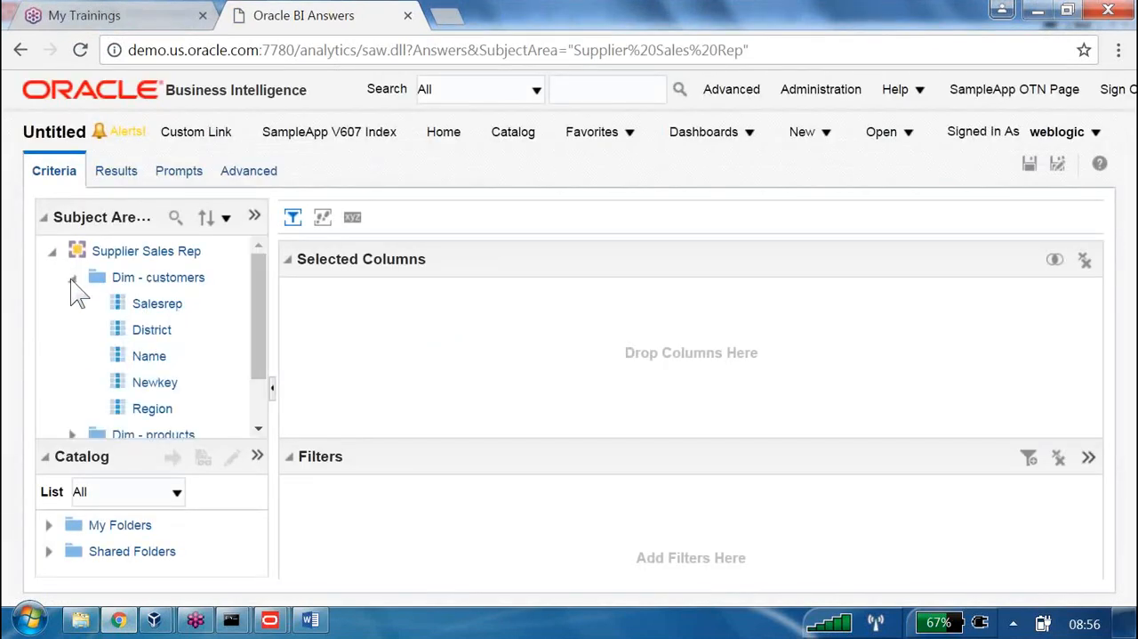
pyautogui.doubleClick(158, 409)
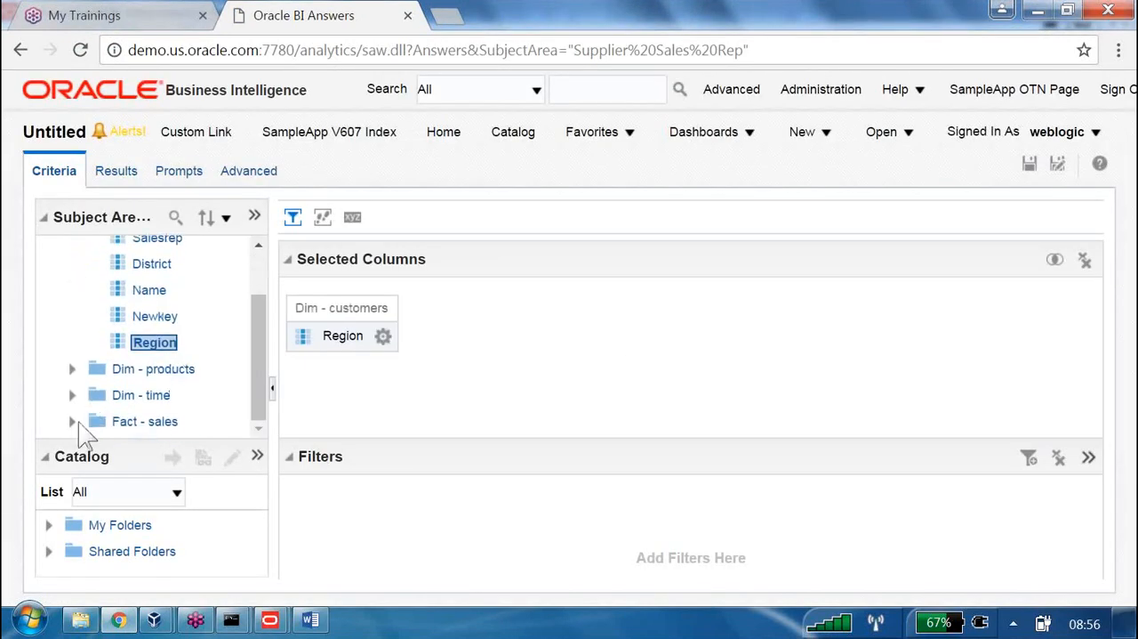
pyautogui.click(72, 431)
pyautogui.click(92, 421)
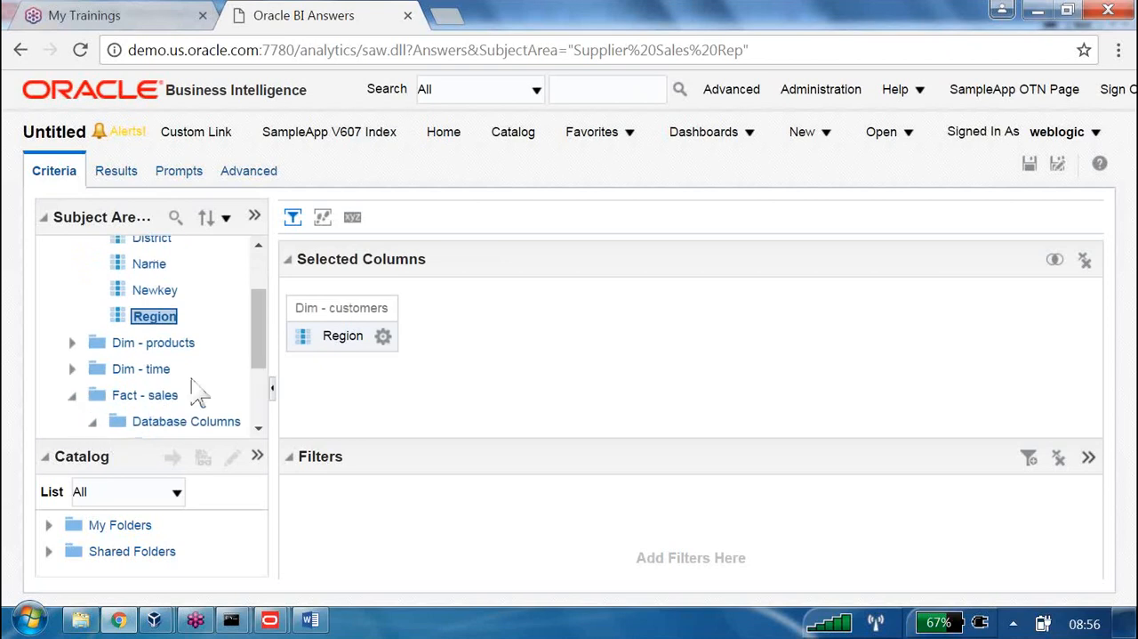
pyautogui.click(177, 321)
pyautogui.doubleClick(178, 322)
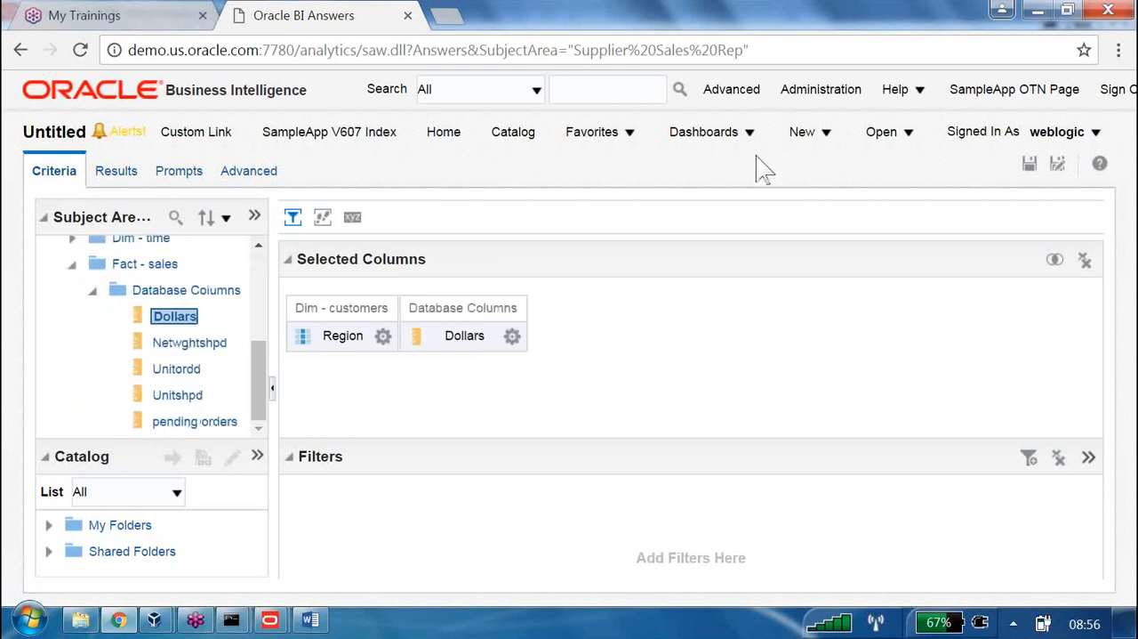
# Start saving the analysis and name it "Test of Rename in presentation layer"
pyautogui.click(1029, 163)
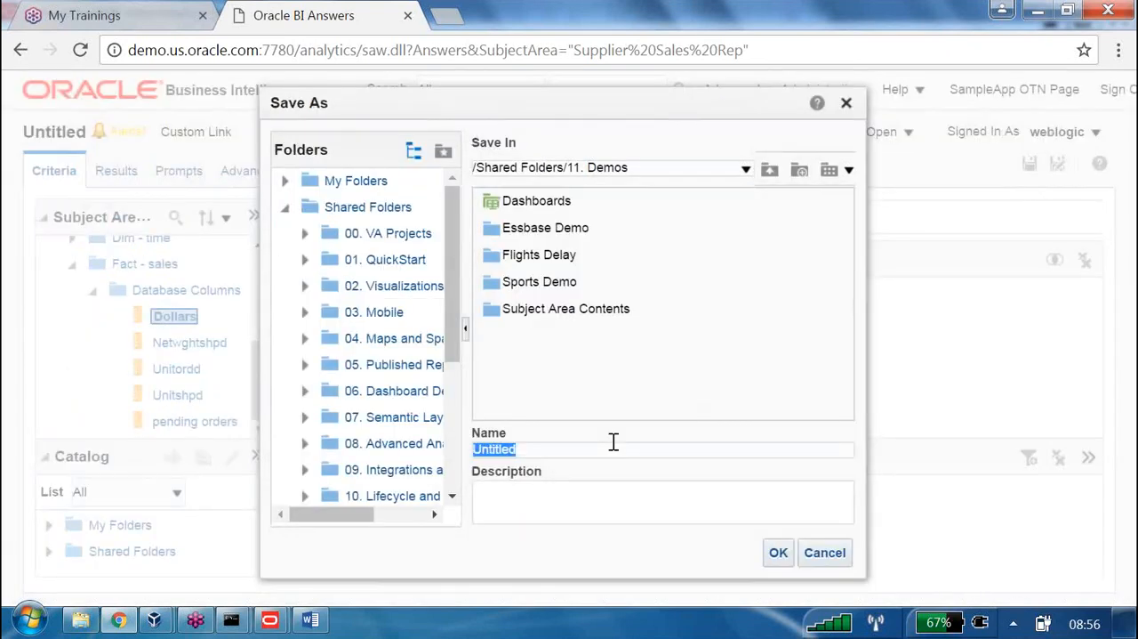
pyautogui.write('Test of Rename in')
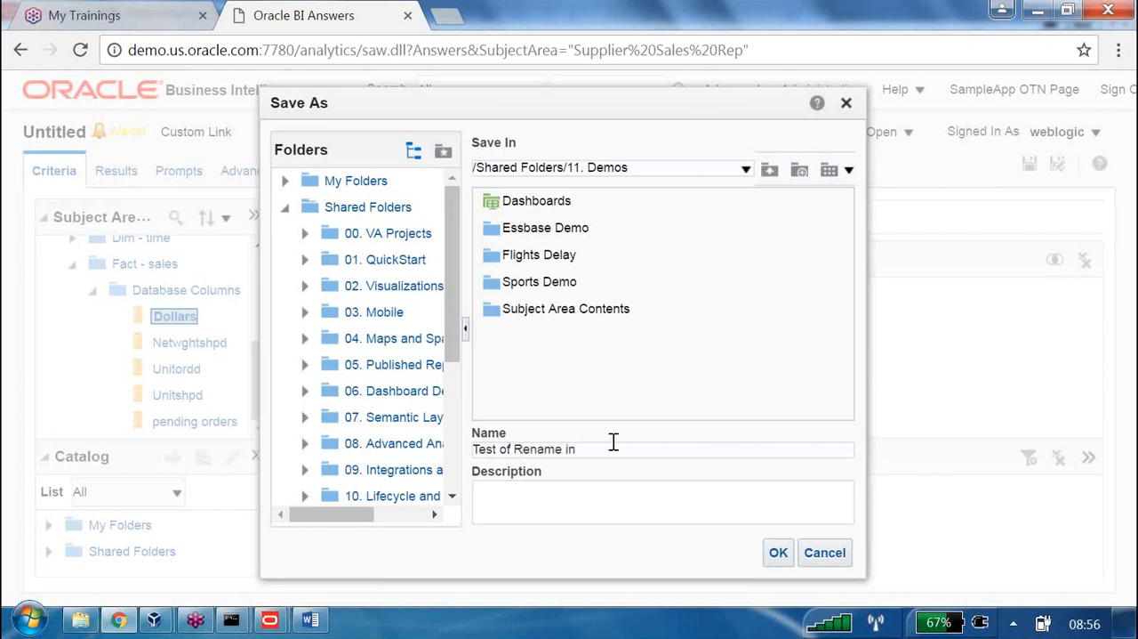
pyautogui.write(' presentation (layer')
# Create a folder named B160 under Shared Folders and save the analysis in it
pyautogui.moveTo(449, 219)
pyautogui.mouseDown()
pyautogui.moveTo(453, 305)
pyautogui.moveTo(454, 203)
pyautogui.mouseUp()
pyautogui.click(392, 208)
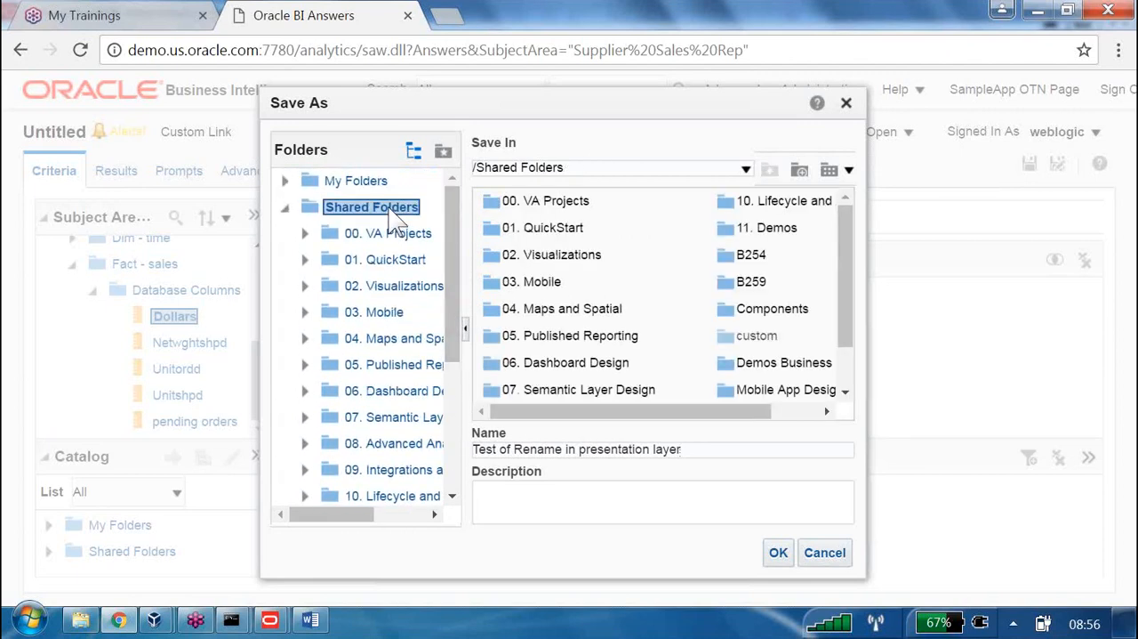
pyautogui.click(798, 169)
pyautogui.click(506, 329)
pyautogui.write('B1')
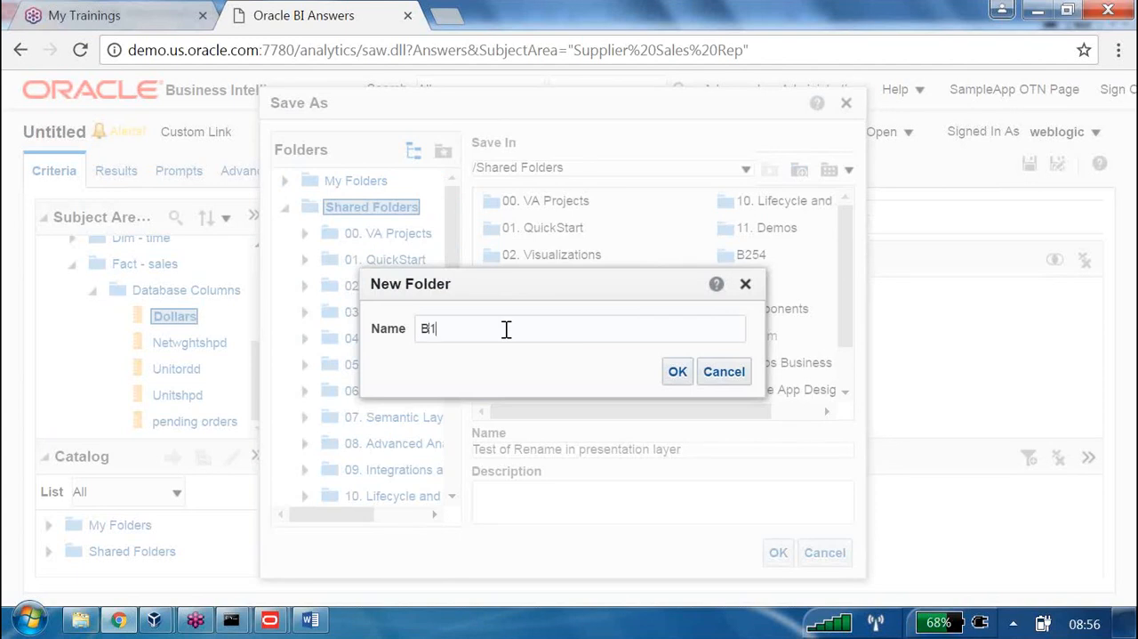
pyautogui.write('60')
pyautogui.press('Return')
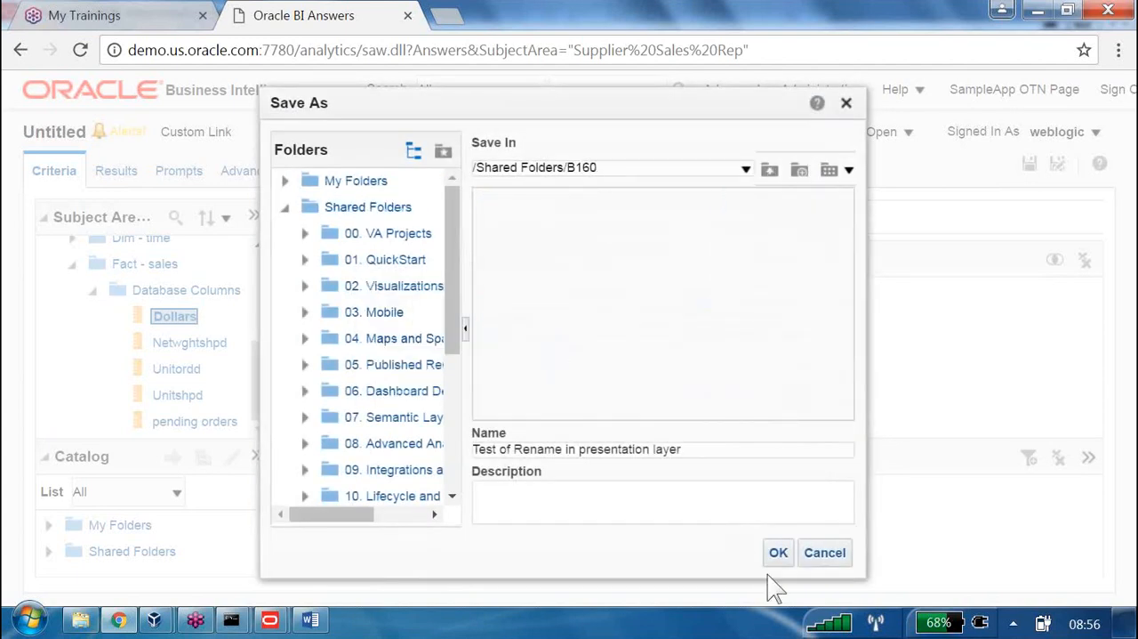
pyautogui.click(785, 558)
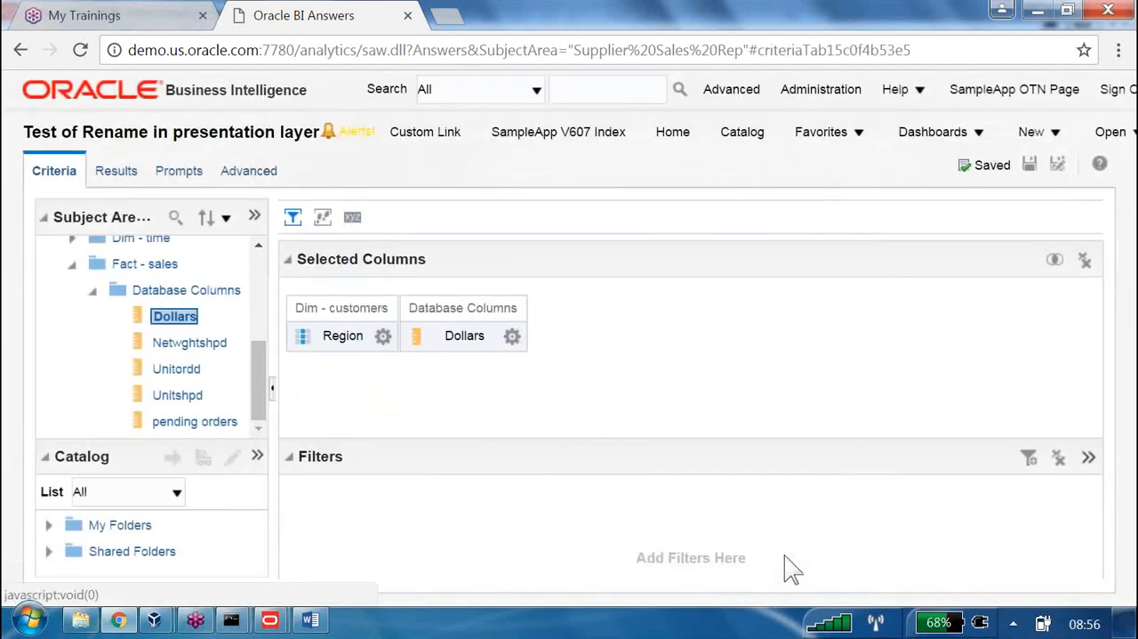
# Check the saved analysis's results and its catalog entry, and sign out of Oracle Business Intelligence
pyautogui.click(114, 170)
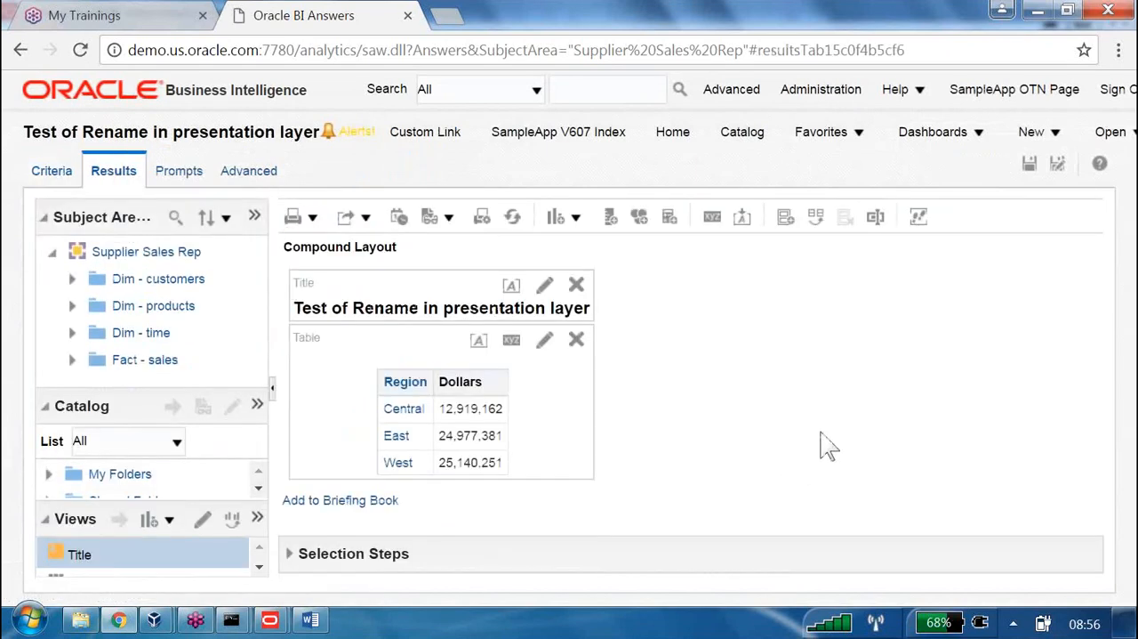
pyautogui.click(743, 135)
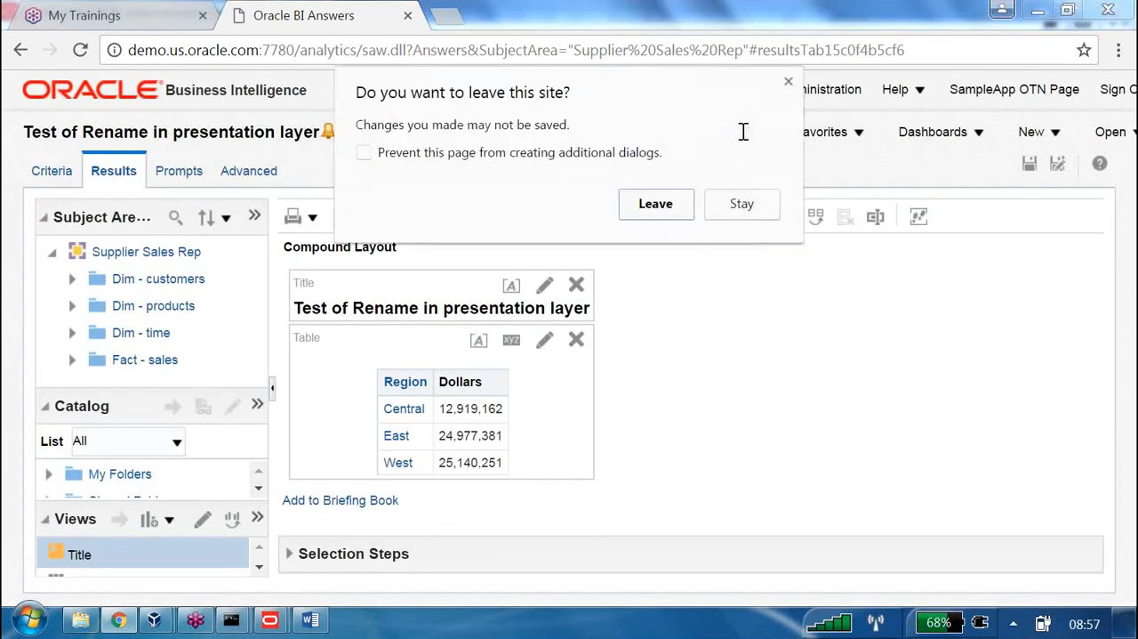
pyautogui.click(676, 210)
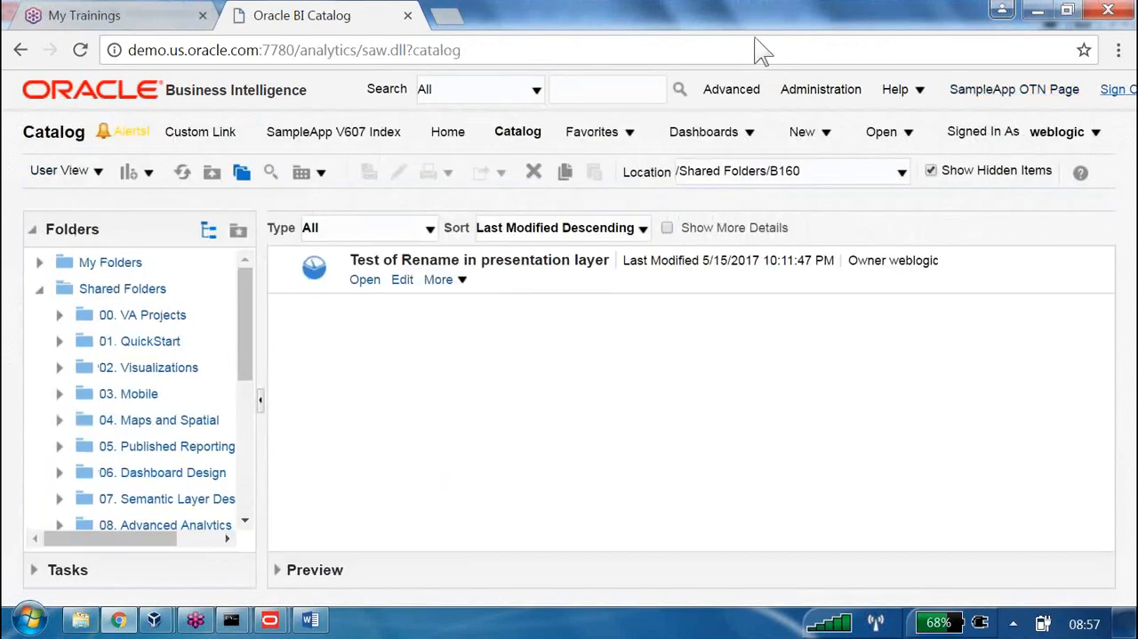
pyautogui.click(1122, 93)
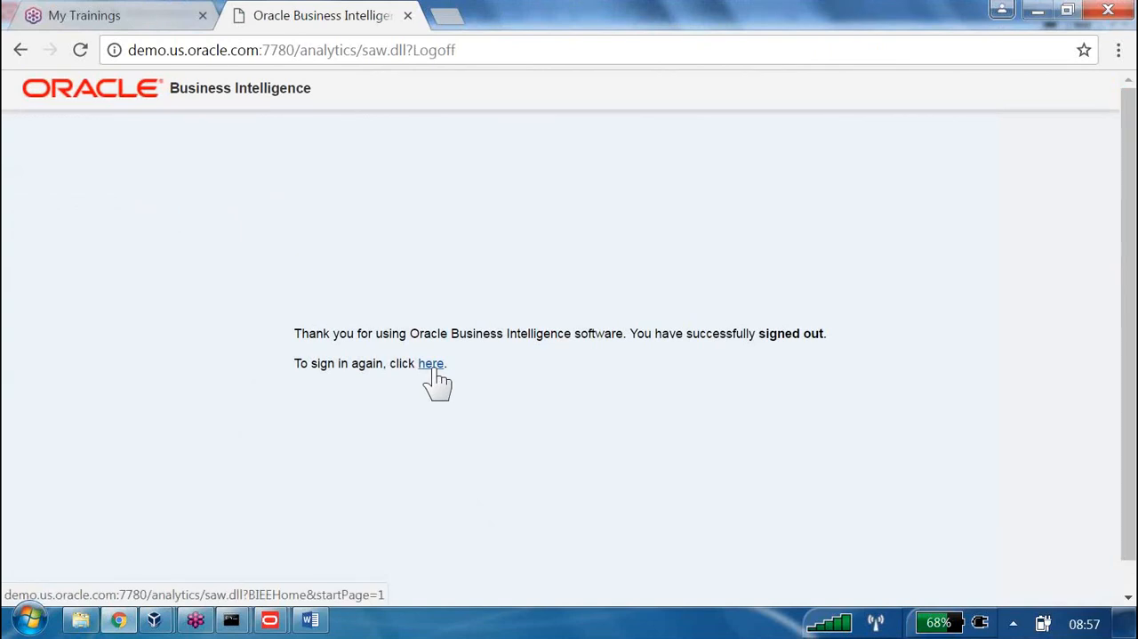
# In the online Administration Tool, rename the Region column of Dim - customers in Supplier Sales Rep to Region1 and check in without a global consistency check
pyautogui.hotkey('alt', 'Tab')
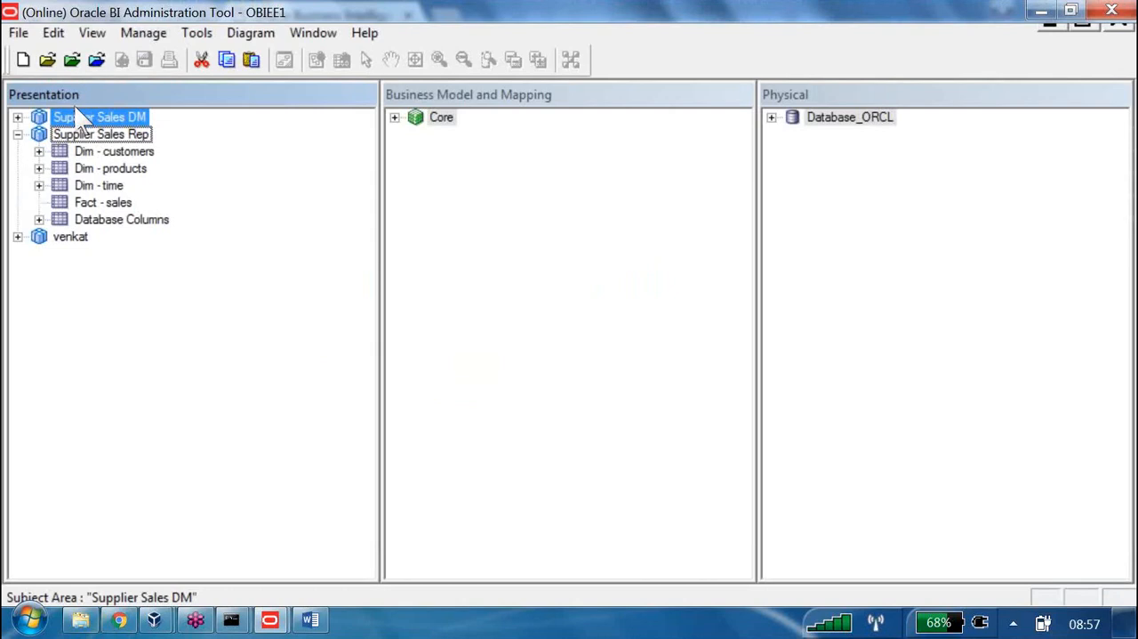
pyautogui.click(39, 151)
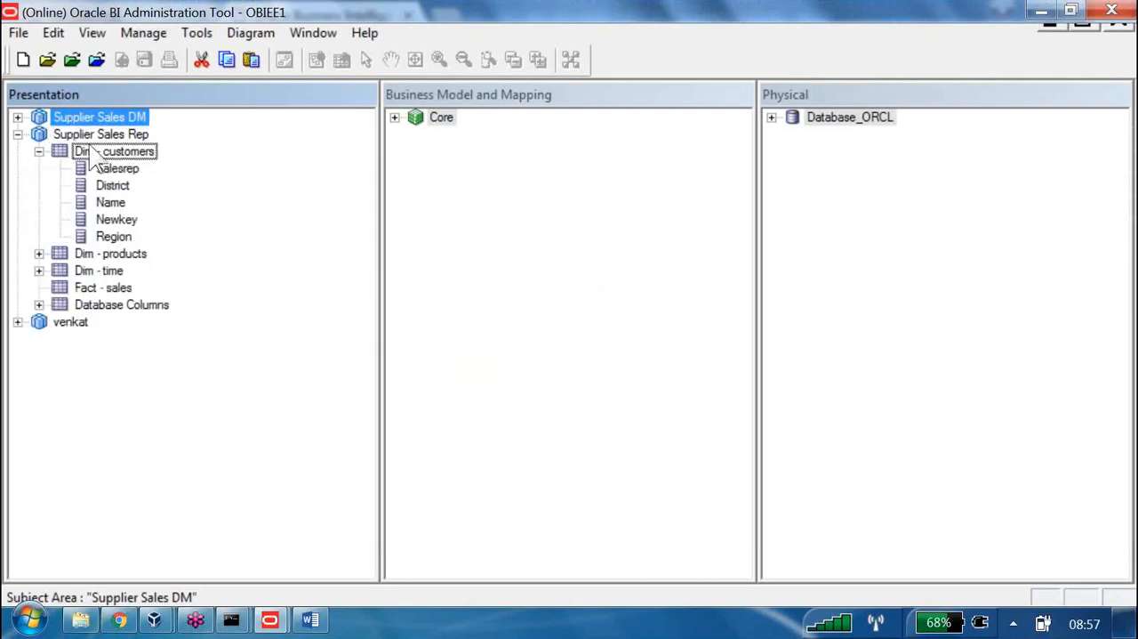
pyautogui.doubleClick(89, 235)
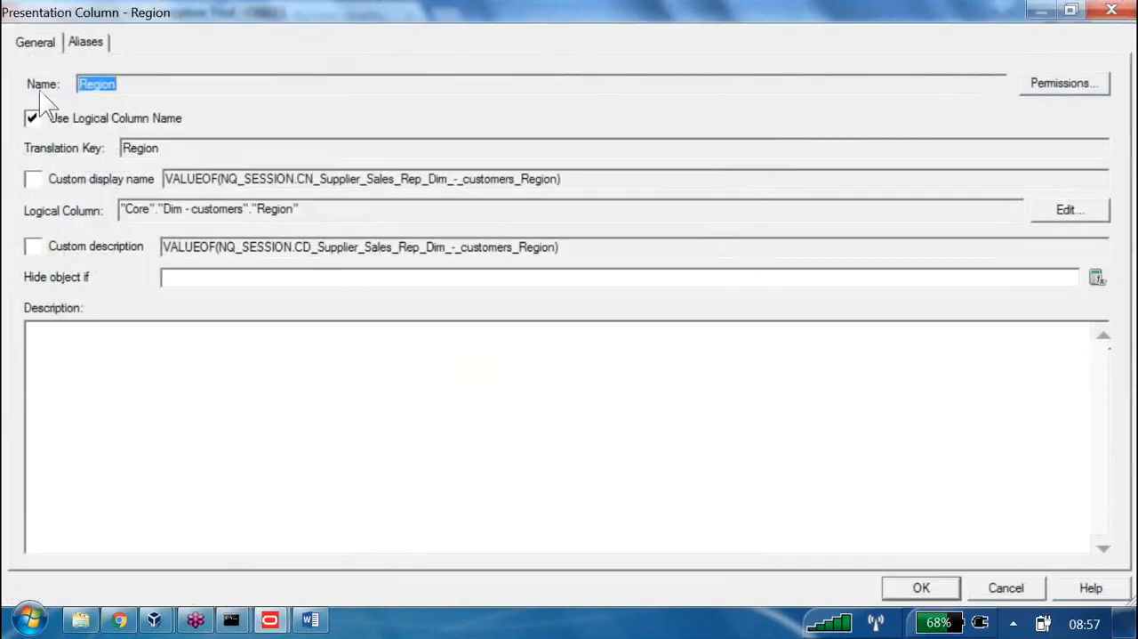
pyautogui.click(33, 118)
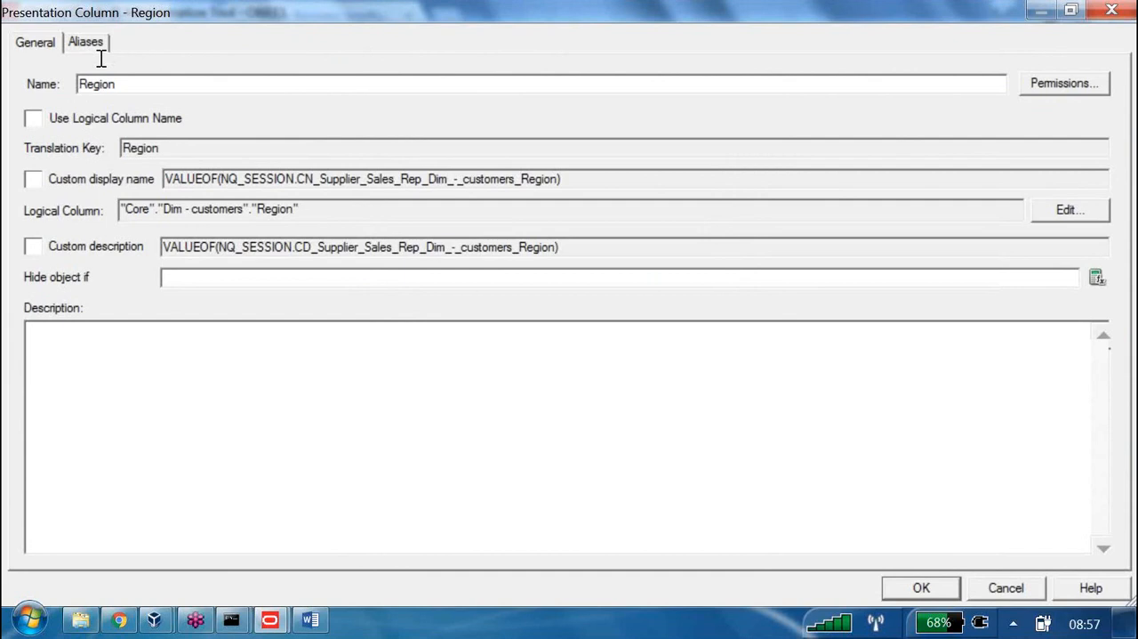
pyautogui.write('1')
pyautogui.press('Return')
pyautogui.click(121, 61)
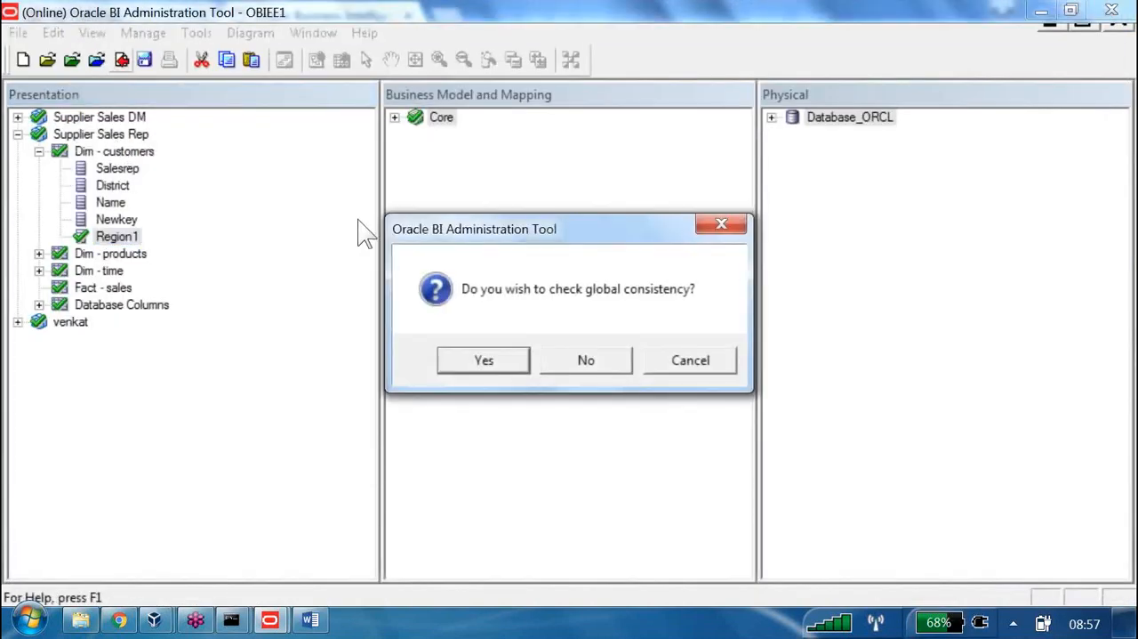
pyautogui.click(586, 358)
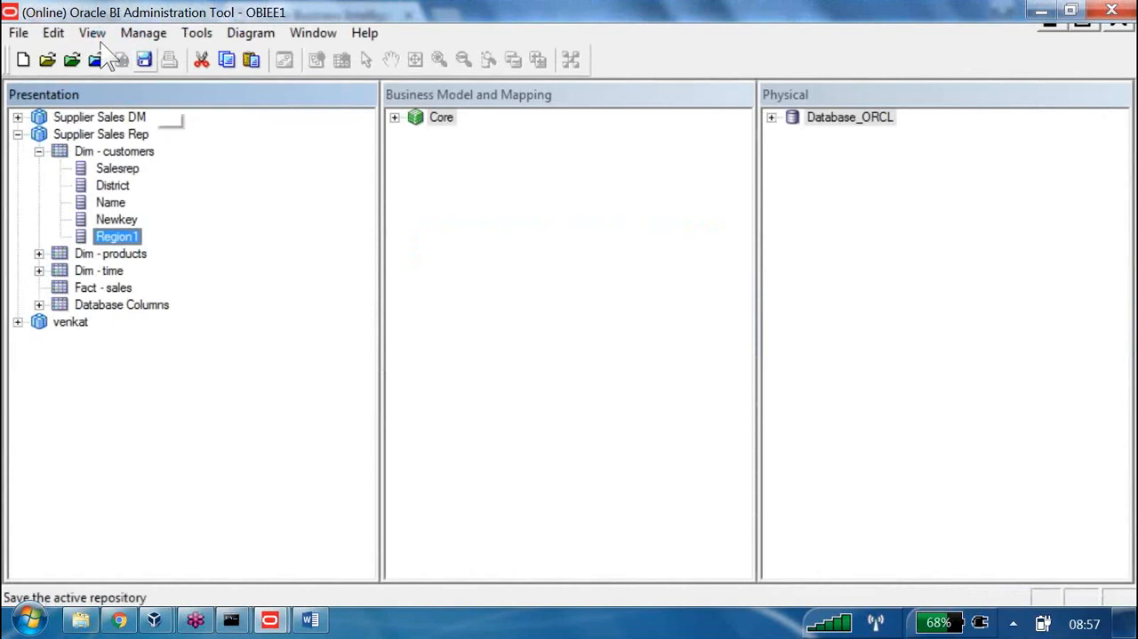
# Switch to Chrome, sign back in to Oracle Business Intelligence and open "Test of Rename in presentation layer" from the catalog
pyautogui.hotkey('alt', 'Tab')
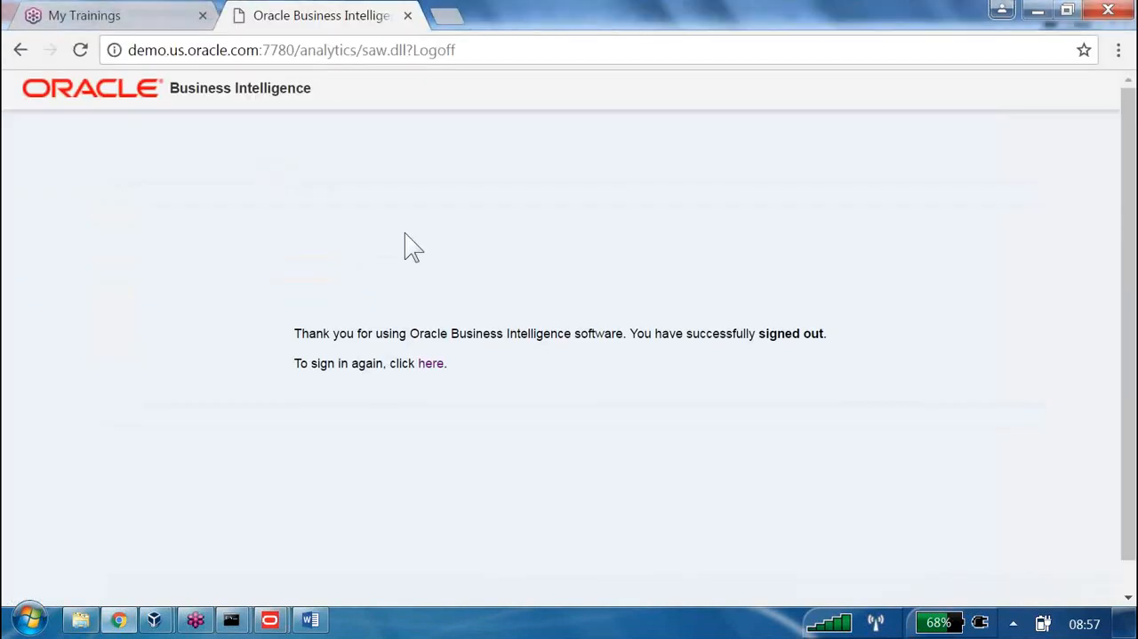
pyautogui.click(432, 364)
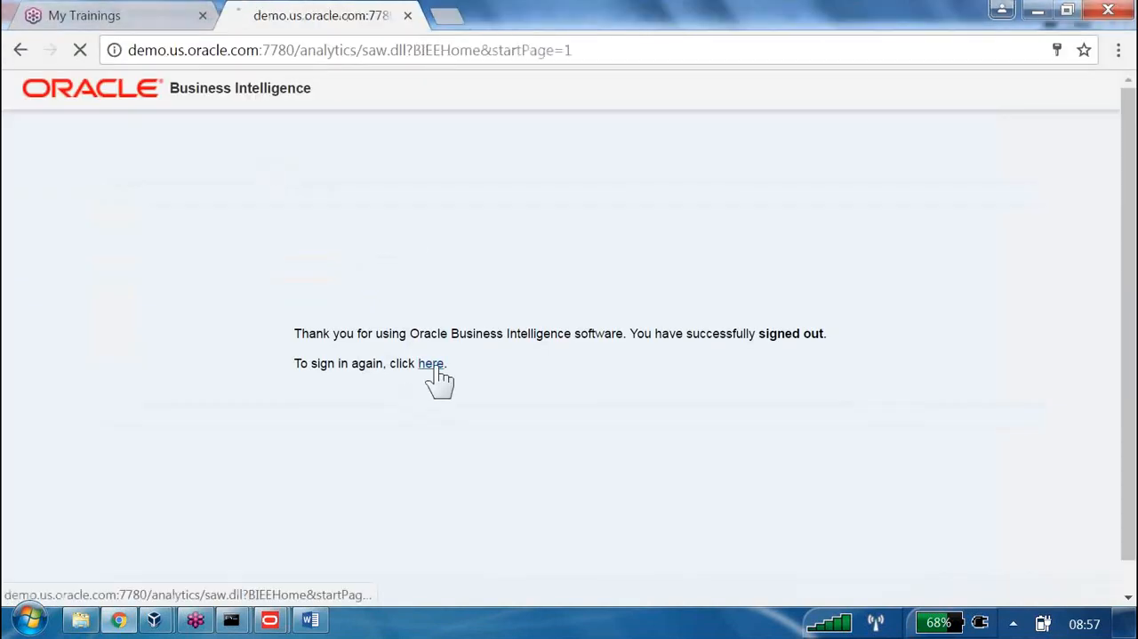
pyautogui.click(538, 425)
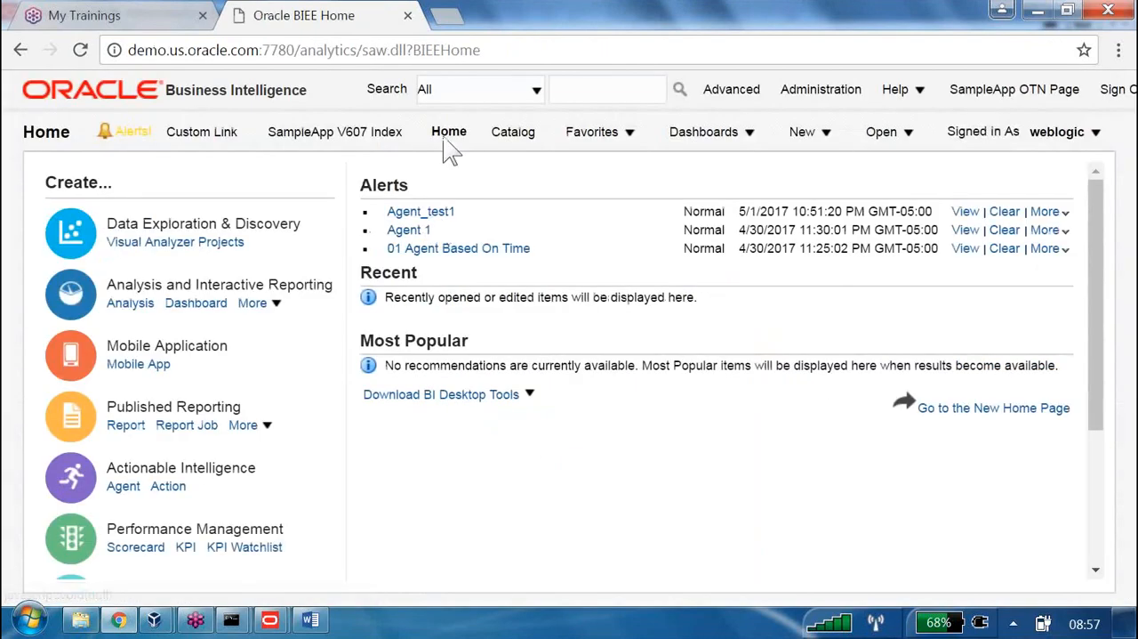
pyautogui.click(514, 133)
pyautogui.scroll(-4, 201, 323)
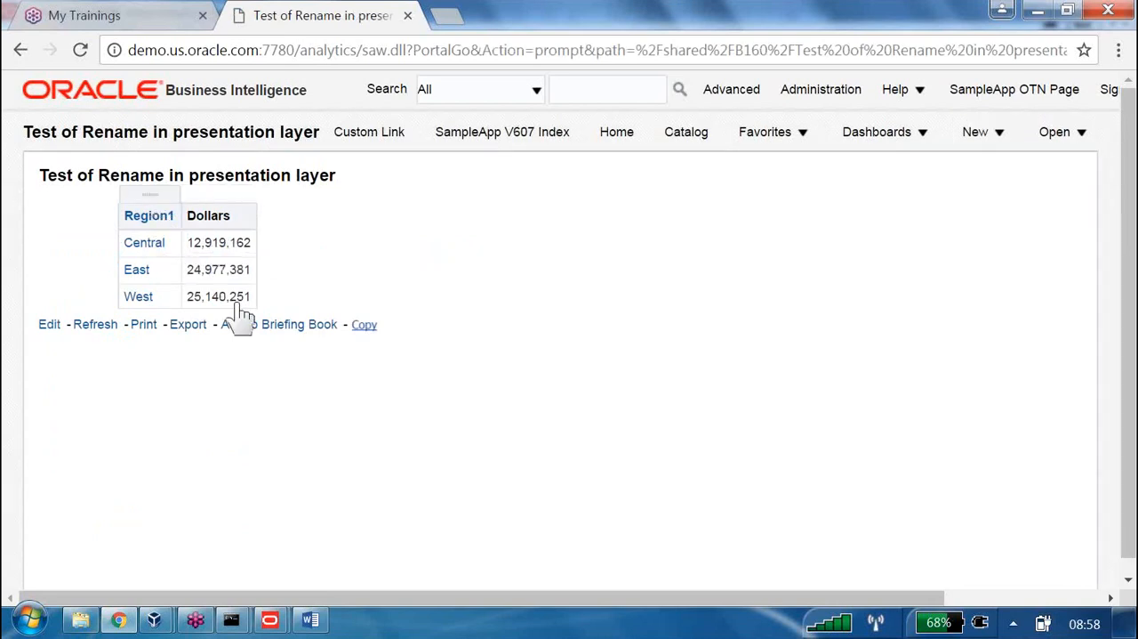
# Open the saved analysis for editing and examine the columns under Dim - customers
pyautogui.click(50, 324)
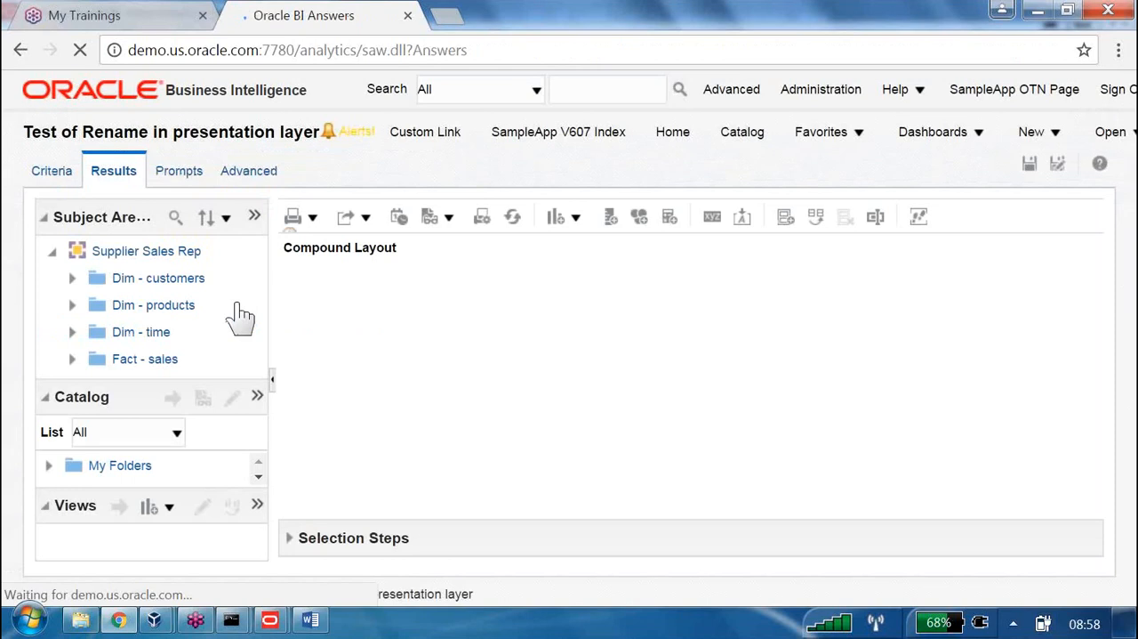
pyautogui.click(72, 278)
pyautogui.scroll(-3, 173, 300)
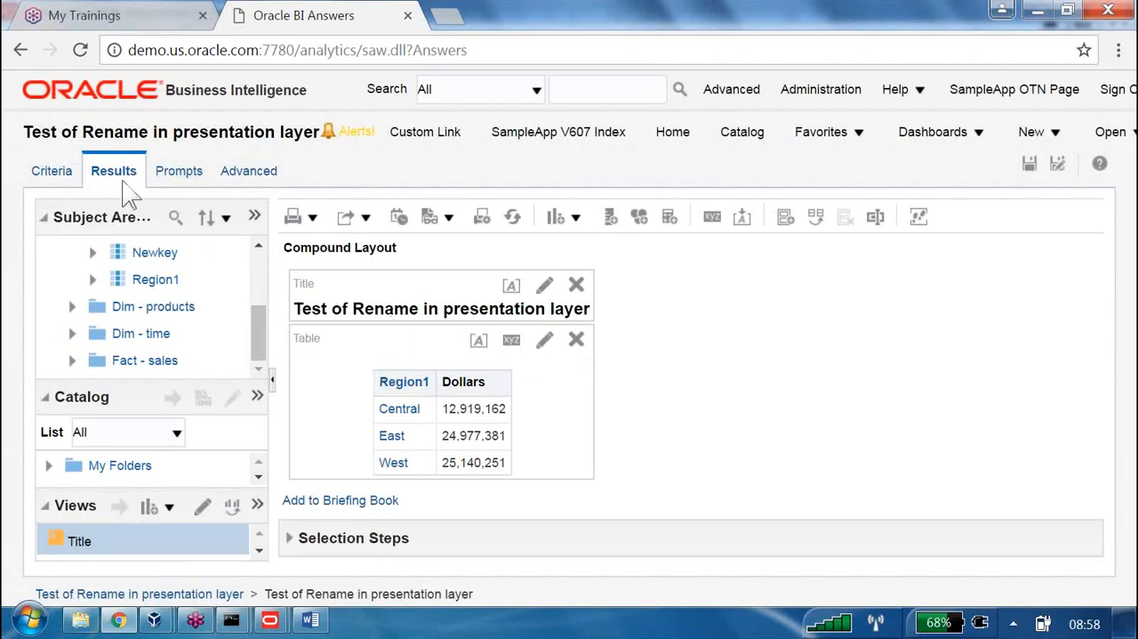
# Open the column formula of Region1 in the analysis criteria and examine which presentation column it references
pyautogui.click(57, 176)
pyautogui.click(382, 329)
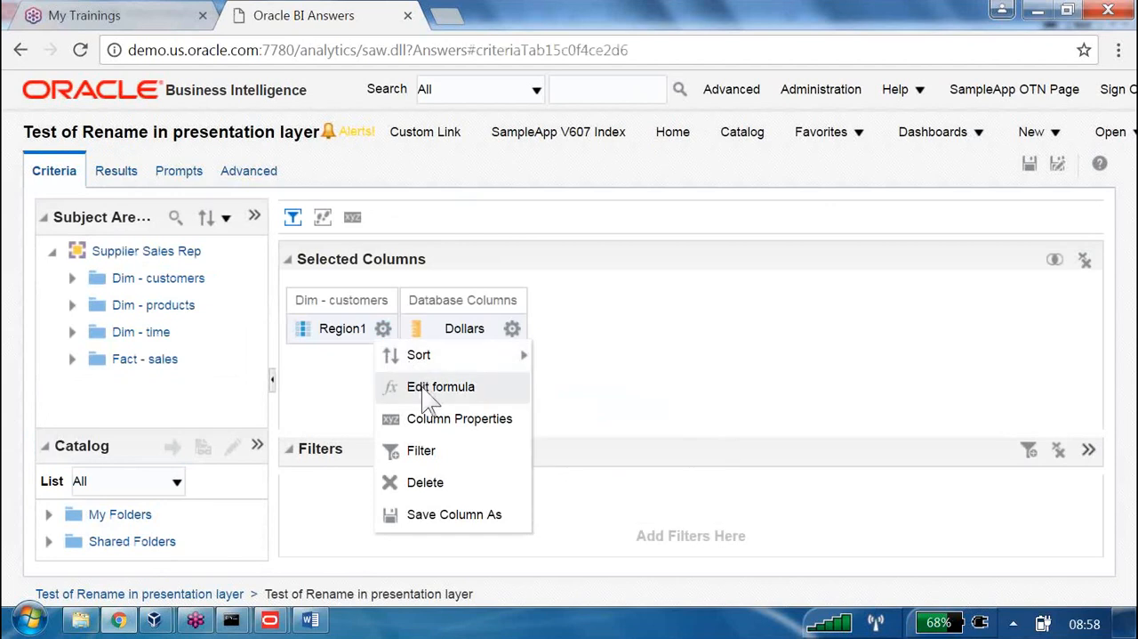
pyautogui.click(431, 388)
pyautogui.click(567, 372)
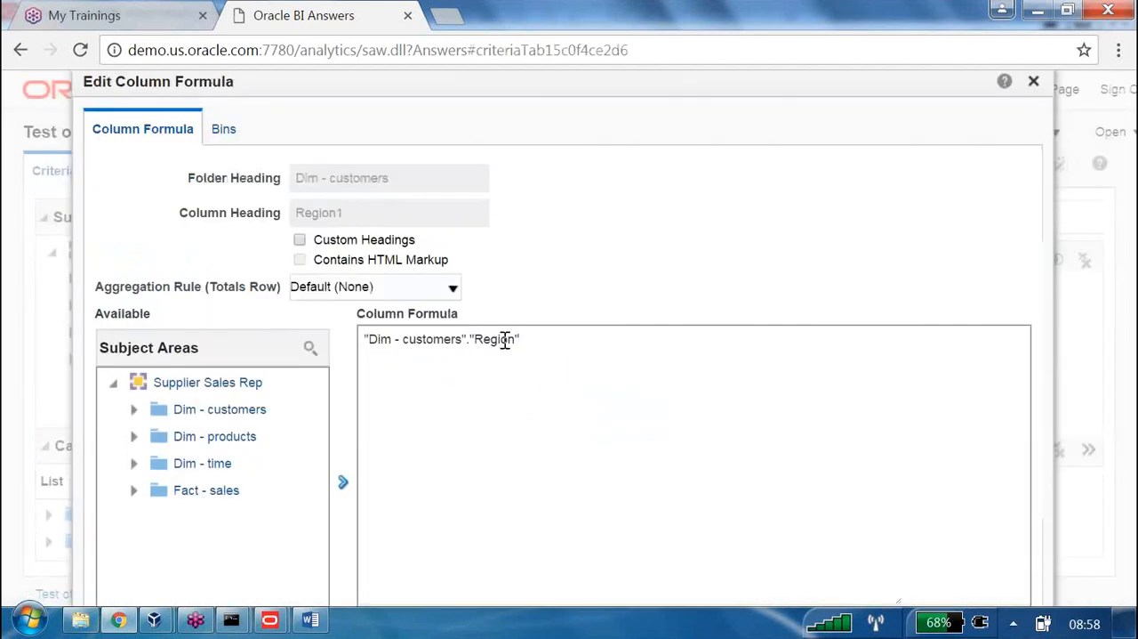
pyautogui.moveTo(505, 342); pyautogui.dragTo(328, 340)
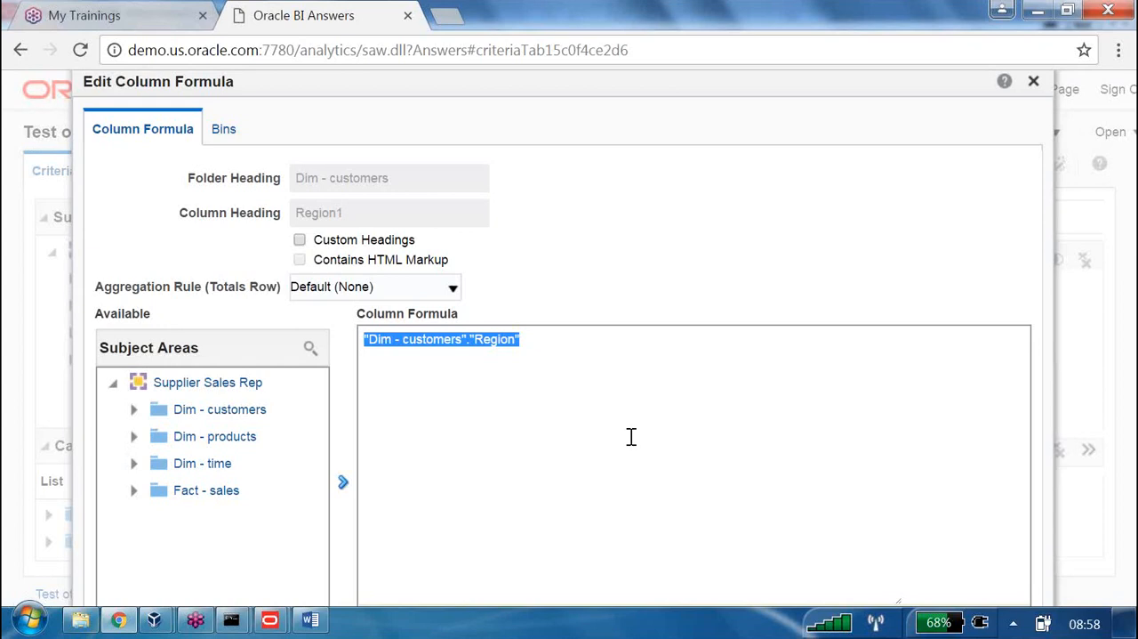
pyautogui.click(521, 338)
pyautogui.moveTo(539, 343); pyautogui.dragTo(453, 343)
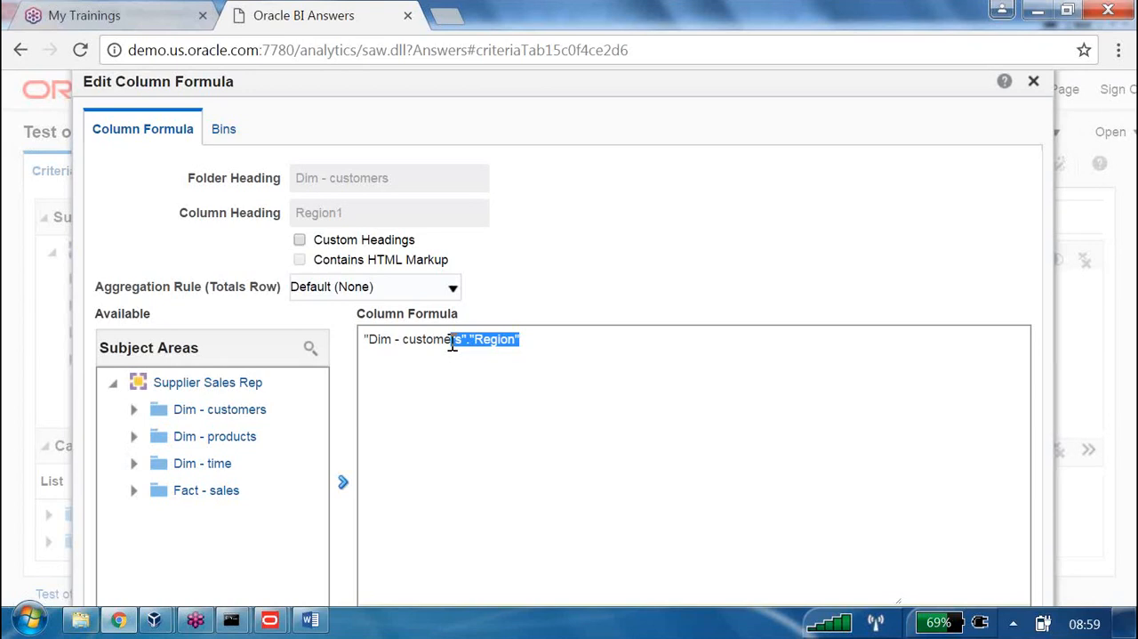
# Switch to the online OBIEE1 repository in the Administration Tool and examine the aliases of the Region1 presentation column, closing its properties when done
pyautogui.click(270, 620)
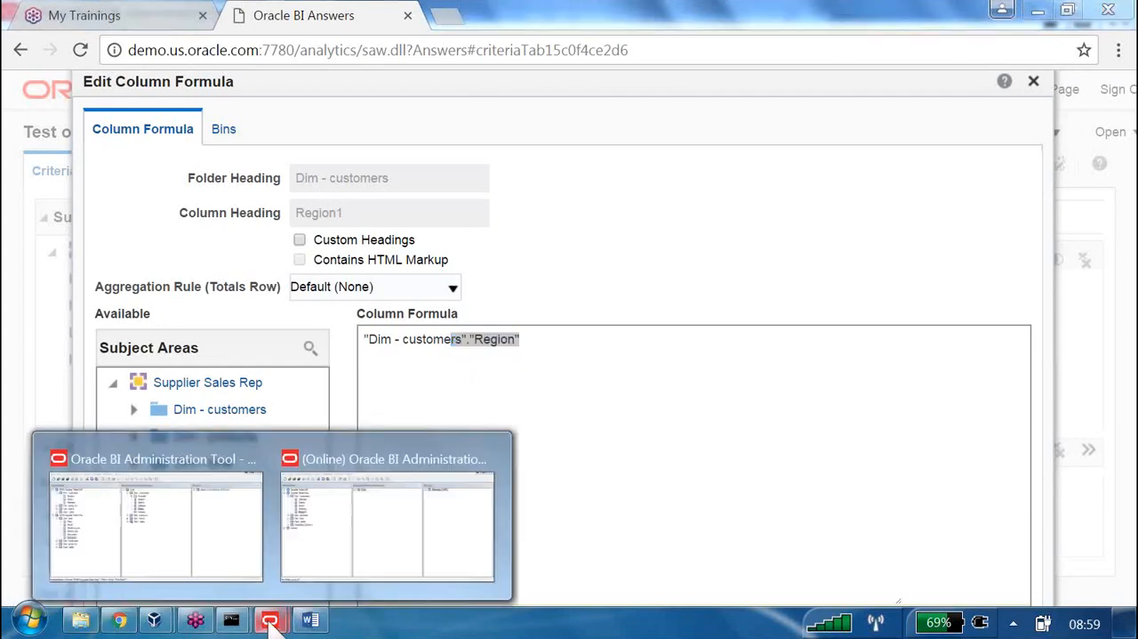
pyautogui.click(369, 560)
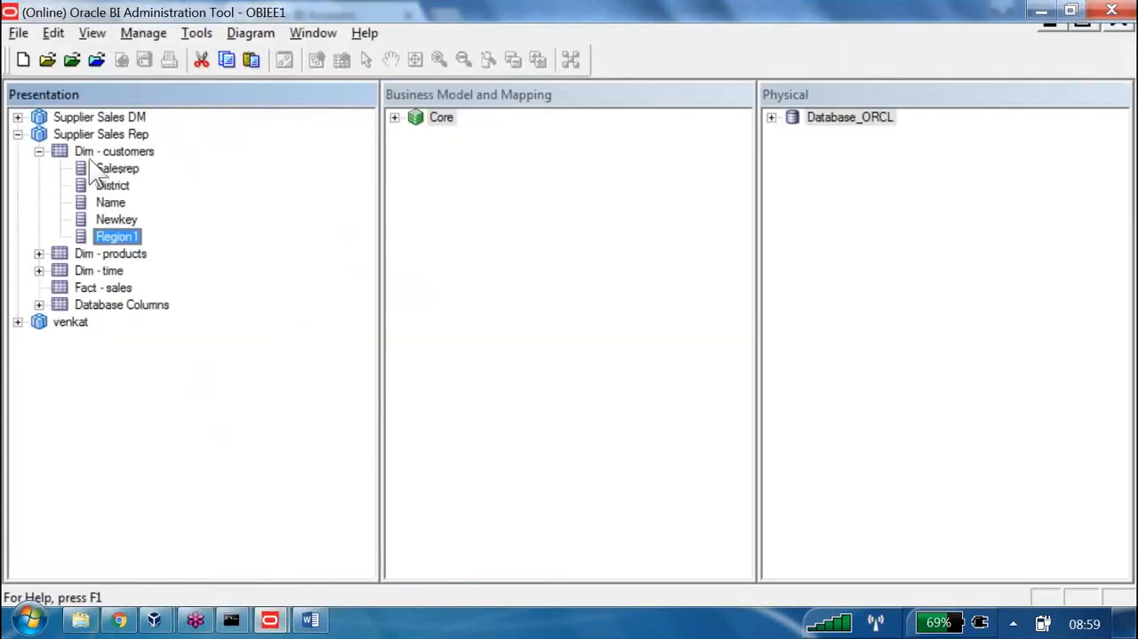
pyautogui.press('Return')
pyautogui.click(86, 42)
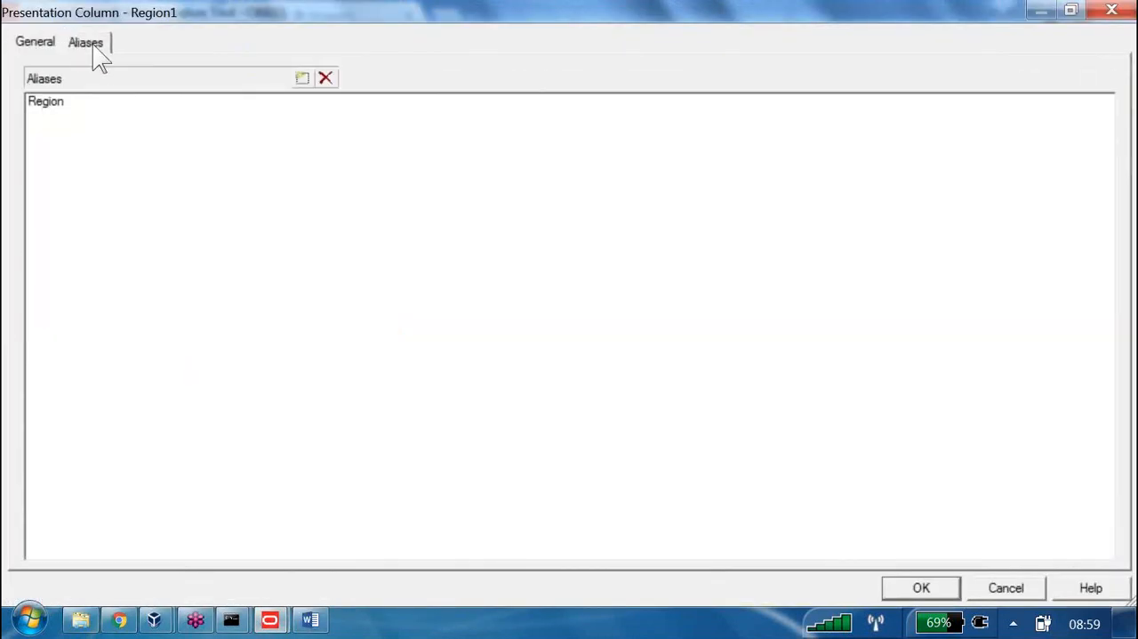
pyautogui.click(51, 100)
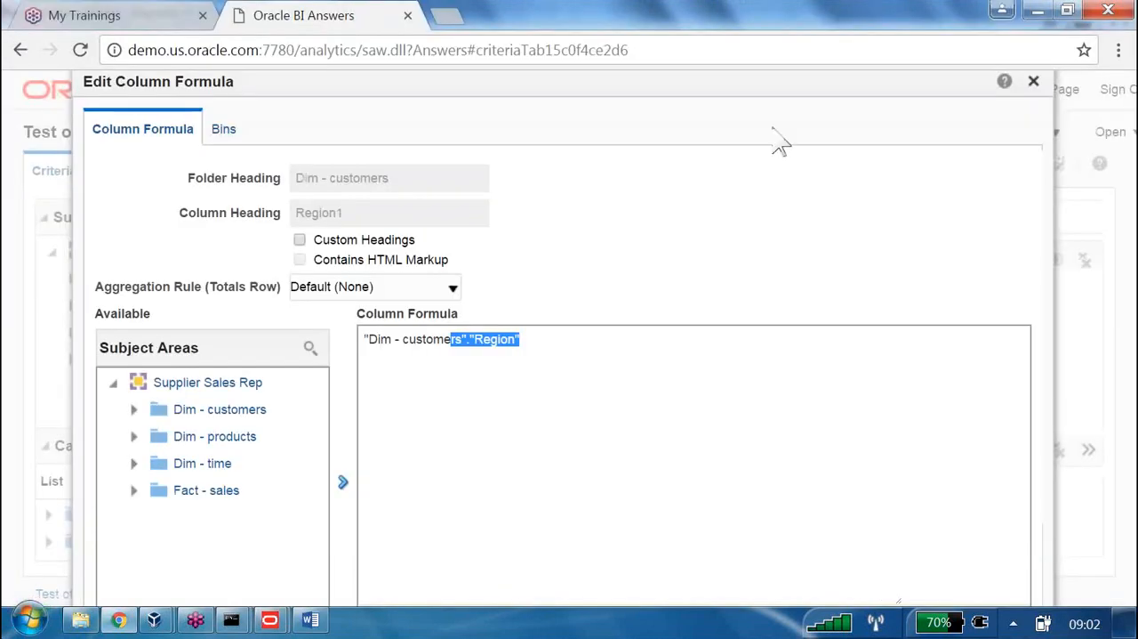
pyautogui.hotkey('alt', 'Tab')
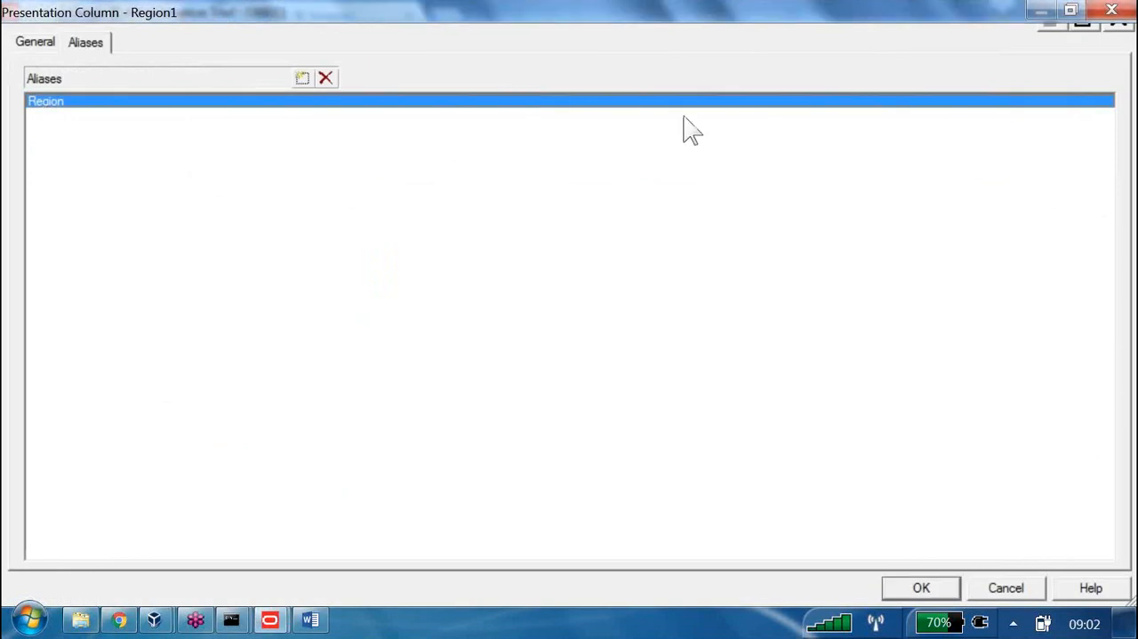
pyautogui.click(1112, 10)
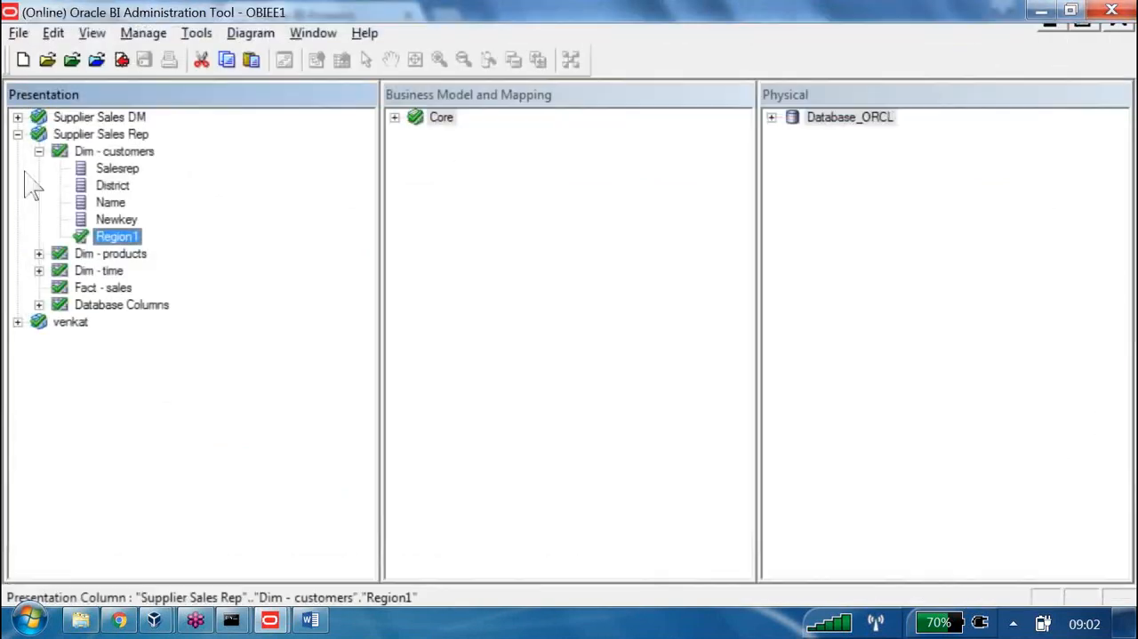
# Switch to the offline B160_EBA.rpd repository and examine the aliases of the Day key1 presentation column, leaving its properties unchanged
pyautogui.hotkey('alt', 'Tab')
pyautogui.hotkey('alt', 'Tab')
pyautogui.hotkey('alt', 'Tab')
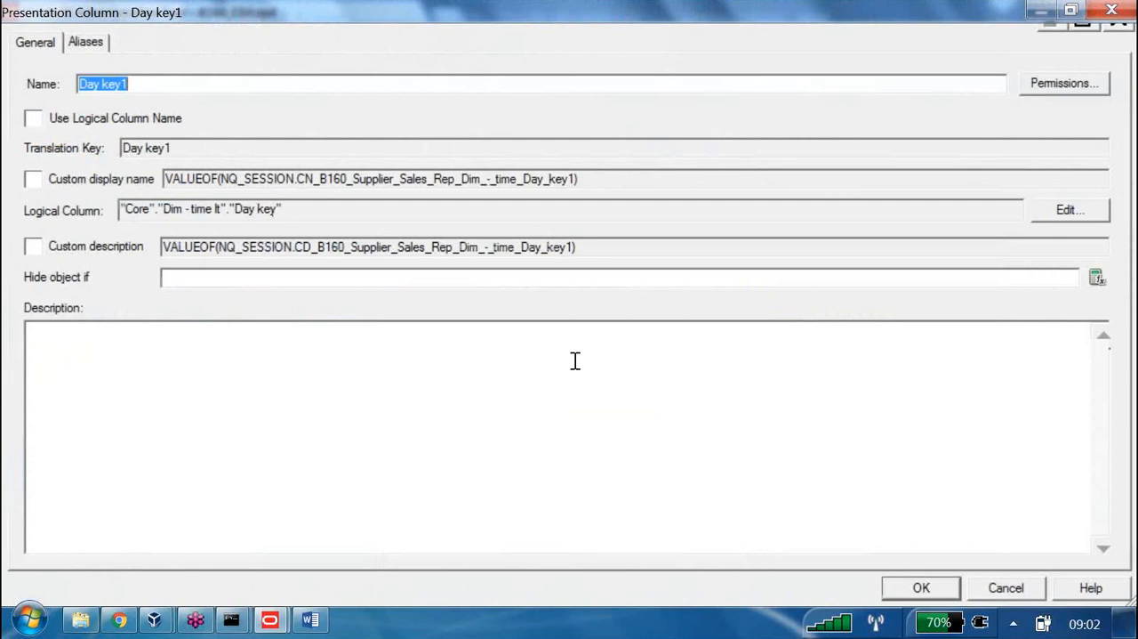
pyautogui.click(82, 41)
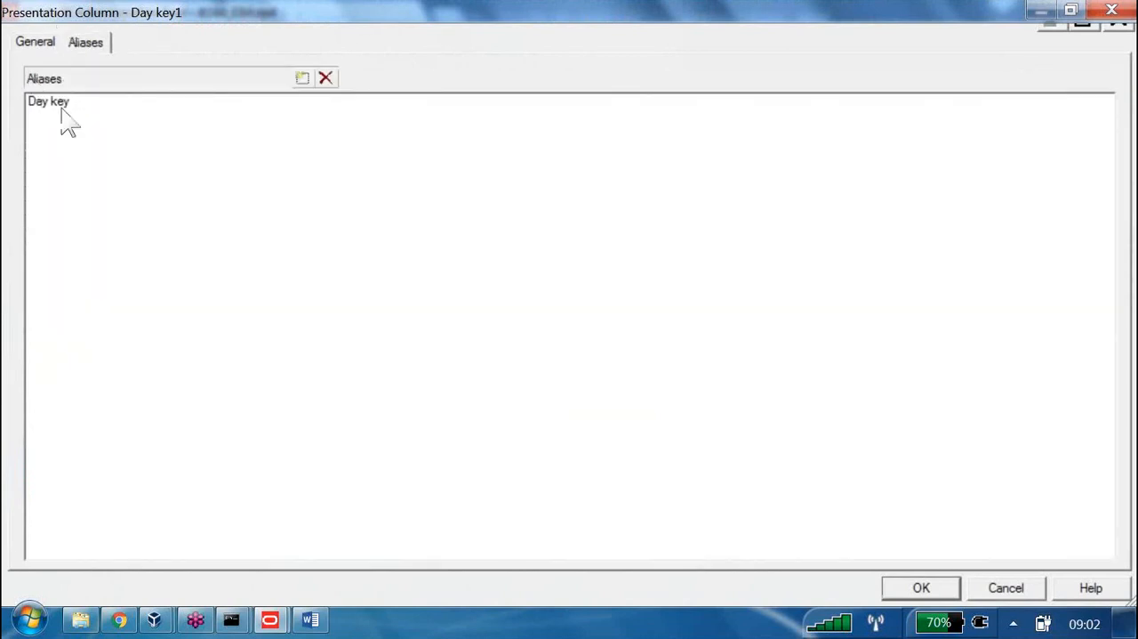
pyautogui.press('Escape')
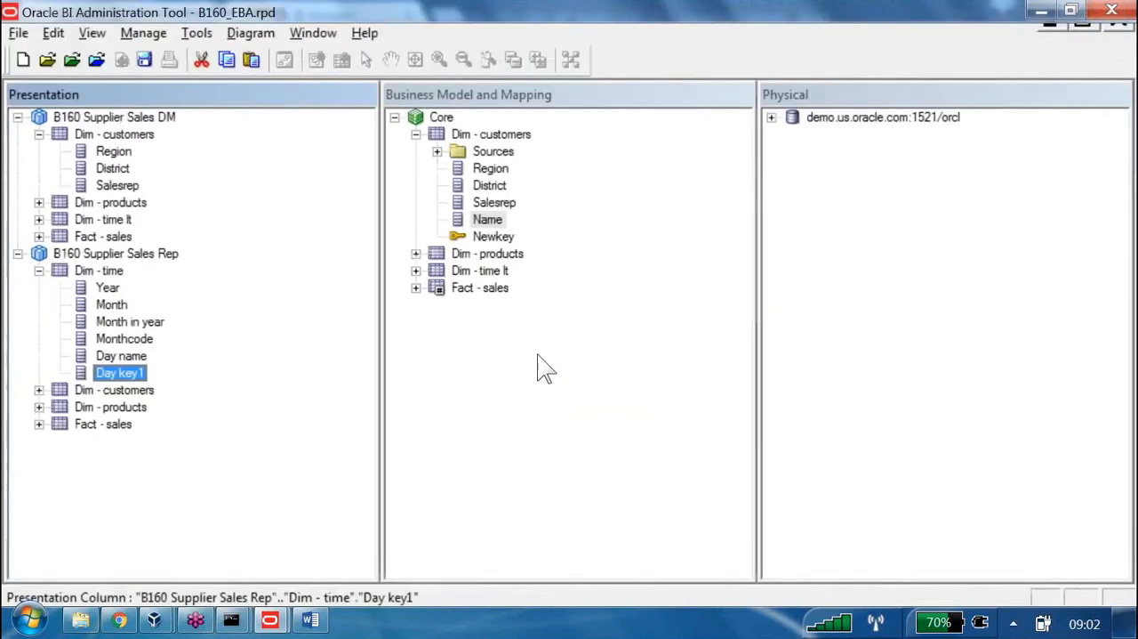
# Collapse Dim - time and expand Fact - sales under B160 Supplier Sales Rep to examine its measure columns
pyautogui.click(39, 271)
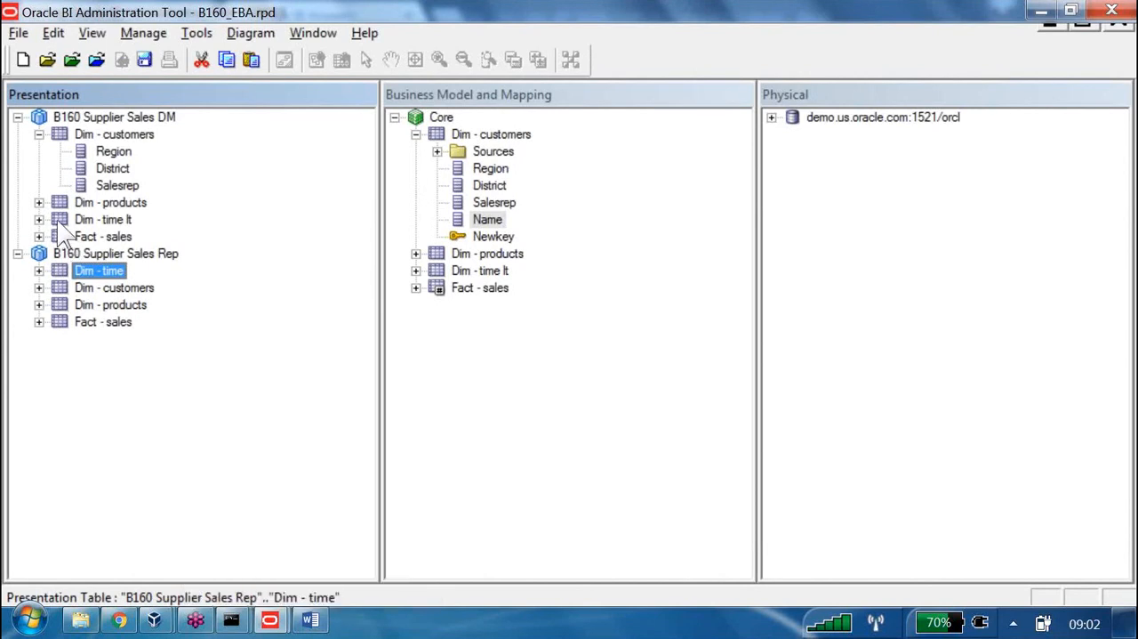
pyautogui.press('Down')
pyautogui.press('Down')
pyautogui.press('Down')
pyautogui.press('Right')
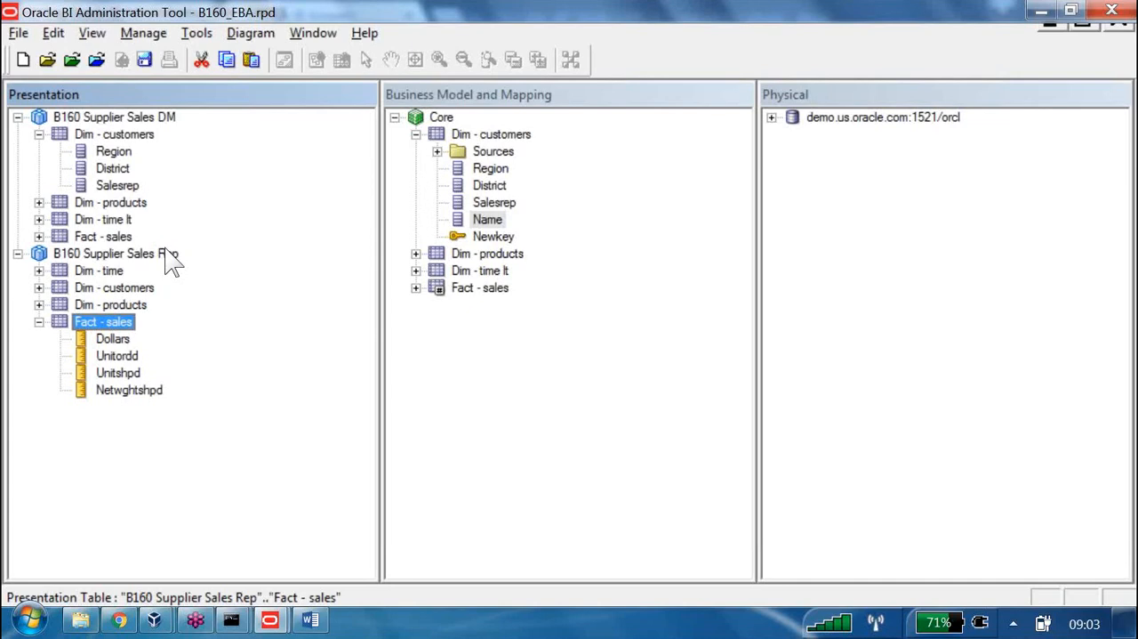
# Switch to the Word notes and highlight the Step 4 heading text on nested folders or nested tables
pyautogui.click(309, 620)
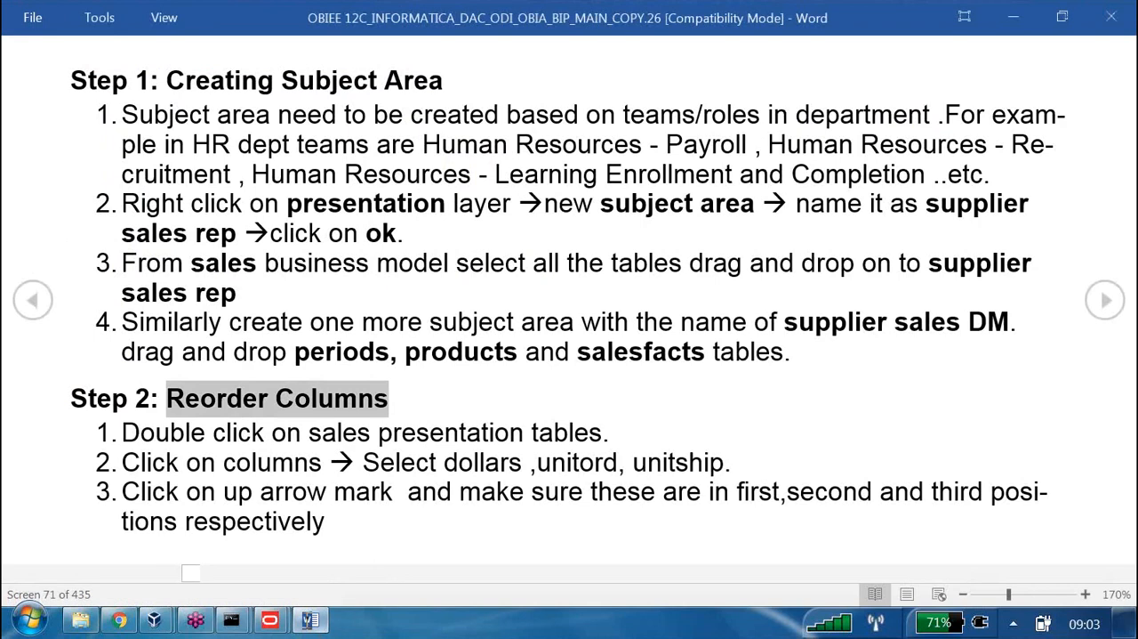
pyautogui.scroll(-1, 429, 441)
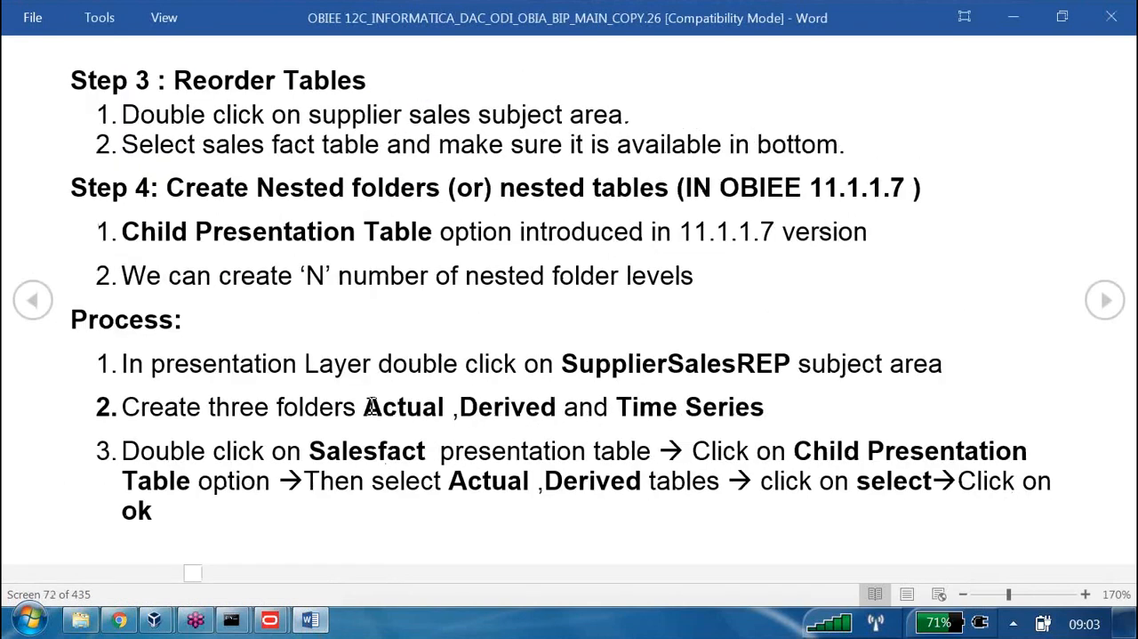
pyautogui.moveTo(259, 195); pyautogui.dragTo(675, 197)
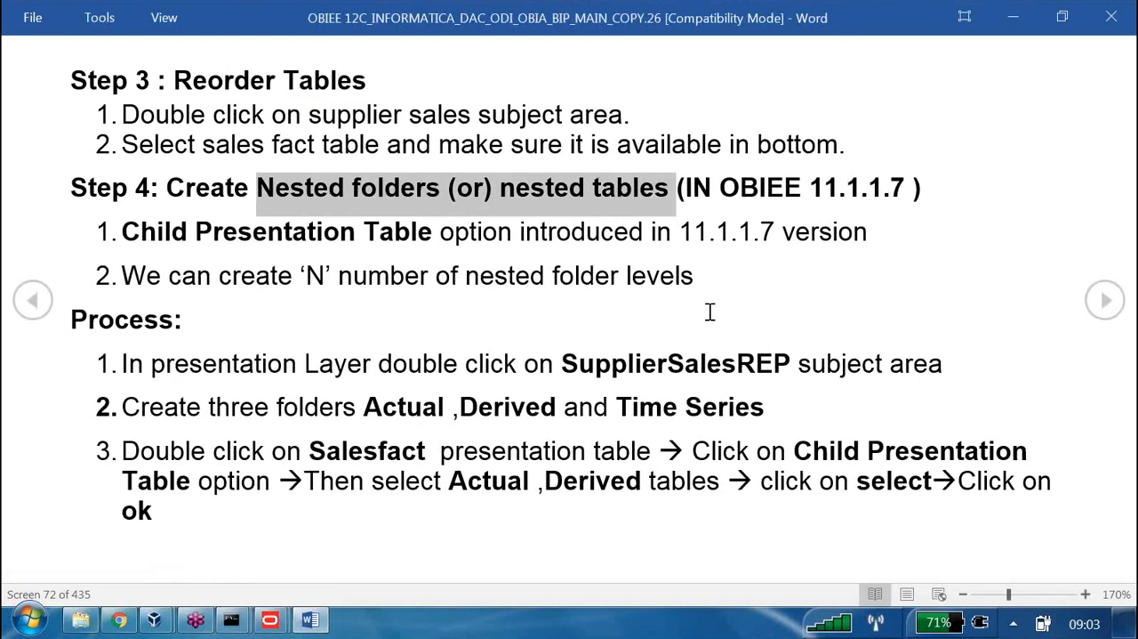
# Switch to the online OBIEE1 repository and expand the Fact - sales logical table under Core to examine its measures
pyautogui.click(276, 623)
pyautogui.click(375, 537)
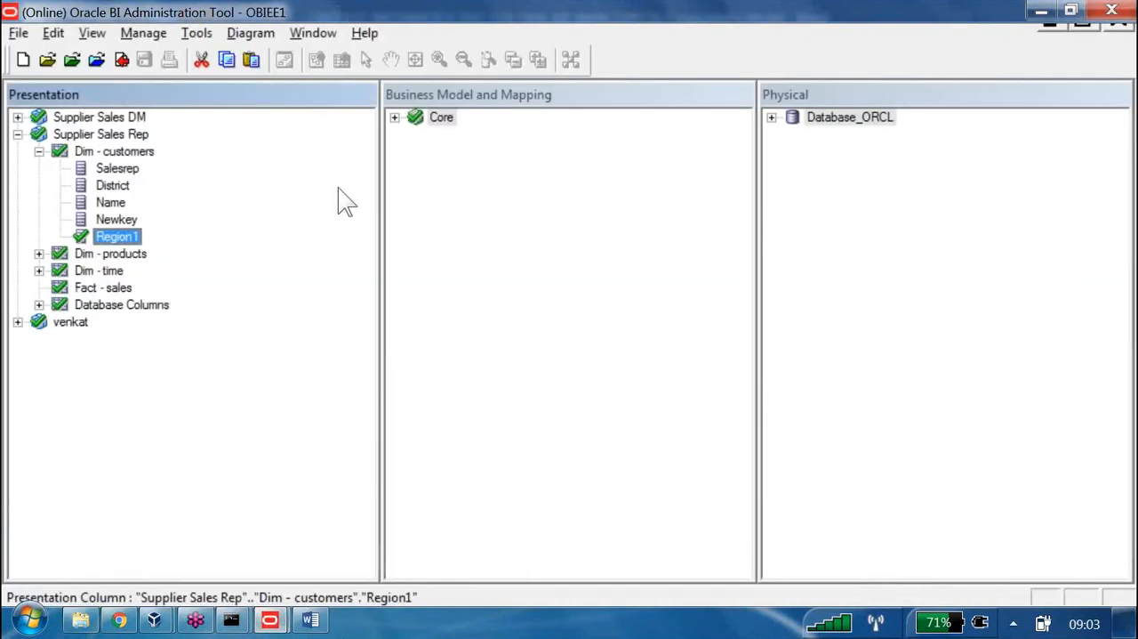
pyautogui.click(395, 117)
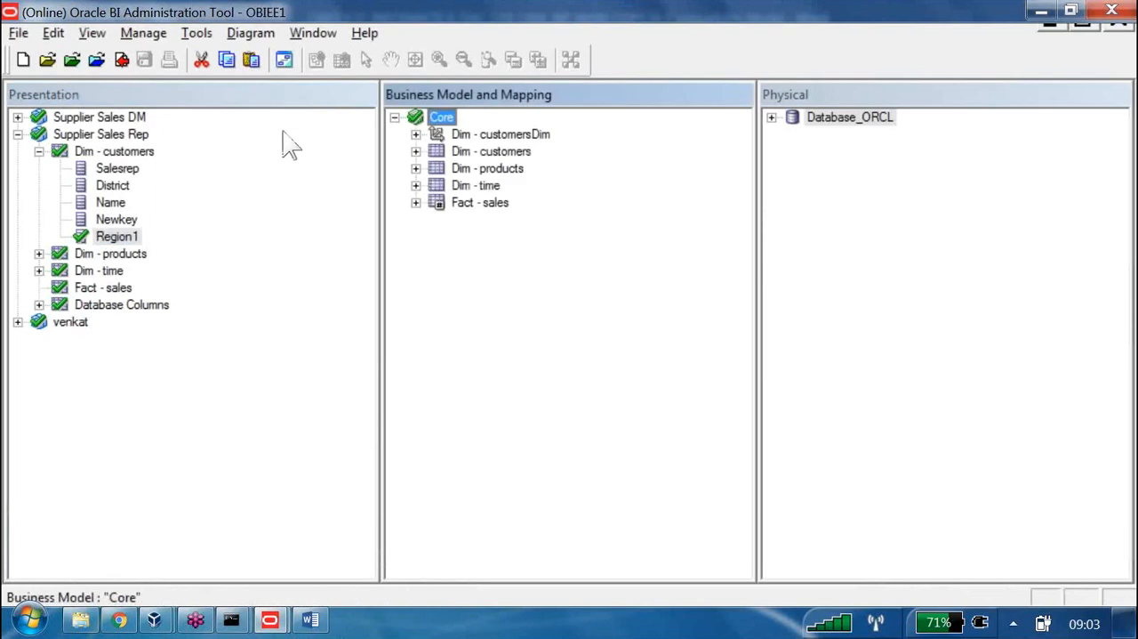
pyautogui.click(417, 203)
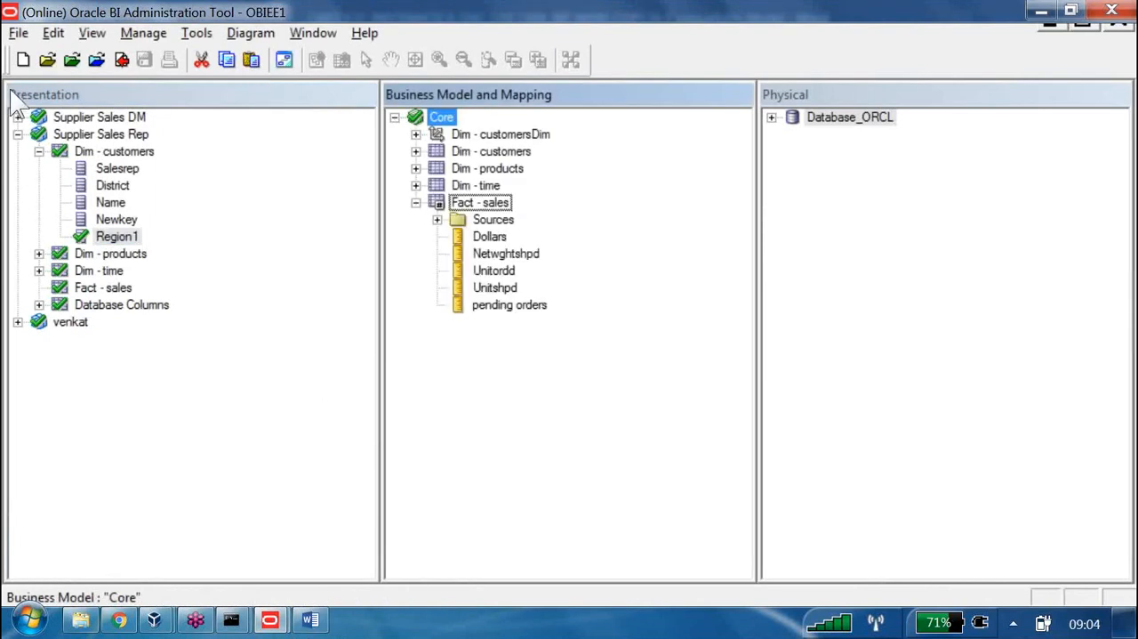
# Delete the presentation subject area that contains only Dim - customers, leaving Supplier Sales DM and Supplier Sales Rep
pyautogui.click(16, 134)
pyautogui.click(18, 151)
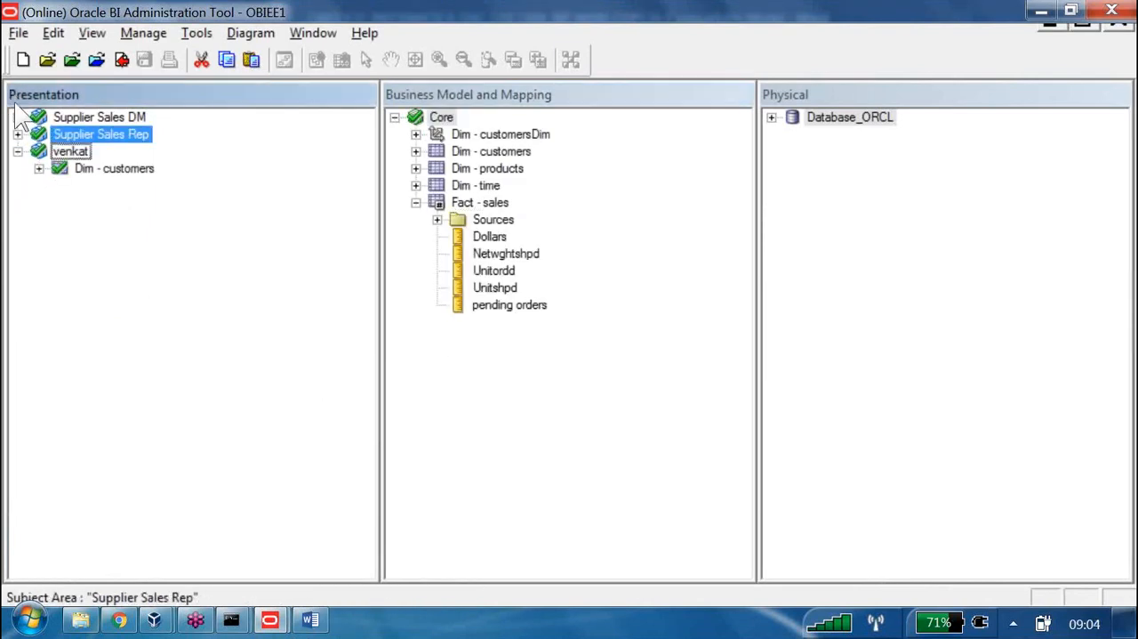
pyautogui.click(18, 151)
pyautogui.click(18, 134)
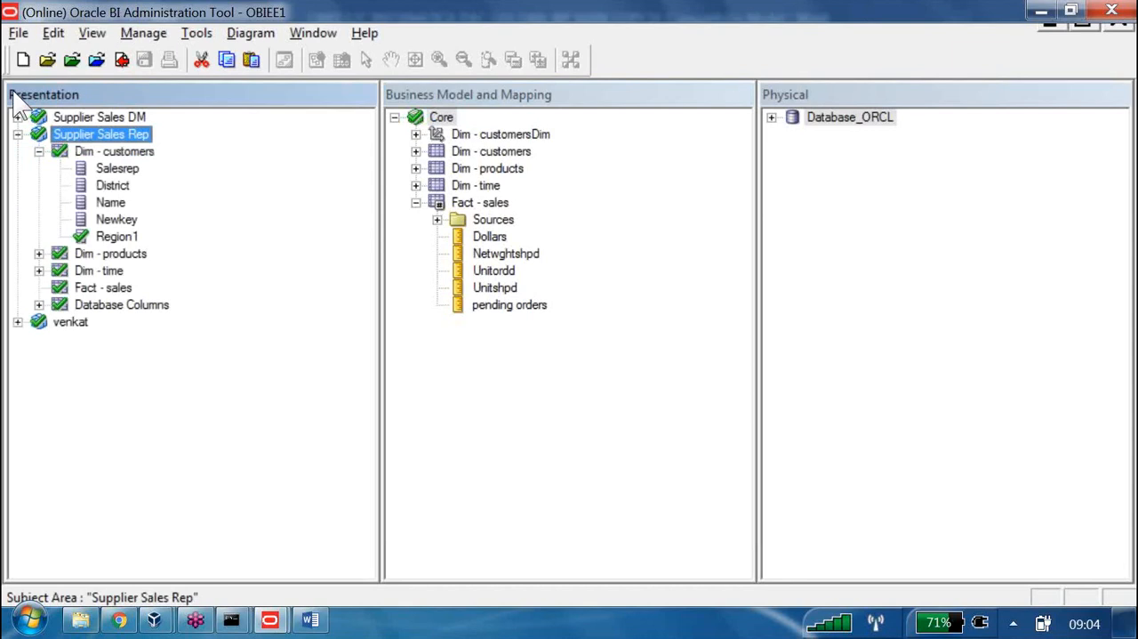
pyautogui.click(18, 134)
pyautogui.click(17, 151)
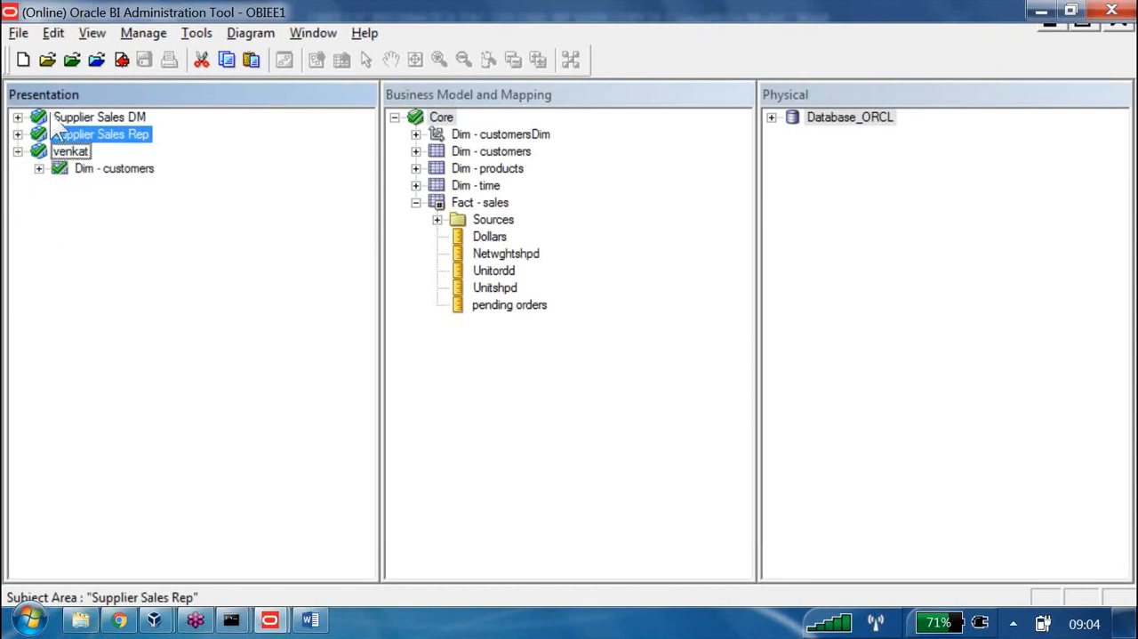
pyautogui.click(110, 169)
pyautogui.click(72, 151)
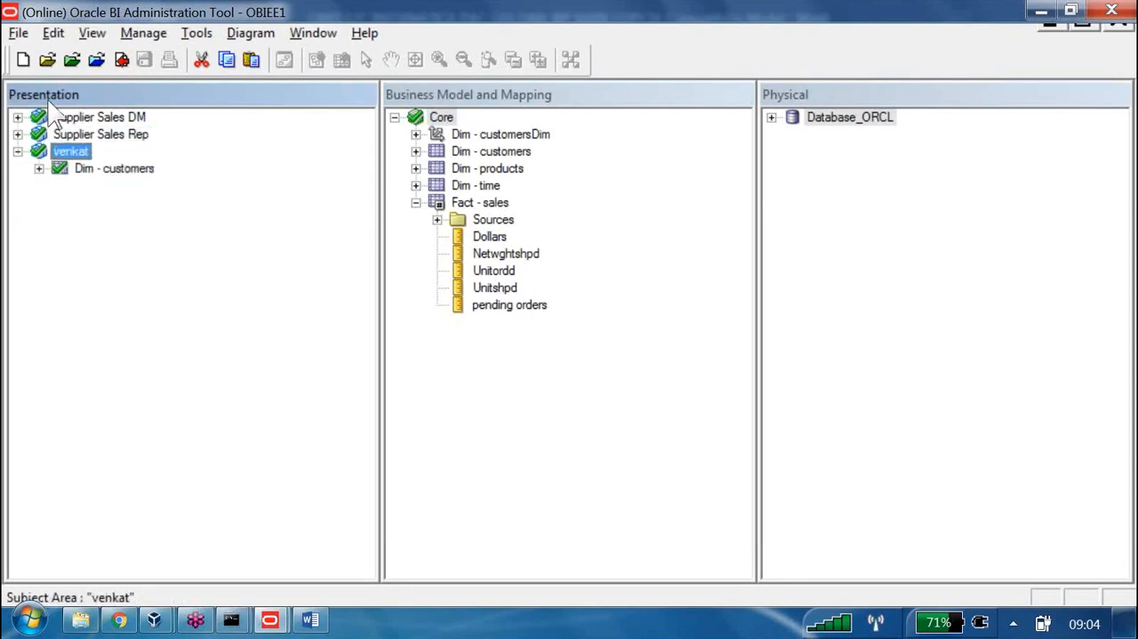
pyautogui.press('Delete')
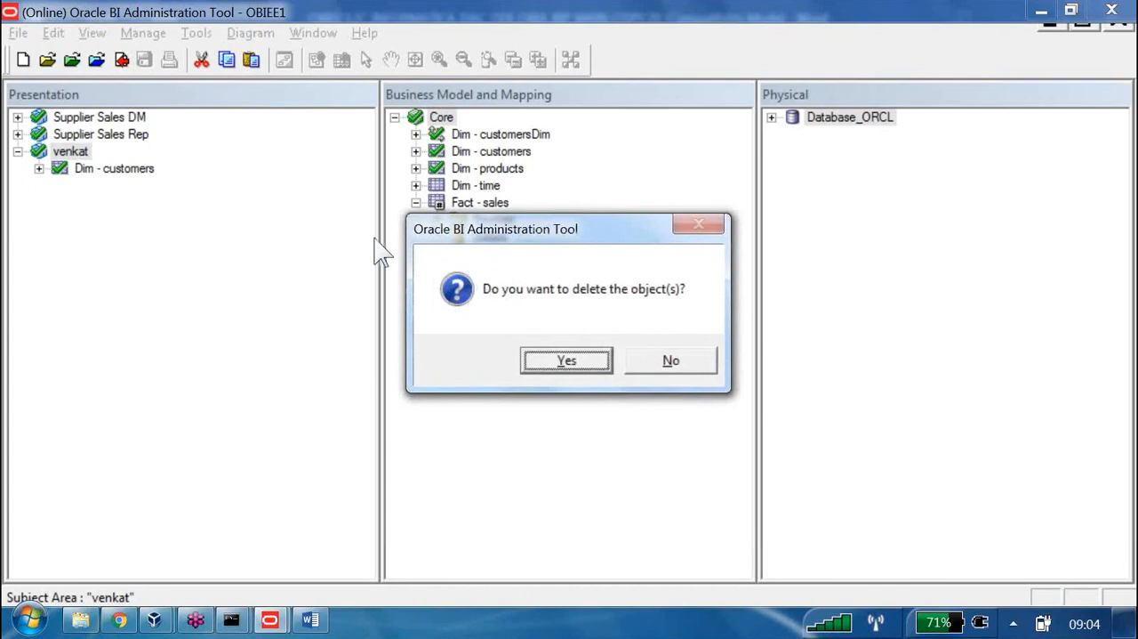
pyautogui.click(567, 359)
# Create a new subject area named B160 in the Presentation layer, based on the Core business model
pyautogui.rightClick(58, 247)
pyautogui.click(107, 256)
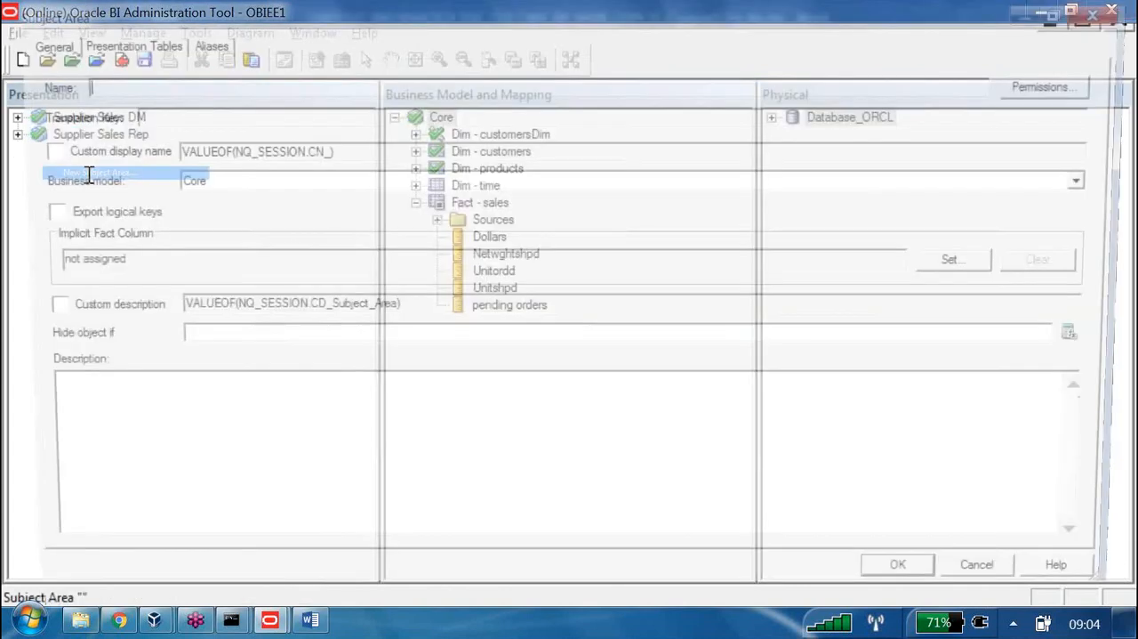
pyautogui.write('B160')
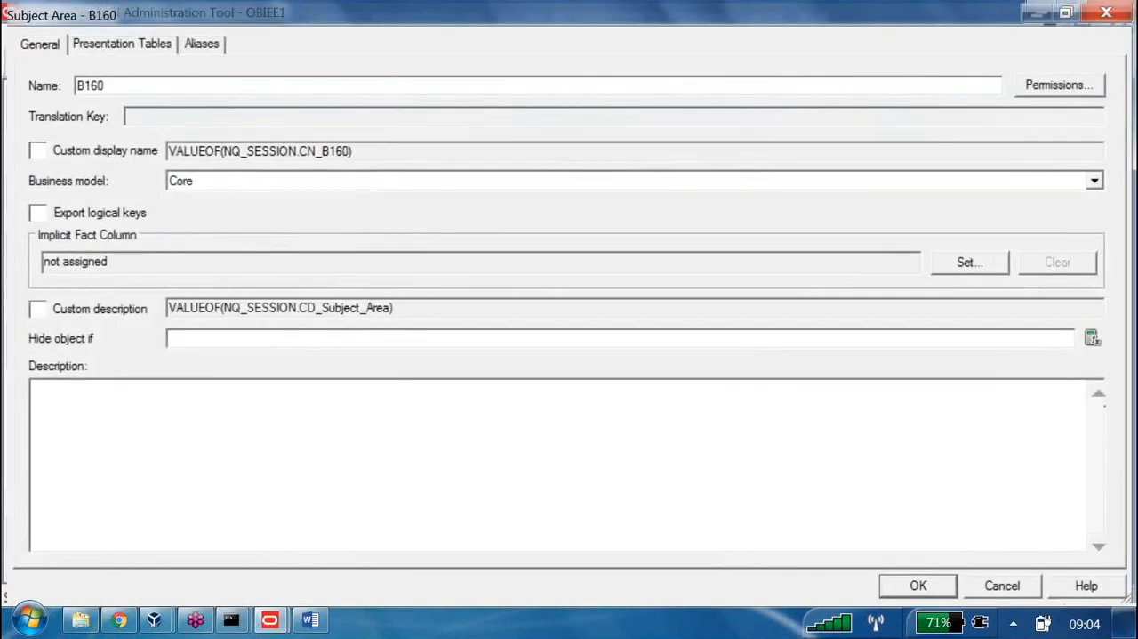
pyautogui.press('Return')
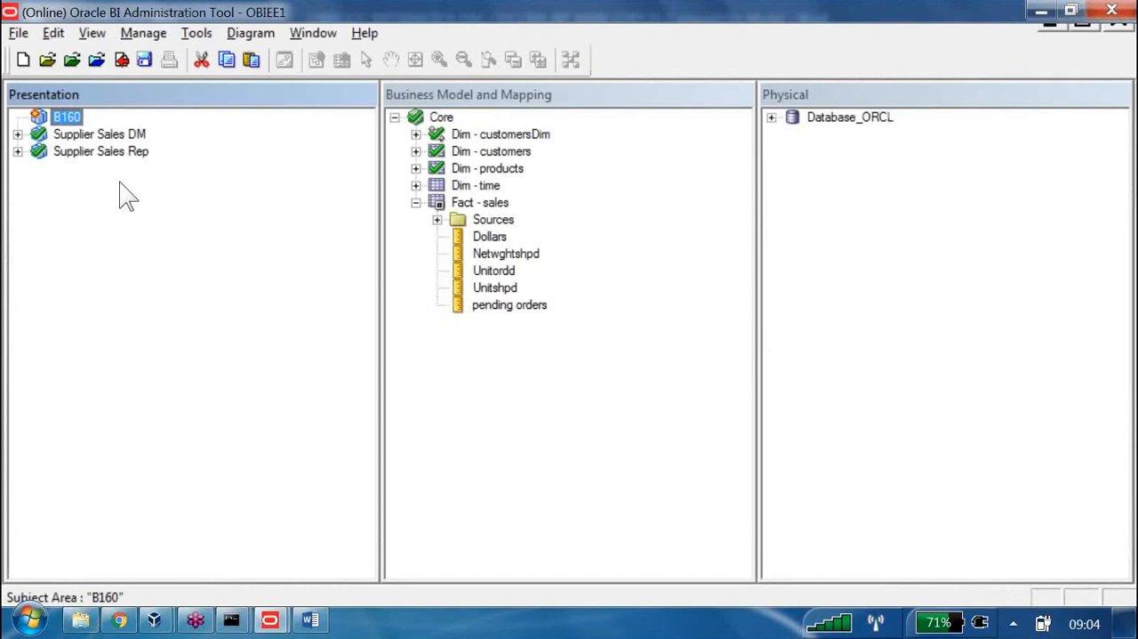
# Add the Dim - customers, Dim - products, Dim - time and Fact - sales logical tables to the B160 subject area
pyautogui.click(481, 153)
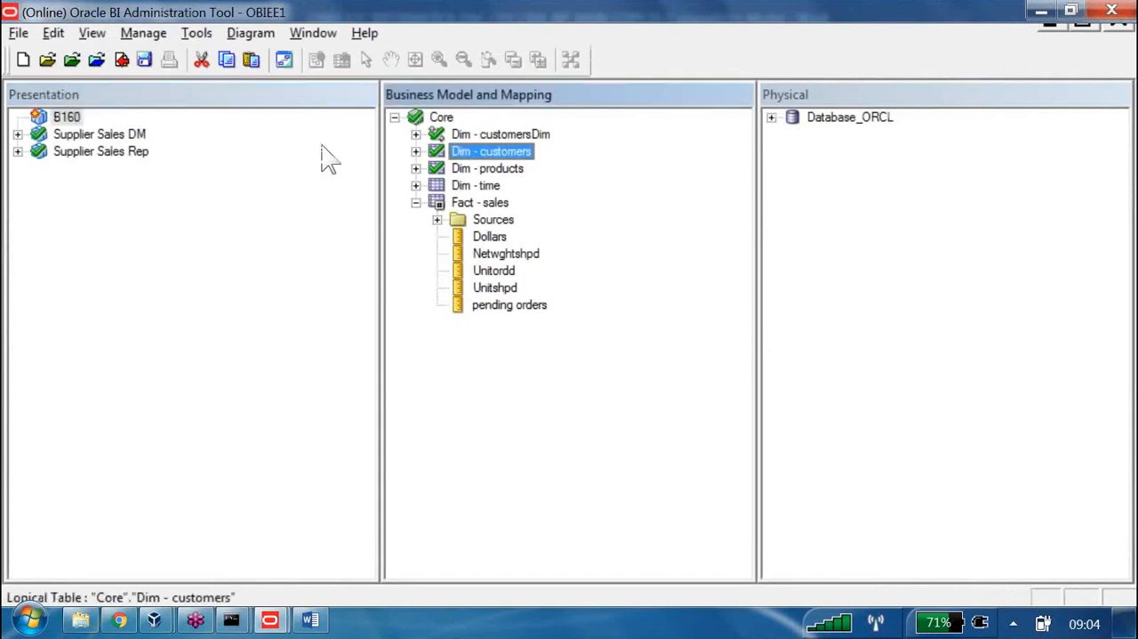
pyautogui.hotkey('shift', 'Down')
pyautogui.hotkey('shift', 'Down')
pyautogui.hotkey('shift', 'Down')
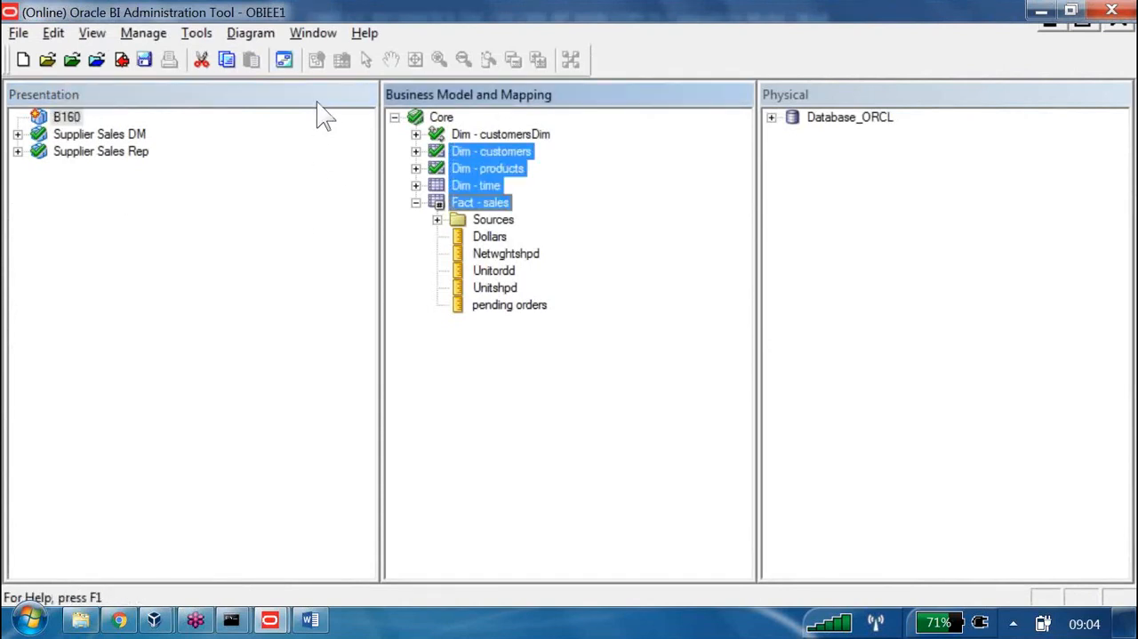
pyautogui.moveTo(468, 153); pyautogui.dragTo(70, 117)
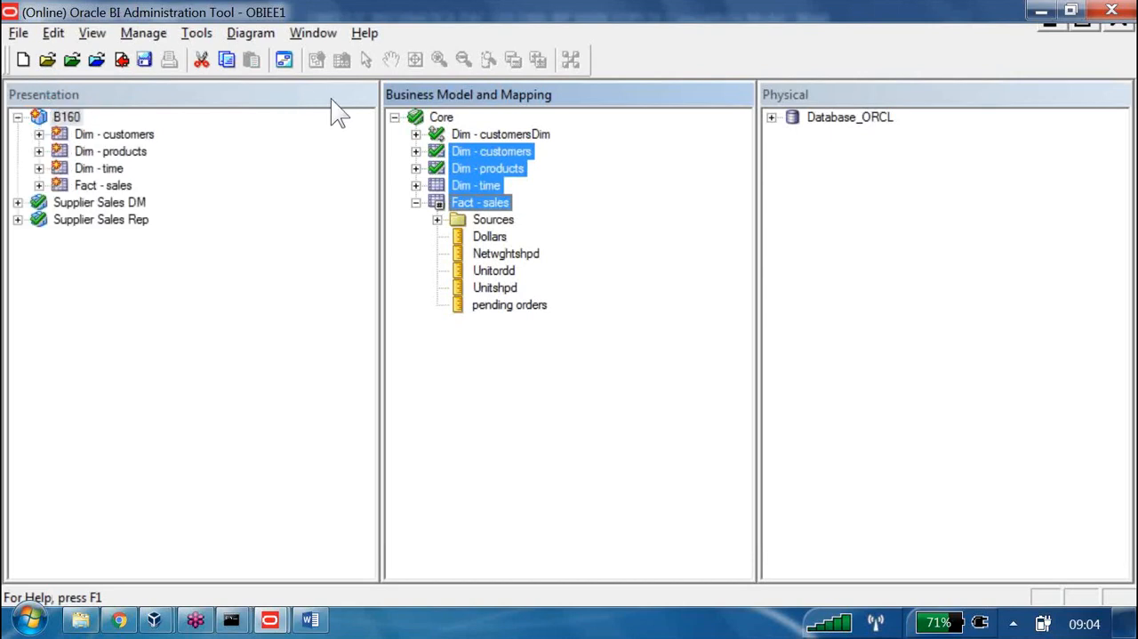
# Delete the Dim - customersDim logical dimension from the Core business model
pyautogui.press('Delete')
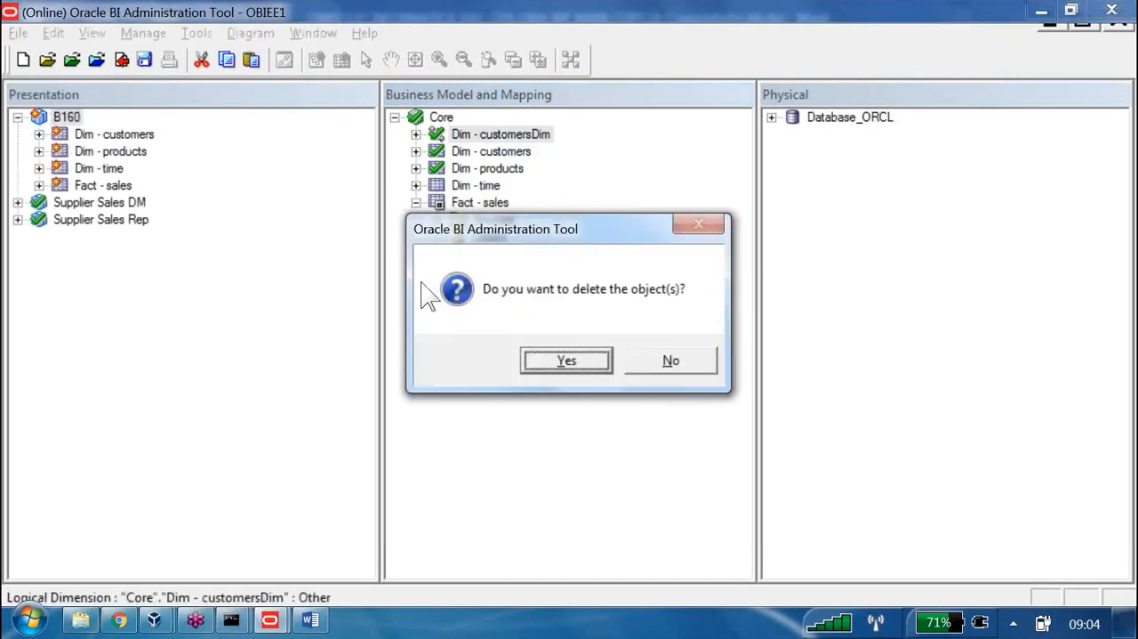
pyautogui.press('Return')
pyautogui.press('End')
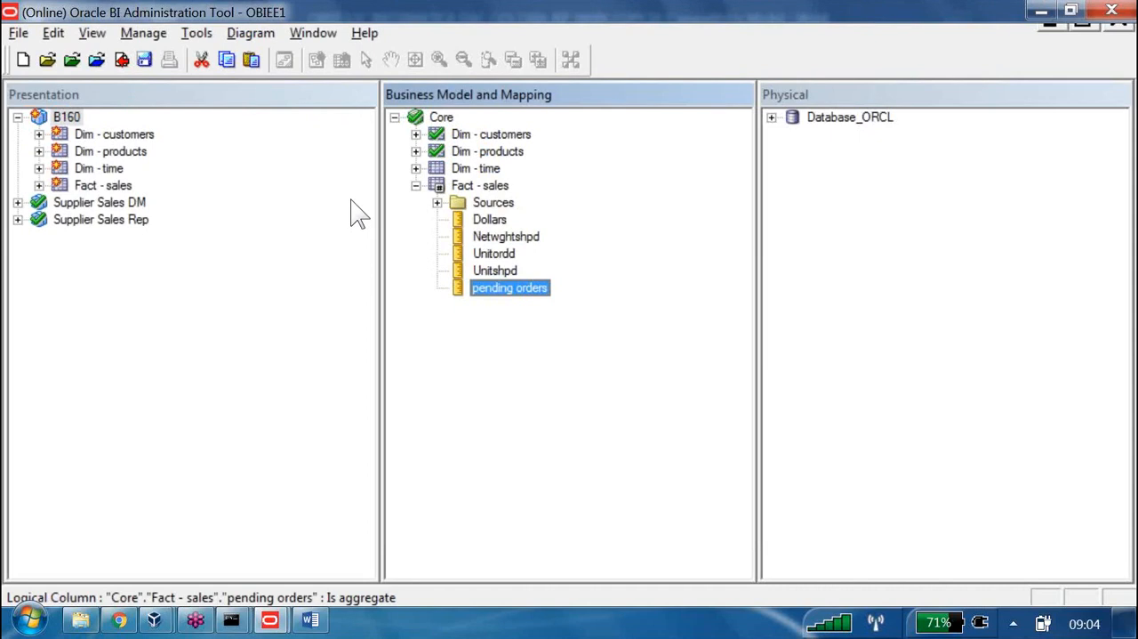
# Start a new logical column in the Fact - sales logical table and name it Pending Orders1
pyautogui.rightClick(492, 184)
pyautogui.moveTo(571, 194)
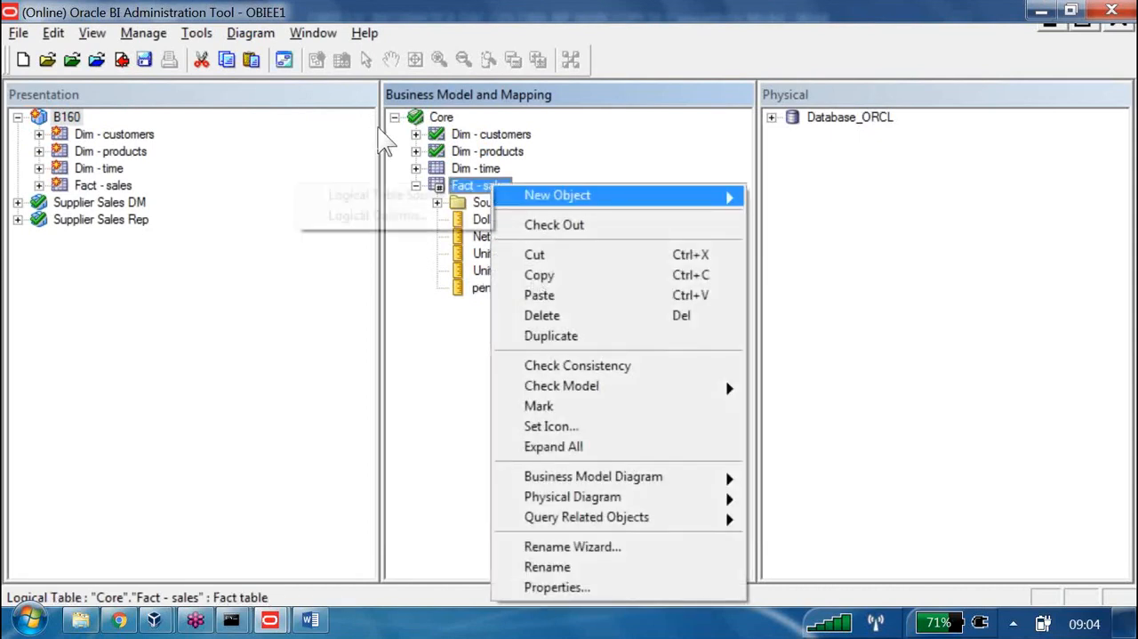
pyautogui.click(378, 216)
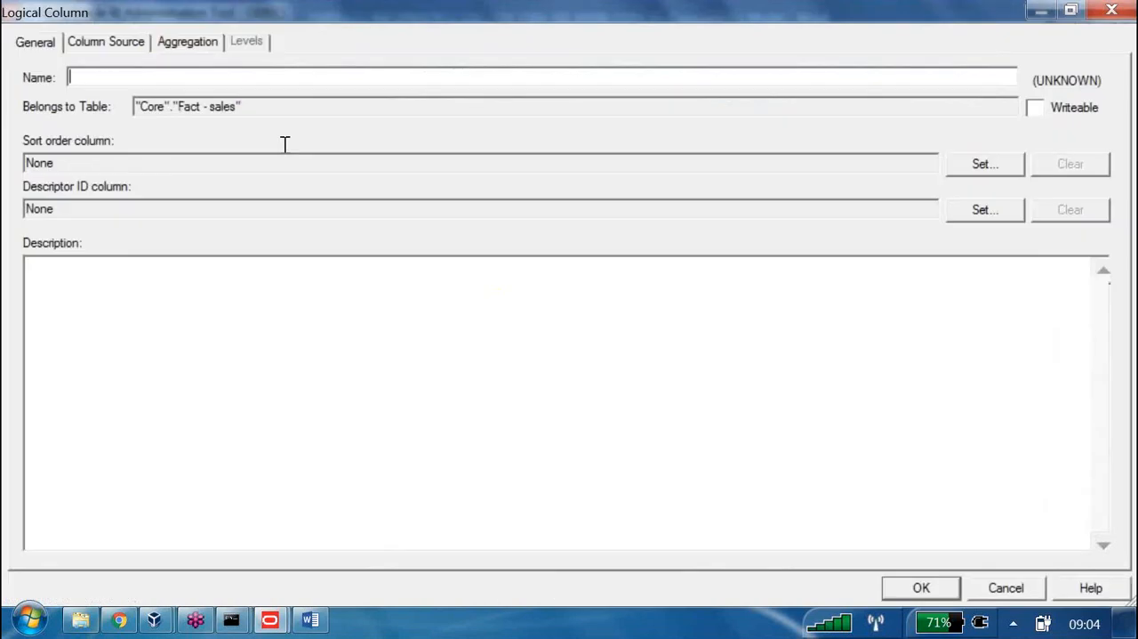
pyautogui.write('Pendi')
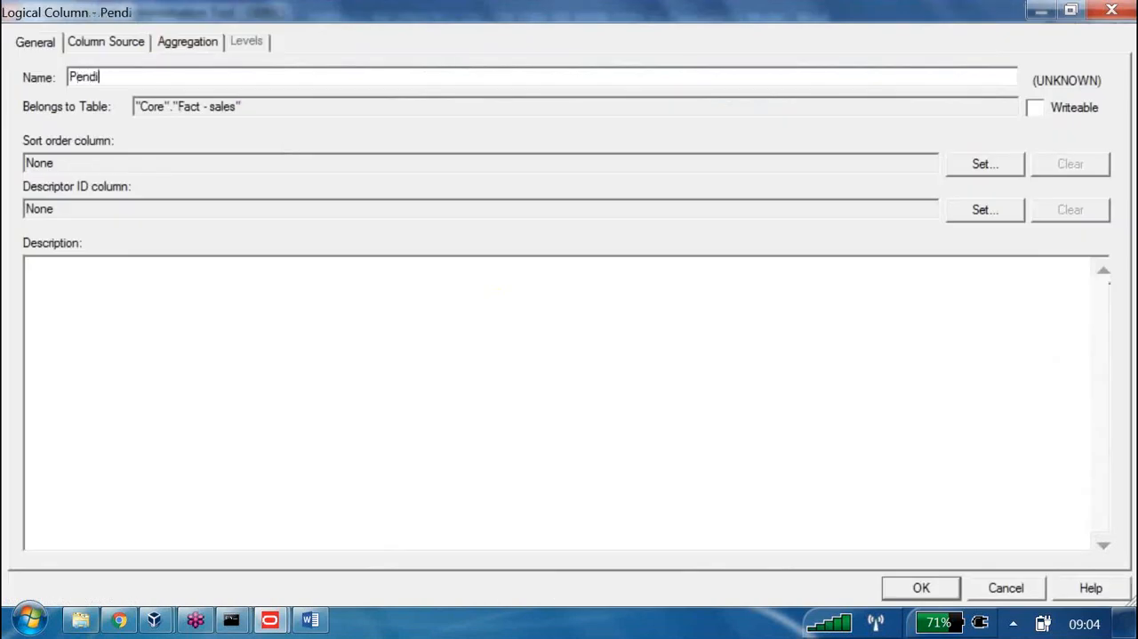
pyautogui.write('ng Orders1')
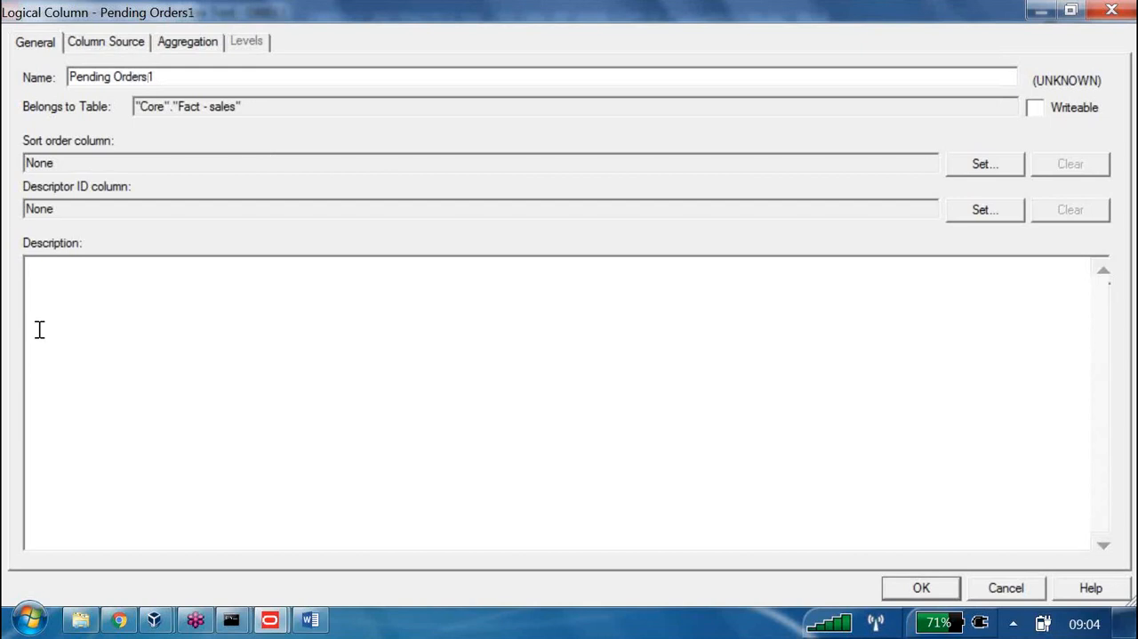
# Derive Pending Orders1 from existing columns as Unitordd minus Unitshpd, and add it to the Fact - sales presentation table under B160
pyautogui.click(80, 38)
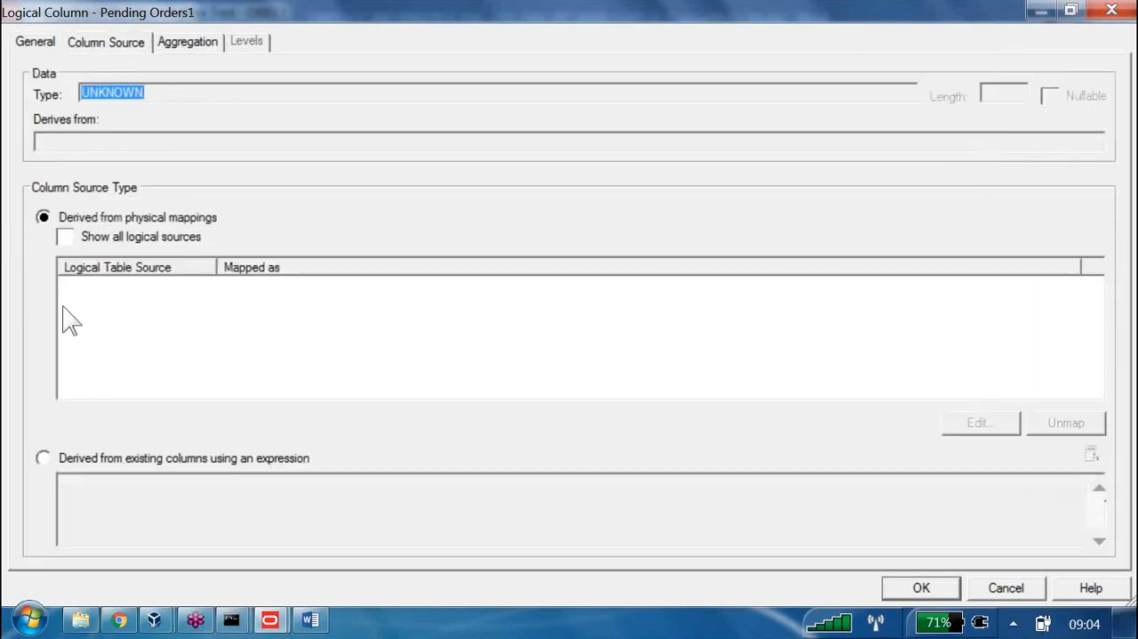
pyautogui.click(44, 457)
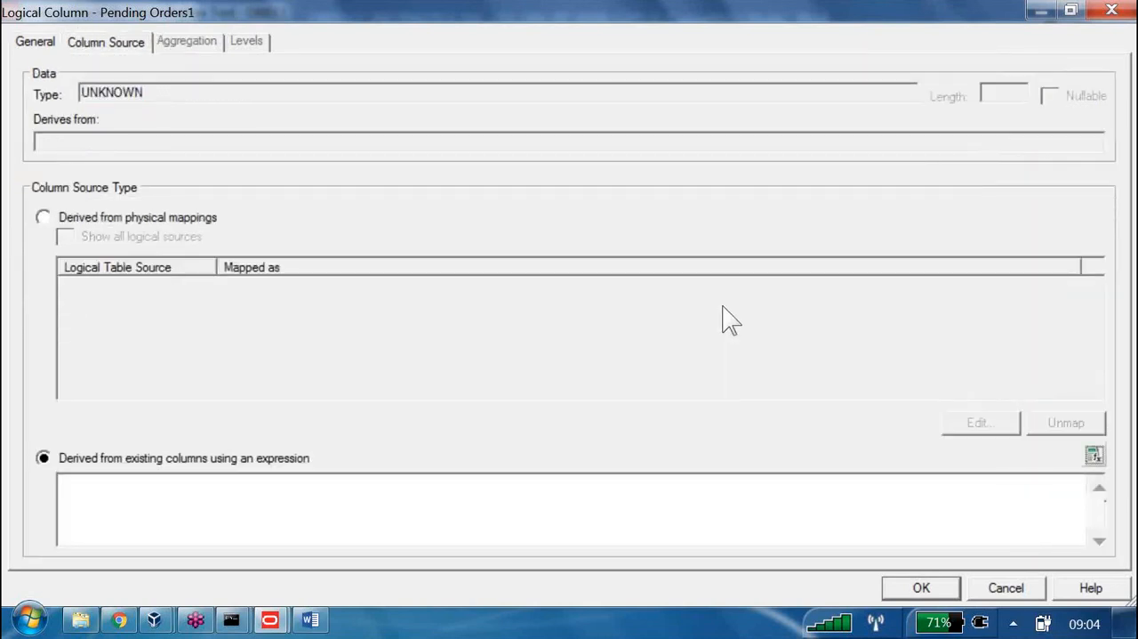
pyautogui.click(1093, 454)
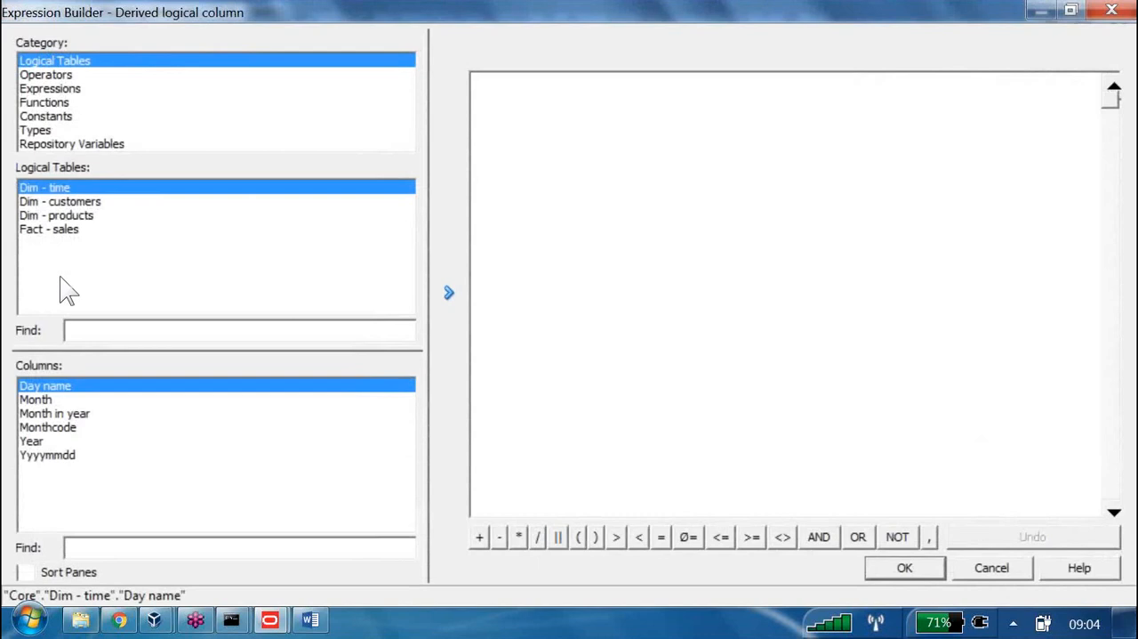
pyautogui.click(50, 229)
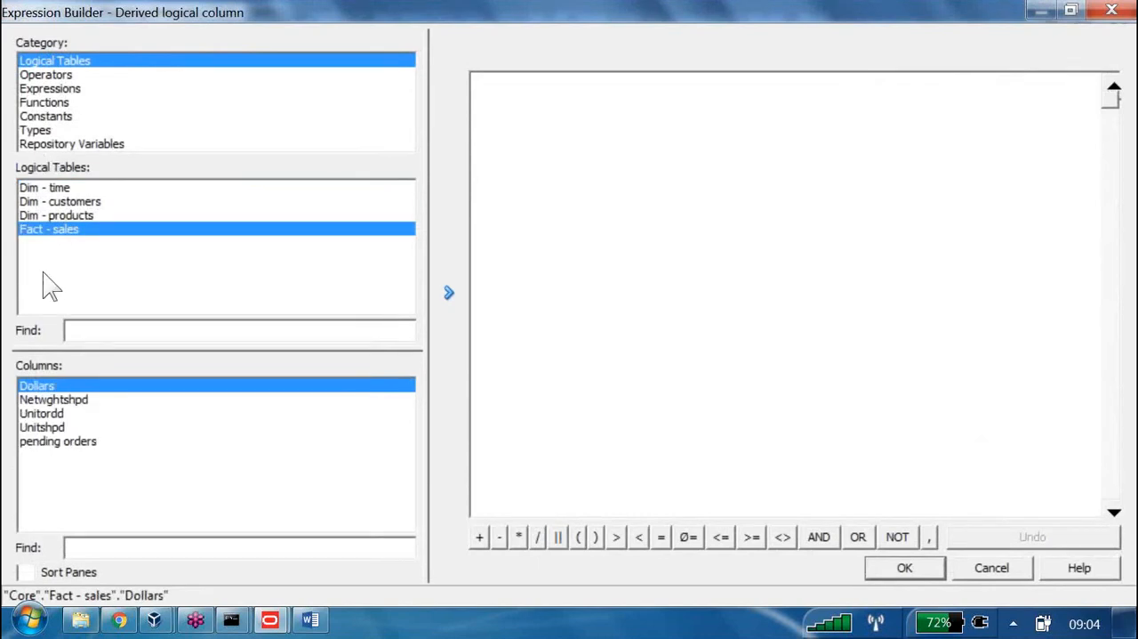
pyautogui.click(61, 415)
pyautogui.click(449, 292)
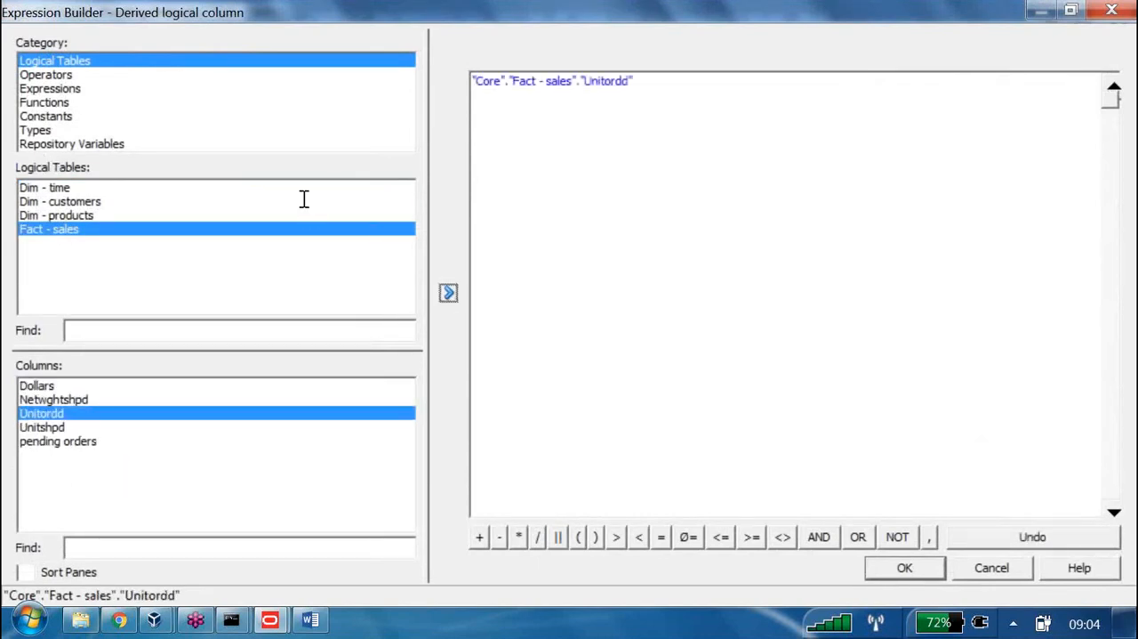
pyautogui.click(53, 426)
pyautogui.click(449, 293)
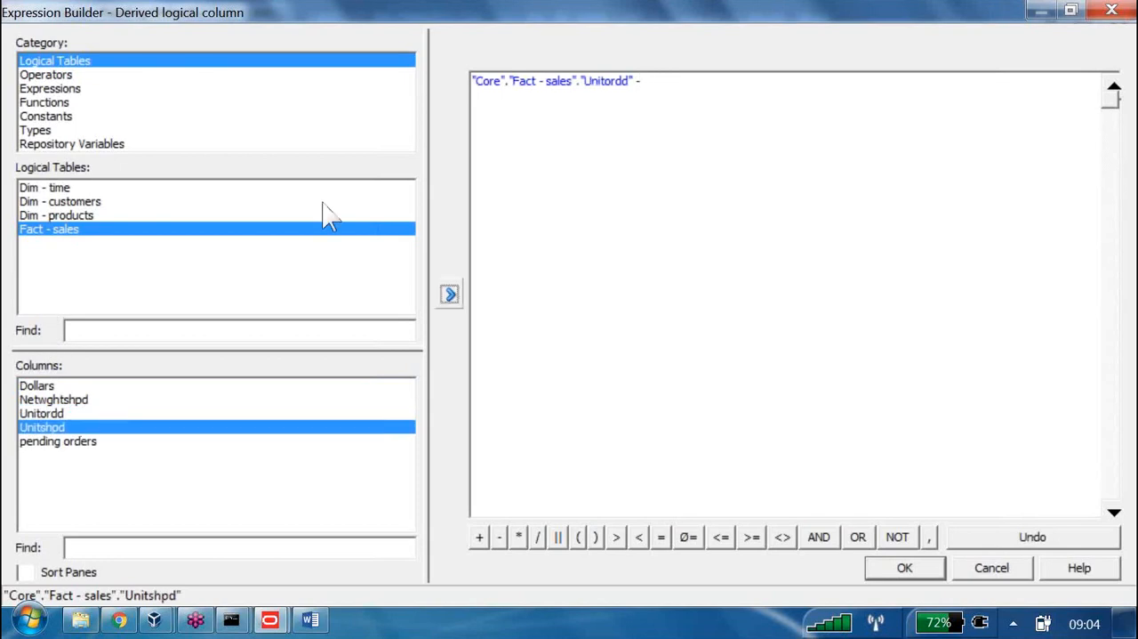
pyautogui.press('Return')
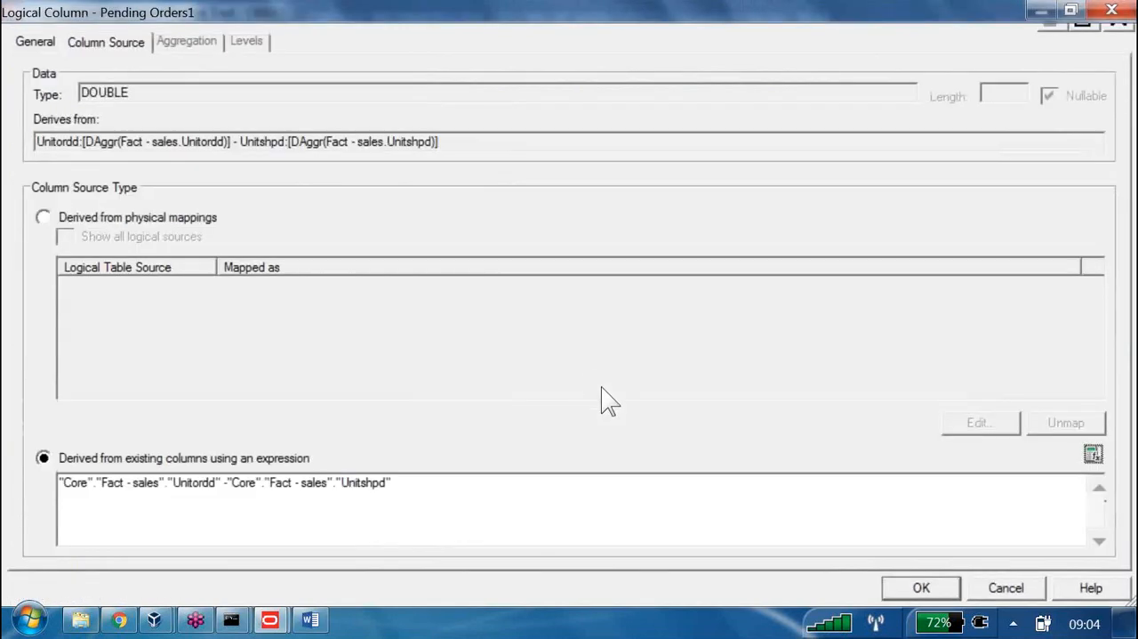
pyautogui.press('Return')
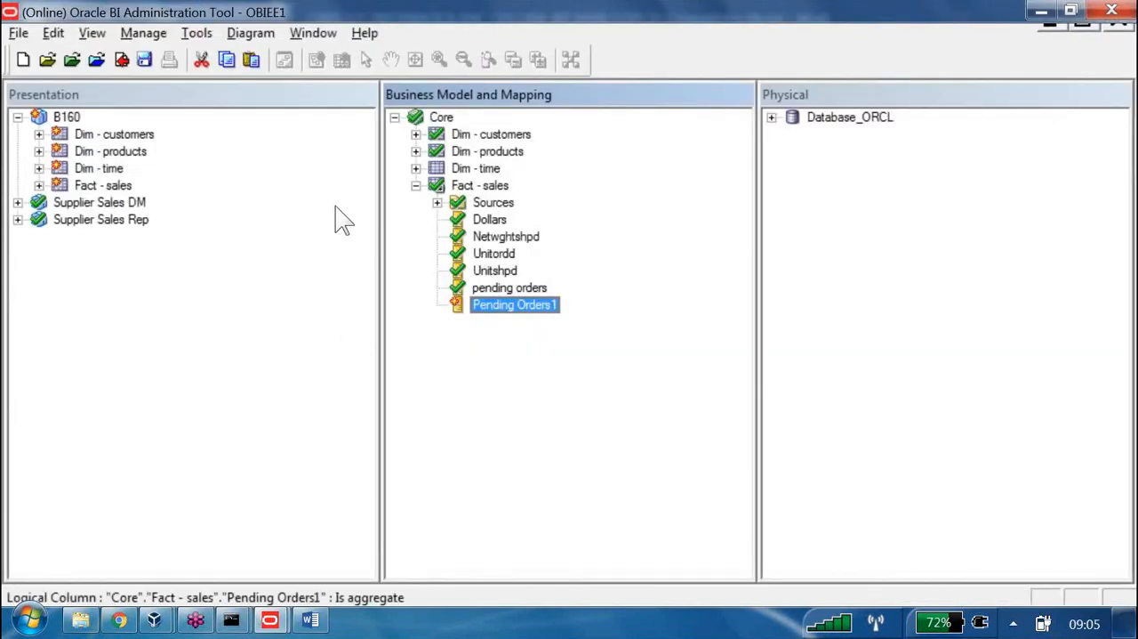
pyautogui.moveTo(503, 307)
pyautogui.mouseDown()
pyautogui.moveTo(182, 226)
pyautogui.moveTo(71, 120)
pyautogui.moveTo(98, 185)
pyautogui.mouseUp()
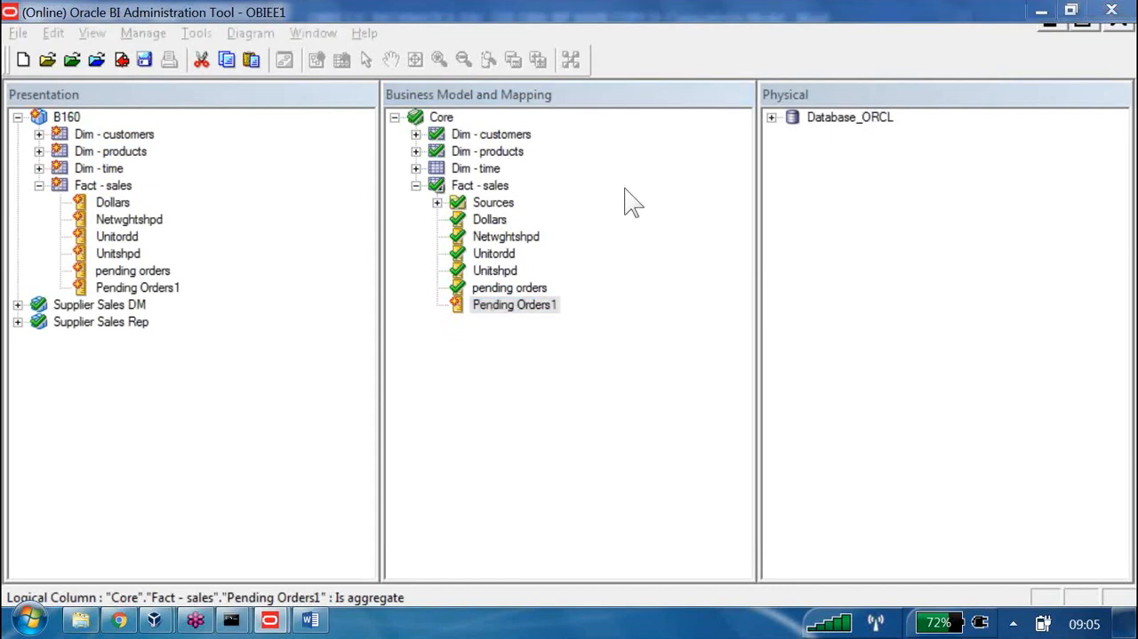
pyautogui.moveTo(160, 260)
pyautogui.mouseDown()
pyautogui.moveTo(184, 260)
pyautogui.moveTo(145, 300)
pyautogui.mouseUp()
pyautogui.moveTo(220, 261)
pyautogui.mouseDown()
pyautogui.moveTo(210, 314)
pyautogui.moveTo(236, 301)
pyautogui.mouseUp()
pyautogui.moveTo(247, 267)
pyautogui.mouseDown()
pyautogui.moveTo(220, 311)
pyautogui.moveTo(245, 271)
pyautogui.moveTo(326, 303)
pyautogui.mouseUp()
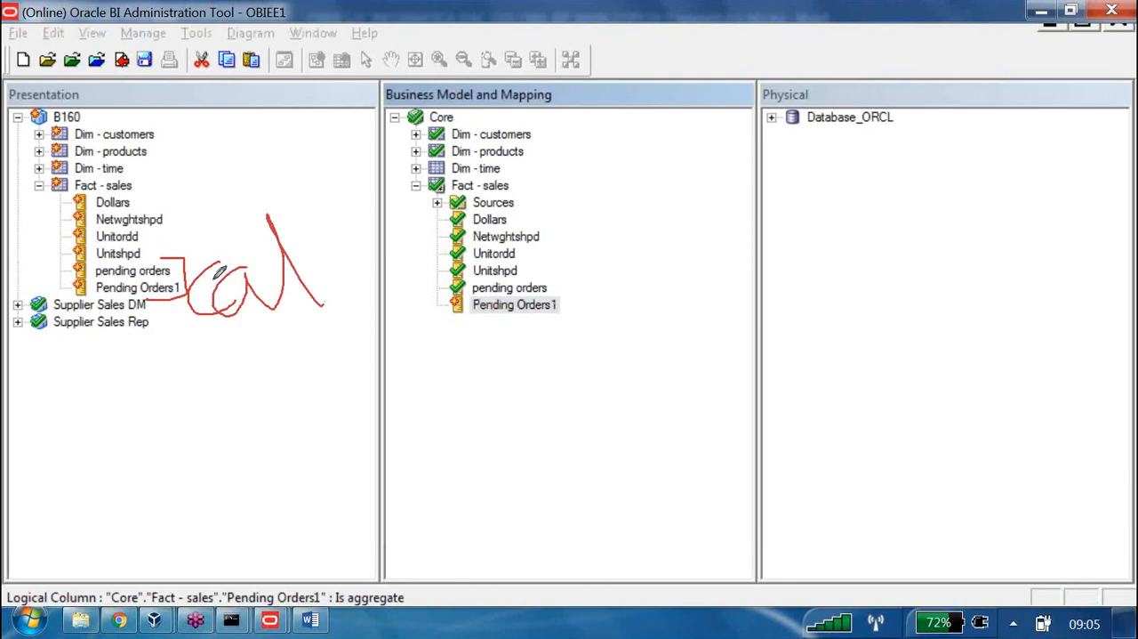
pyautogui.moveTo(133, 190)
pyautogui.mouseDown()
pyautogui.moveTo(178, 237)
pyautogui.moveTo(249, 178)
pyautogui.moveTo(272, 127)
pyautogui.moveTo(298, 178)
pyautogui.moveTo(317, 141)
pyautogui.moveTo(342, 142)
pyautogui.moveTo(356, 178)
pyautogui.moveTo(327, 173)
pyautogui.mouseUp()
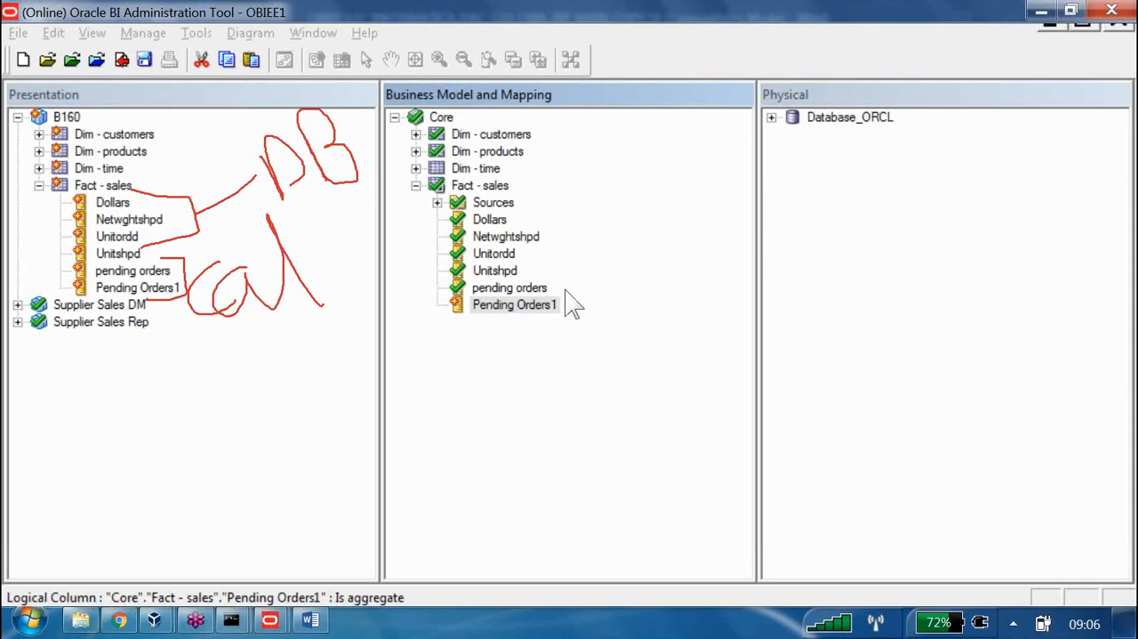
pyautogui.click(836, 442)
pyautogui.click(892, 361)
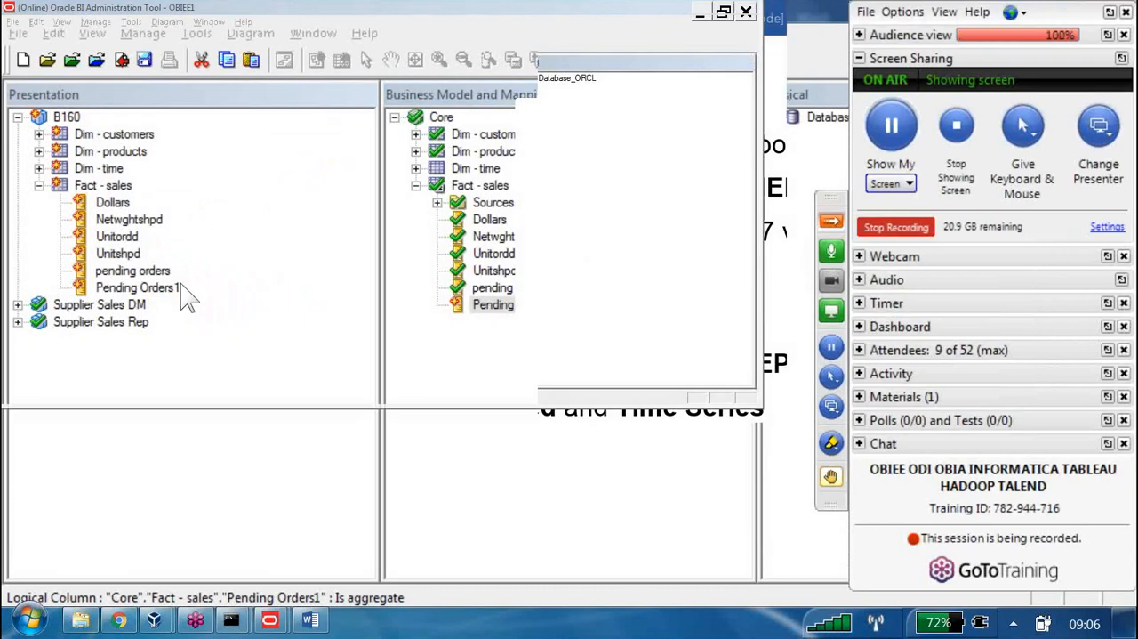
pyautogui.click(158, 187)
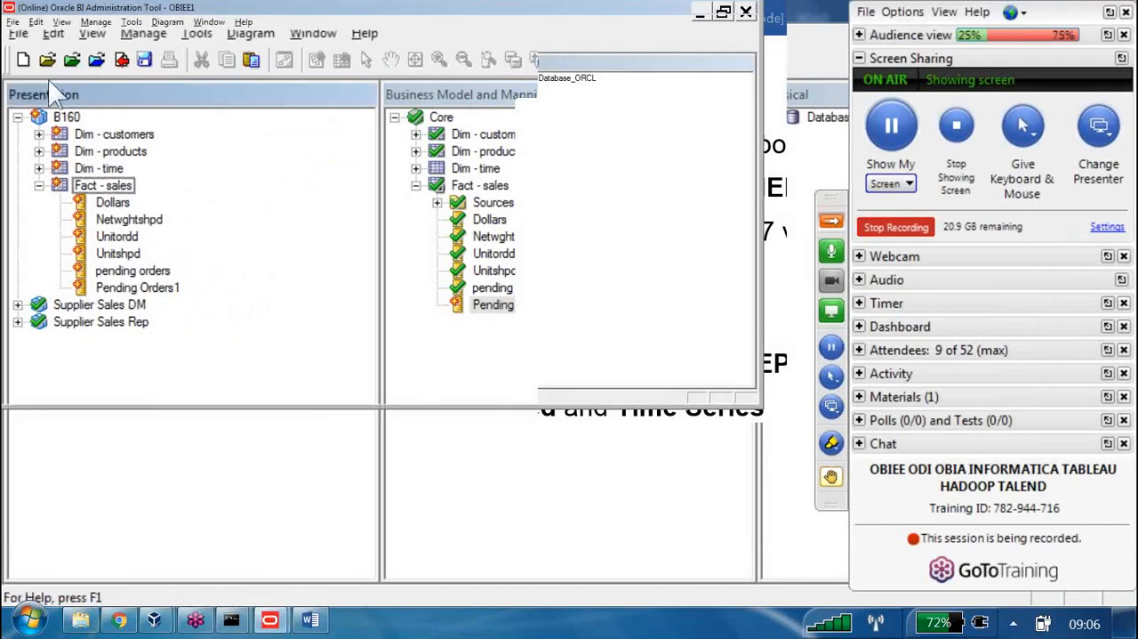
pyautogui.click(831, 221)
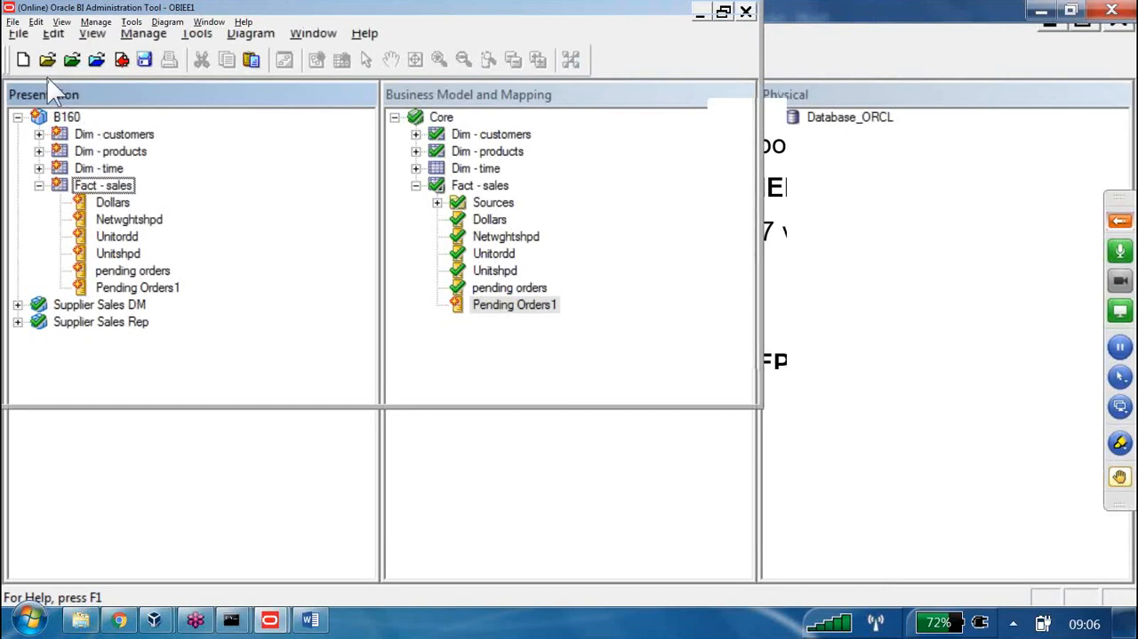
pyautogui.doubleClick(67, 116)
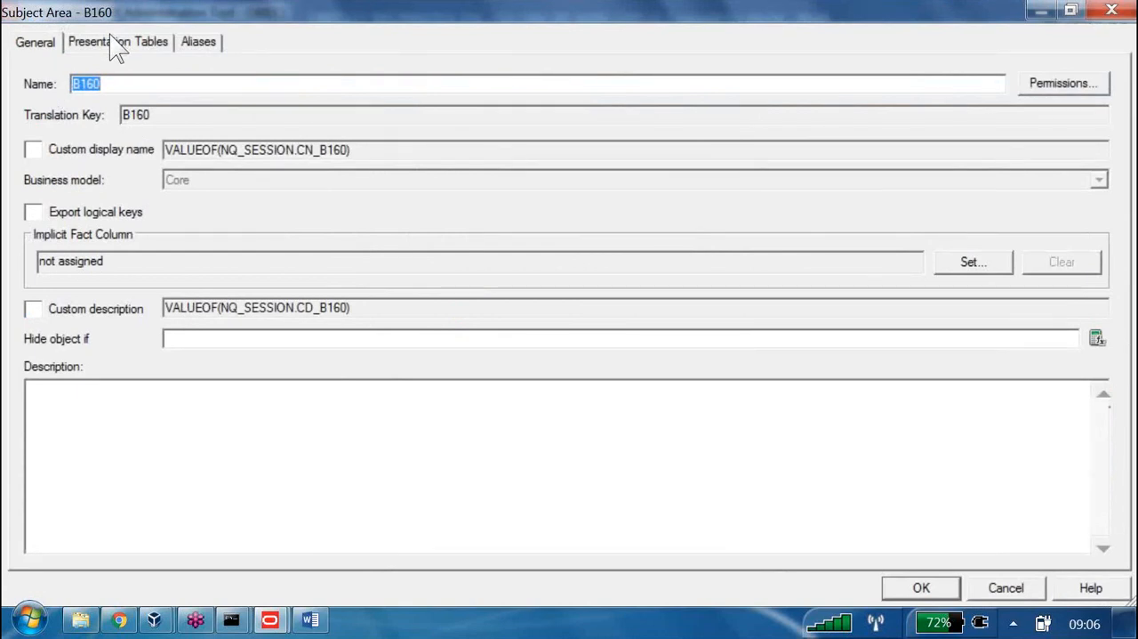
pyautogui.click(109, 41)
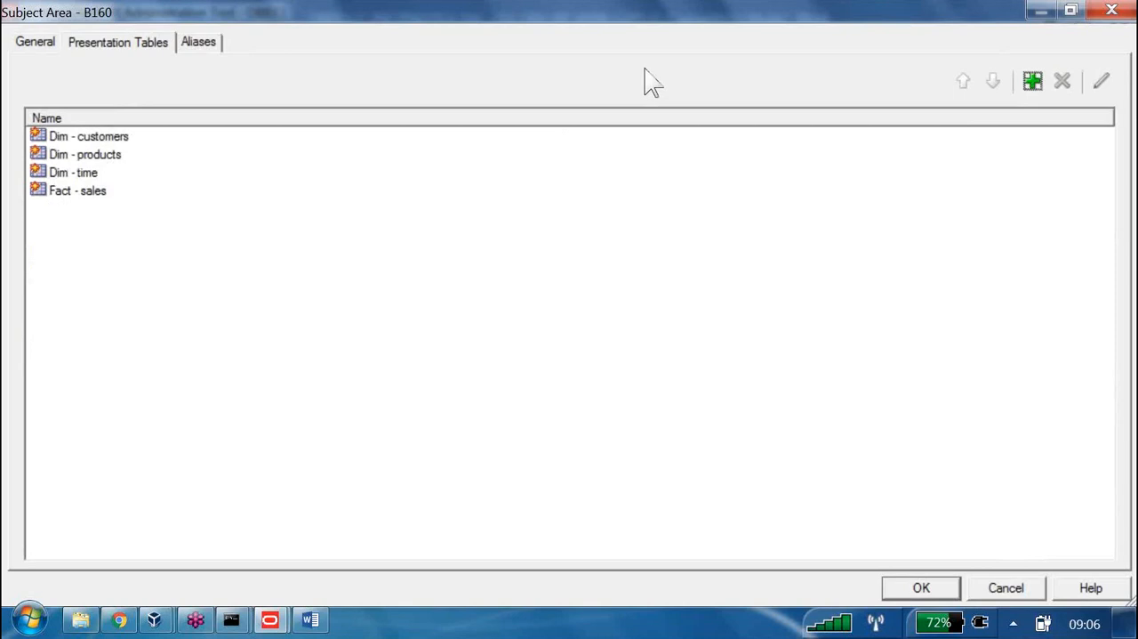
pyautogui.click(1032, 81)
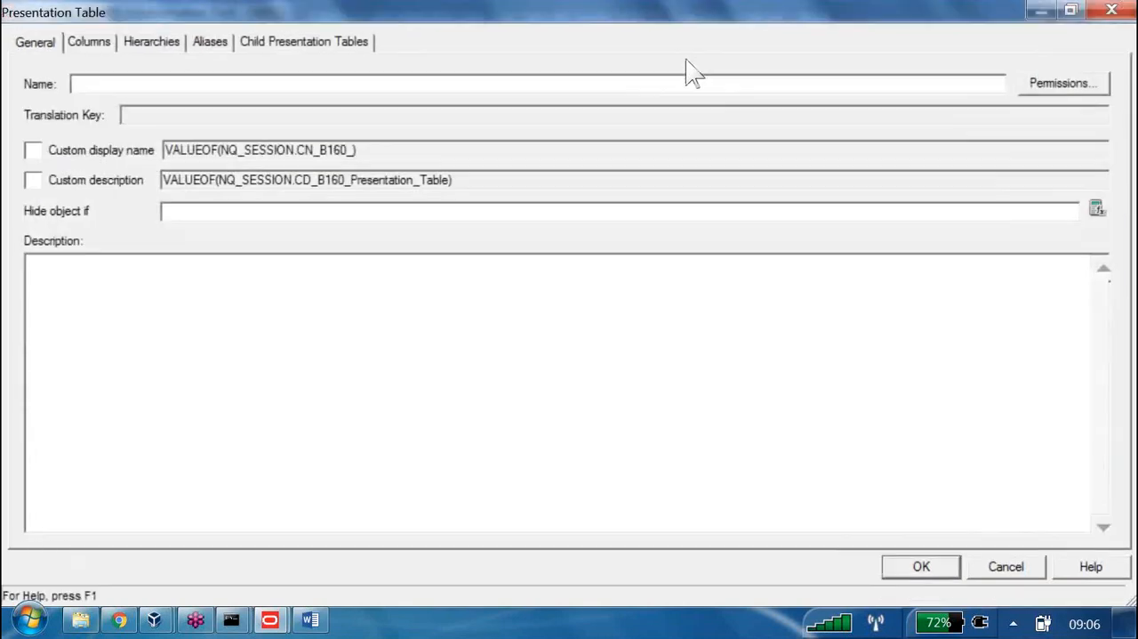
pyautogui.write('Databa')
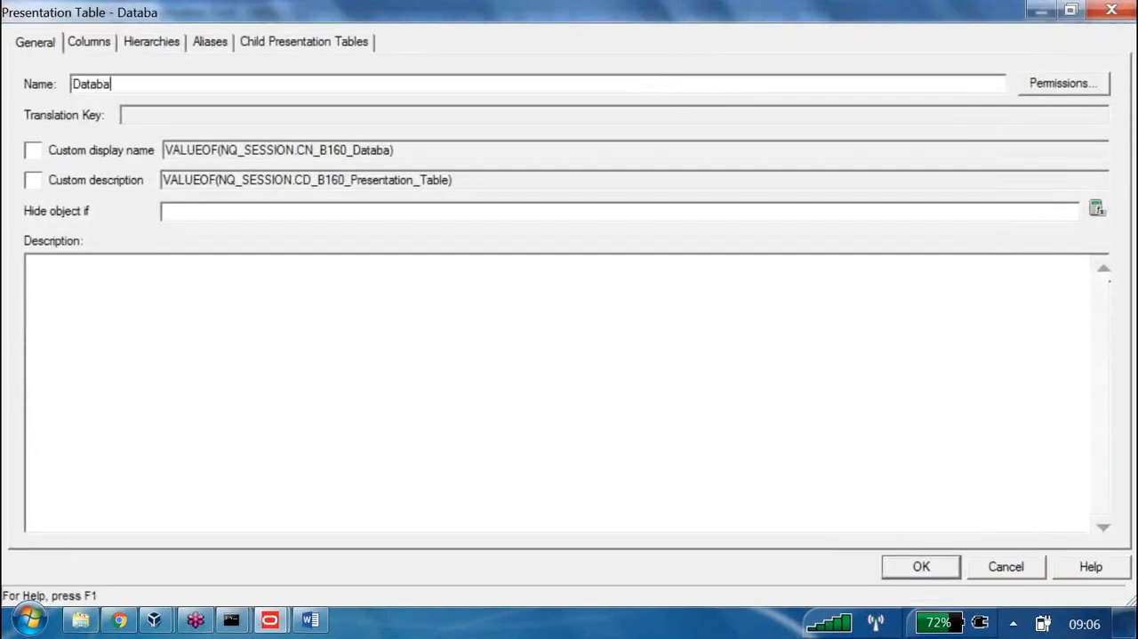
pyautogui.write('se Columns')
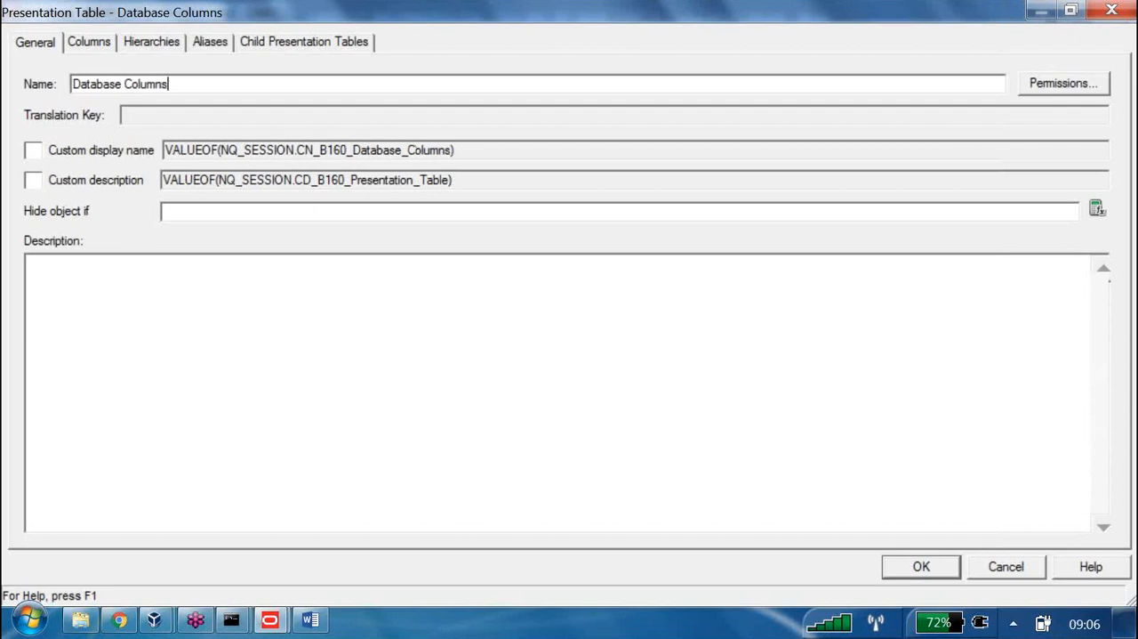
pyautogui.press('Return')
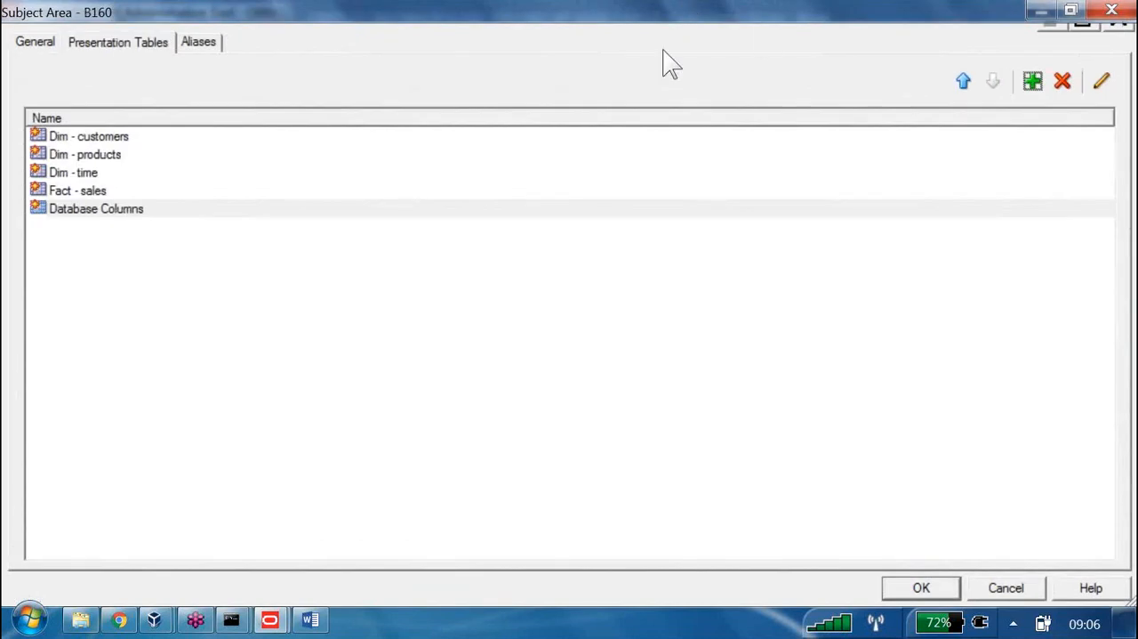
pyautogui.write('Deric')
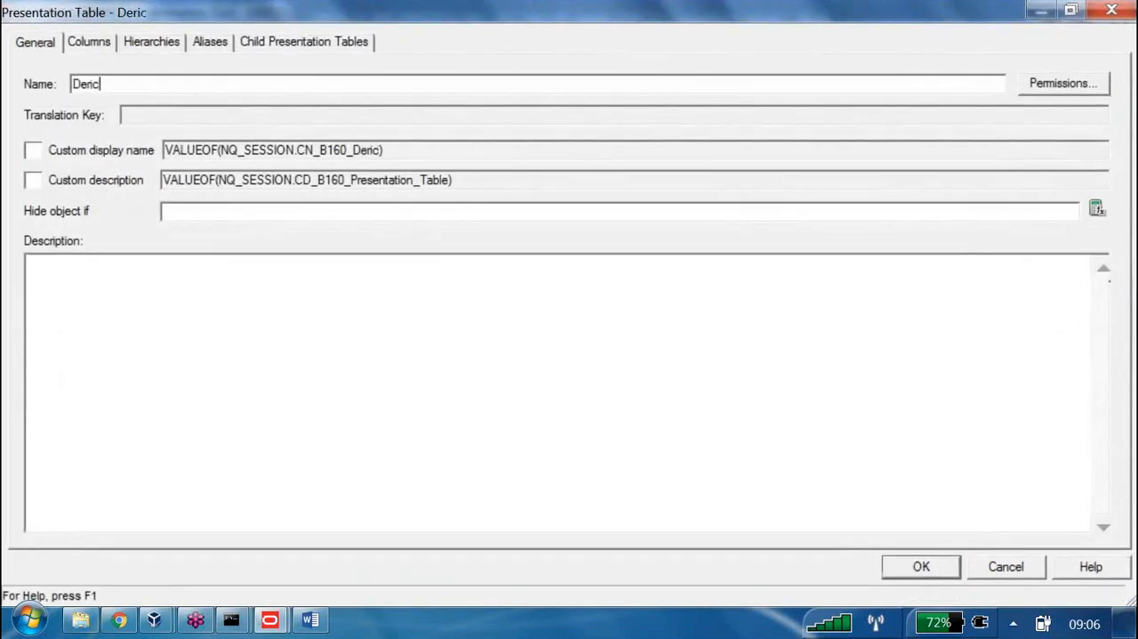
pyautogui.press('BackSpace')
pyautogui.write('ved ')
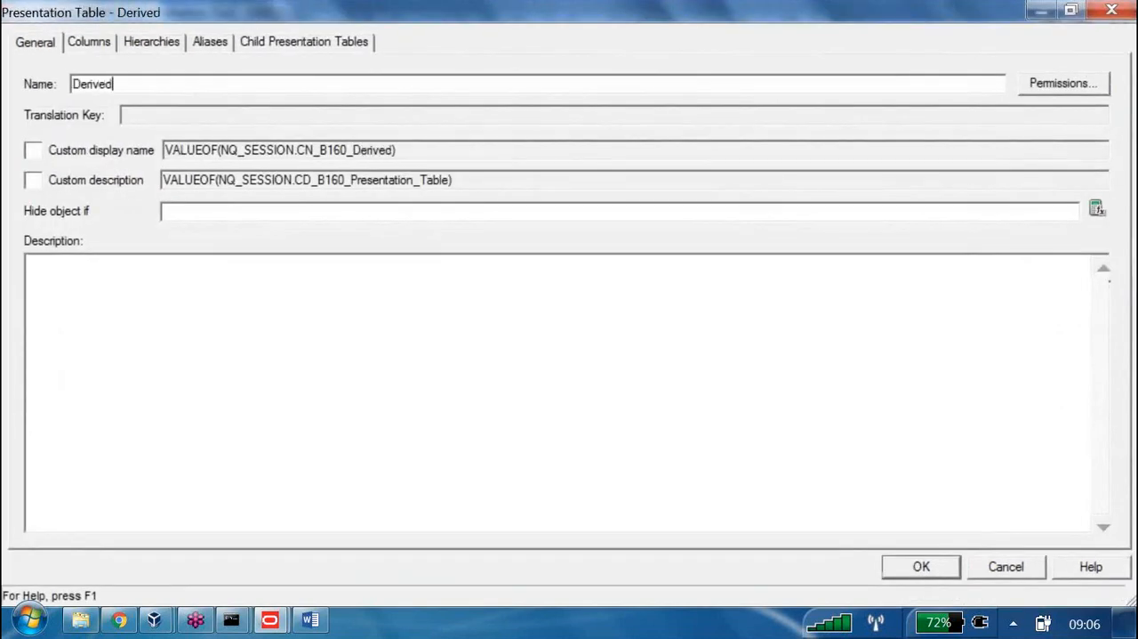
pyautogui.write('Columns')
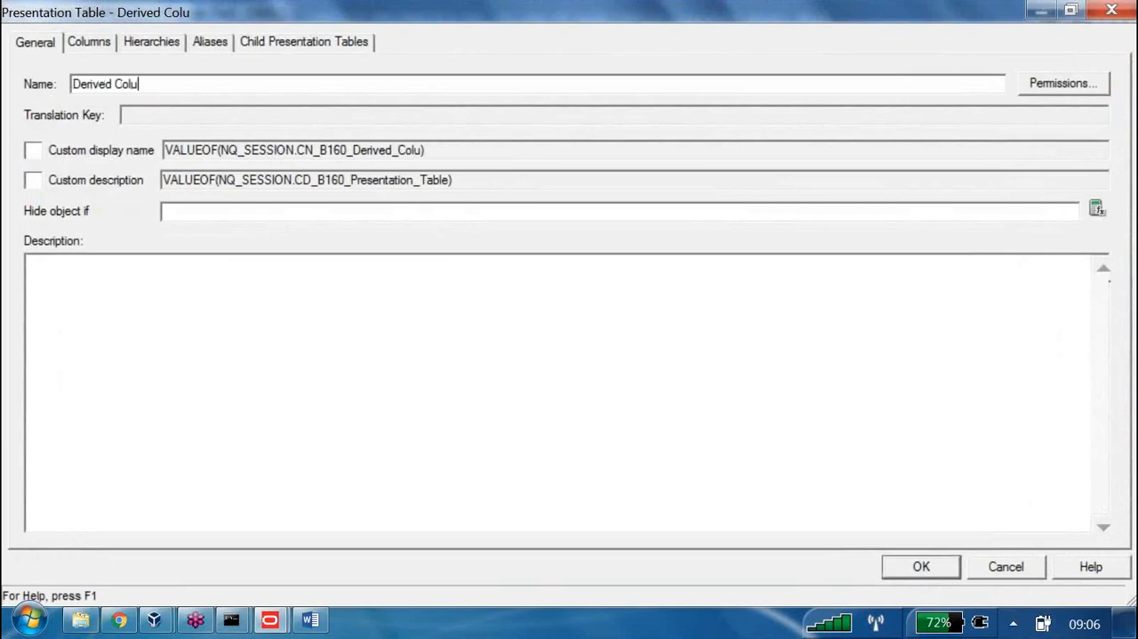
pyautogui.press('Return')
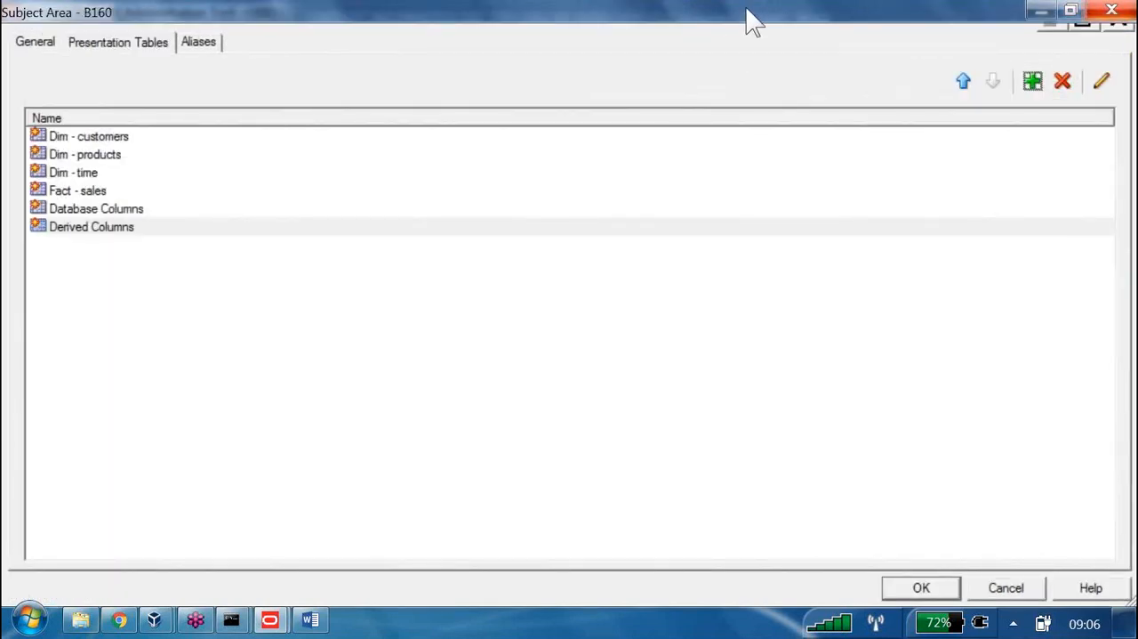
pyautogui.press('Escape')
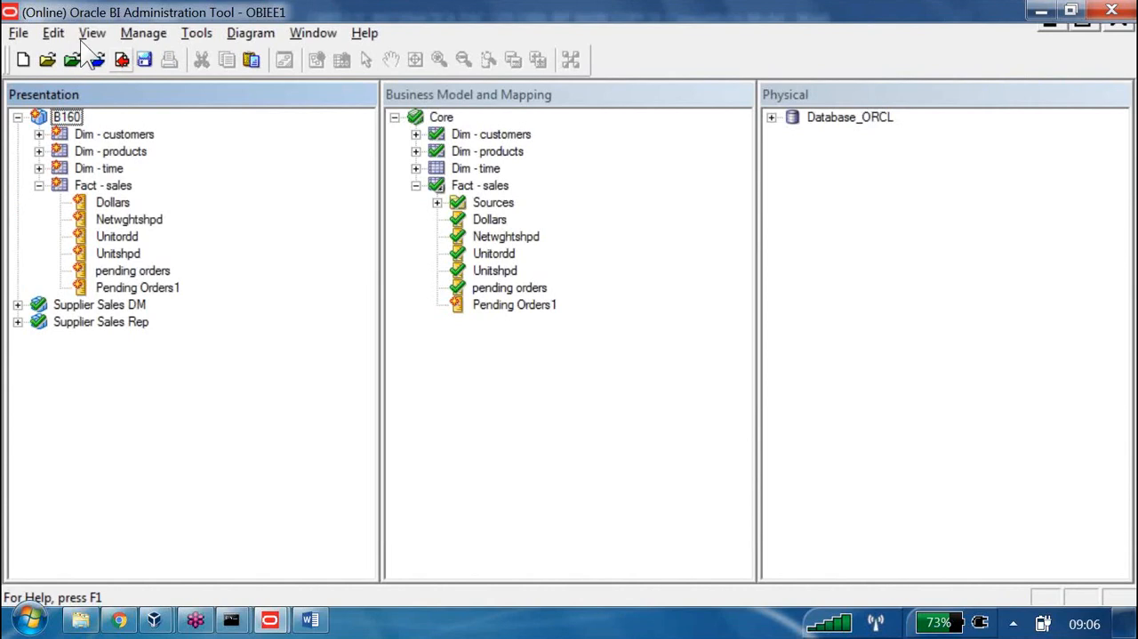
# Check in the repository changes with a global consistency check and close the resulting report
pyautogui.click(122, 59)
pyautogui.press('Return')
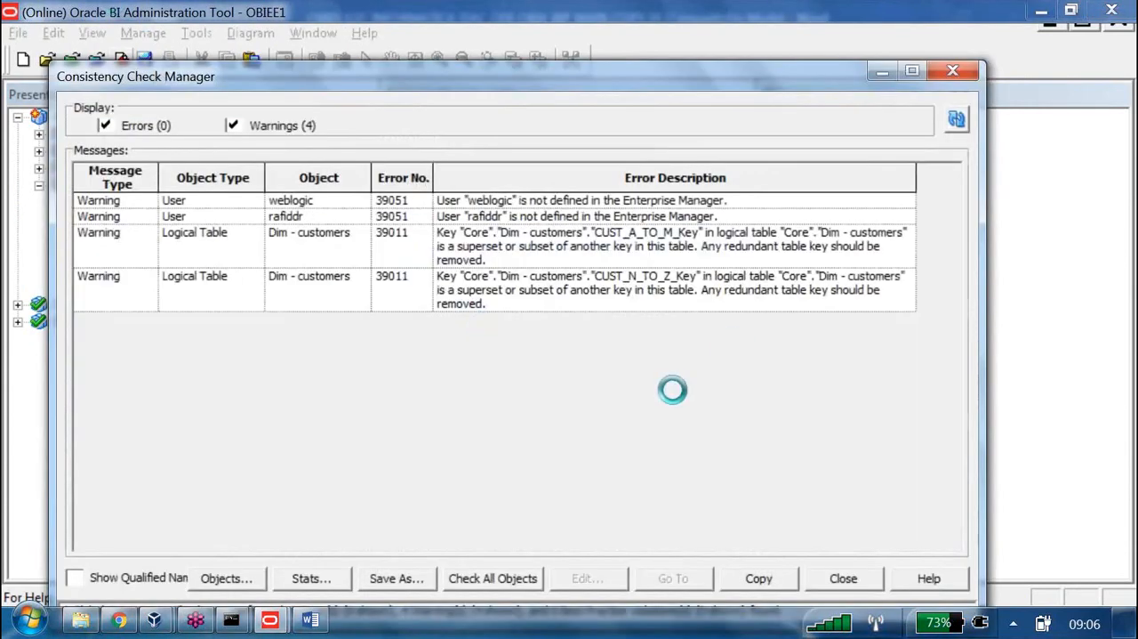
pyautogui.press('Return')
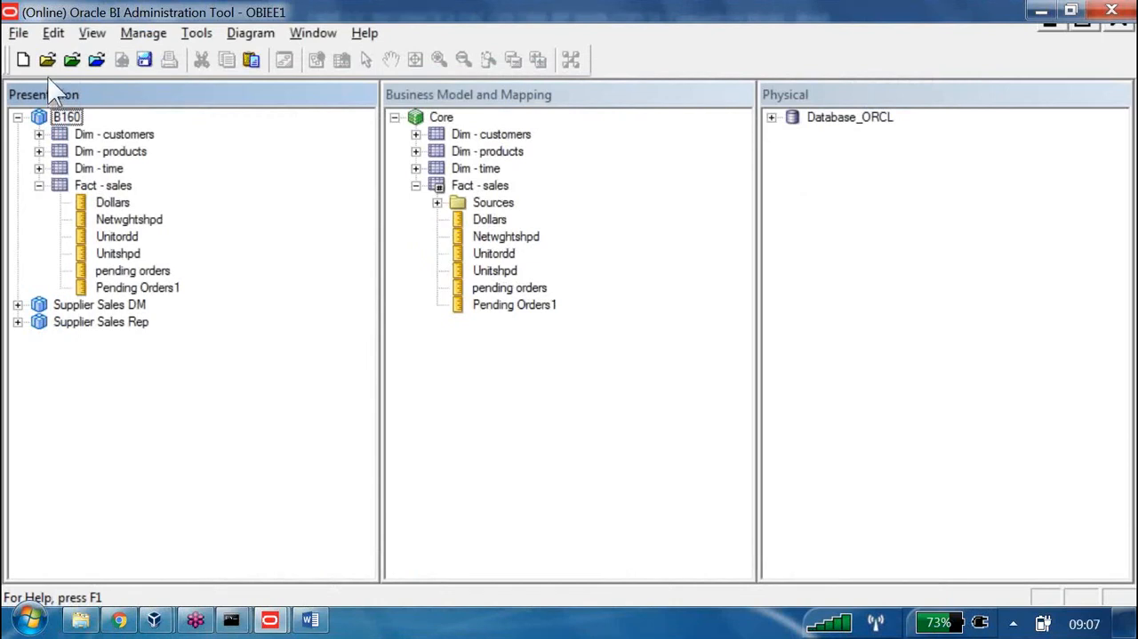
# Add a presentation table named Database Columns to the B160 subject area
pyautogui.rightClick(71, 116)
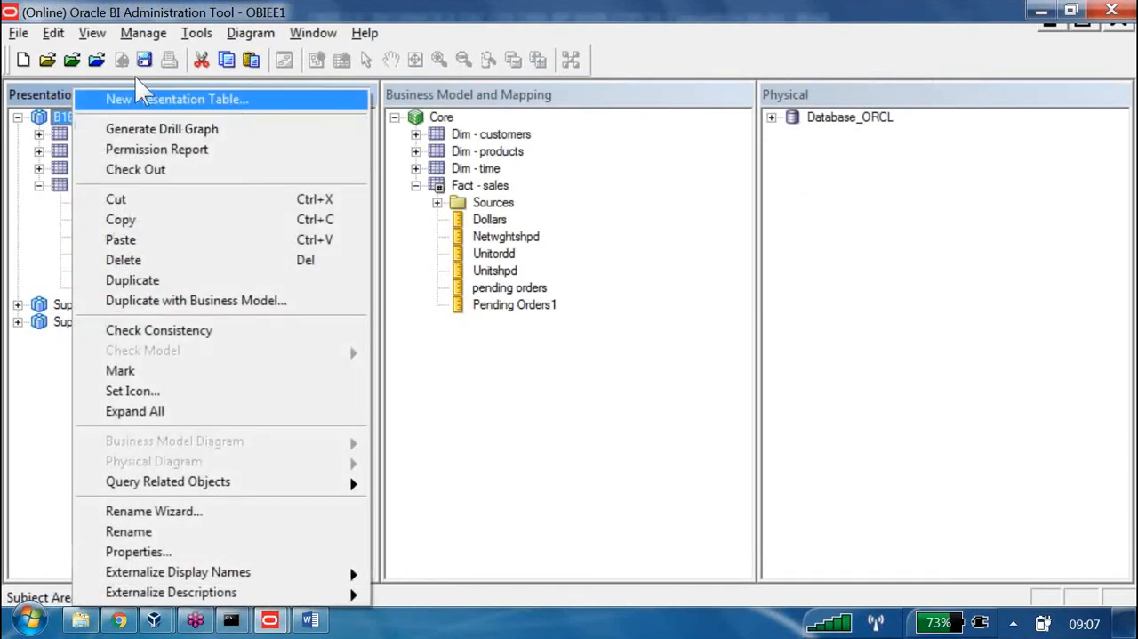
pyautogui.doubleClick(60, 116)
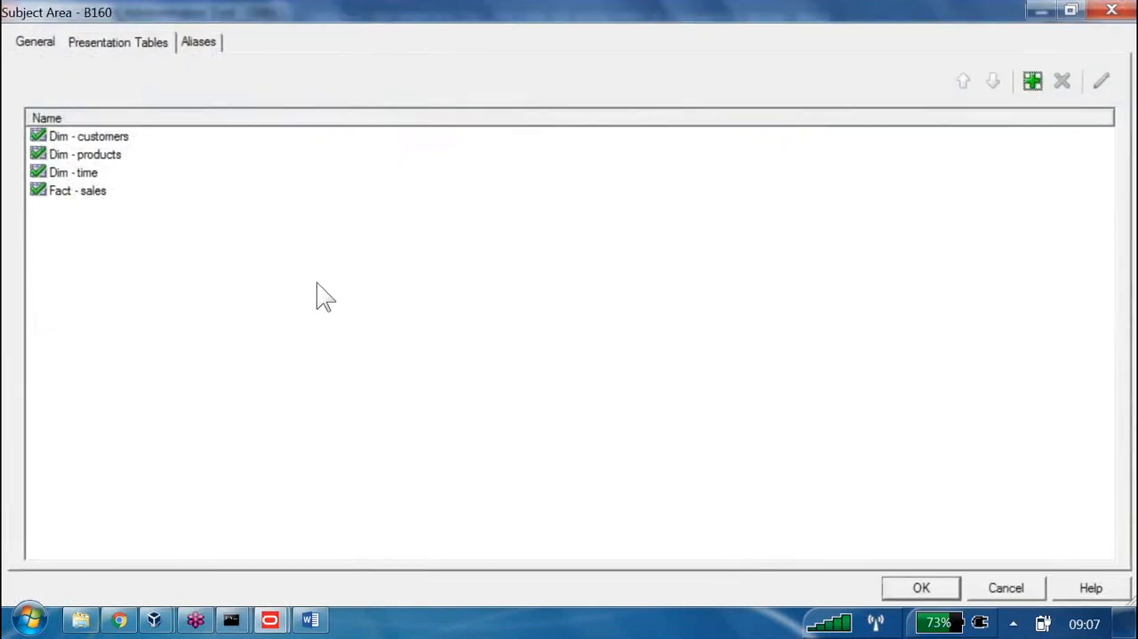
pyautogui.click(1033, 81)
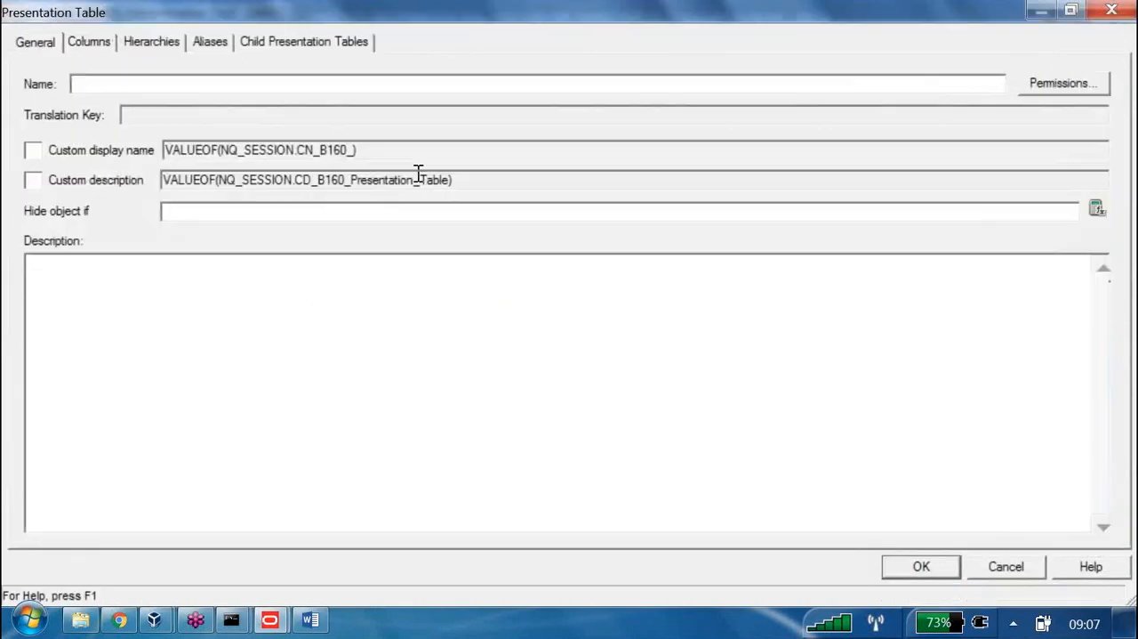
pyautogui.write('Database')
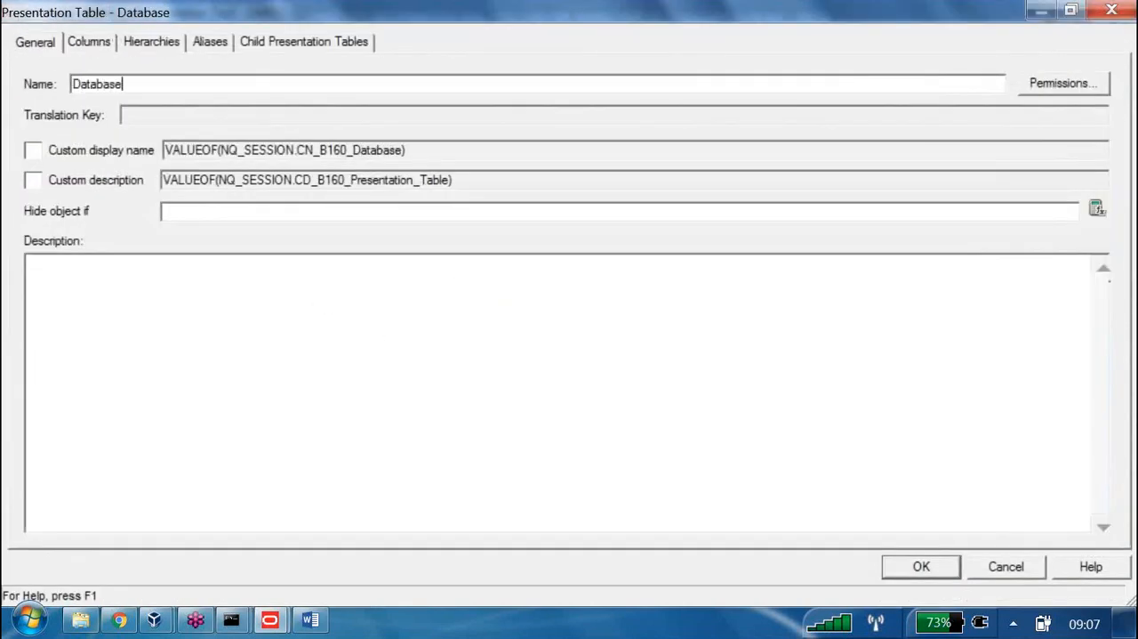
pyautogui.write(' Columns')
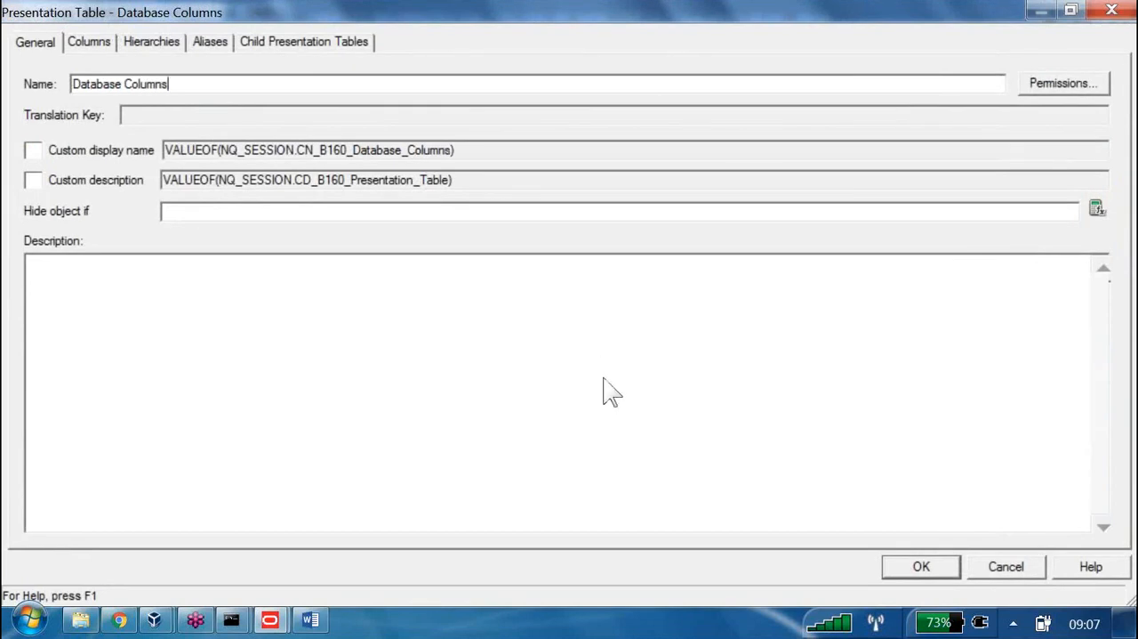
pyautogui.press('Return')
# Add a Derived Columns presentation table to B160, and check in the changes without the global consistency check
pyautogui.press('space')
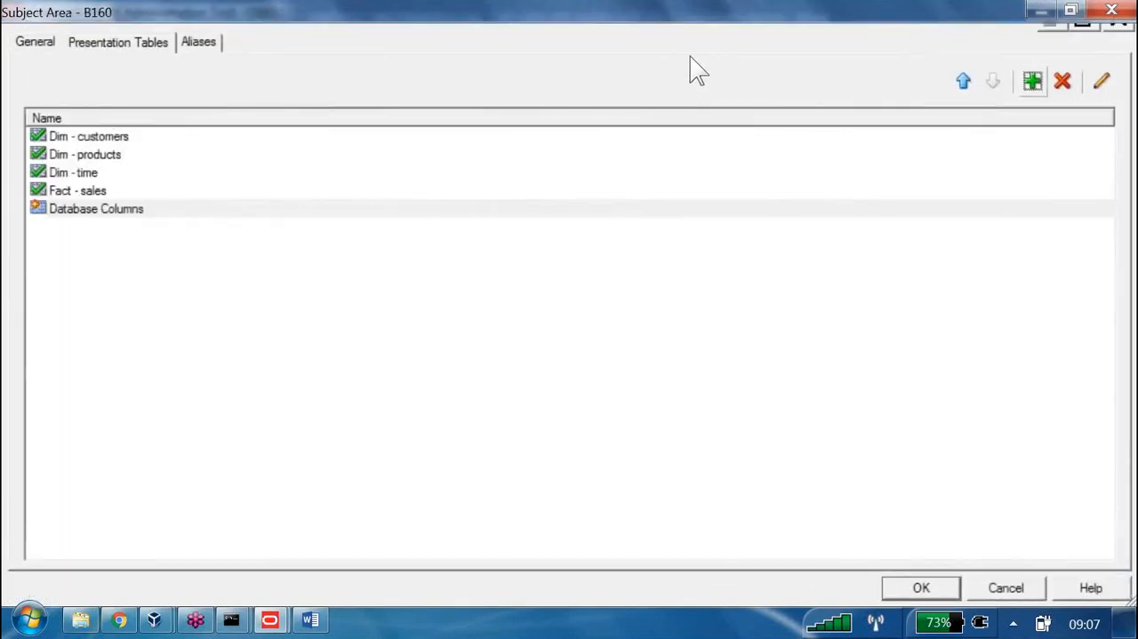
pyautogui.write('Deri')
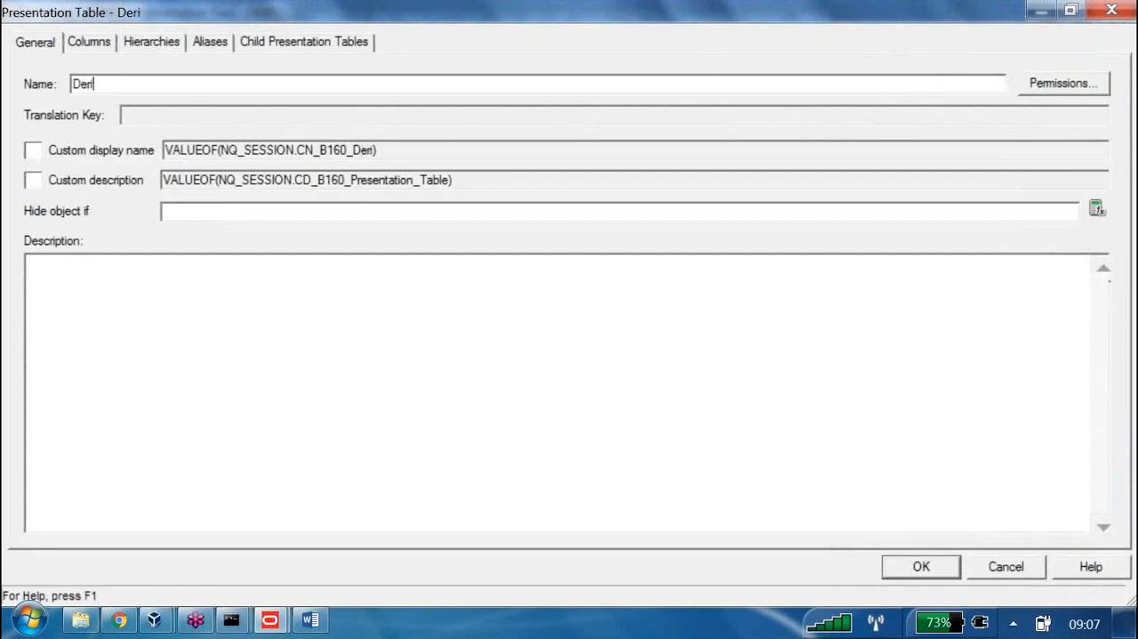
pyautogui.write('ved Columns')
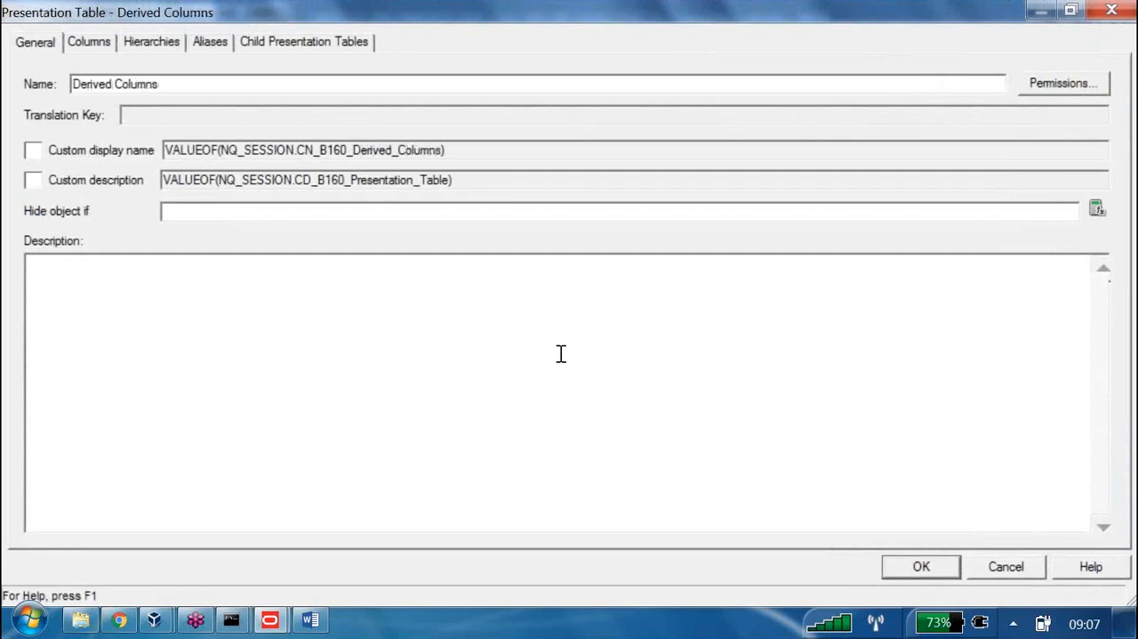
pyautogui.press('Return')
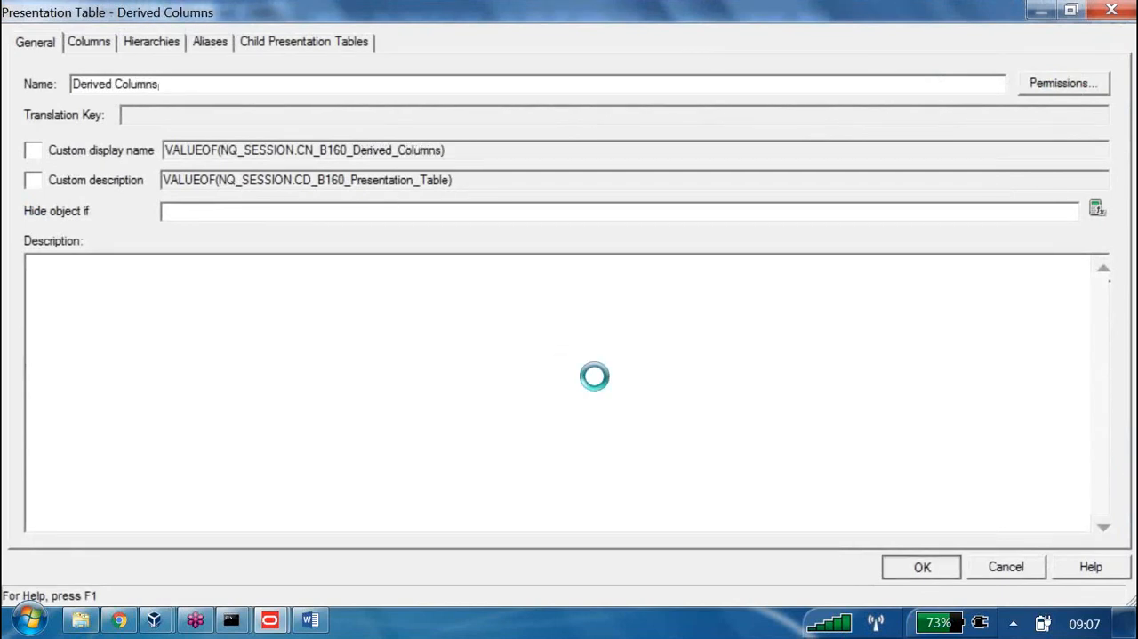
pyautogui.press('Return')
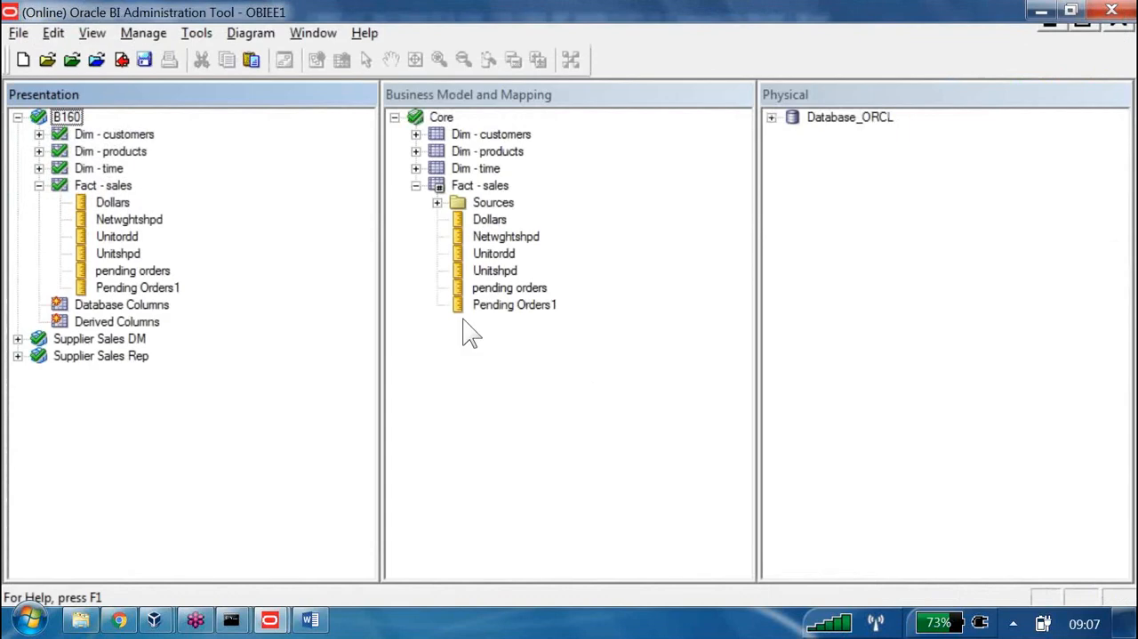
pyautogui.click(122, 61)
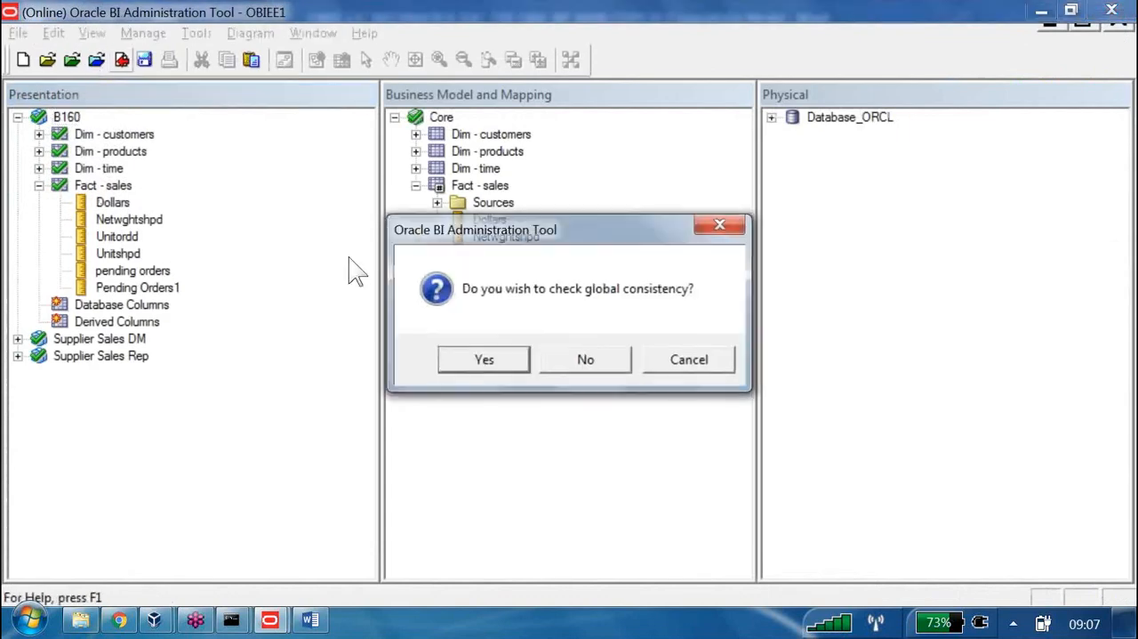
pyautogui.click(580, 357)
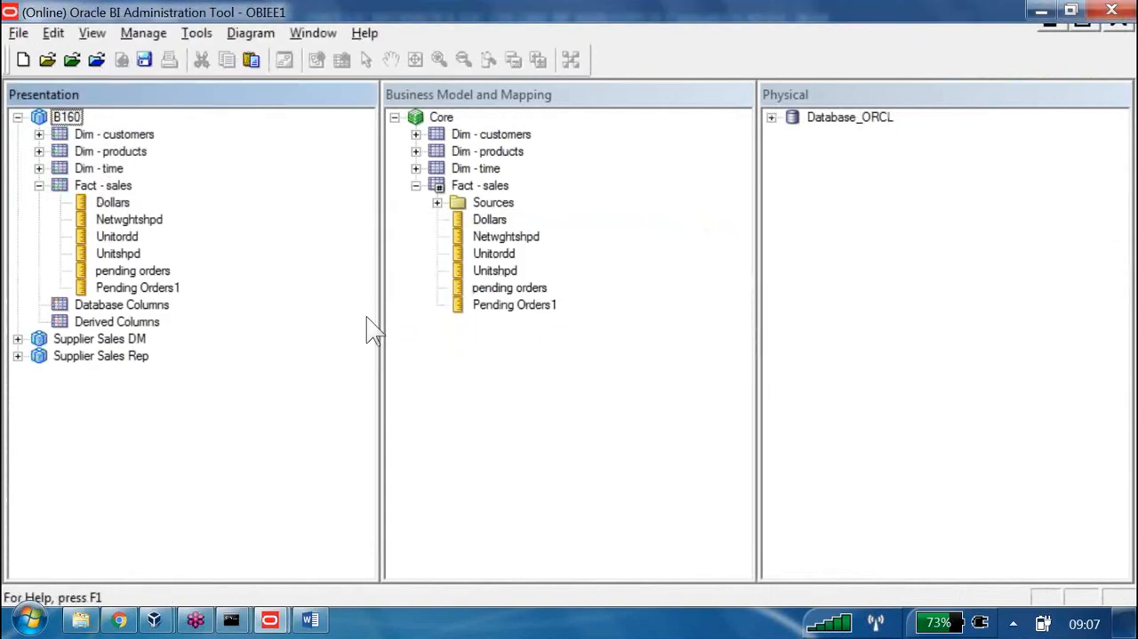
# Move the Dollars, Netwghtshpd, Unitordd and Unitshpd presentation columns from Fact - sales into Database Columns under B160
pyautogui.click(116, 202)
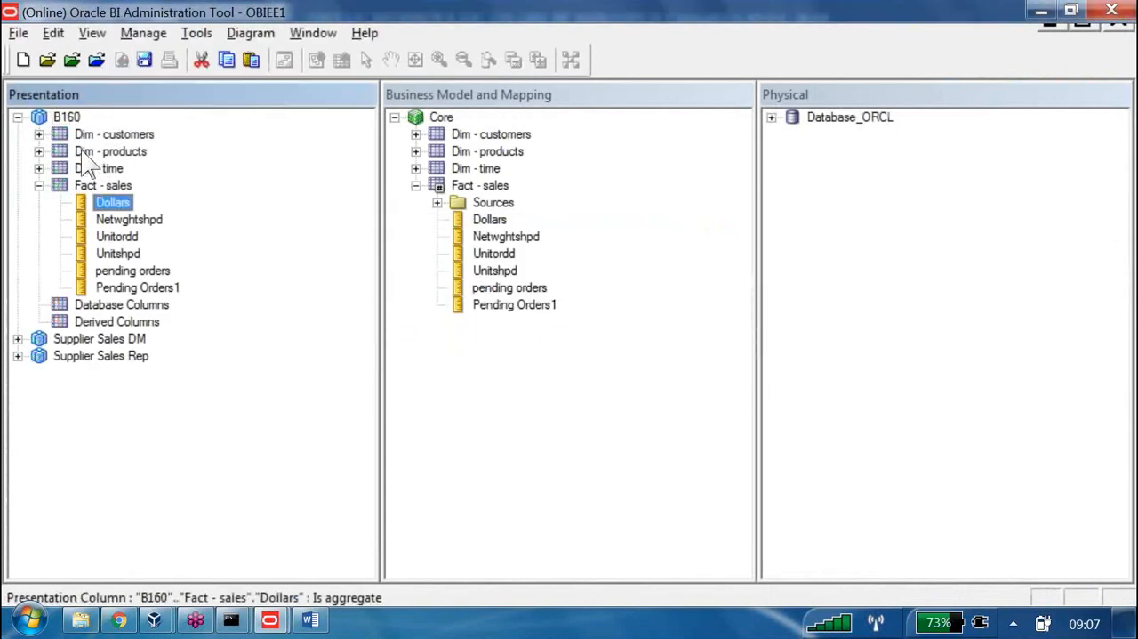
pyautogui.keyDown('ctrl'); pyautogui.click(121, 220); pyautogui.keyUp('ctrl')
pyautogui.keyDown('ctrl'); pyautogui.click(121, 235); pyautogui.keyUp('ctrl')
pyautogui.keyDown('ctrl'); pyautogui.click(118, 254); pyautogui.keyUp('ctrl')
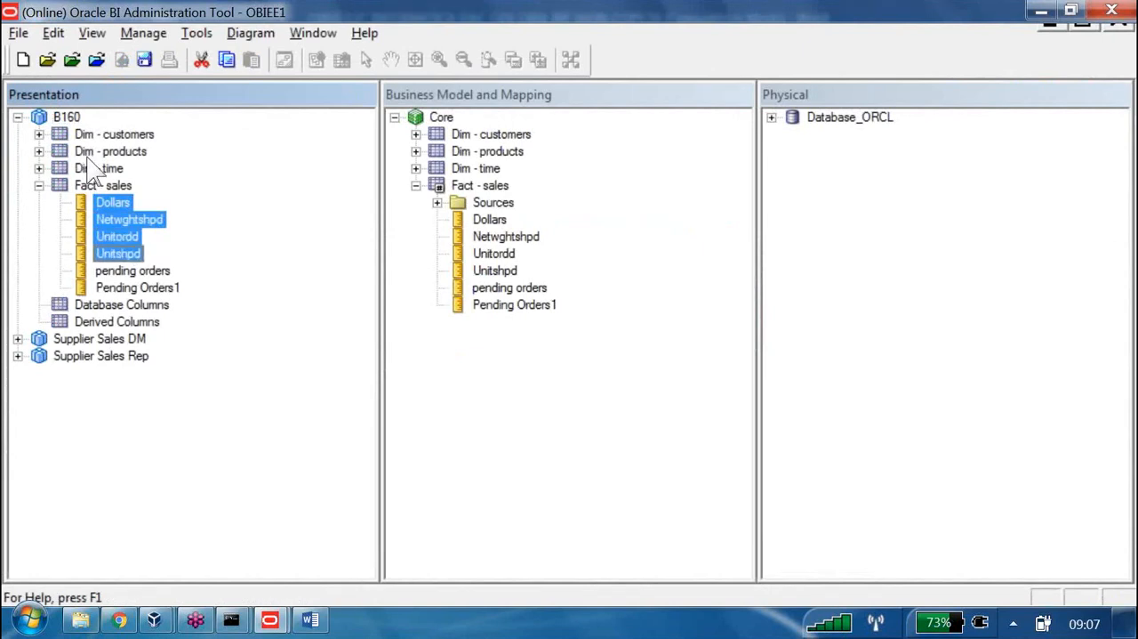
pyautogui.moveTo(93, 169); pyautogui.dragTo(153, 305)
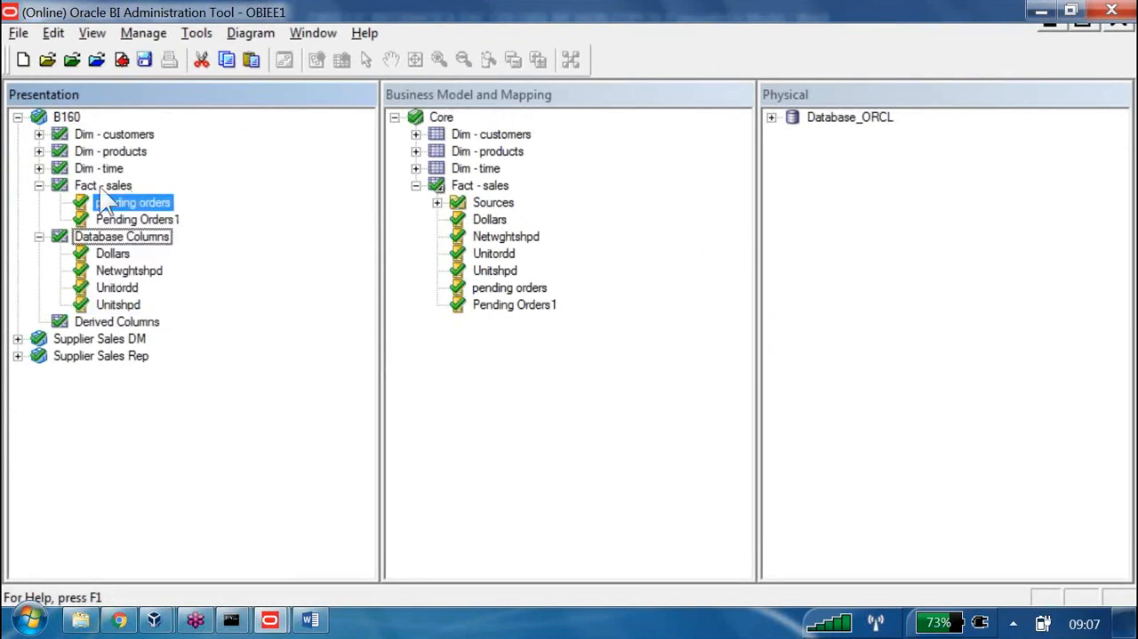
# Move the pending orders and Pending Orders1 presentation columns from Fact - sales into Derived Columns under B160
pyautogui.press('Down')
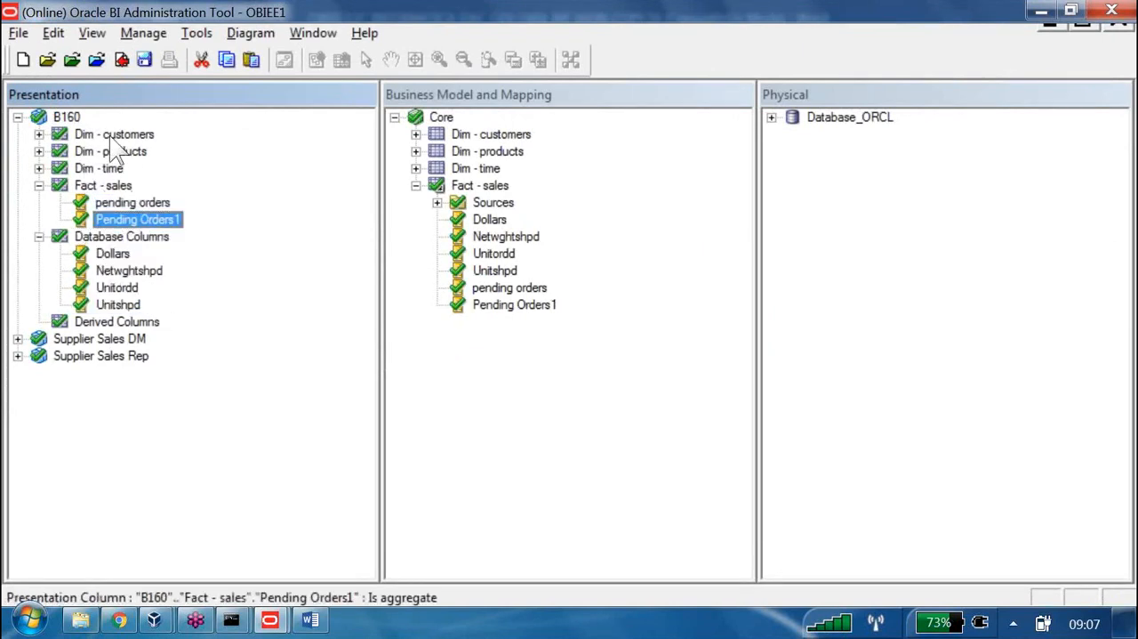
pyautogui.hotkey('shift', 'Up')
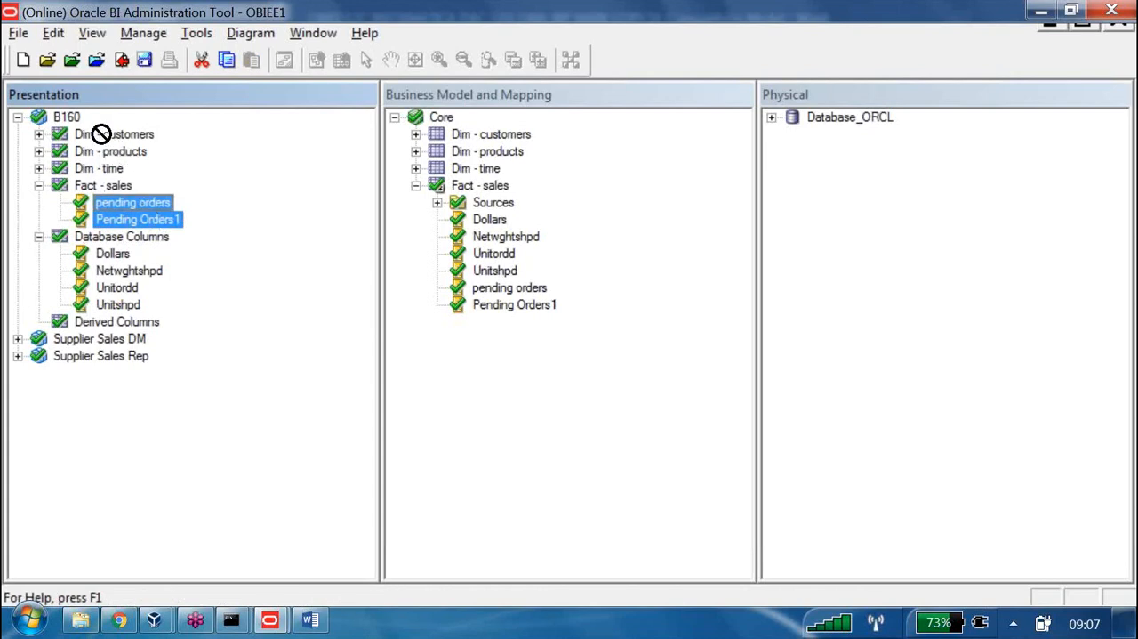
pyautogui.moveTo(112, 210); pyautogui.dragTo(117, 321)
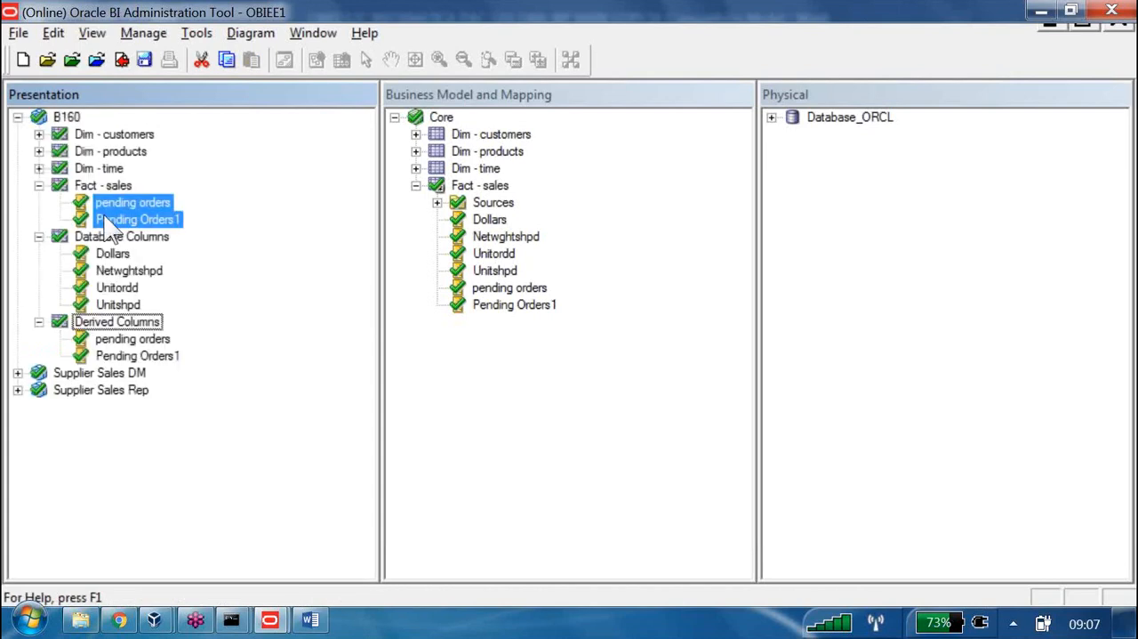
# Check in the moved derived columns with a global consistency check and close the Consistency Check Manager
pyautogui.click(122, 60)
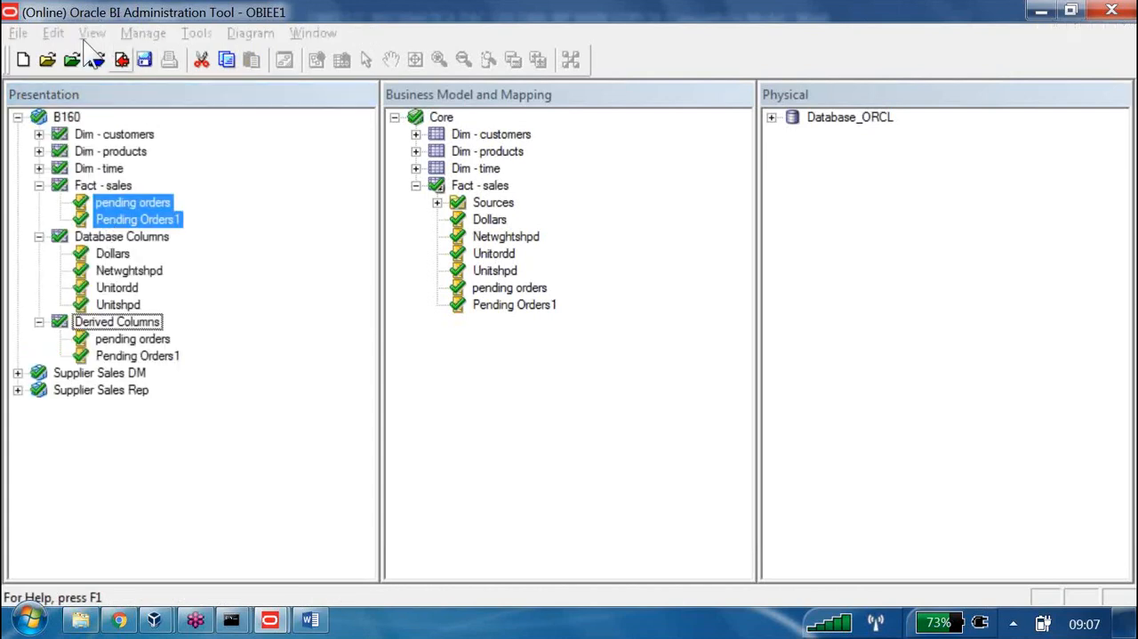
pyautogui.press('Return')
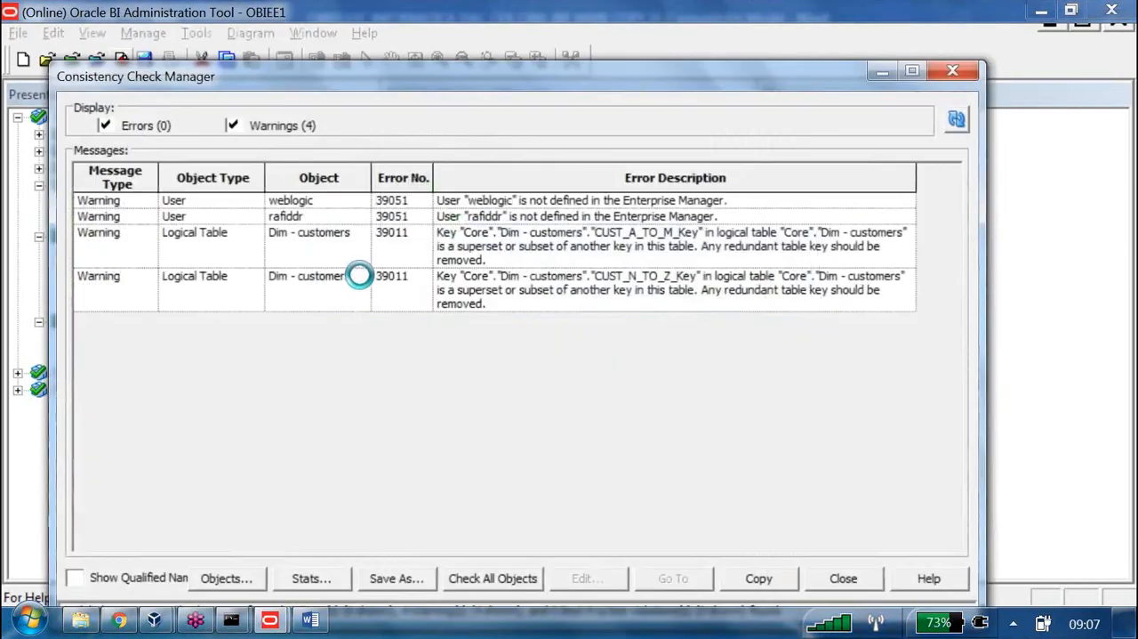
pyautogui.press('Escape')
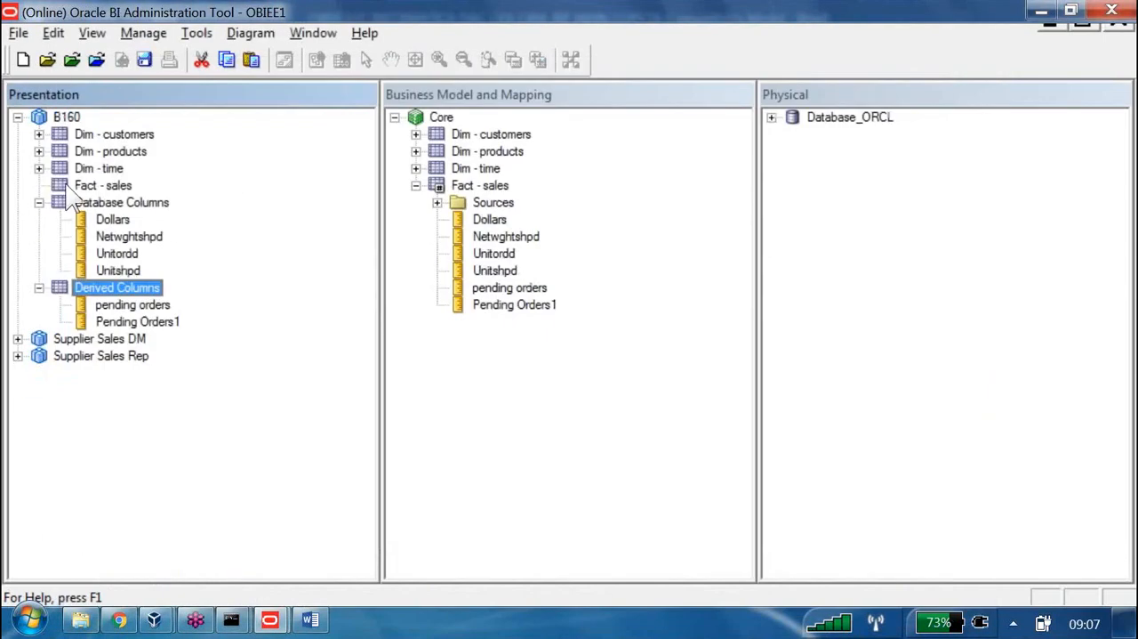
# Review the columns inside B160's Database Columns and Derived Columns tables, and collapse both tables
pyautogui.click(115, 220)
pyautogui.click(125, 237)
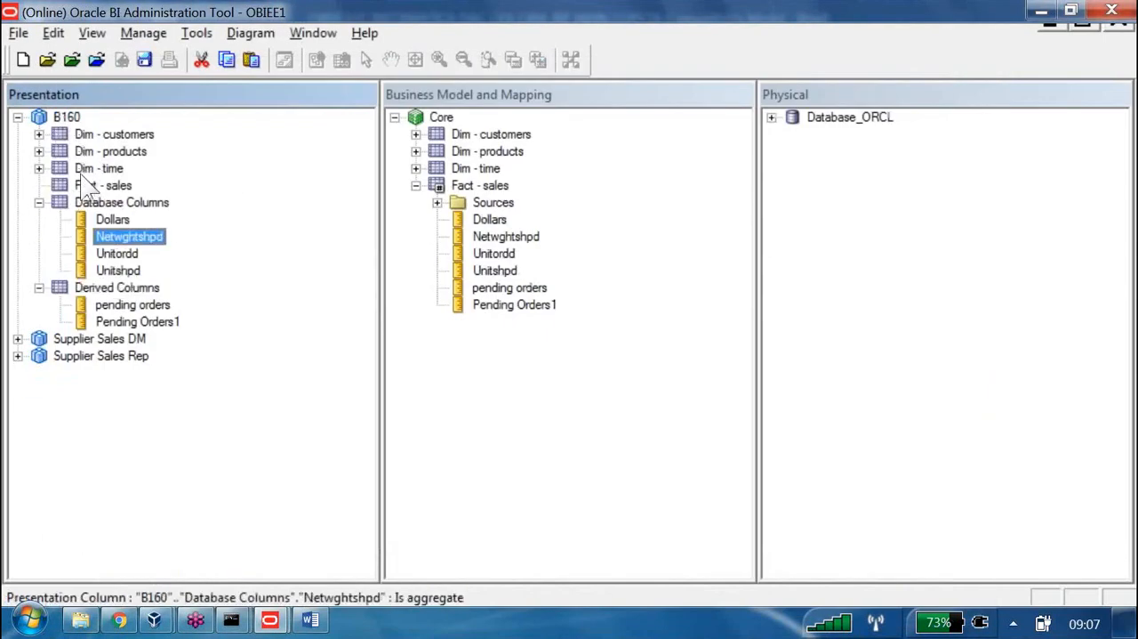
pyautogui.click(127, 304)
pyautogui.press('Down')
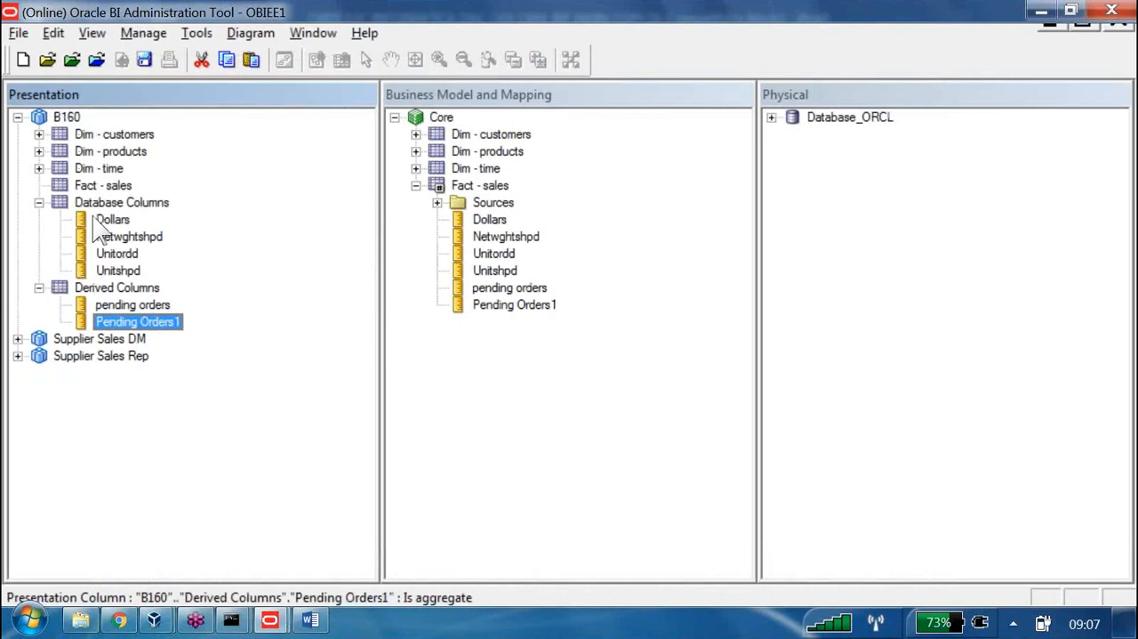
pyautogui.click(39, 202)
pyautogui.click(38, 219)
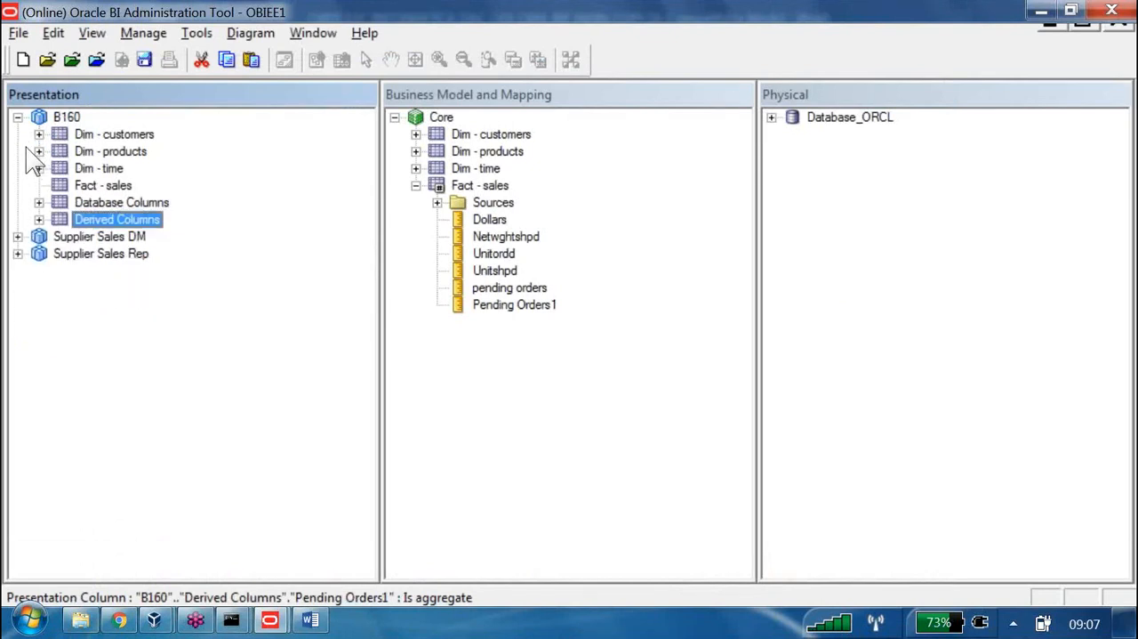
pyautogui.click(122, 202)
pyautogui.click(117, 219)
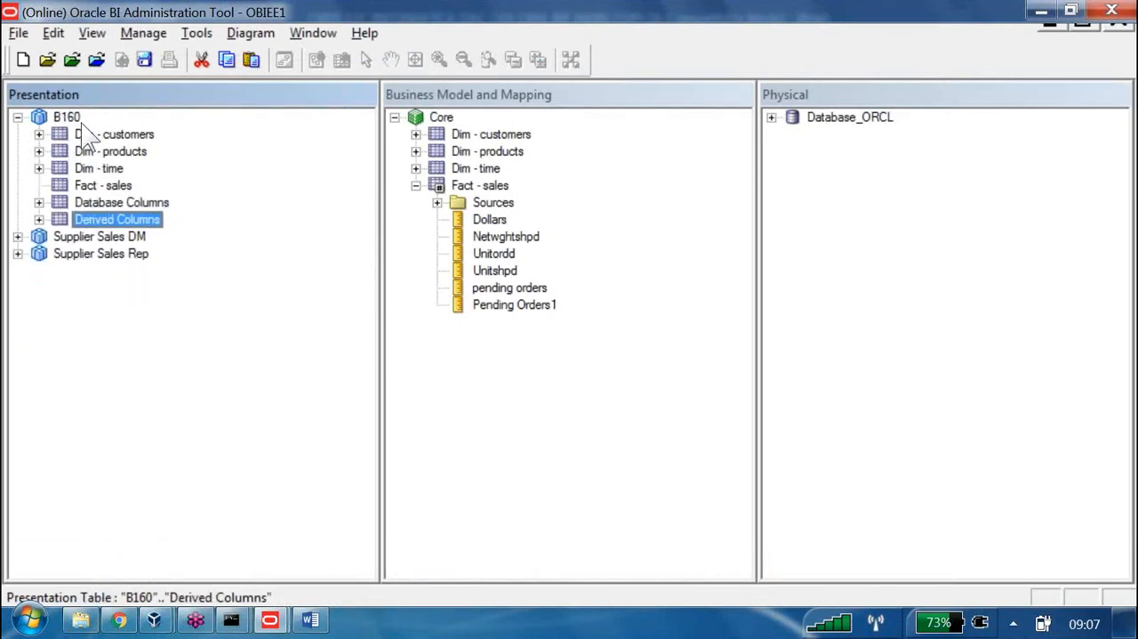
# Add Database Columns and Derived Columns from B160 as child presentation tables of the Fact - sales presentation table
pyautogui.click(119, 185)
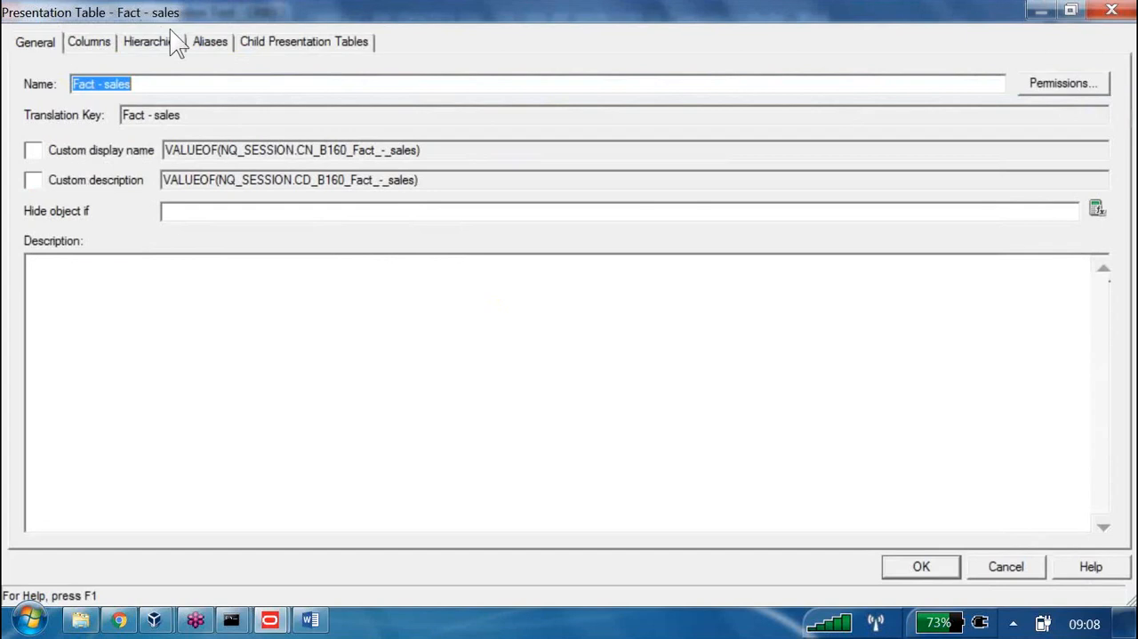
pyautogui.hotkey('ctrl', 'shift', 'Tab')
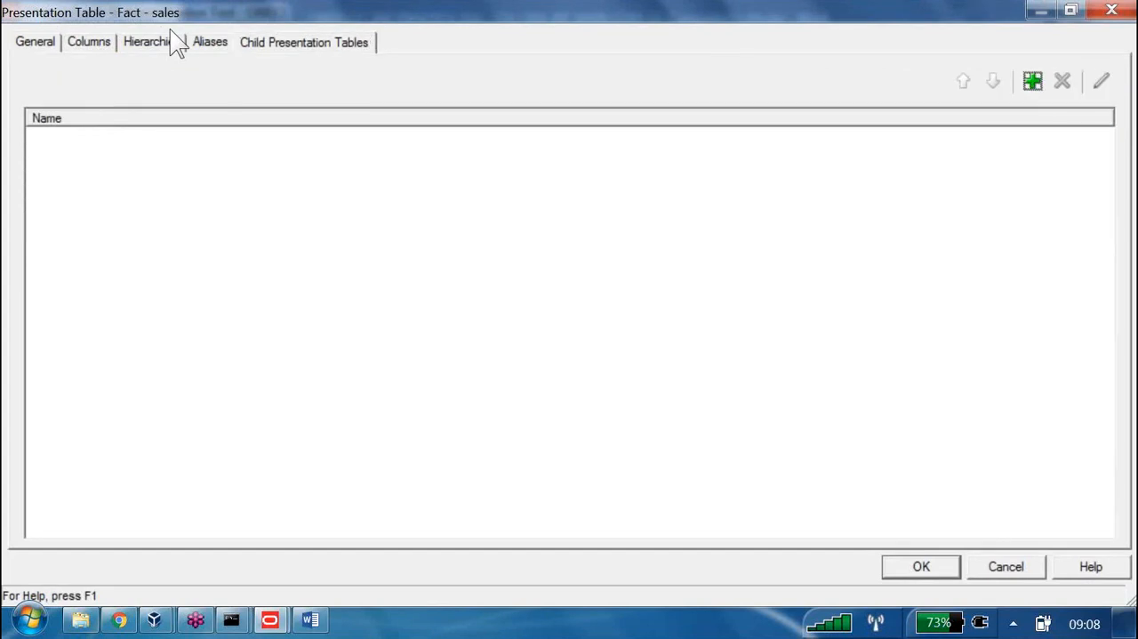
pyautogui.click(1033, 80)
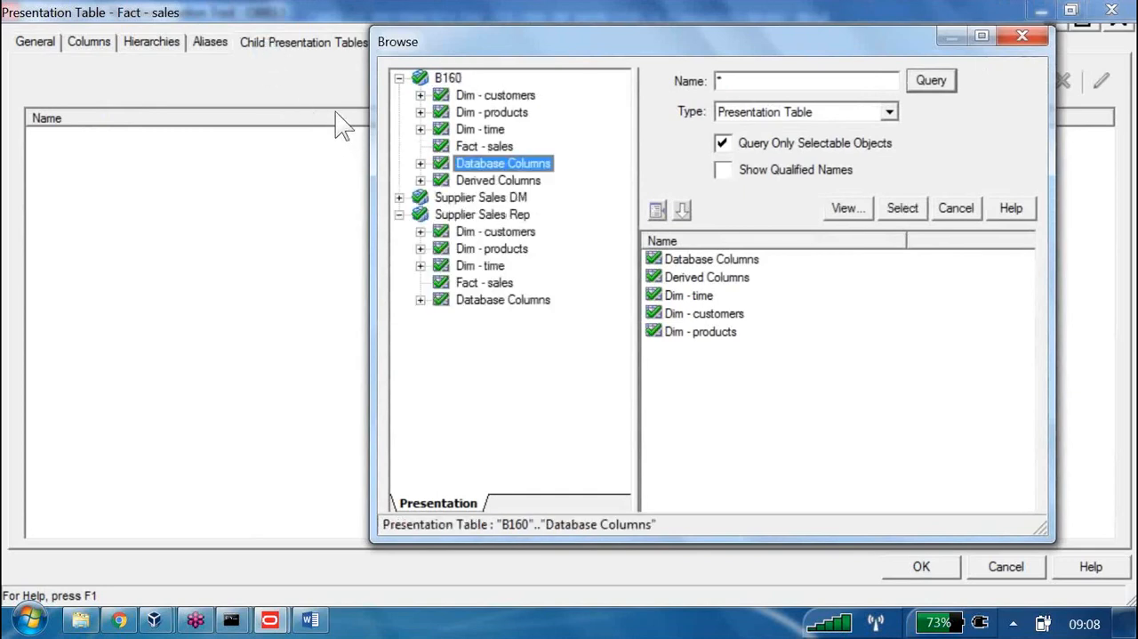
pyautogui.hotkey('shift', 'Down')
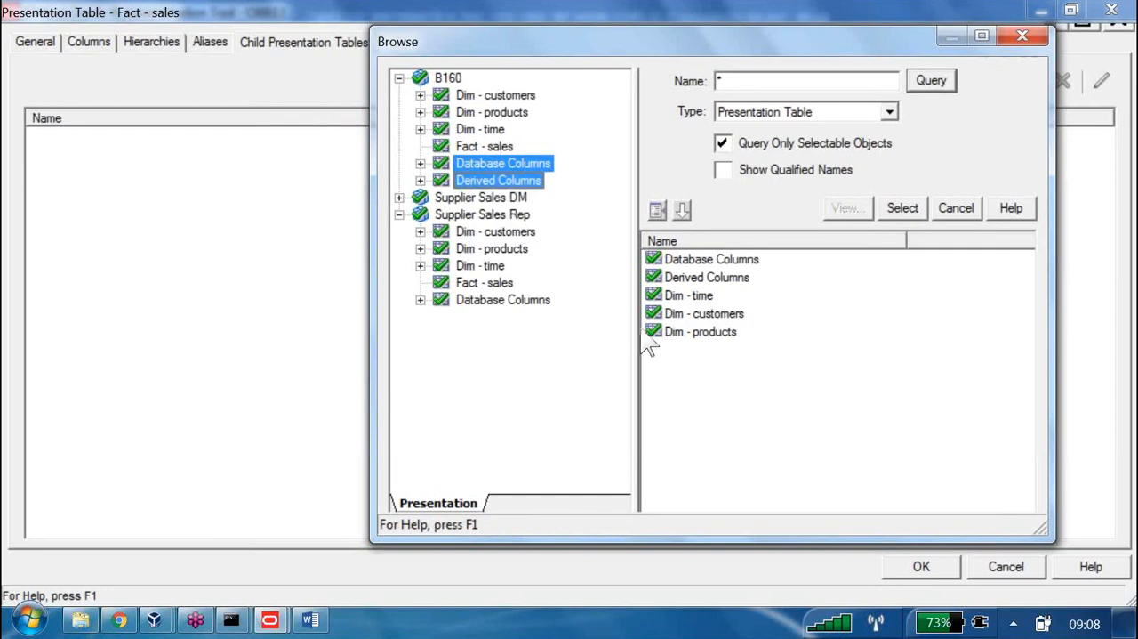
pyautogui.press('Return')
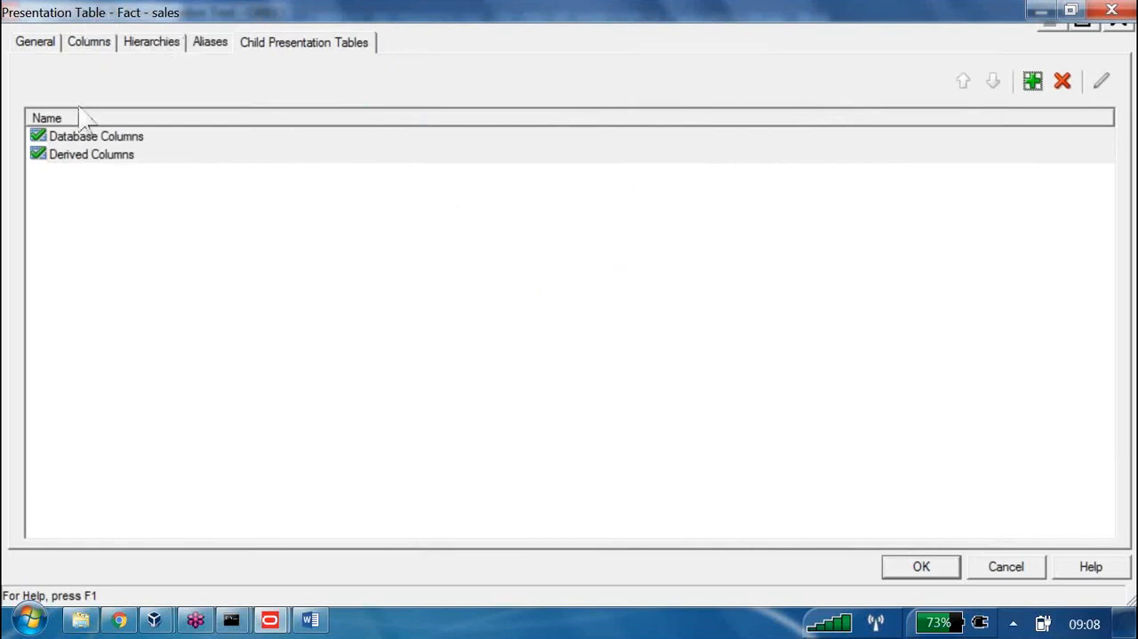
pyautogui.press('Escape')
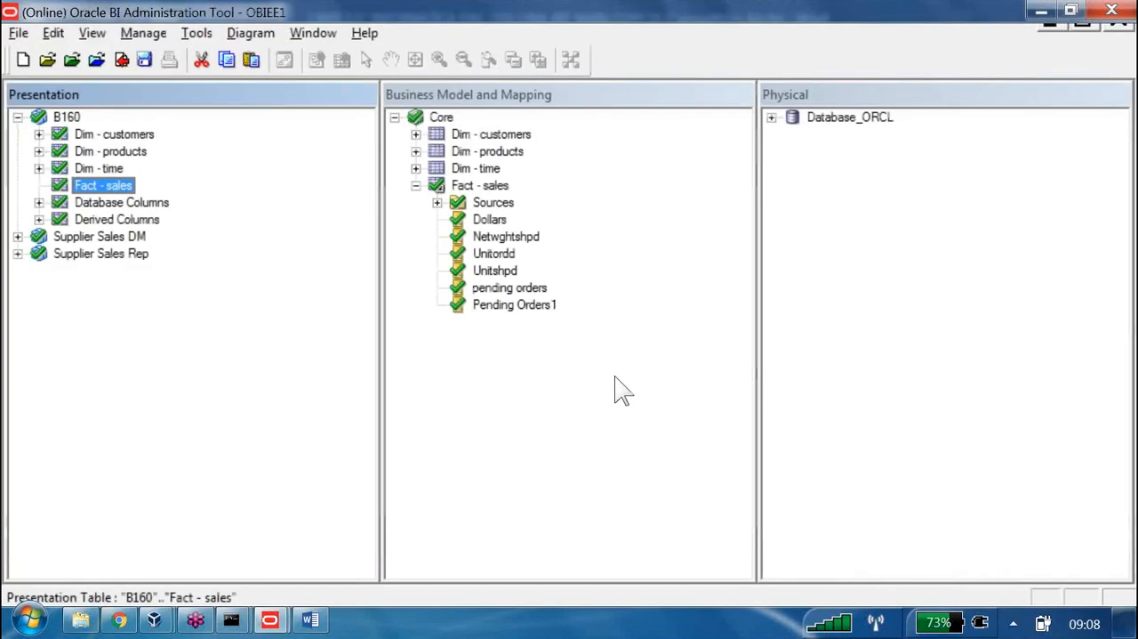
# Check in the nested table changes with a global consistency check, close the report and save the repository
pyautogui.click(122, 60)
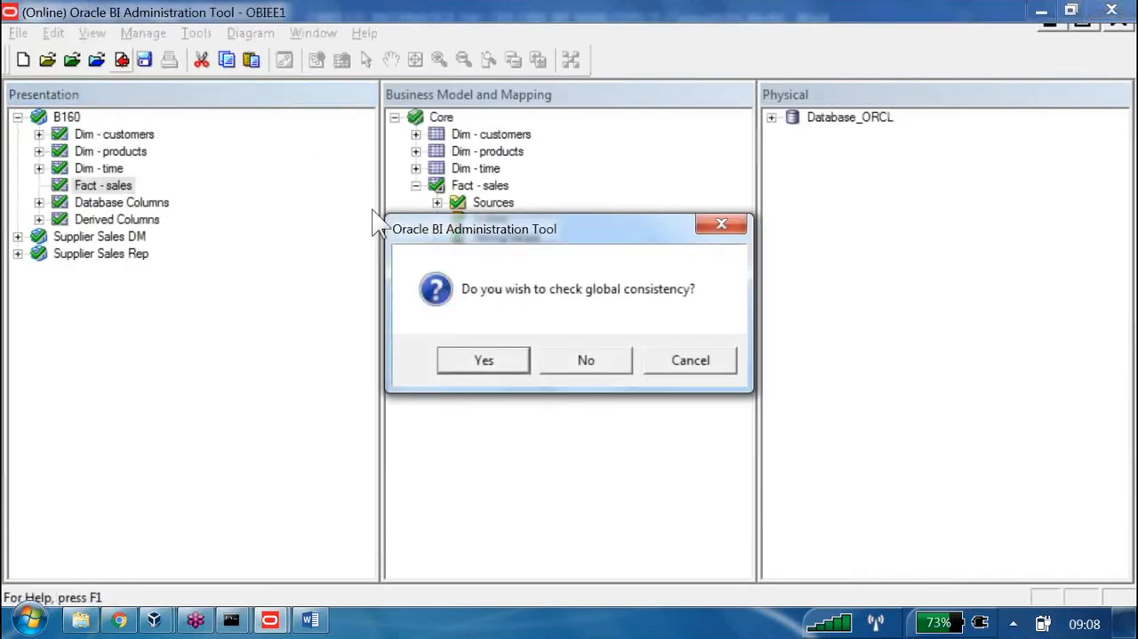
pyautogui.press('Return')
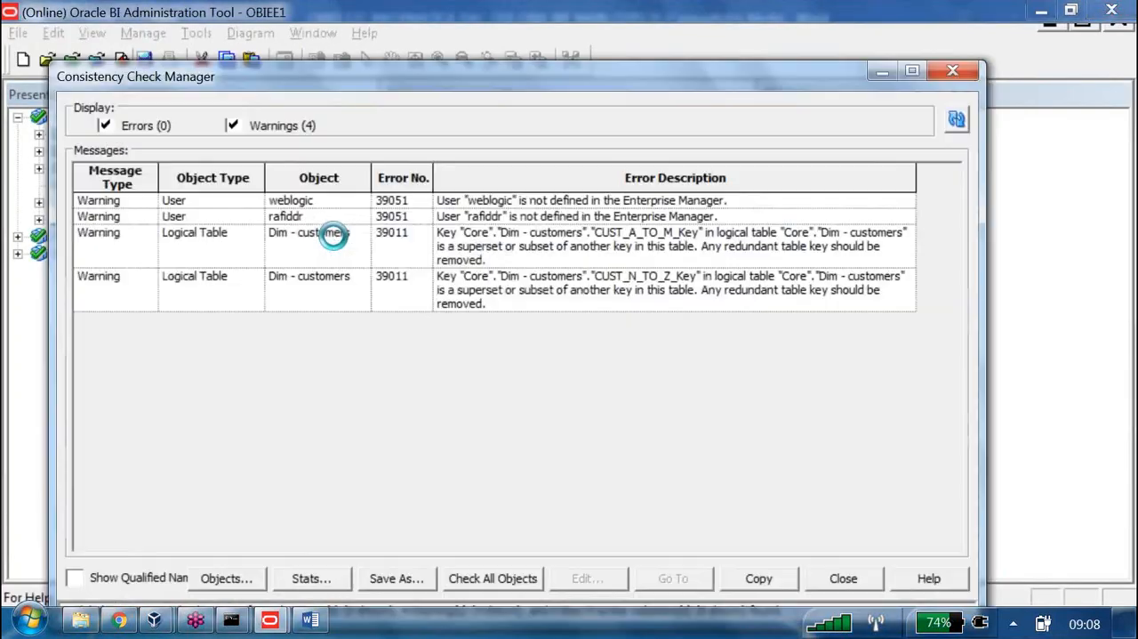
pyautogui.click(843, 578)
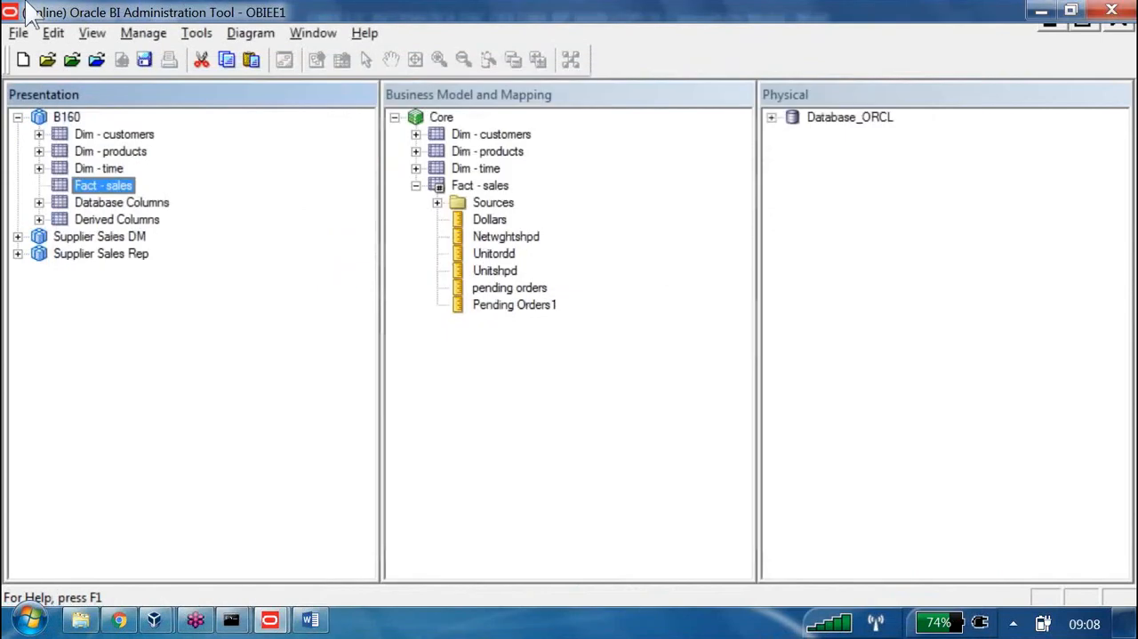
pyautogui.click(144, 60)
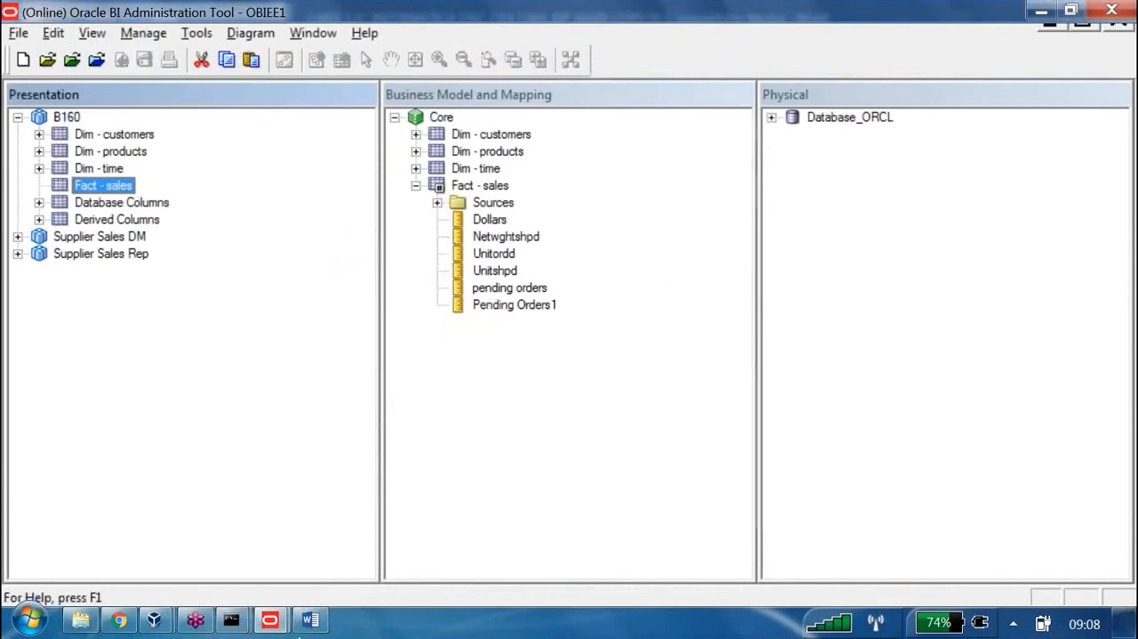
# Consult the nested folders instructions in the Word document, and return to B160's presentation tables in the Oracle BI Administration Tool
pyautogui.moveTo(305, 623)
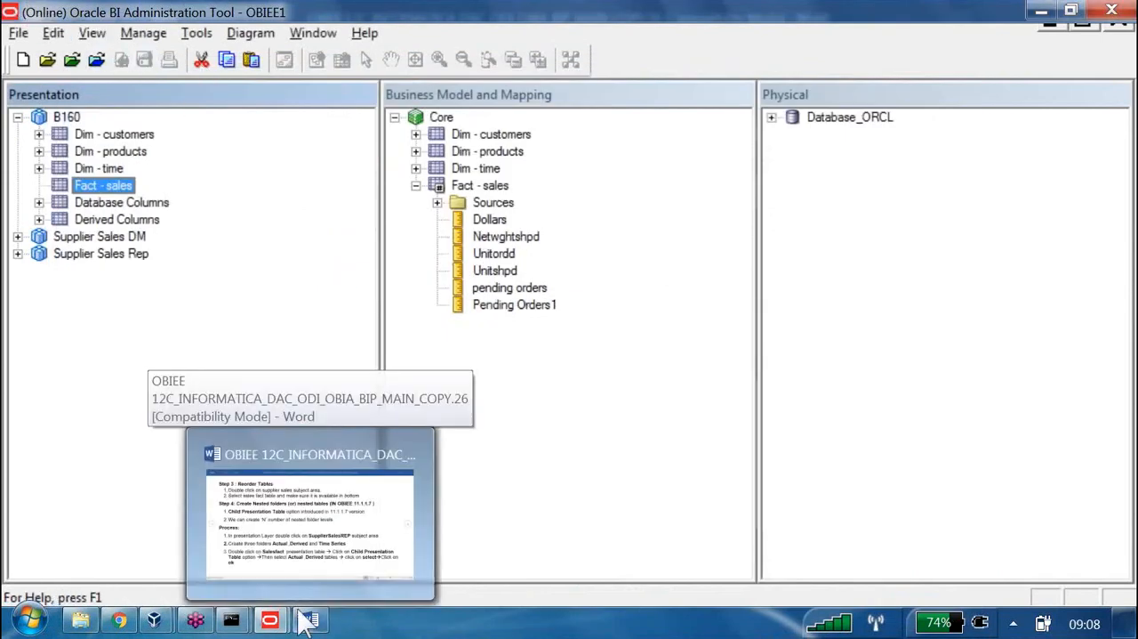
pyautogui.click(391, 464)
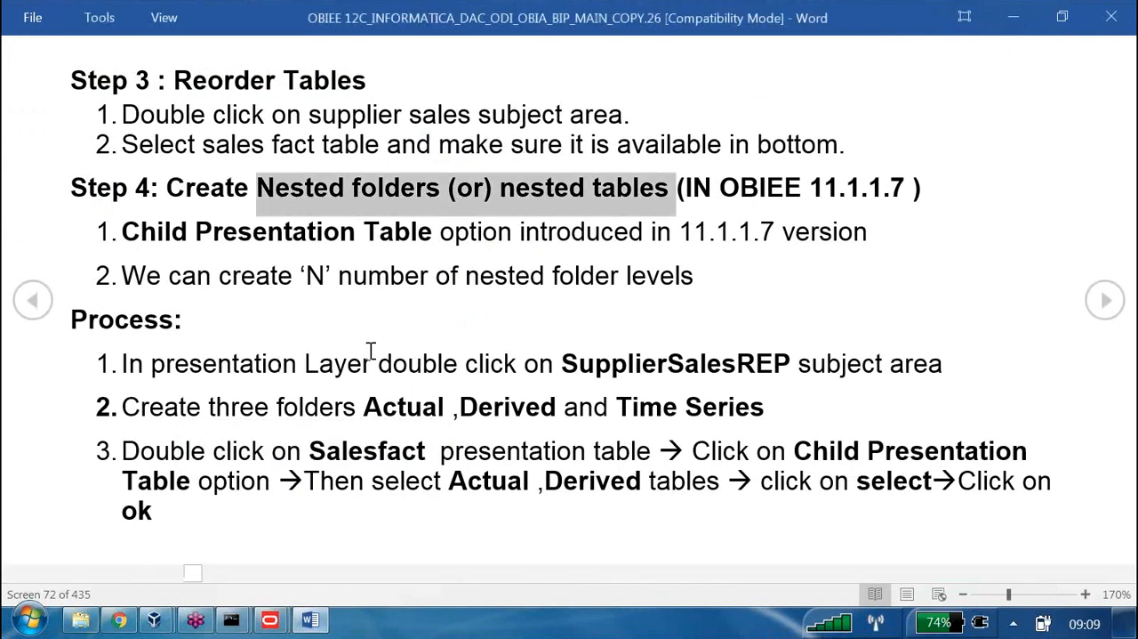
pyautogui.hotkey('alt', 'Tab')
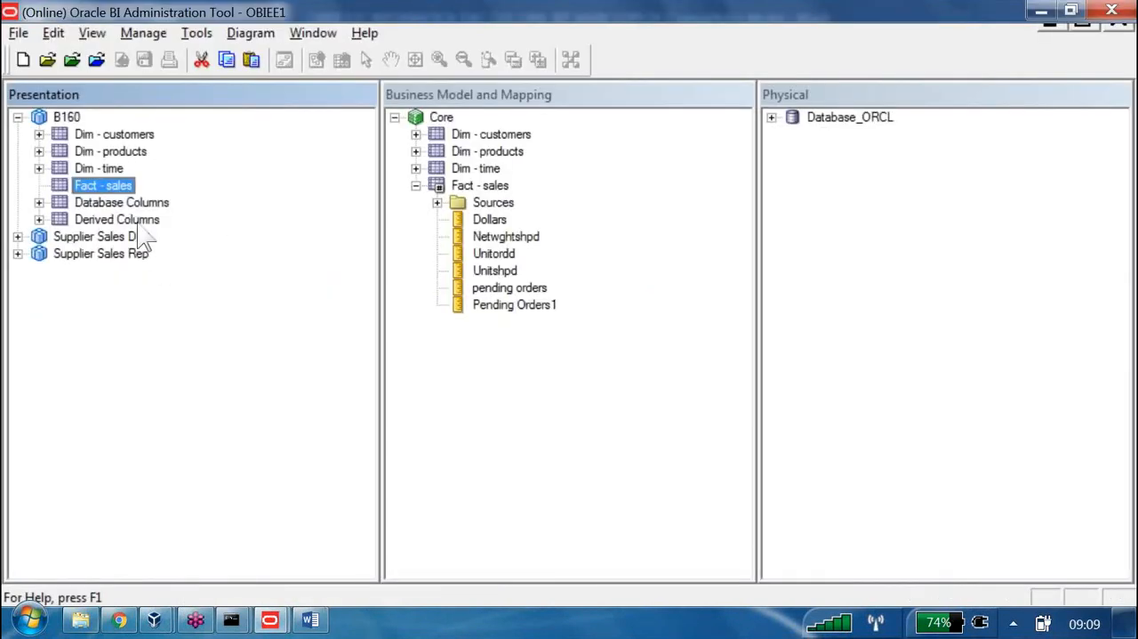
pyautogui.press('Down')
pyautogui.press('Down')
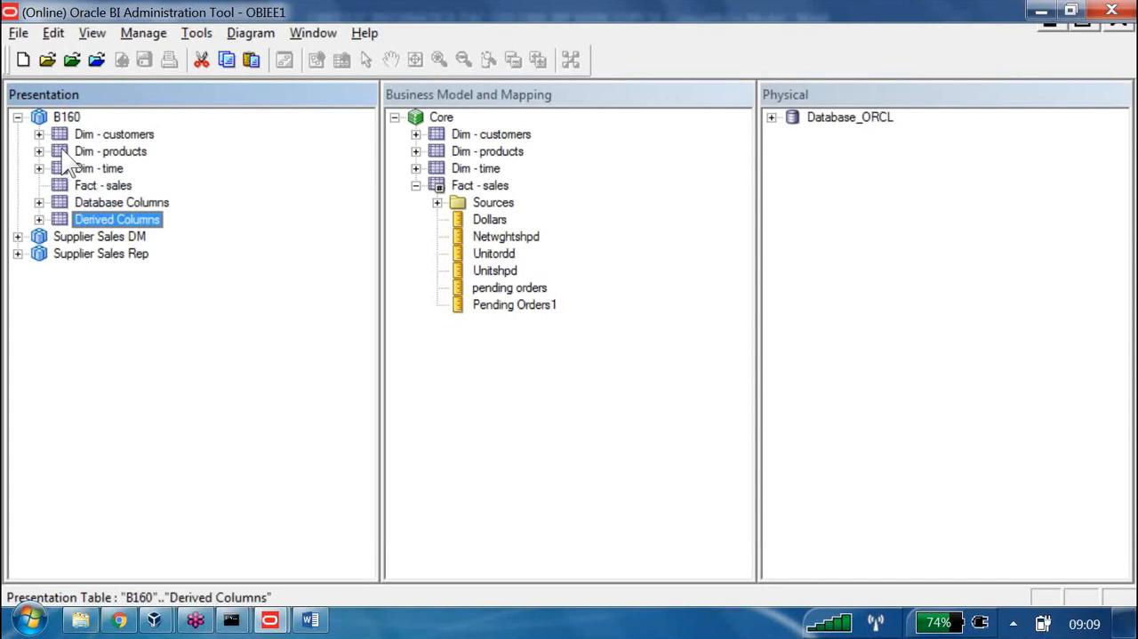
# Switch to Oracle BI Answers in Chrome, close the column formula editor and look through the subject areas offered for a new analysis
pyautogui.click(123, 622)
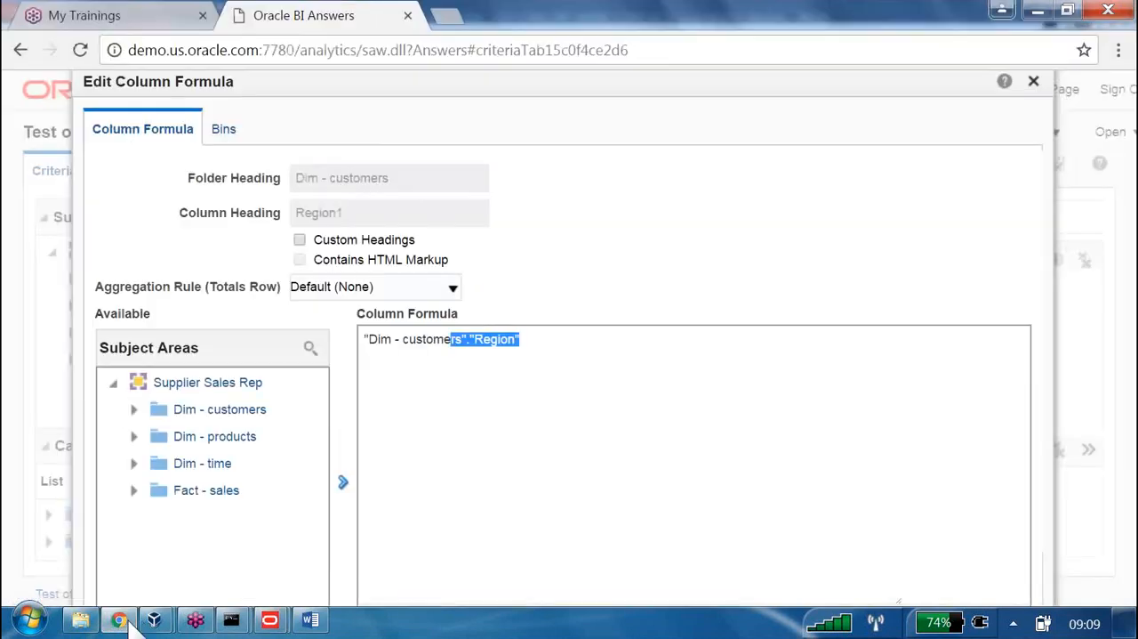
pyautogui.click(1030, 82)
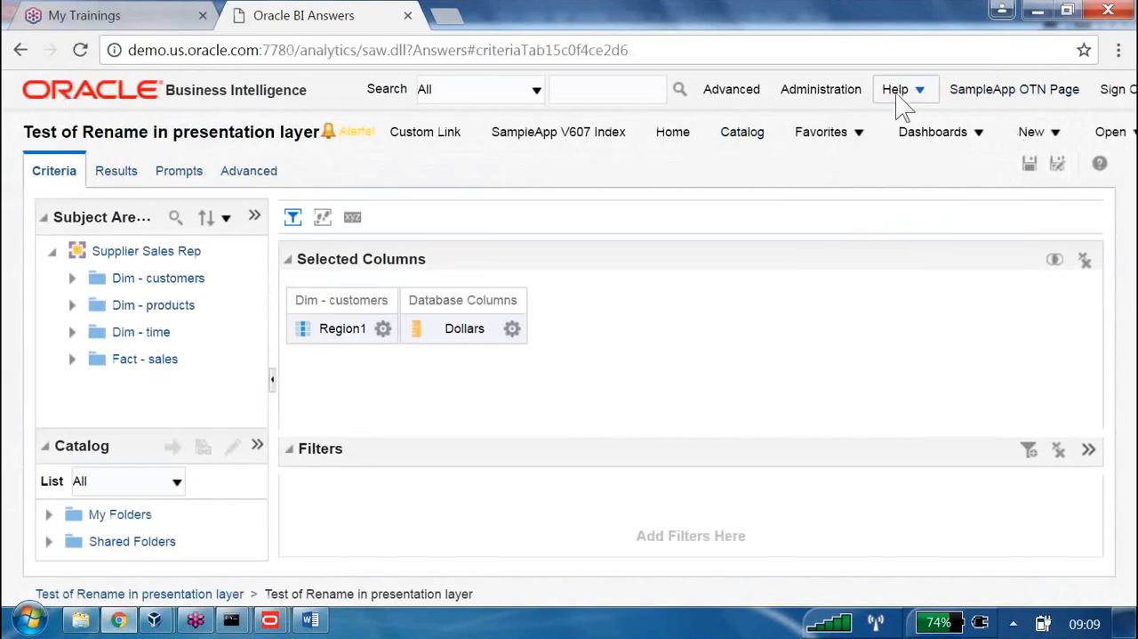
pyautogui.click(1057, 133)
pyautogui.click(1067, 307)
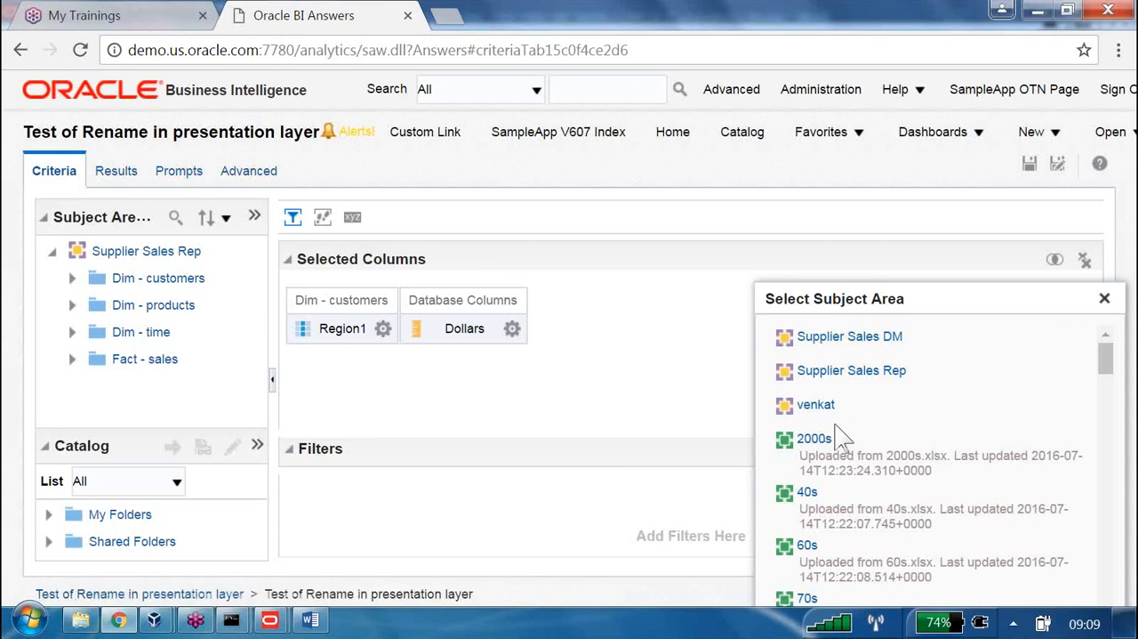
# Reload the server metadata for the analysis's subject areas
pyautogui.click(254, 218)
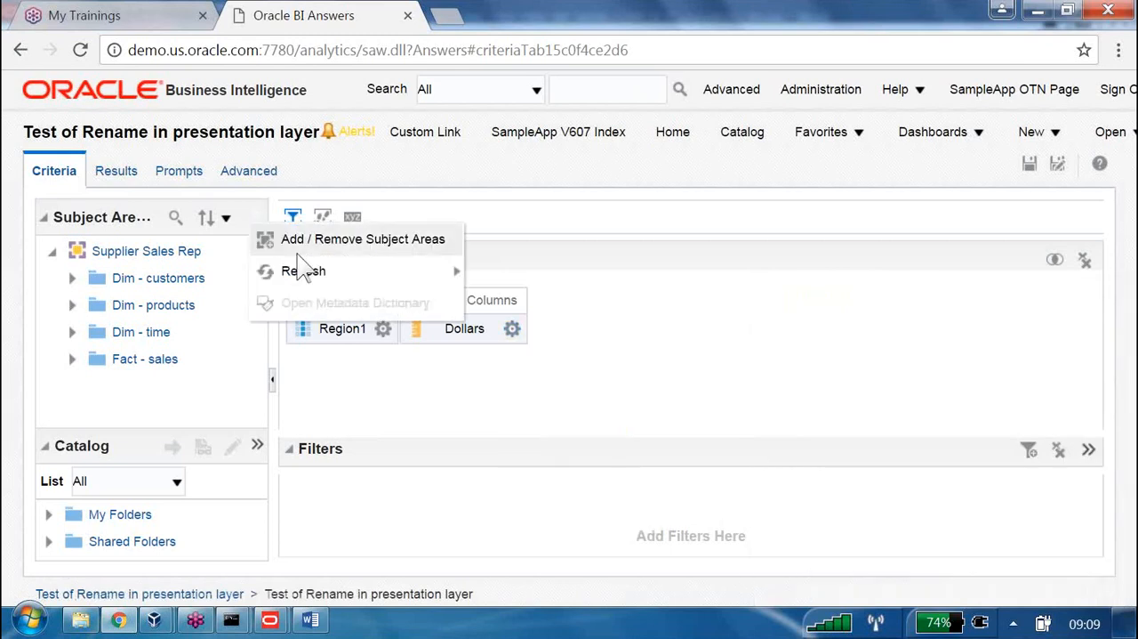
pyautogui.moveTo(343, 280)
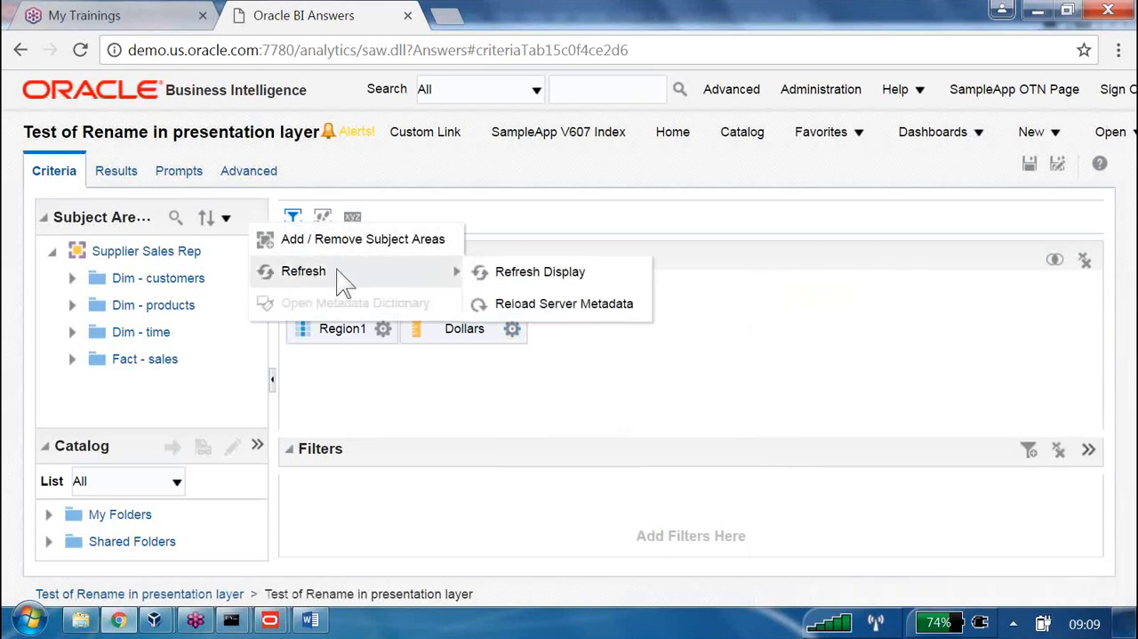
pyautogui.click(553, 307)
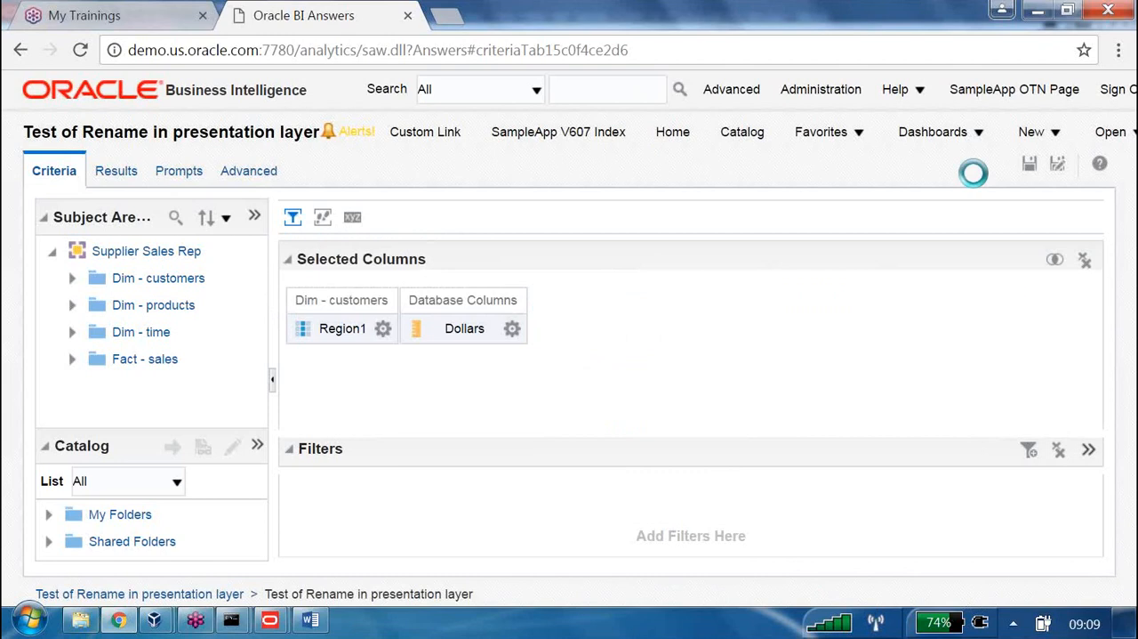
# Look for B160 among the subject areas for a new analysis, and dismiss the list
pyautogui.click(1032, 145)
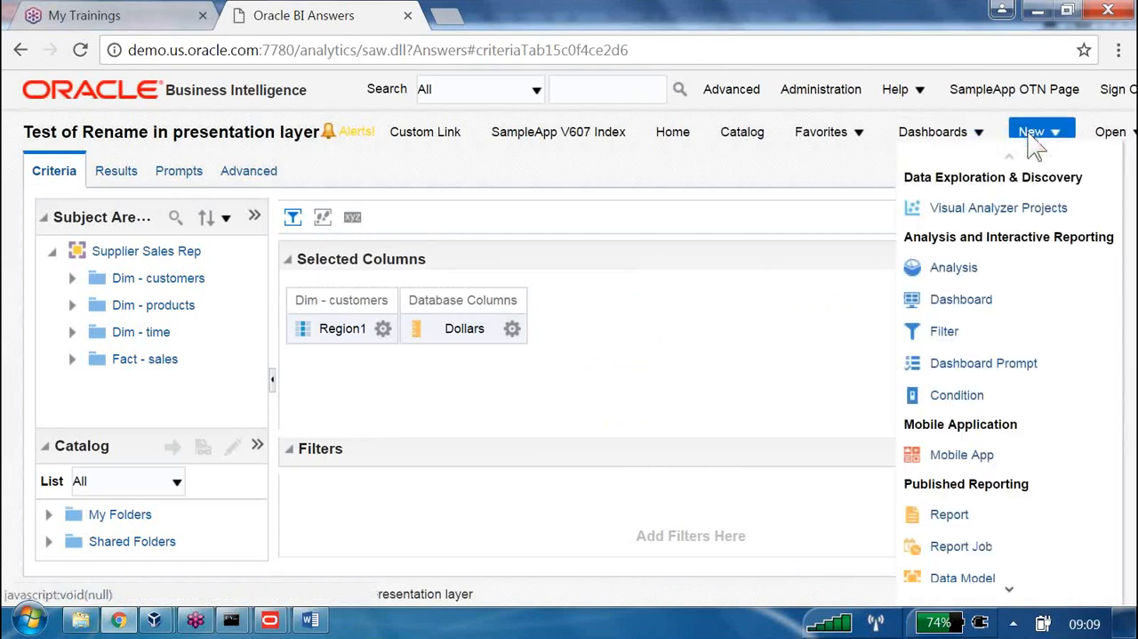
pyautogui.click(953, 267)
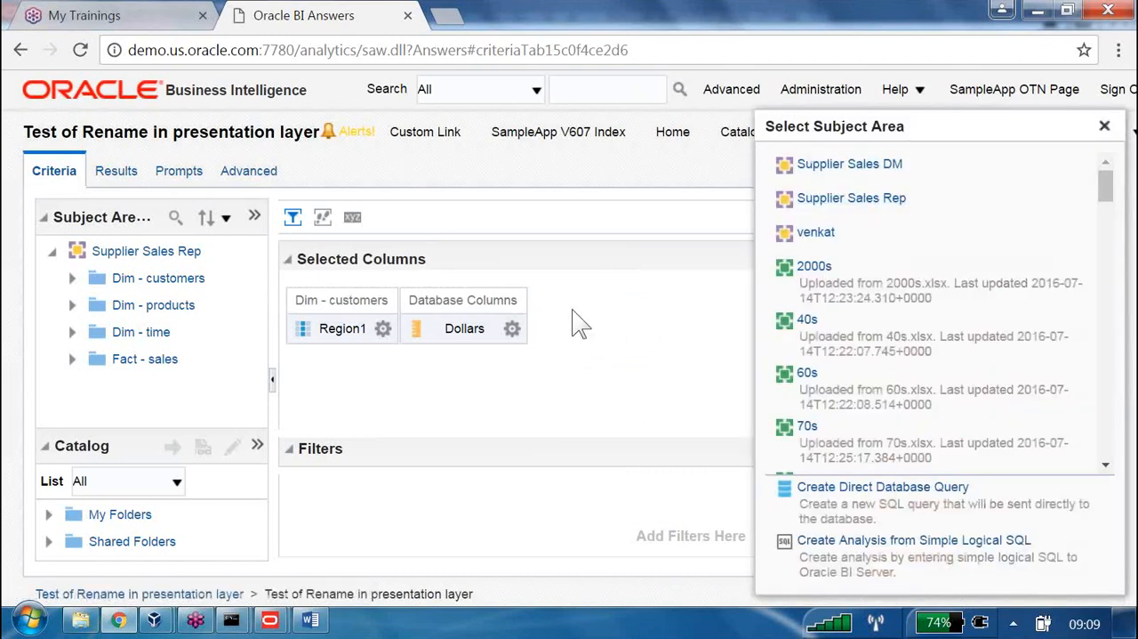
pyautogui.click(610, 348)
# Reload the Oracle BI page and create a new analysis on the B160 subject area
pyautogui.click(670, 49)
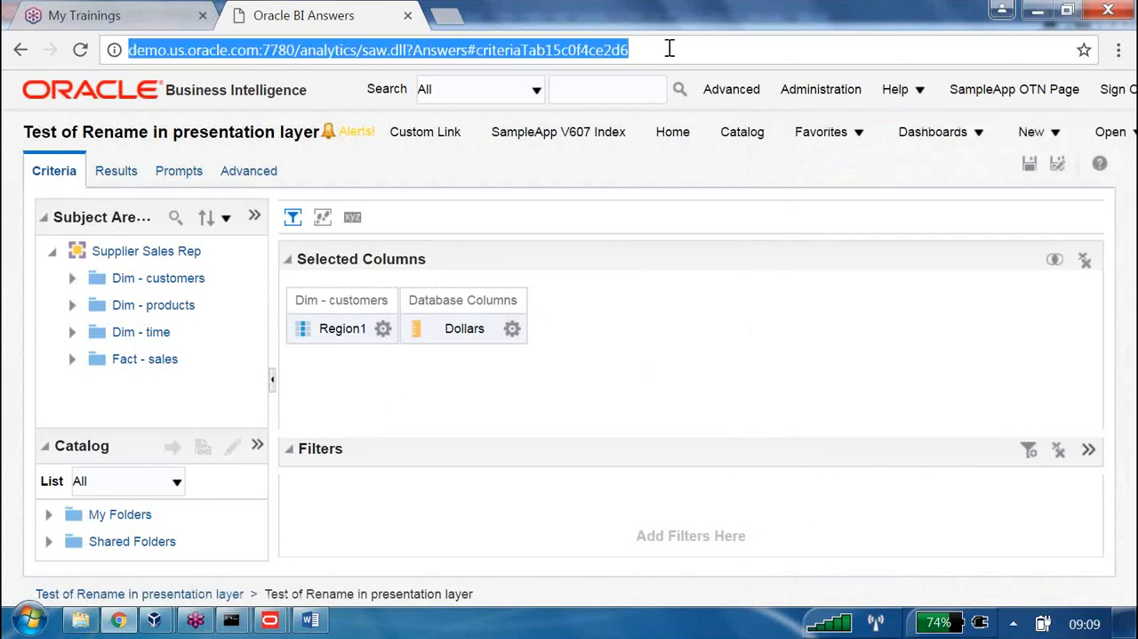
pyautogui.press('Return')
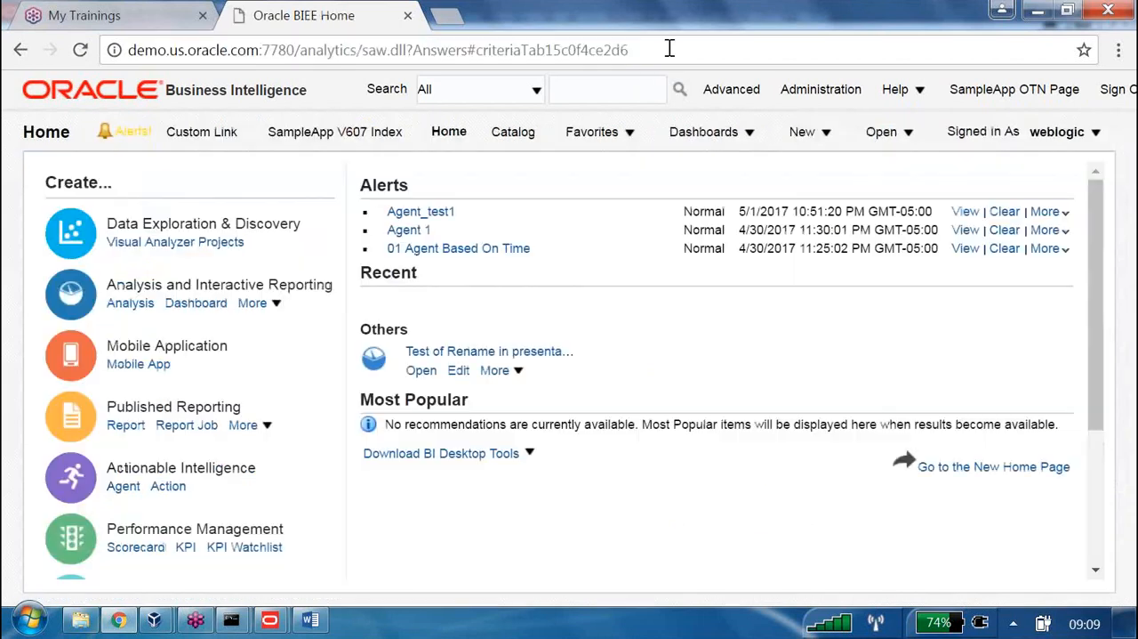
pyautogui.click(828, 140)
pyautogui.click(842, 266)
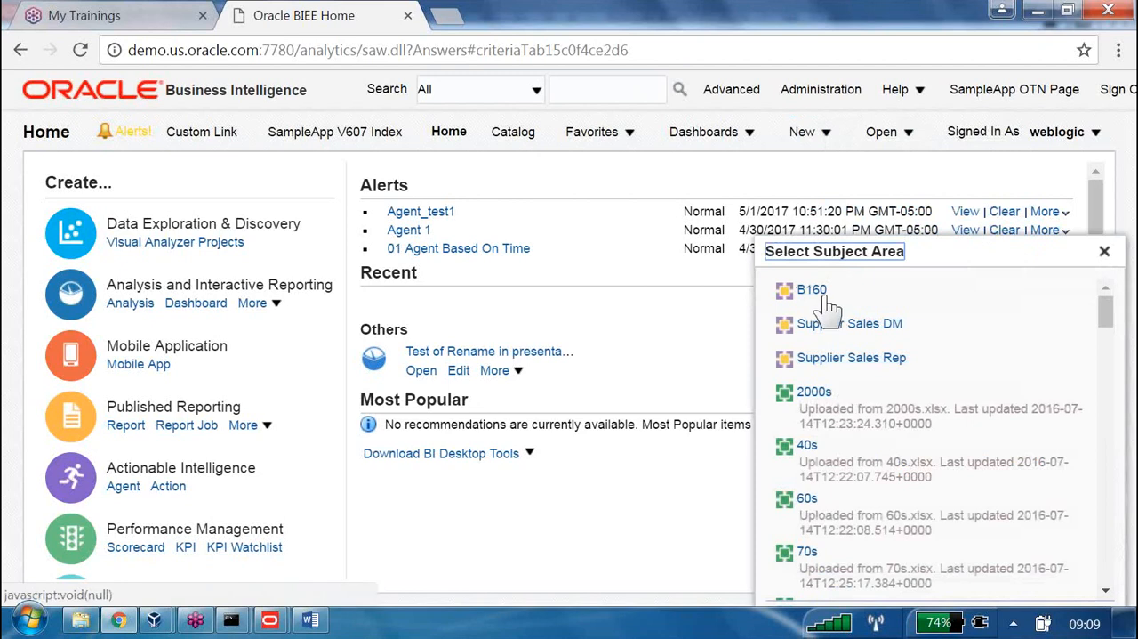
pyautogui.click(822, 295)
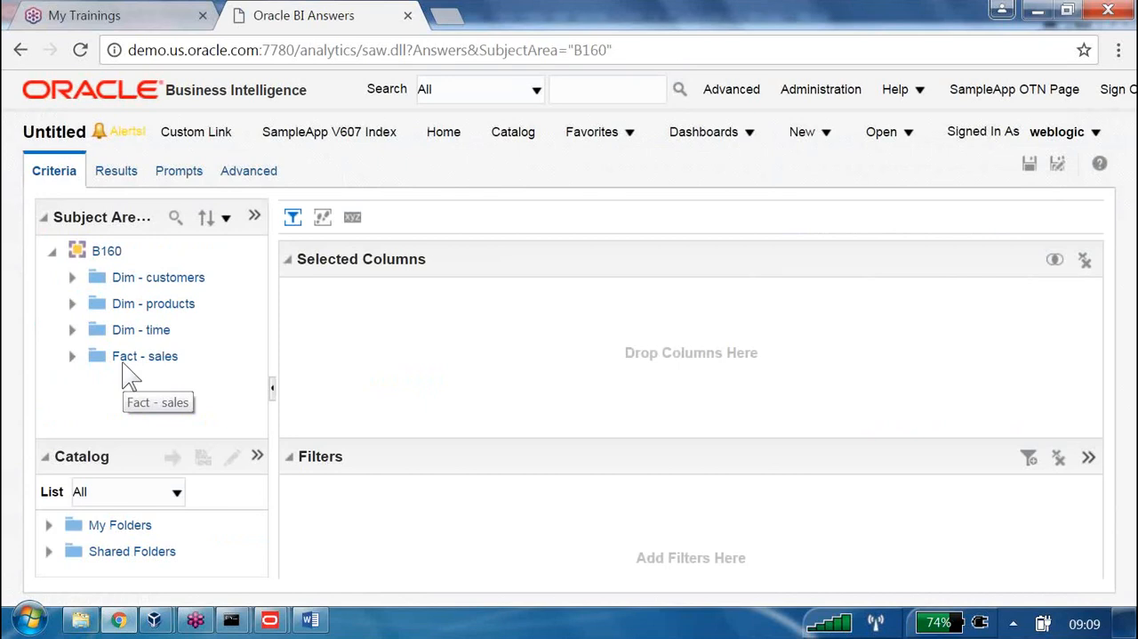
# Compare the Fact - sales subfolders in the new analysis with B160's presentation tables in the Oracle BI Administration Tool, finishing in the latter
pyautogui.hotkey('alt', 'Tab')
pyautogui.click(121, 202)
pyautogui.click(120, 219)
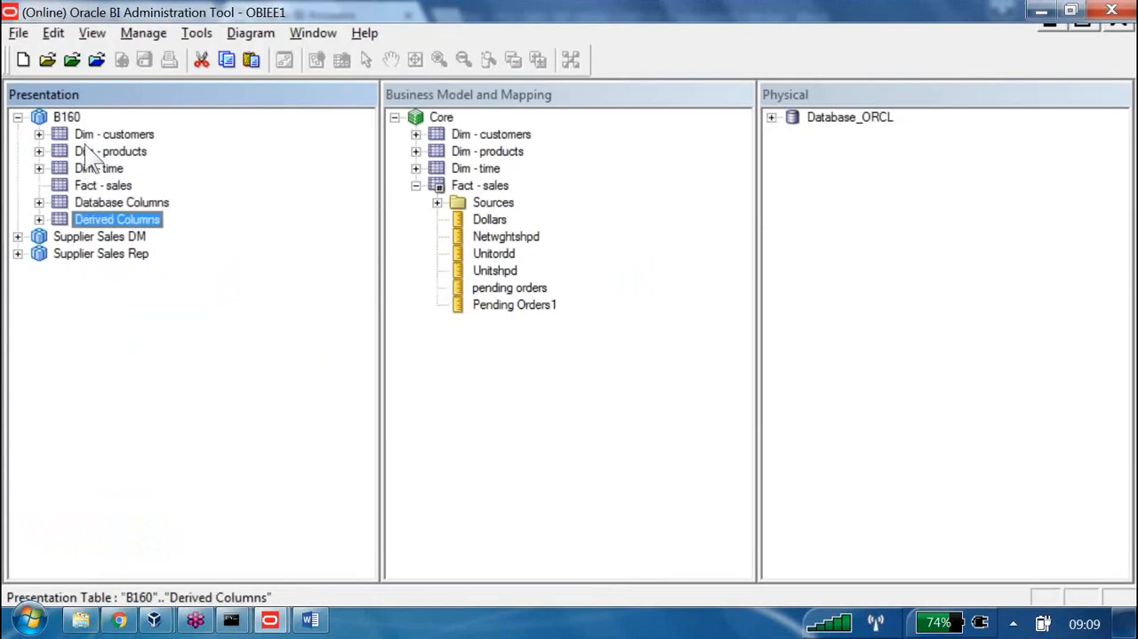
pyautogui.hotkey('alt', 'Tab')
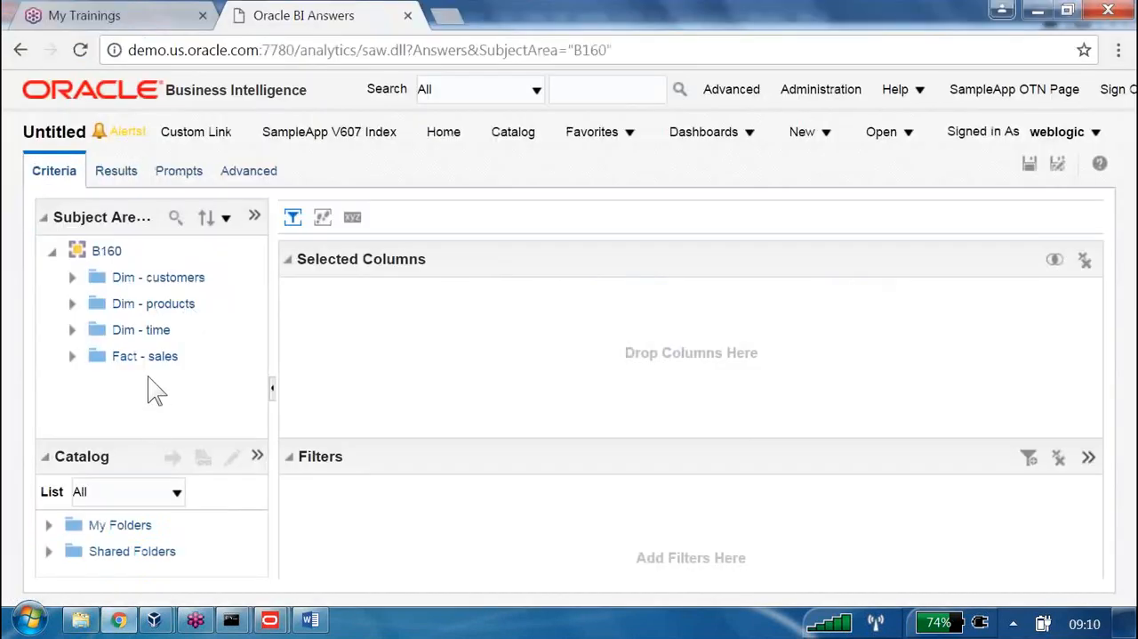
pyautogui.click(72, 356)
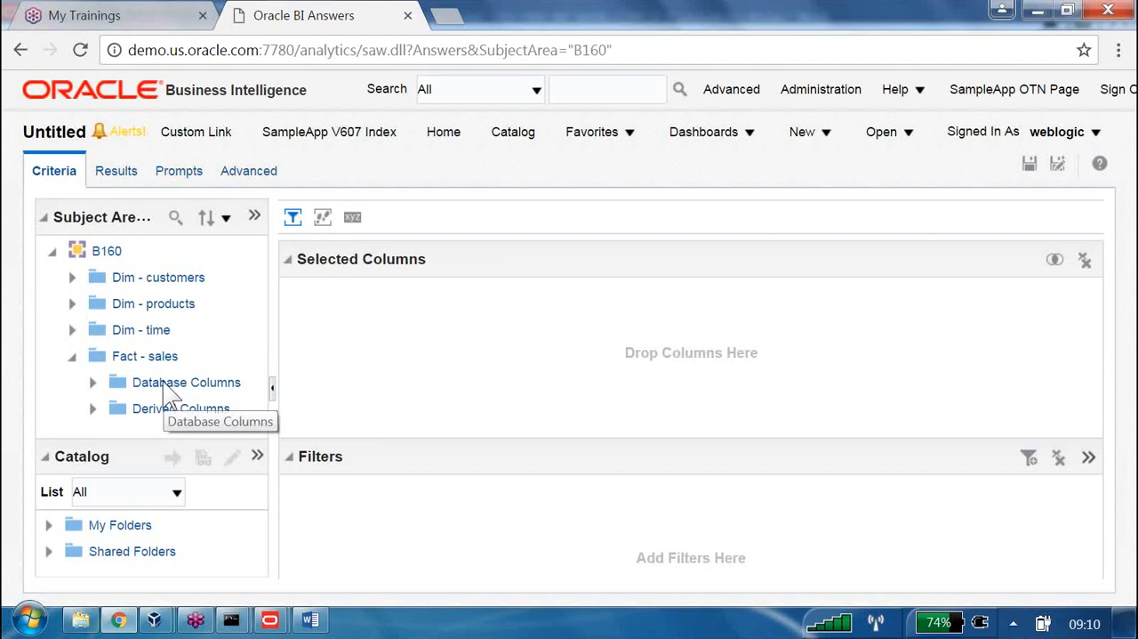
pyautogui.hotkey('alt', 'Tab')
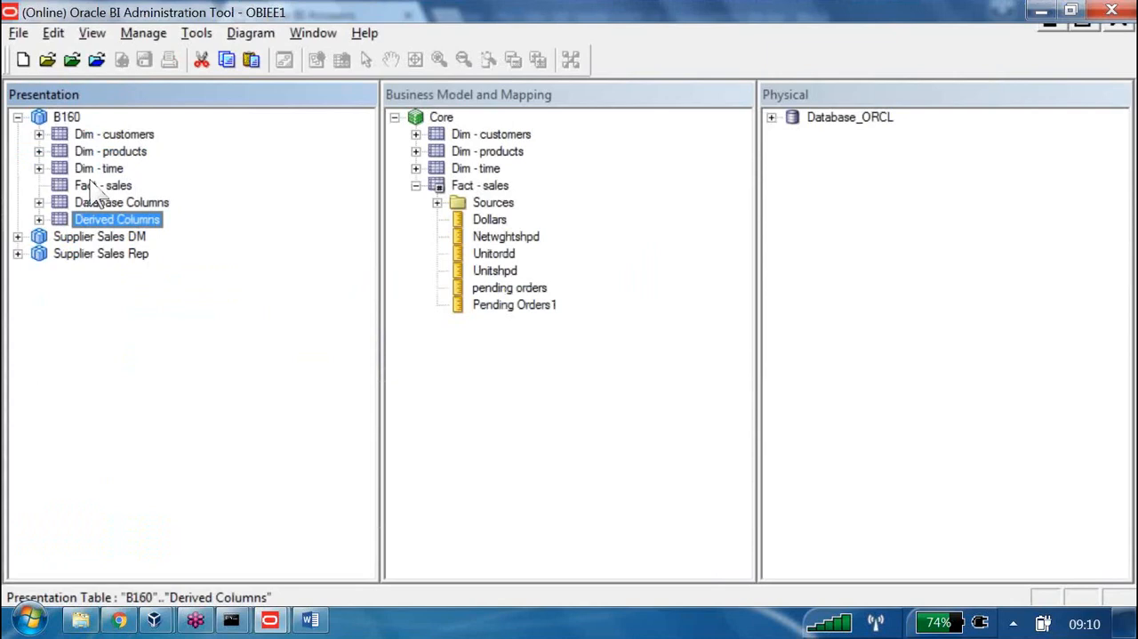
pyautogui.hotkey('alt', 'Tab')
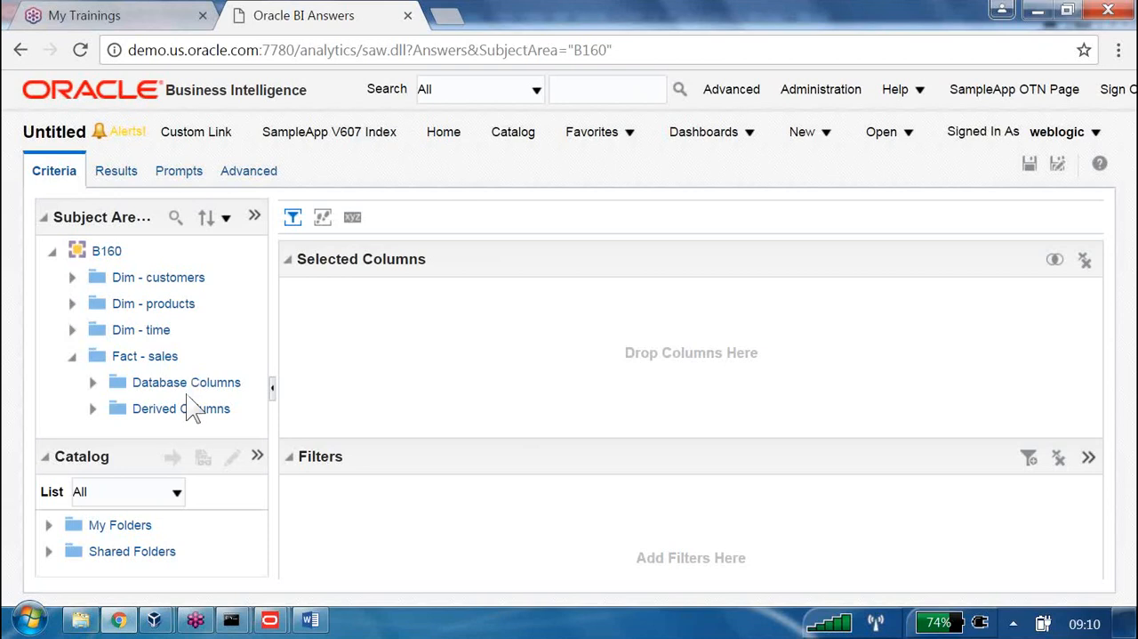
pyautogui.hotkey('alt', 'Tab')
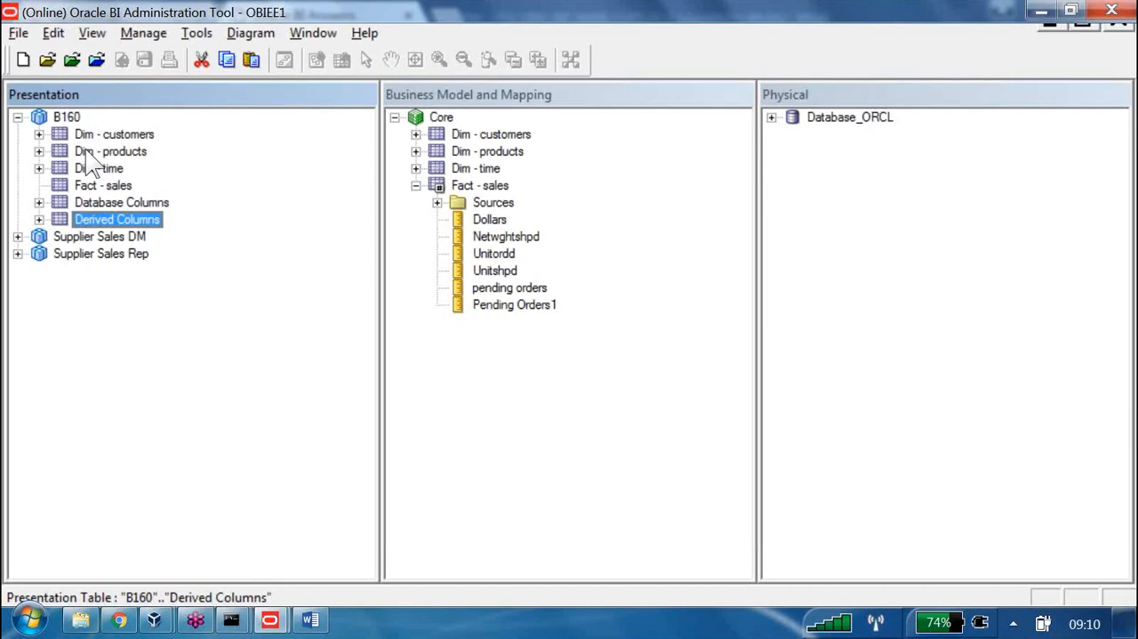
# Try to add Derived Columns as a child presentation table of Database Columns
pyautogui.press('Up')
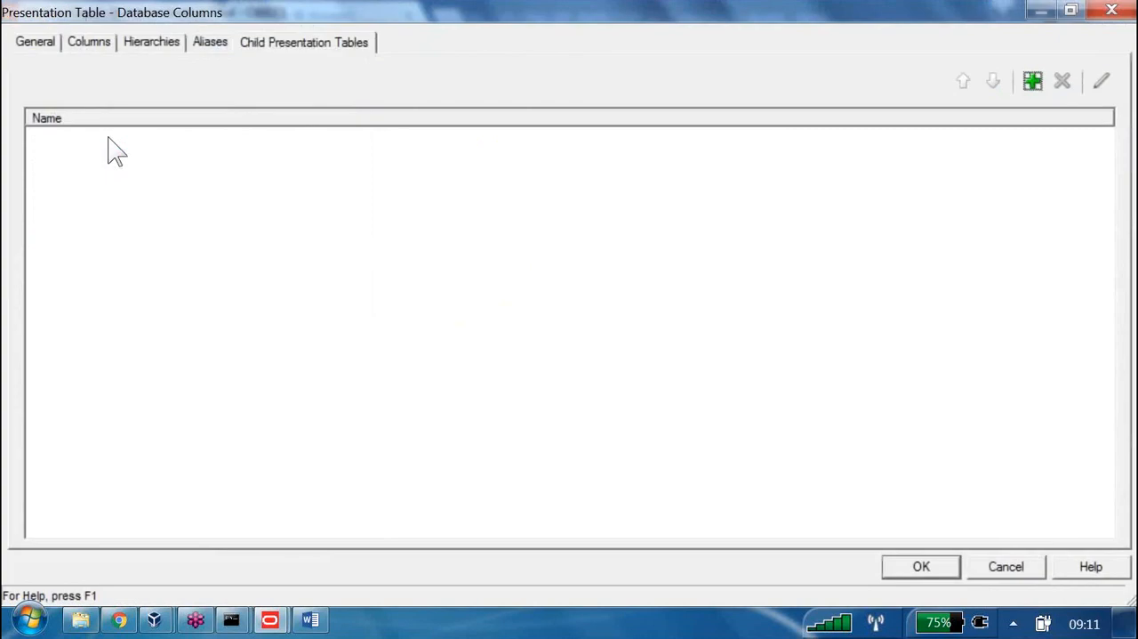
pyautogui.click(1032, 81)
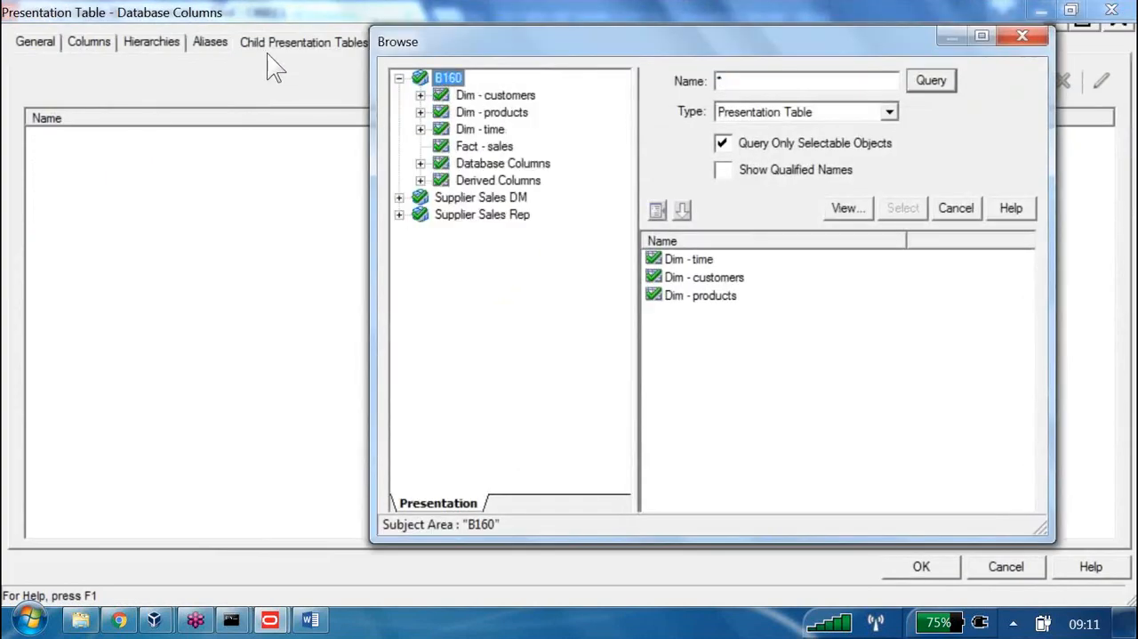
pyautogui.click(500, 181)
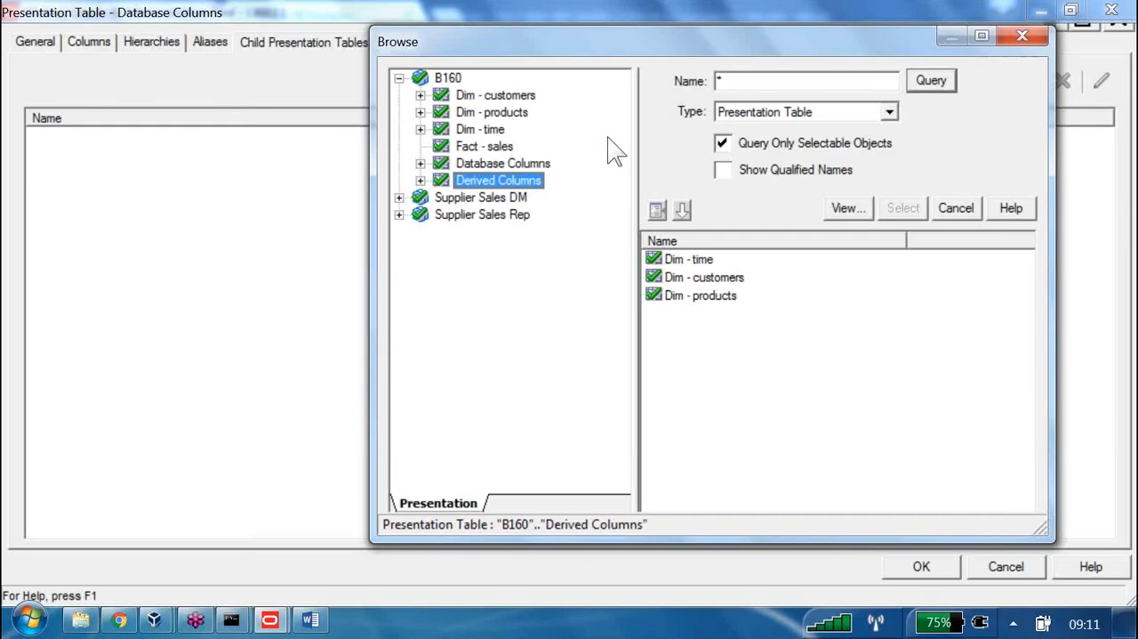
pyautogui.press('Escape')
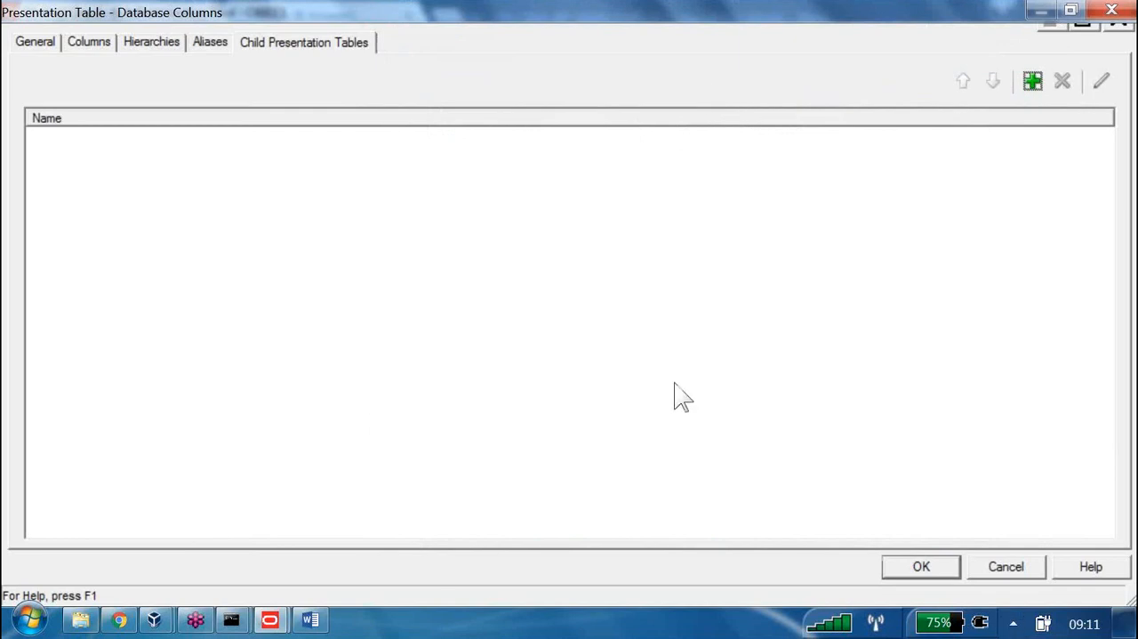
pyautogui.press('Escape')
# Remove Derived Columns from the child presentation tables of Fact - sales in B160
pyautogui.doubleClick(123, 182)
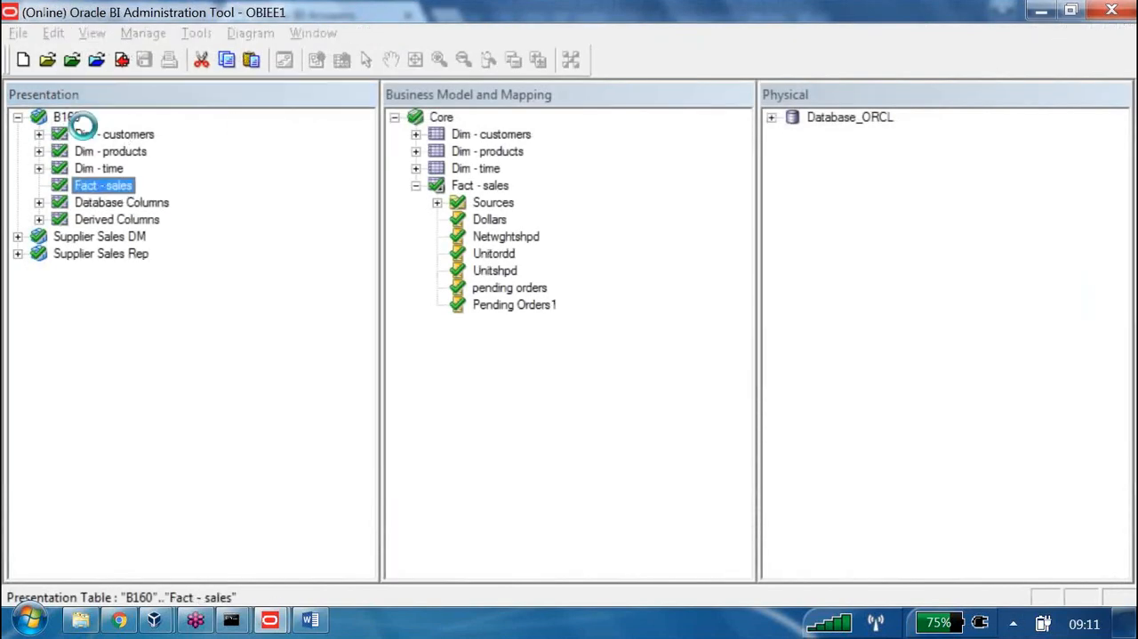
pyautogui.click(118, 154)
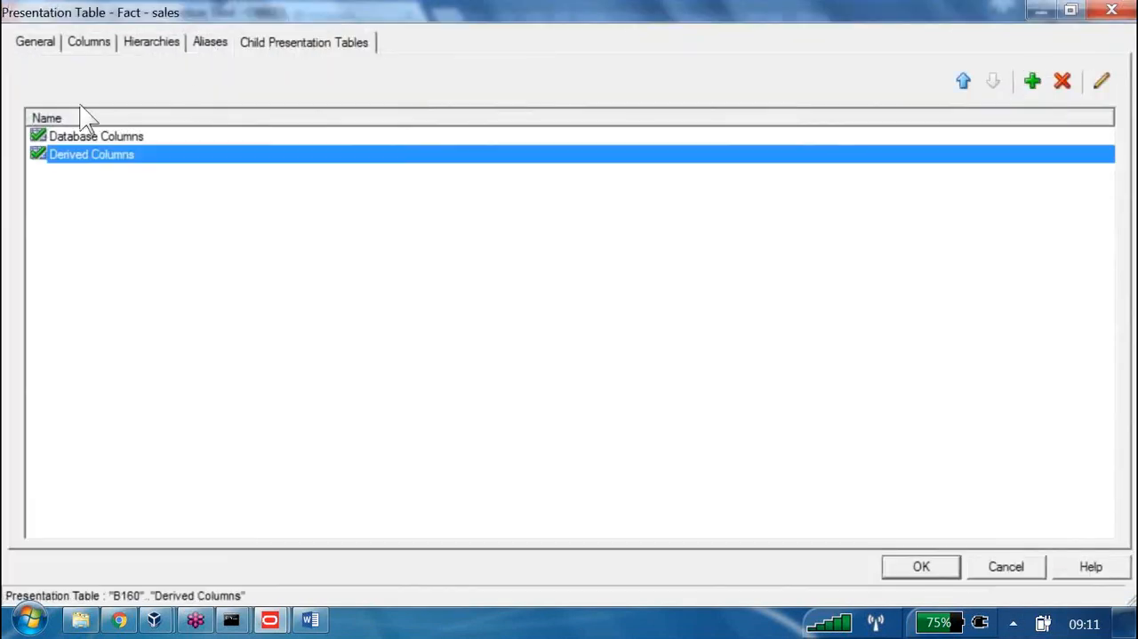
pyautogui.press('Delete')
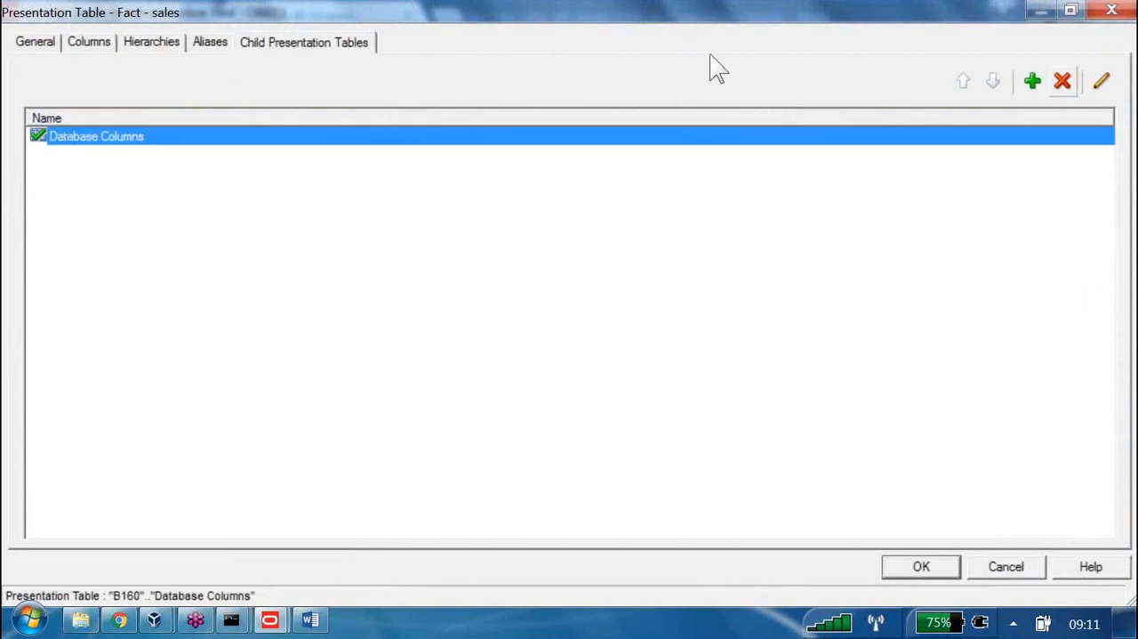
pyautogui.press('Escape')
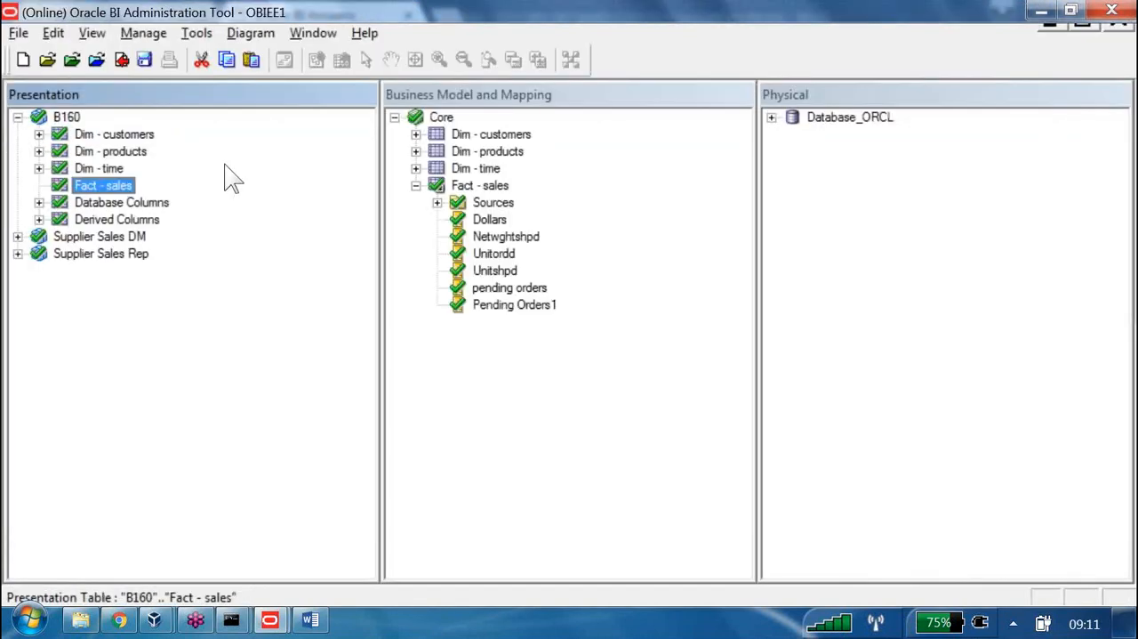
# Add Derived Columns as a child presentation table of Database Columns, and check in and save the repository changes
pyautogui.press('Down')
pyautogui.press('Return')
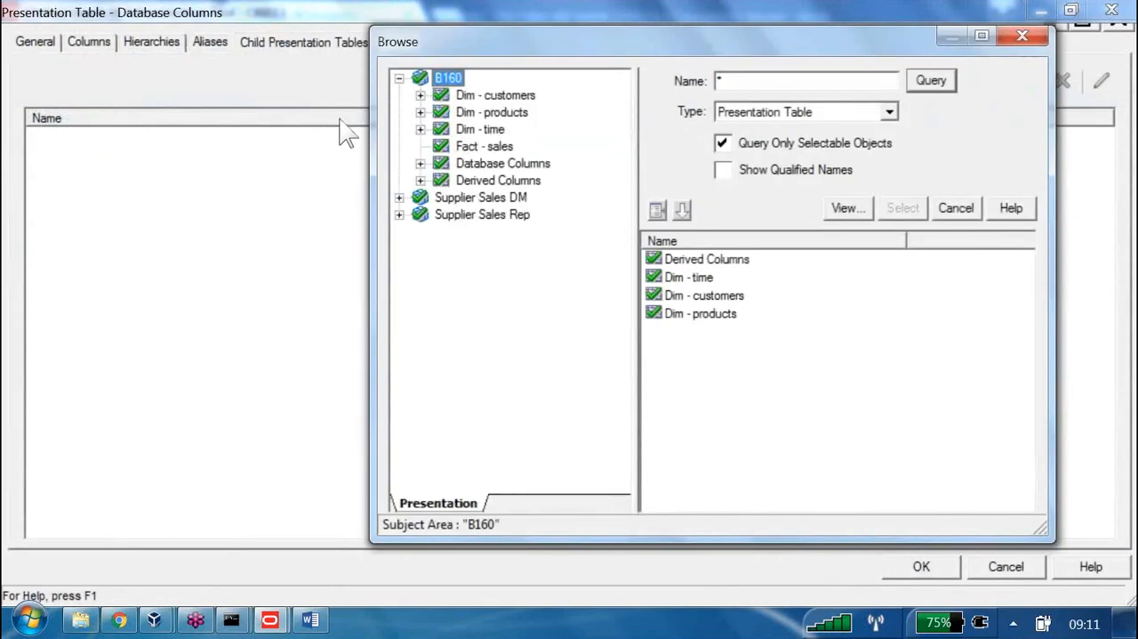
pyautogui.click(498, 181)
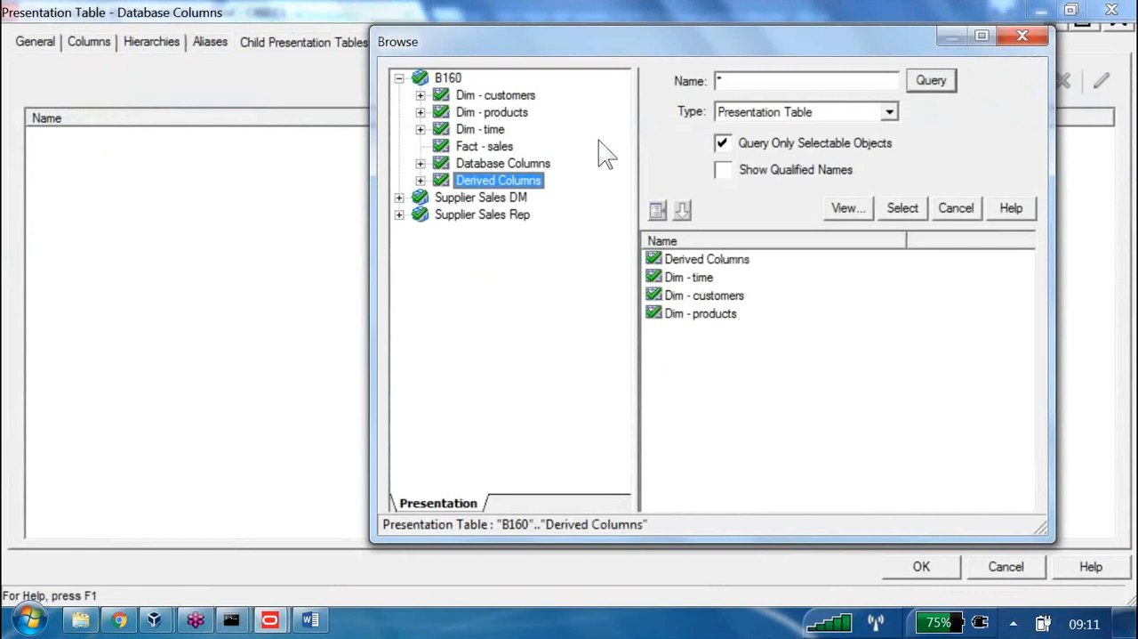
pyautogui.press('Return')
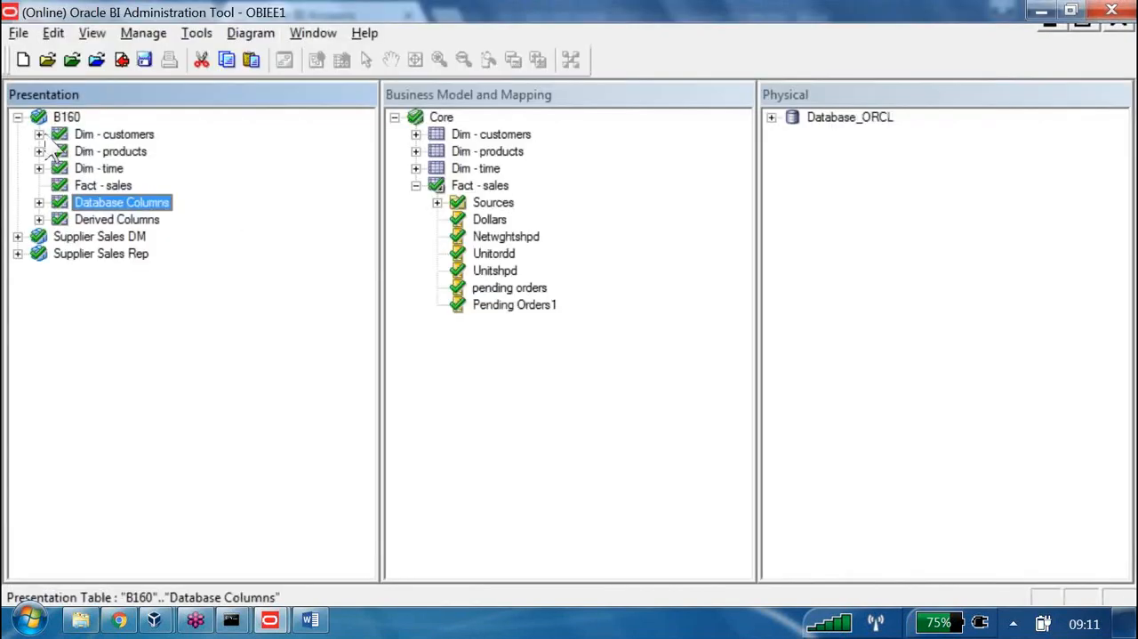
pyautogui.click(93, 54)
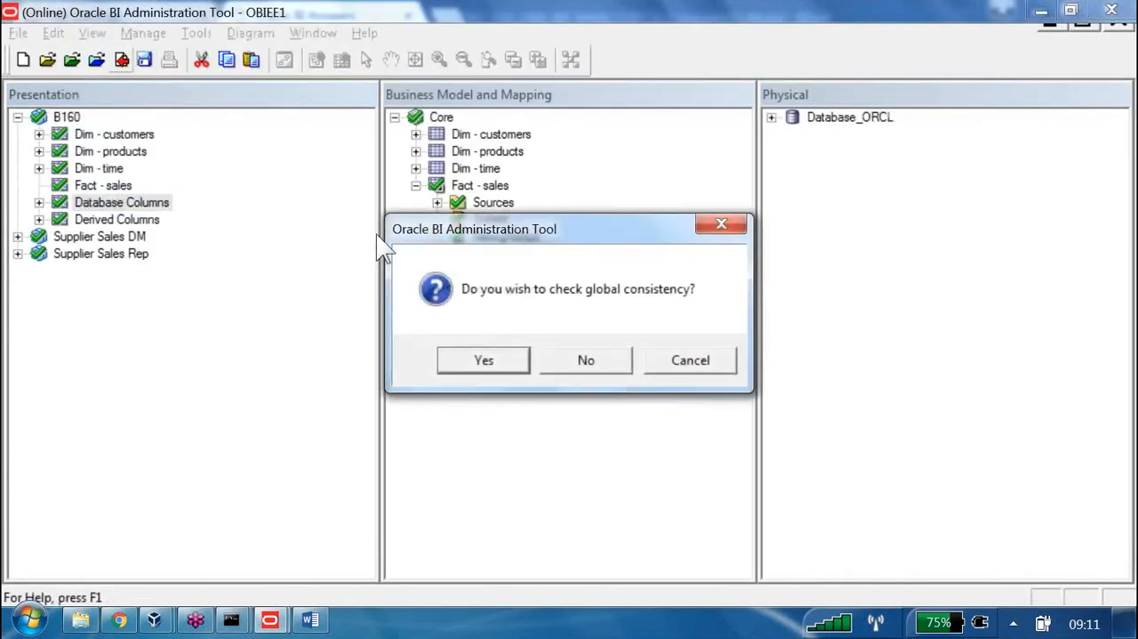
pyautogui.press('Return')
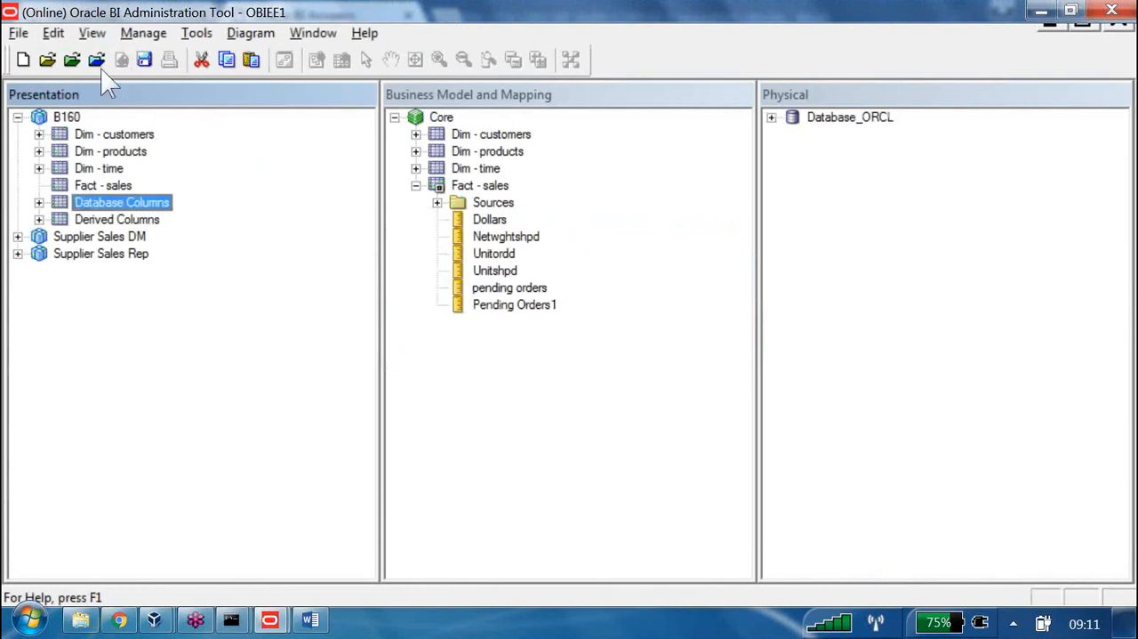
# Switch to Oracle BI Answers in Chrome and reload the server metadata for the B160 analysis
pyautogui.hotkey('alt', 'Tab')
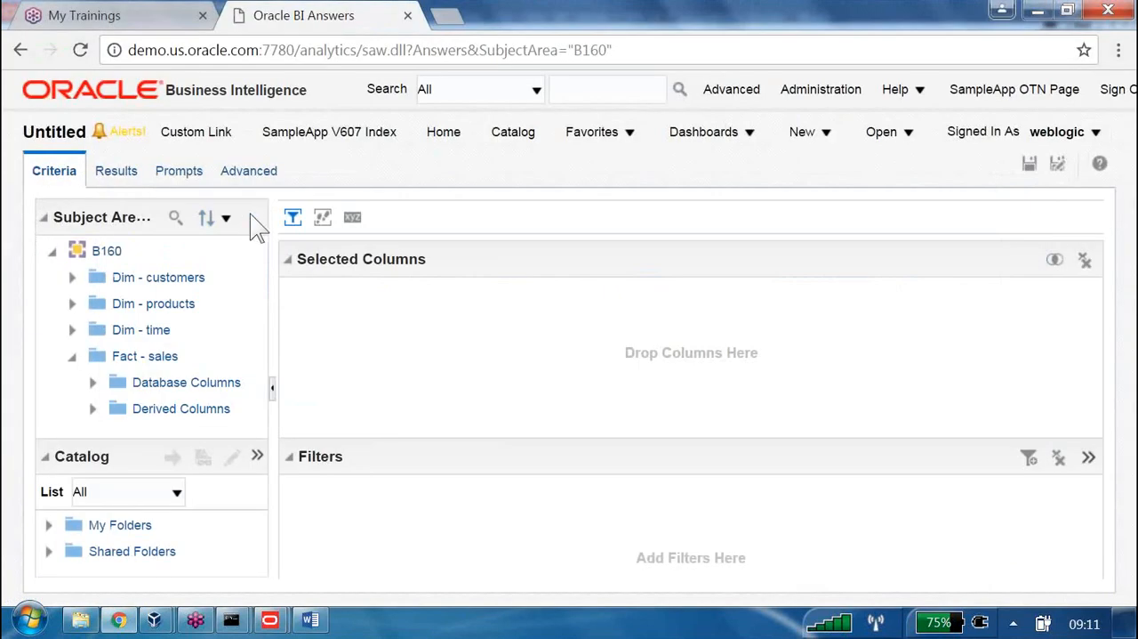
pyautogui.click(250, 214)
pyautogui.moveTo(381, 276)
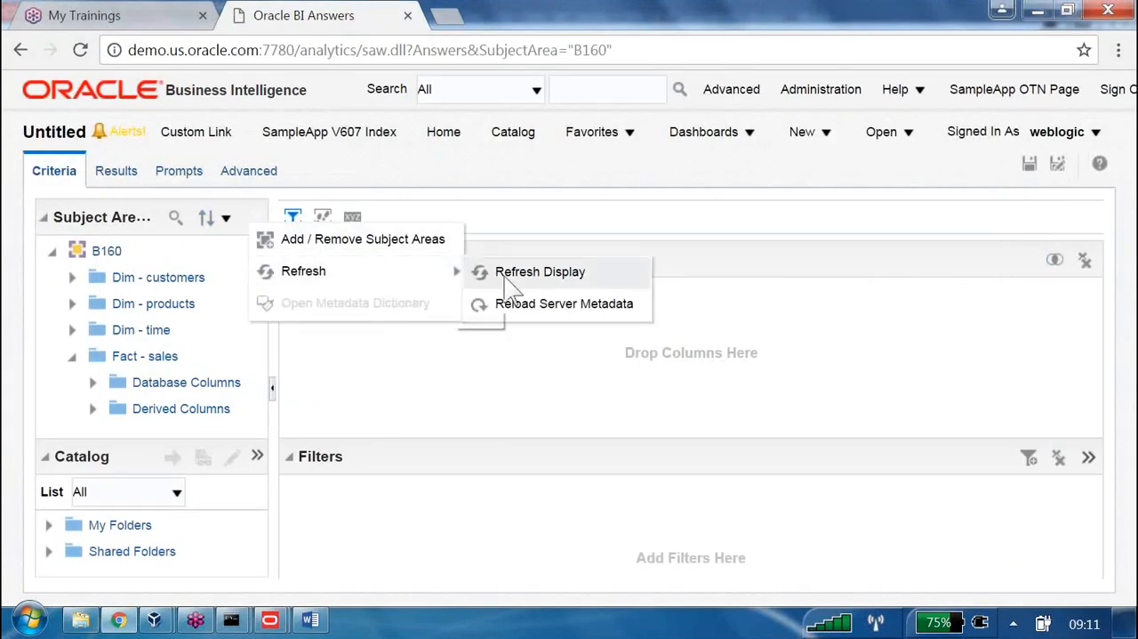
pyautogui.click(562, 307)
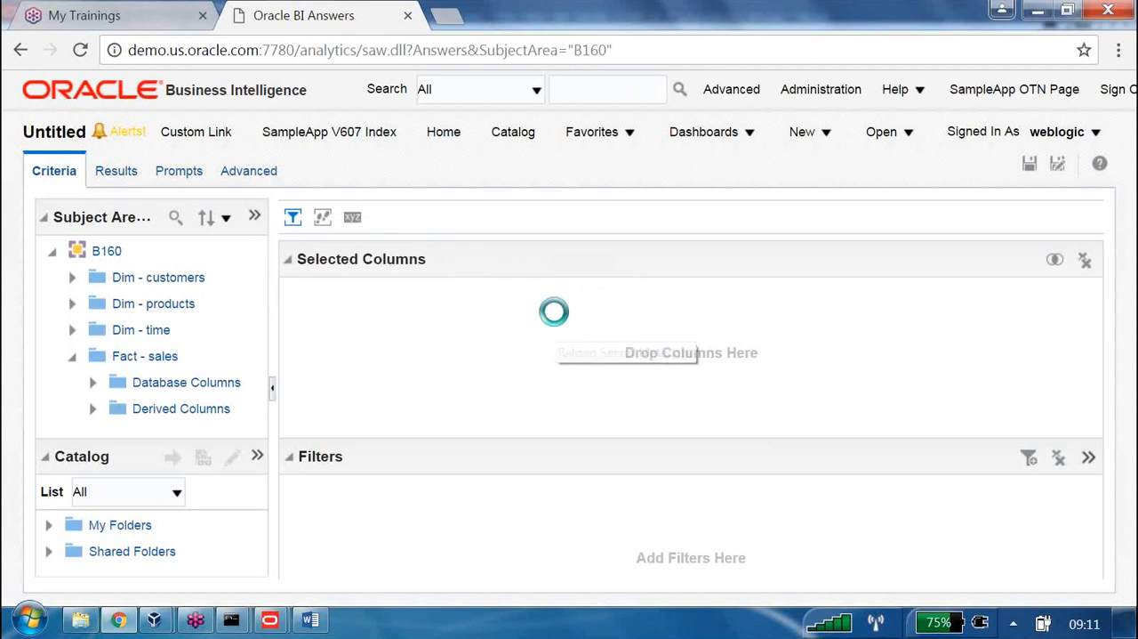
# Expand Fact - sales, Database Columns and Derived Columns in the B160 subject area to examine the folder nesting
pyautogui.click(72, 355)
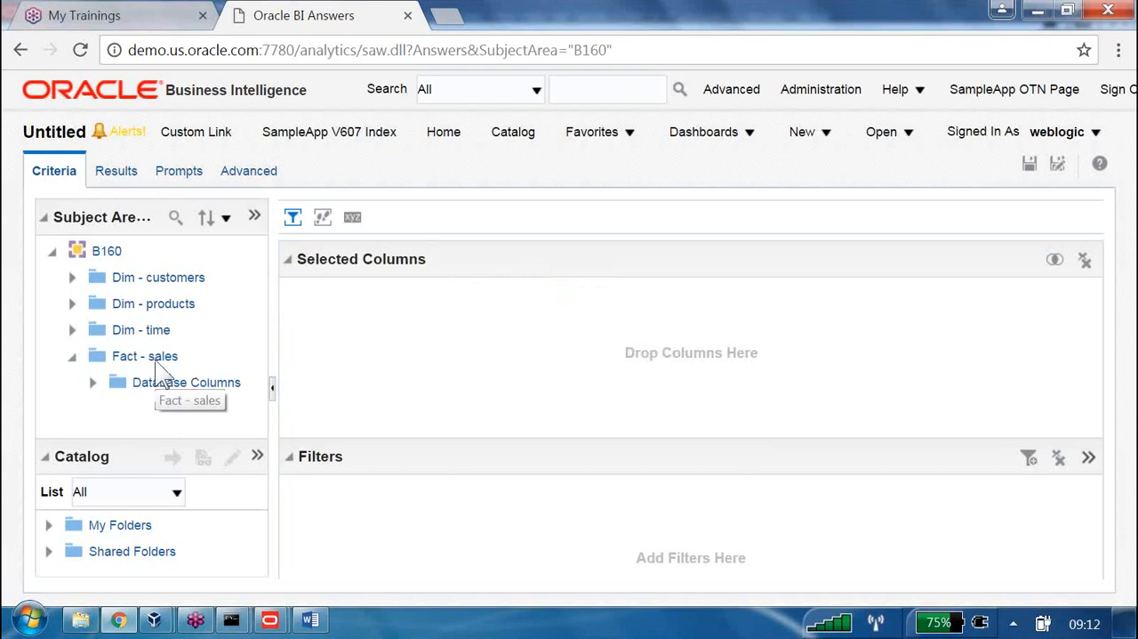
pyautogui.click(94, 382)
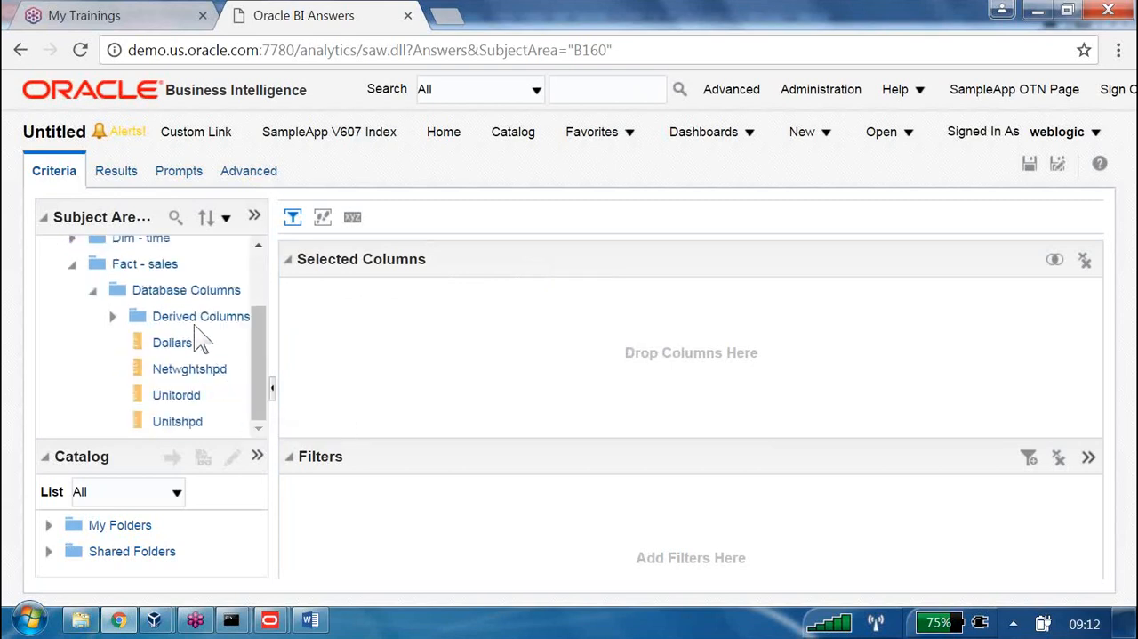
pyautogui.click(196, 319)
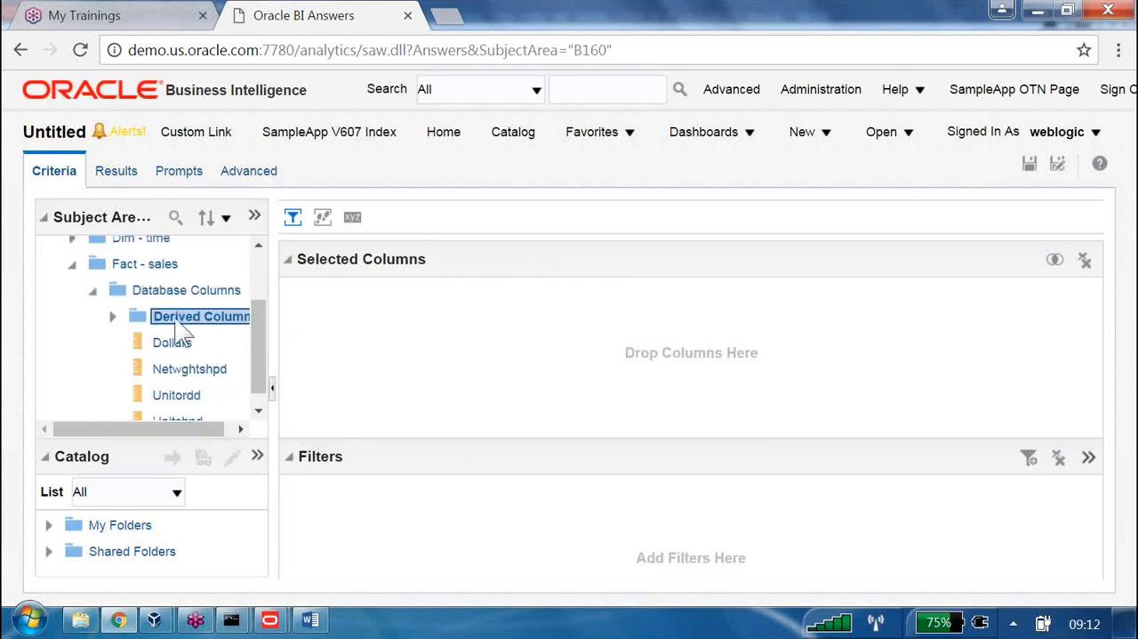
pyautogui.click(113, 318)
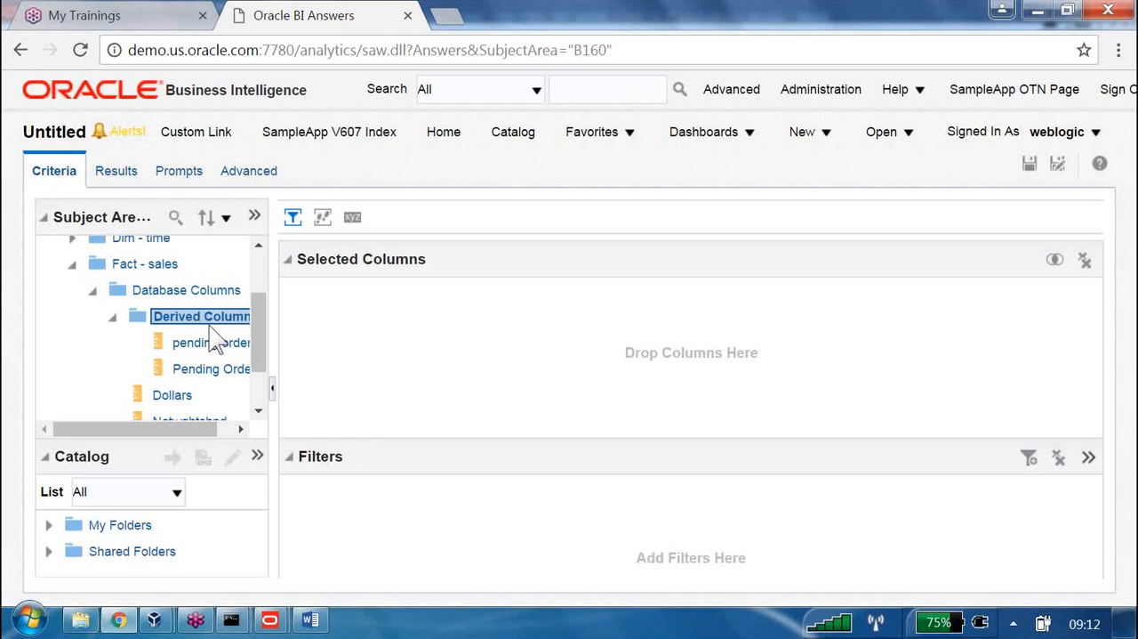
# Consult the nested folders and Testing RPD sections in the Word document, and return to the Oracle BI Administration Tool
pyautogui.hotkey('alt', 'Tab')
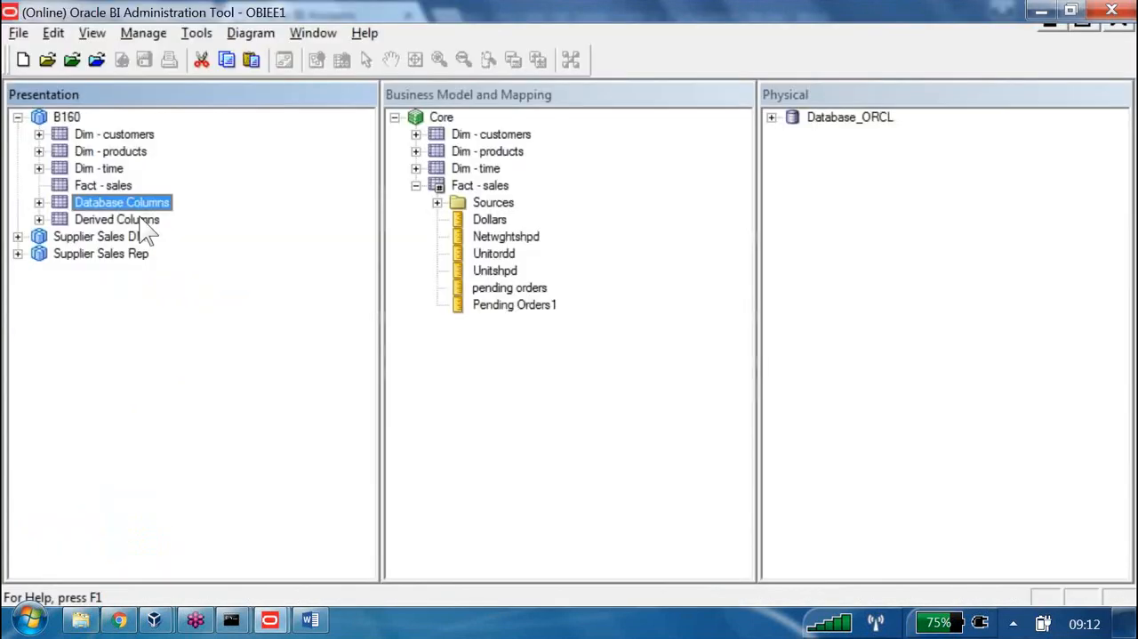
pyautogui.click(310, 622)
pyautogui.moveTo(176, 187); pyautogui.dragTo(711, 191)
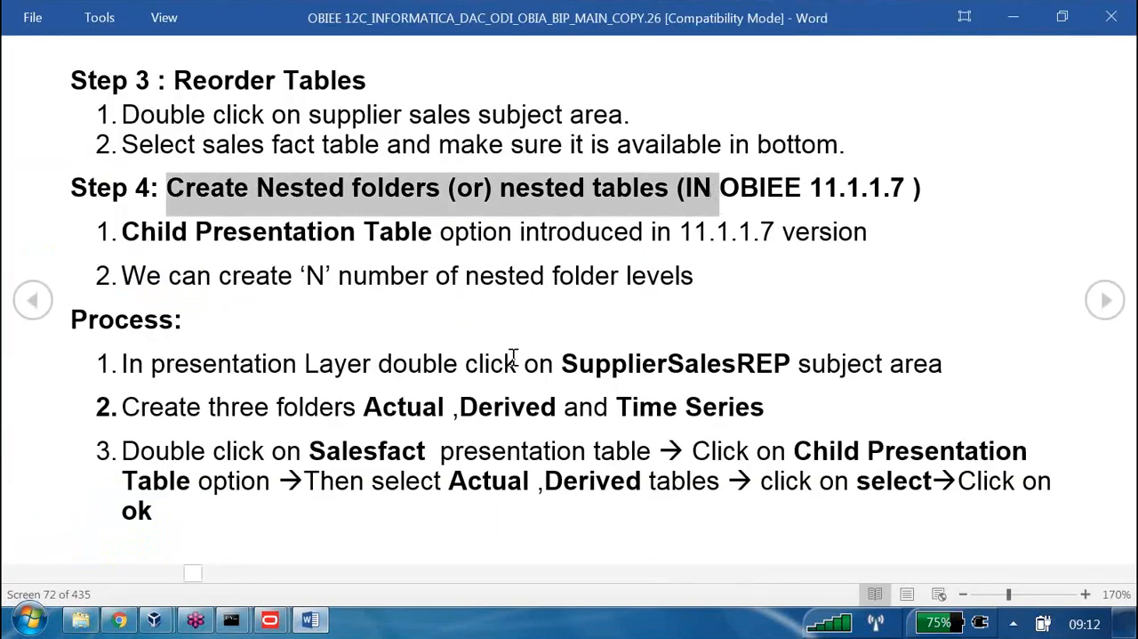
pyautogui.scroll(-2, 513, 358)
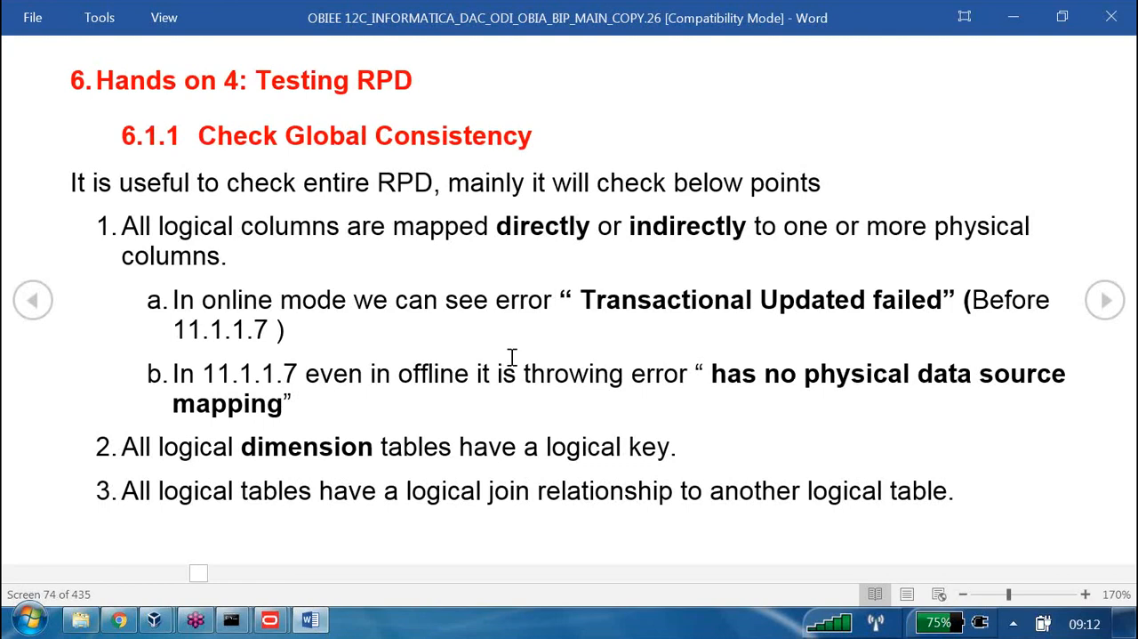
pyautogui.moveTo(257, 81); pyautogui.dragTo(431, 89)
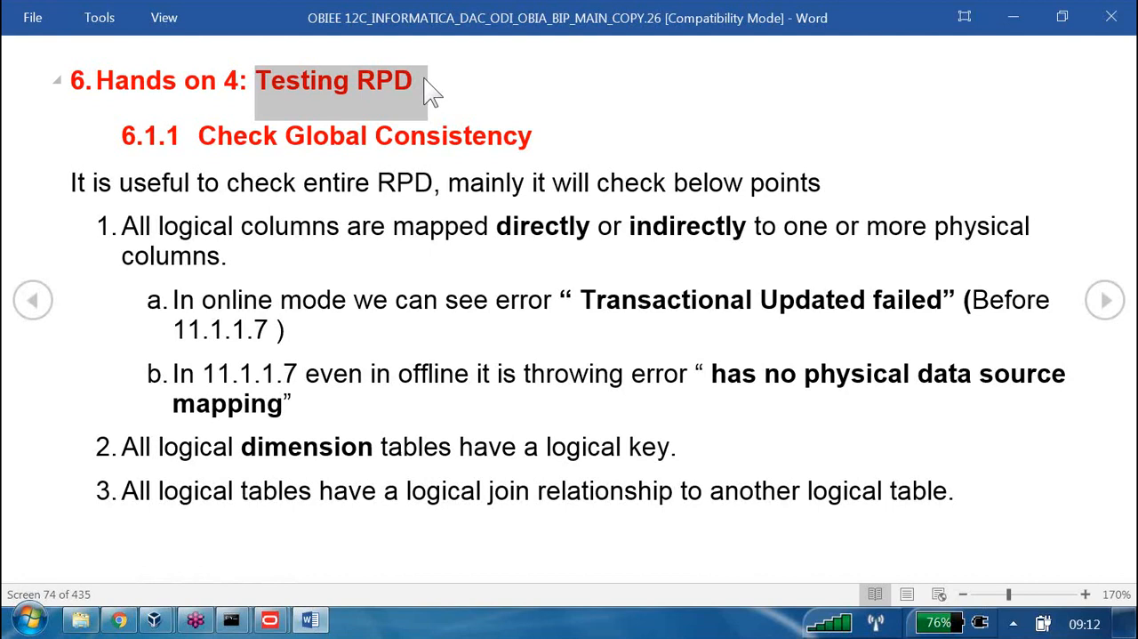
pyautogui.hotkey('alt', 'Tab')
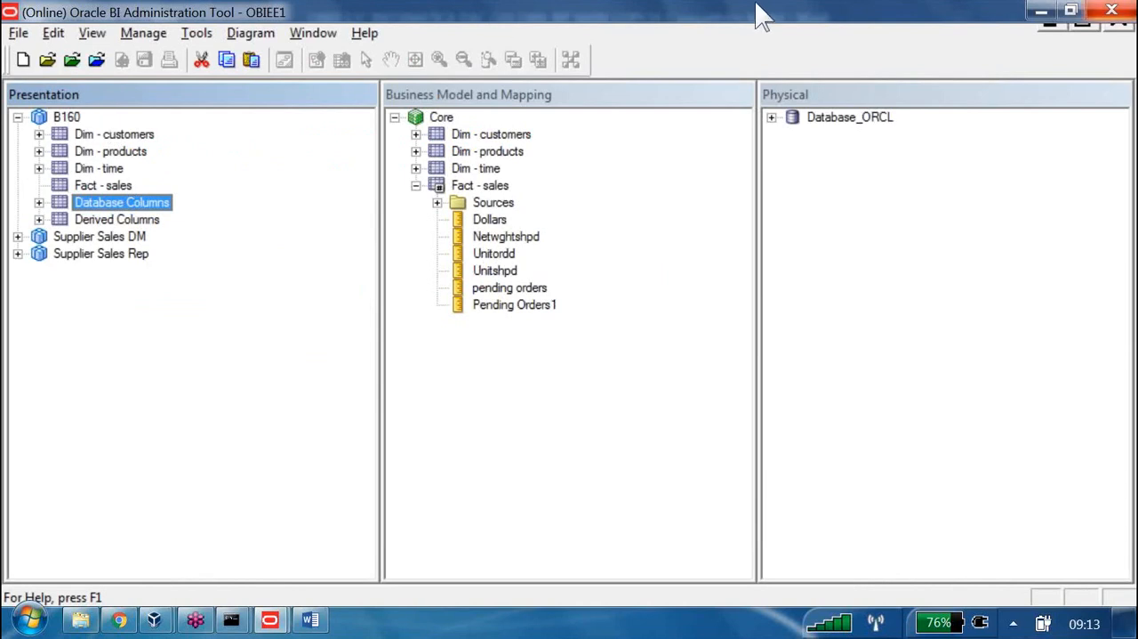
# Switch to the B160_EBA.rpd repository window and collapse the B160 Supplier Sales DM subject area
pyautogui.hotkey('alt', 'Tab')
pyautogui.hotkey('alt', 'Tab')
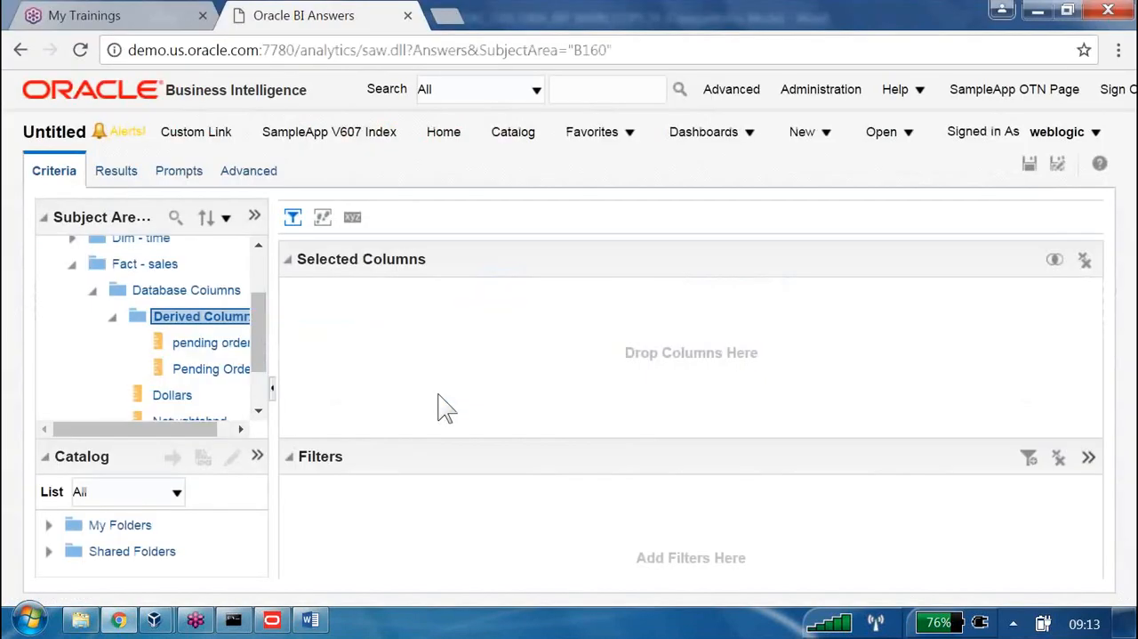
pyautogui.hotkey('alt', 'Tab')
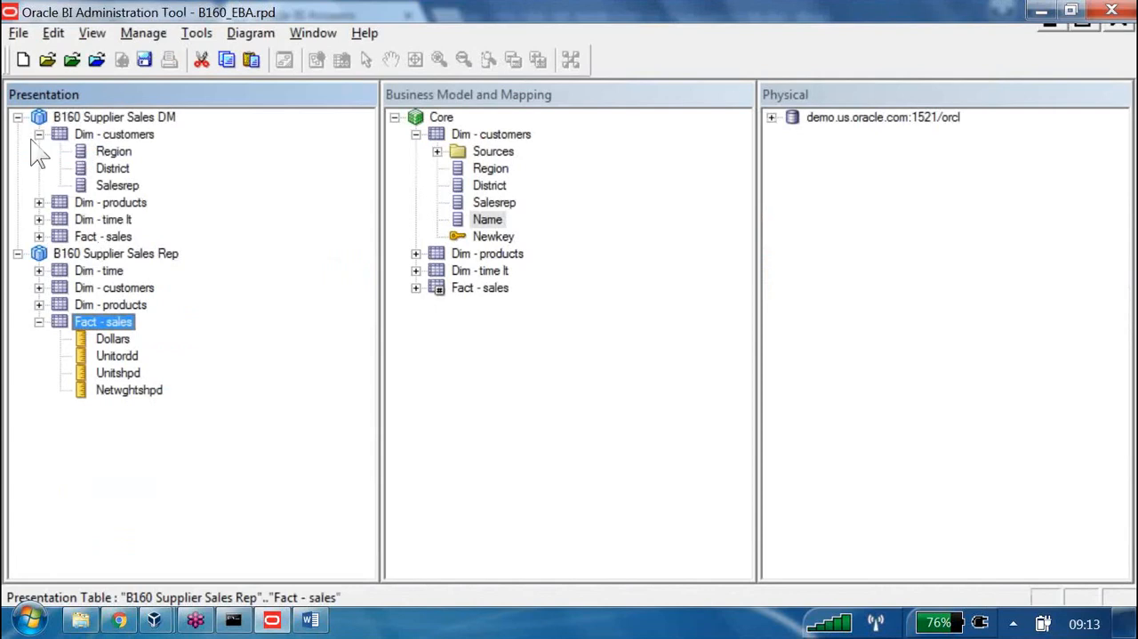
pyautogui.click(18, 116)
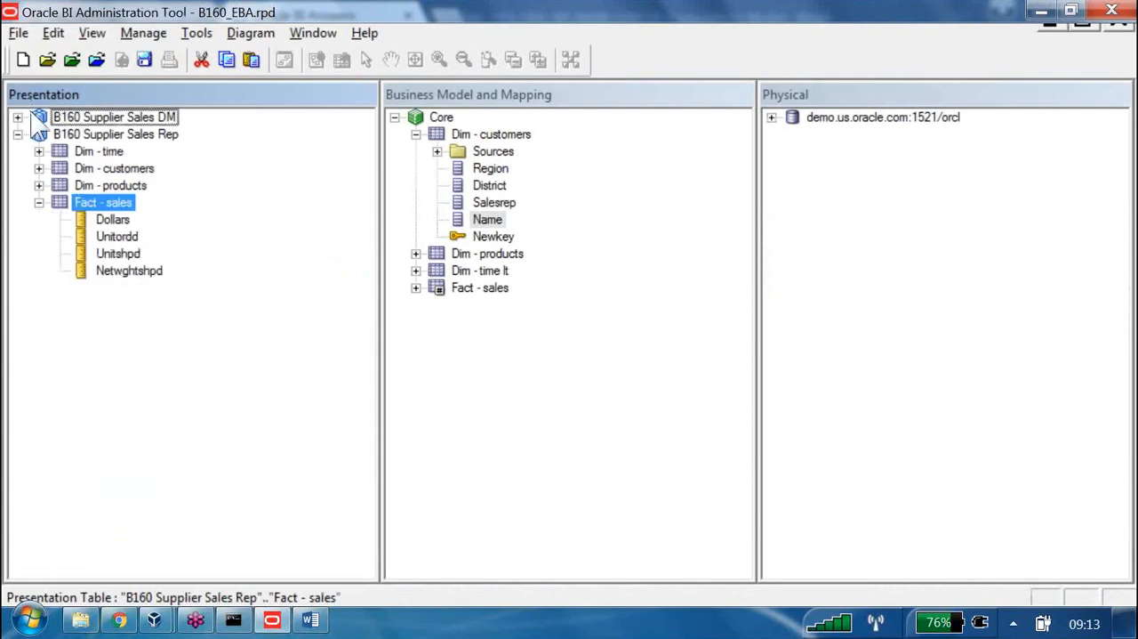
# Add a presentation table named Database Columns to the B160 Supplier Sales Rep subject area
pyautogui.doubleClick(81, 134)
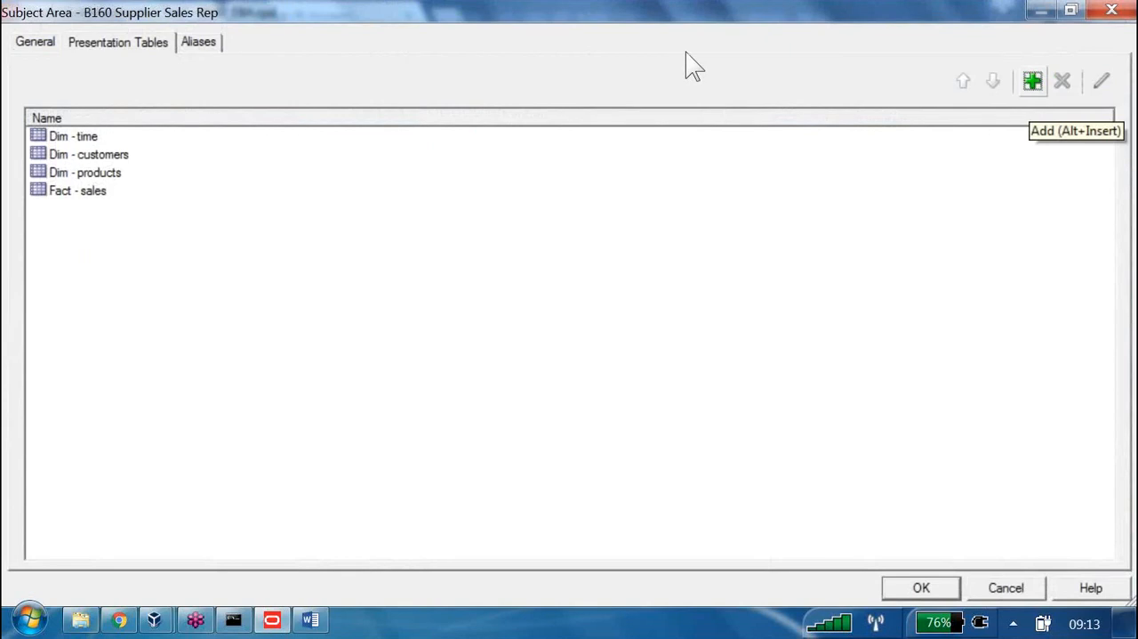
pyautogui.press('alt+Insert')
pyautogui.write('Da')
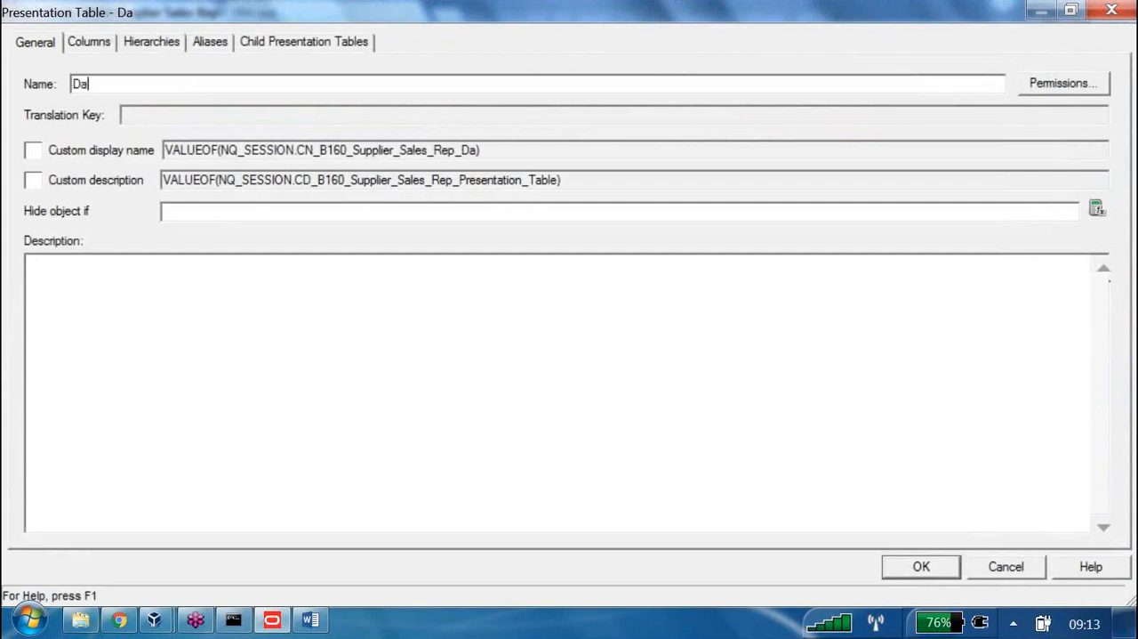
pyautogui.write('tabase Co')
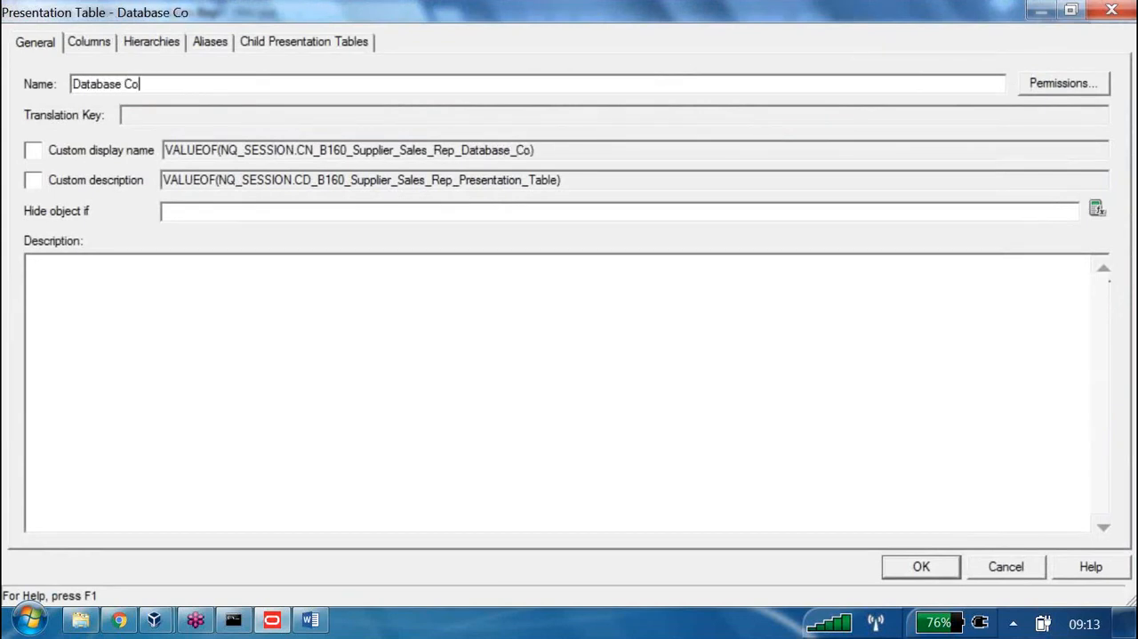
pyautogui.write('lumns')
pyautogui.press('Return')
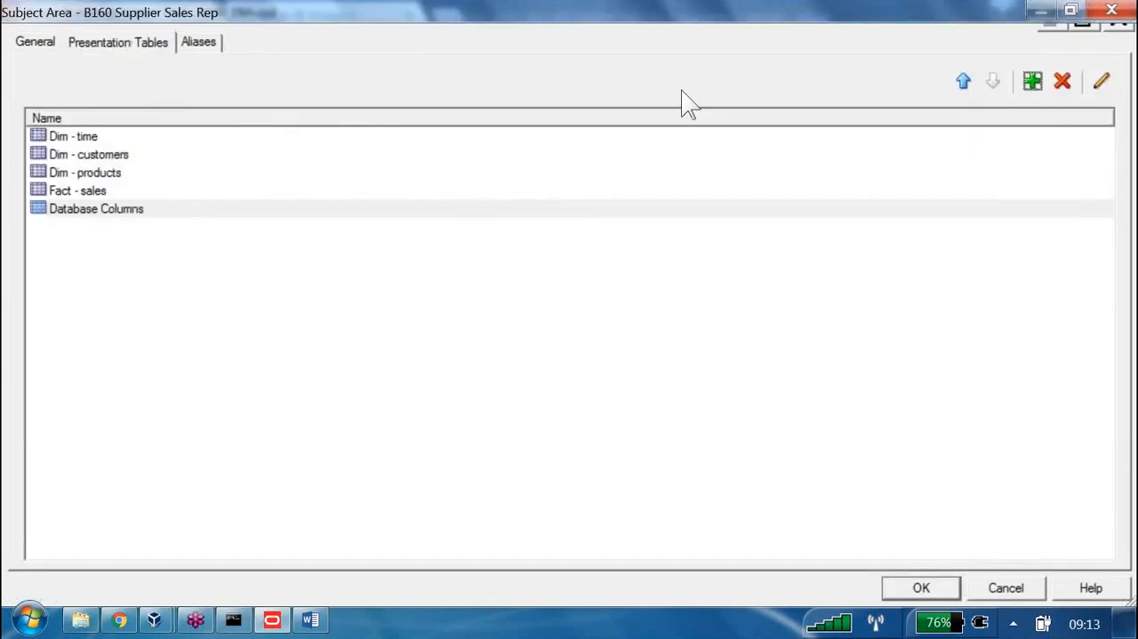
# Add a second presentation table named Derived Columns to B160 Supplier Sales Rep and accept the subject area changes
pyautogui.press('alt+Insert')
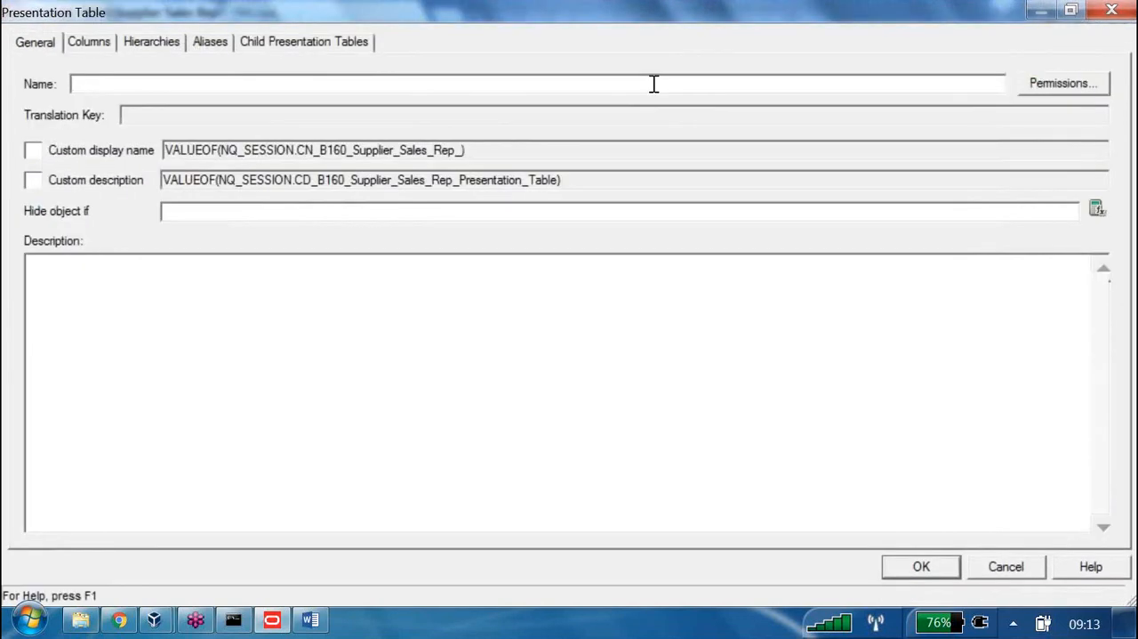
pyautogui.write('Derived ')
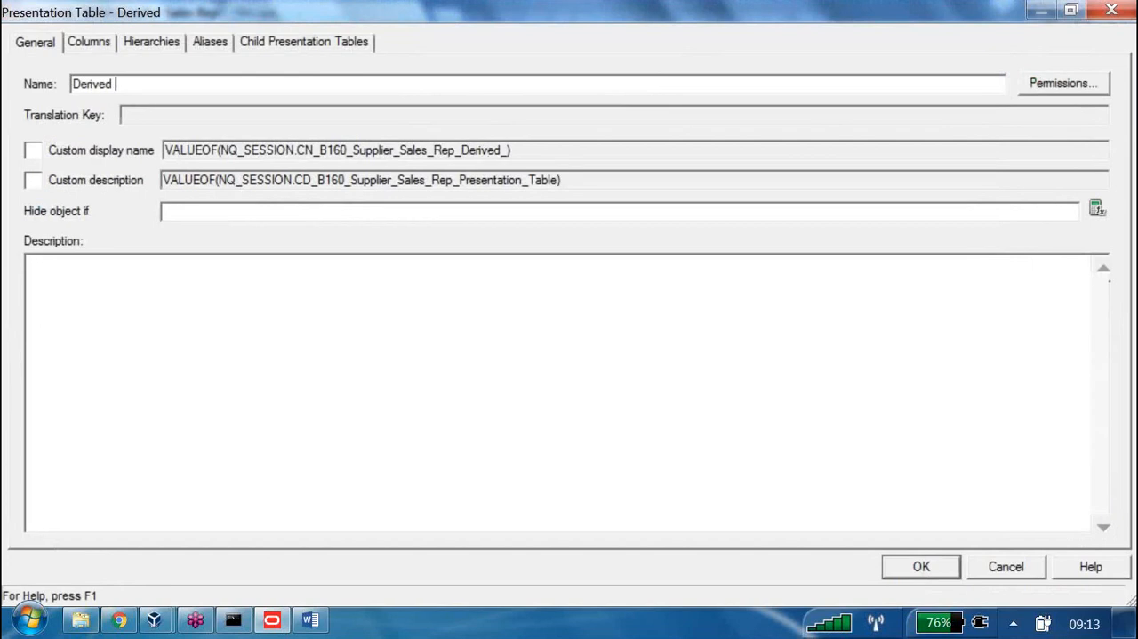
pyautogui.write('Columns')
pyautogui.press('Return')
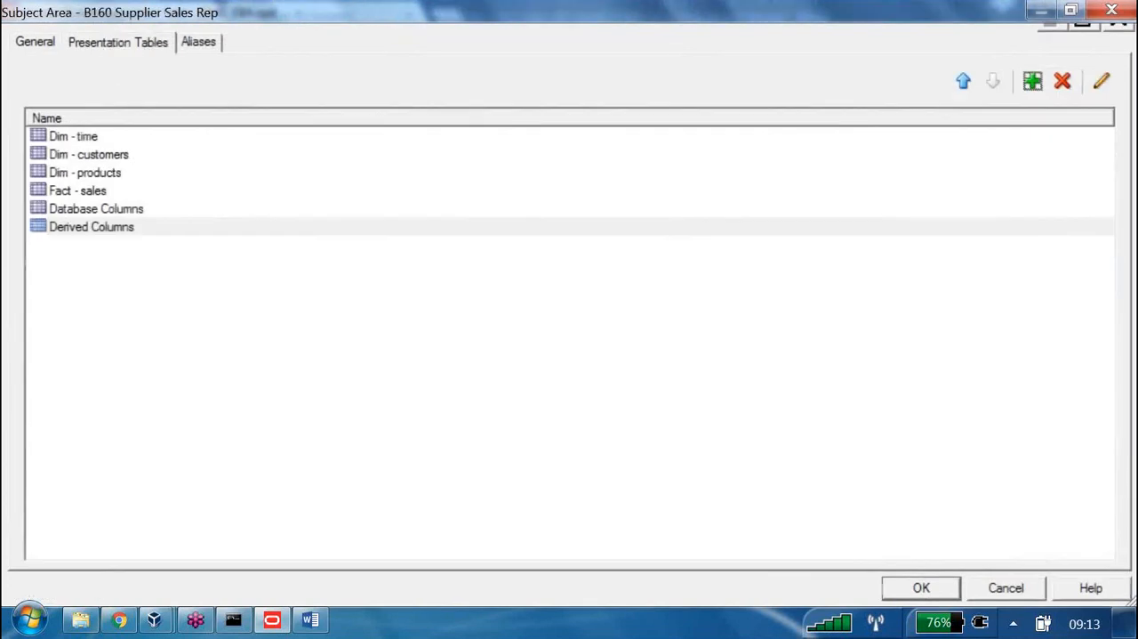
pyautogui.press('Return')
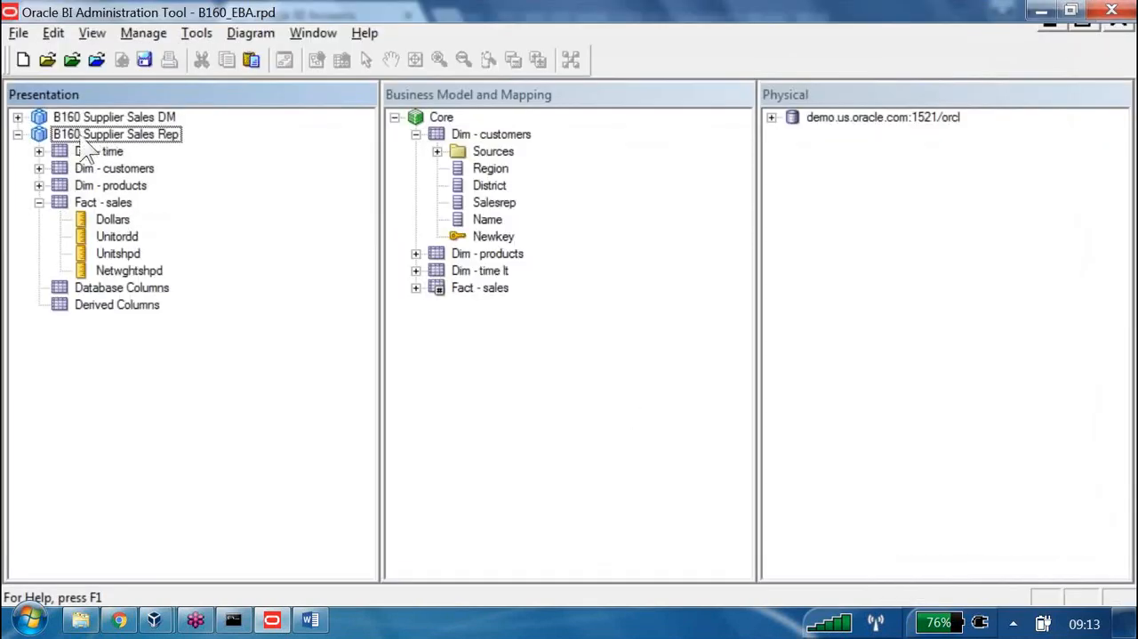
# Assign Database Columns and Derived Columns as child presentation tables of Fact - sales in B160 Supplier Sales Rep
pyautogui.press('f')
pyautogui.press('Return')
pyautogui.click(303, 42)
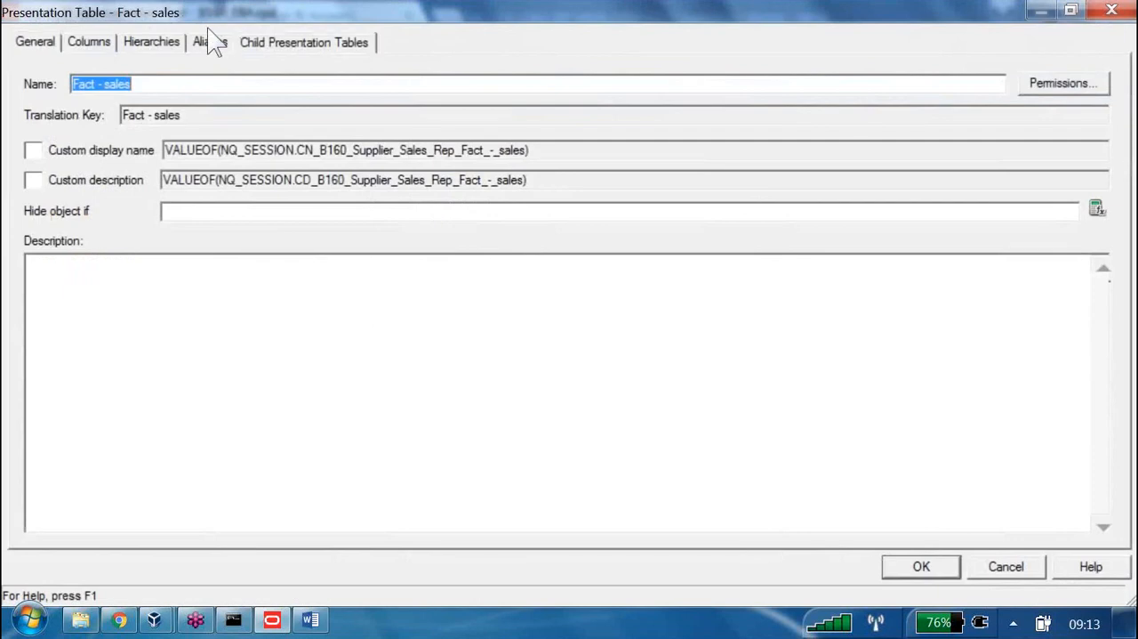
pyautogui.click(1033, 81)
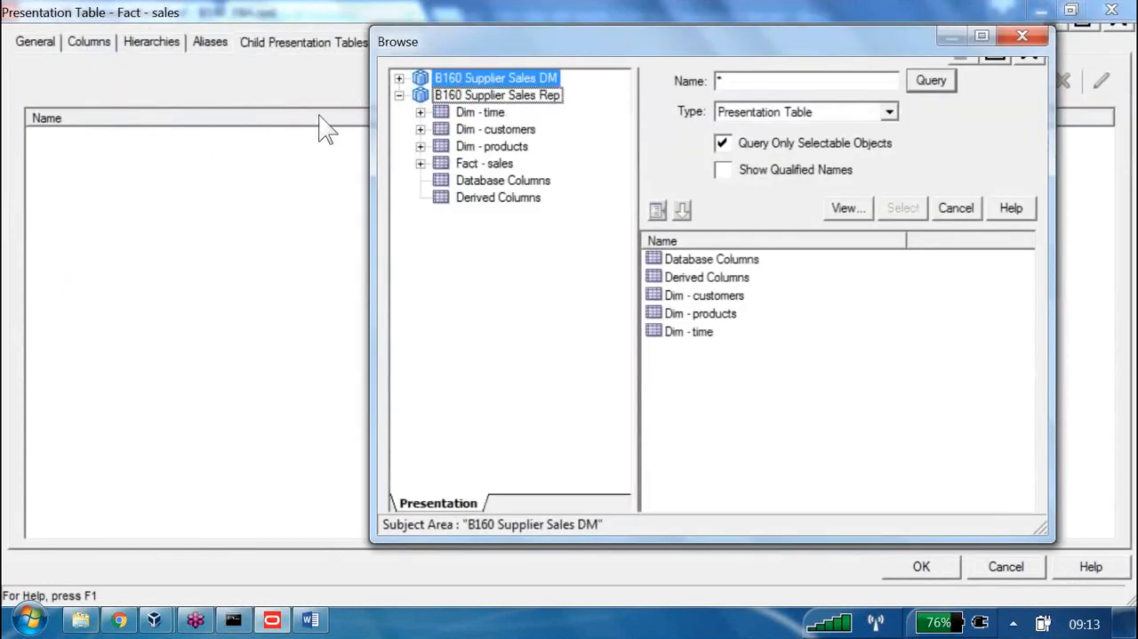
pyautogui.keyDown('ctrl'); pyautogui.click(494, 197); pyautogui.keyUp('ctrl')
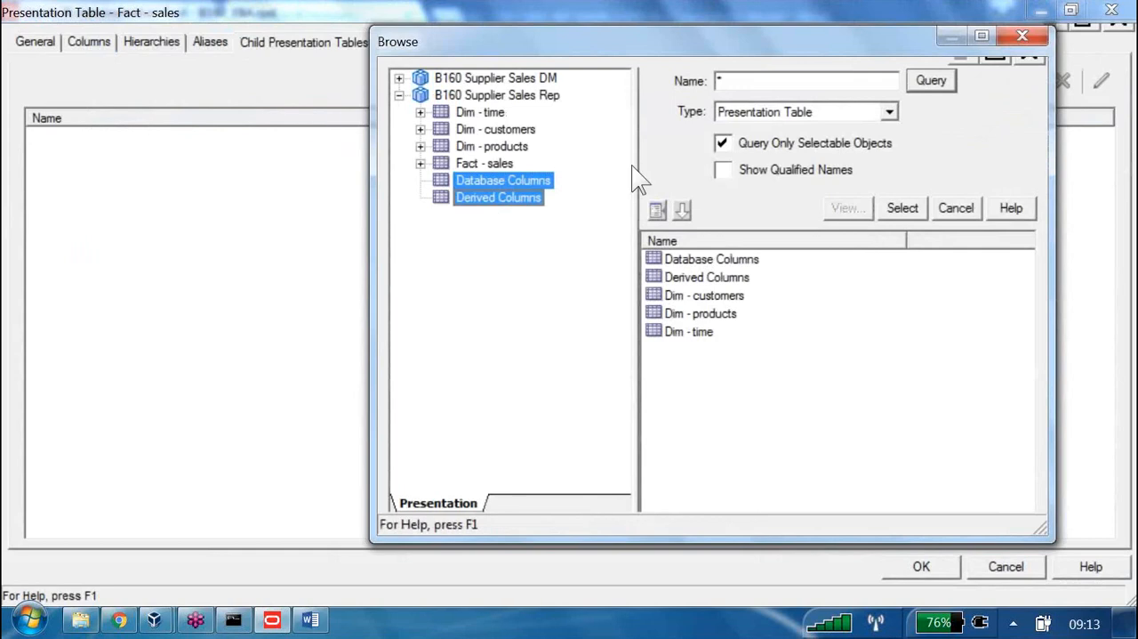
pyautogui.click(903, 208)
pyautogui.click(921, 566)
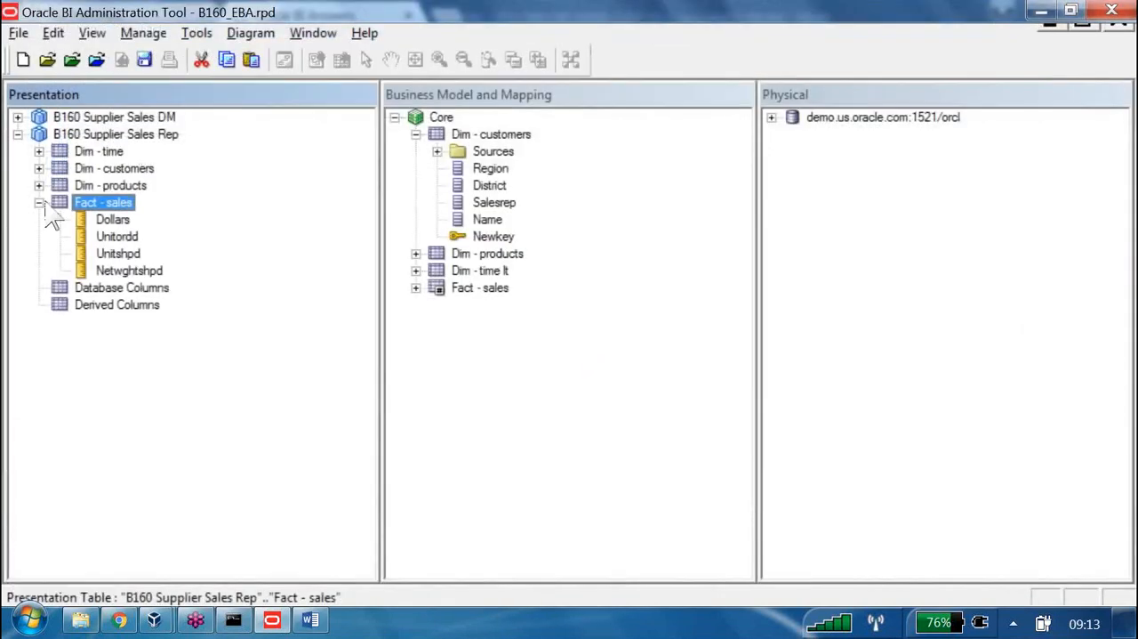
# Move Dollars, Unitordd, Unitshpd and Netwghtshpd from the Fact - sales presentation table into Database Columns
pyautogui.press('Down')
pyautogui.hotkey('shift', 'Down')
pyautogui.hotkey('shift', 'Down')
pyautogui.hotkey('shift', 'Down')
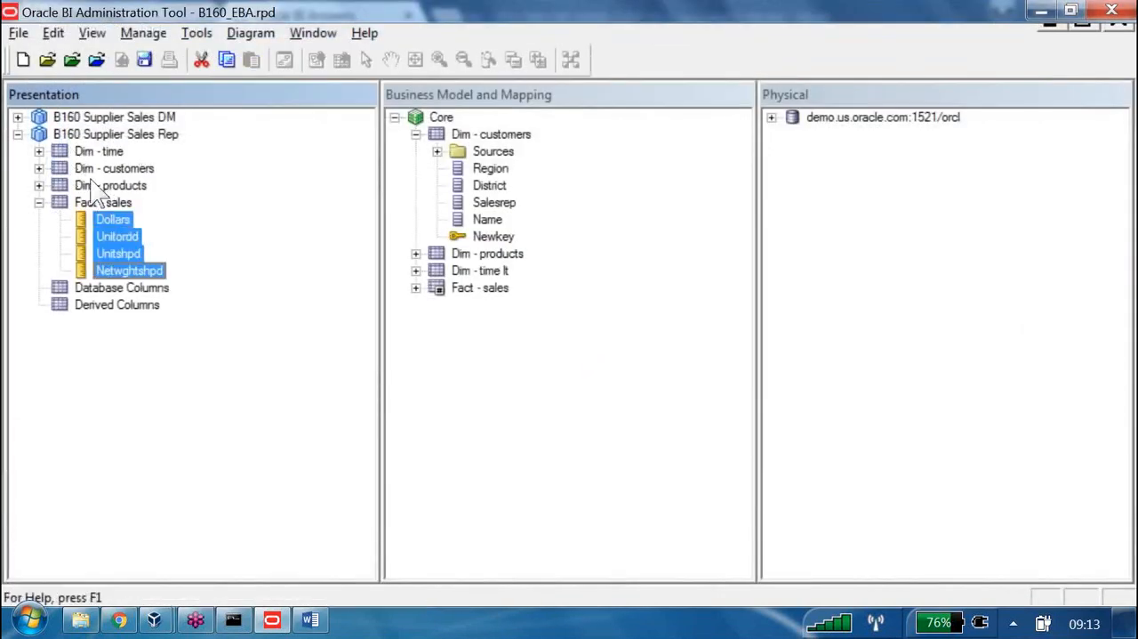
pyautogui.hotkey('shift', 'Down')
pyautogui.moveTo(113, 218); pyautogui.dragTo(122, 287)
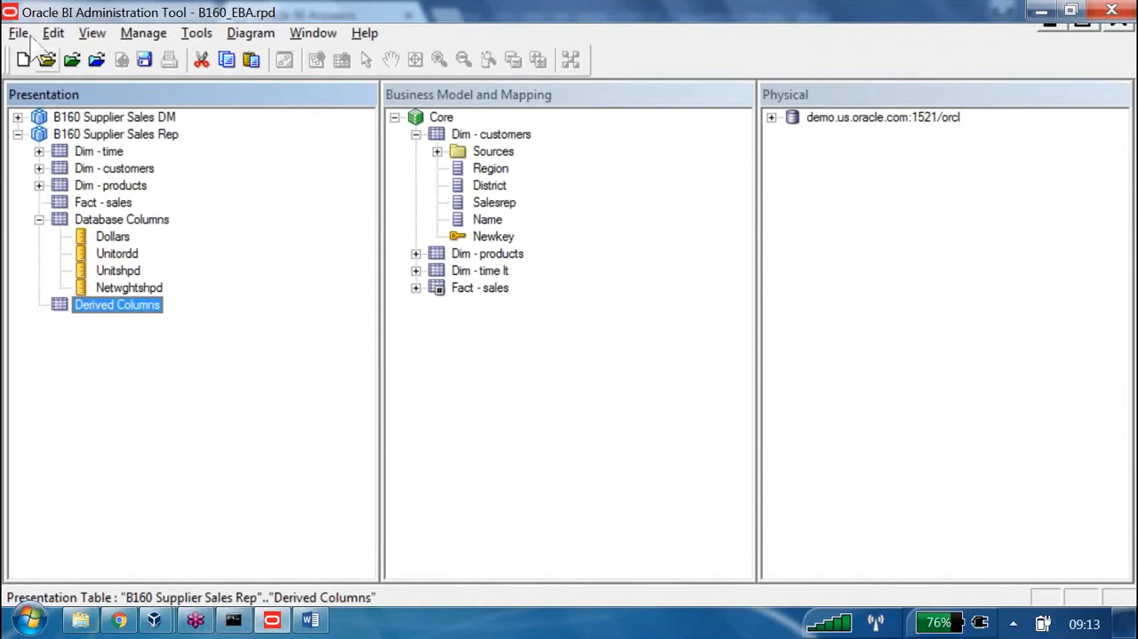
# Save the B160_EBA.rpd repository with a global consistency check
pyautogui.hotkey('ctrl', 's')
pyautogui.press('Return')
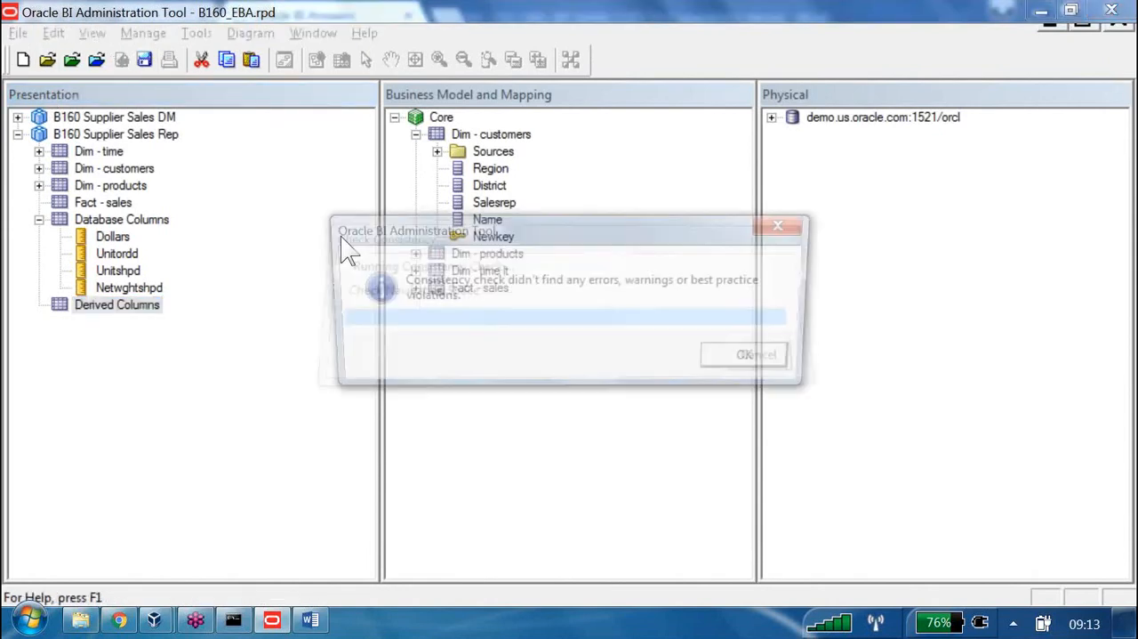
pyautogui.press('Return')
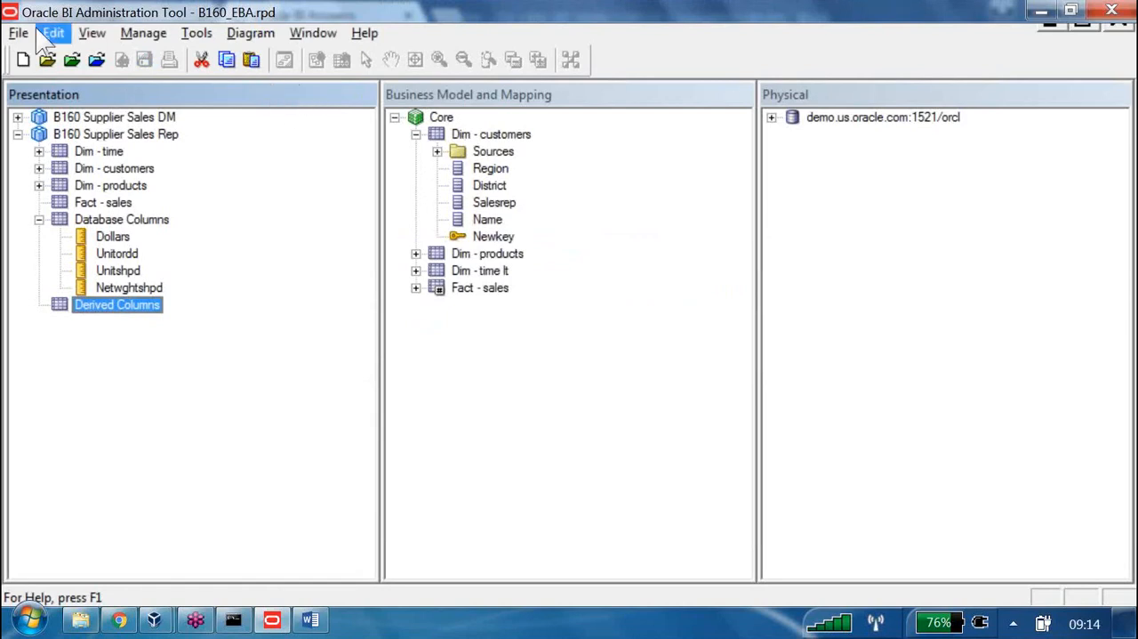
# Switch to the Word document and review the Testing RPD section on Check Global Consistency and its process
pyautogui.hotkey('alt', 'Tab')
pyautogui.hotkey('alt', 'Tab')
pyautogui.press('Tab')
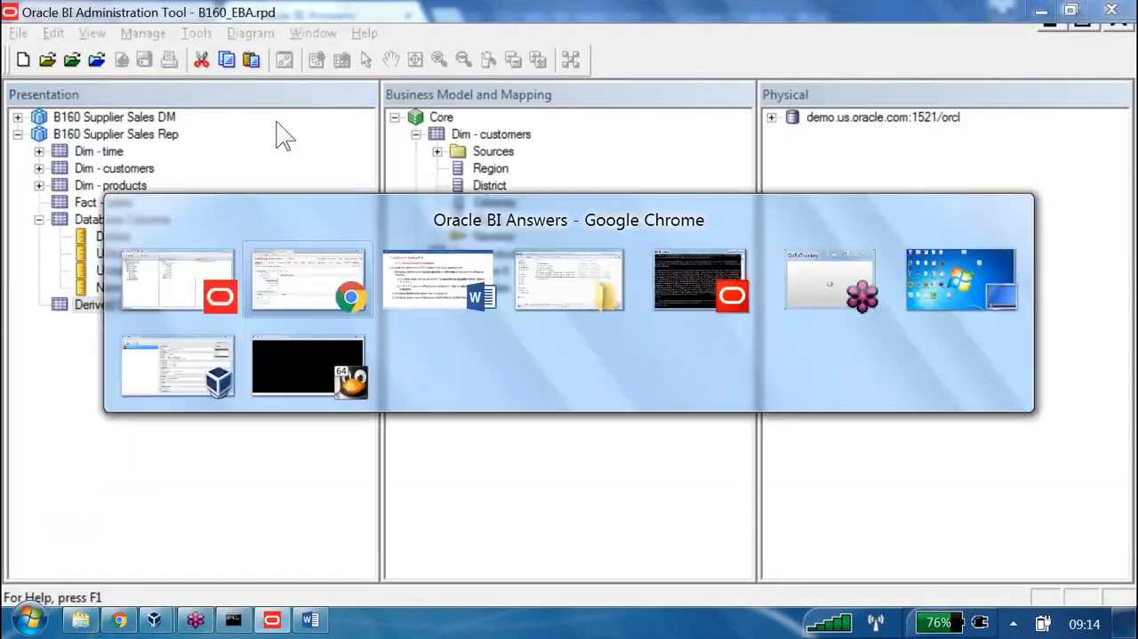
pyautogui.moveTo(429, 88); pyautogui.dragTo(242, 102)
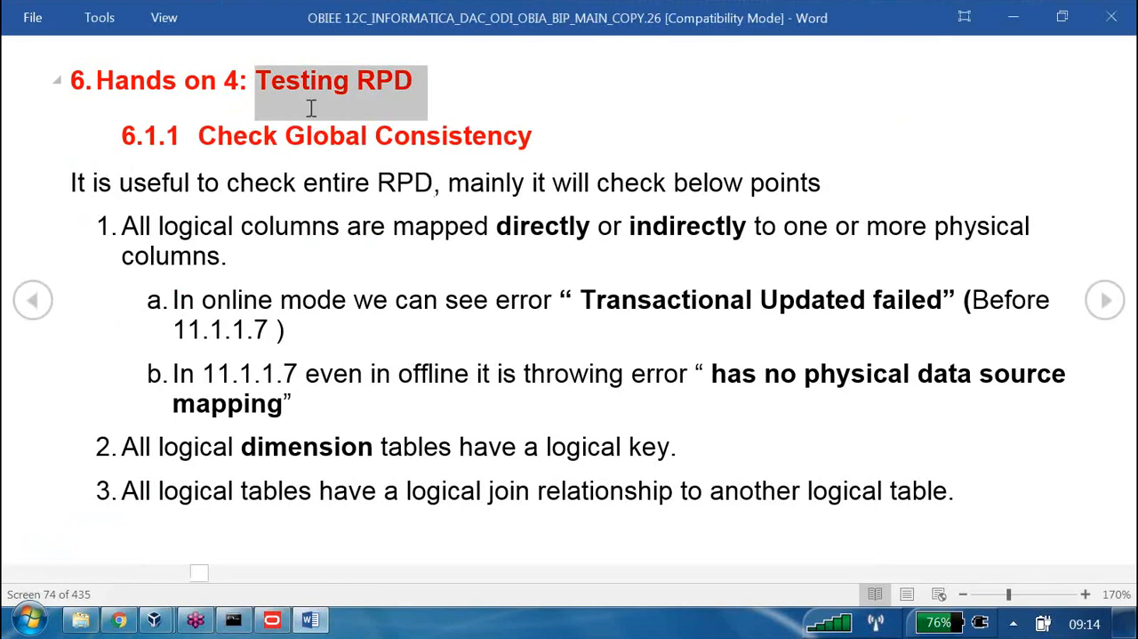
pyautogui.scroll(-5, 310, 108)
pyautogui.scroll(-2, 310, 108)
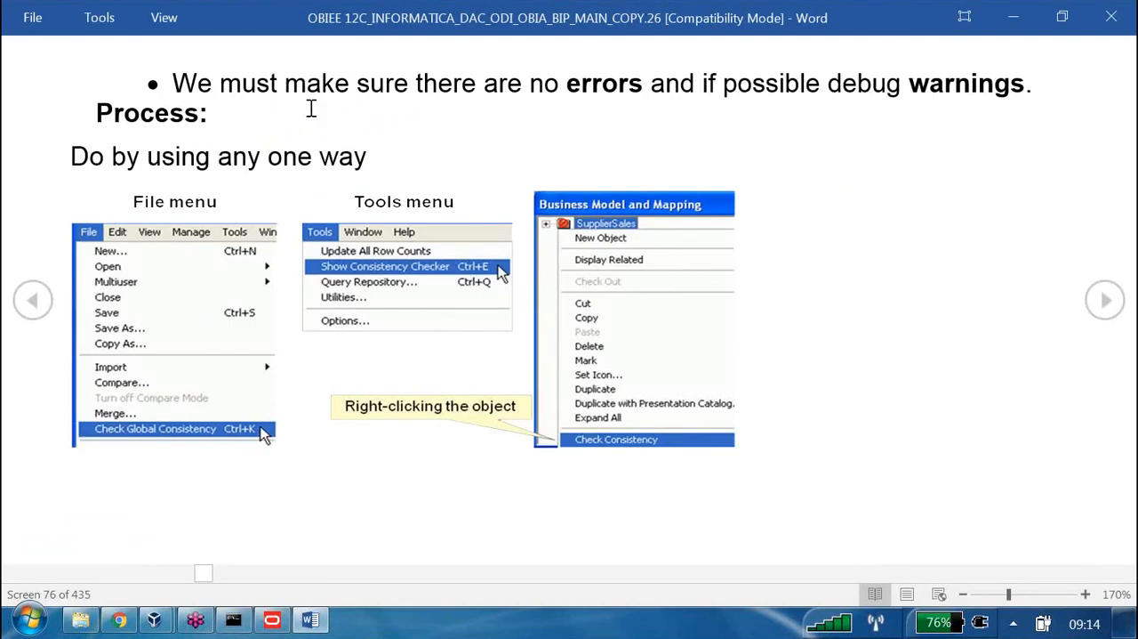
pyautogui.scroll(-3, 311, 107)
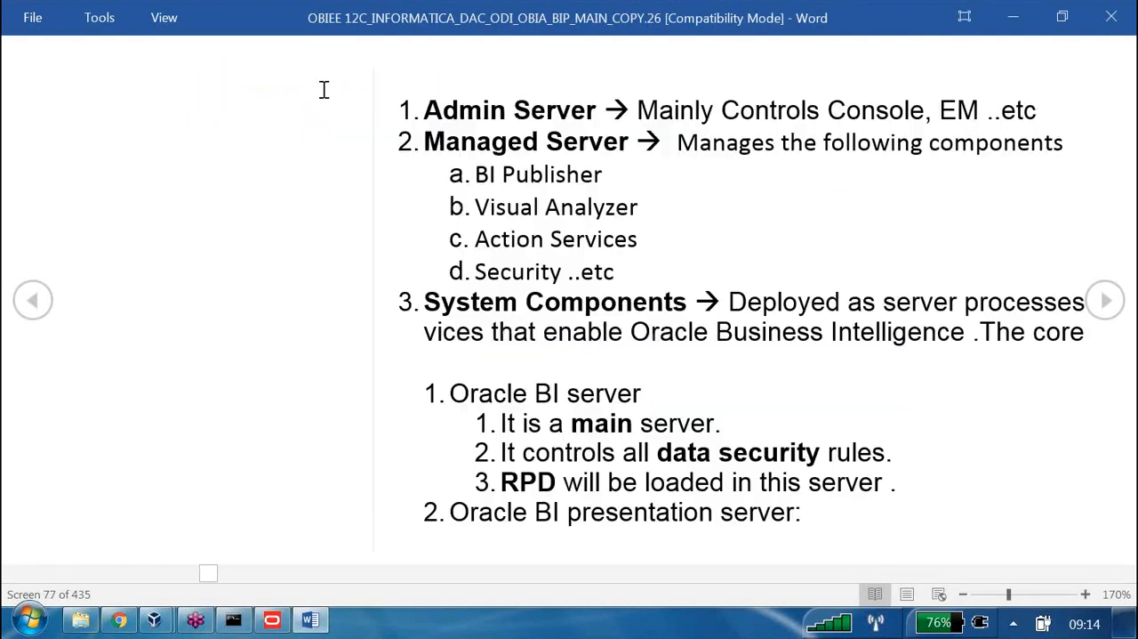